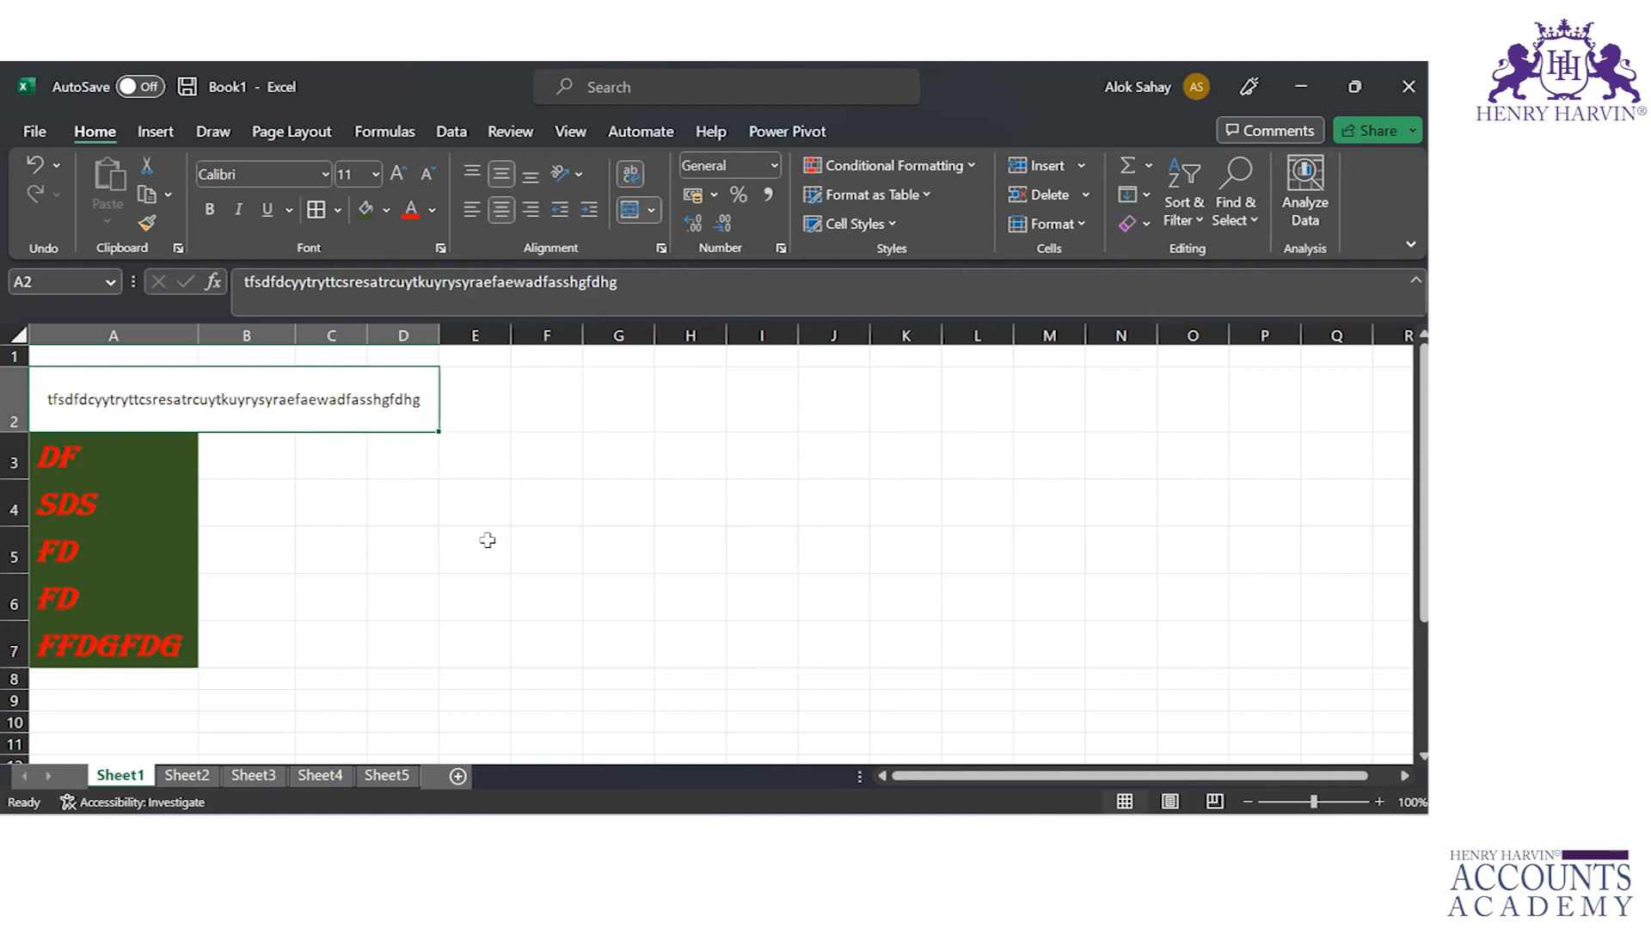
Step: Enter 123345 in cell F2
{"action": "key", "text": "Down"}
{"action": "key", "text": "Right"}
{"action": "key", "text": "Right"}
{"action": "key", "text": "Right"}
{"action": "key", "text": "Right"}
{"action": "key", "text": "Right"}
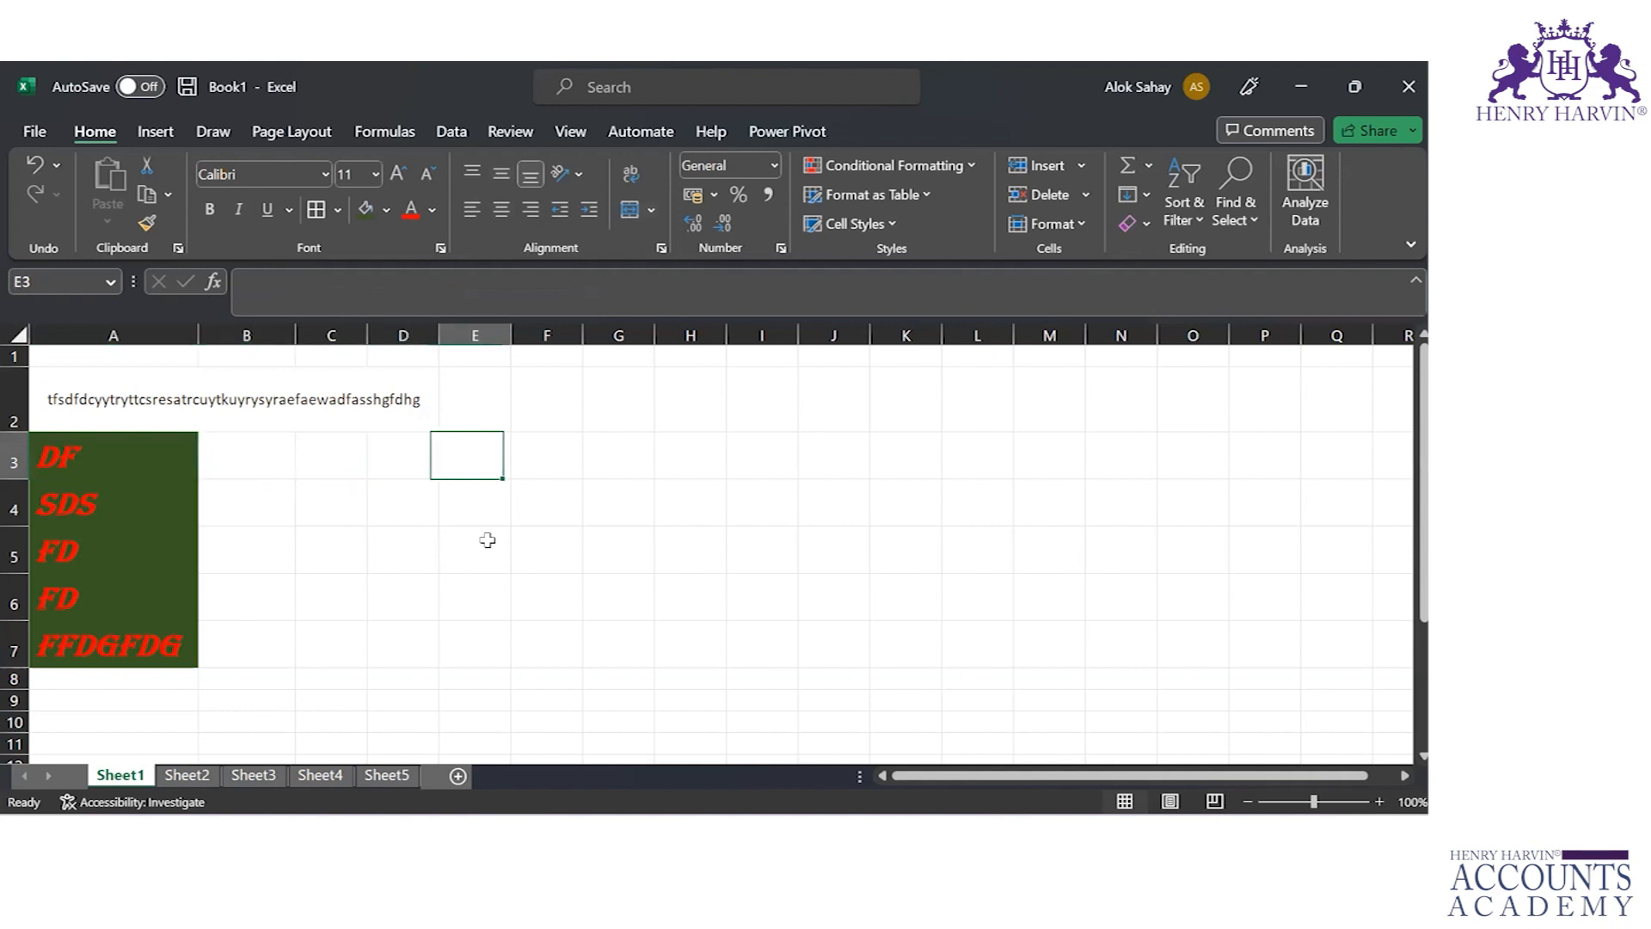
{"action": "key", "text": "Up"}
{"action": "key", "text": "Up"}
{"action": "key", "text": "Down"}
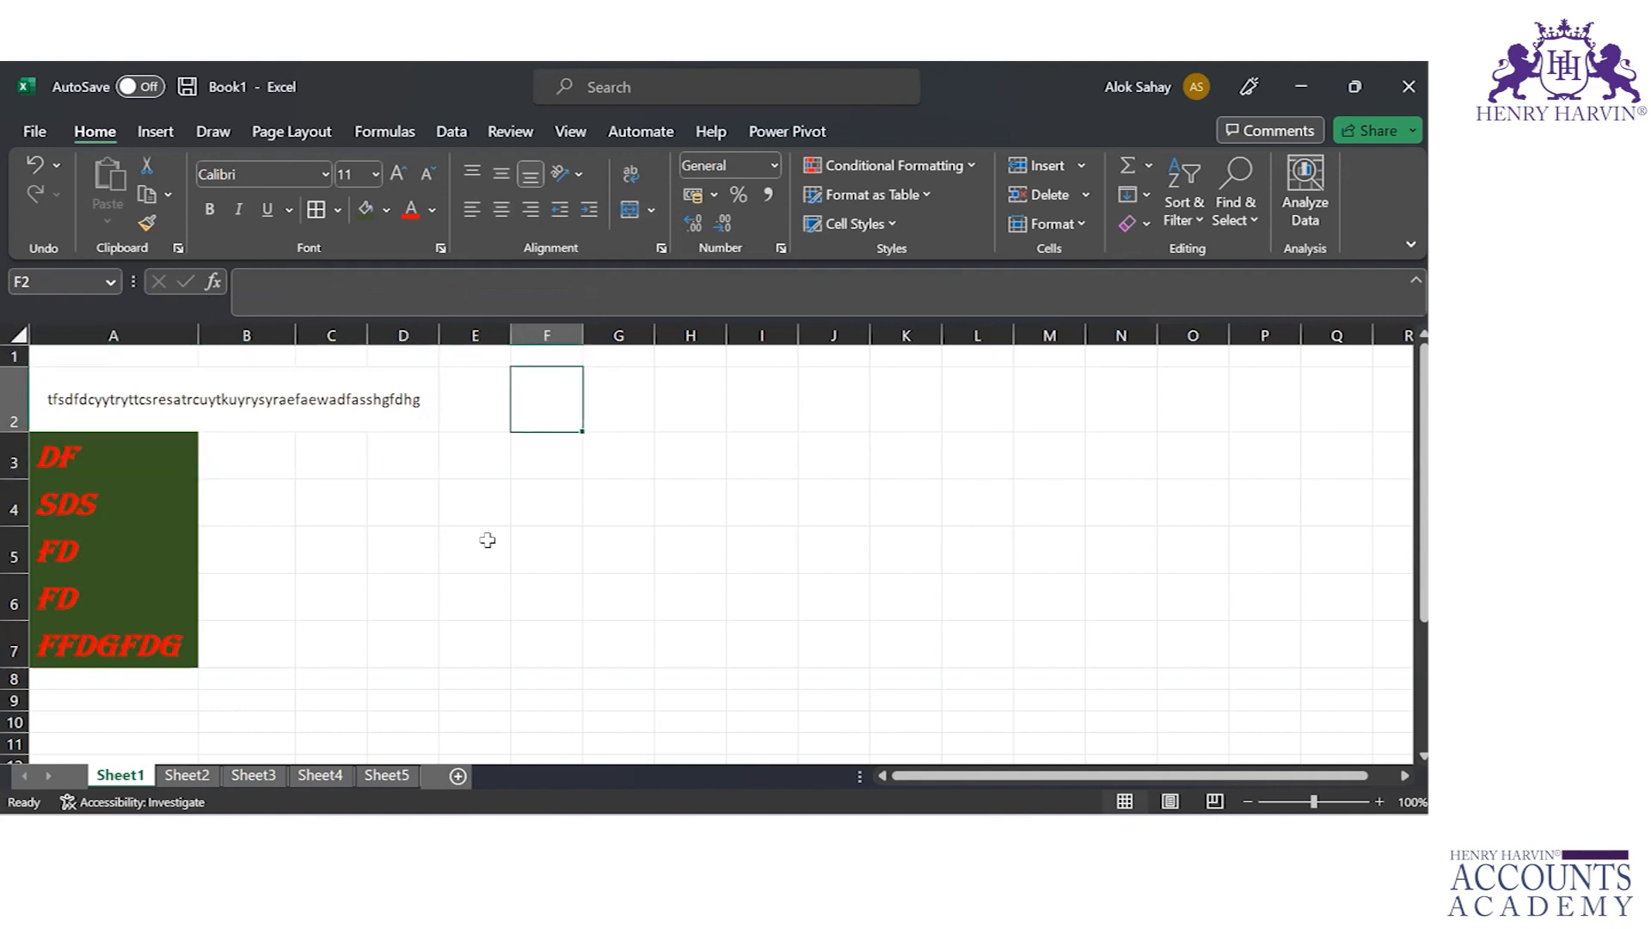
{"action": "type", "text": "123345"}
{"action": "key", "text": "Return"}
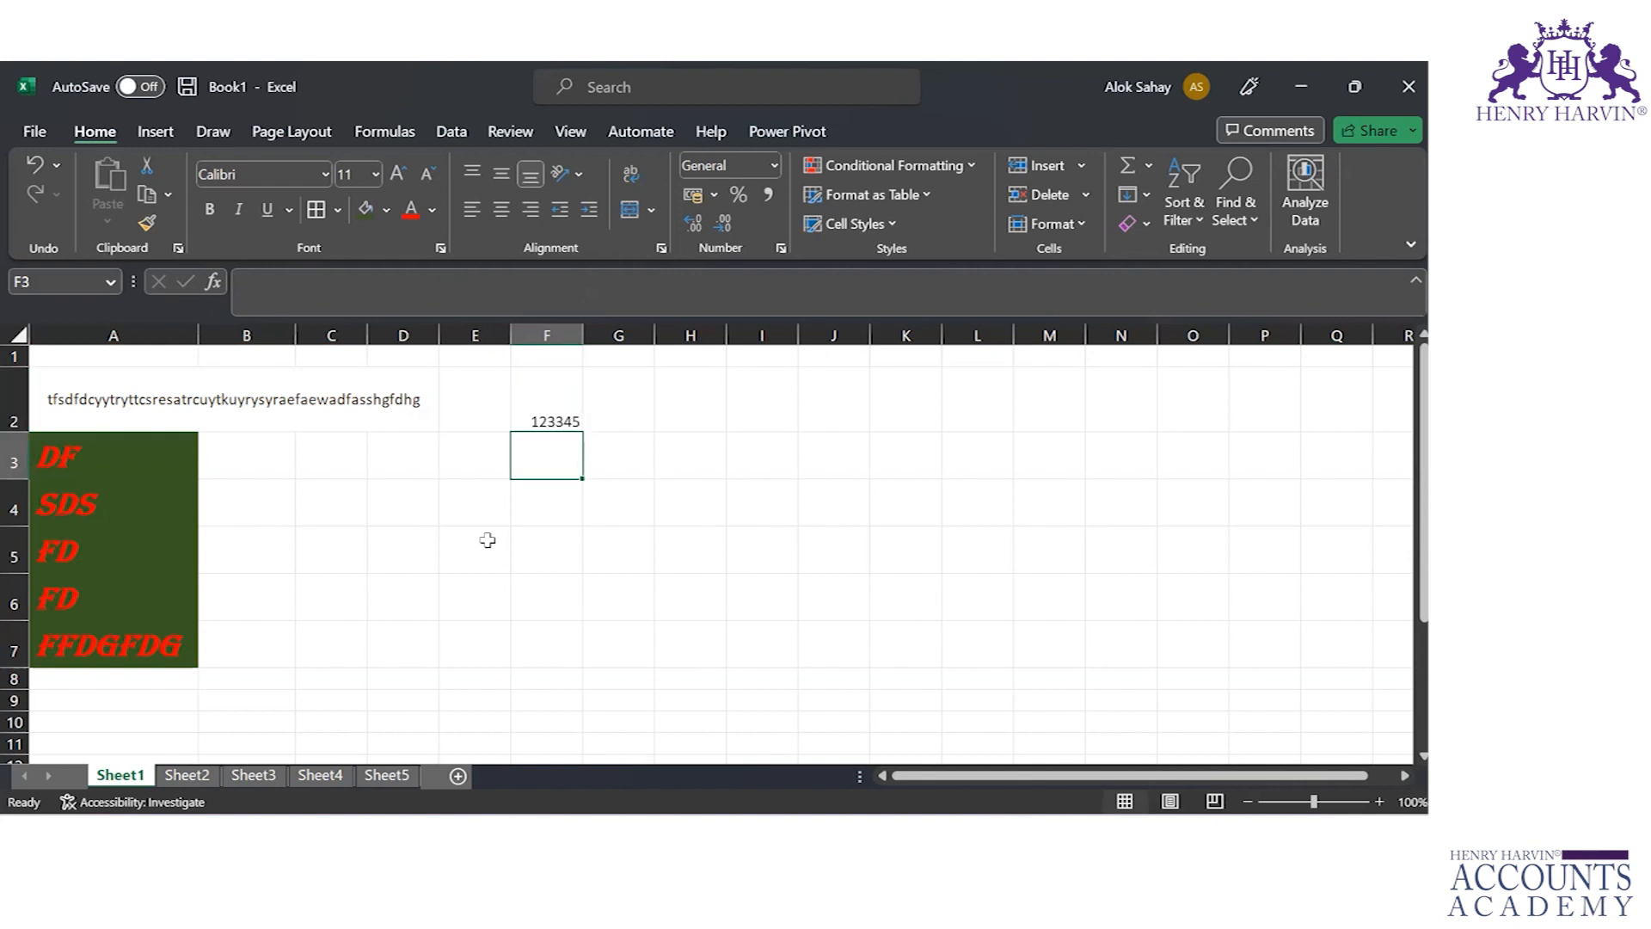
Step: Enter aslkd1234 in cell F3 and !@#$ in cell F4
{"action": "type", "text": "a"}
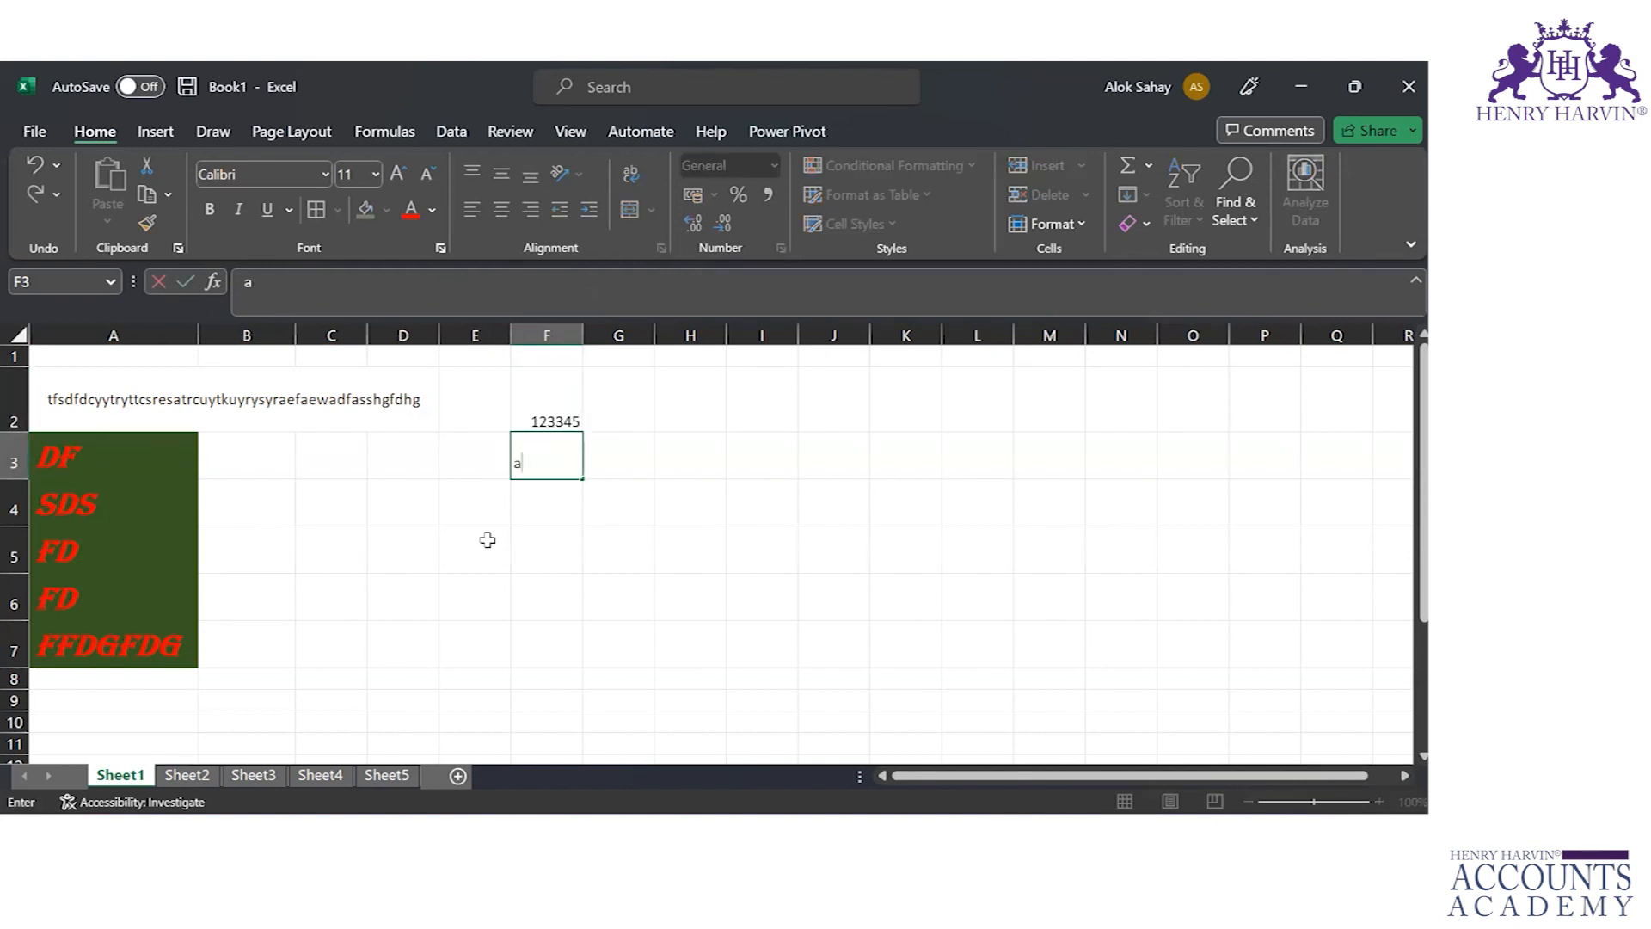
{"action": "type", "text": "slkd1234"}
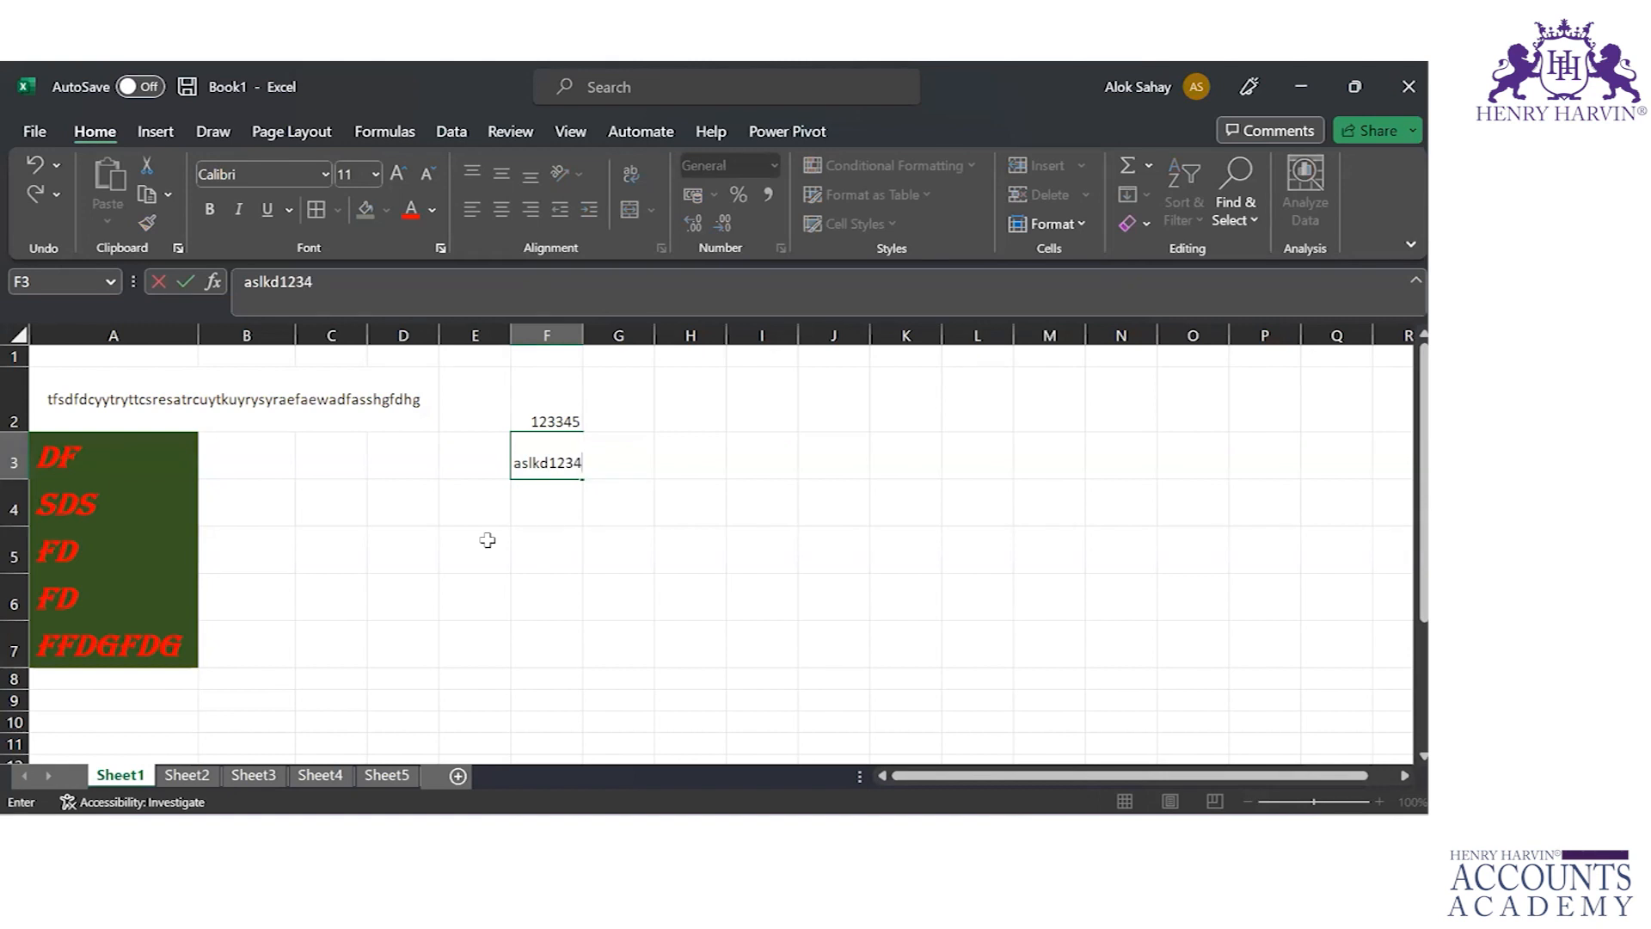
{"action": "key", "text": "Return"}
{"action": "type", "text": "!@#$"}
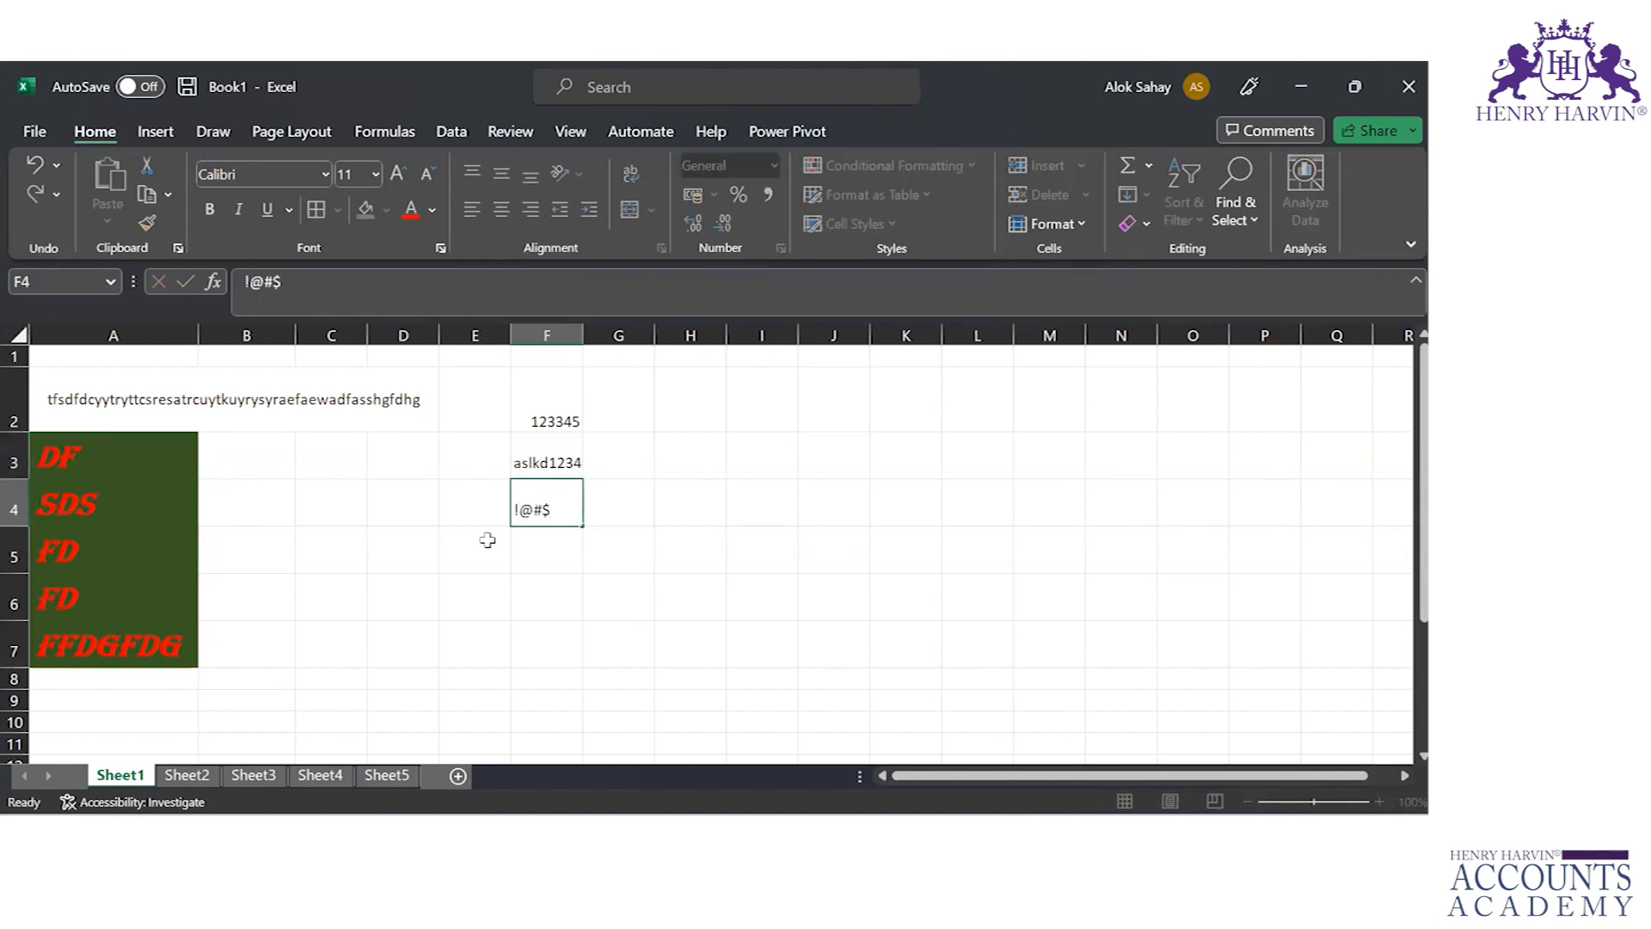
{"action": "key", "text": "Return"}
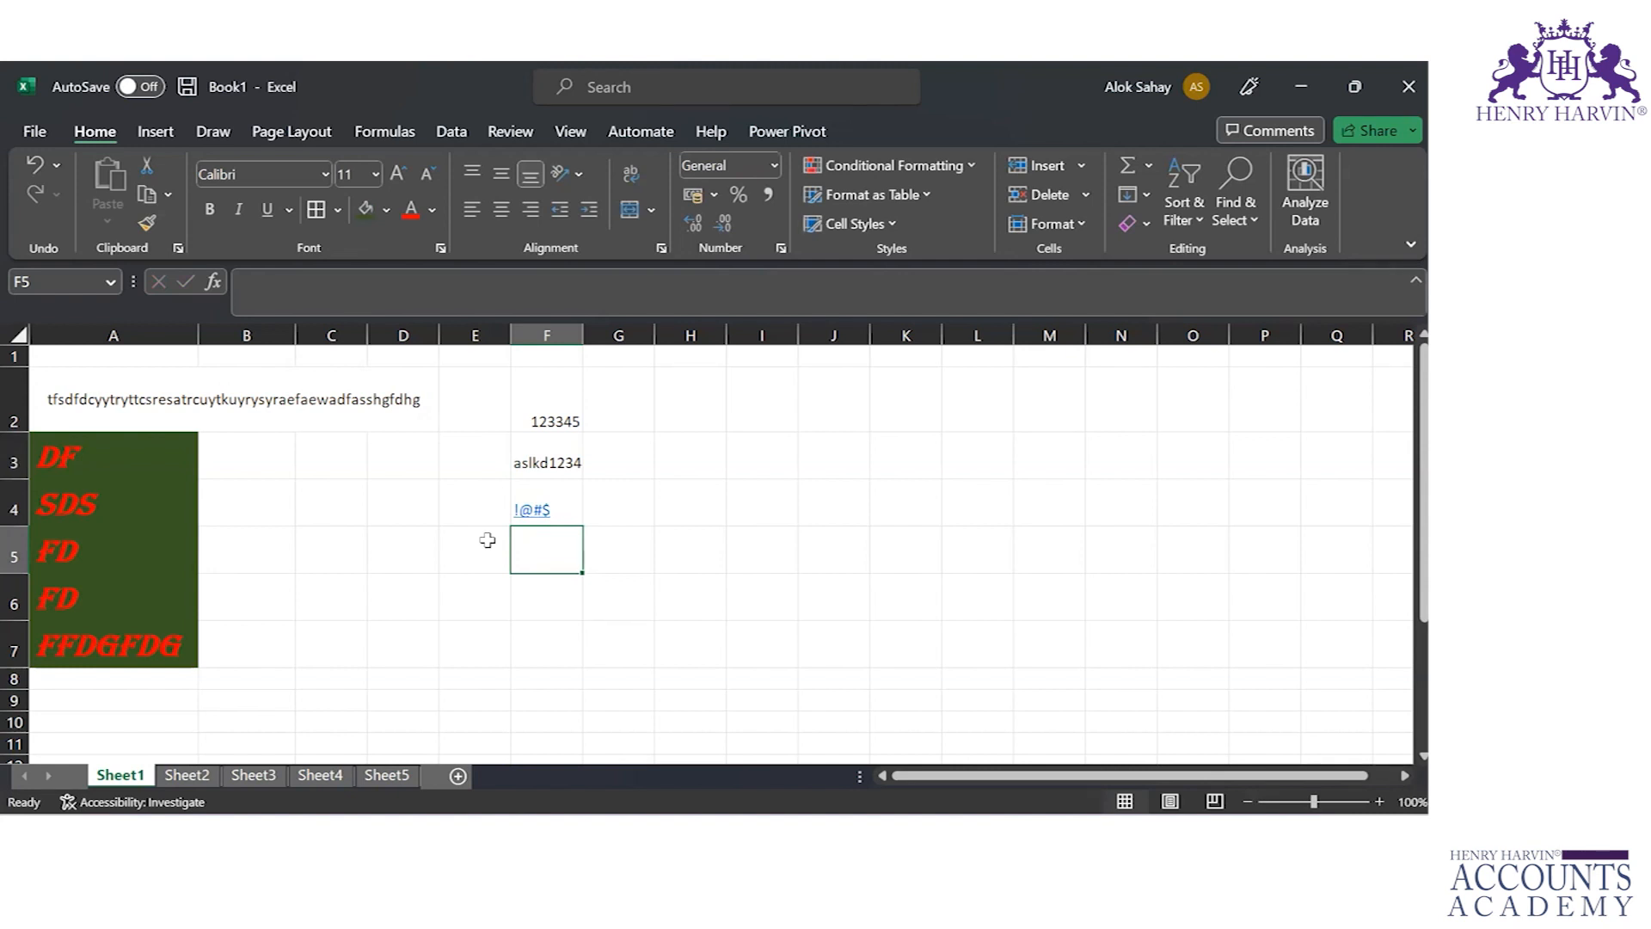
Step: Enter asdf!@#$ in cell F5 and 12343!@#$ in cell F6
{"action": "type", "text": "asd"}
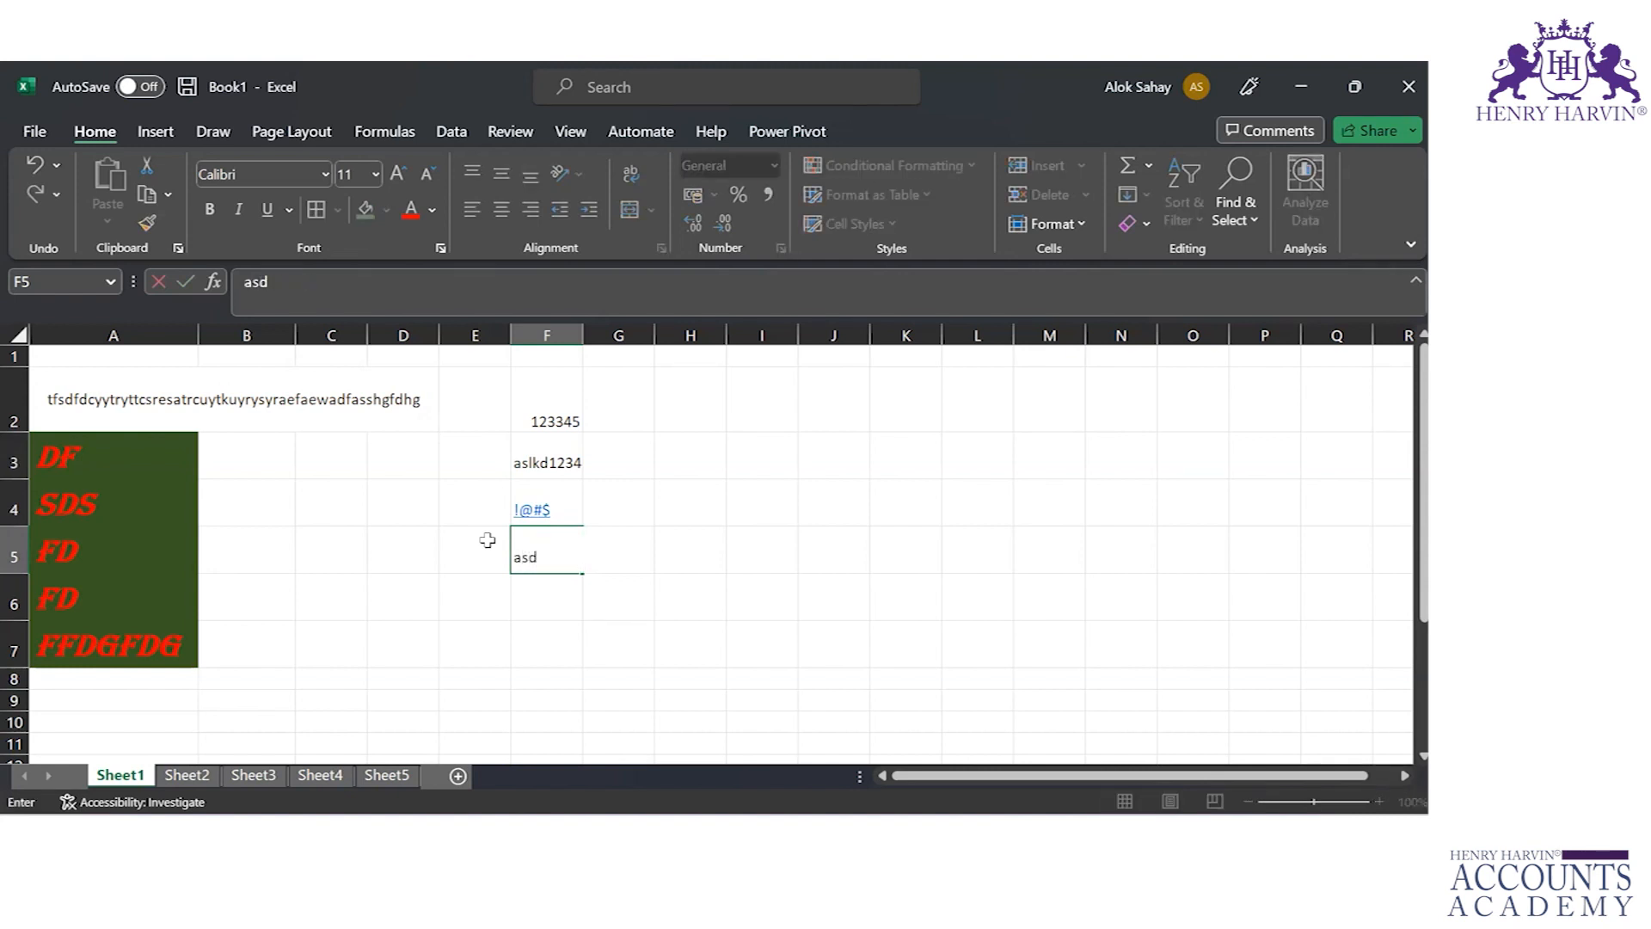
{"action": "type", "text": "f!@#$"}
{"action": "key", "text": "Return"}
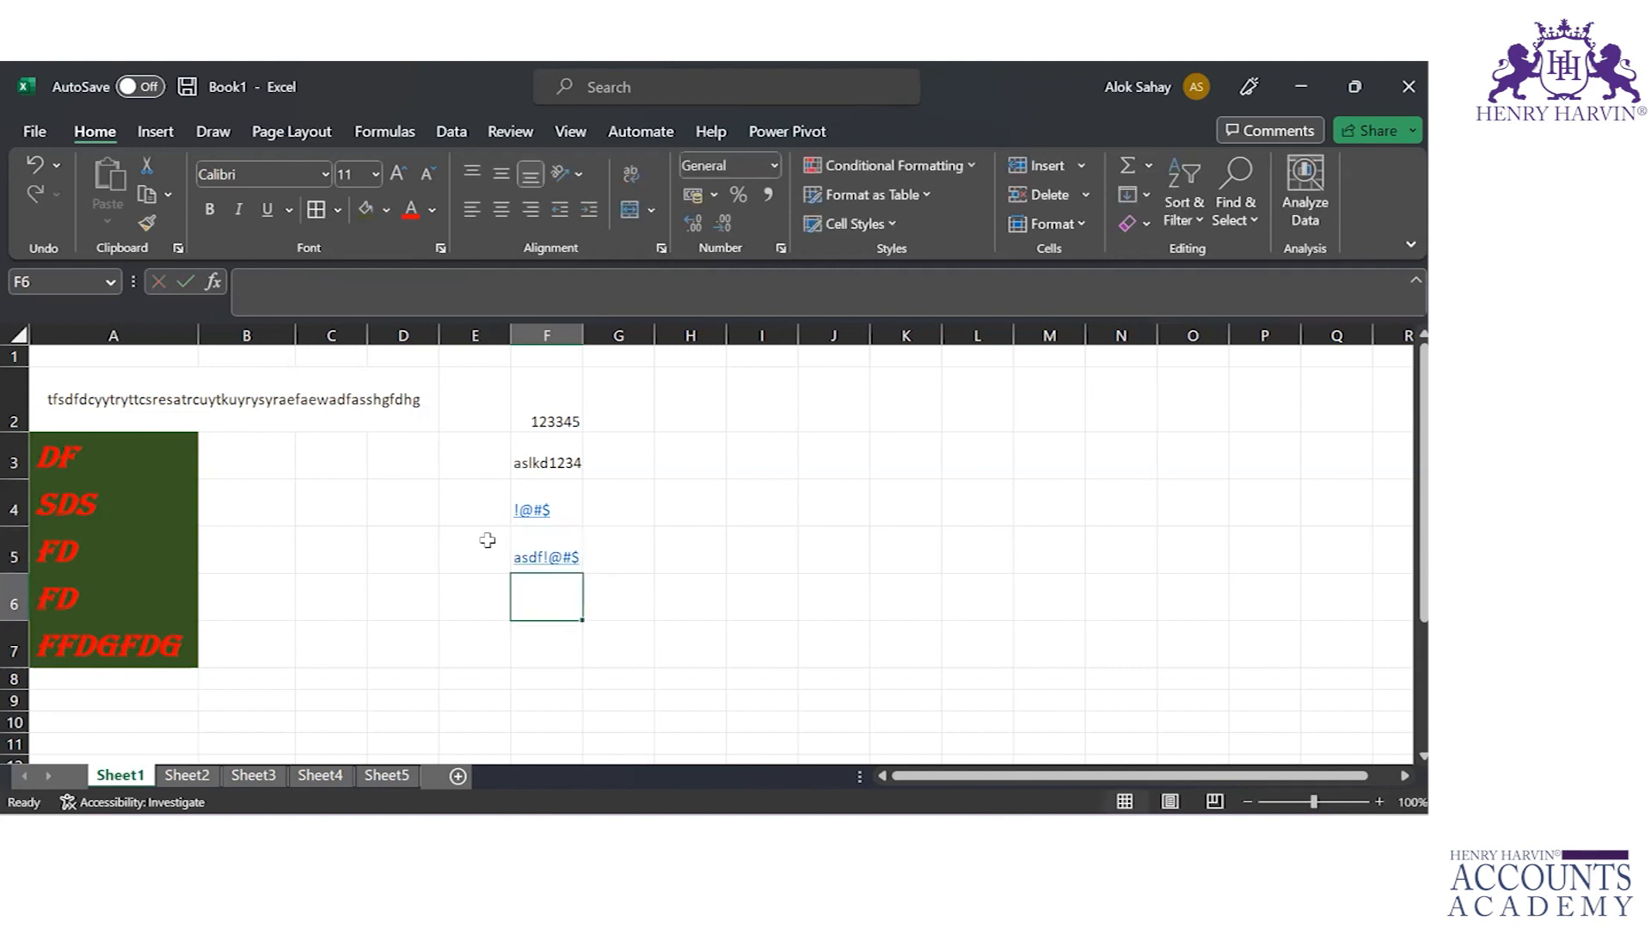
{"action": "type", "text": "12343"}
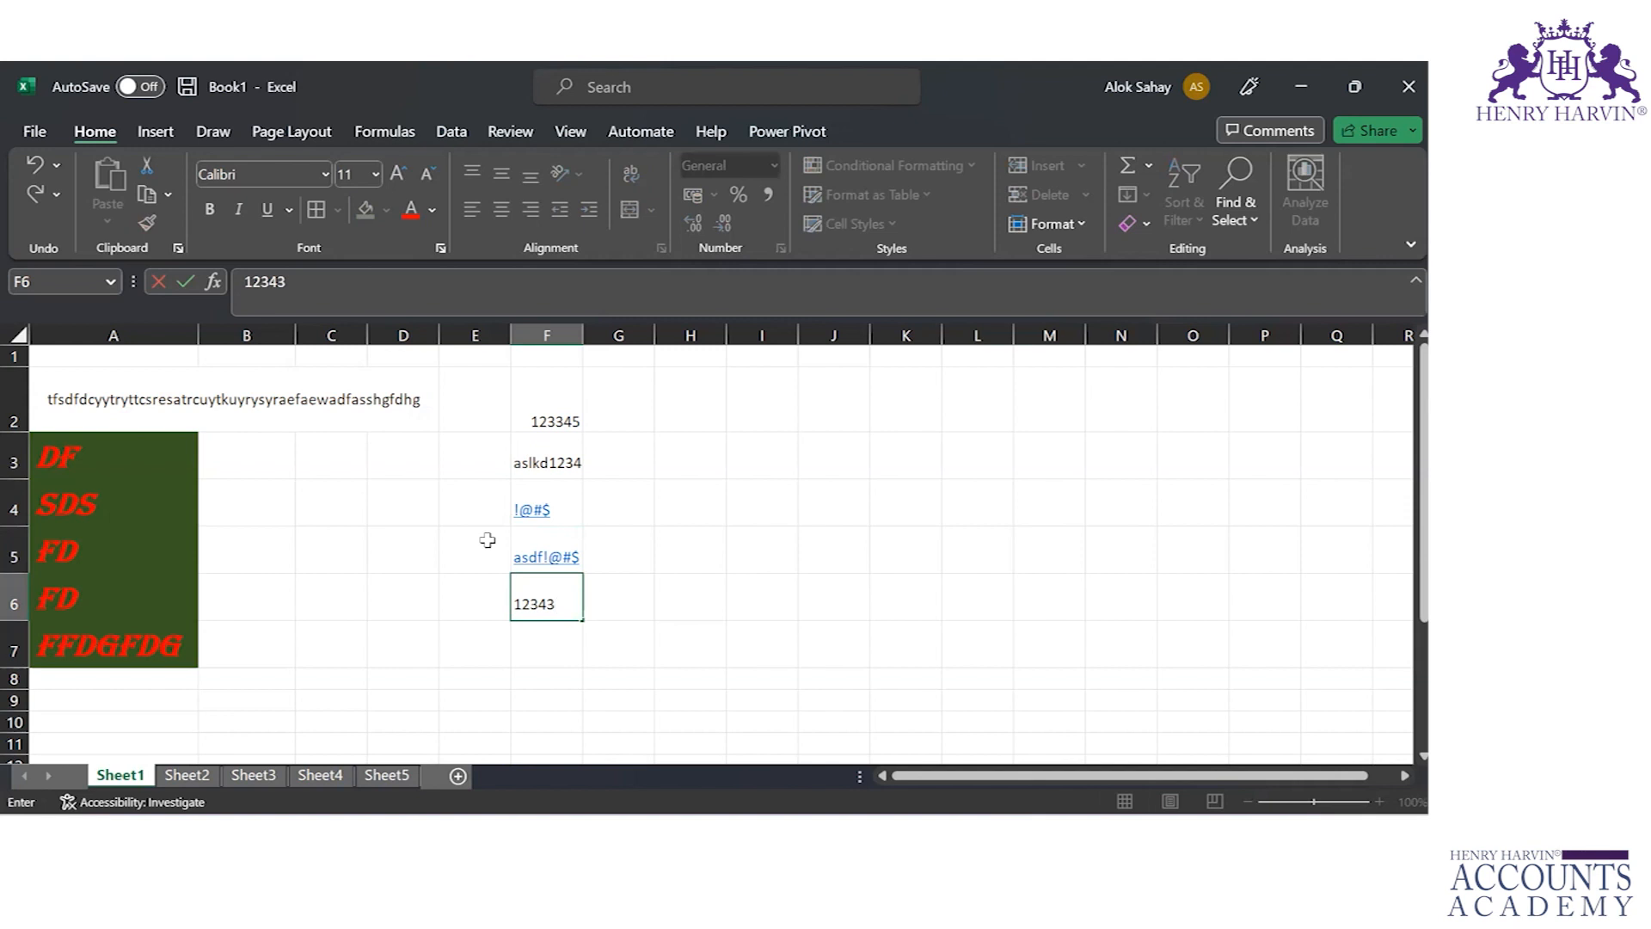
{"action": "type", "text": "!@#$"}
{"action": "key", "text": "Return"}
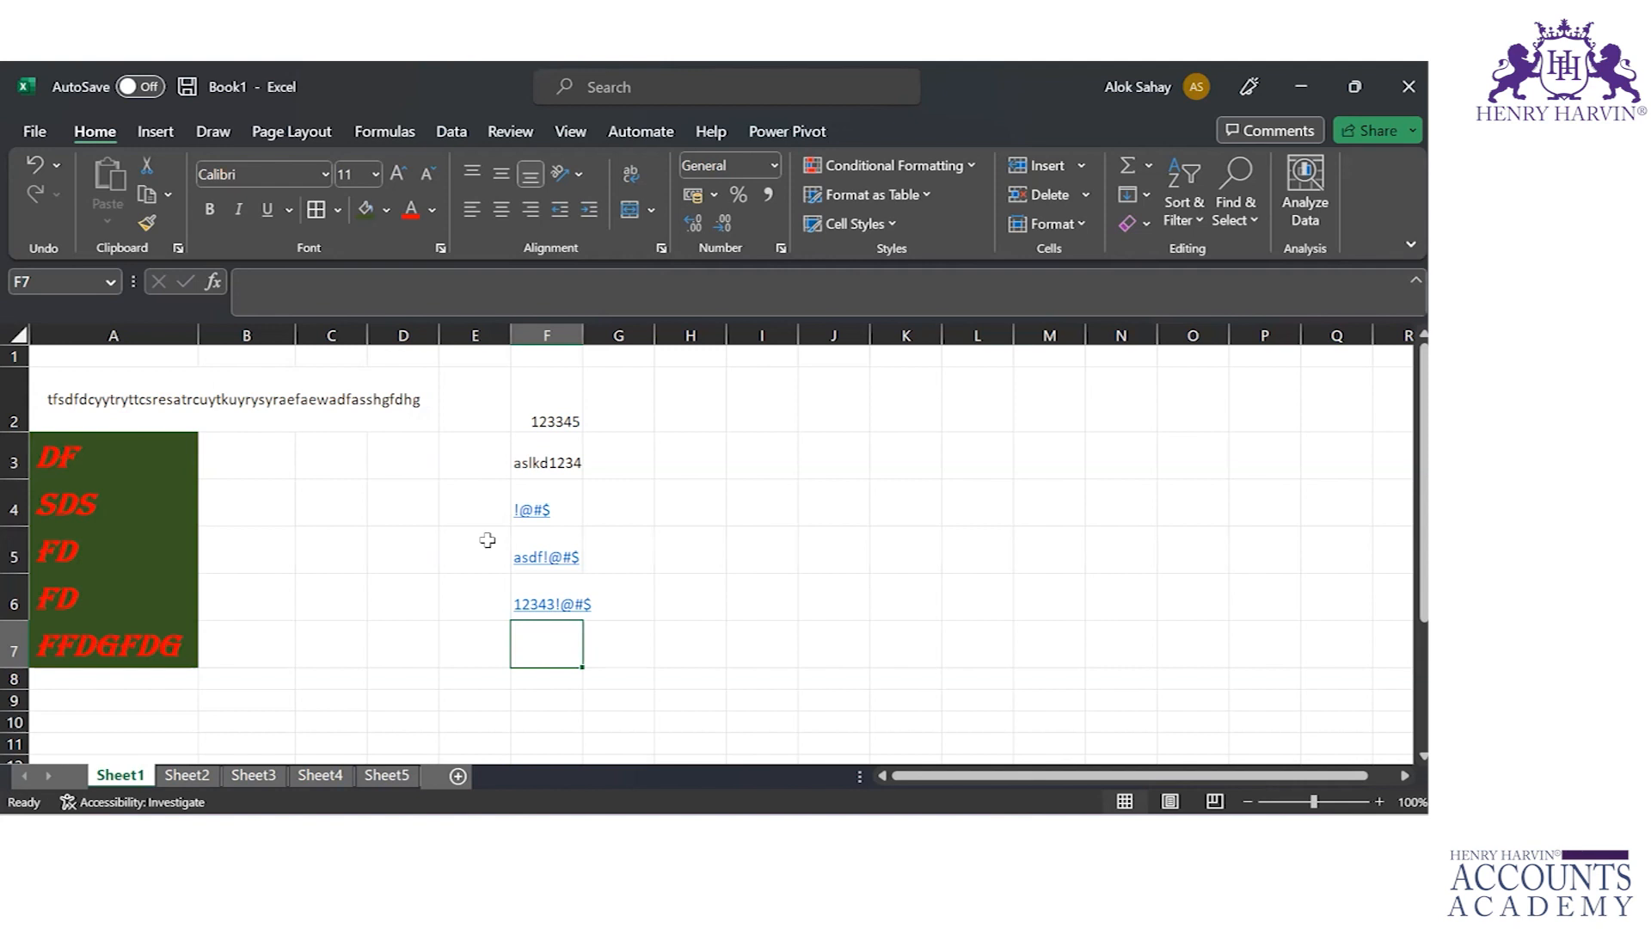
Step: Enter the label Sum in cell F7 and start a SUM formula in cell F8
{"action": "type", "text": "Sum"}
{"action": "key", "text": "Return"}
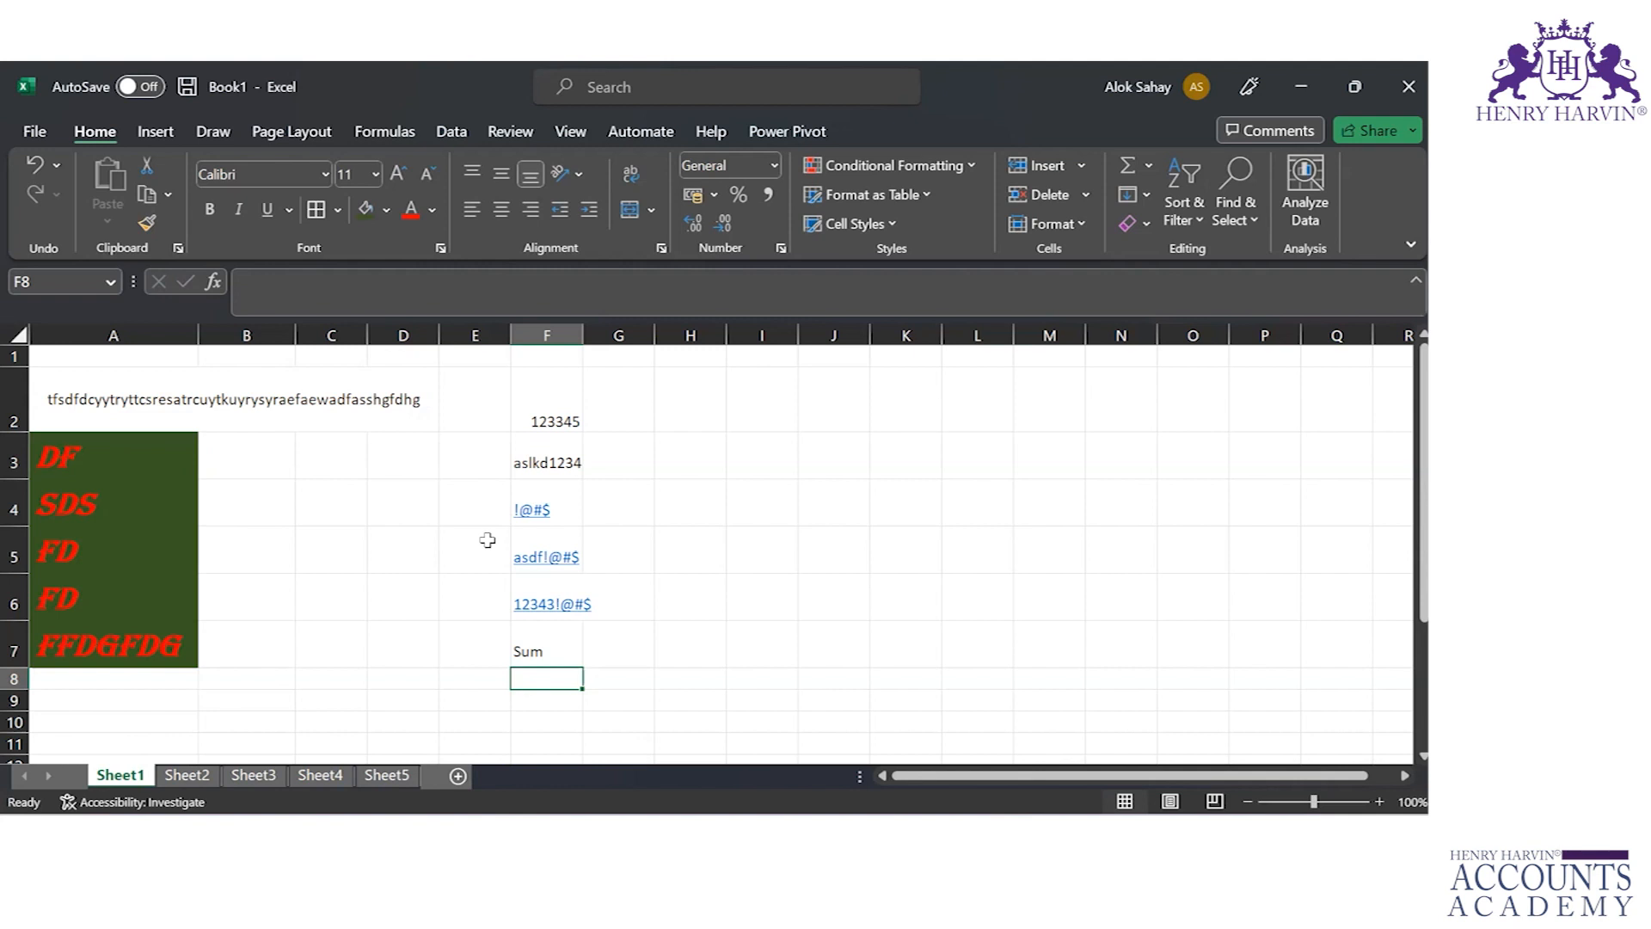
{"action": "type", "text": "="}
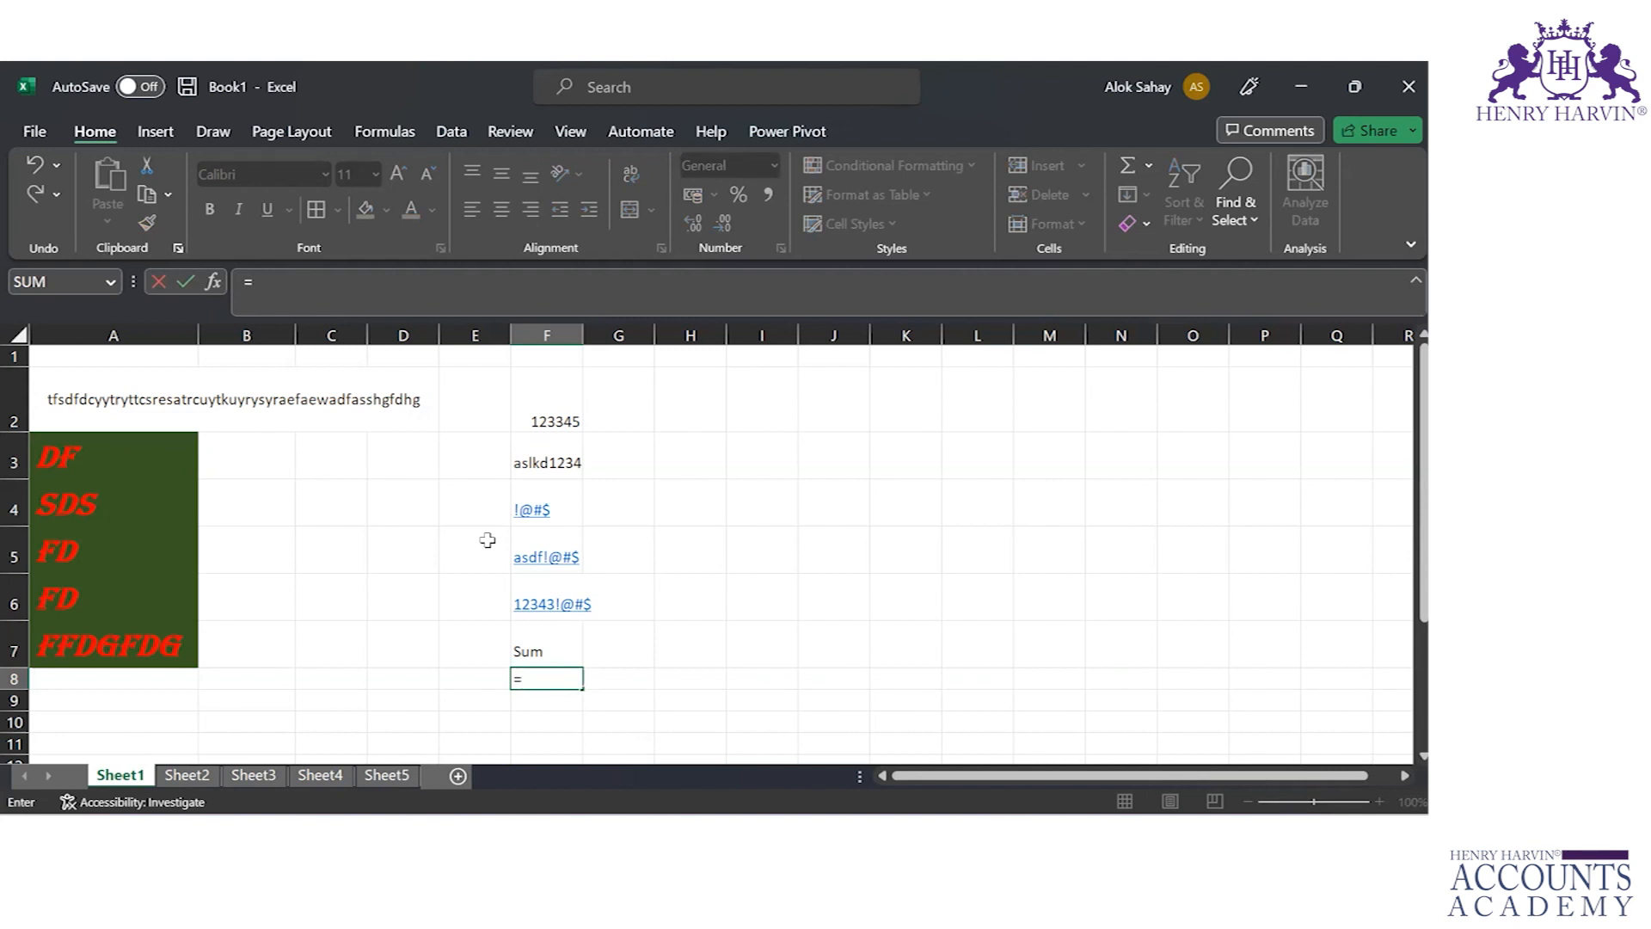
{"action": "type", "text": "sum"}
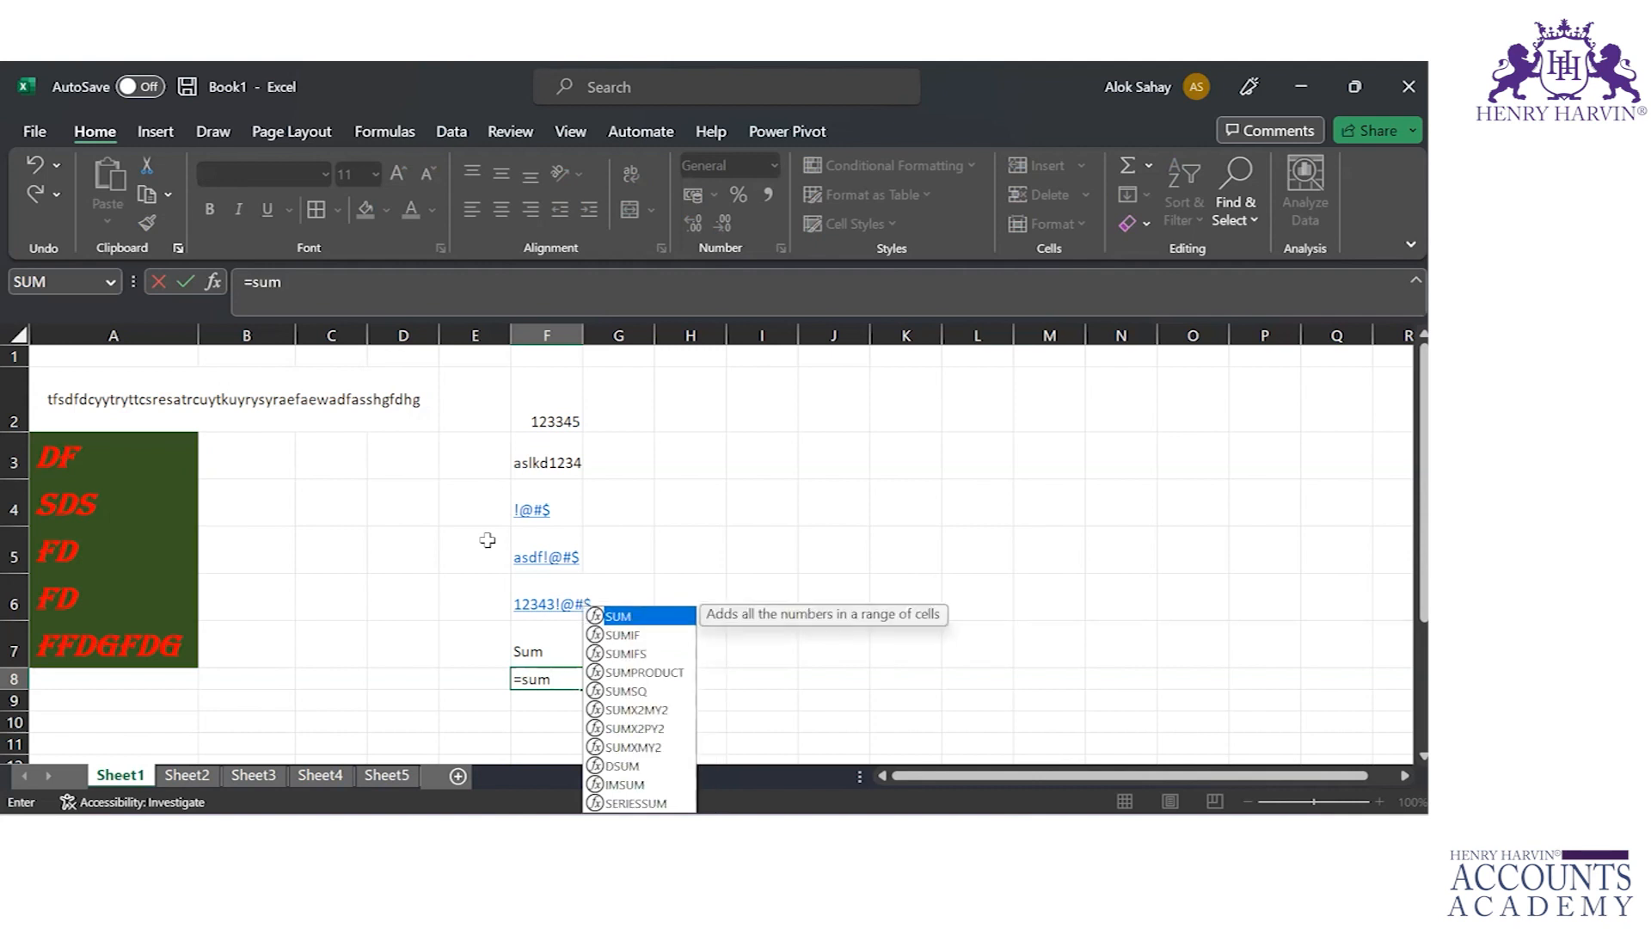
{"action": "key", "text": "Tab"}
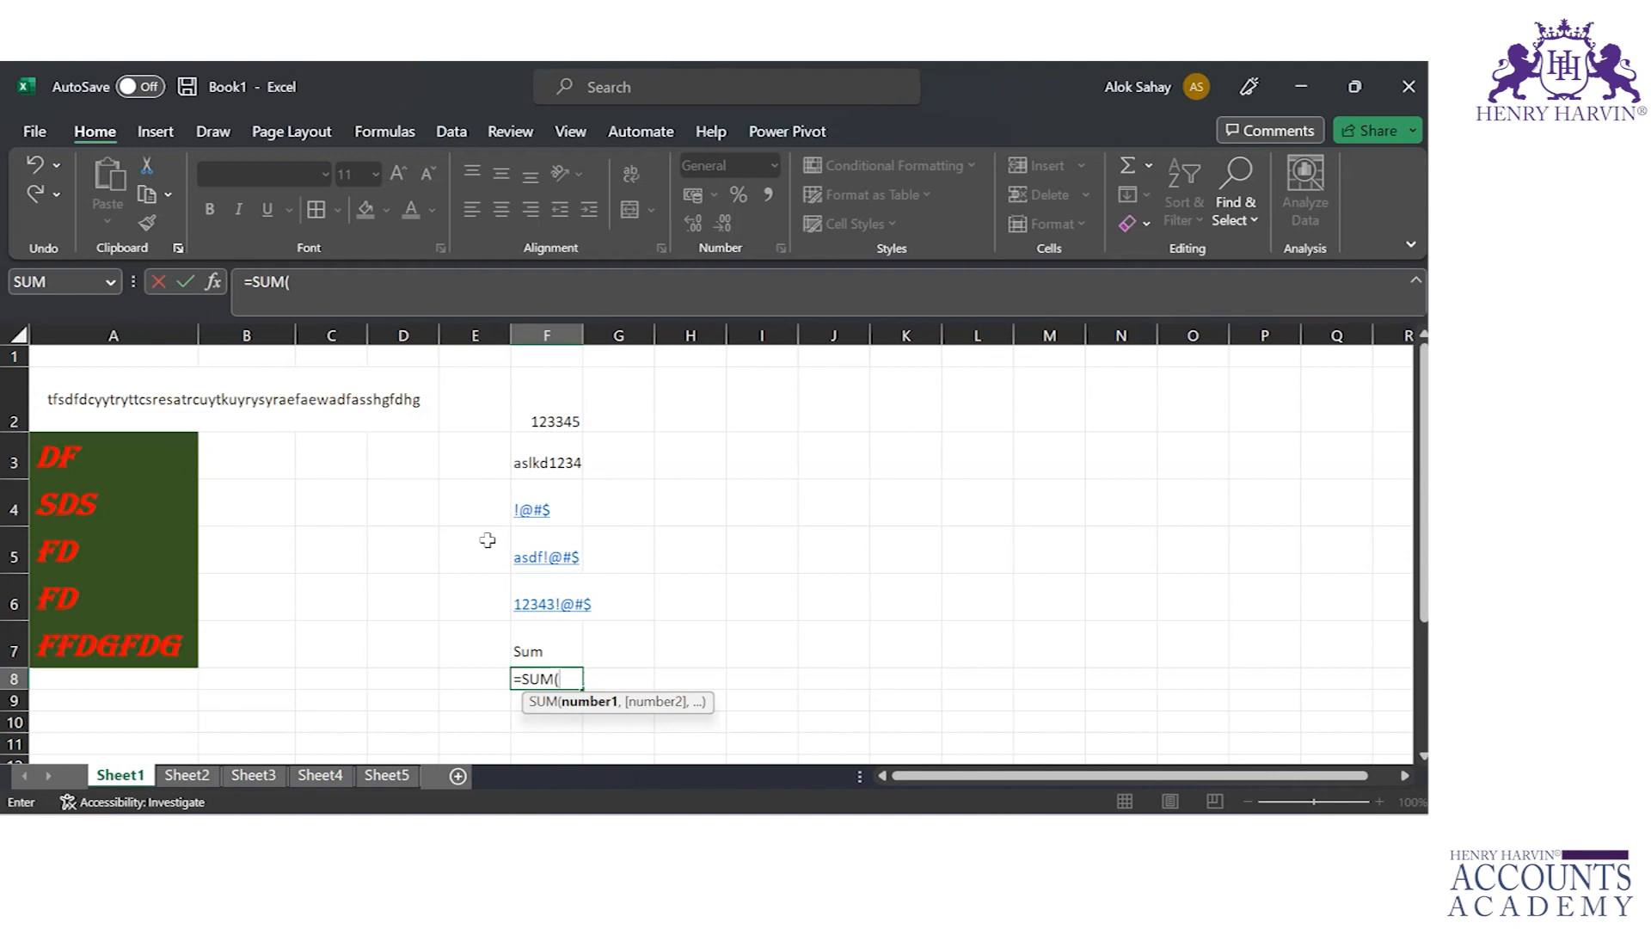
Step: Erase the function name in F8 back to its first letter and insert the SUM function again
{"action": "key", "text": "BackSpace"}
{"action": "key", "text": "BackSpace"}
{"action": "key", "text": "BackSpace"}
{"action": "key", "text": "BackSpace"}
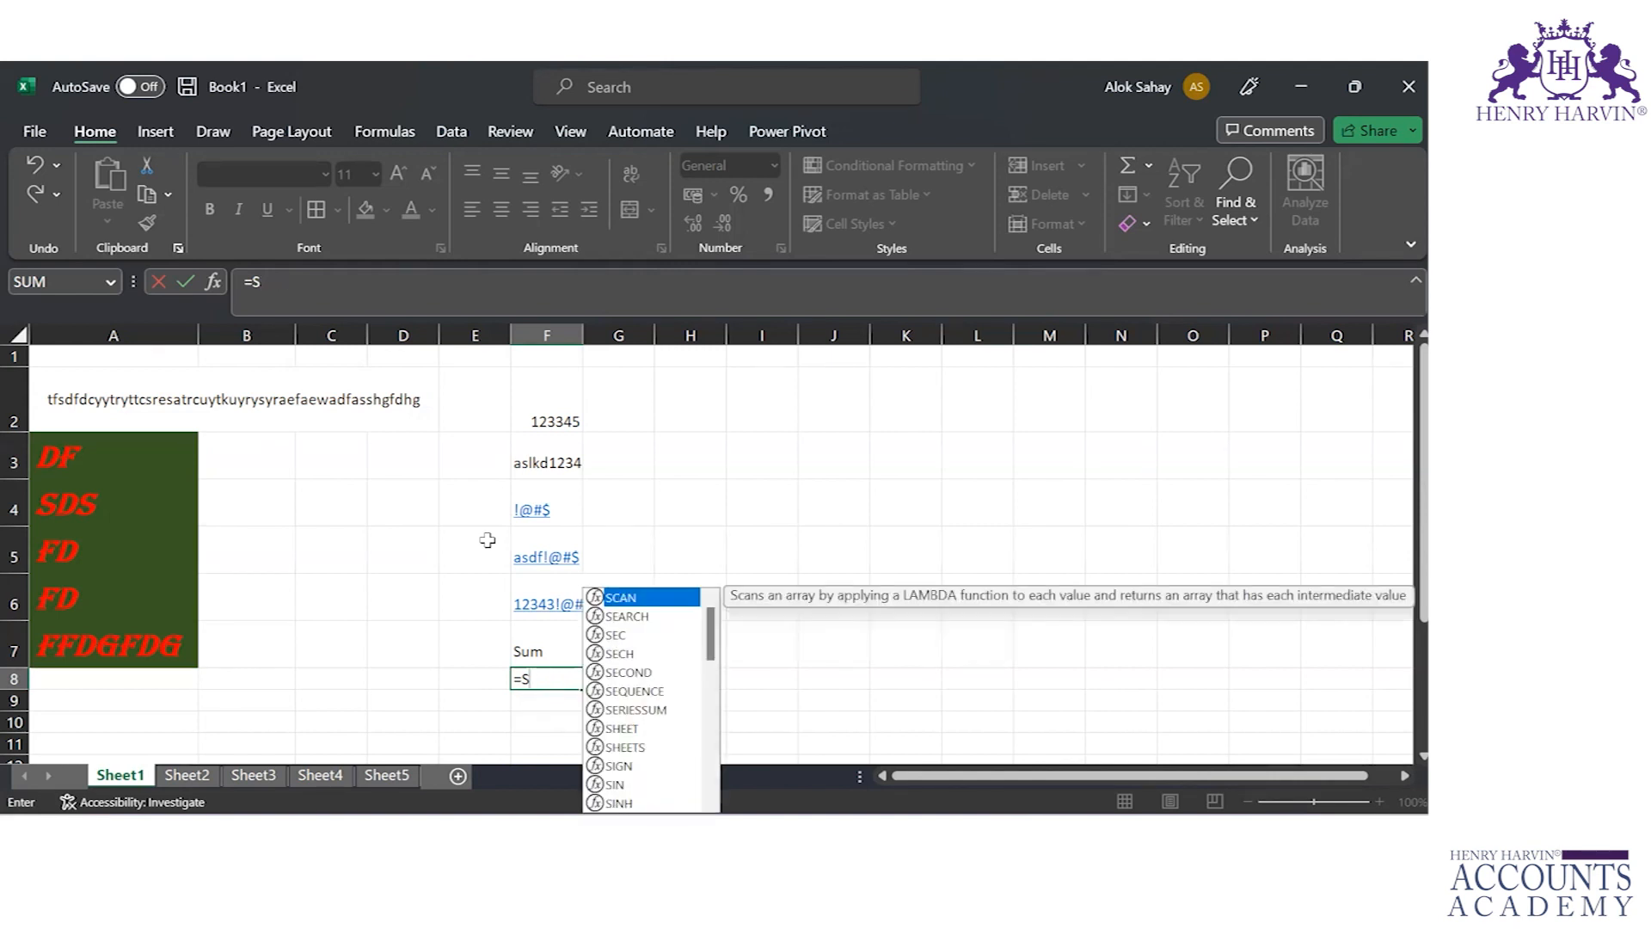
{"action": "type", "text": "um"}
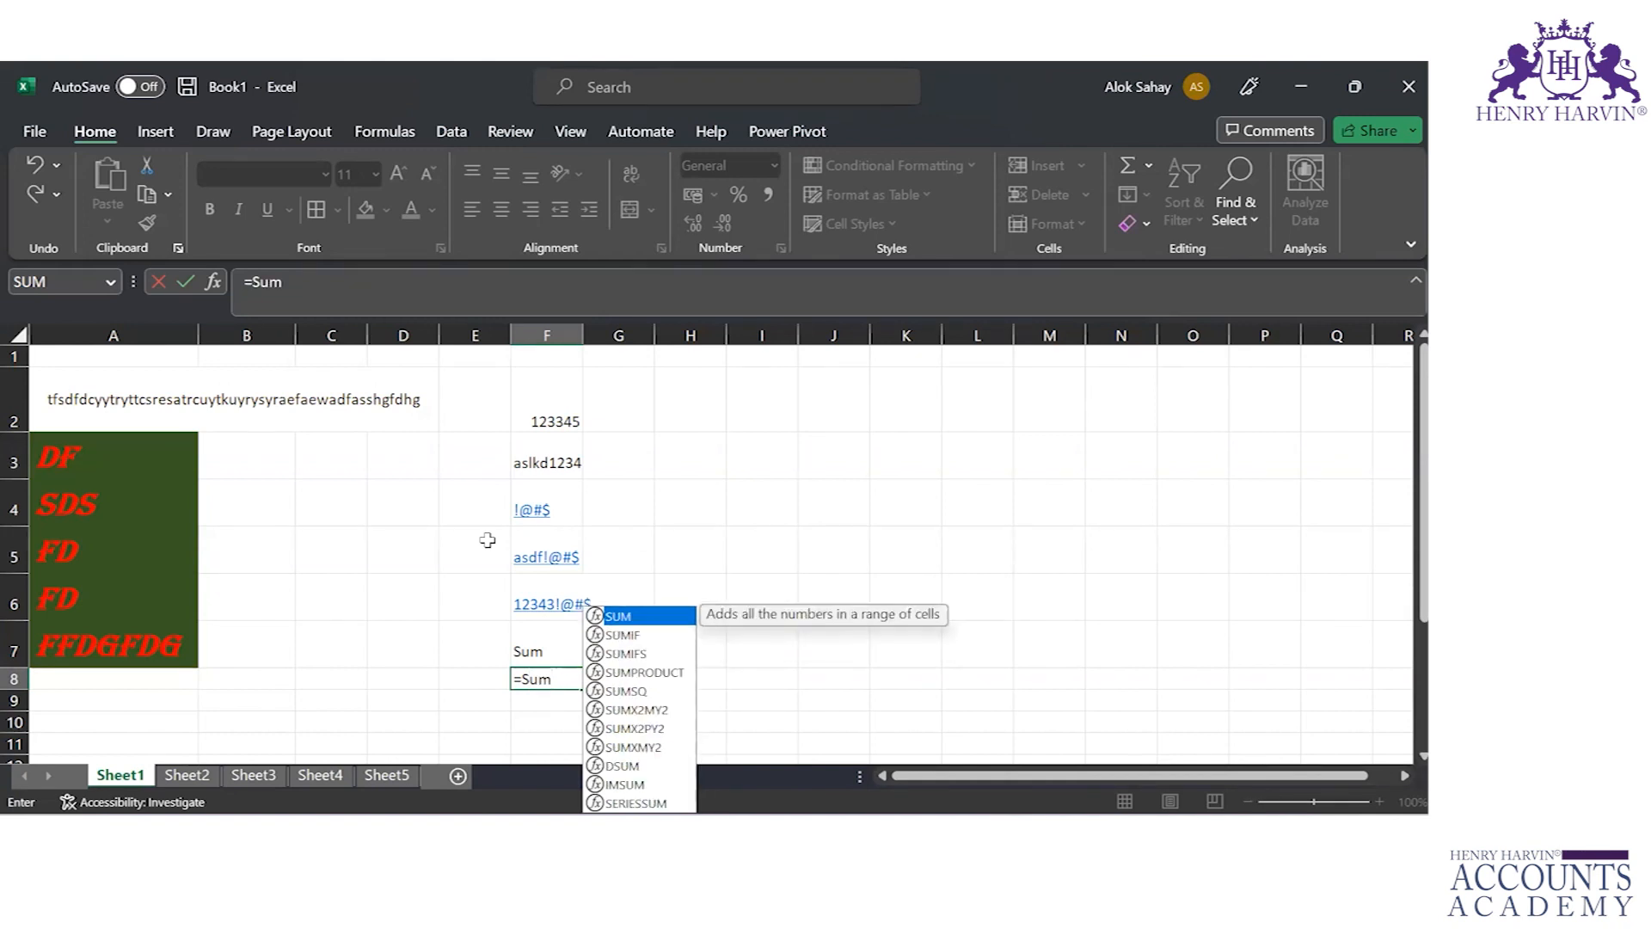
{"action": "key", "text": "Tab"}
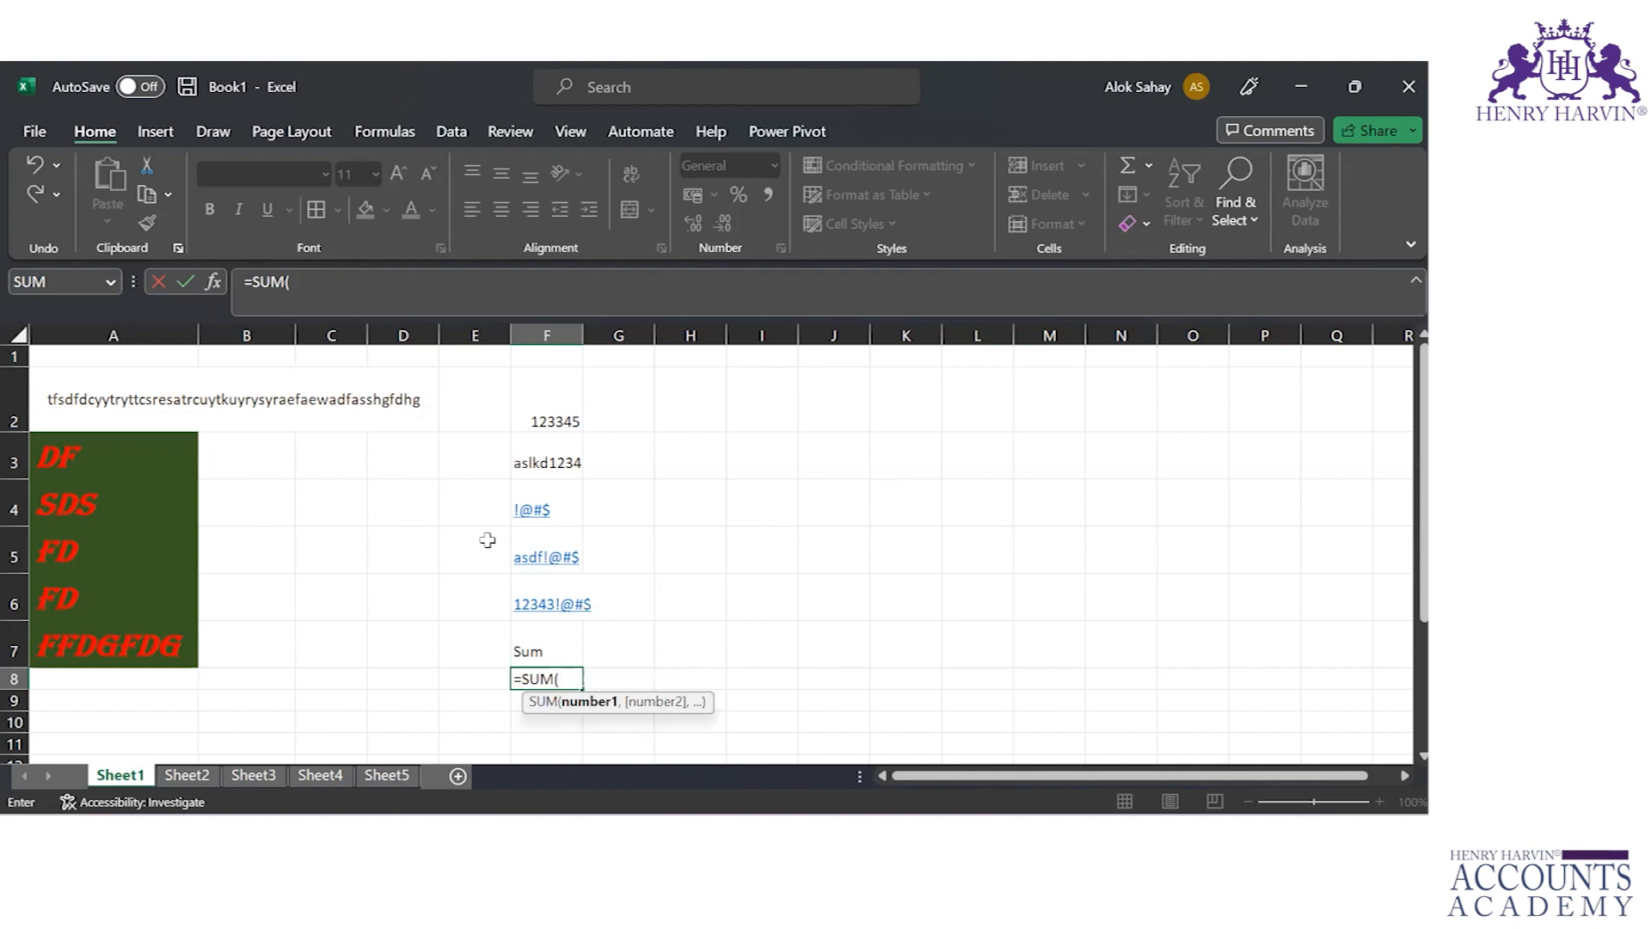
Step: Complete the SUM formula in F8 with the arguments 12, 23, 34, 45, 56 and 67
{"action": "type", "text": "12,23,"}
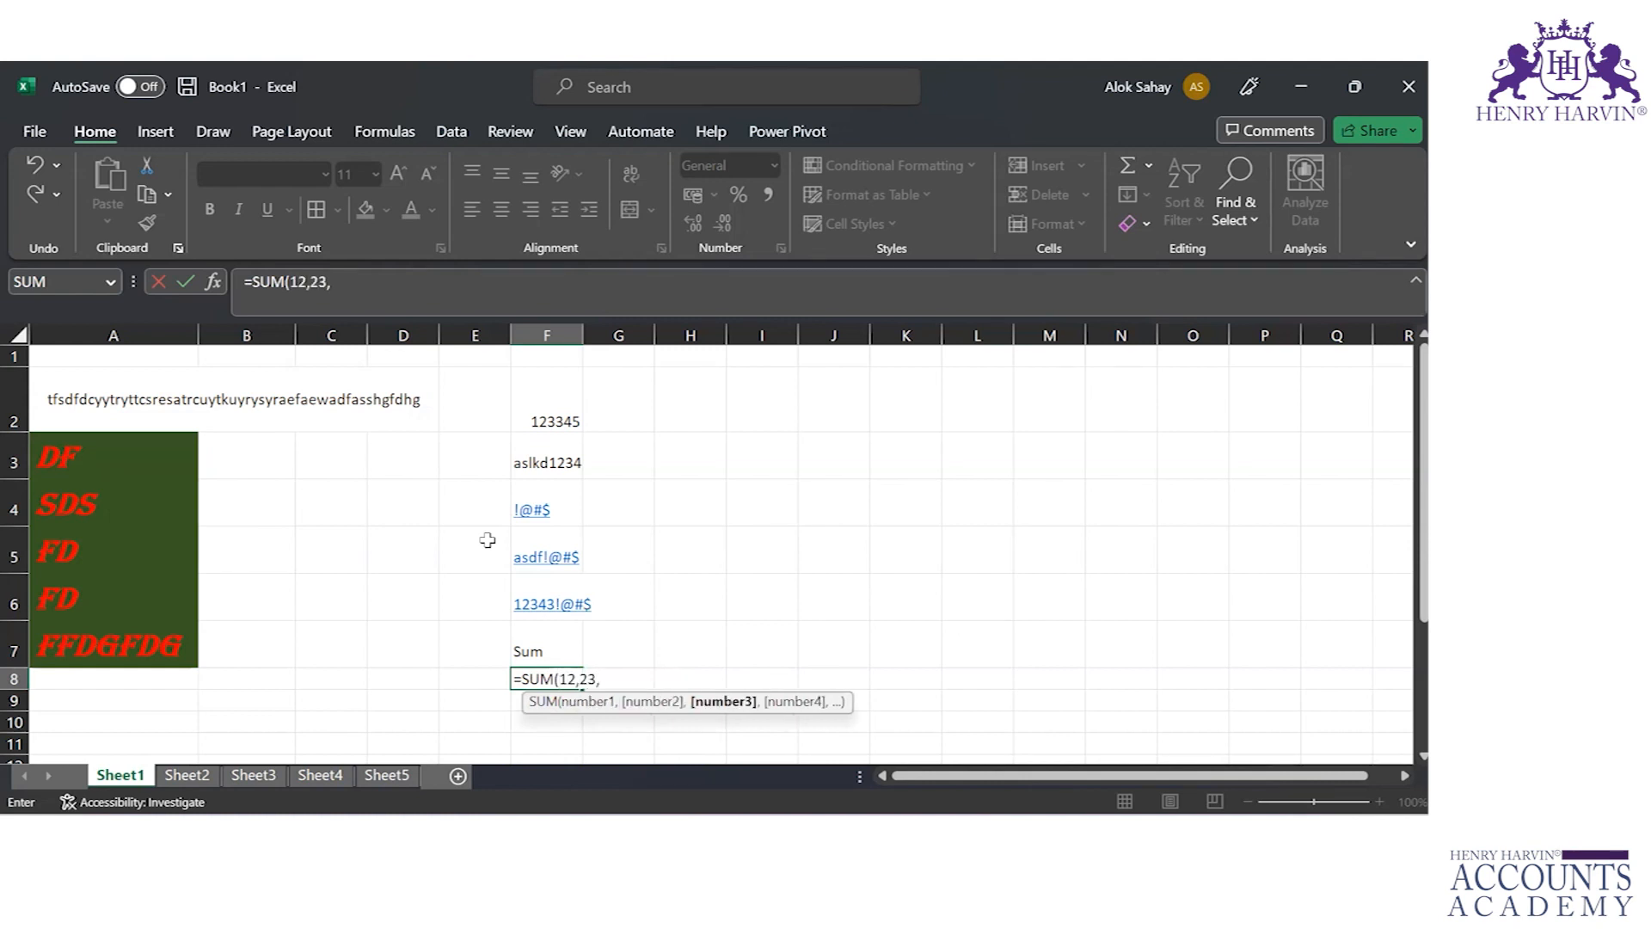
{"action": "type", "text": "34,45,56,67"}
{"action": "key", "text": "BackSpace"}
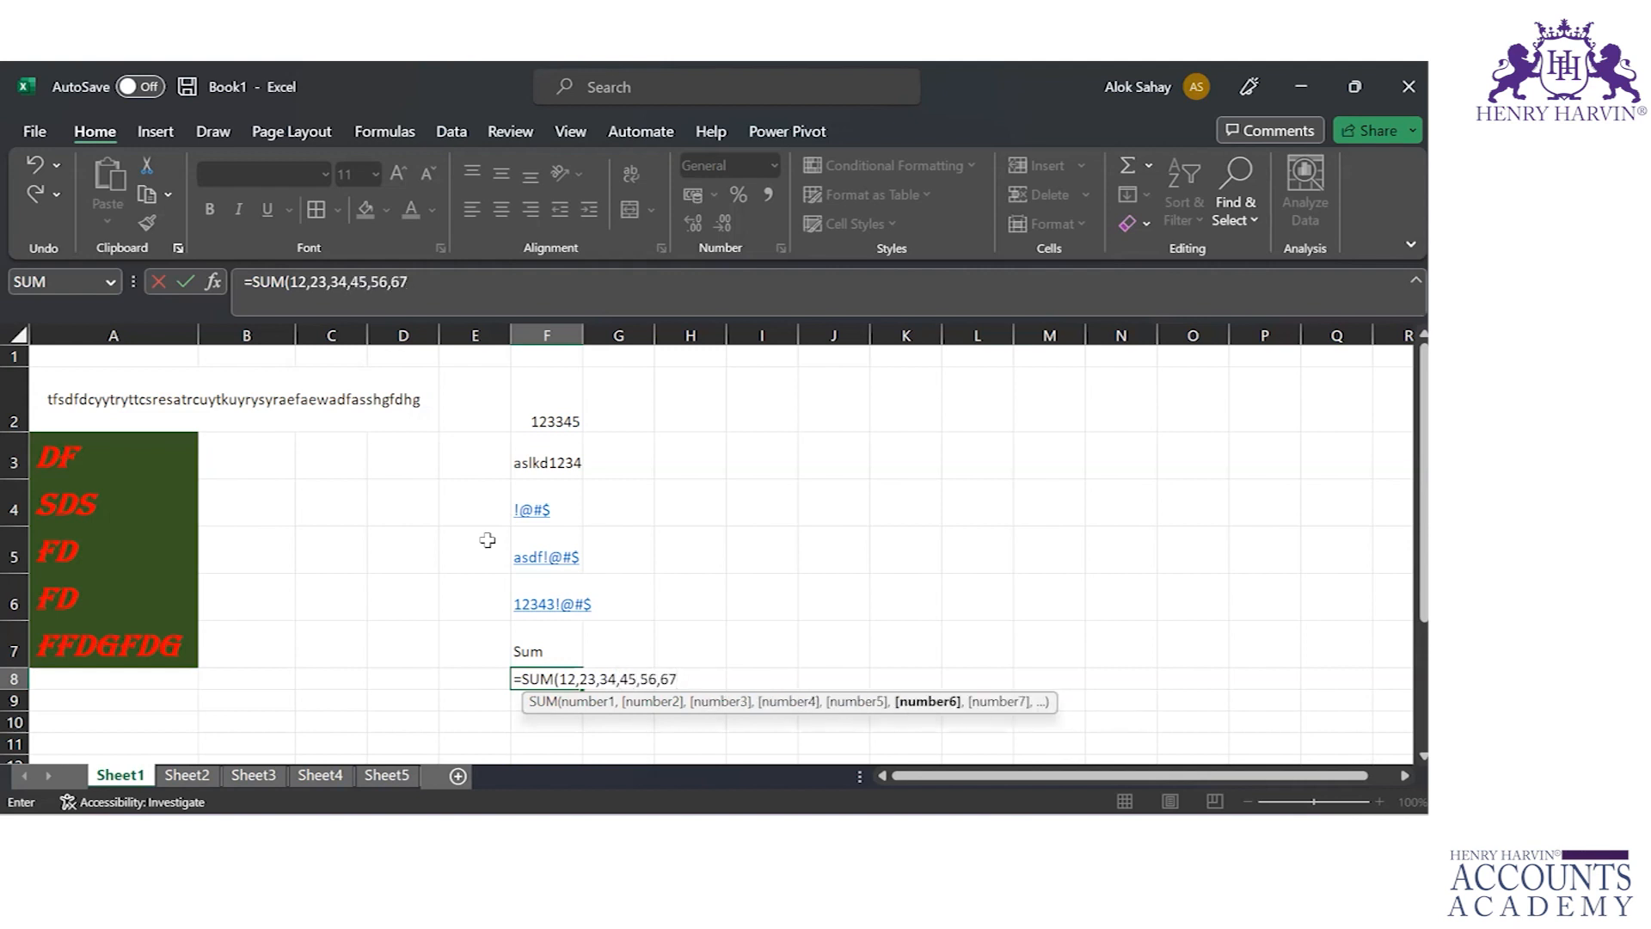
{"action": "type", "text": ")"}
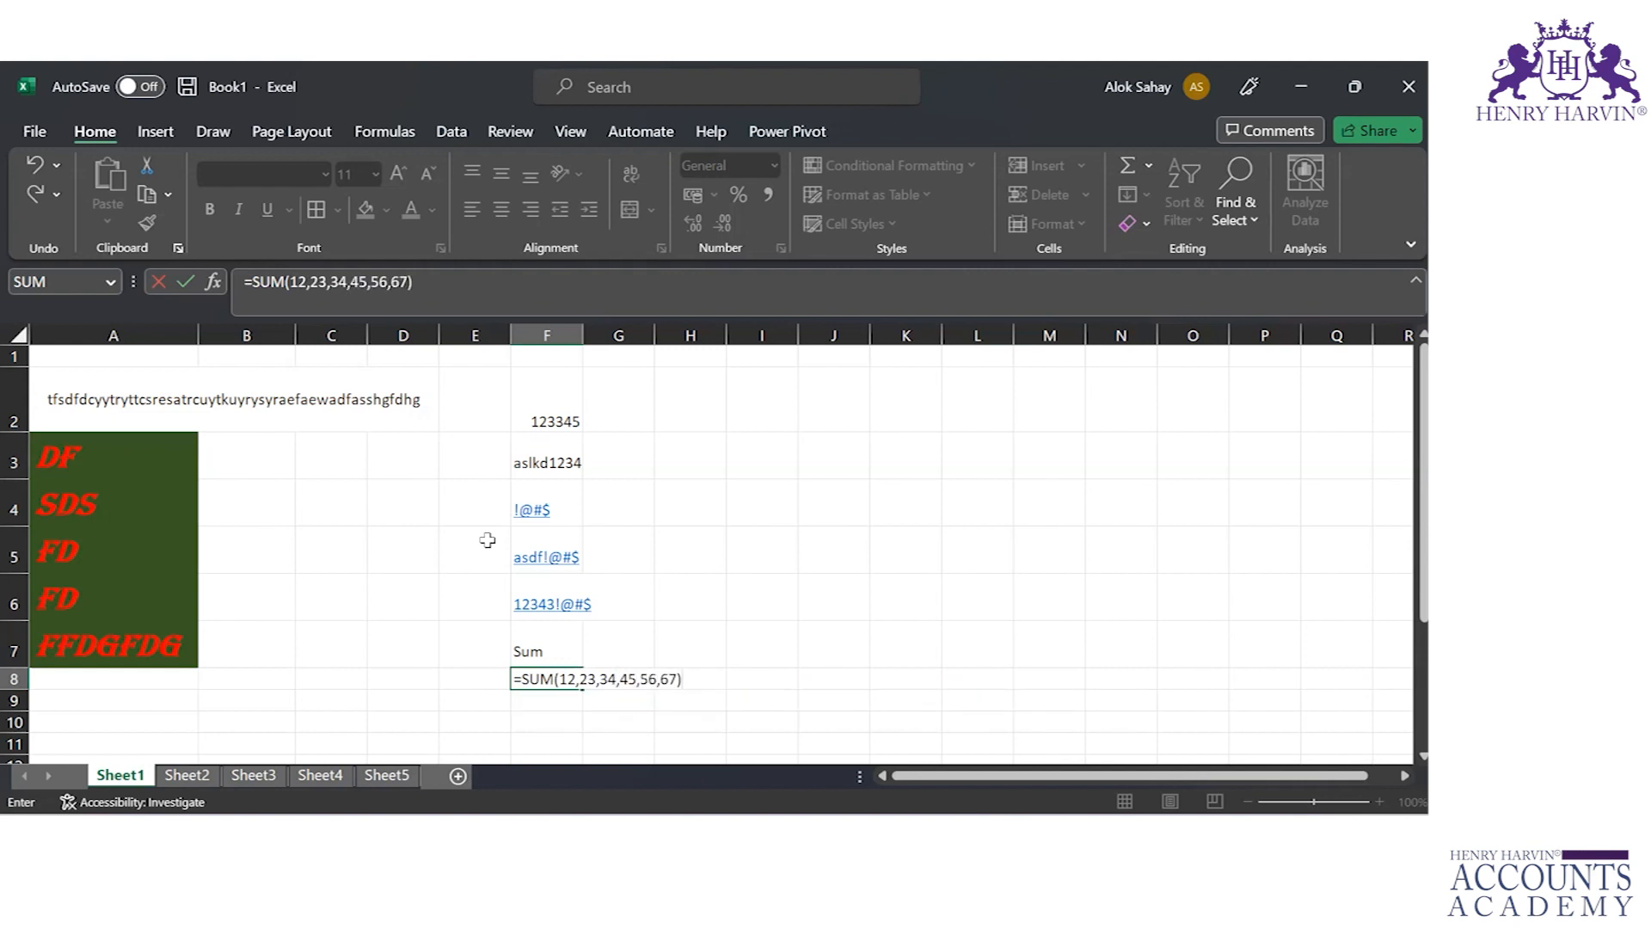
{"action": "key", "text": "Return"}
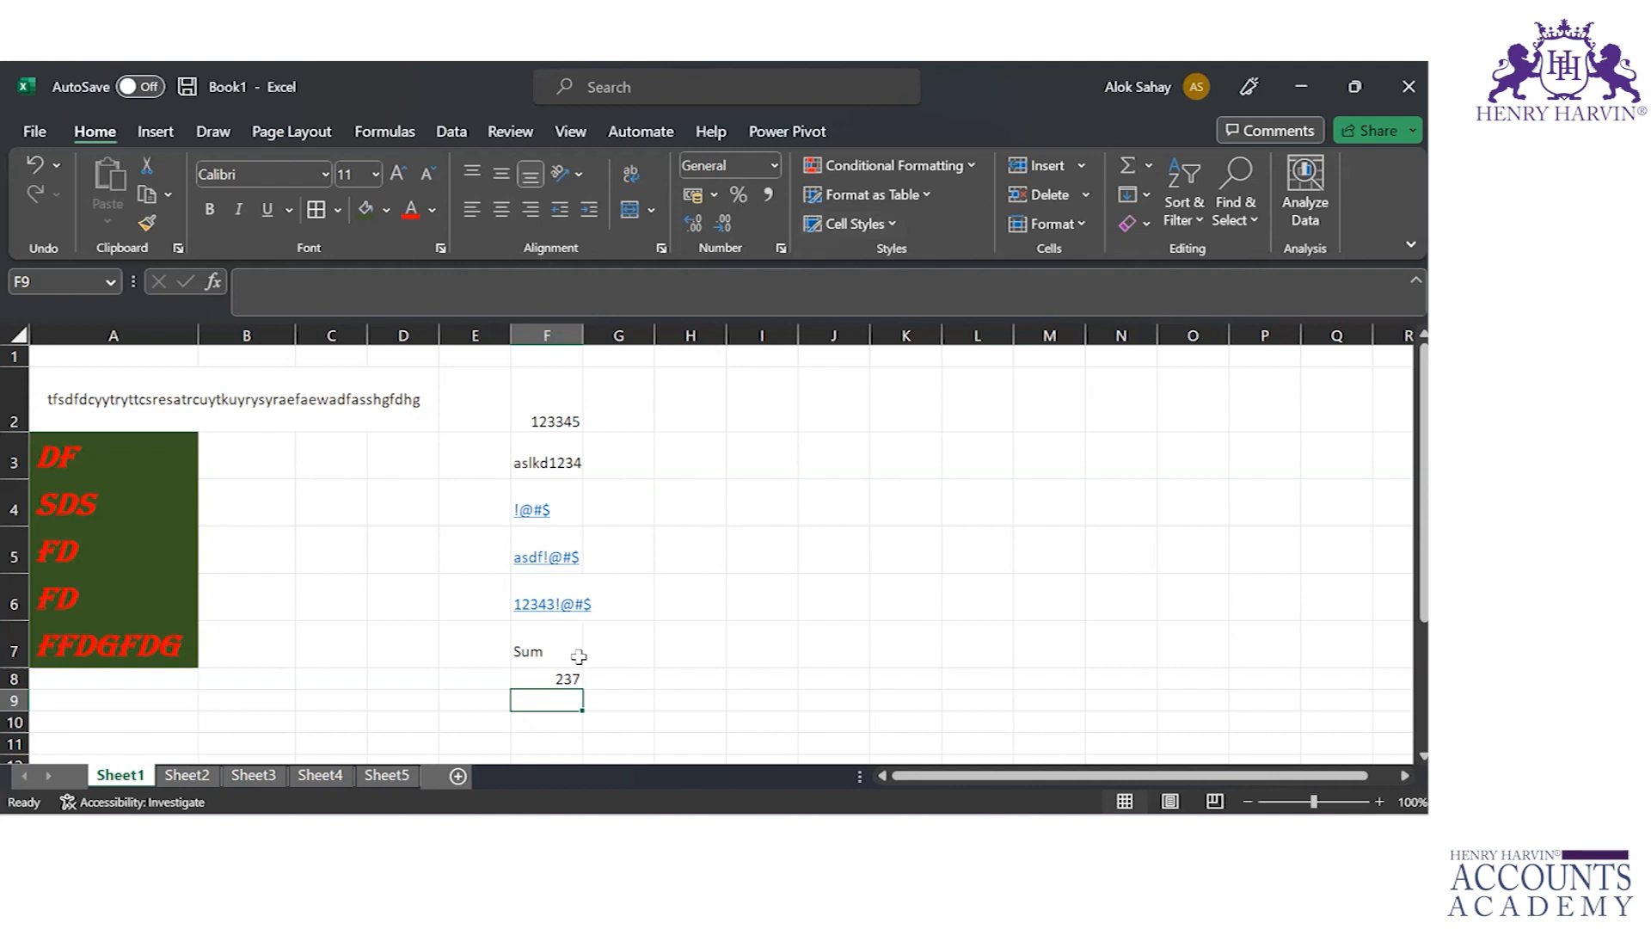
Step: Enter 213245 in cell I2
{"action": "left_click", "coordinate": [780, 420]}
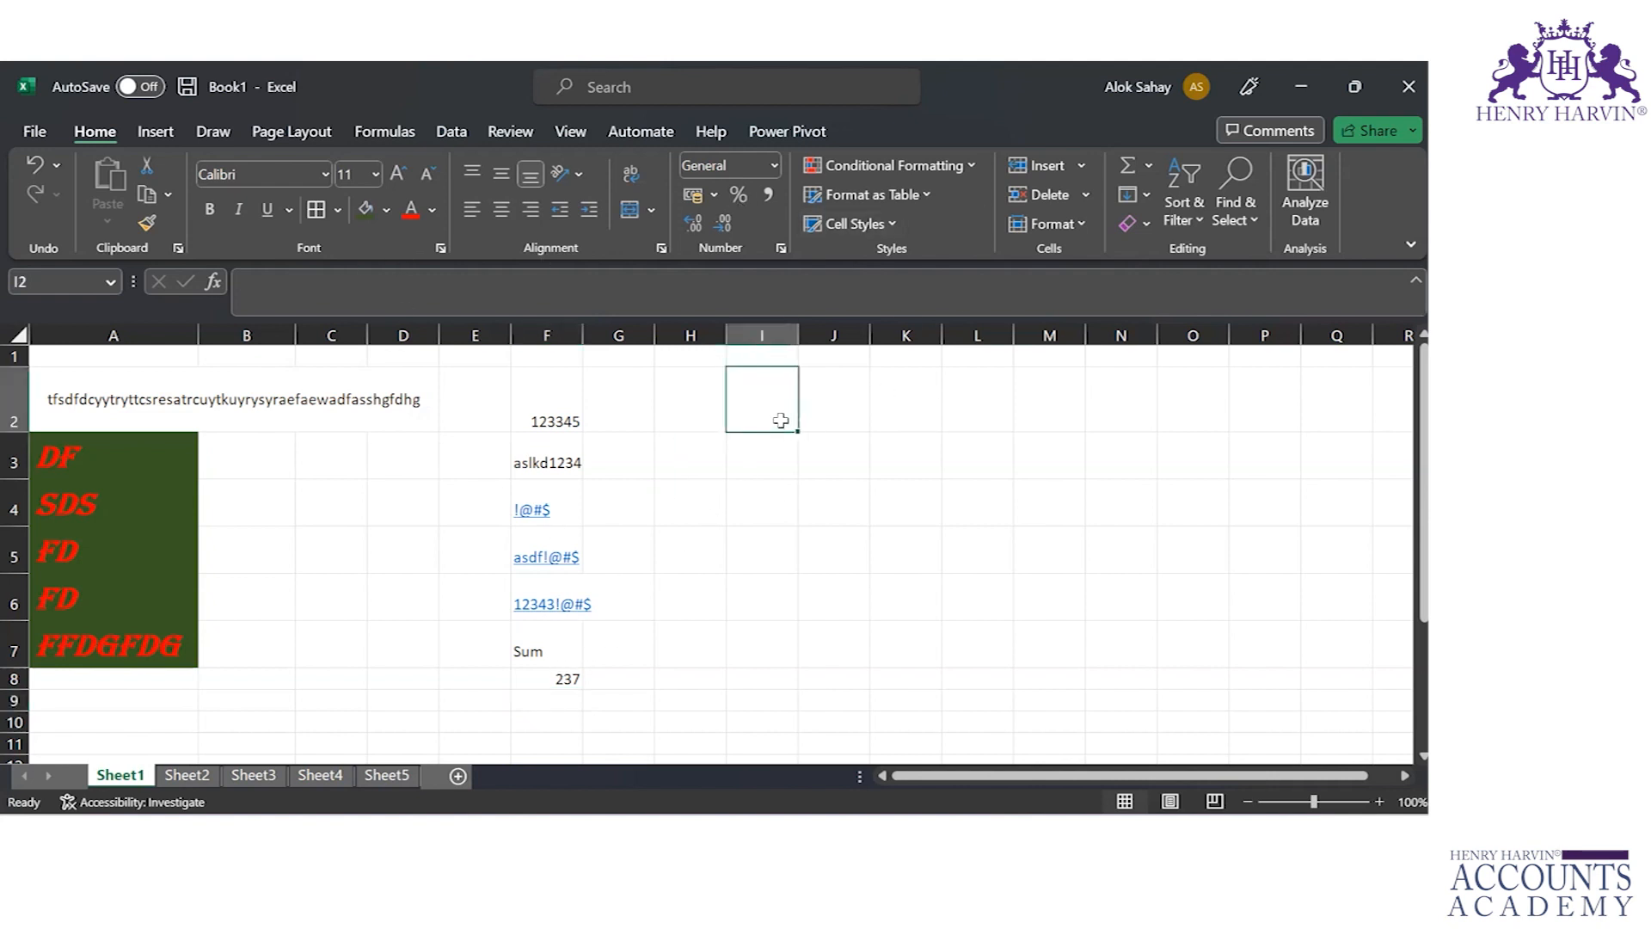
{"action": "type", "text": "213245"}
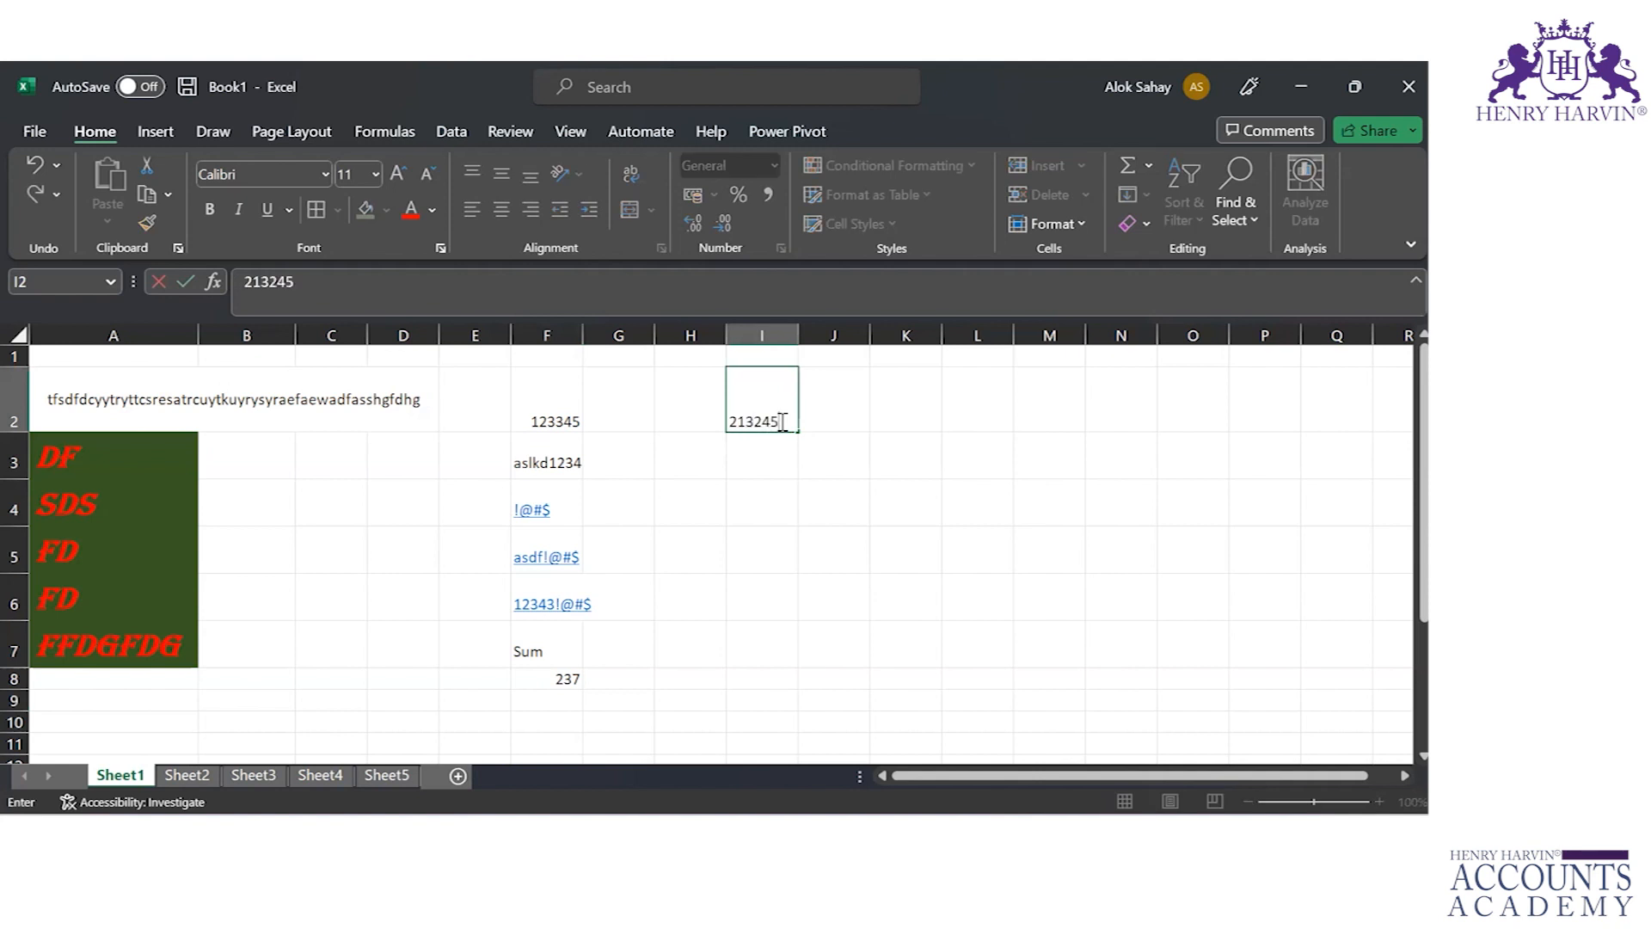
{"action": "key", "text": "Return"}
Step: View the available number formats and the accounting currency formats for cell I2 without applying any
{"action": "left_click", "coordinate": [780, 421]}
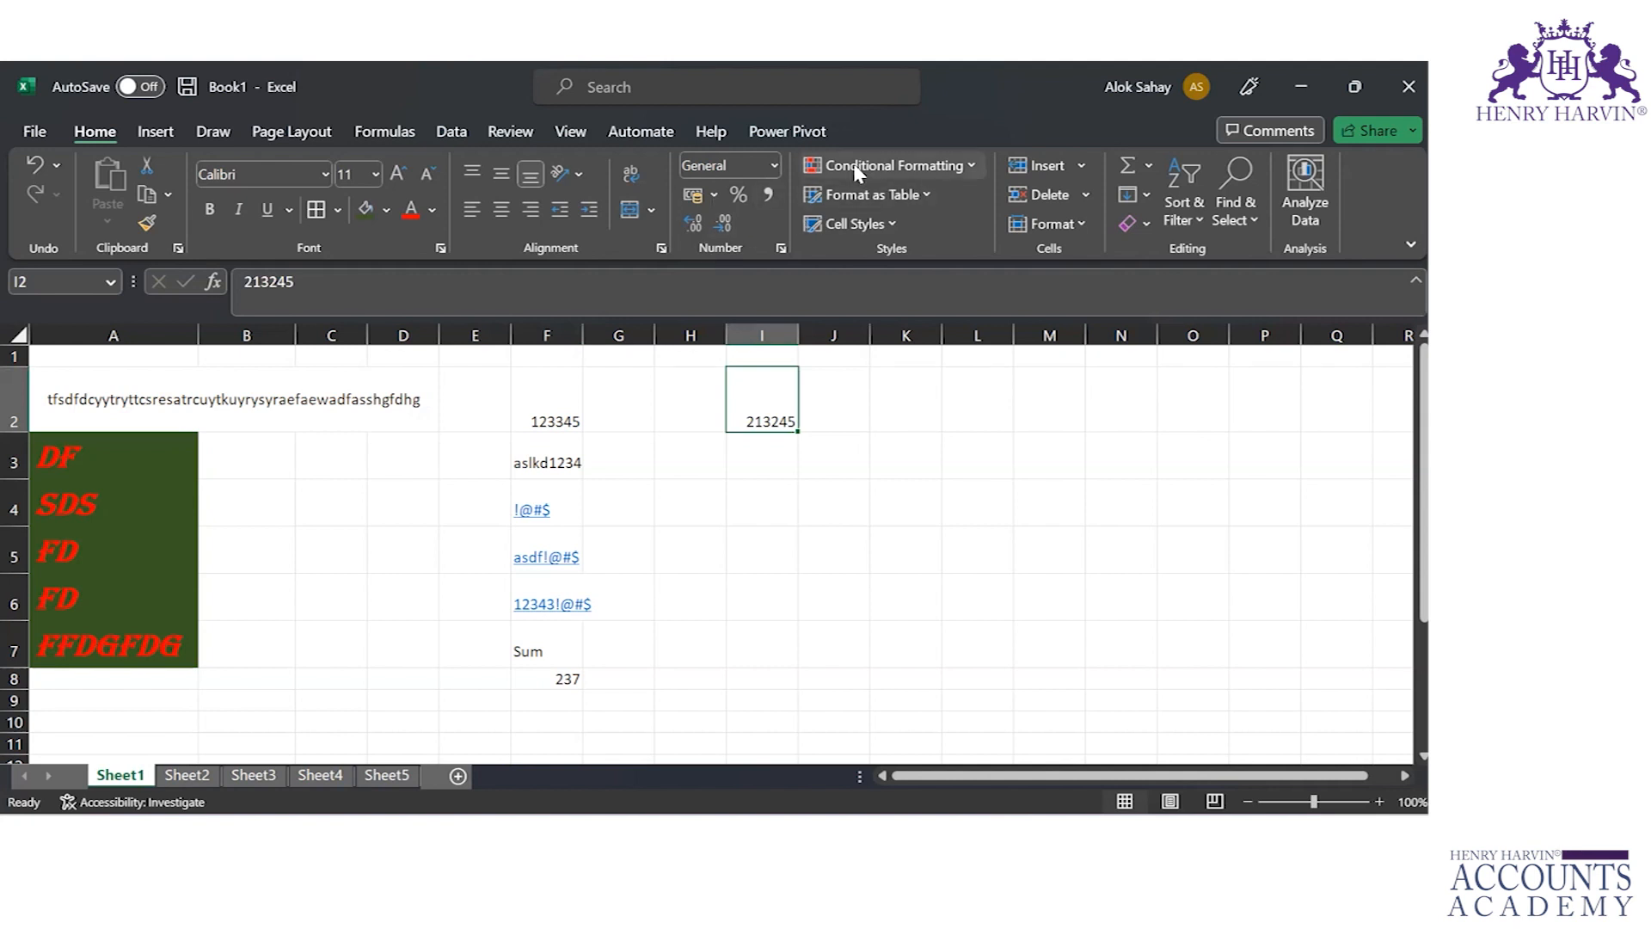
{"action": "left_click", "coordinate": [774, 164]}
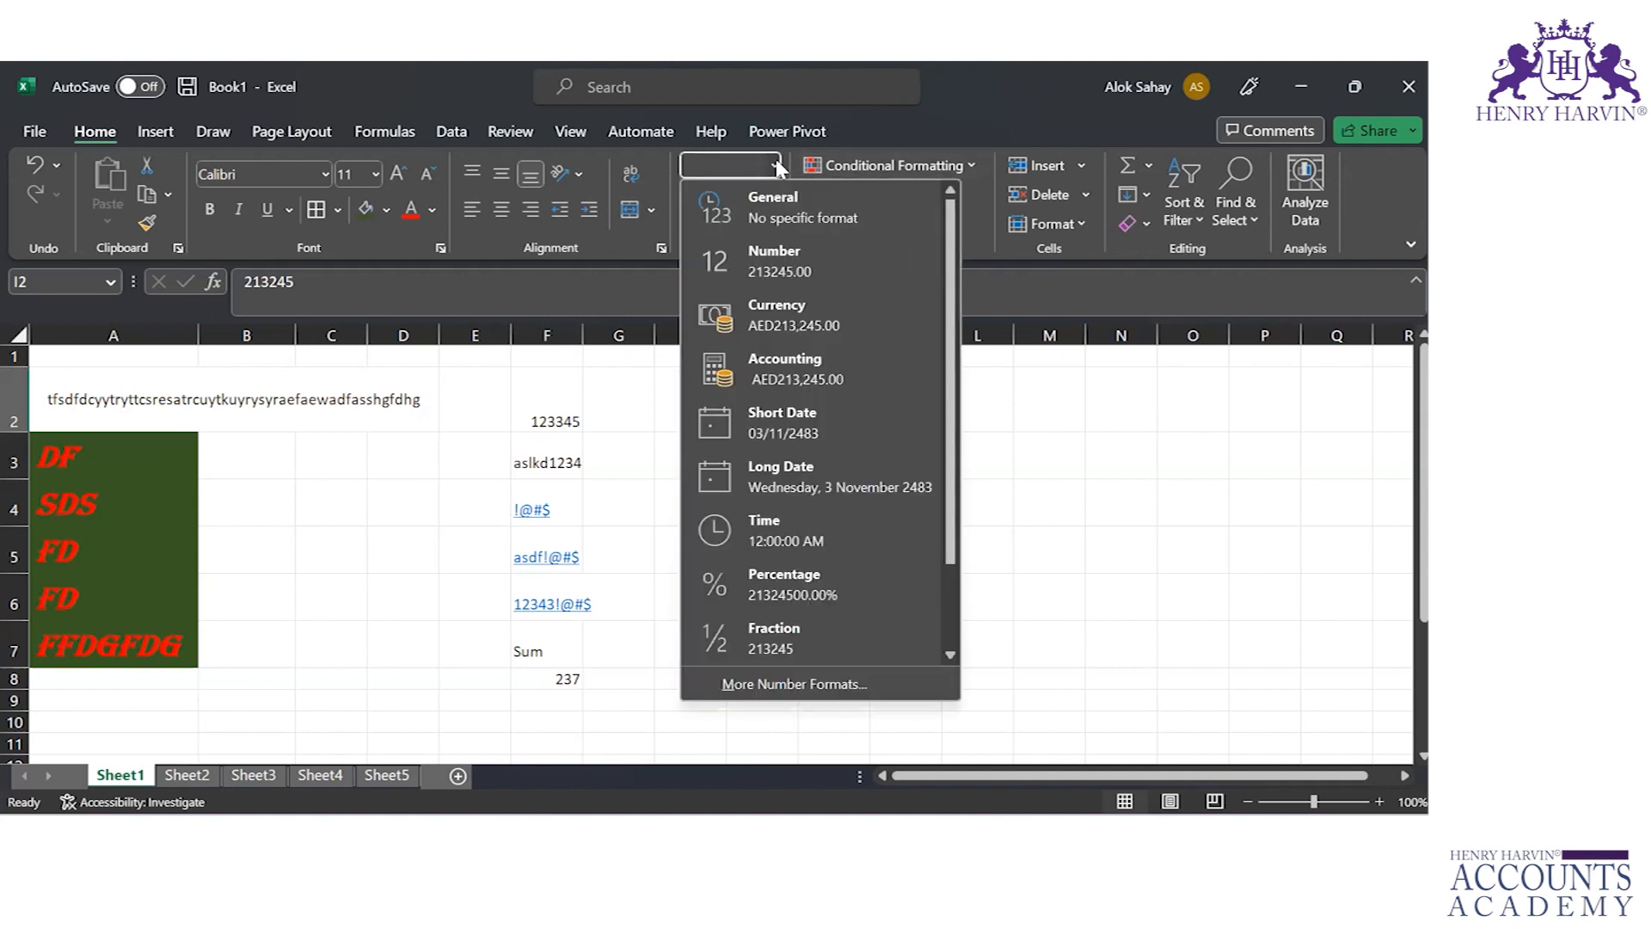
{"action": "left_click", "coordinate": [777, 166]}
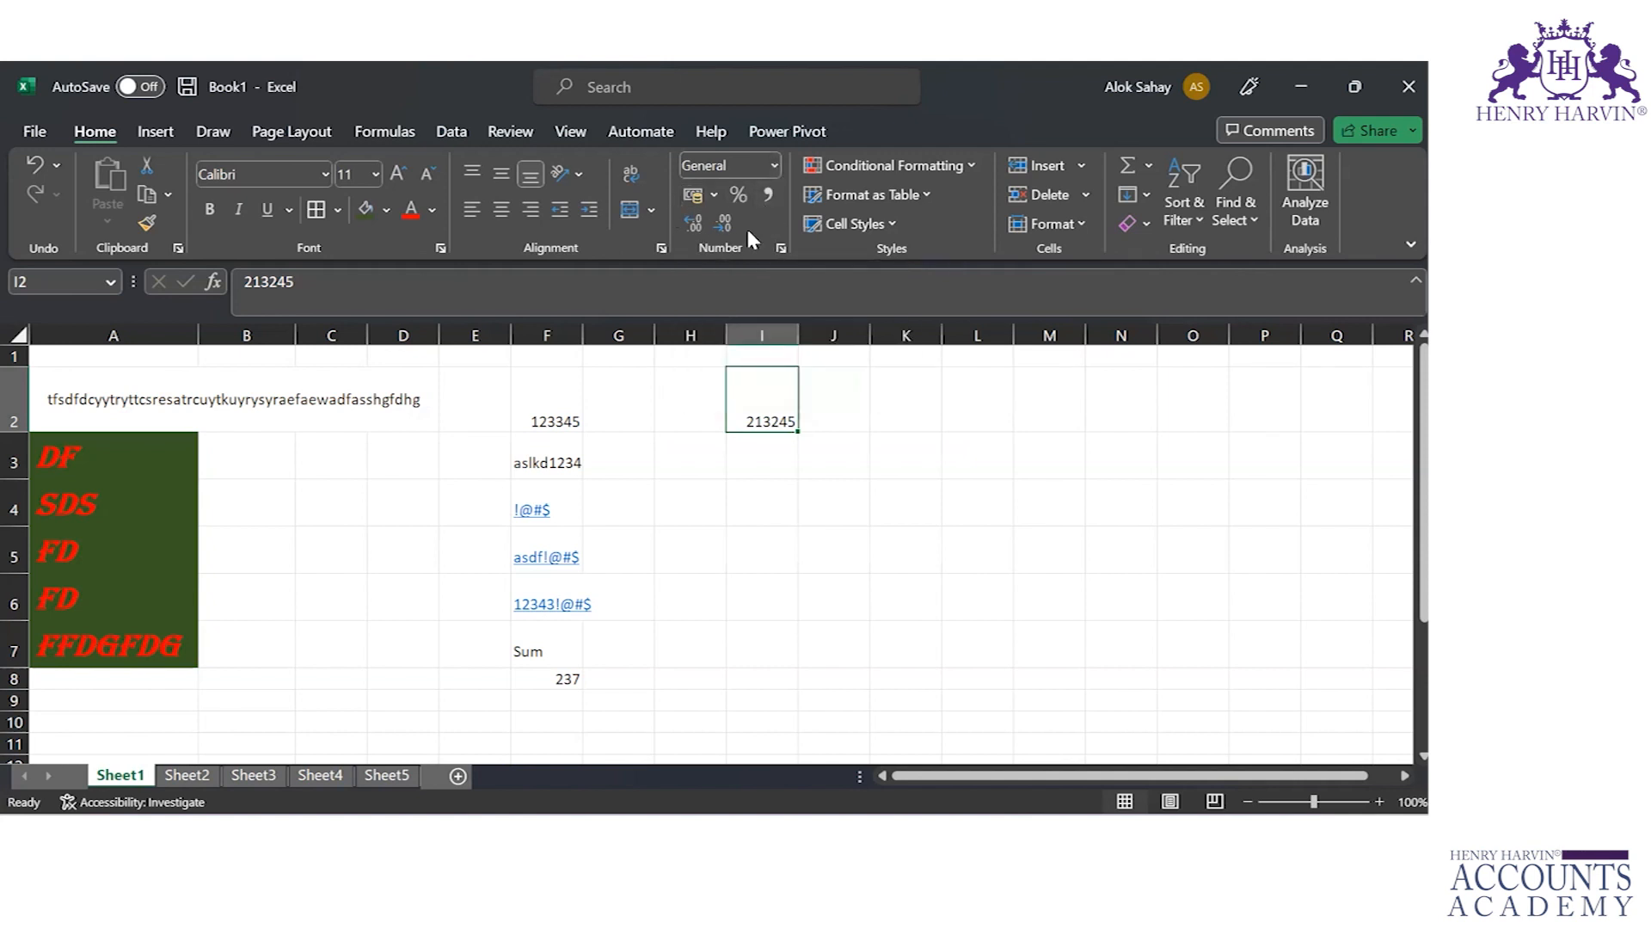
{"action": "left_click", "coordinate": [711, 196]}
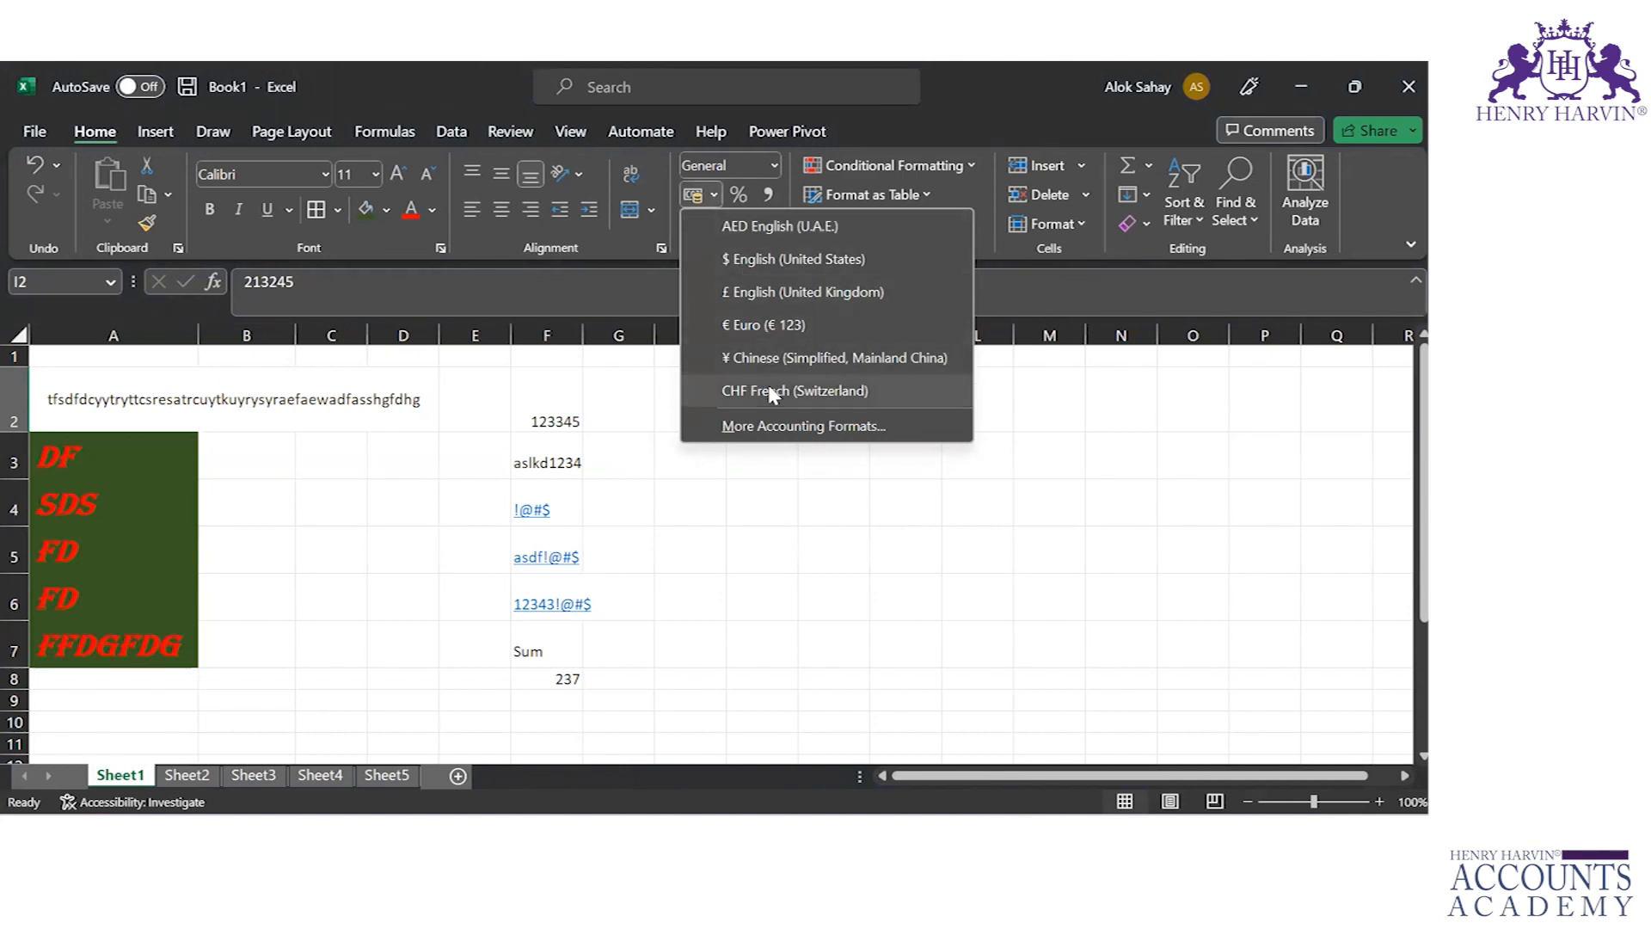
{"action": "left_click", "coordinate": [958, 462]}
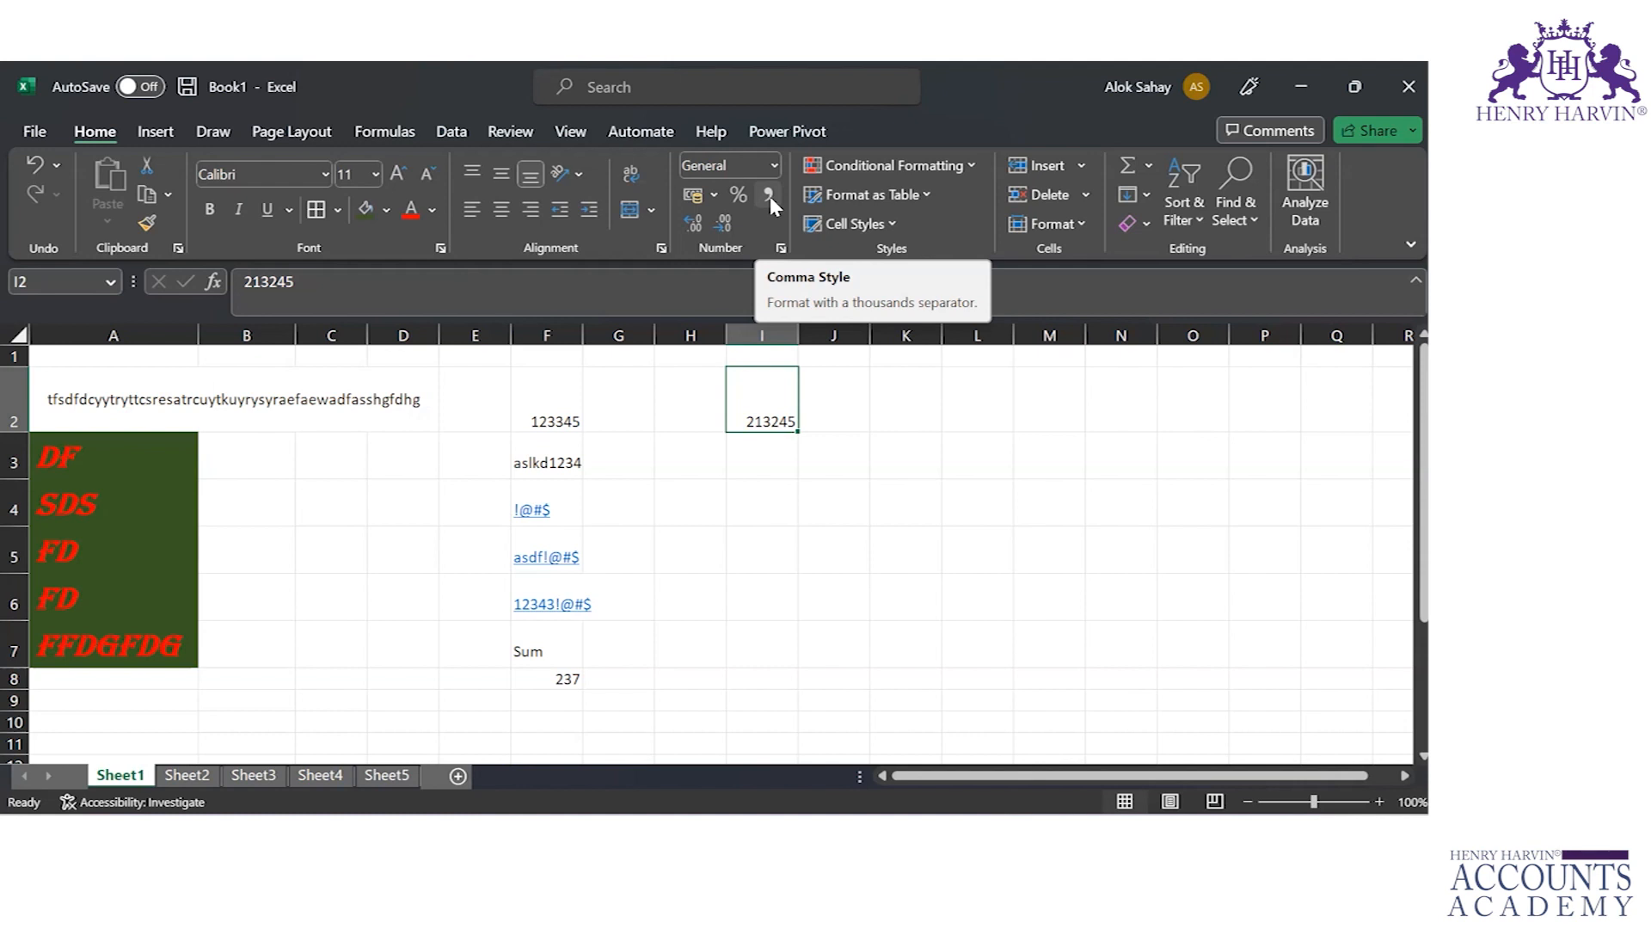
Step: Increase the decimal places of the number in cell I2 to eight
{"action": "left_click", "coordinate": [695, 225]}
{"action": "left_click", "coordinate": [694, 226]}
{"action": "left_click", "coordinate": [694, 226]}
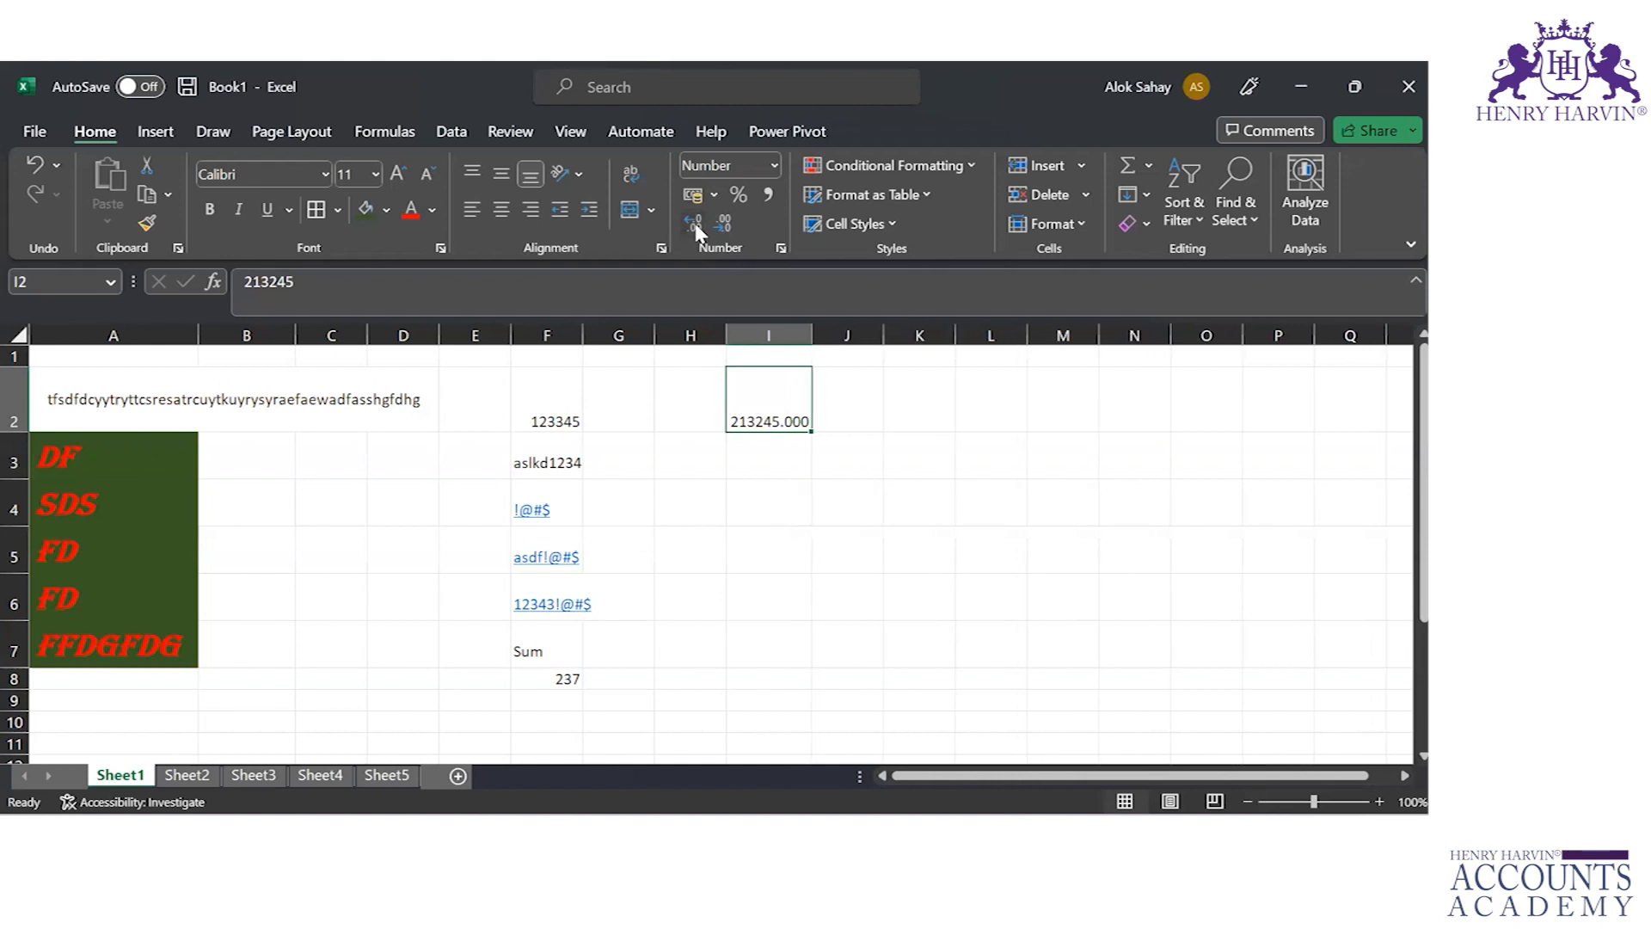
{"action": "left_click", "coordinate": [694, 225]}
{"action": "left_click", "coordinate": [695, 225]}
{"action": "left_click", "coordinate": [694, 226]}
{"action": "left_click", "coordinate": [695, 225]}
{"action": "left_click", "coordinate": [694, 225]}
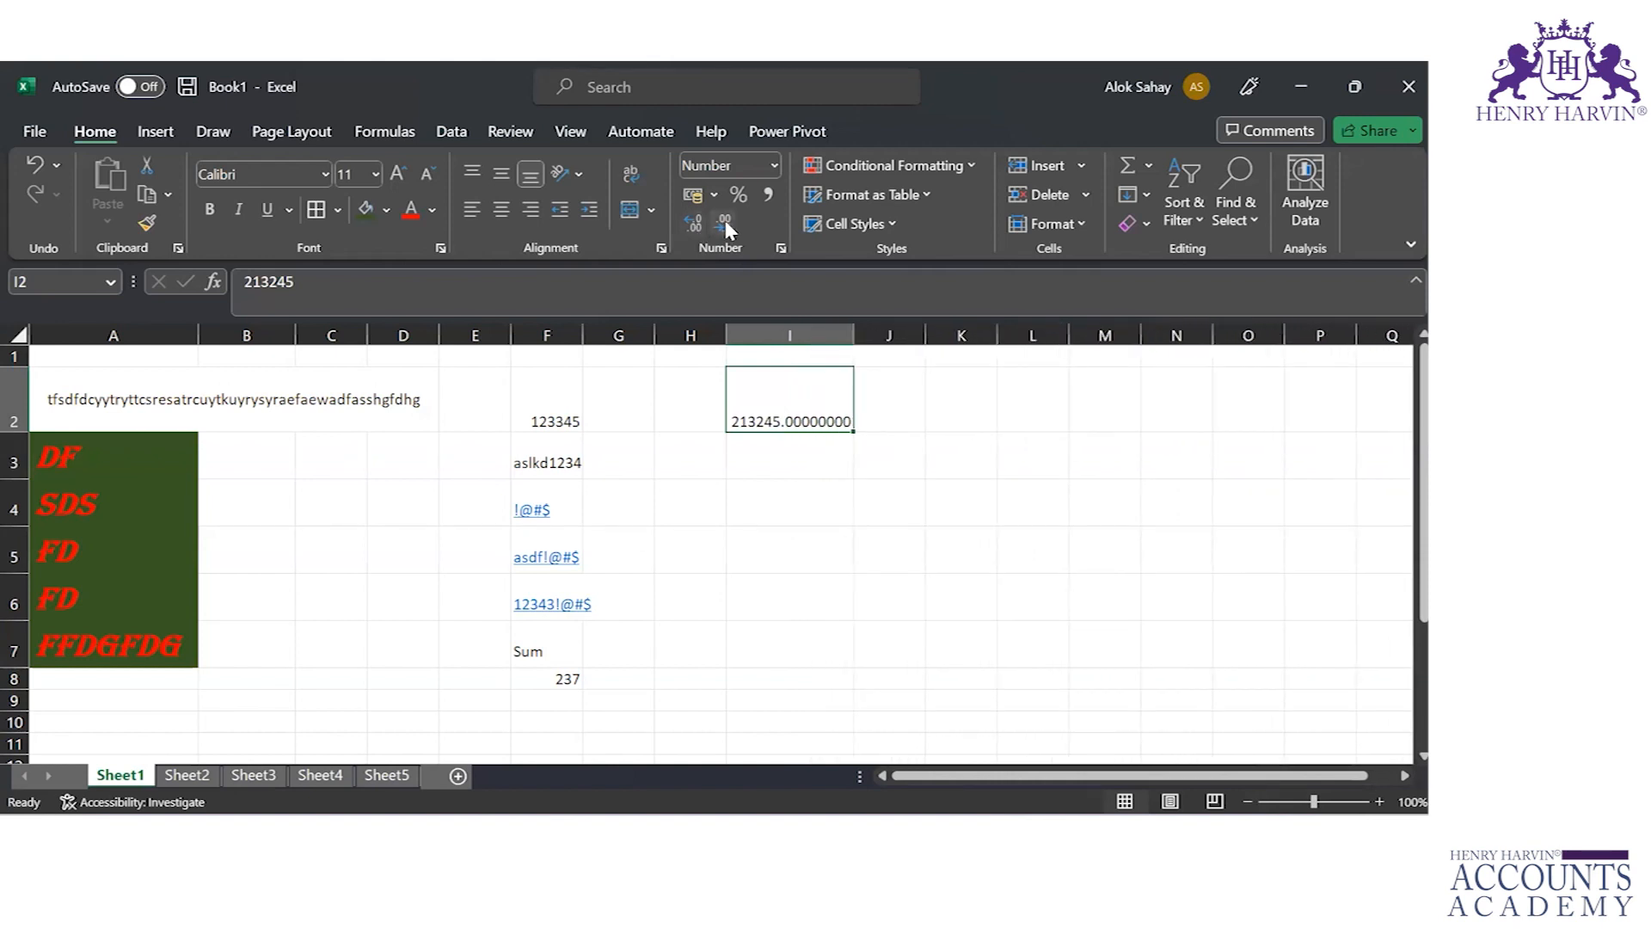
Step: Decrease the decimal places of the number in cell I2 to zero
{"action": "left_click", "coordinate": [725, 220]}
{"action": "left_click", "coordinate": [725, 220]}
{"action": "left_click", "coordinate": [725, 221]}
{"action": "left_click", "coordinate": [725, 221]}
{"action": "left_click", "coordinate": [725, 220]}
{"action": "left_click", "coordinate": [725, 220]}
{"action": "left_click", "coordinate": [725, 220]}
{"action": "left_click", "coordinate": [725, 221]}
{"action": "left_click", "coordinate": [773, 167]}
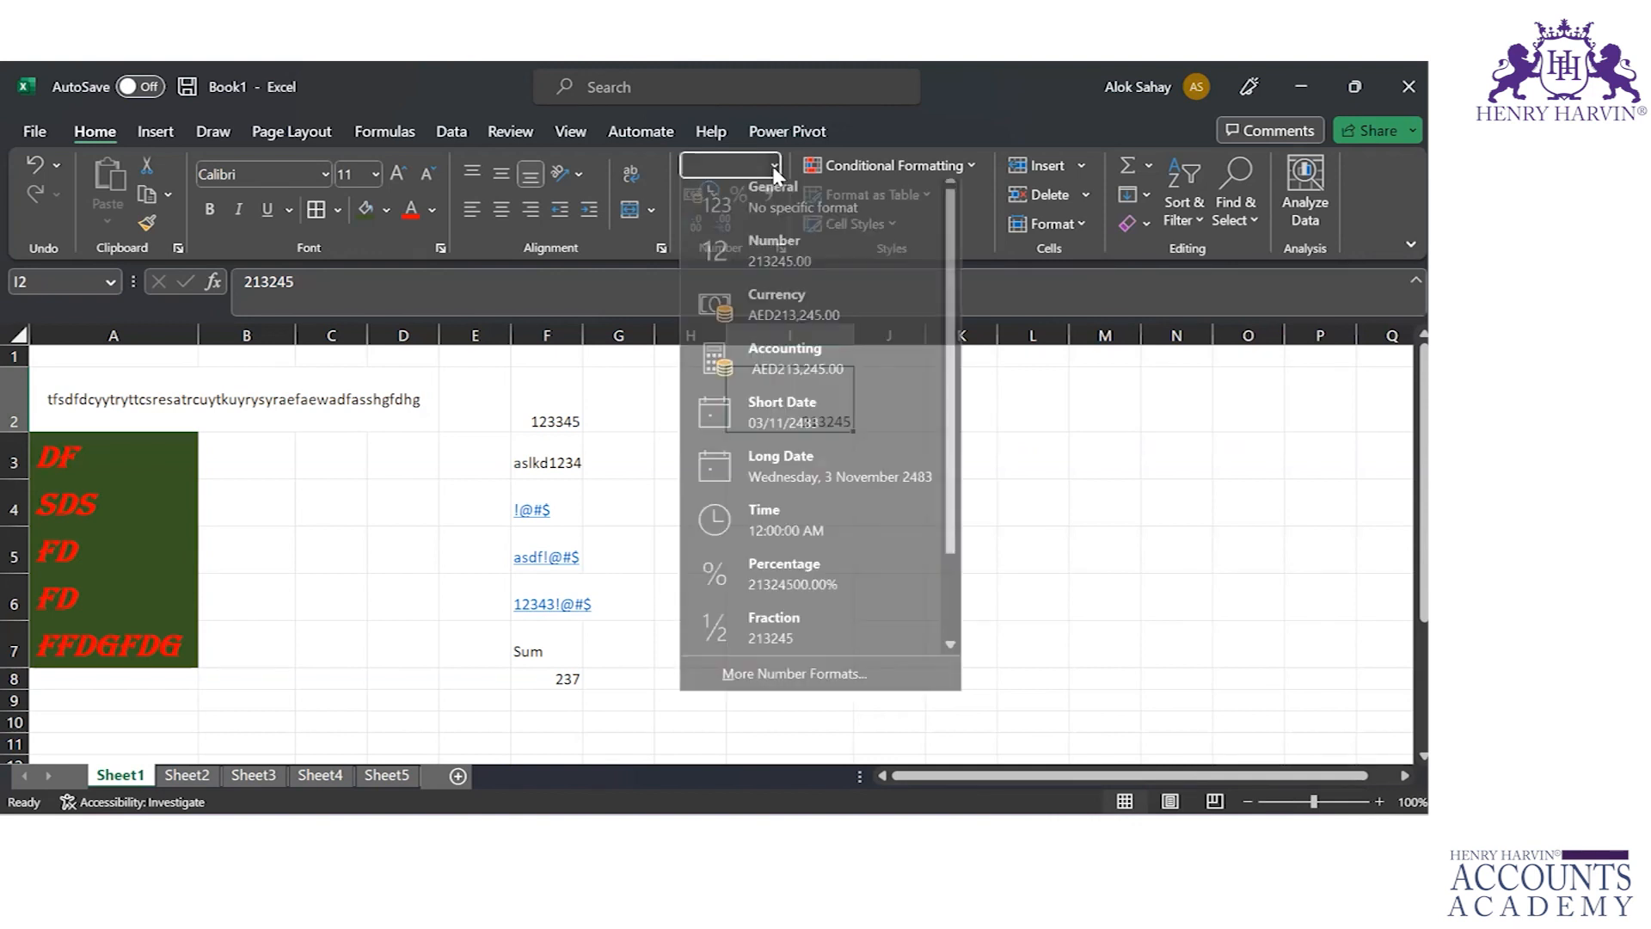
{"action": "left_click", "coordinate": [1088, 448]}
Step: Enter 6753635 in cell N2
{"action": "left_click", "coordinate": [1168, 403]}
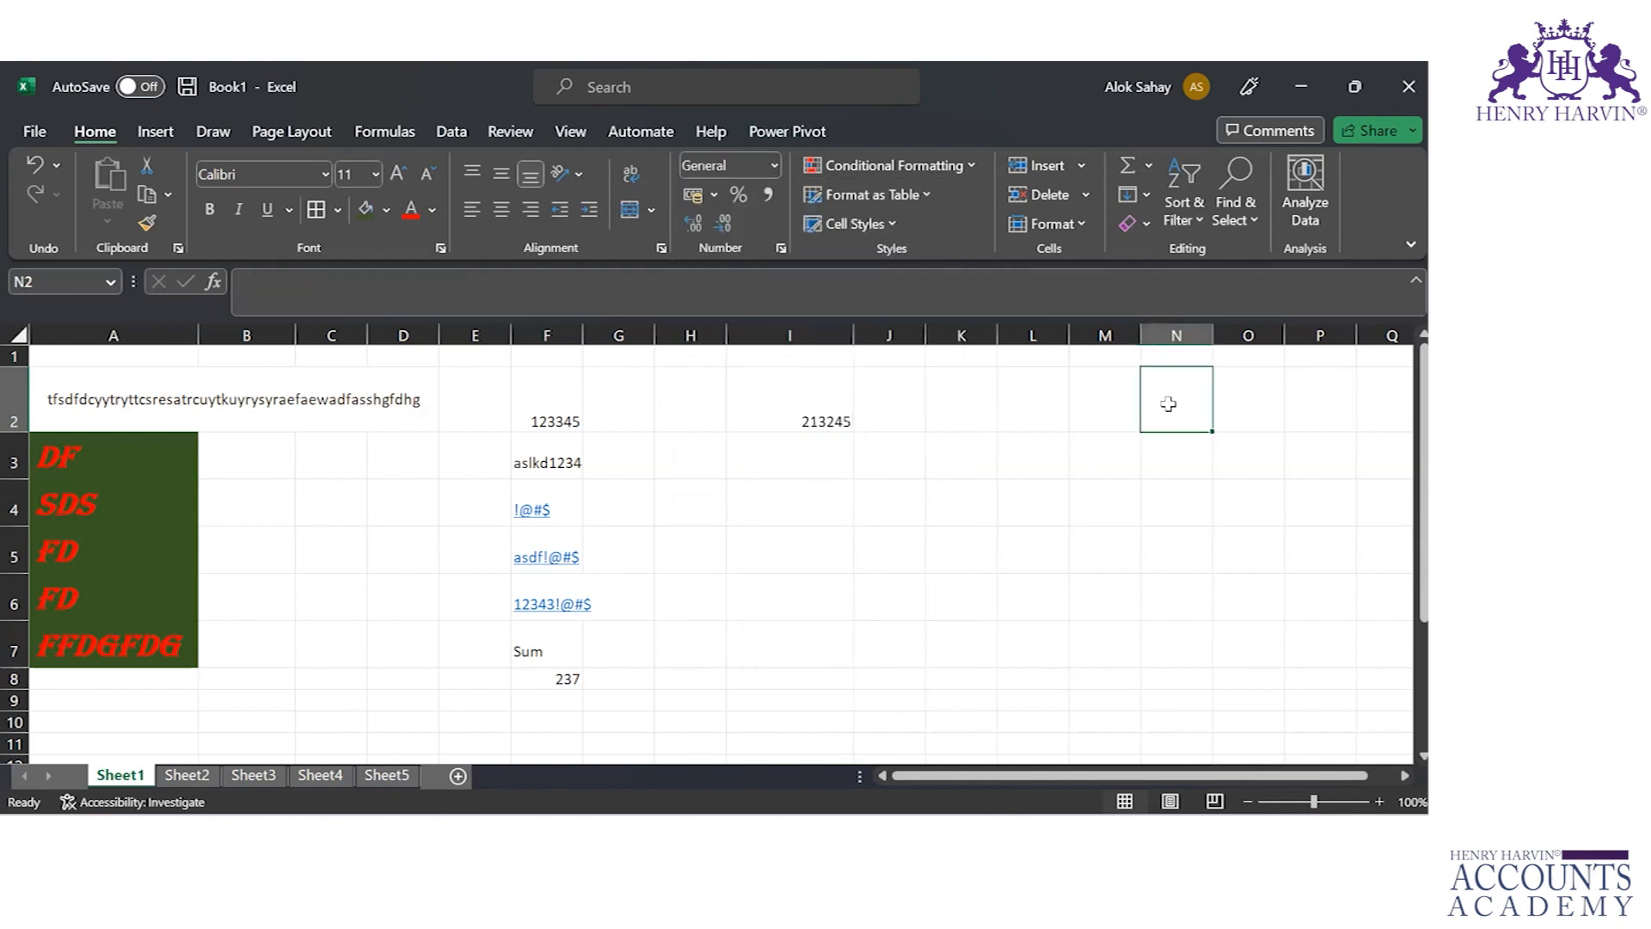
{"action": "type", "text": "67536352843"}
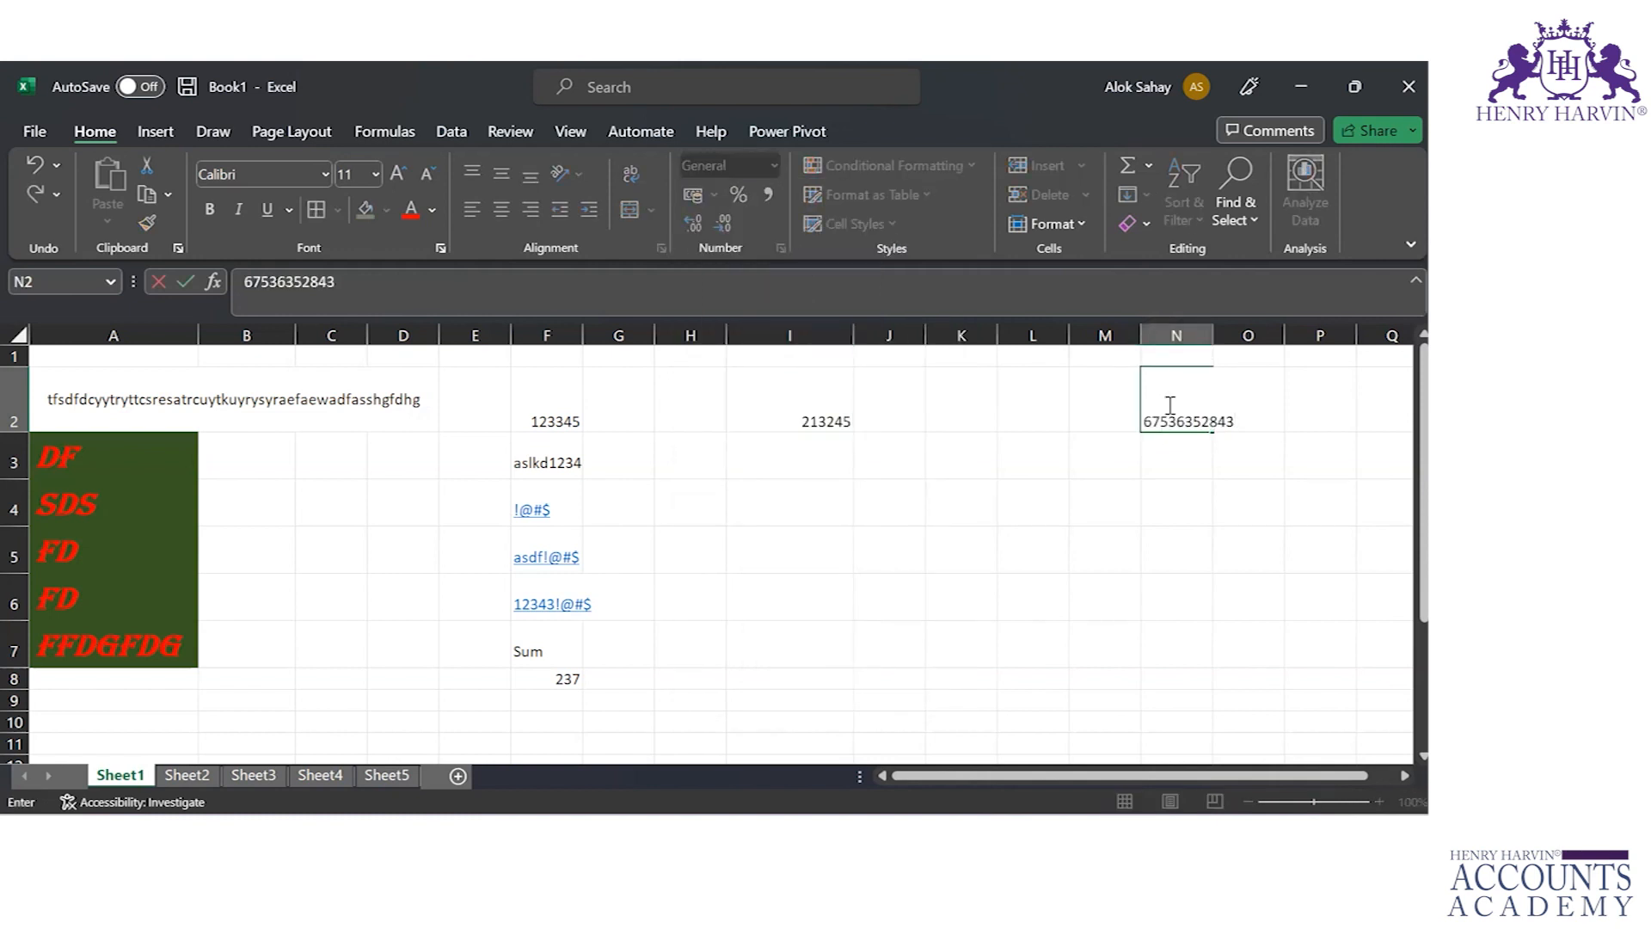
{"action": "key", "text": "BackSpace"}
{"action": "key", "text": "BackSpace"}
{"action": "key", "text": "BackSpace"}
{"action": "key", "text": "BackSpace"}
{"action": "key", "text": "Return"}
Step: Apply the Number format and the Currency format in turn to cell N2
{"action": "left_click", "coordinate": [1166, 410]}
{"action": "left_click", "coordinate": [778, 166]}
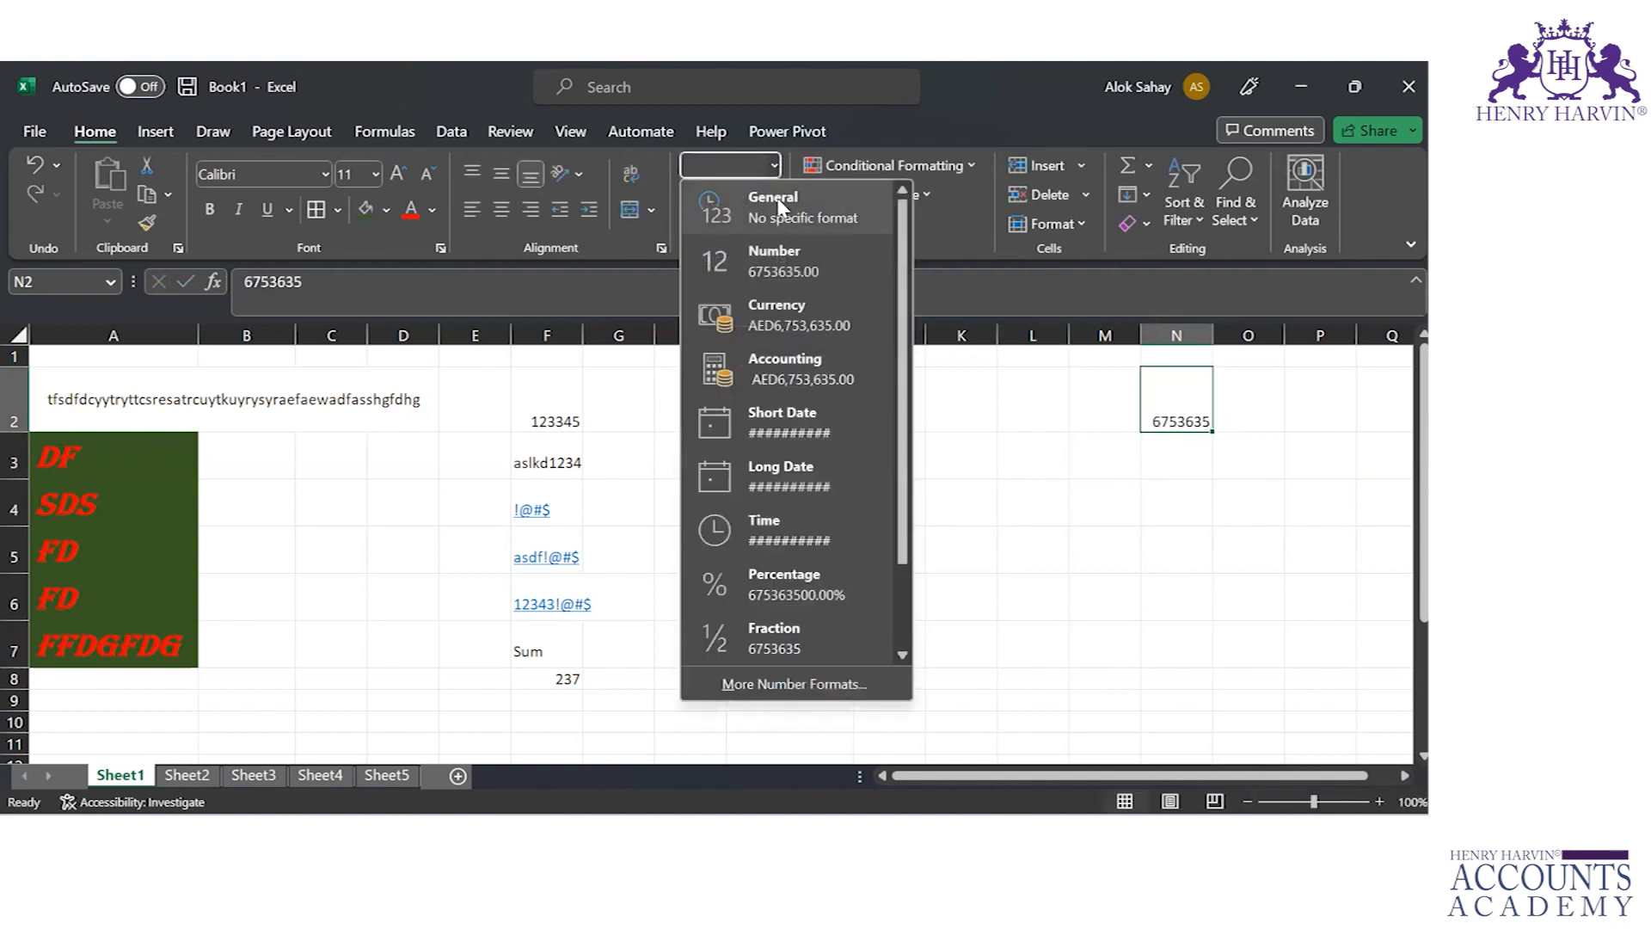
{"action": "left_click", "coordinate": [780, 266]}
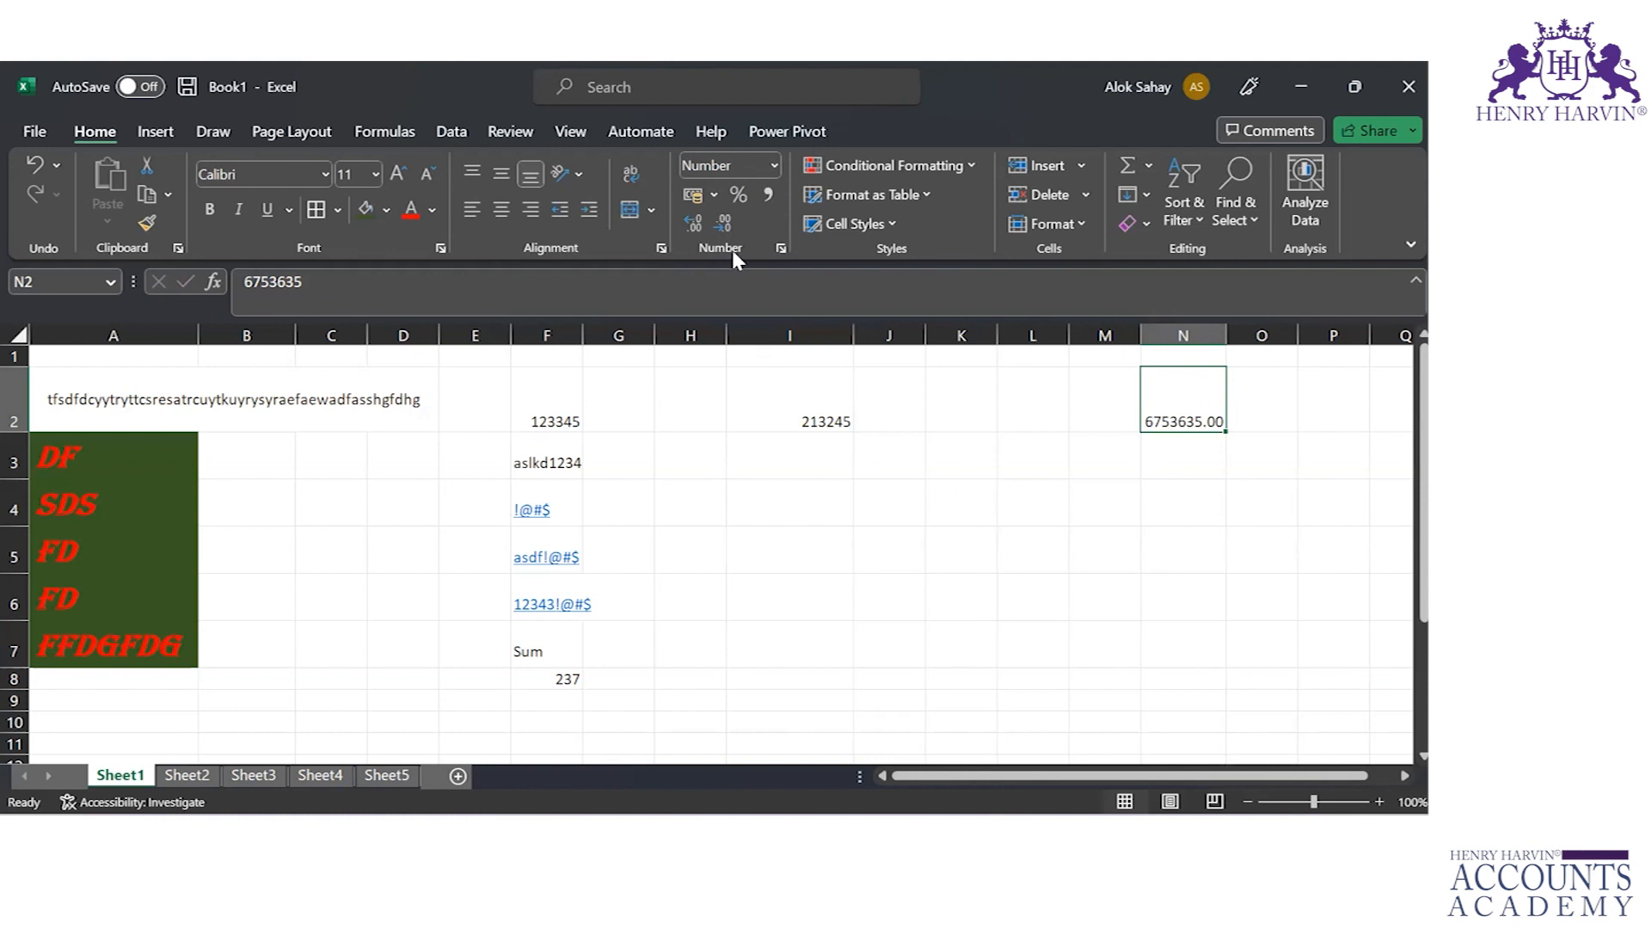
{"action": "left_click", "coordinate": [775, 160]}
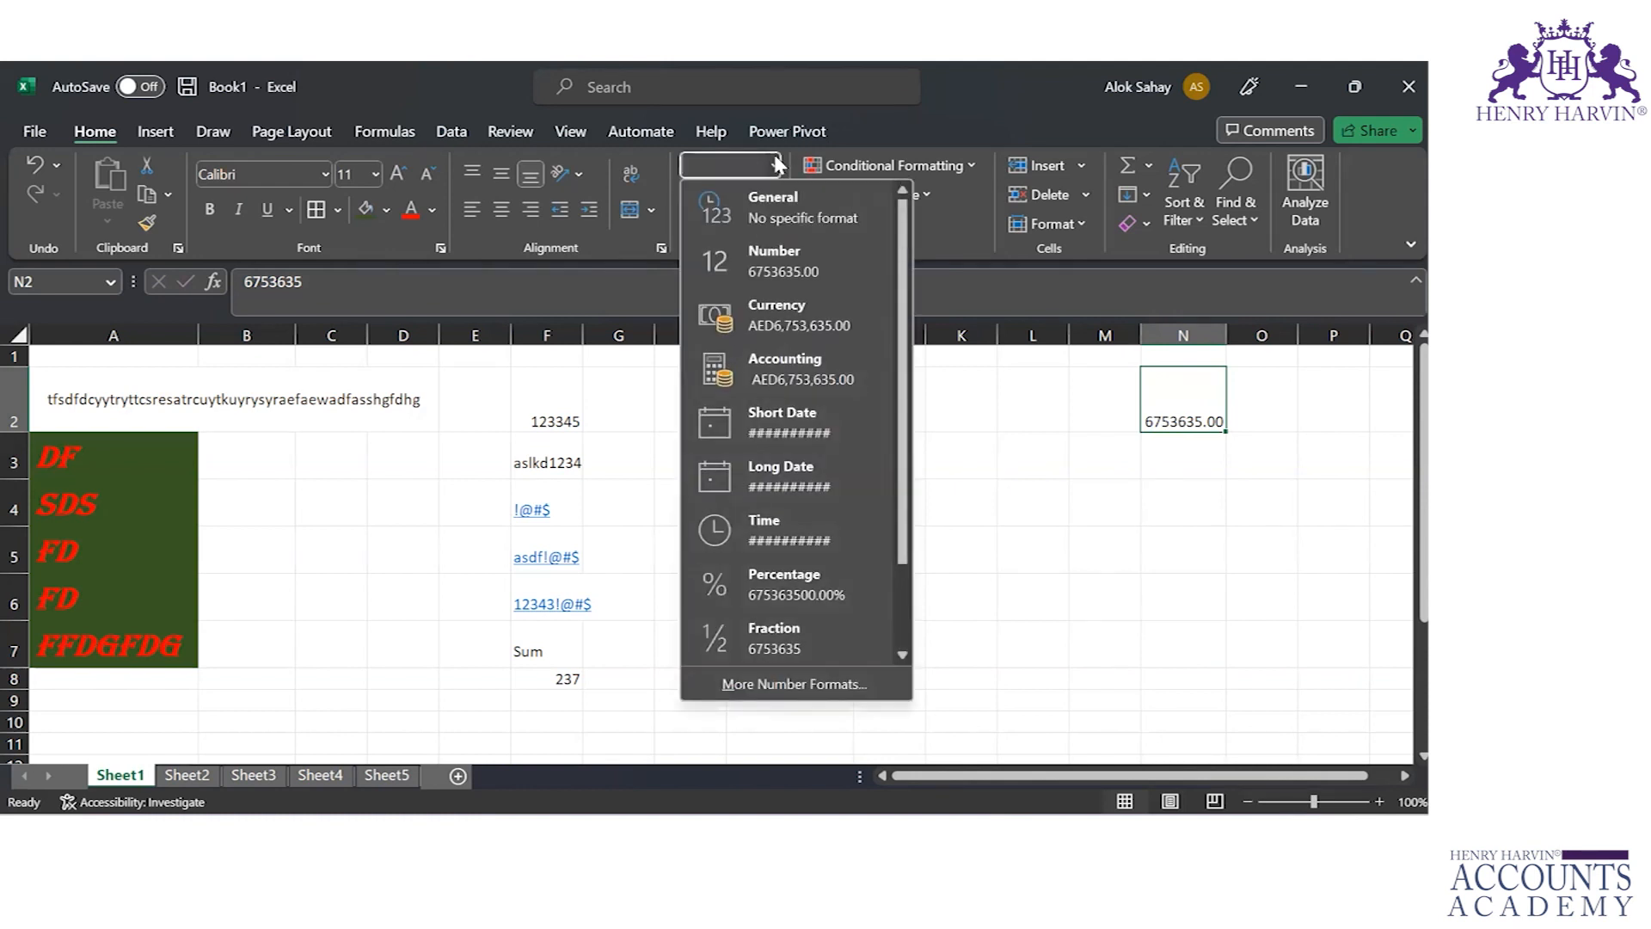
{"action": "left_click", "coordinate": [777, 315]}
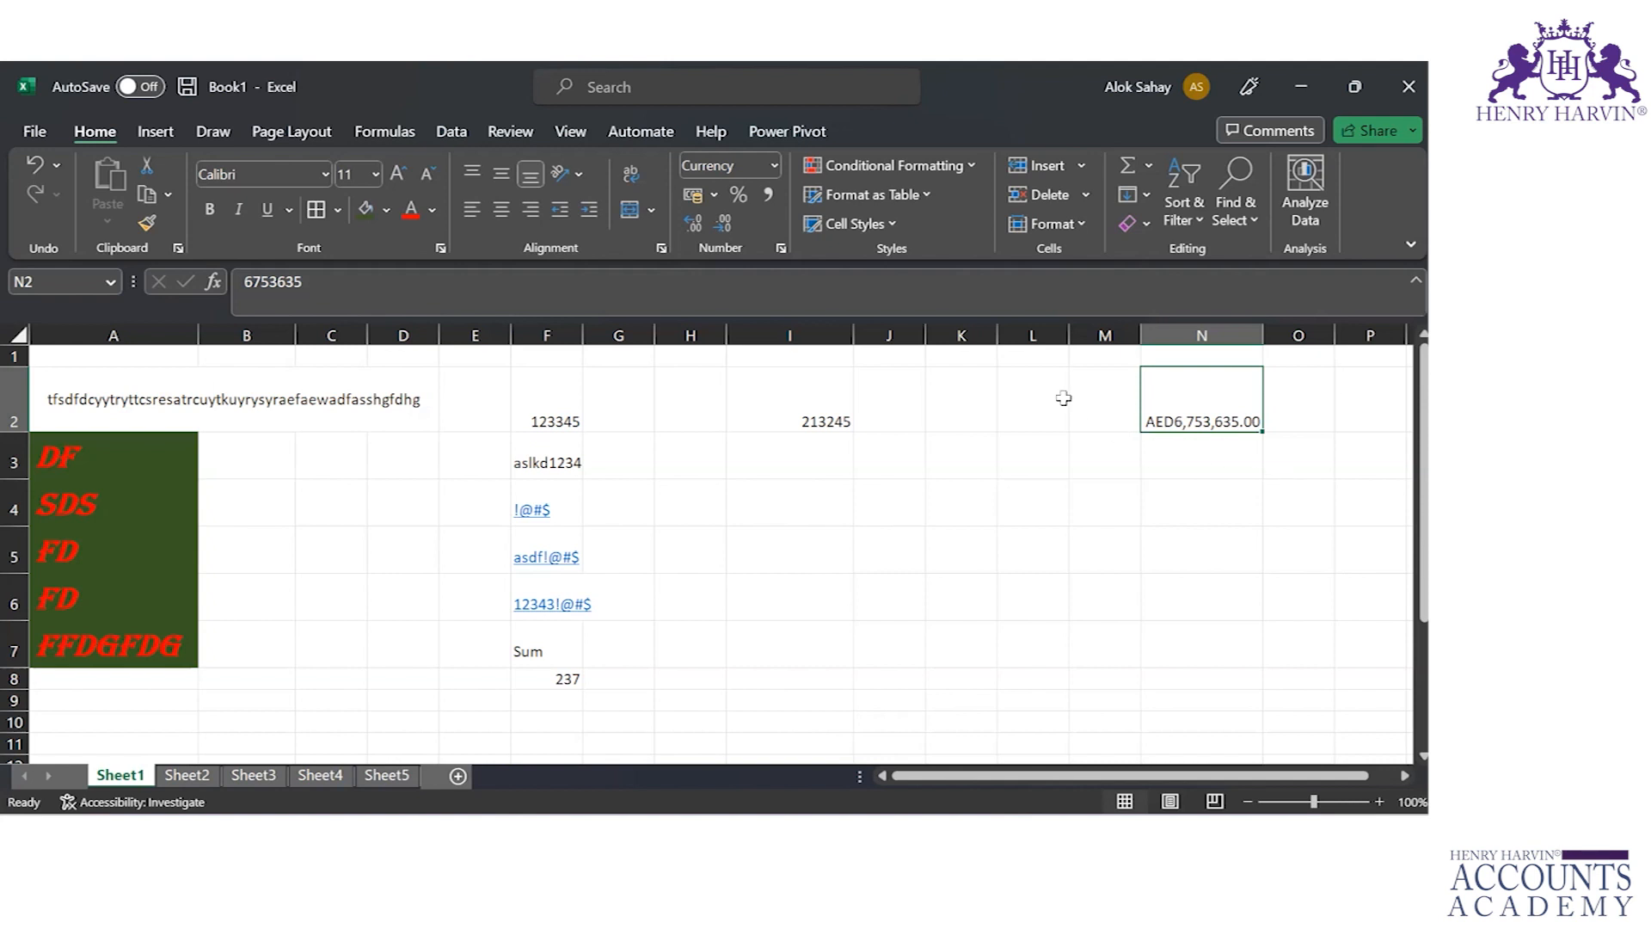
Step: Format cell N2 as Accounting with the ₹ English (India) currency symbol
{"action": "left_click", "coordinate": [771, 163]}
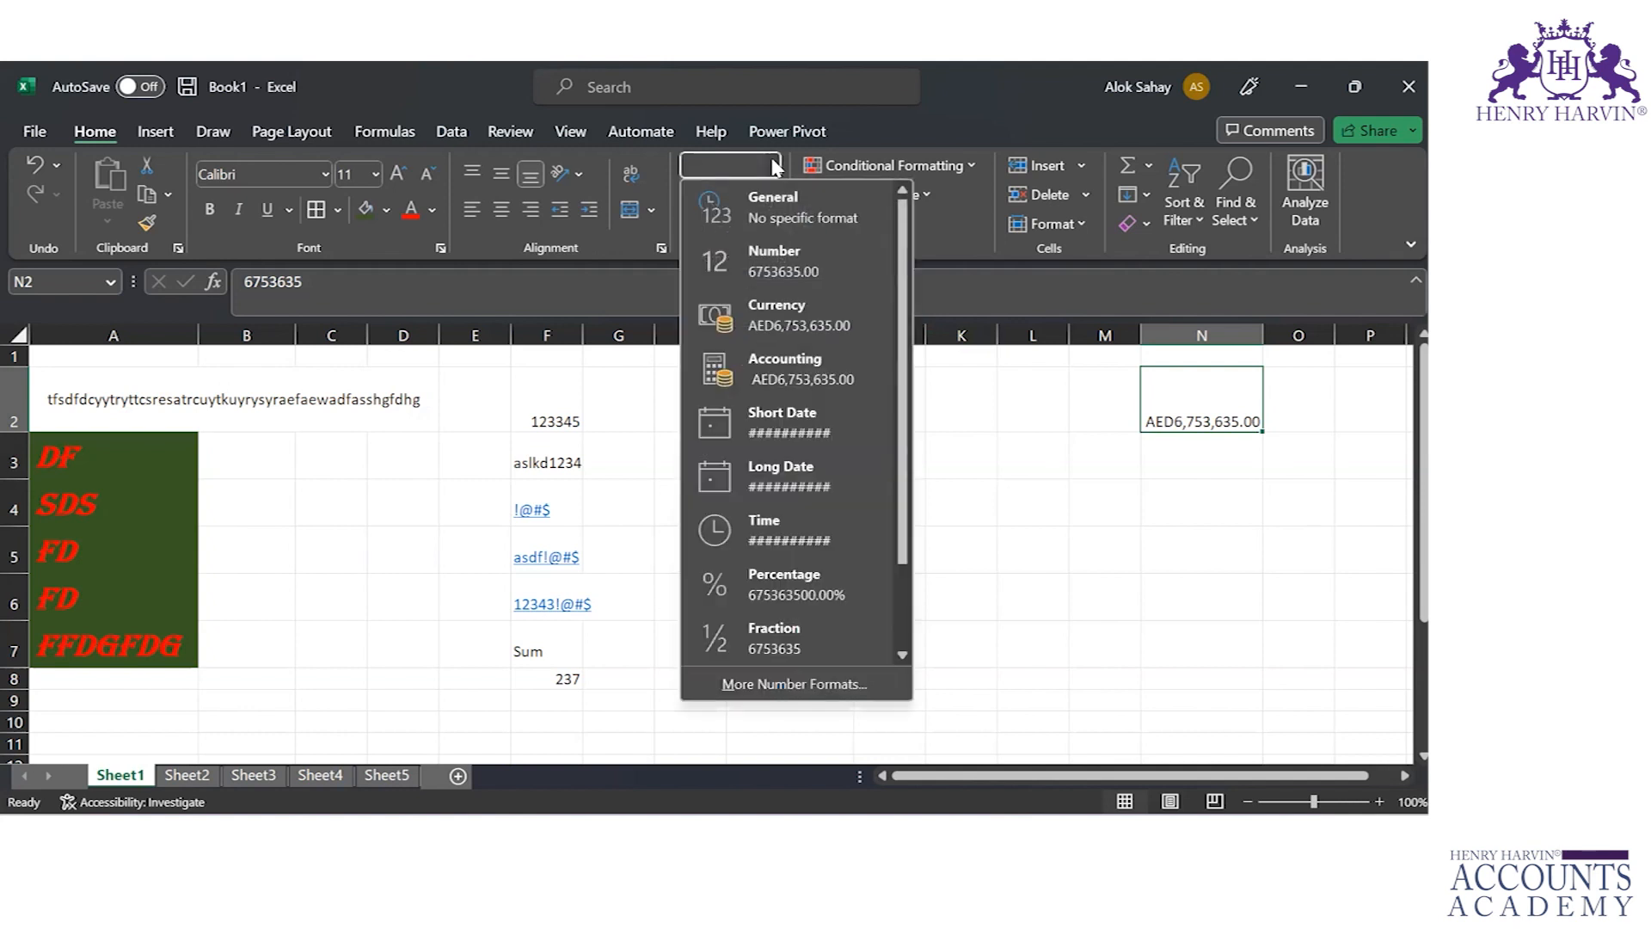
{"action": "left_click", "coordinate": [772, 164]}
{"action": "left_click", "coordinate": [713, 196]}
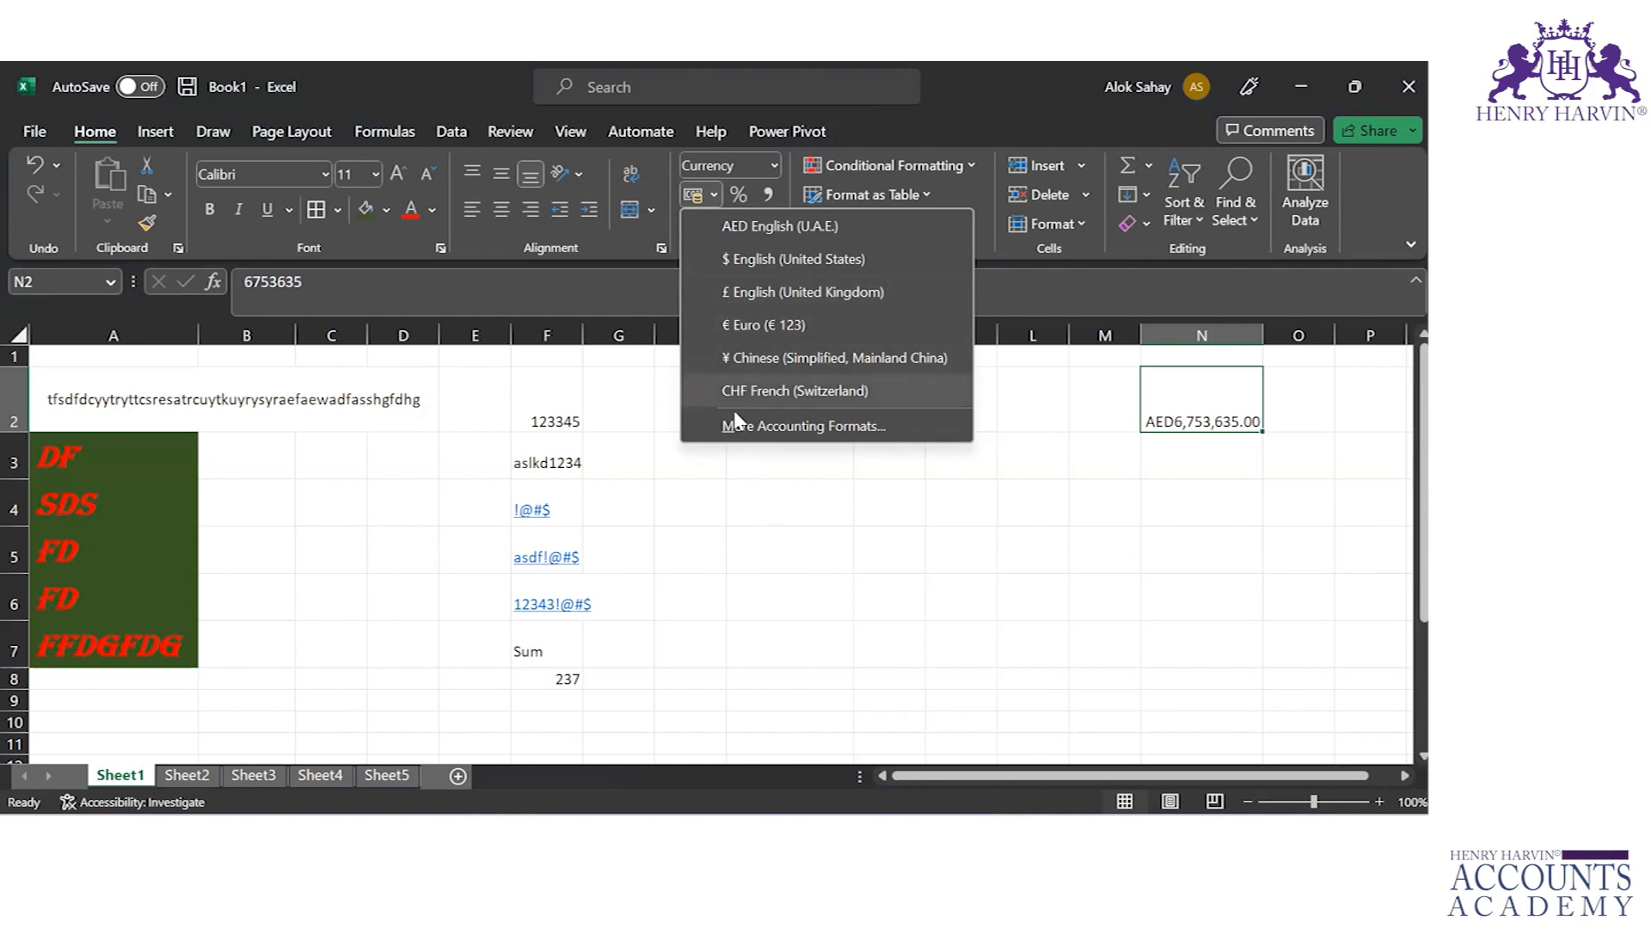
{"action": "left_click", "coordinate": [744, 434]}
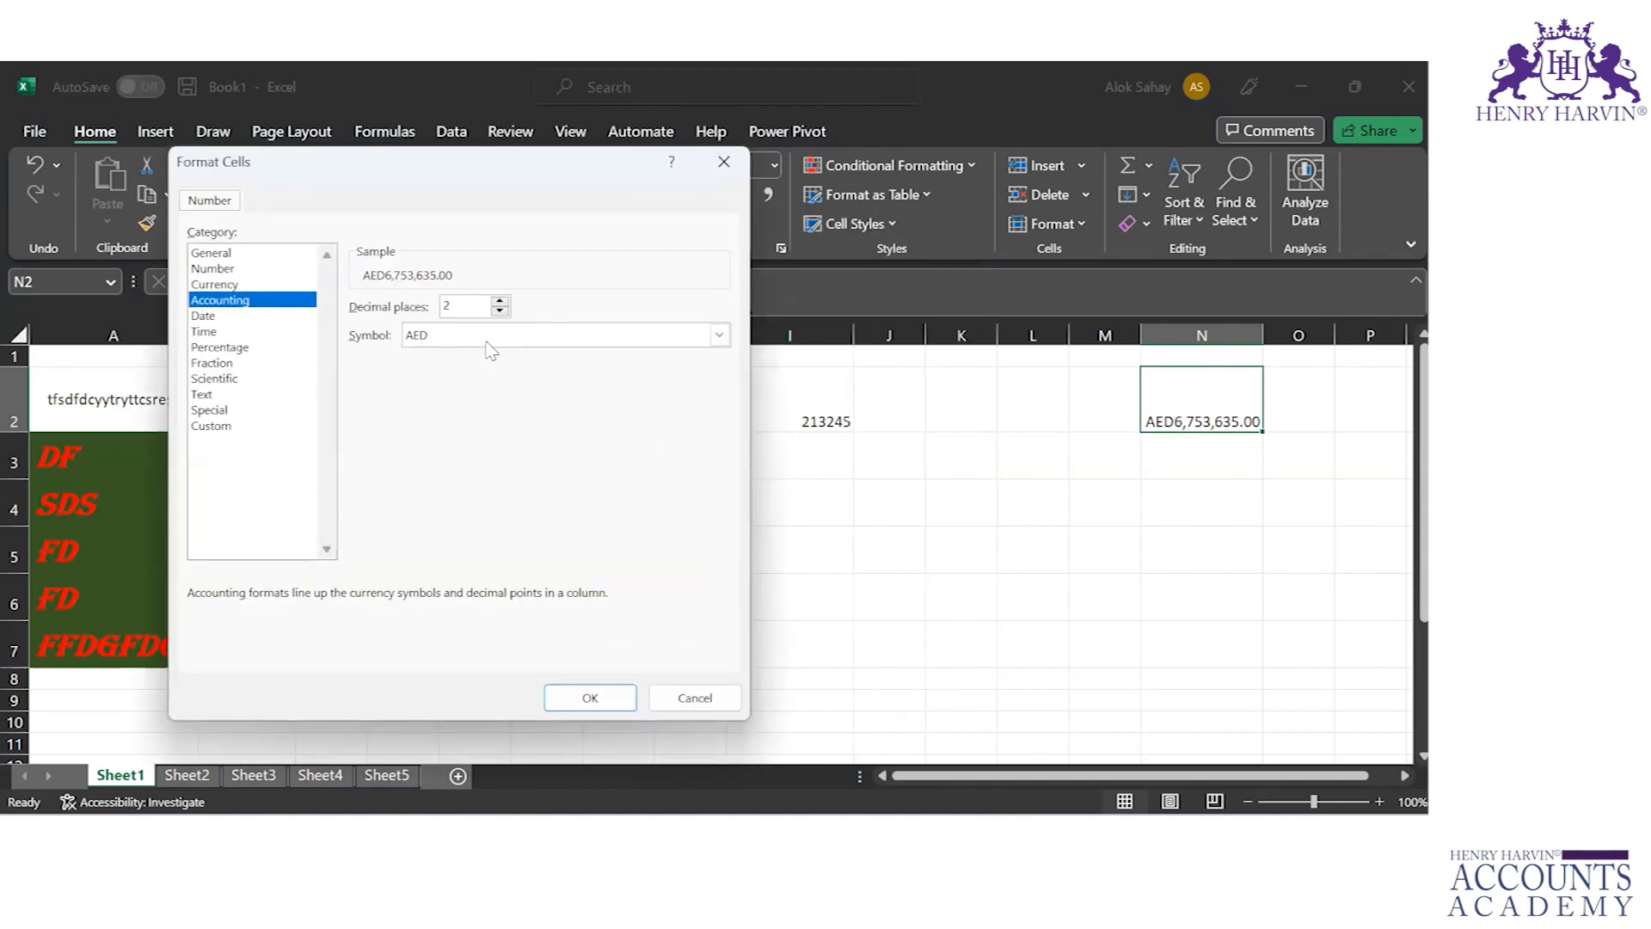
{"action": "left_click", "coordinate": [721, 336]}
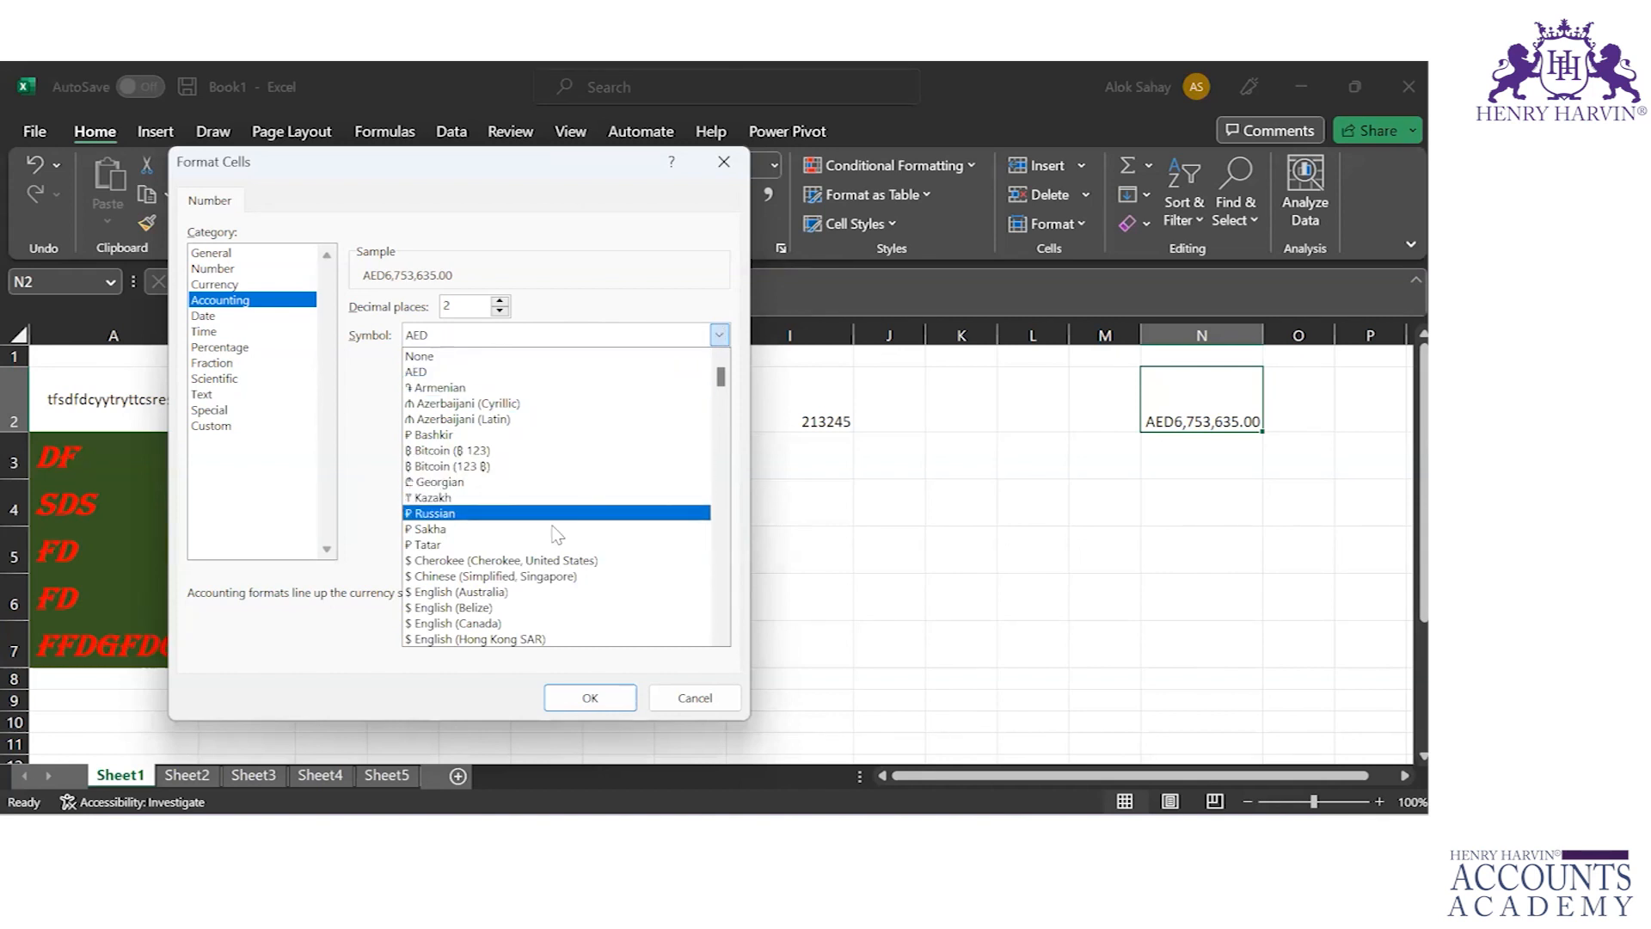
{"action": "scroll", "coordinate": [729, 596], "scroll_direction": "down", "scroll_amount": 10}
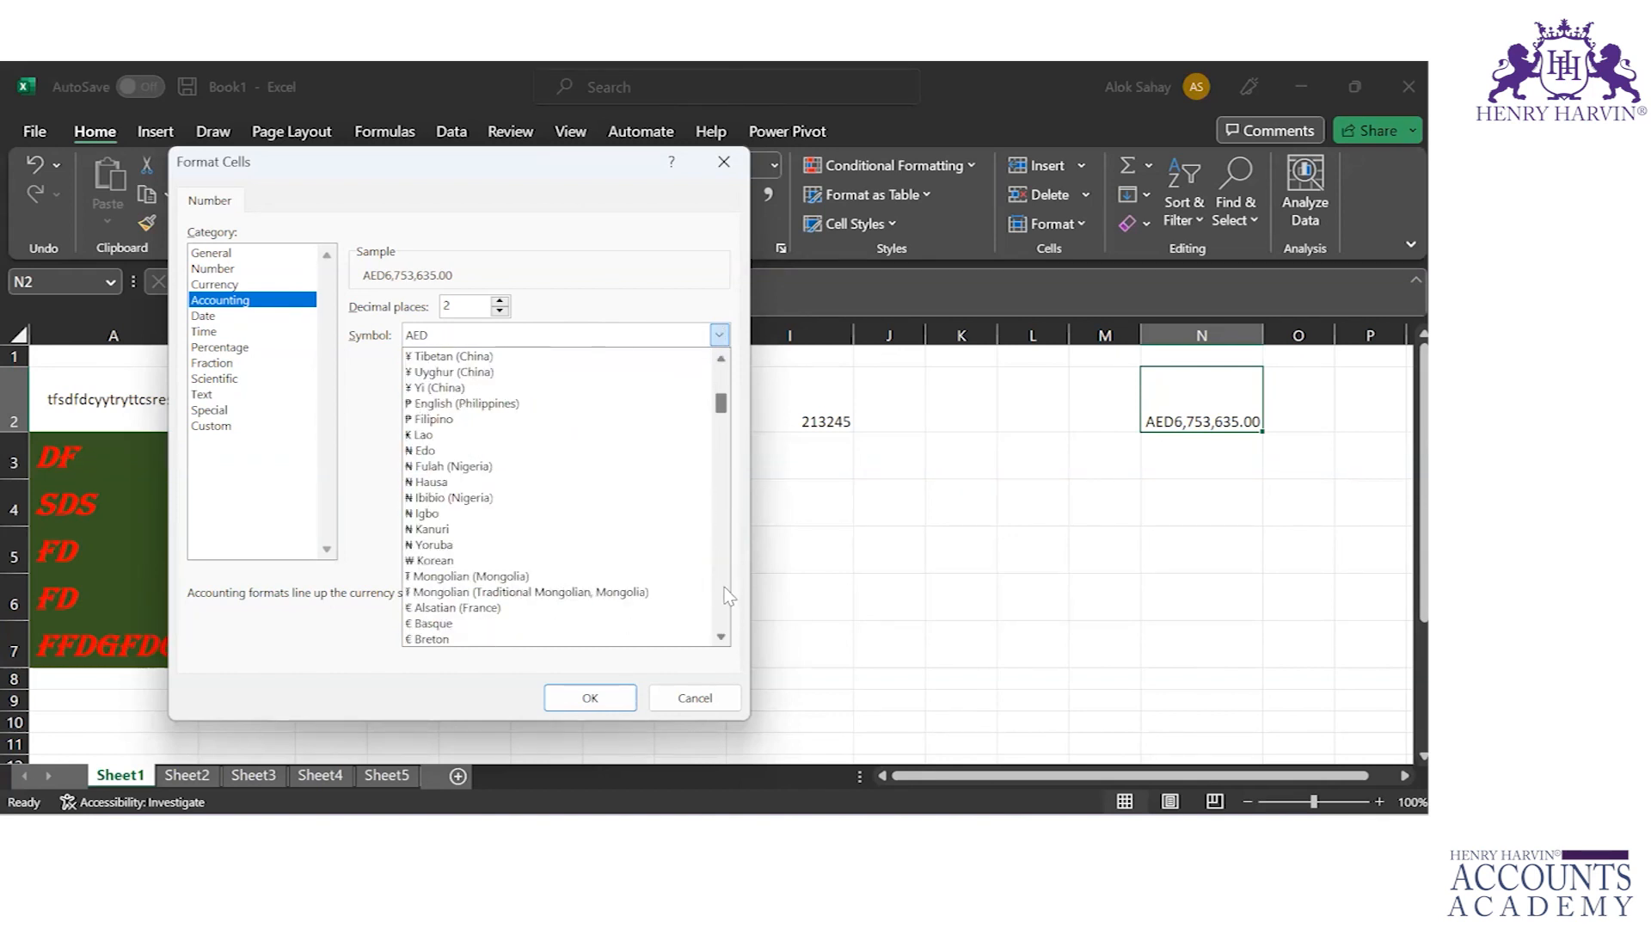
{"action": "scroll", "coordinate": [729, 596], "scroll_direction": "down", "scroll_amount": 6}
{"action": "scroll", "coordinate": [730, 596], "scroll_direction": "down", "scroll_amount": 15}
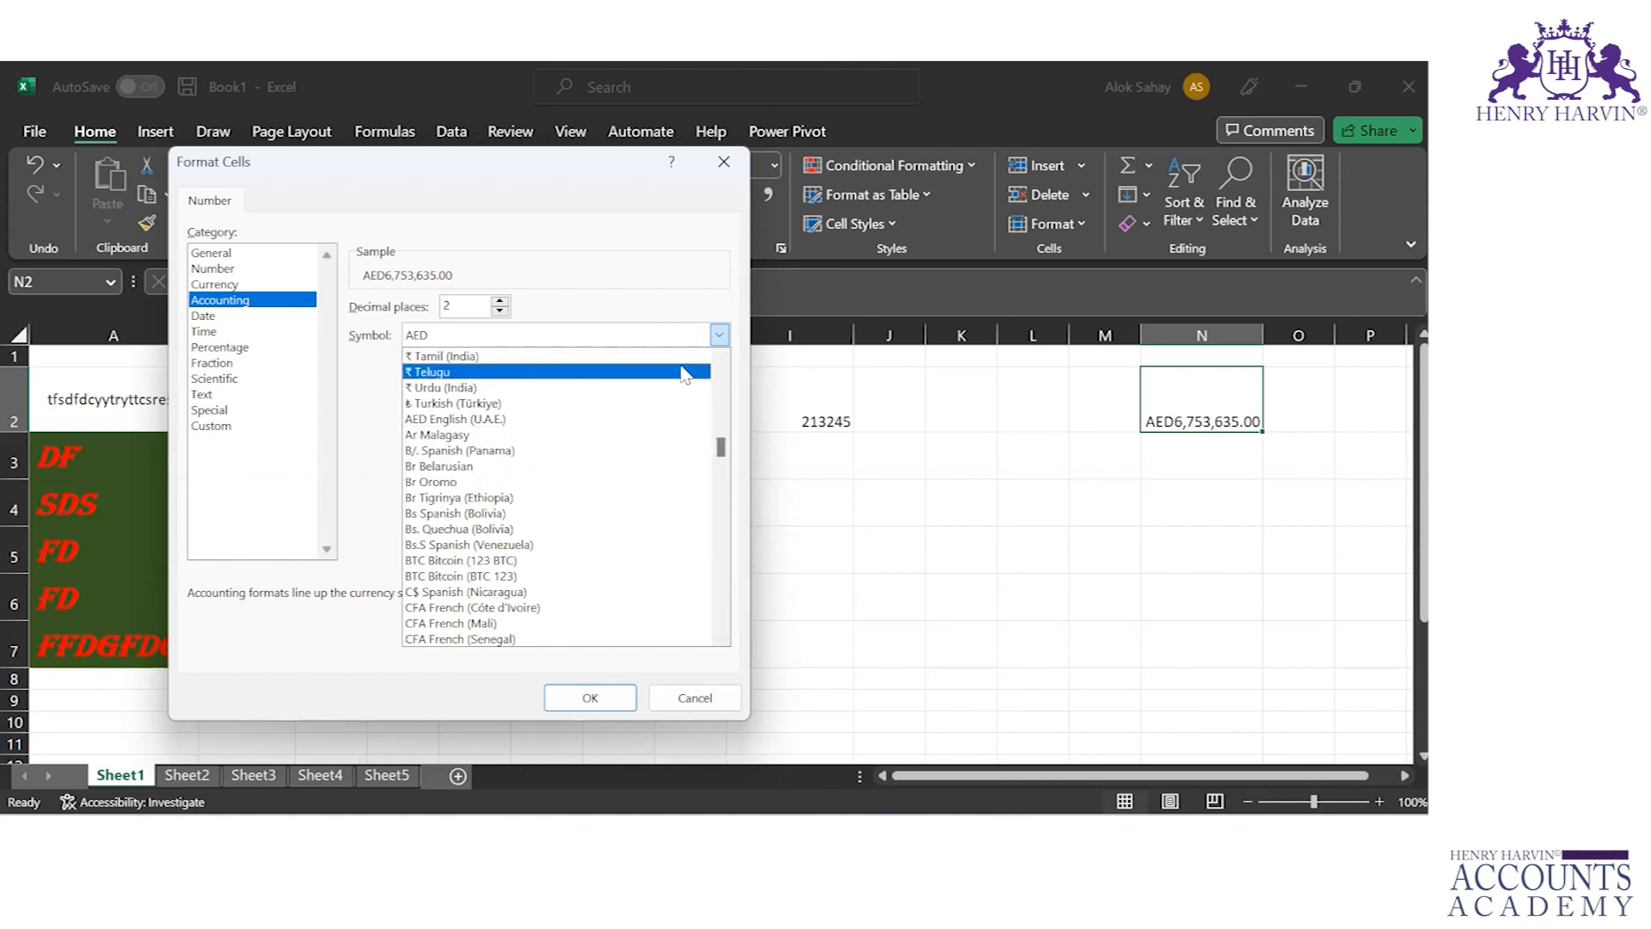
{"action": "left_click", "coordinate": [723, 361]}
{"action": "scroll", "coordinate": [725, 370], "scroll_direction": "up", "scroll_amount": 7}
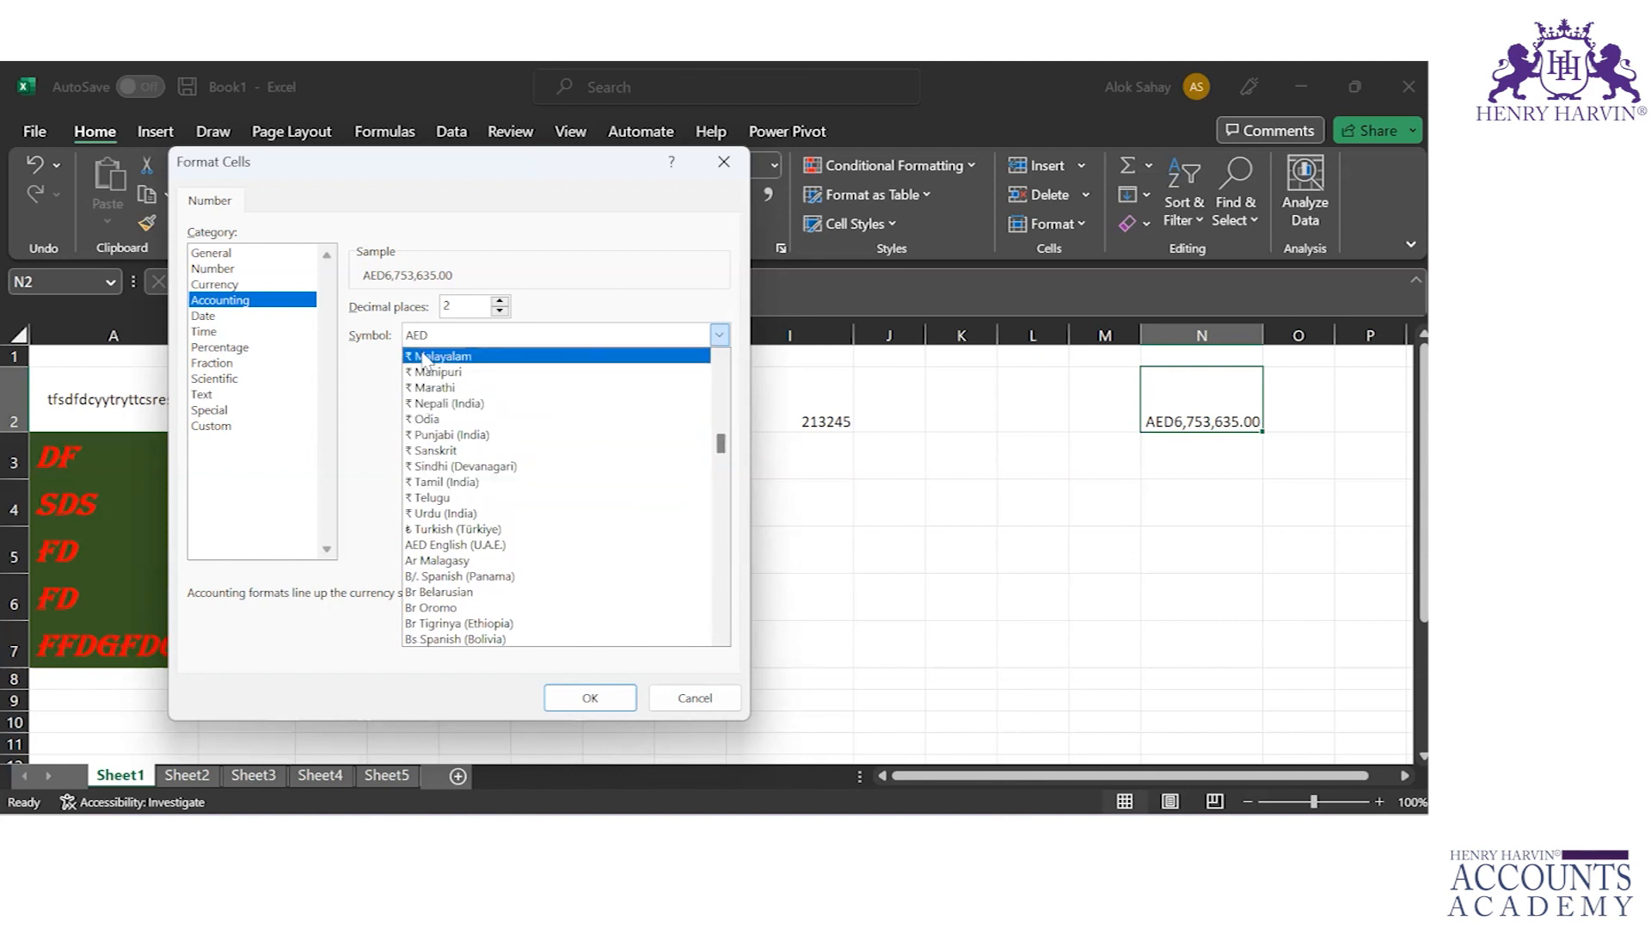
{"action": "scroll", "coordinate": [424, 360], "scroll_direction": "up", "scroll_amount": 4}
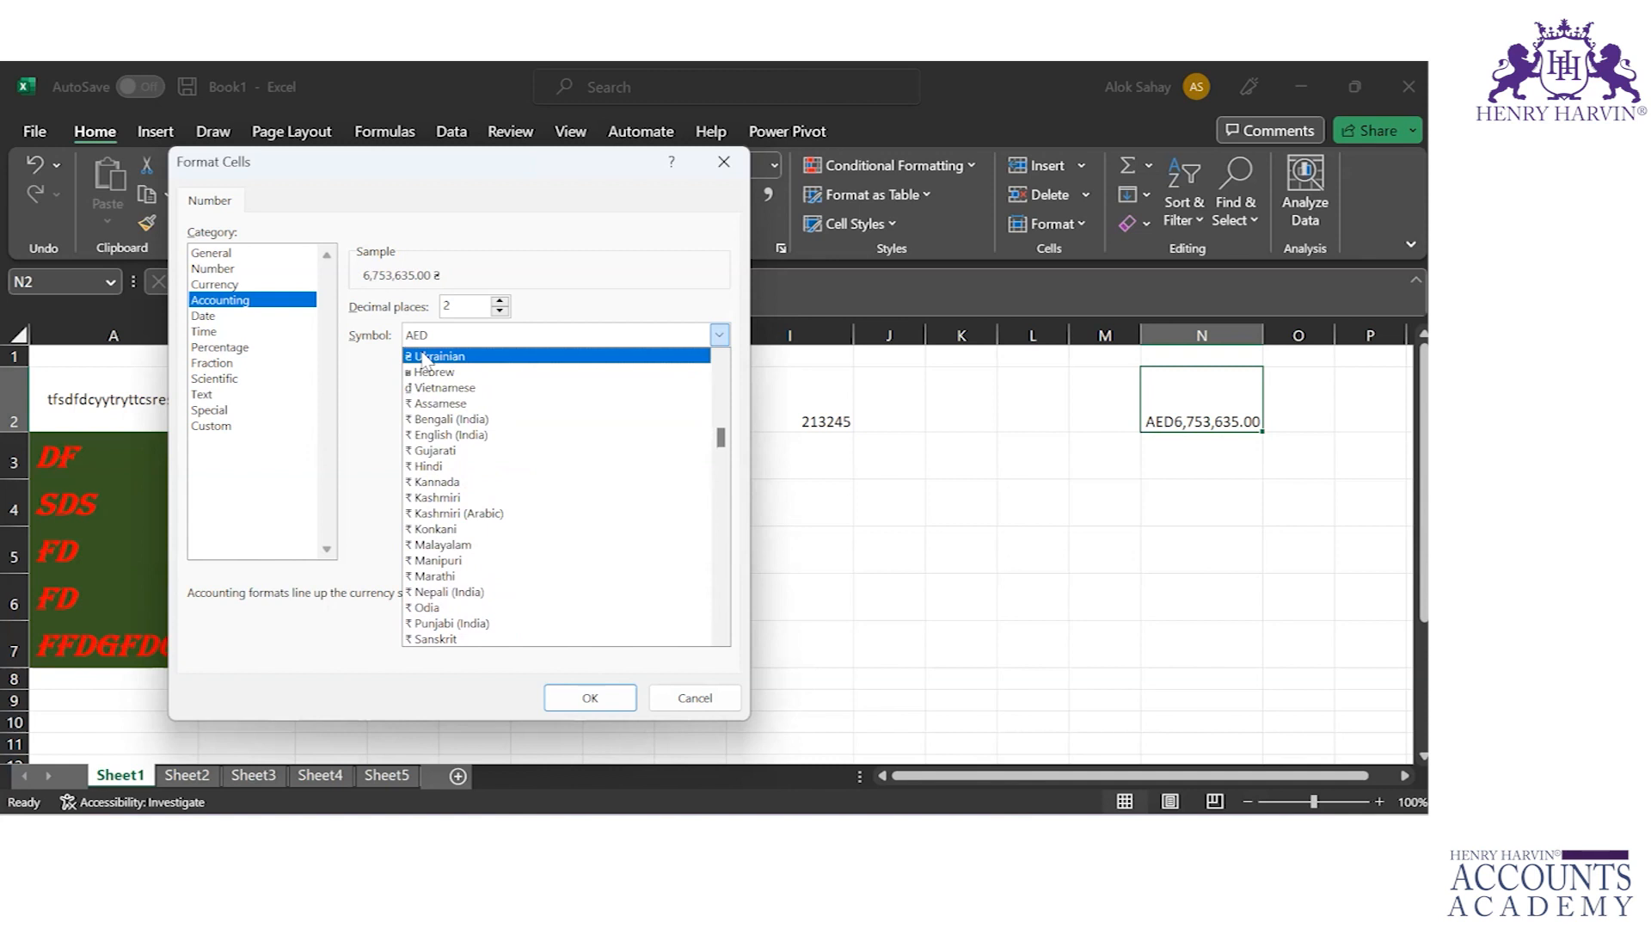
{"action": "key", "text": "Down"}
{"action": "key", "text": "Down"}
{"action": "key", "text": "Down"}
{"action": "key", "text": "Down"}
{"action": "key", "text": "Down"}
{"action": "key", "text": "Down"}
{"action": "key", "text": "Down"}
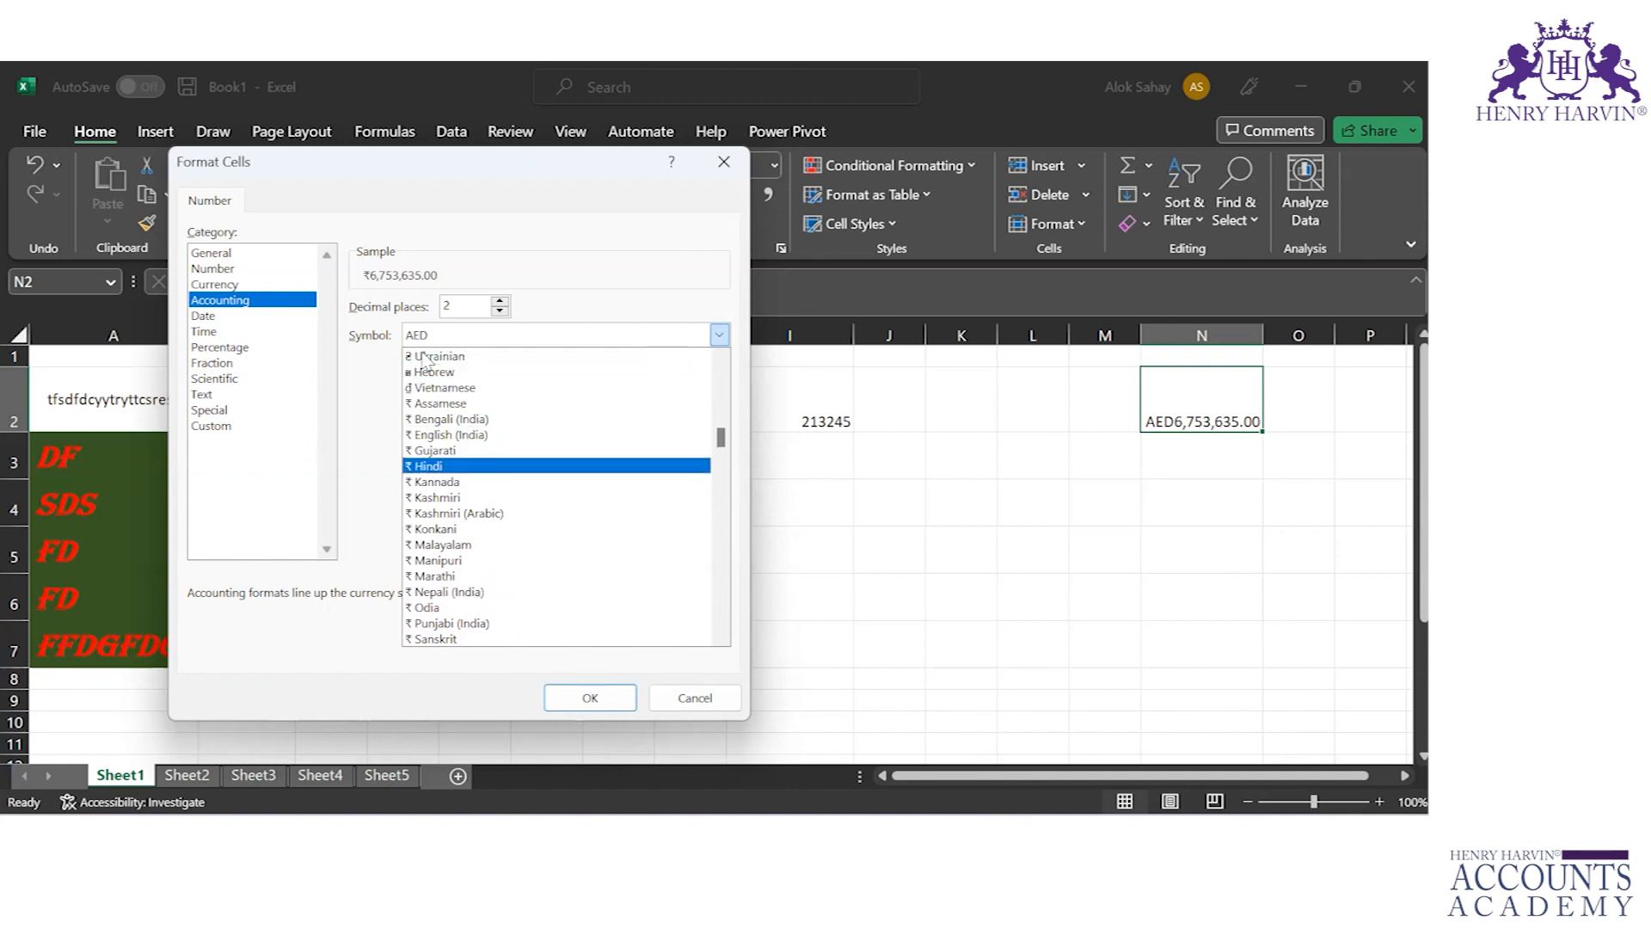
{"action": "key", "text": "Up"}
{"action": "key", "text": "Up"}
{"action": "key", "text": "Return"}
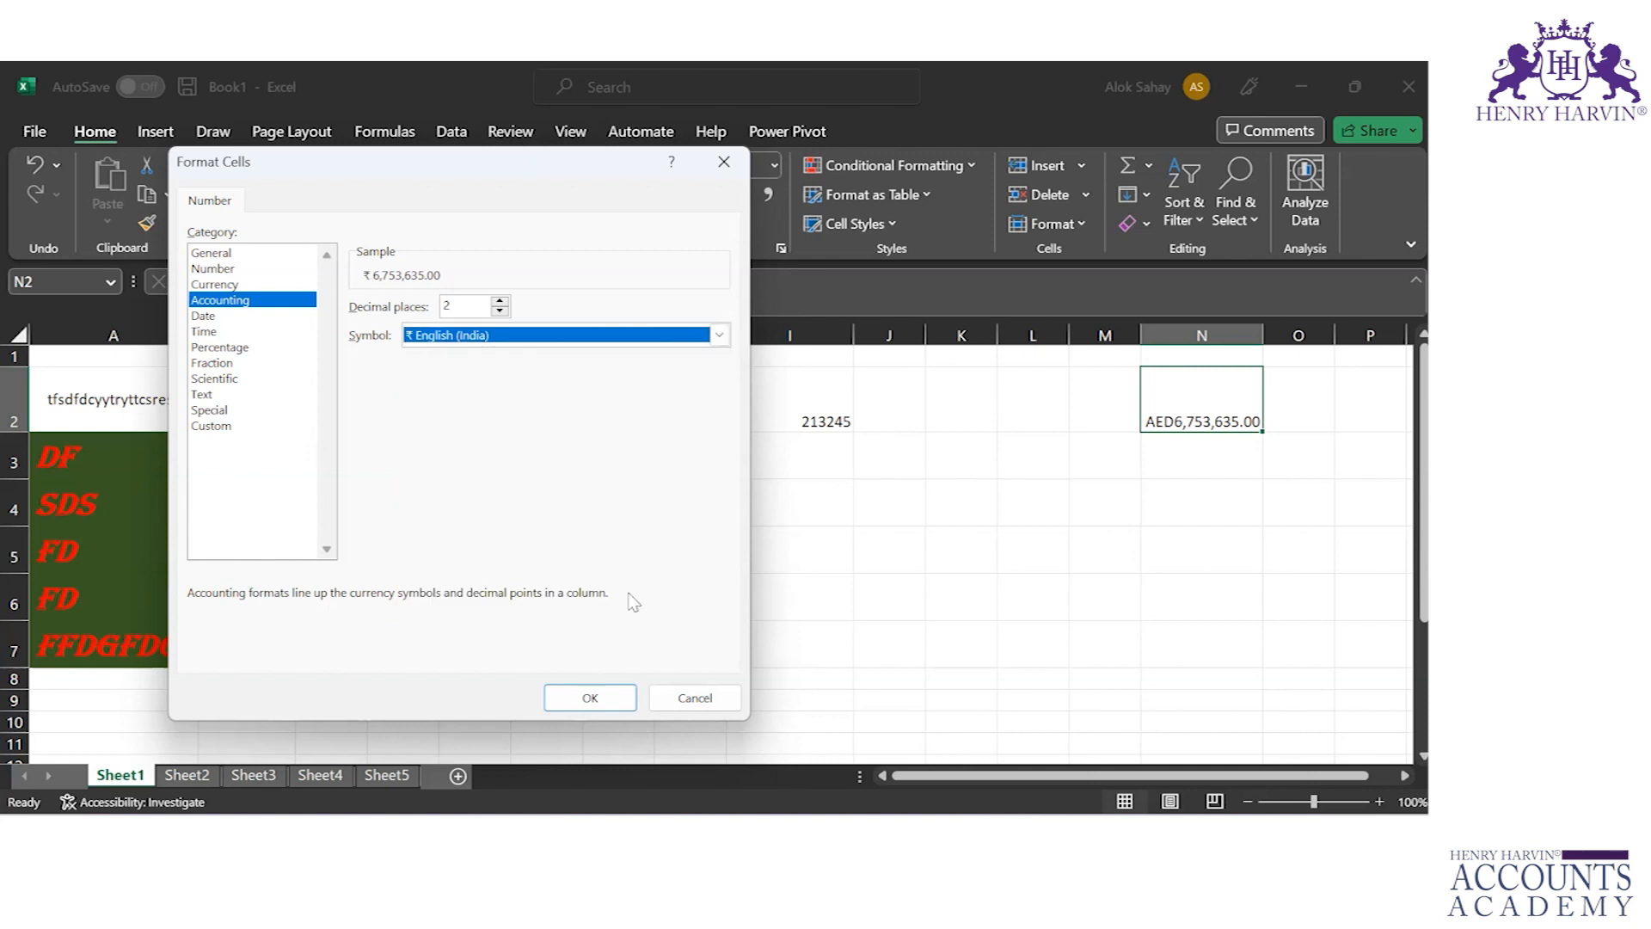
{"action": "left_click", "coordinate": [594, 705]}
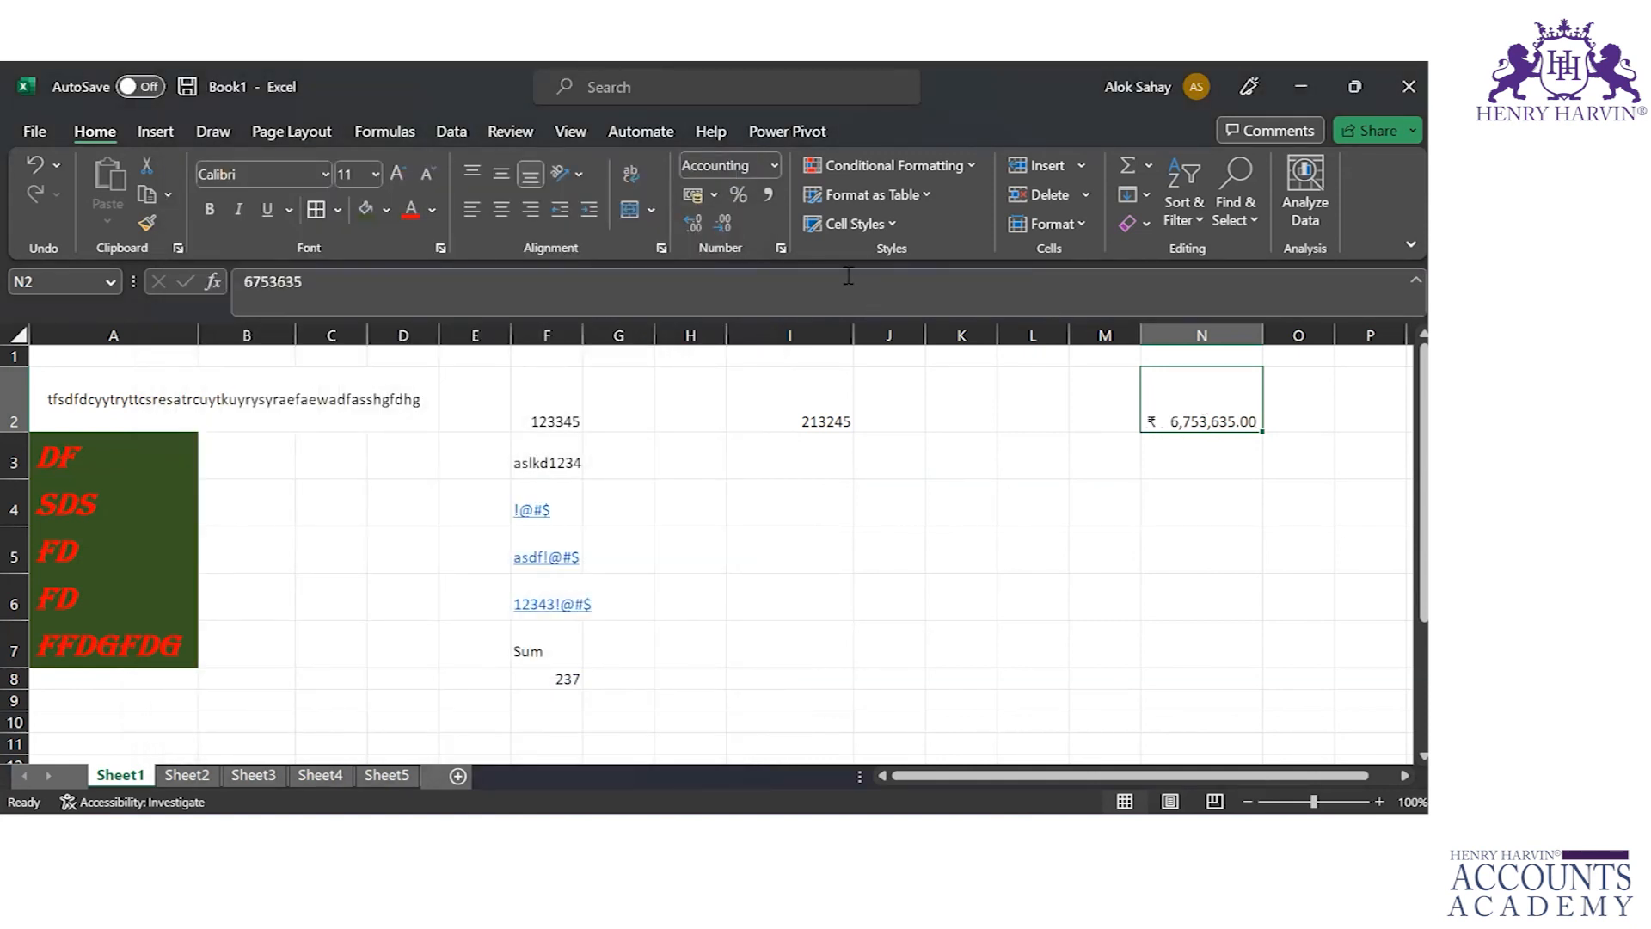
Step: Format cell N2 as a Short Date and replace its number with 122323
{"action": "left_click", "coordinate": [774, 166]}
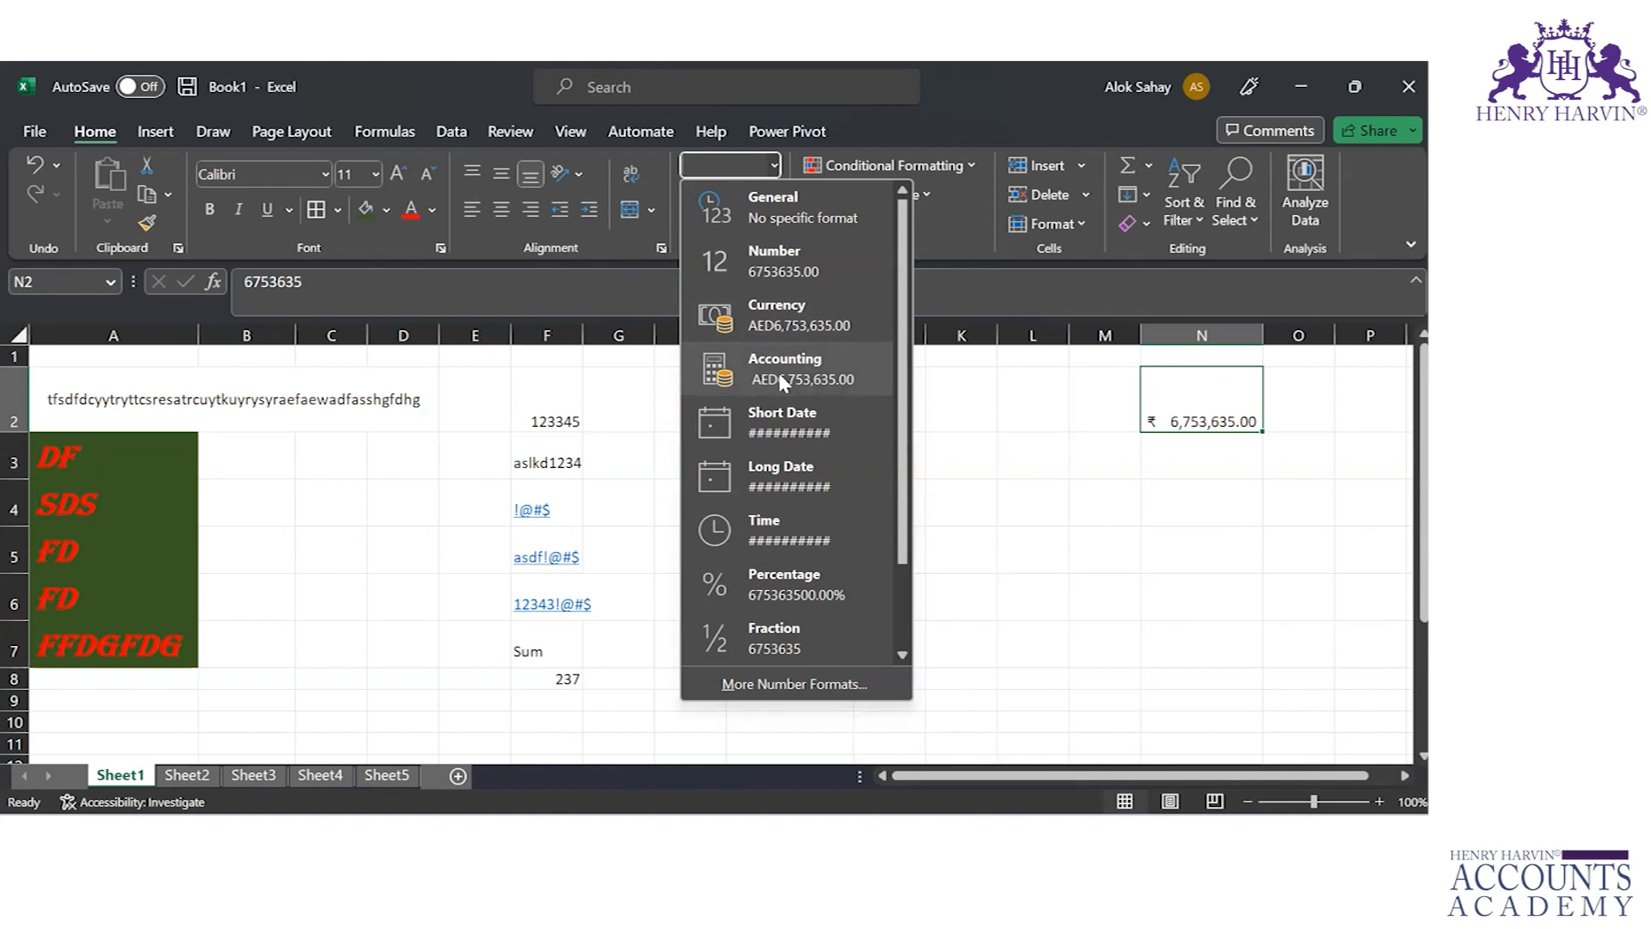
{"action": "left_click", "coordinate": [777, 433]}
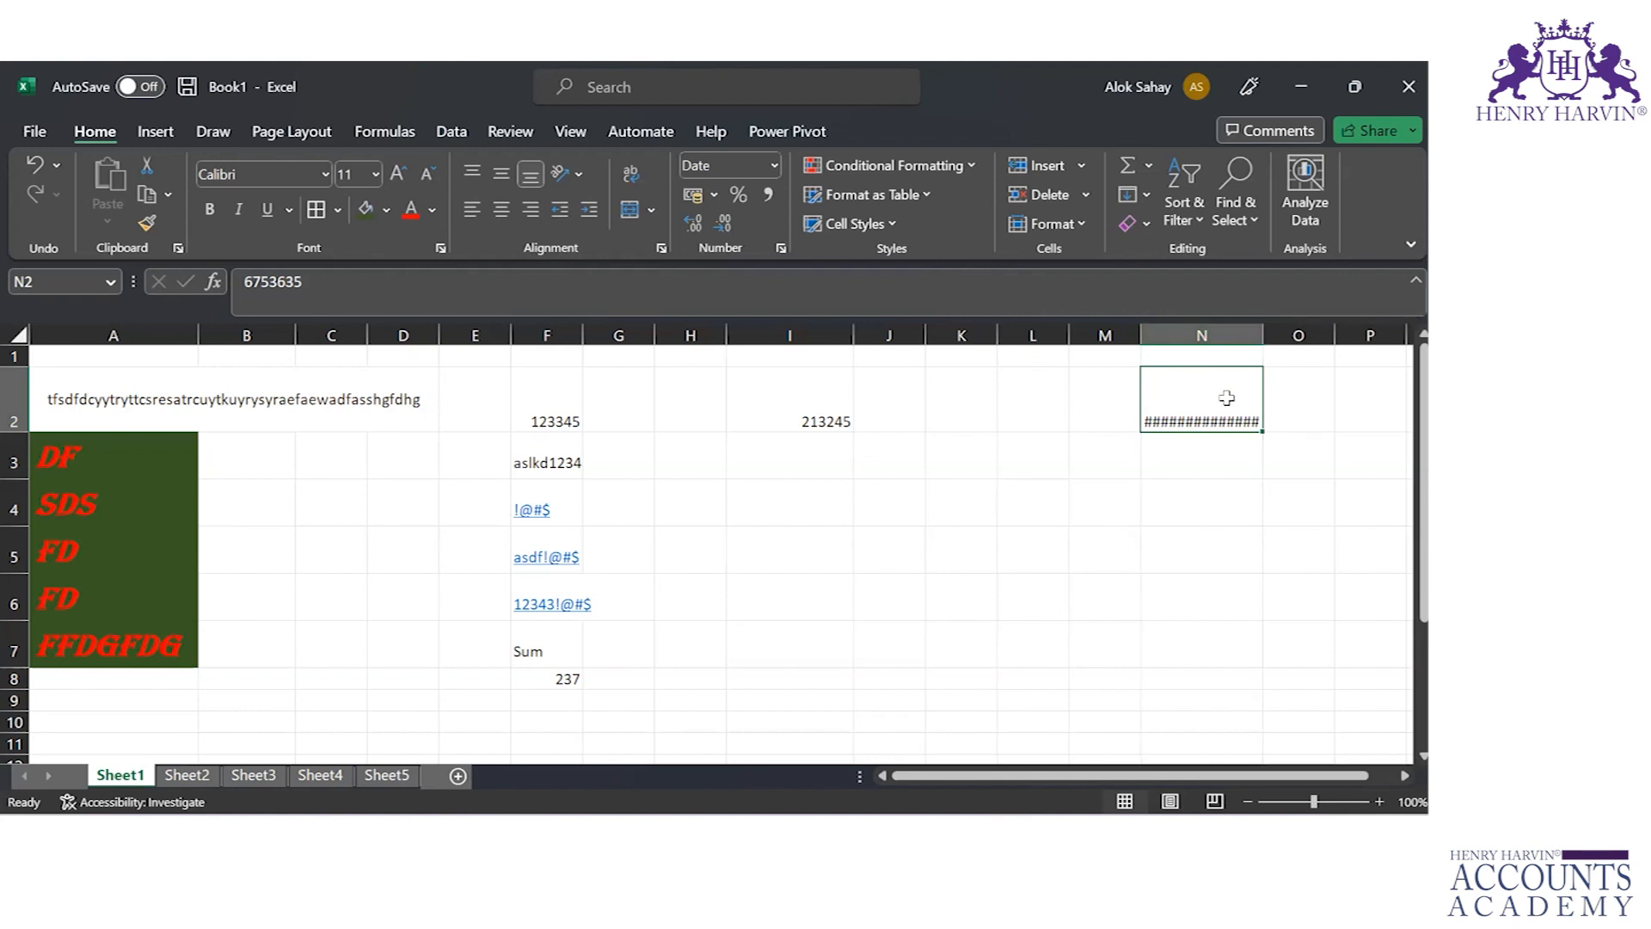
{"action": "mouse_move", "coordinate": [1221, 417]}
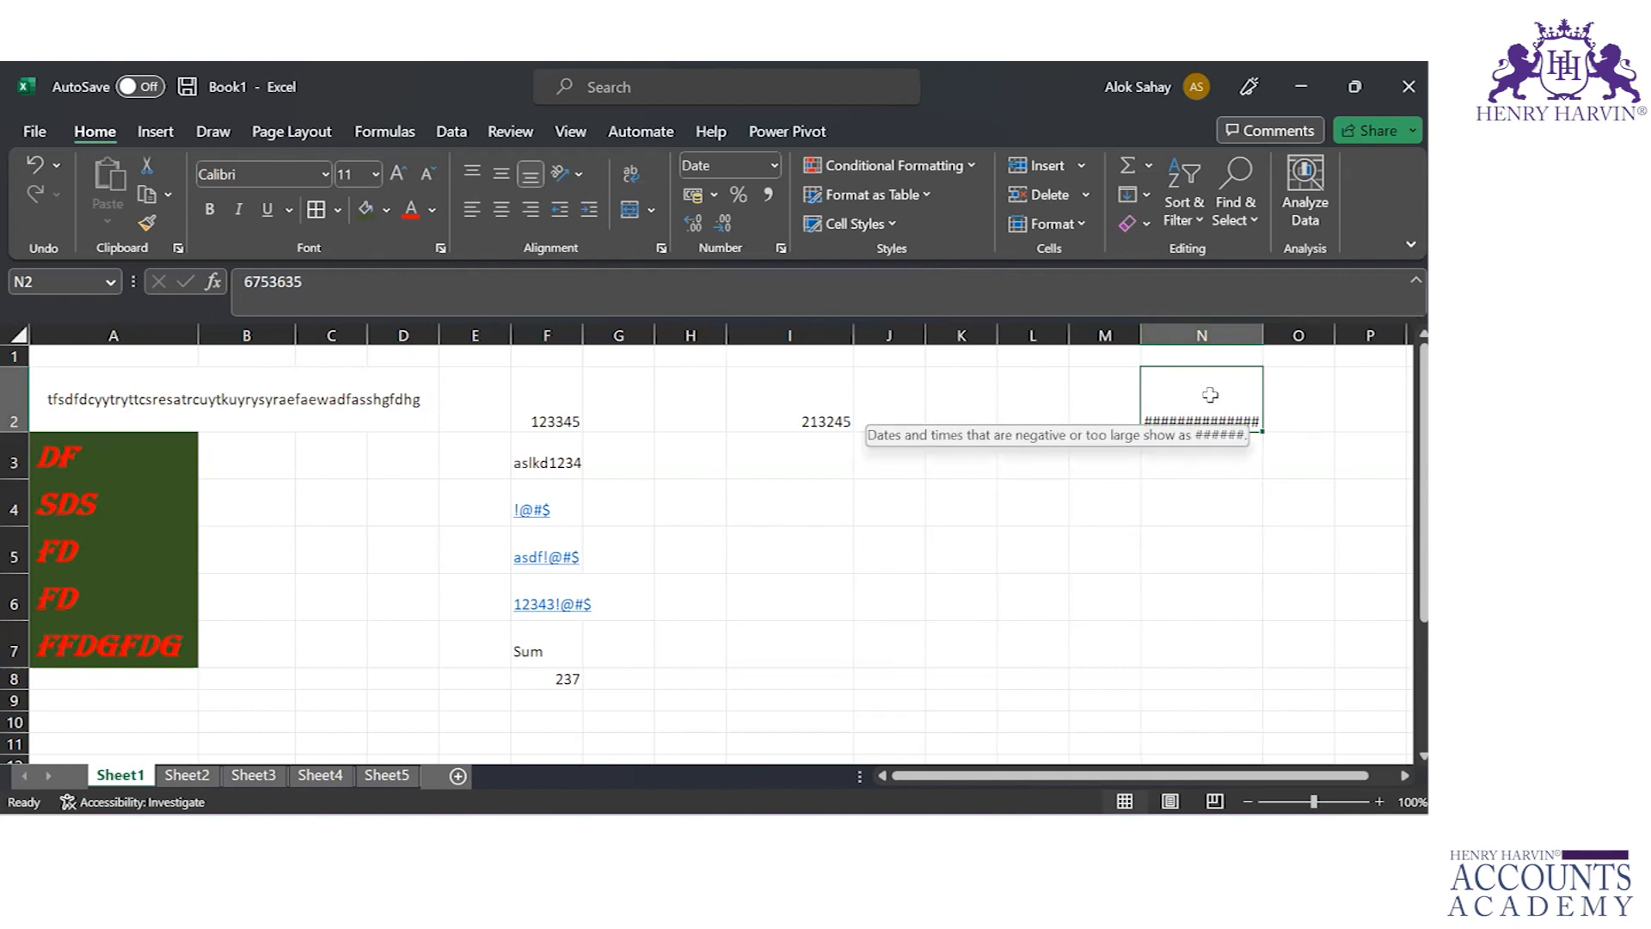
{"action": "key", "text": "ctrl+z"}
{"action": "type", "text": "122323"}
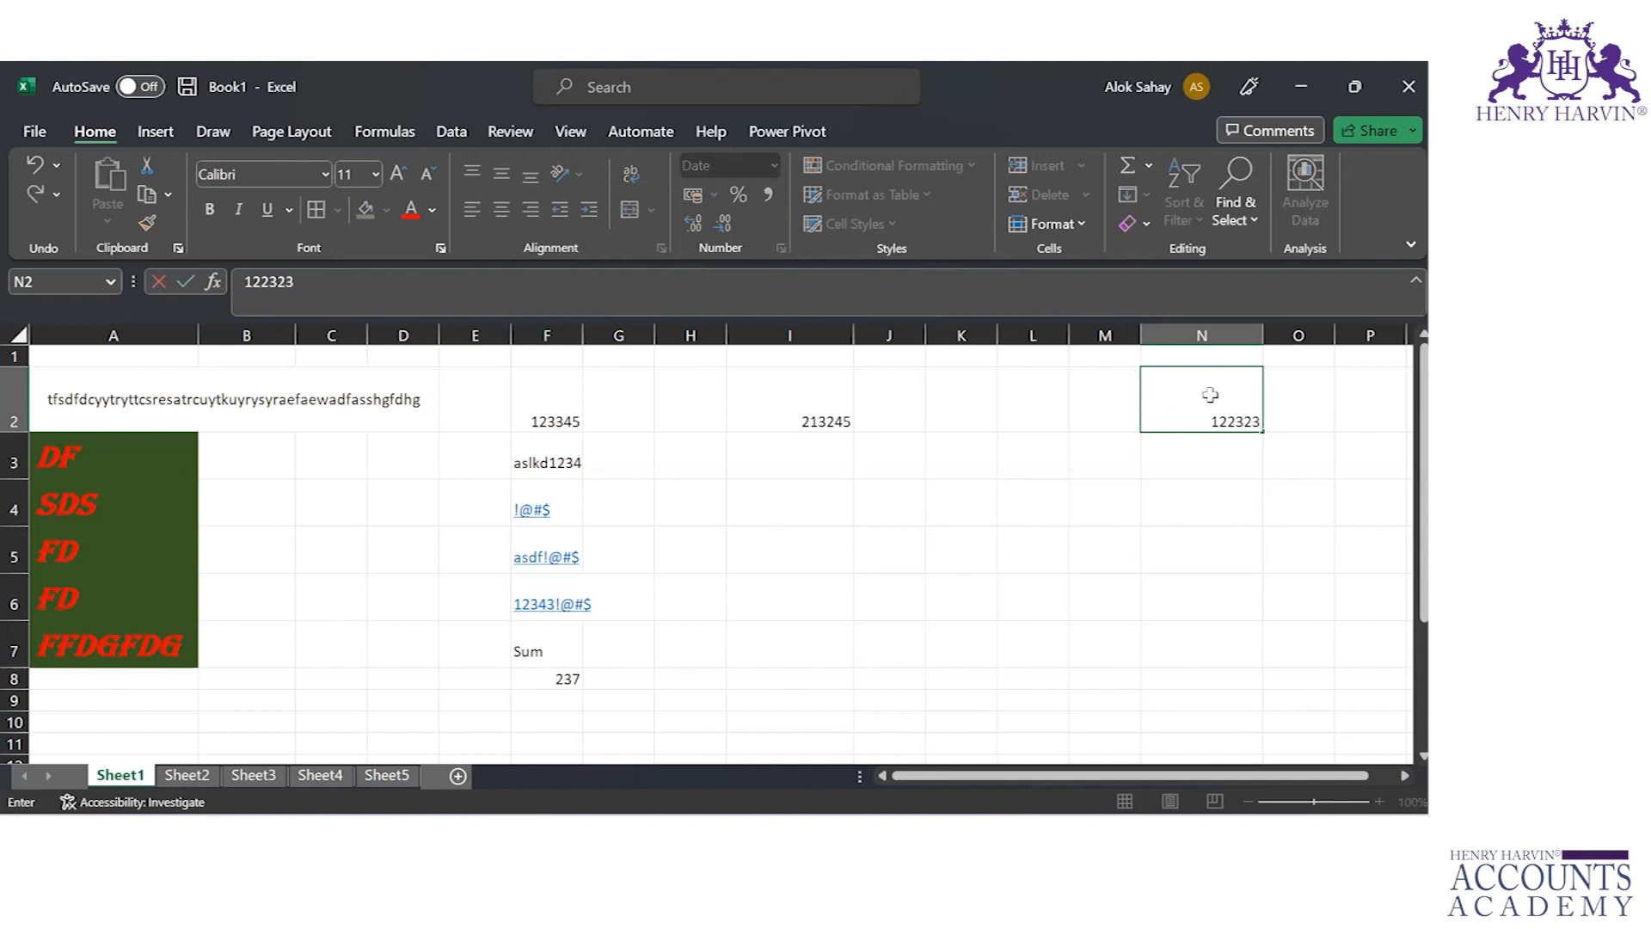
{"action": "key", "text": "Return"}
{"action": "left_click", "coordinate": [1204, 395]}
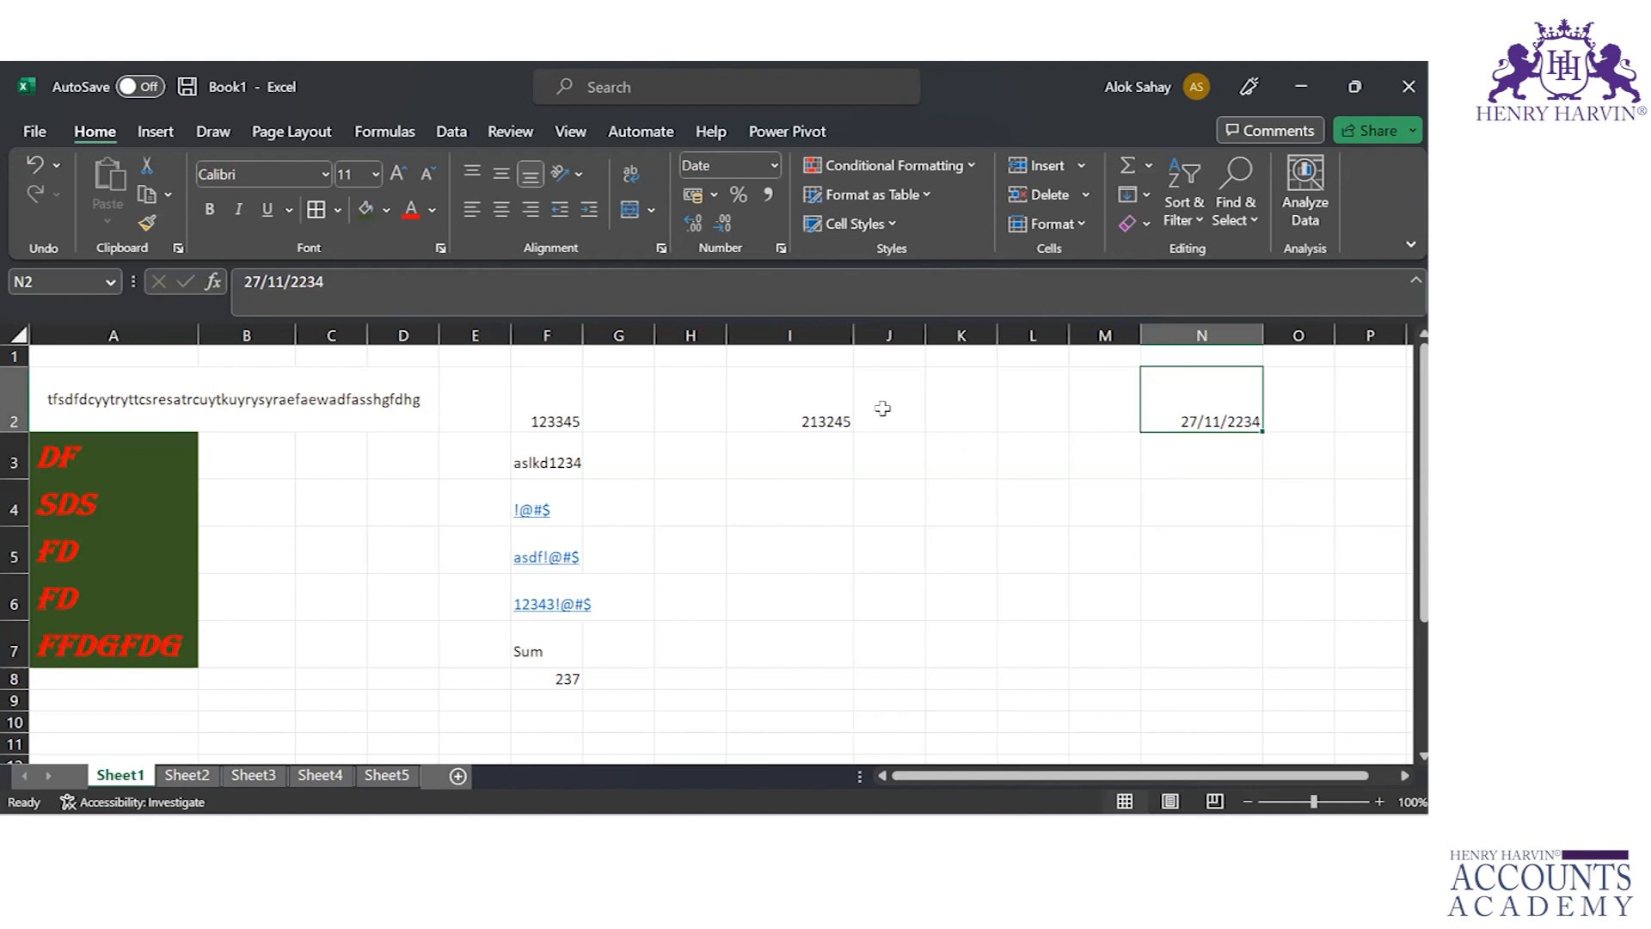
Step: Enter 1 in cell L2 and format it as a Short Date
{"action": "left_click", "coordinate": [1032, 410]}
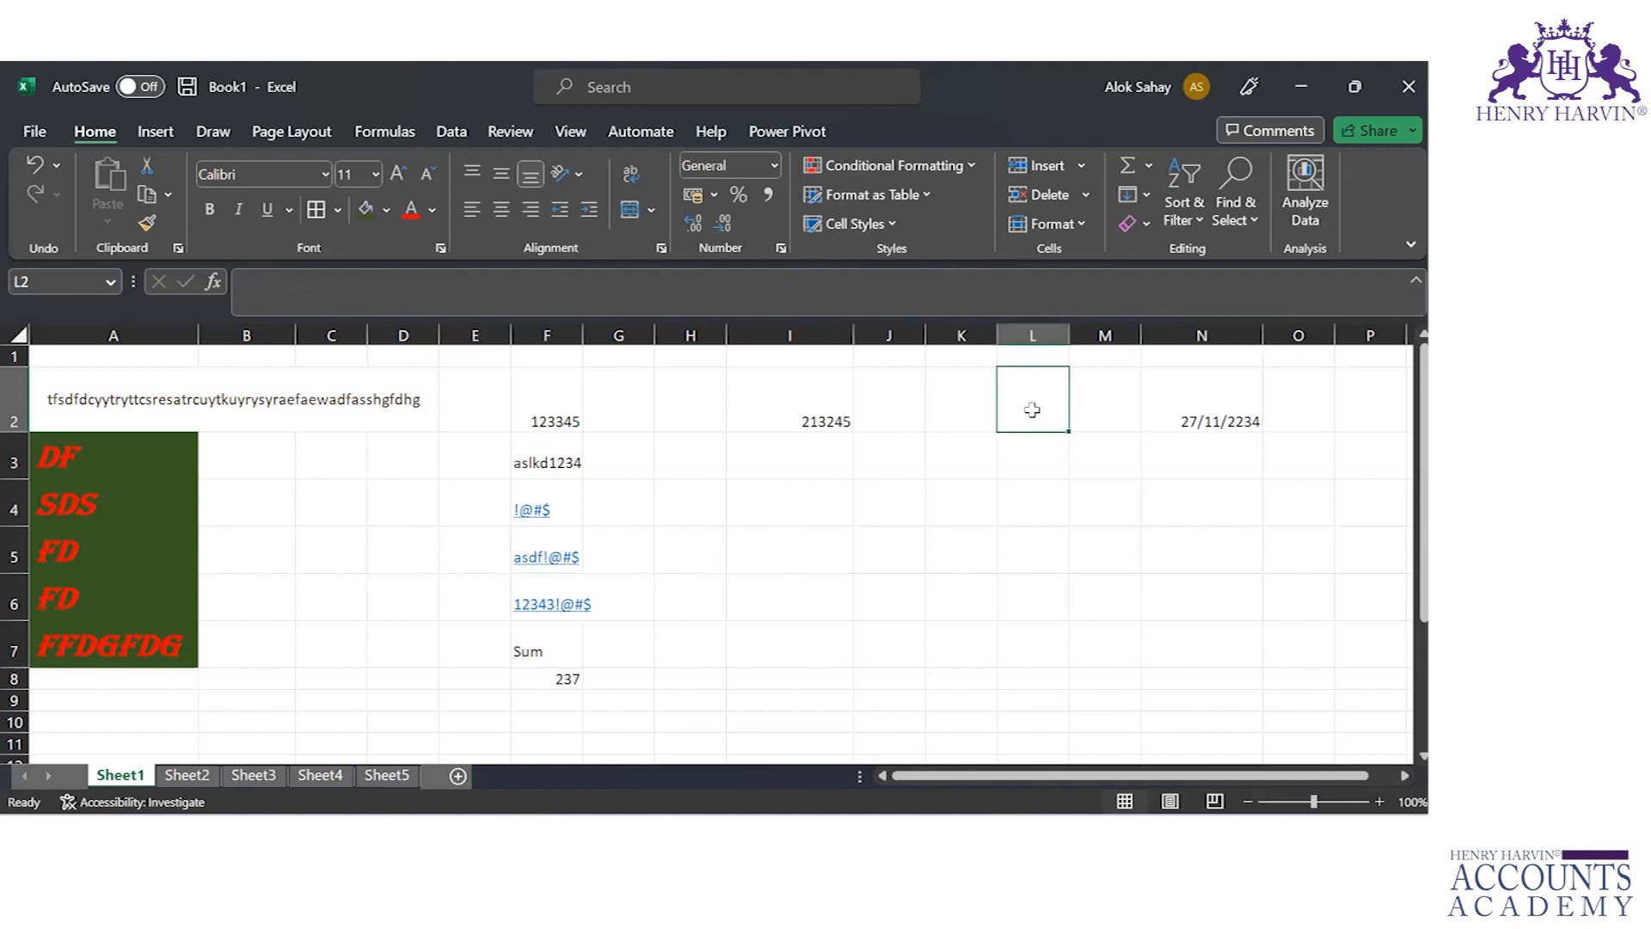
{"action": "type", "text": "1"}
{"action": "key", "text": "Return"}
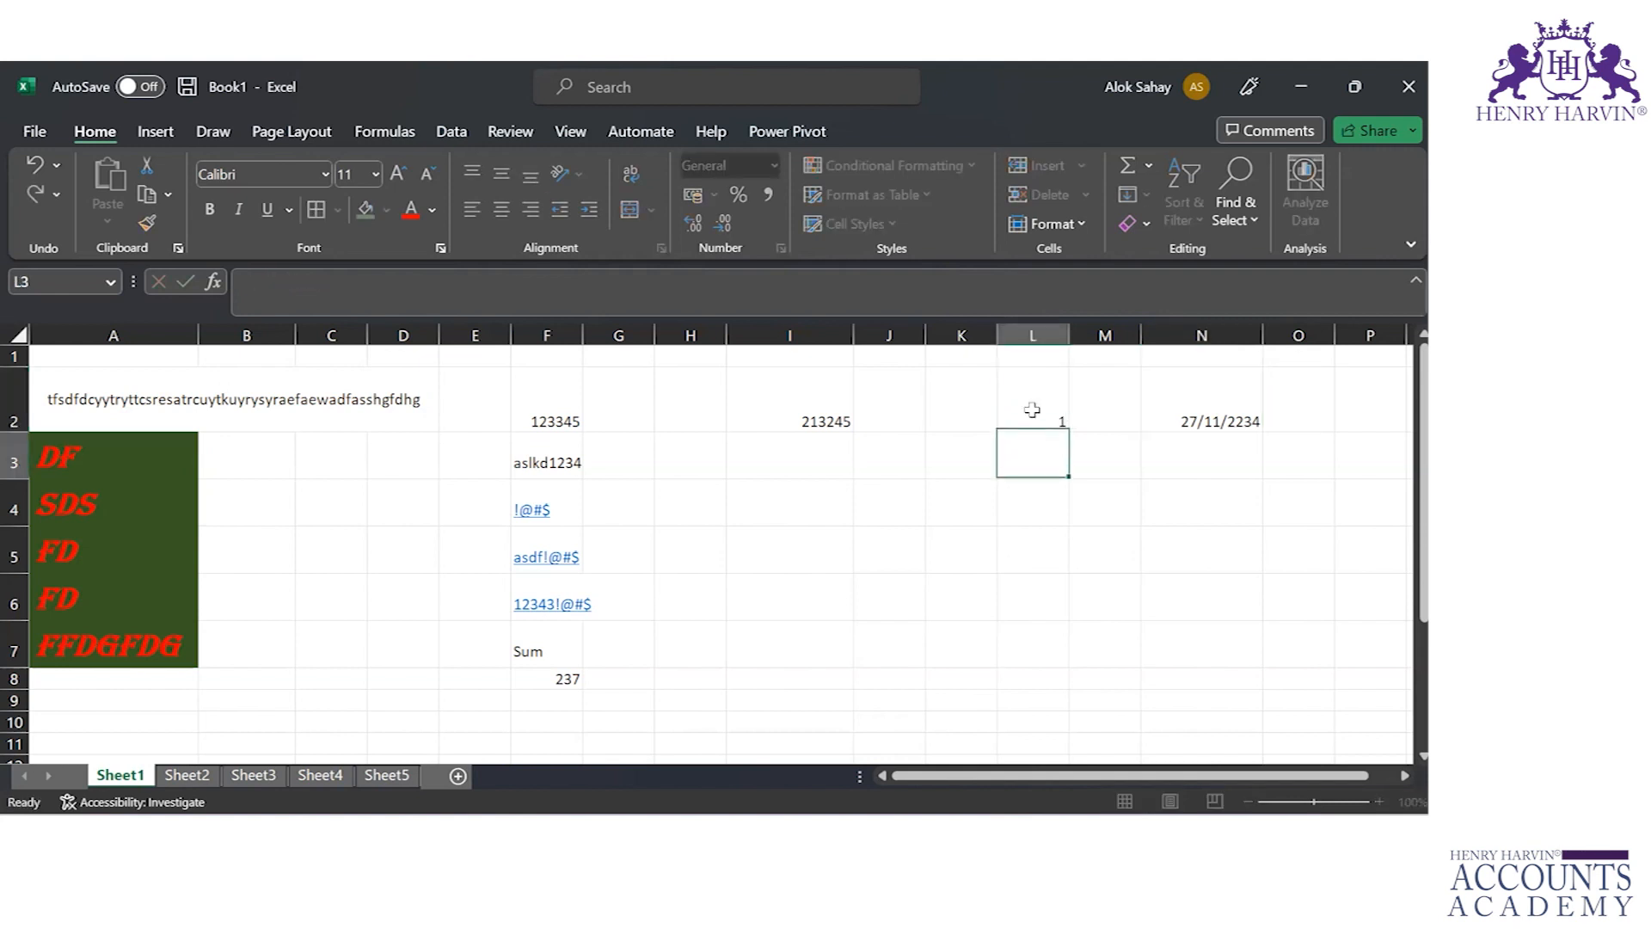
{"action": "left_click", "coordinate": [1032, 410]}
{"action": "left_click", "coordinate": [772, 163]}
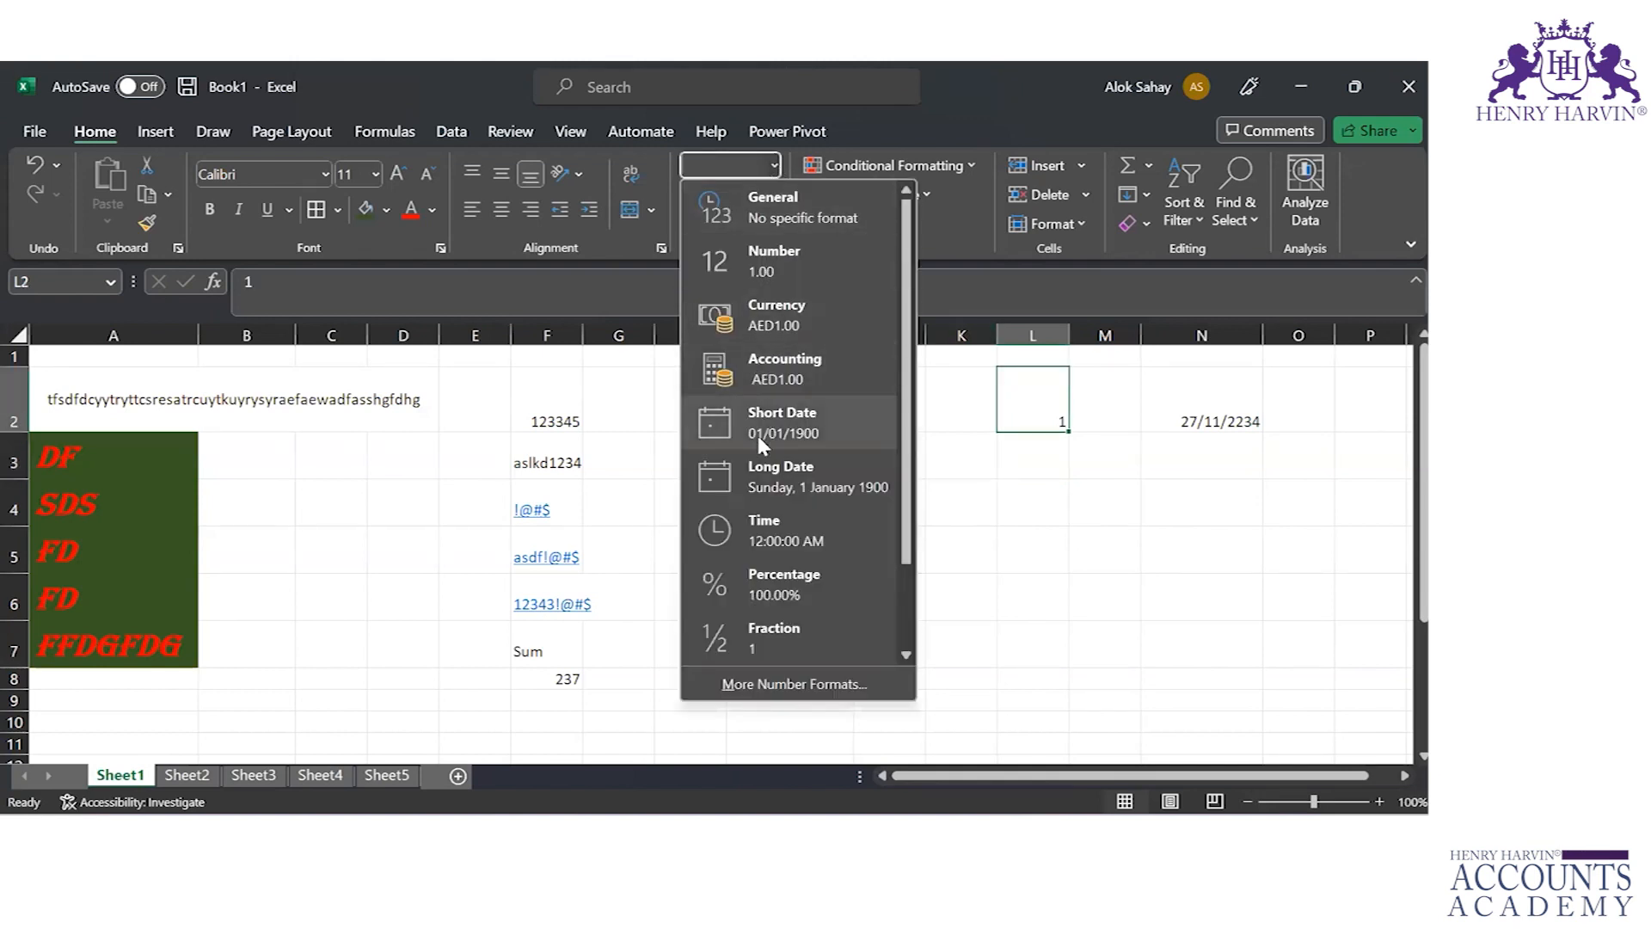
{"action": "left_click", "coordinate": [757, 435]}
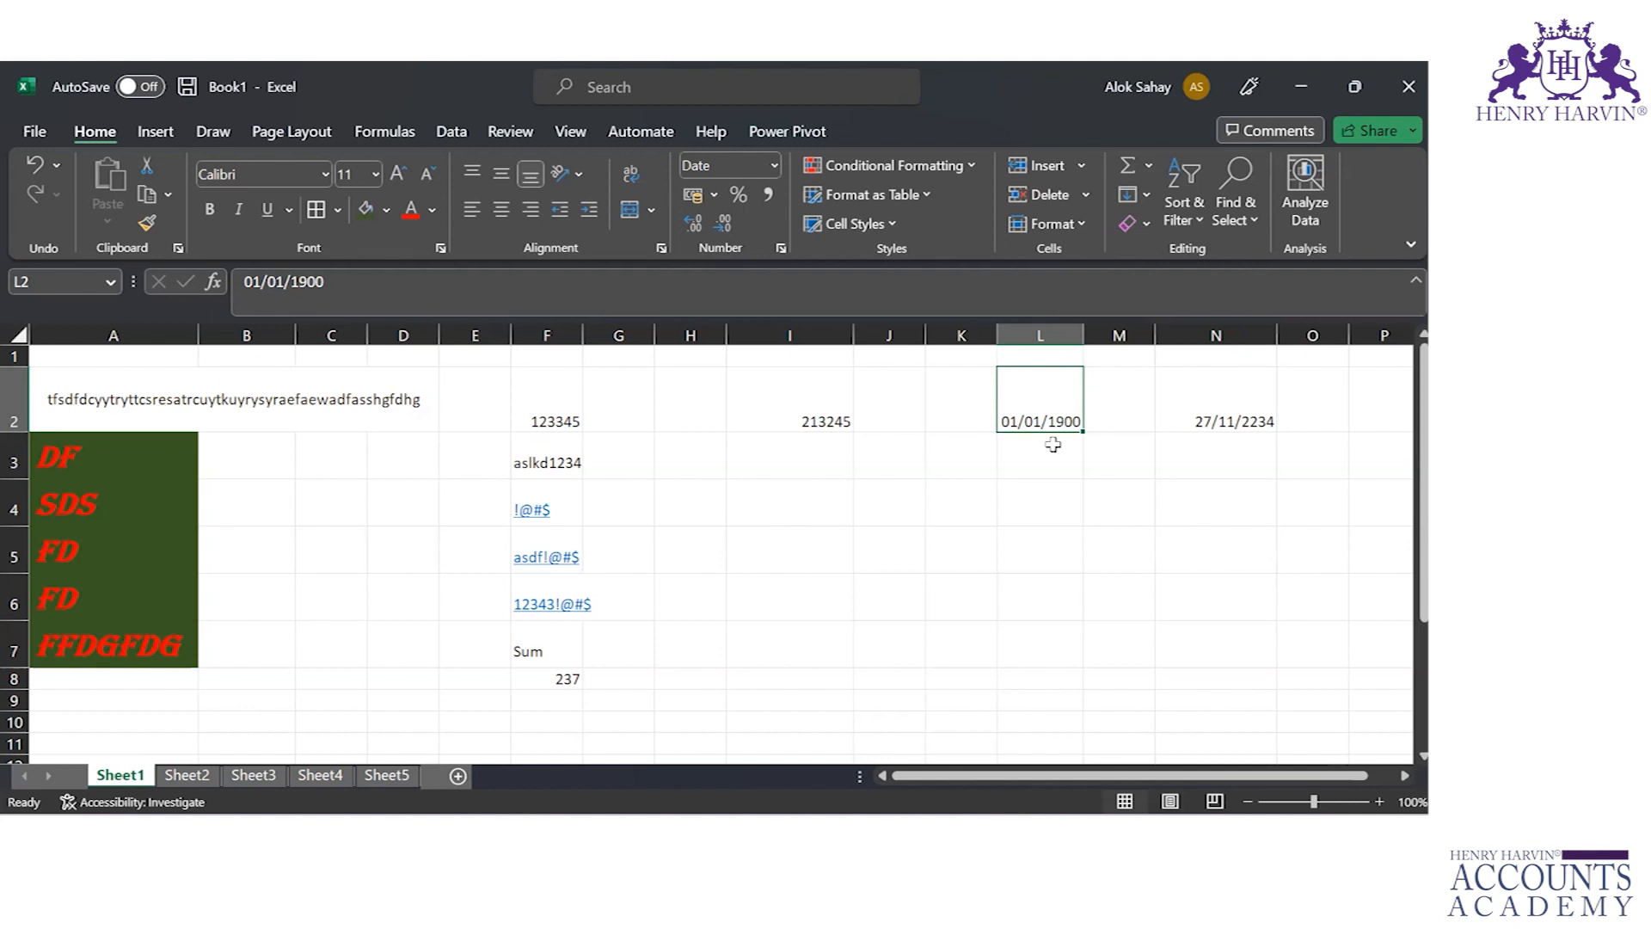
Step: Enter 123445 in cell L3 and format it as a Short Date
{"action": "left_click", "coordinate": [1053, 445]}
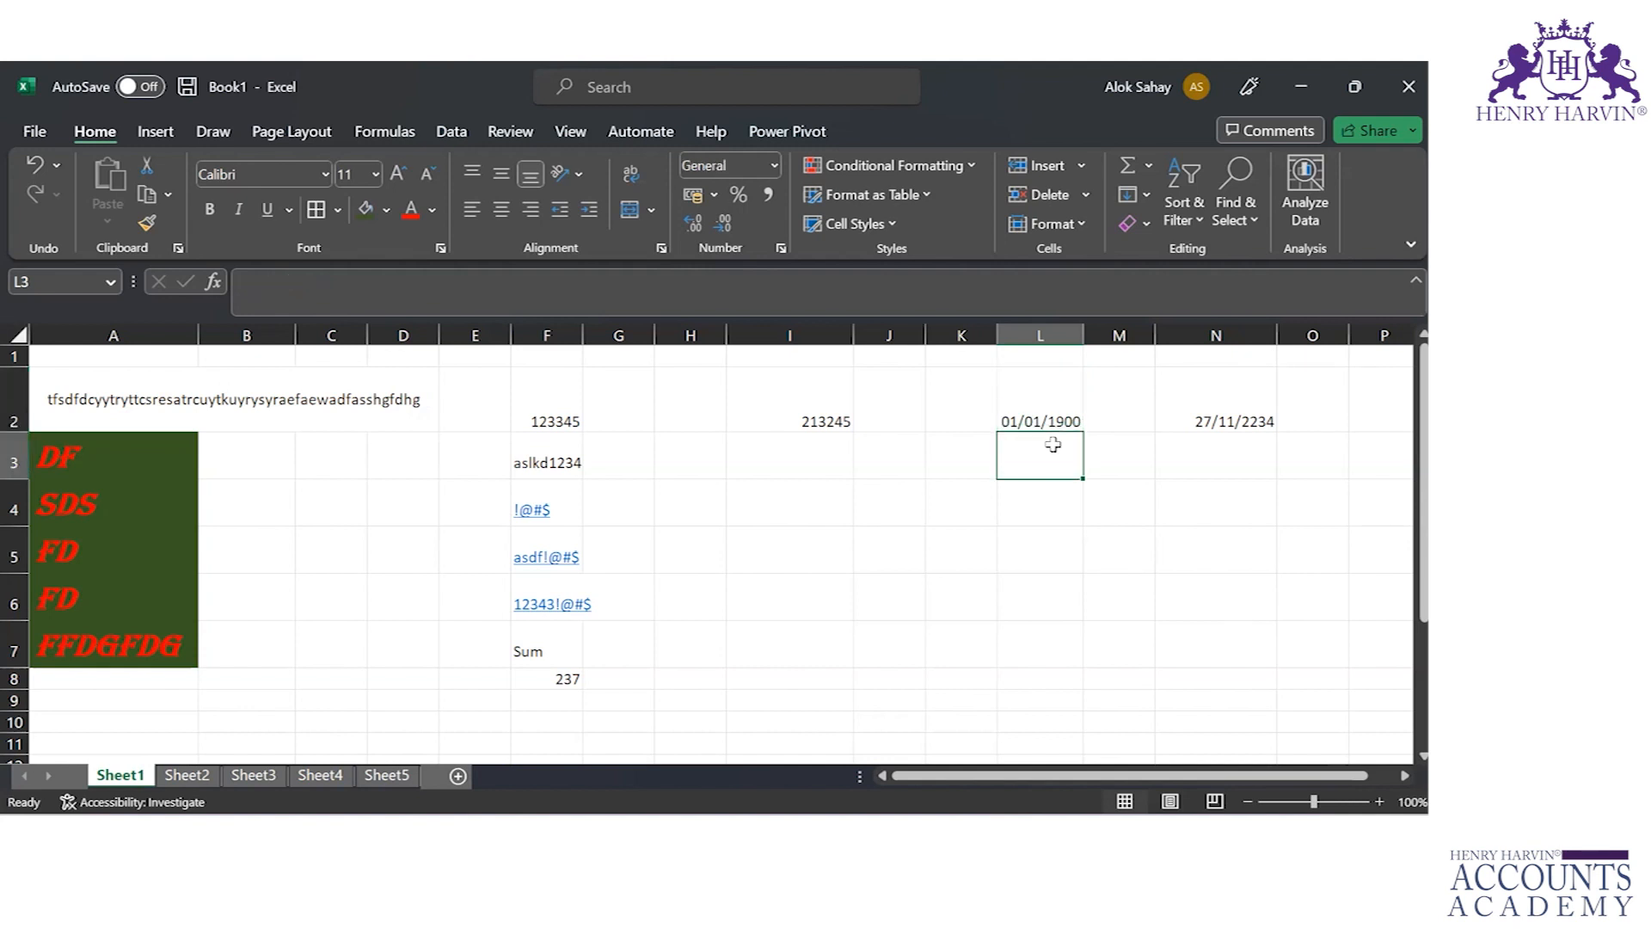
{"action": "type", "text": "123445"}
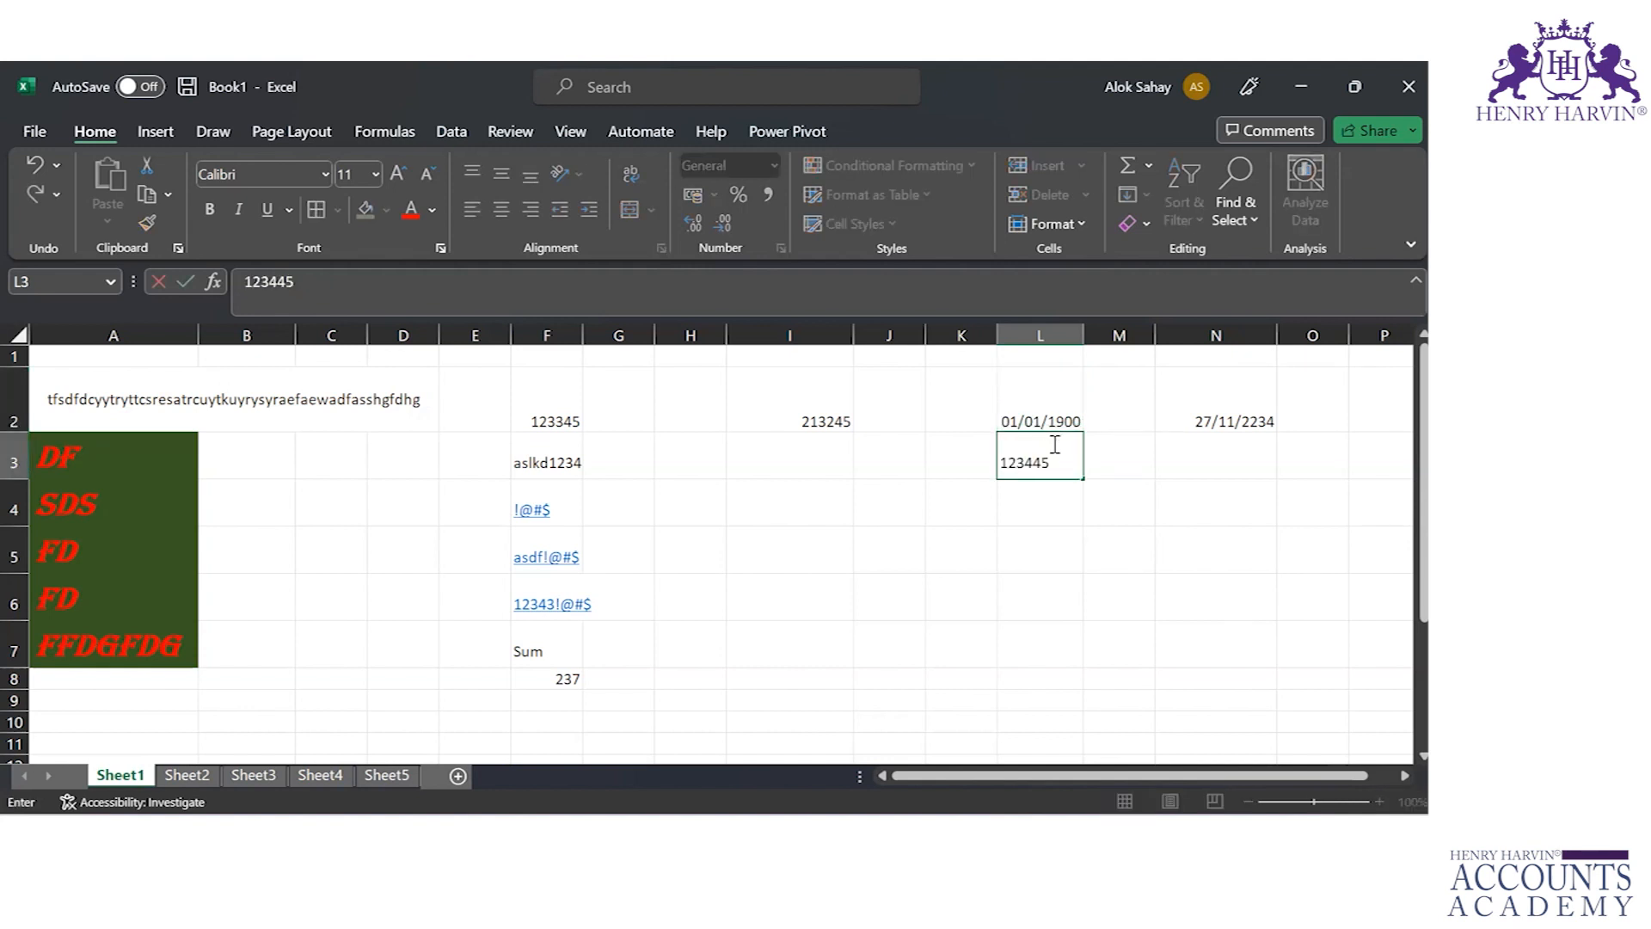
{"action": "key", "text": "Return"}
{"action": "left_click", "coordinate": [1053, 444]}
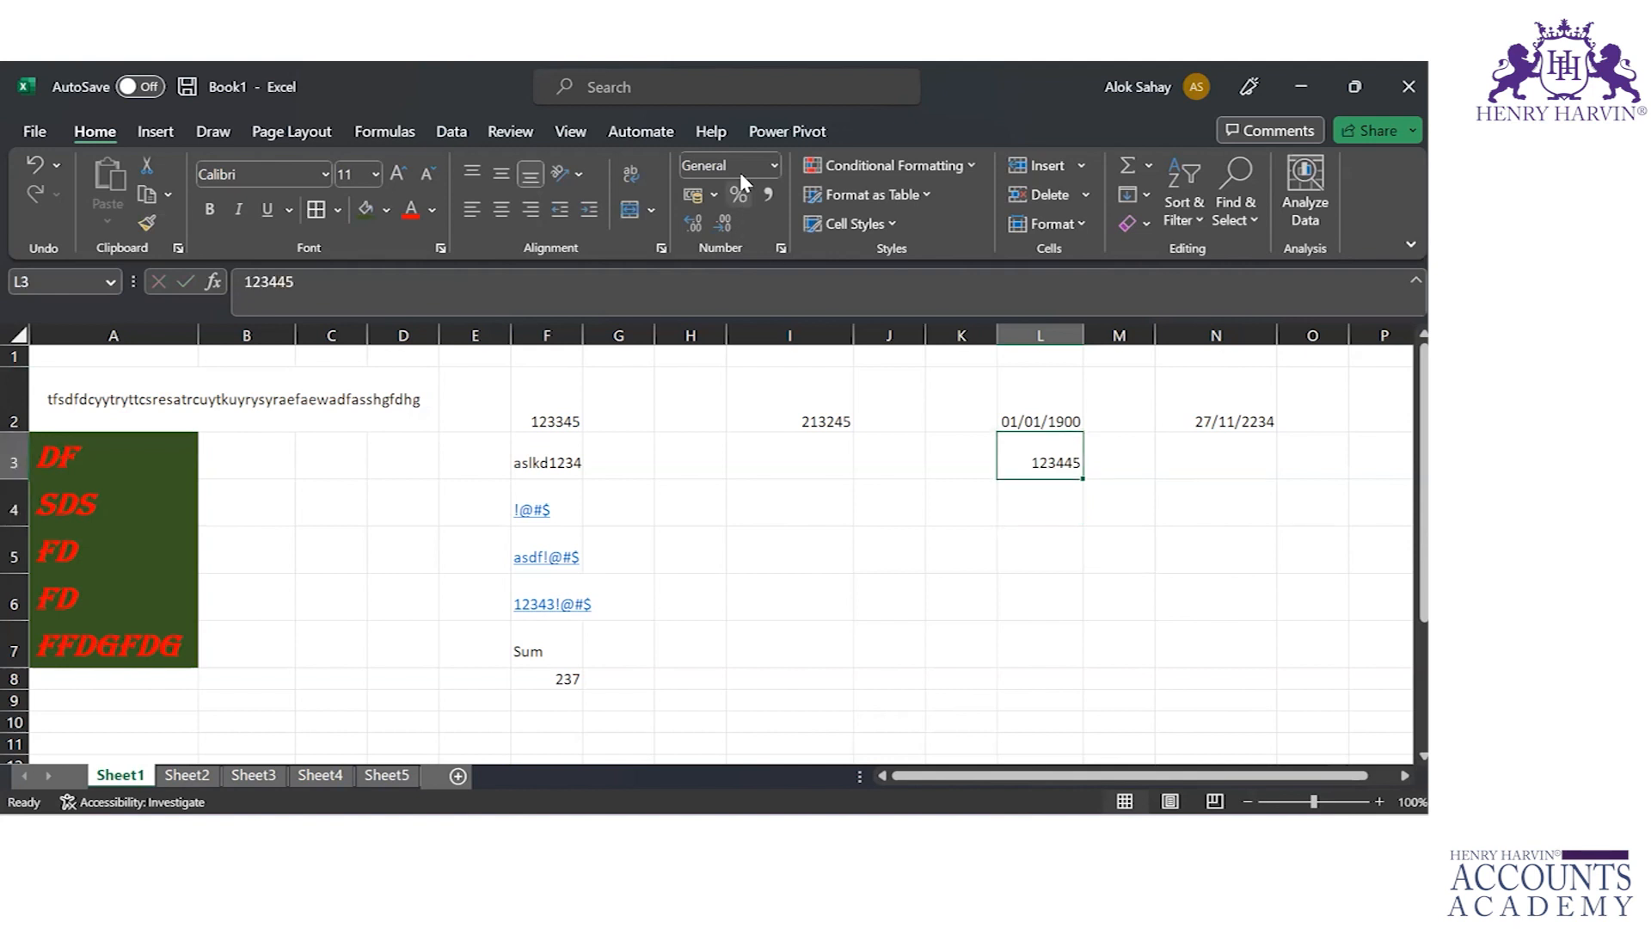
{"action": "left_click", "coordinate": [776, 164]}
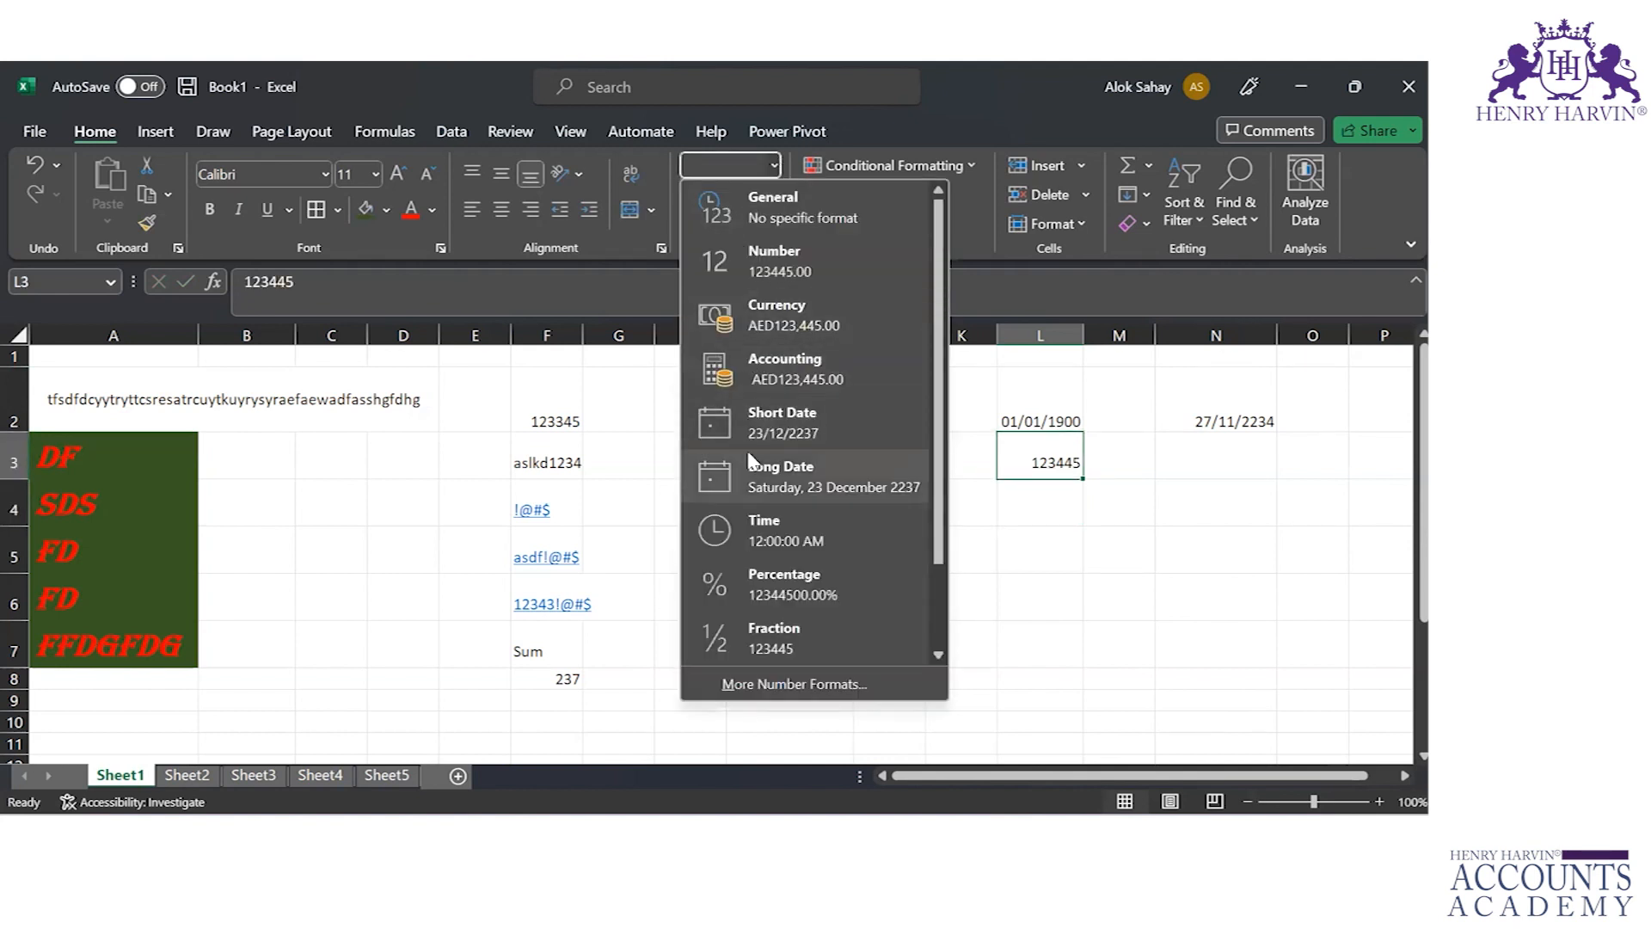
{"action": "left_click", "coordinate": [758, 427]}
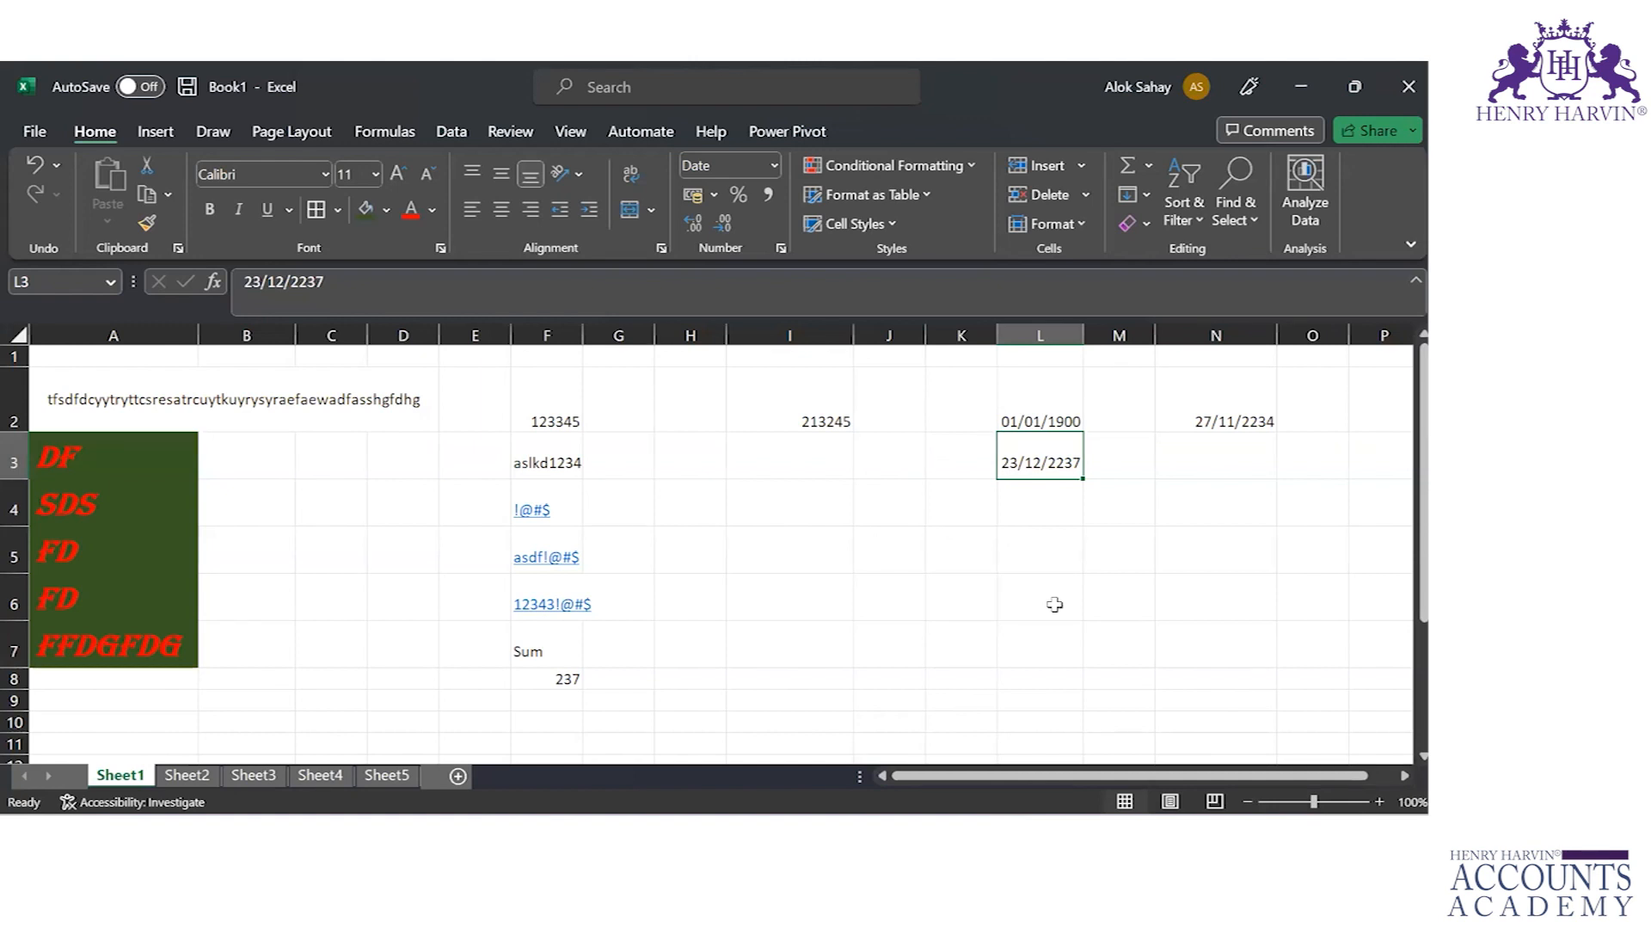
Step: Apply the Long Date format and the Percentage format in turn to cell L3
{"action": "left_click", "coordinate": [776, 167]}
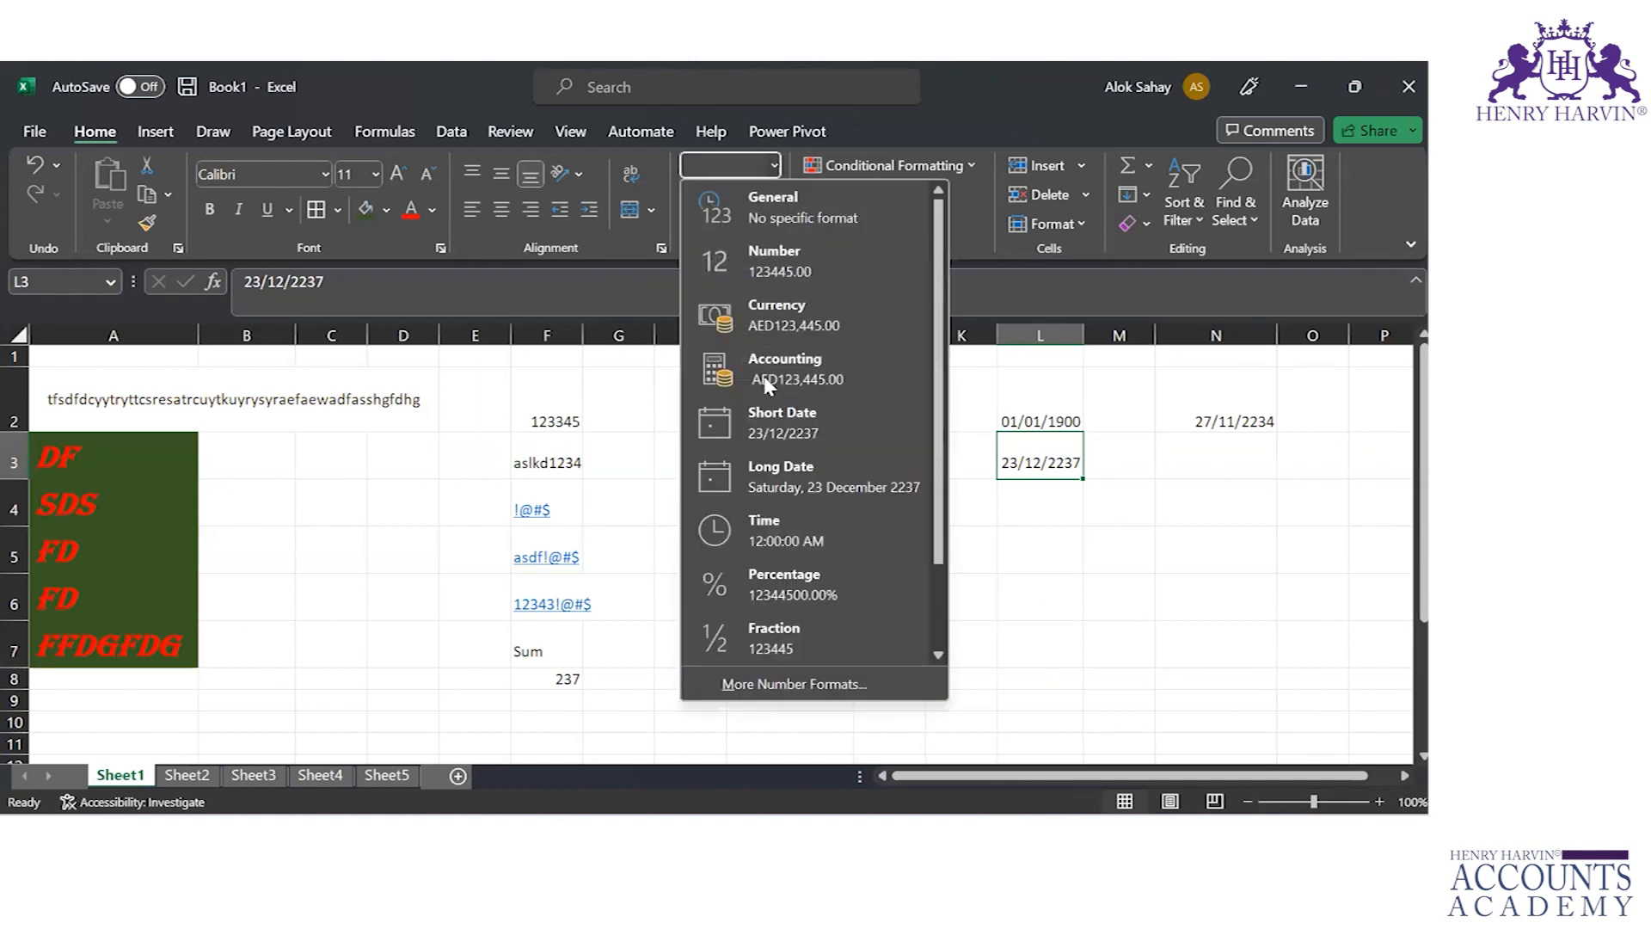
{"action": "left_click", "coordinate": [783, 473]}
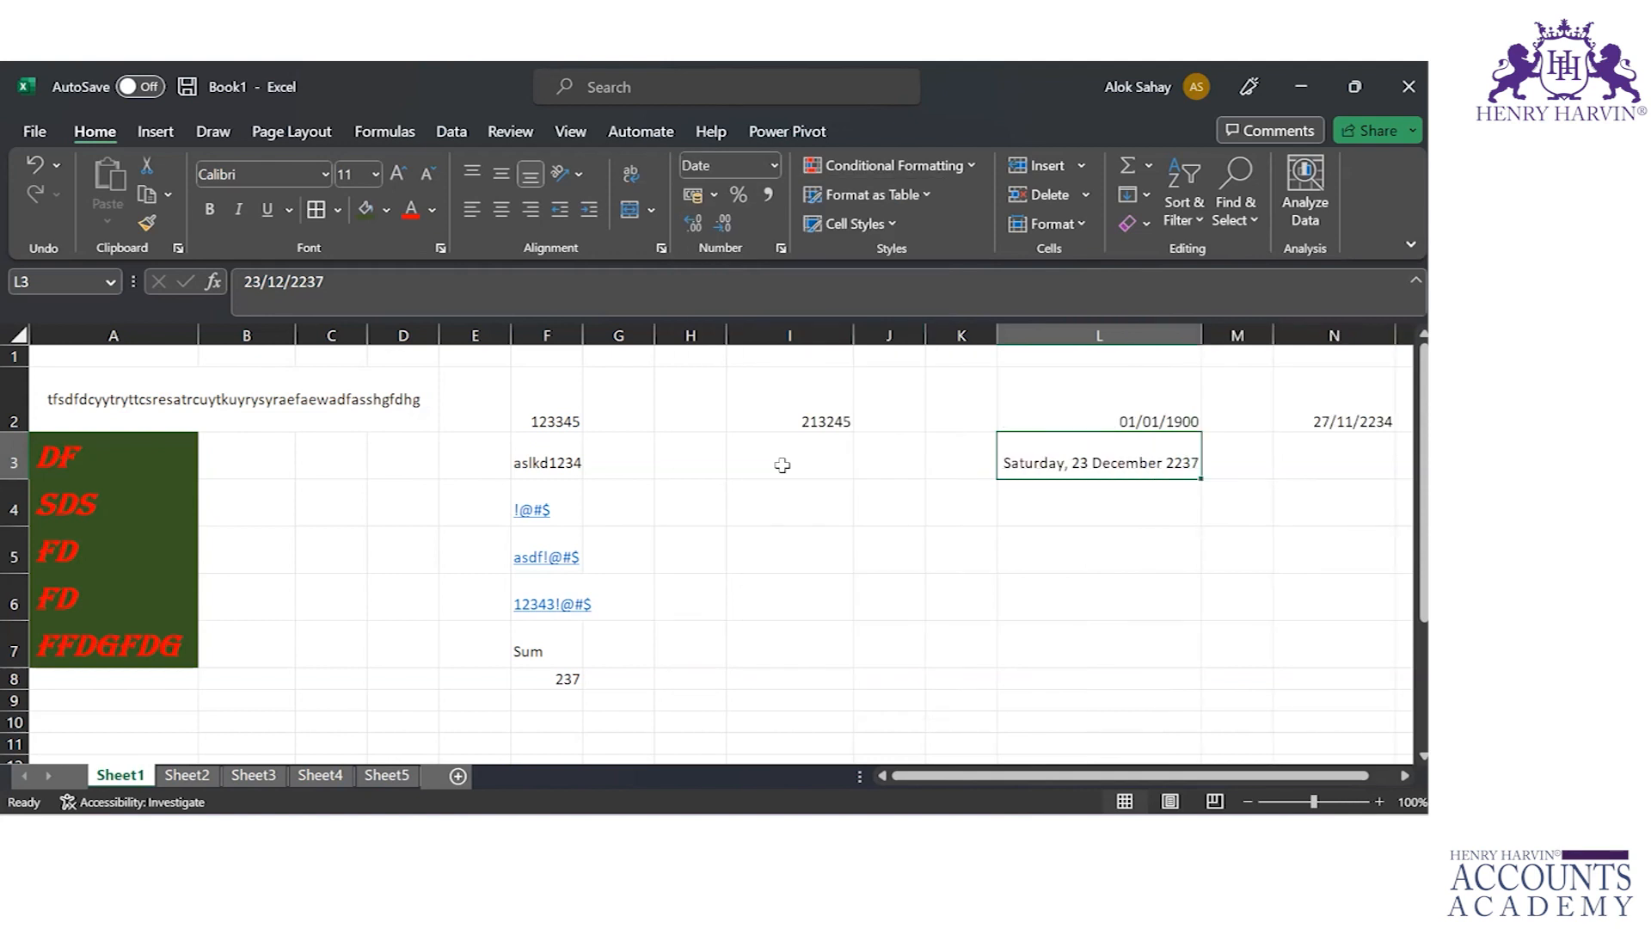
{"action": "left_click", "coordinate": [773, 166]}
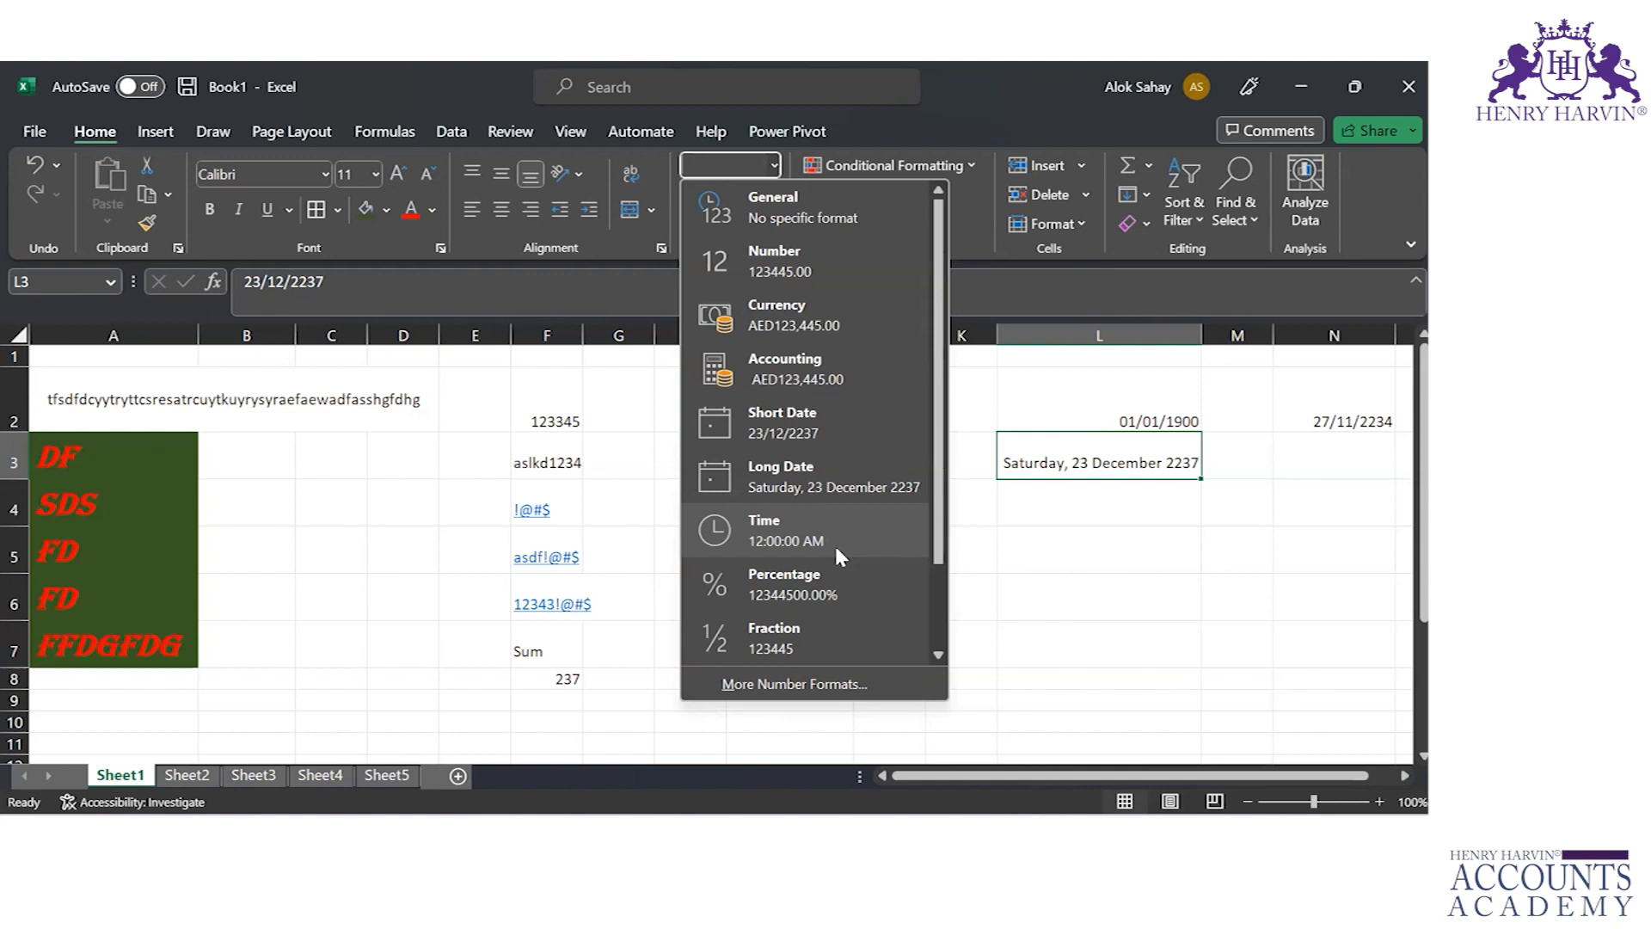
{"action": "left_click", "coordinate": [892, 580]}
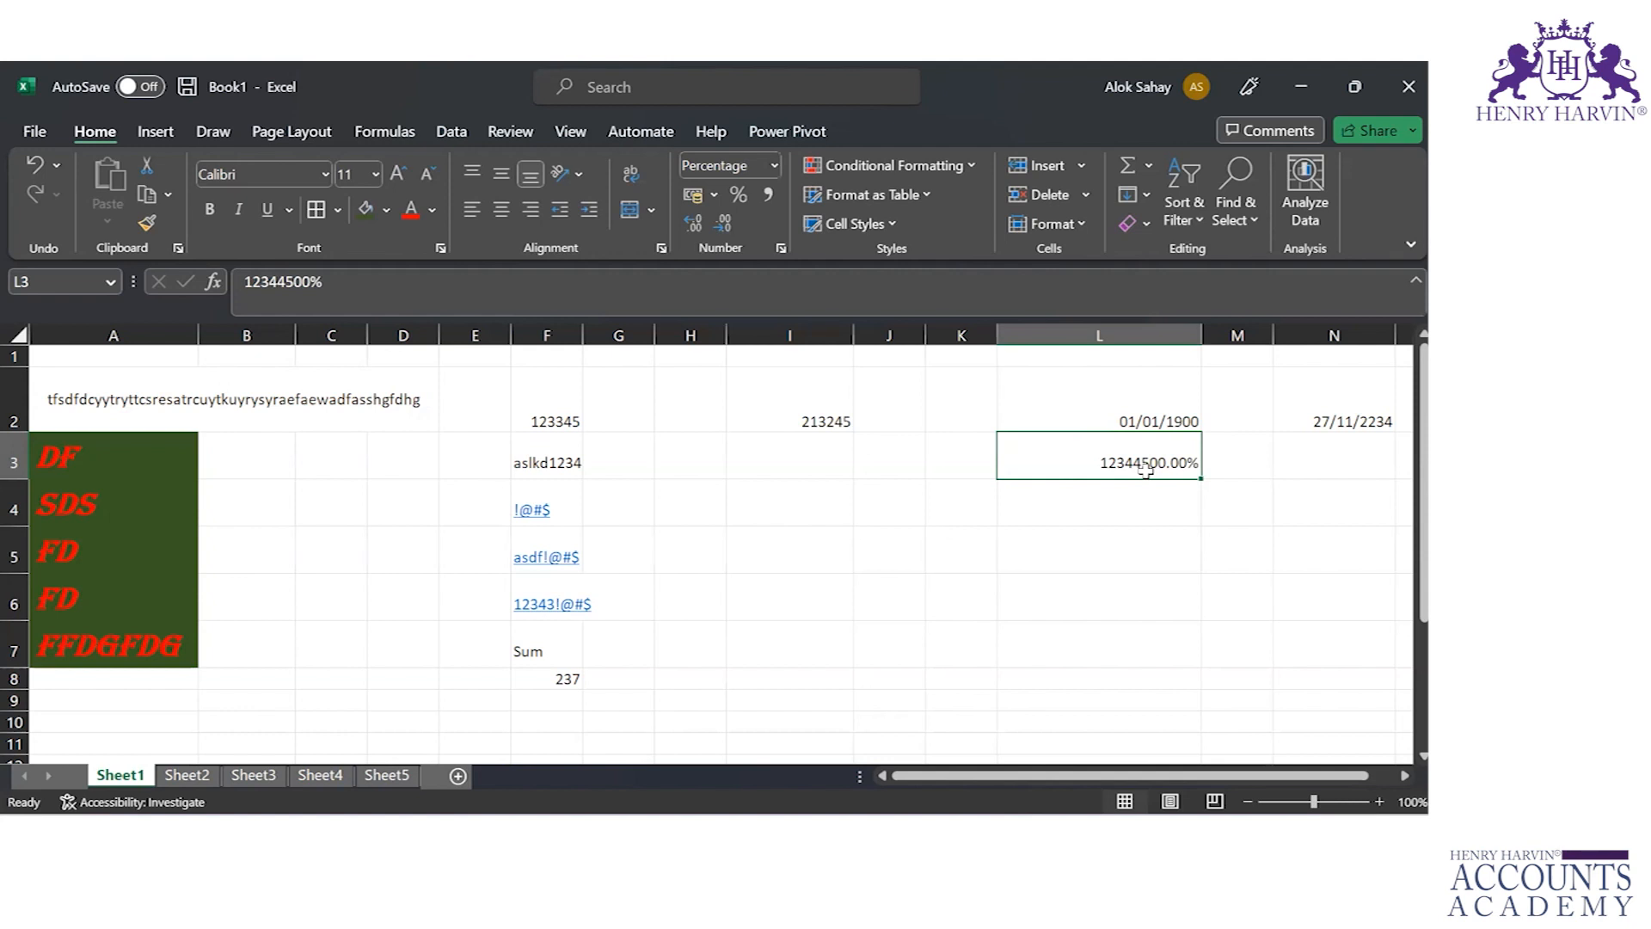
{"action": "left_click", "coordinate": [771, 167]}
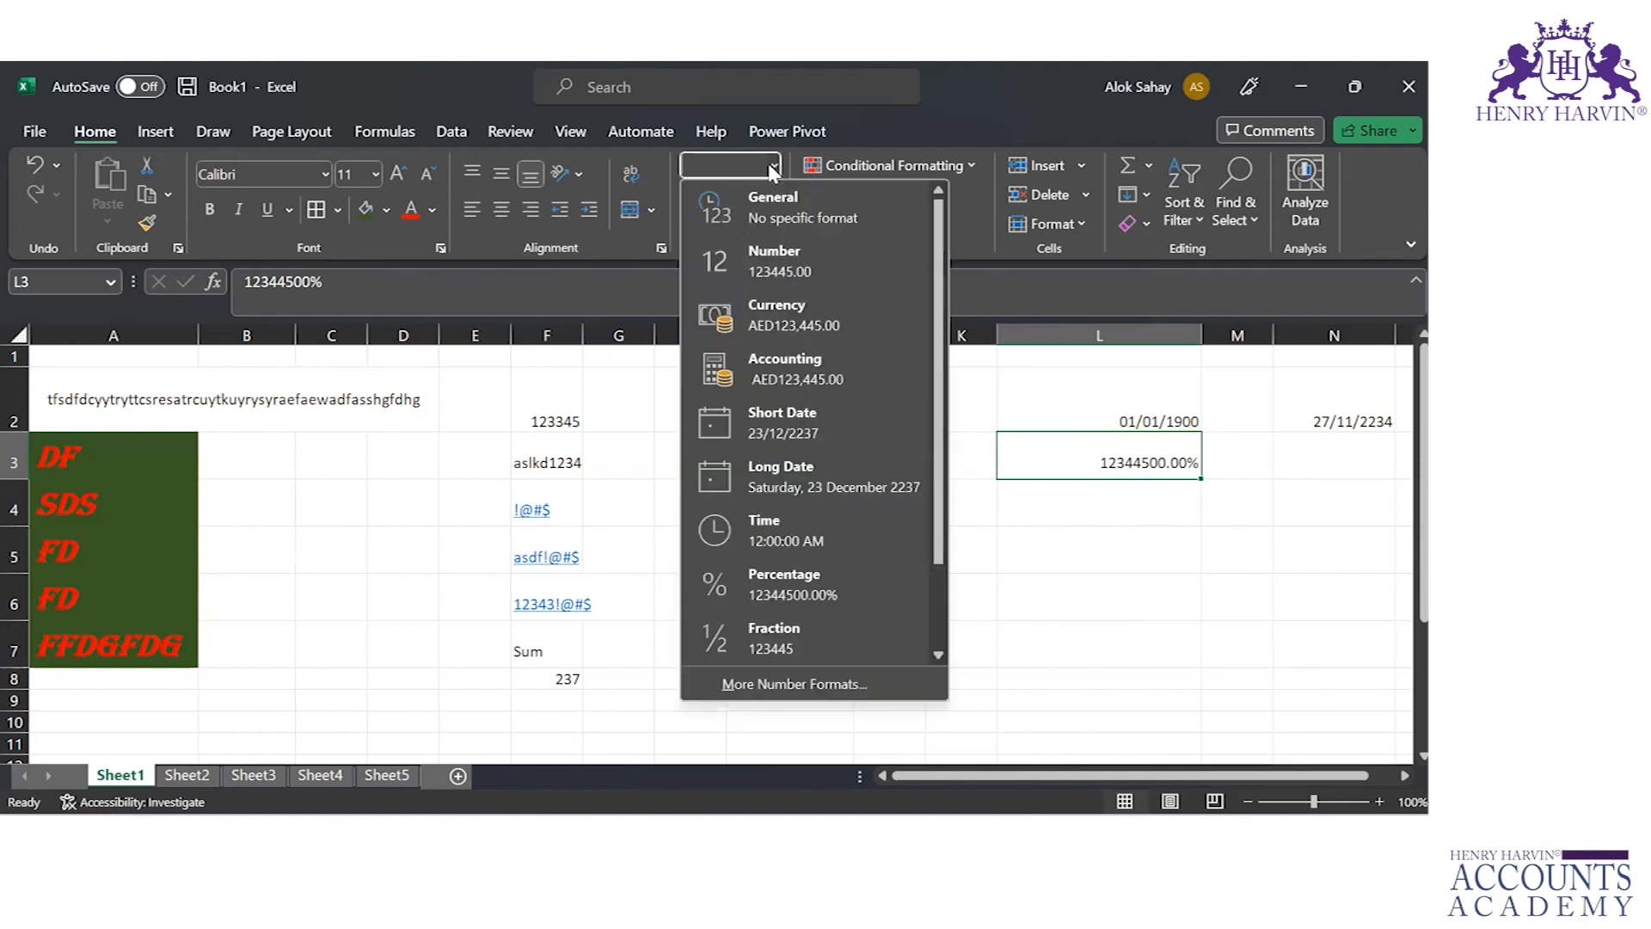
{"action": "left_click", "coordinate": [941, 630]}
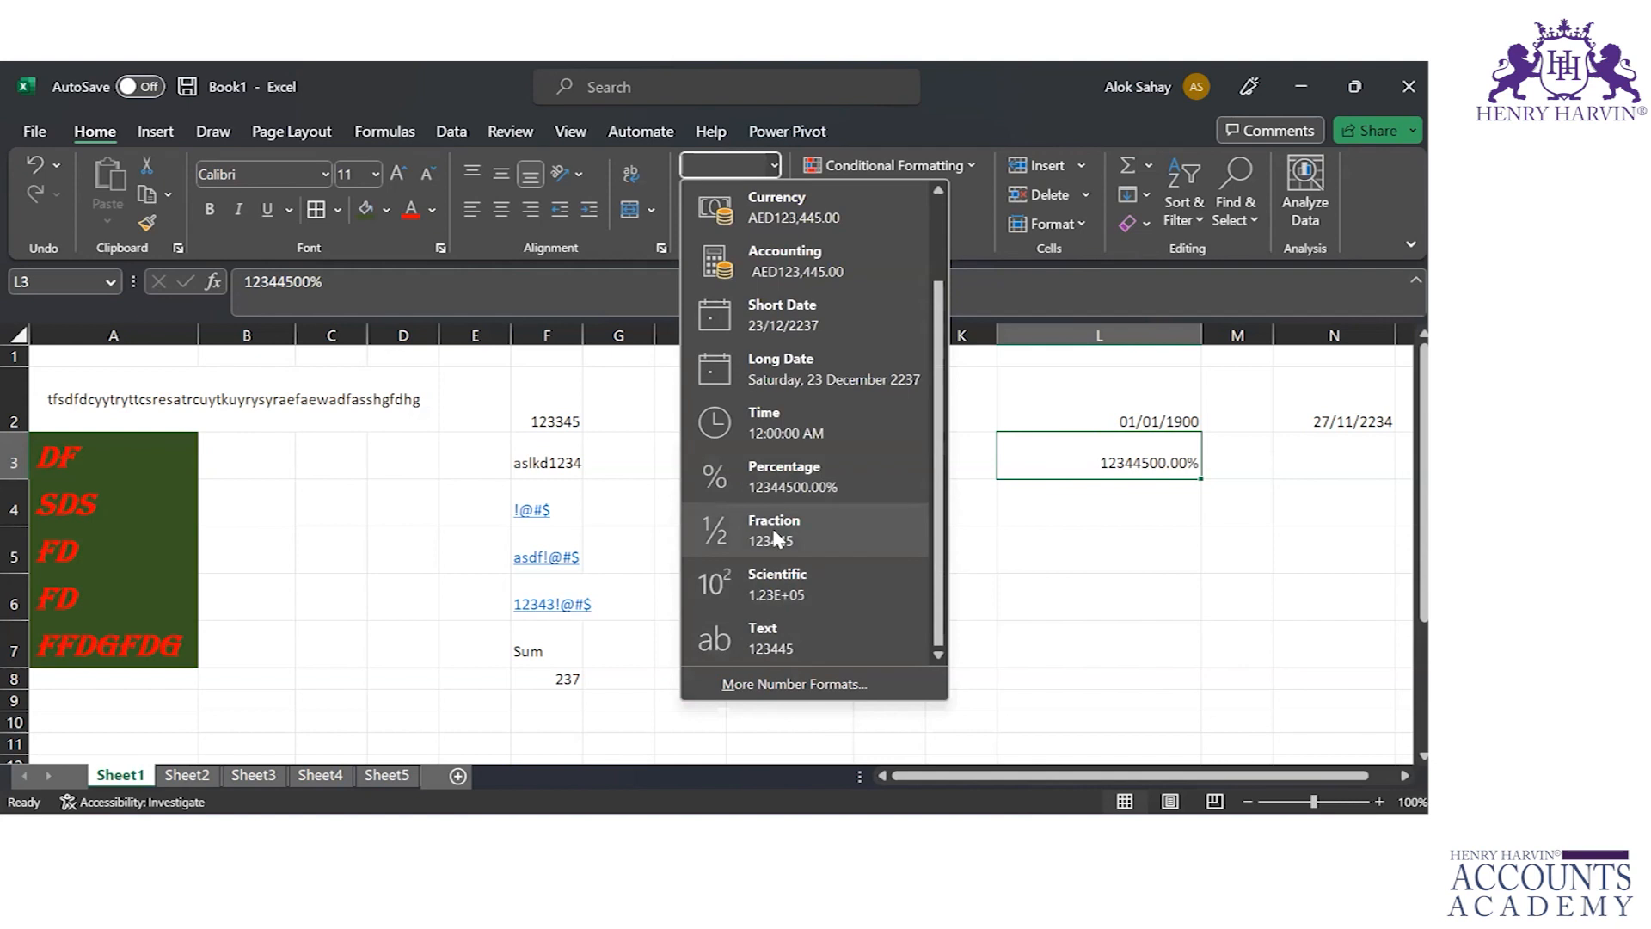
{"action": "left_click", "coordinate": [1151, 499]}
Step: Enter 12.5 in cell L4 and format it as a Fraction
{"action": "left_click", "coordinate": [1151, 499]}
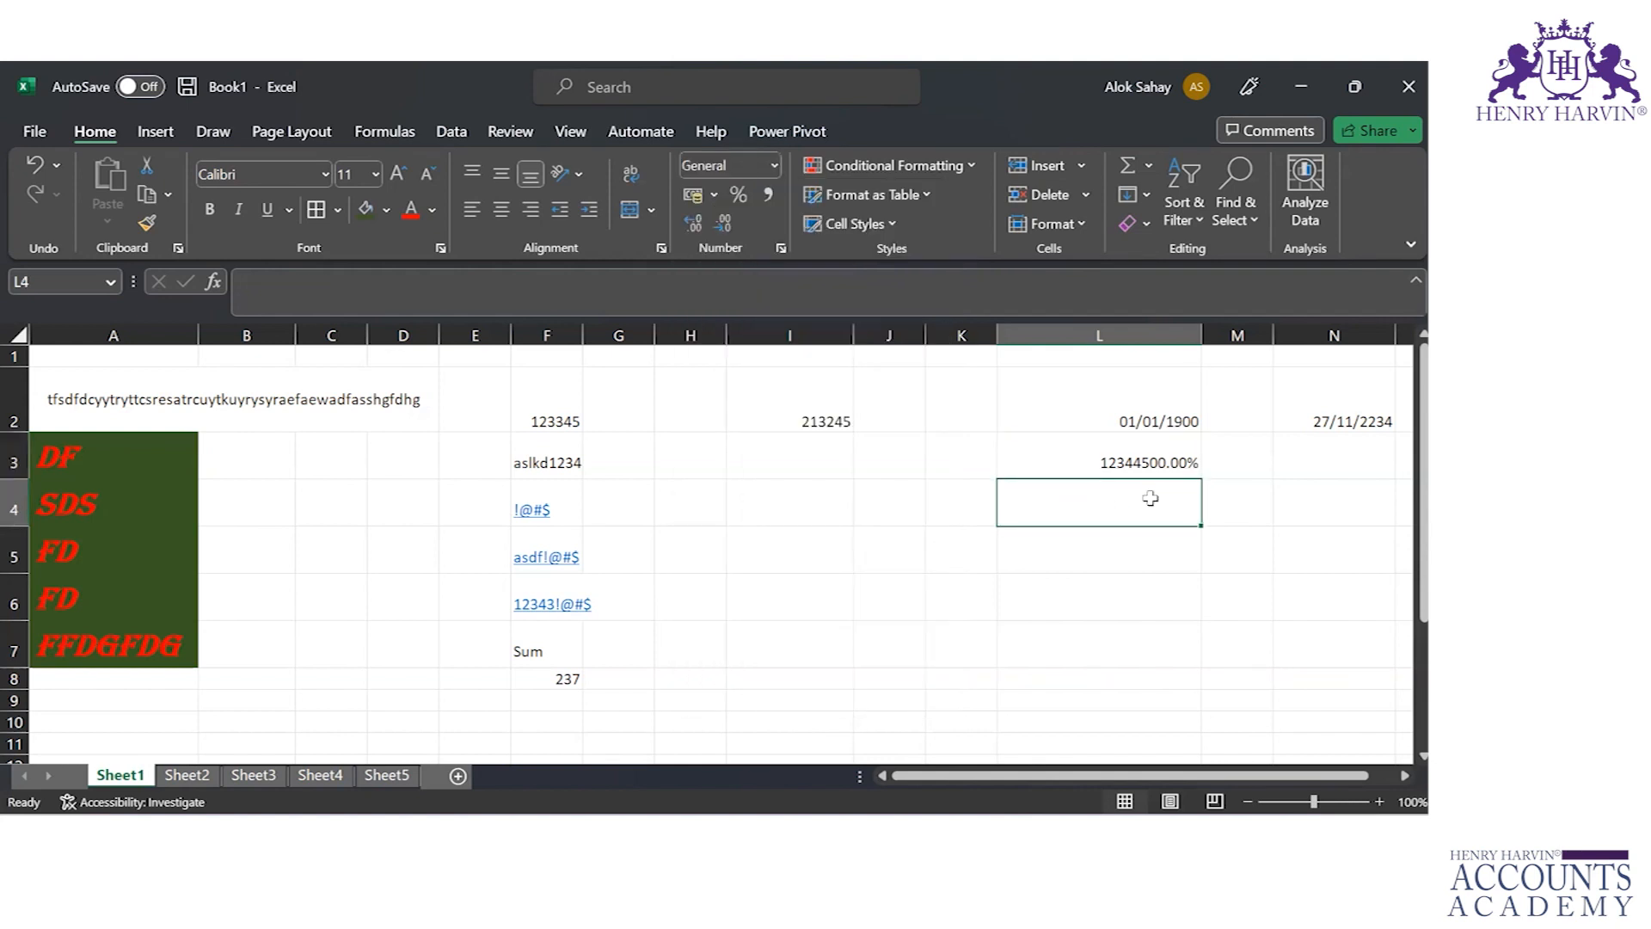
{"action": "type", "text": "12"}
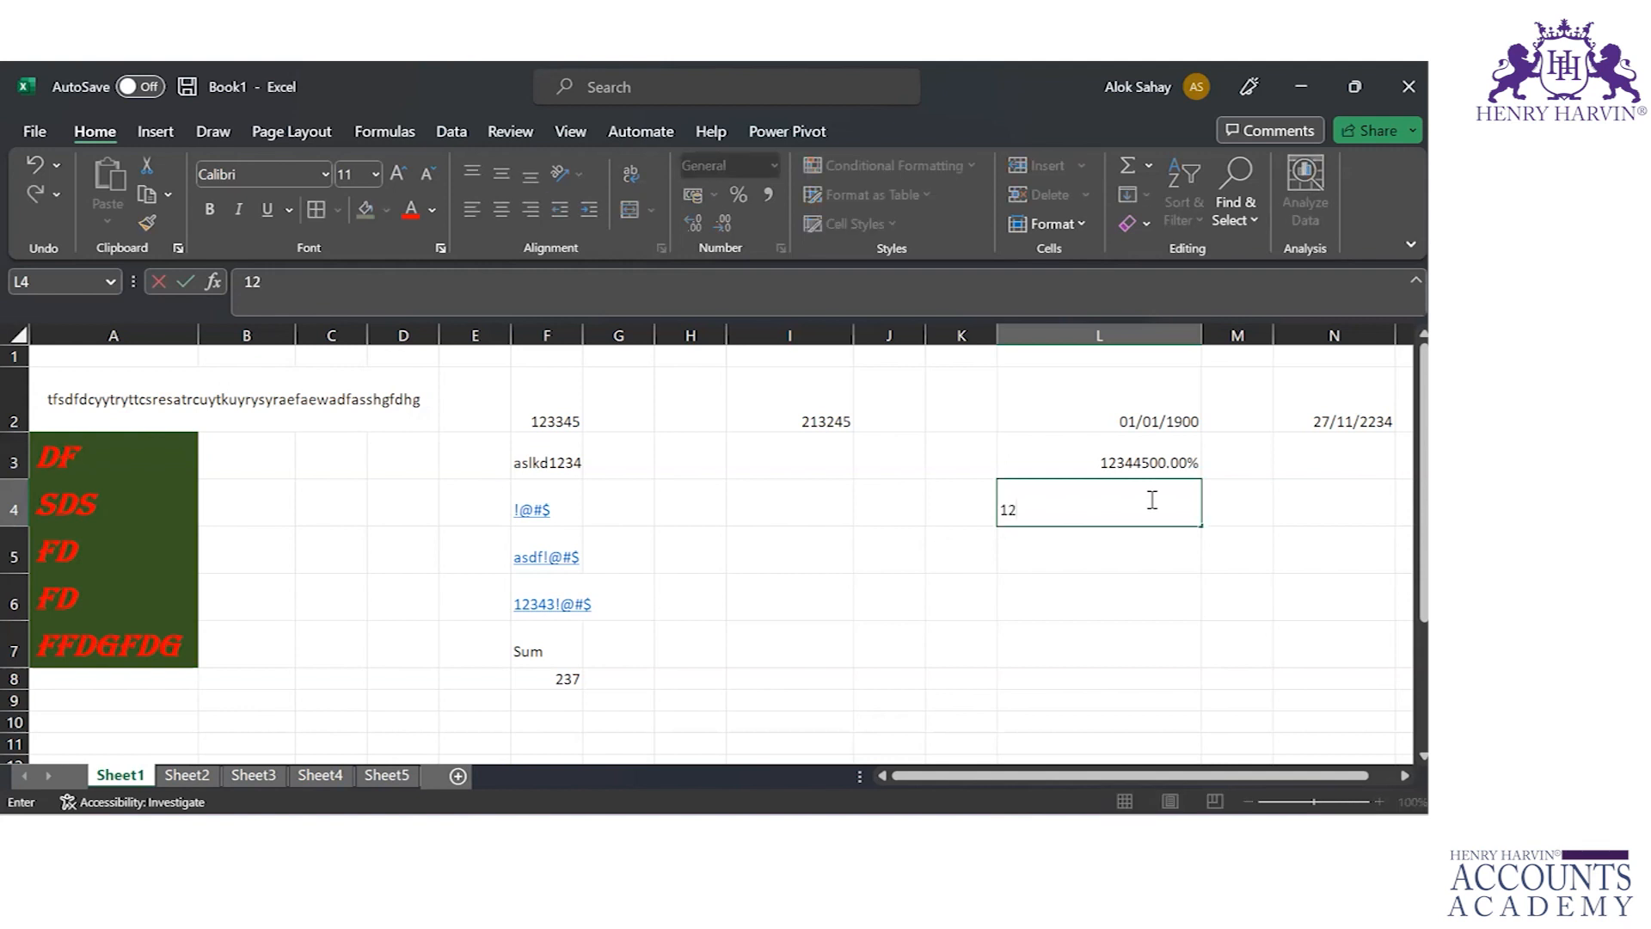
{"action": "type", "text": ".5"}
{"action": "key", "text": "Return"}
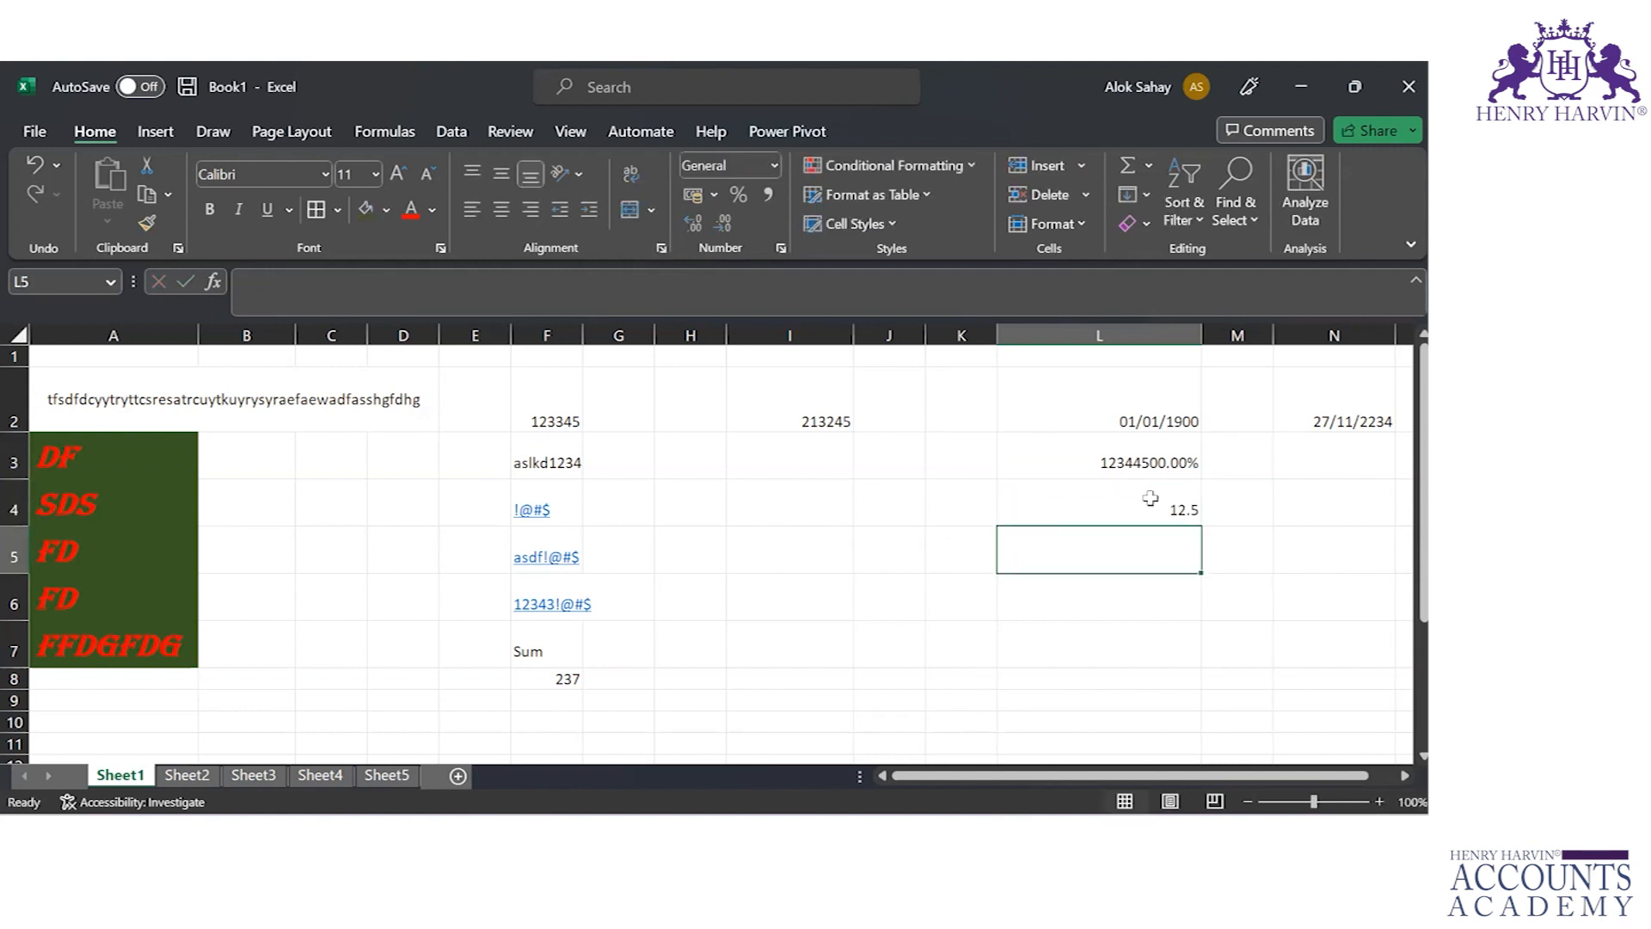
{"action": "left_click", "coordinate": [1151, 499]}
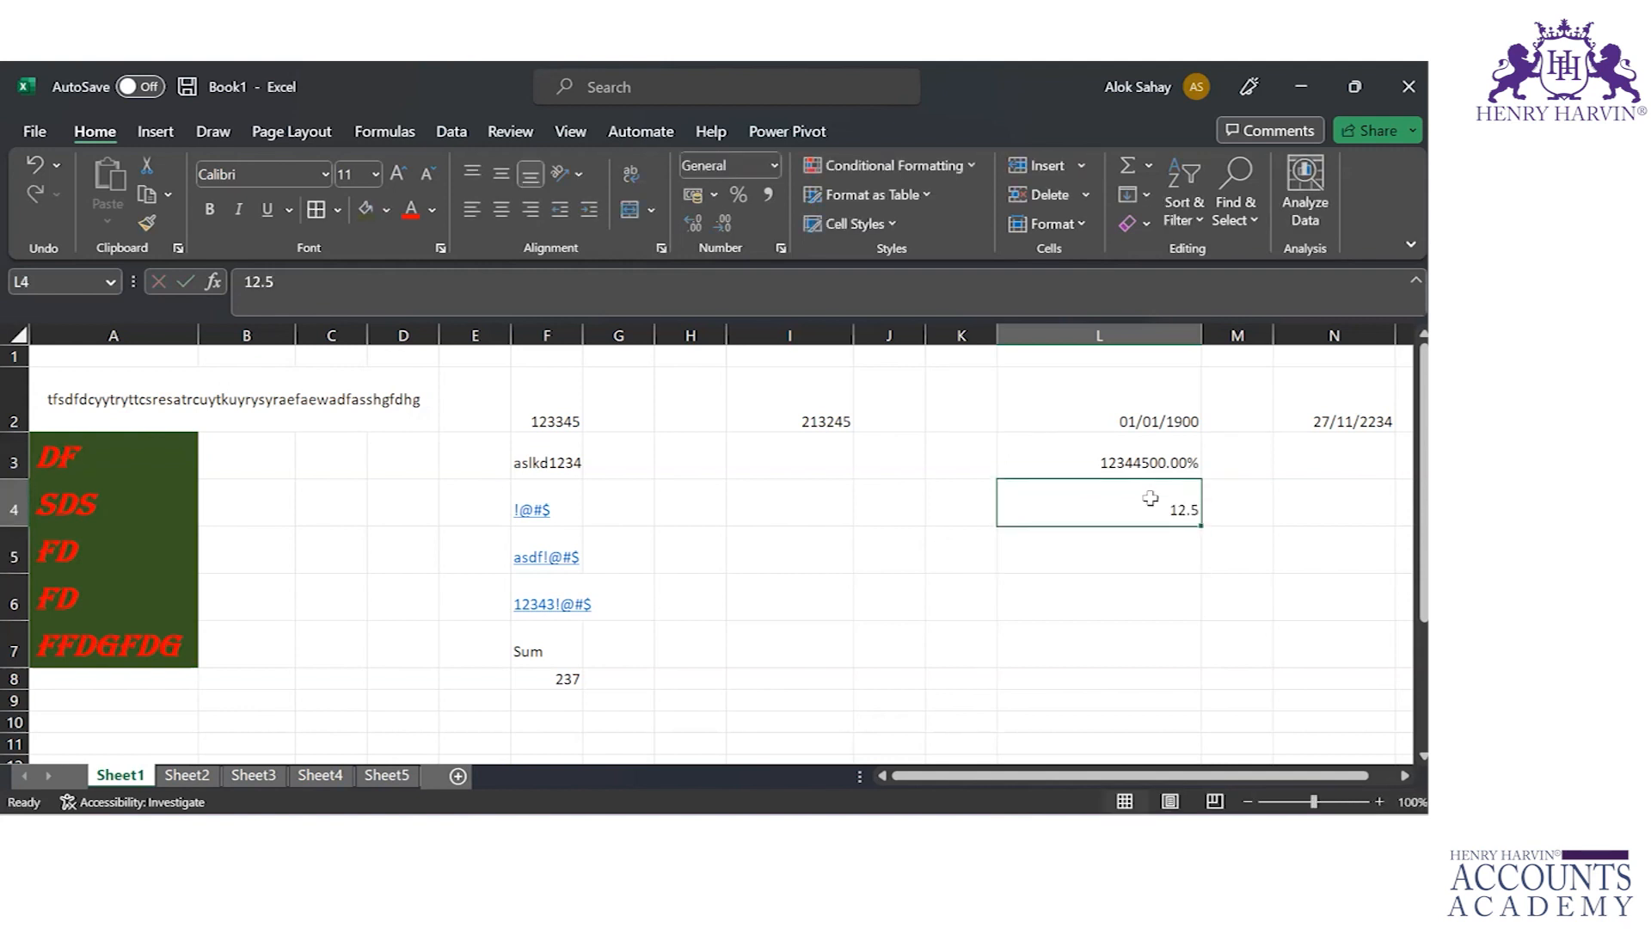
{"action": "left_click", "coordinate": [774, 166]}
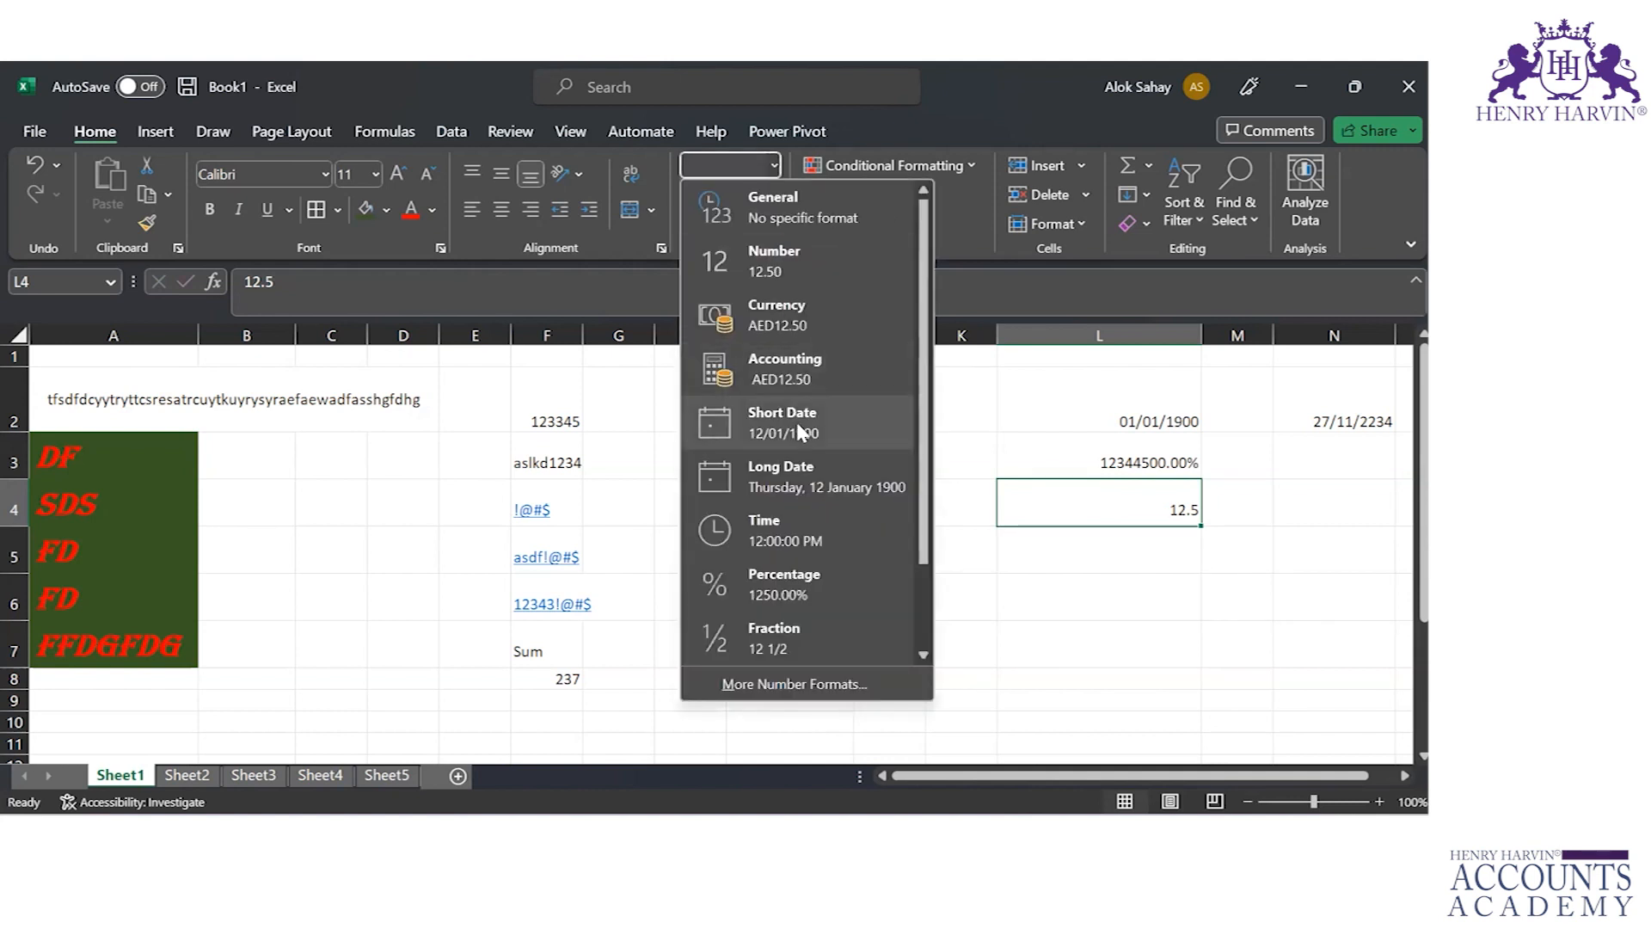
{"action": "left_click", "coordinate": [793, 638]}
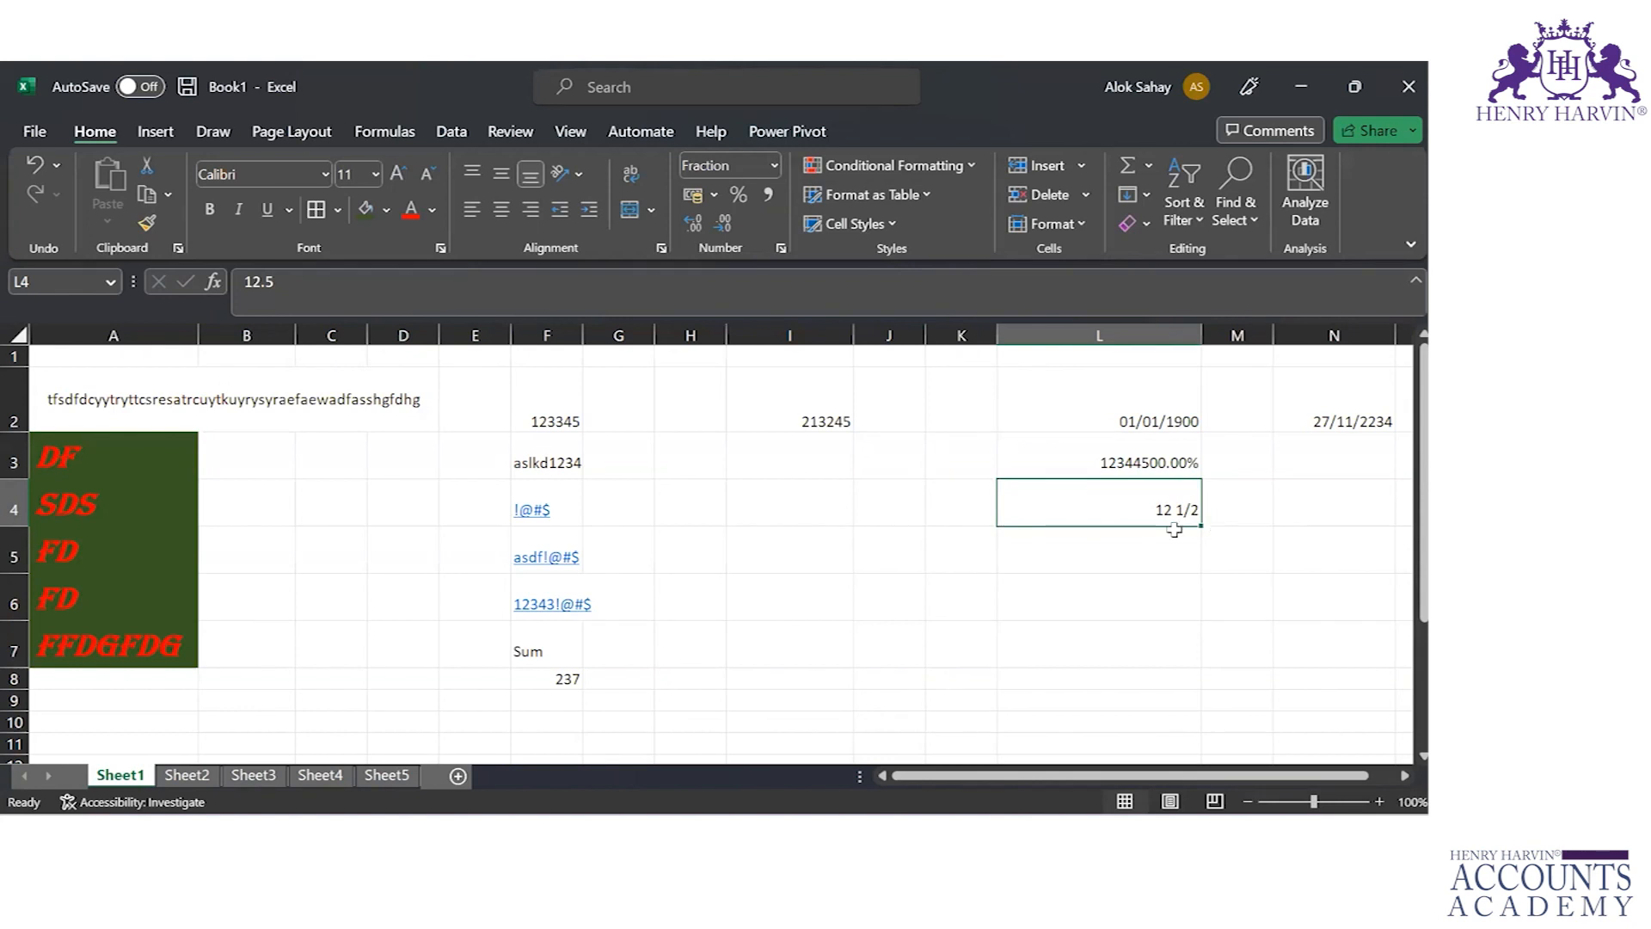
{"action": "left_click", "coordinate": [773, 168]}
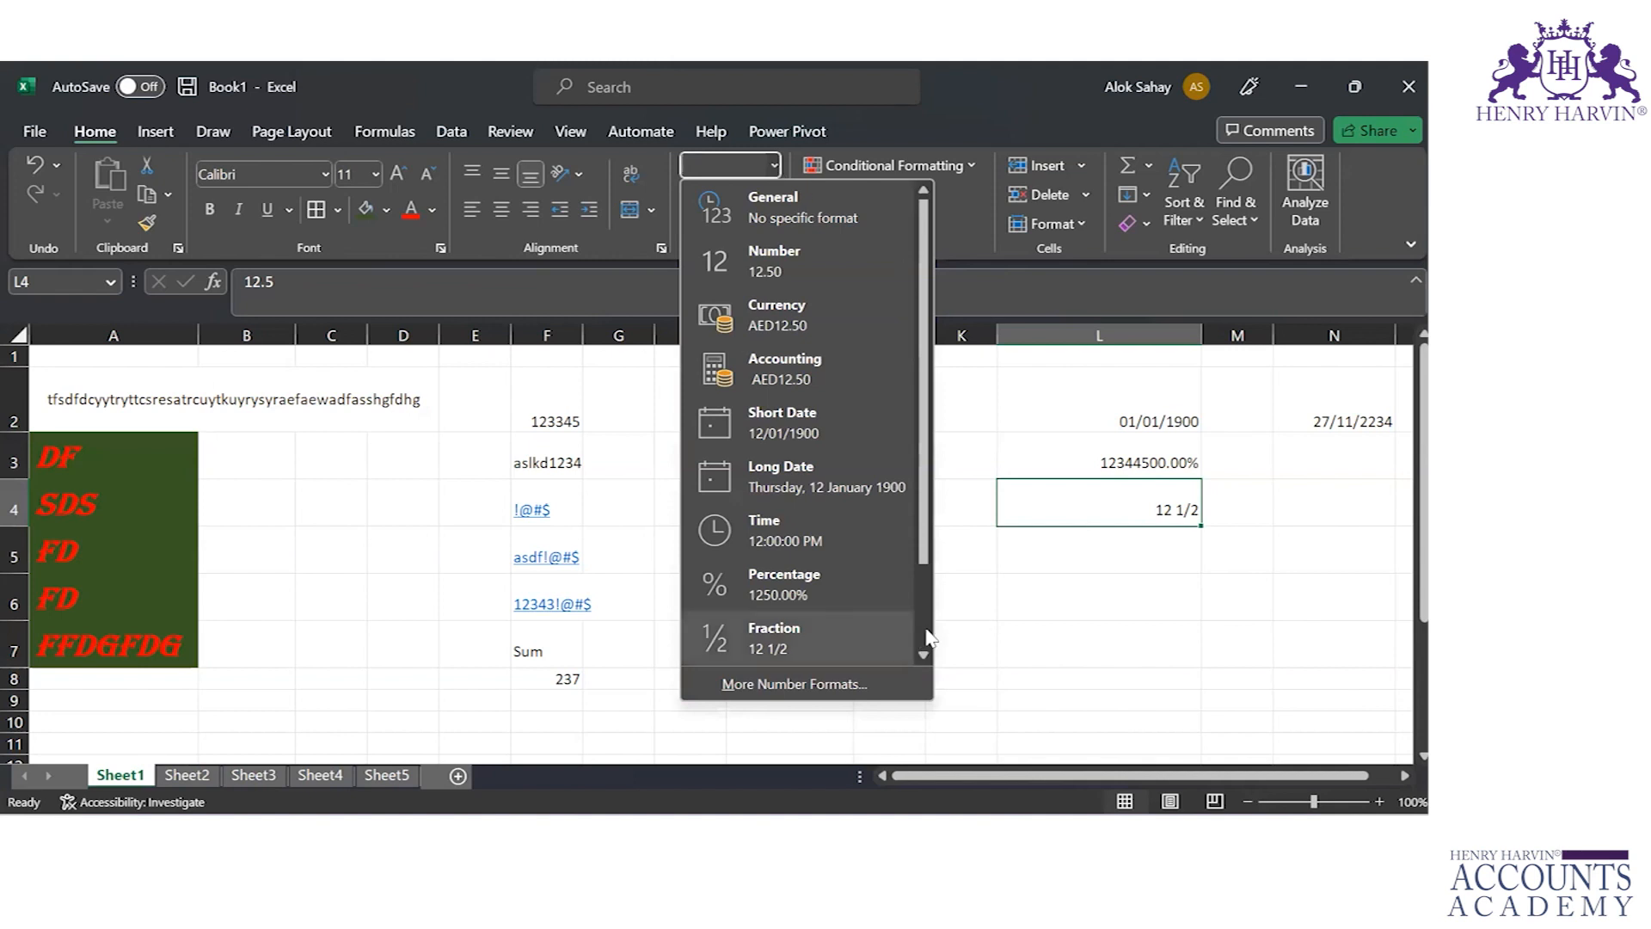
{"action": "scroll", "coordinate": [929, 636], "scroll_direction": "down", "scroll_amount": 1}
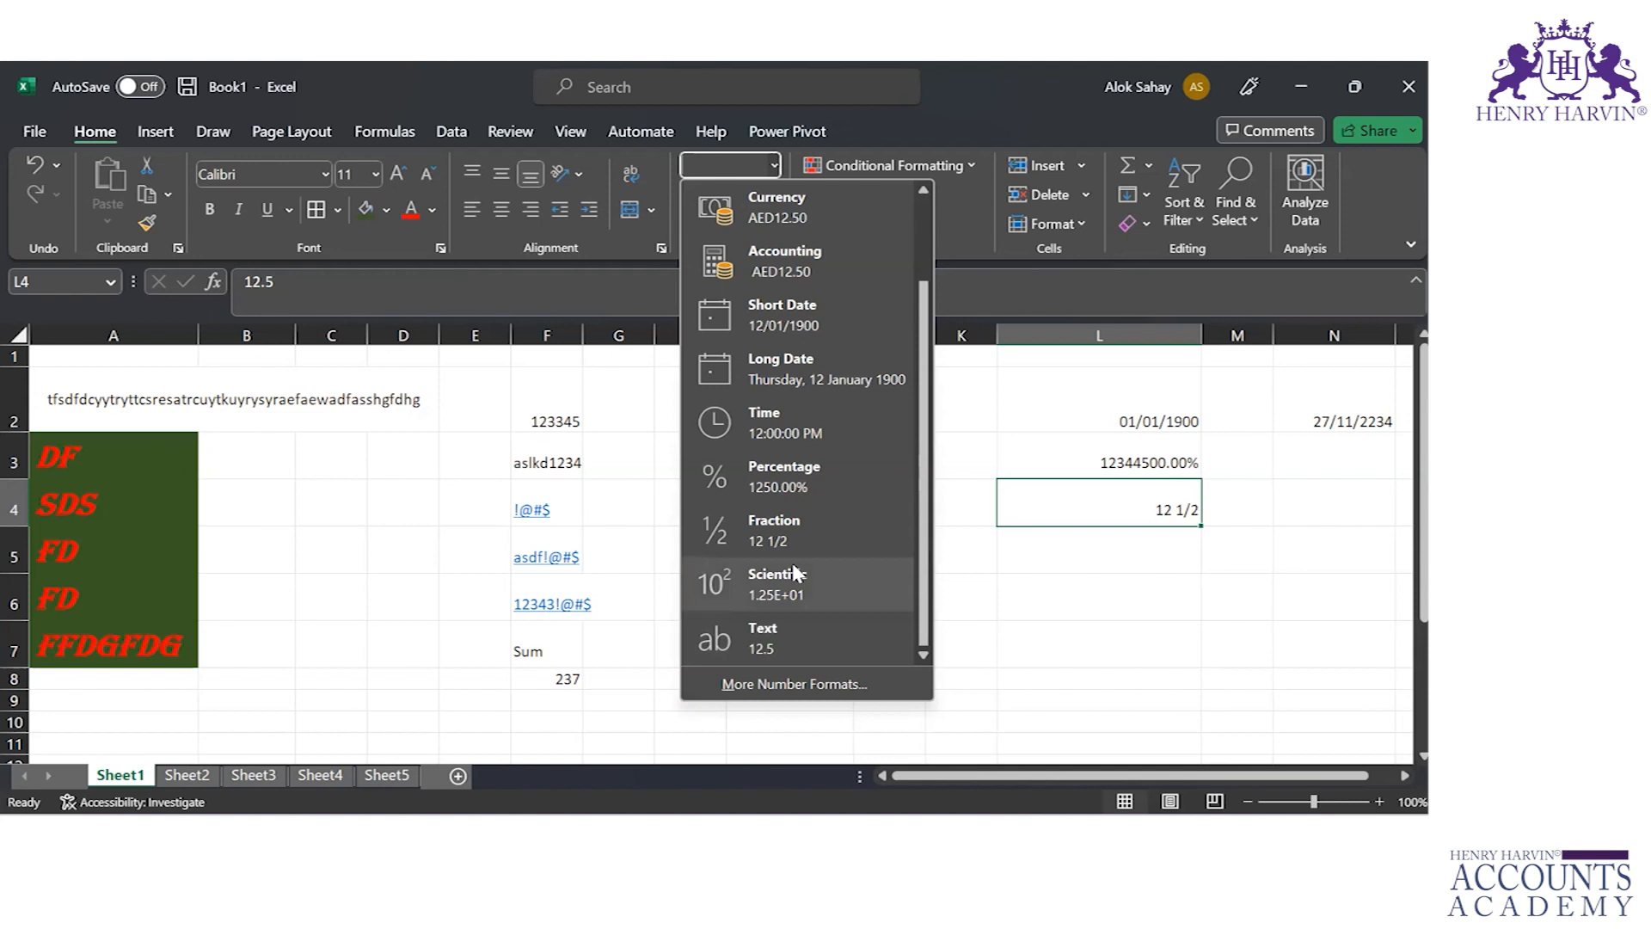
{"action": "left_click", "coordinate": [995, 675]}
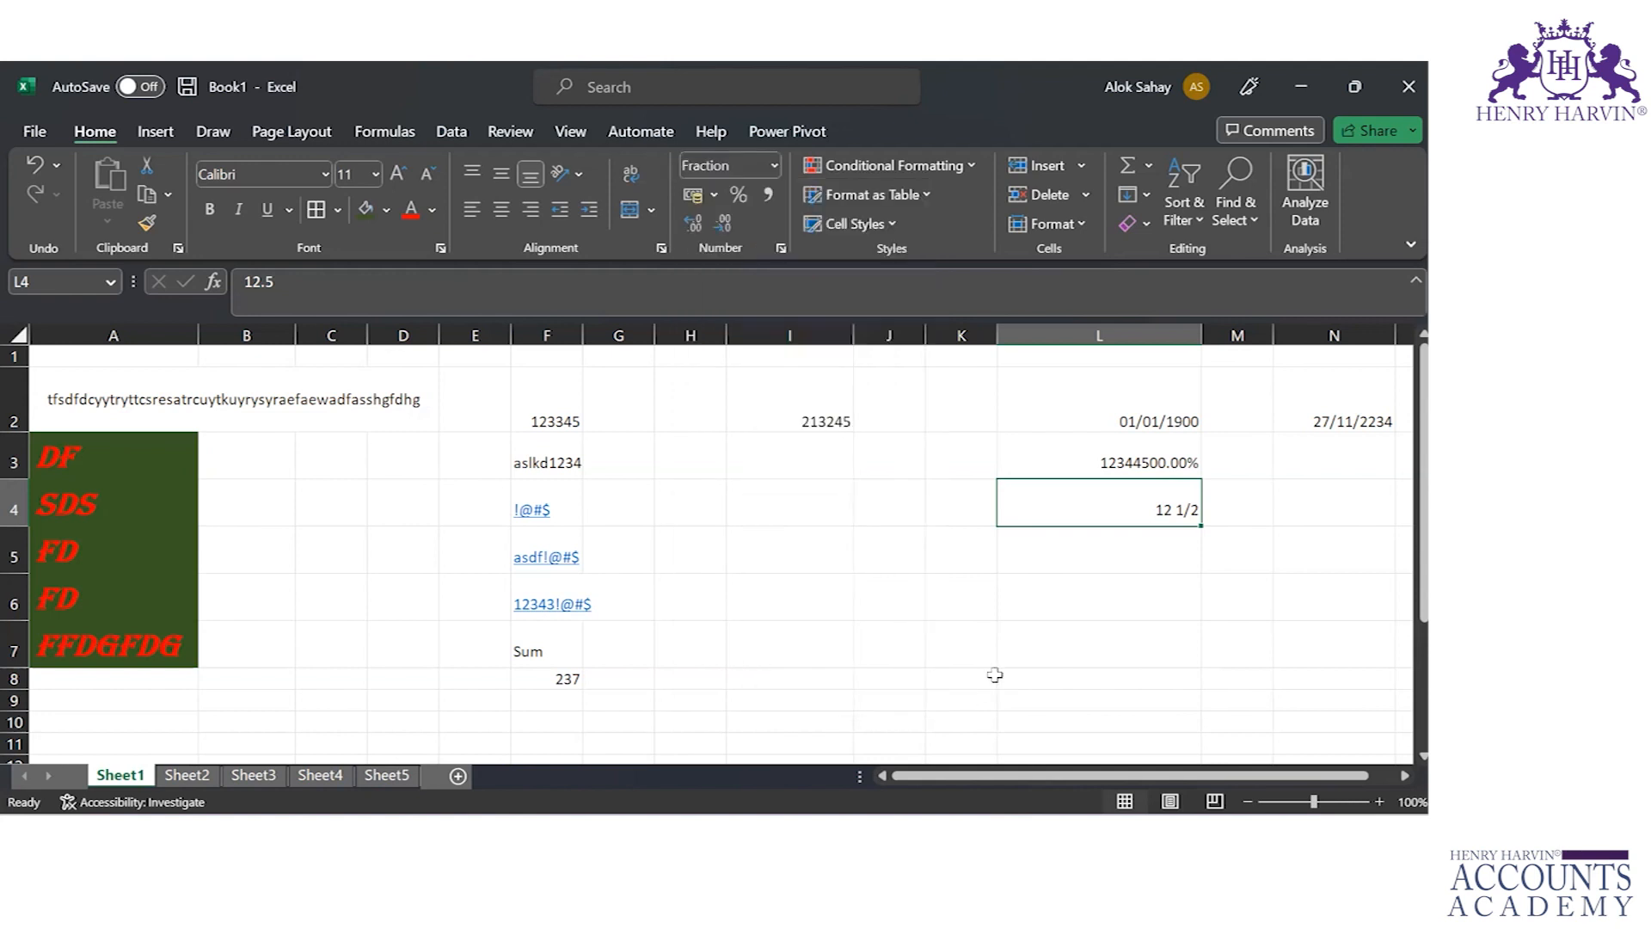
{"action": "left_click", "coordinate": [1062, 544]}
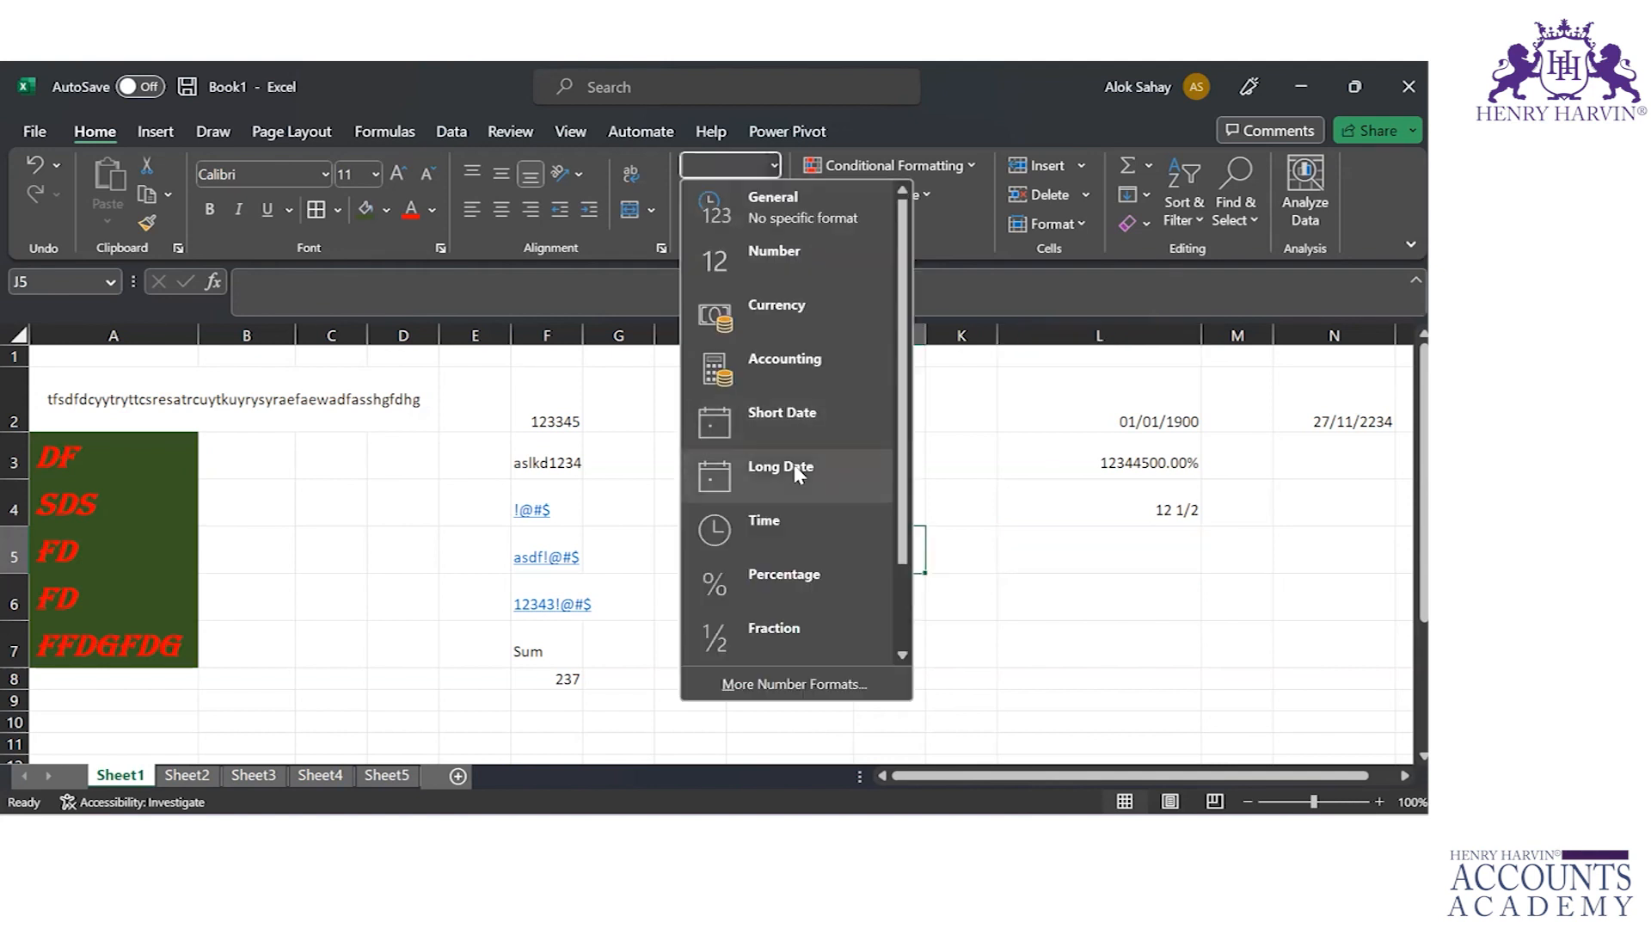
{"action": "left_click", "coordinate": [1029, 504]}
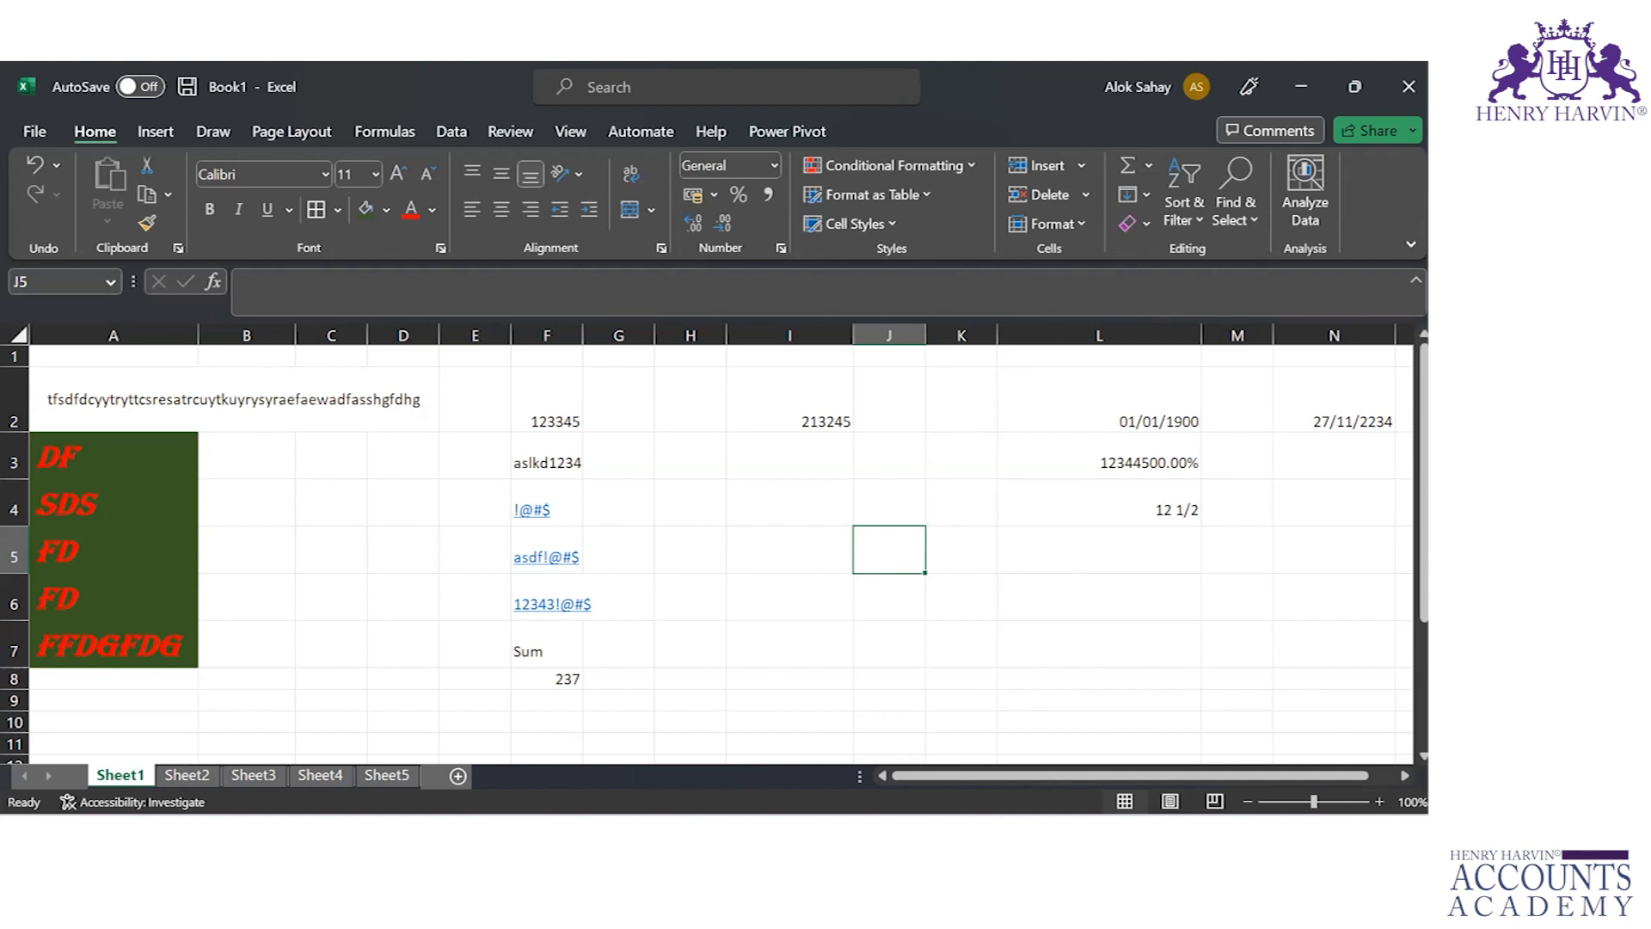
{"action": "key", "text": "alt+Tab"}
{"action": "key", "text": "alt+Tab"}
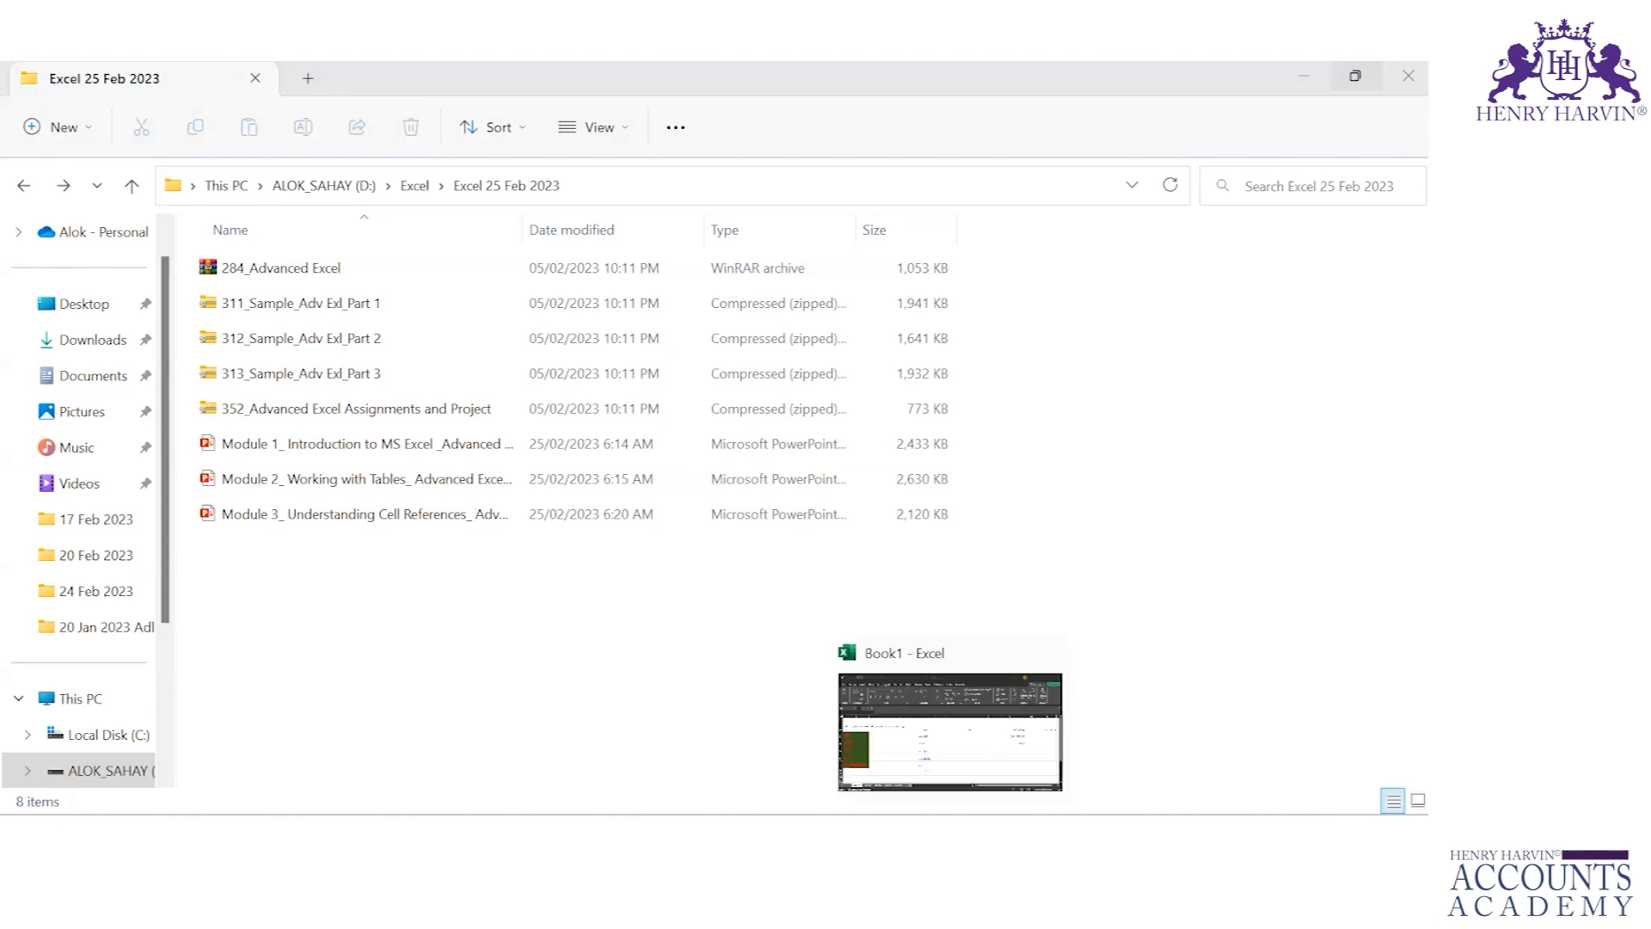
{"action": "left_click", "coordinate": [950, 838]}
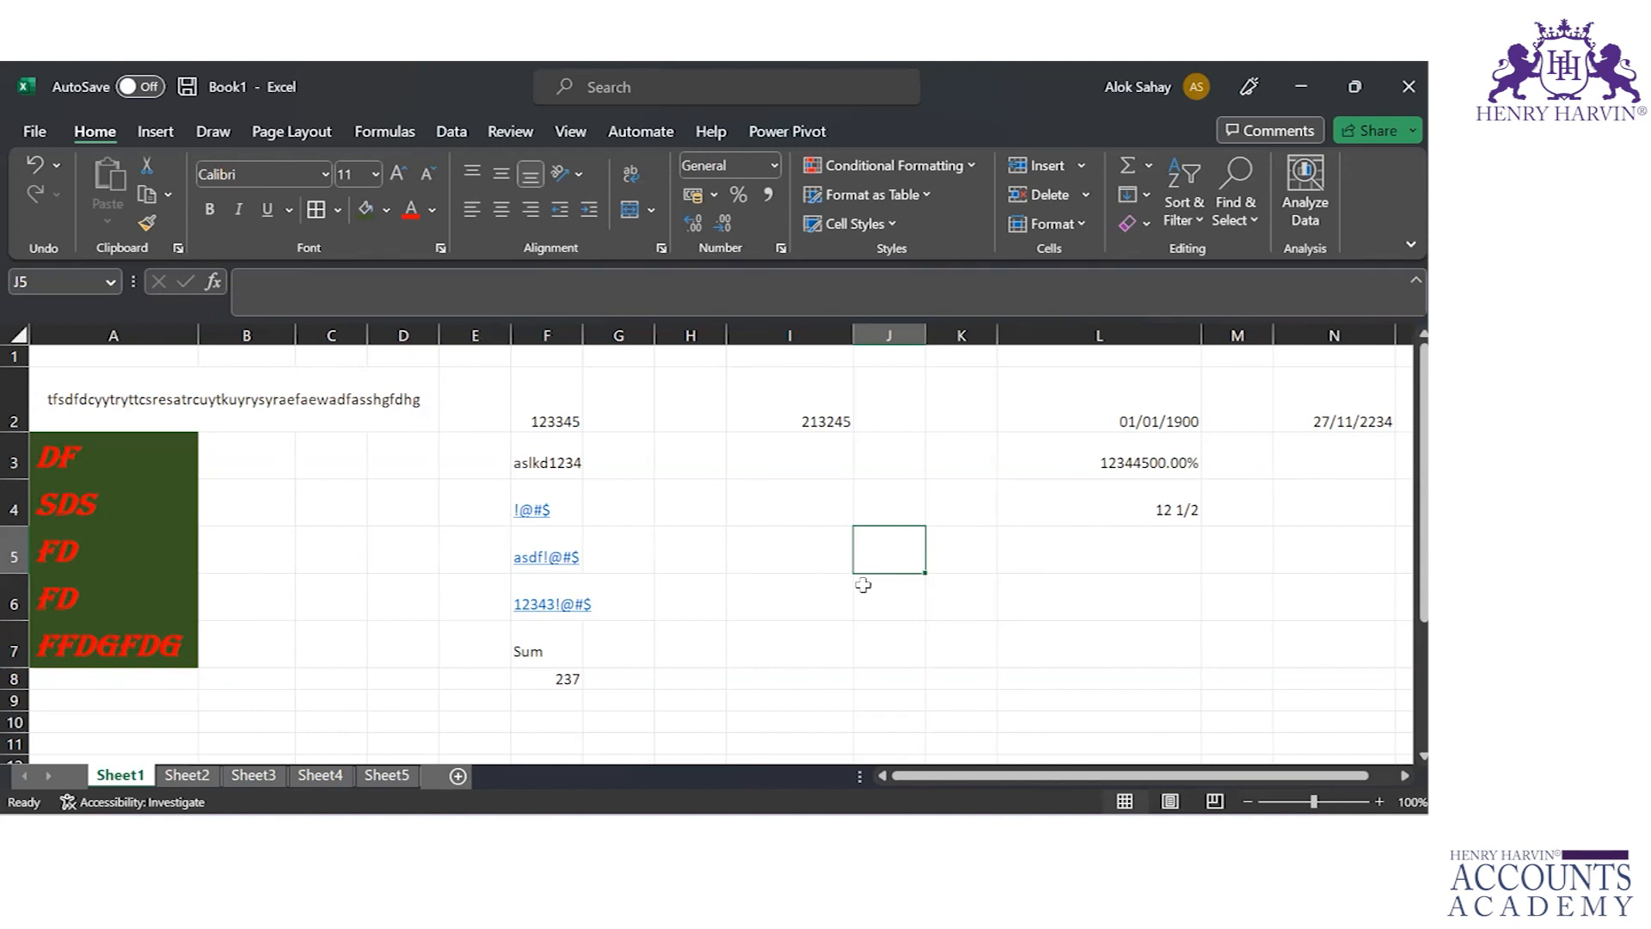
Step: Enter the code HH1234 in cell I5
{"action": "key", "text": "Left"}
{"action": "type", "text": "HH"}
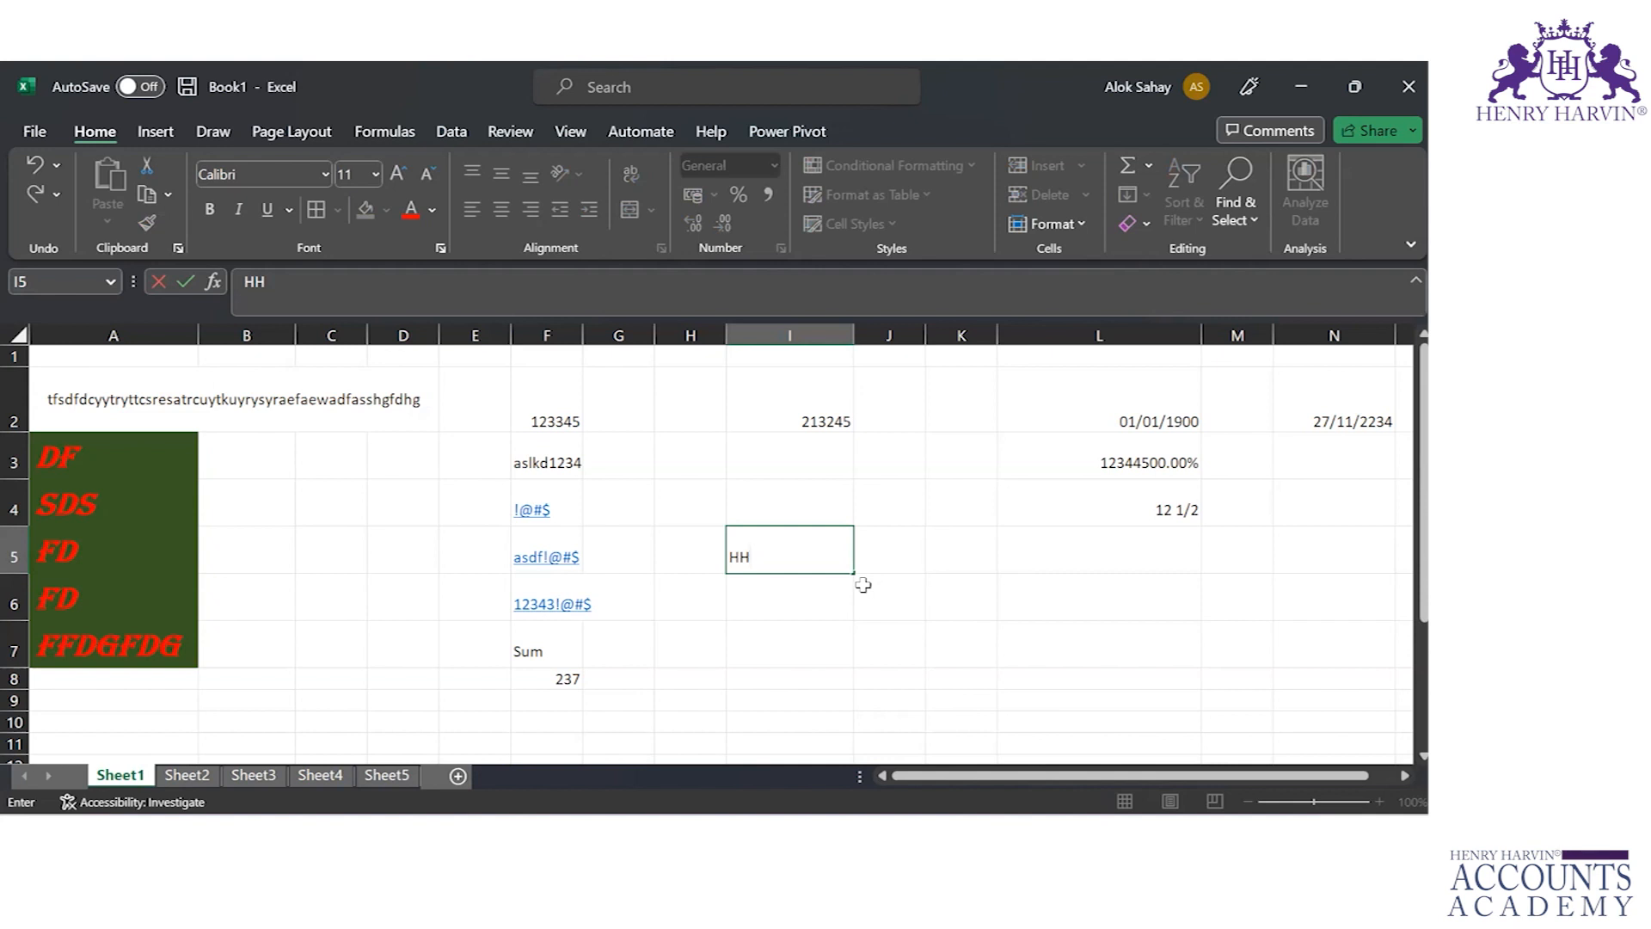
{"action": "type", "text": "123"}
{"action": "type", "text": "4"}
{"action": "key", "text": "Return"}
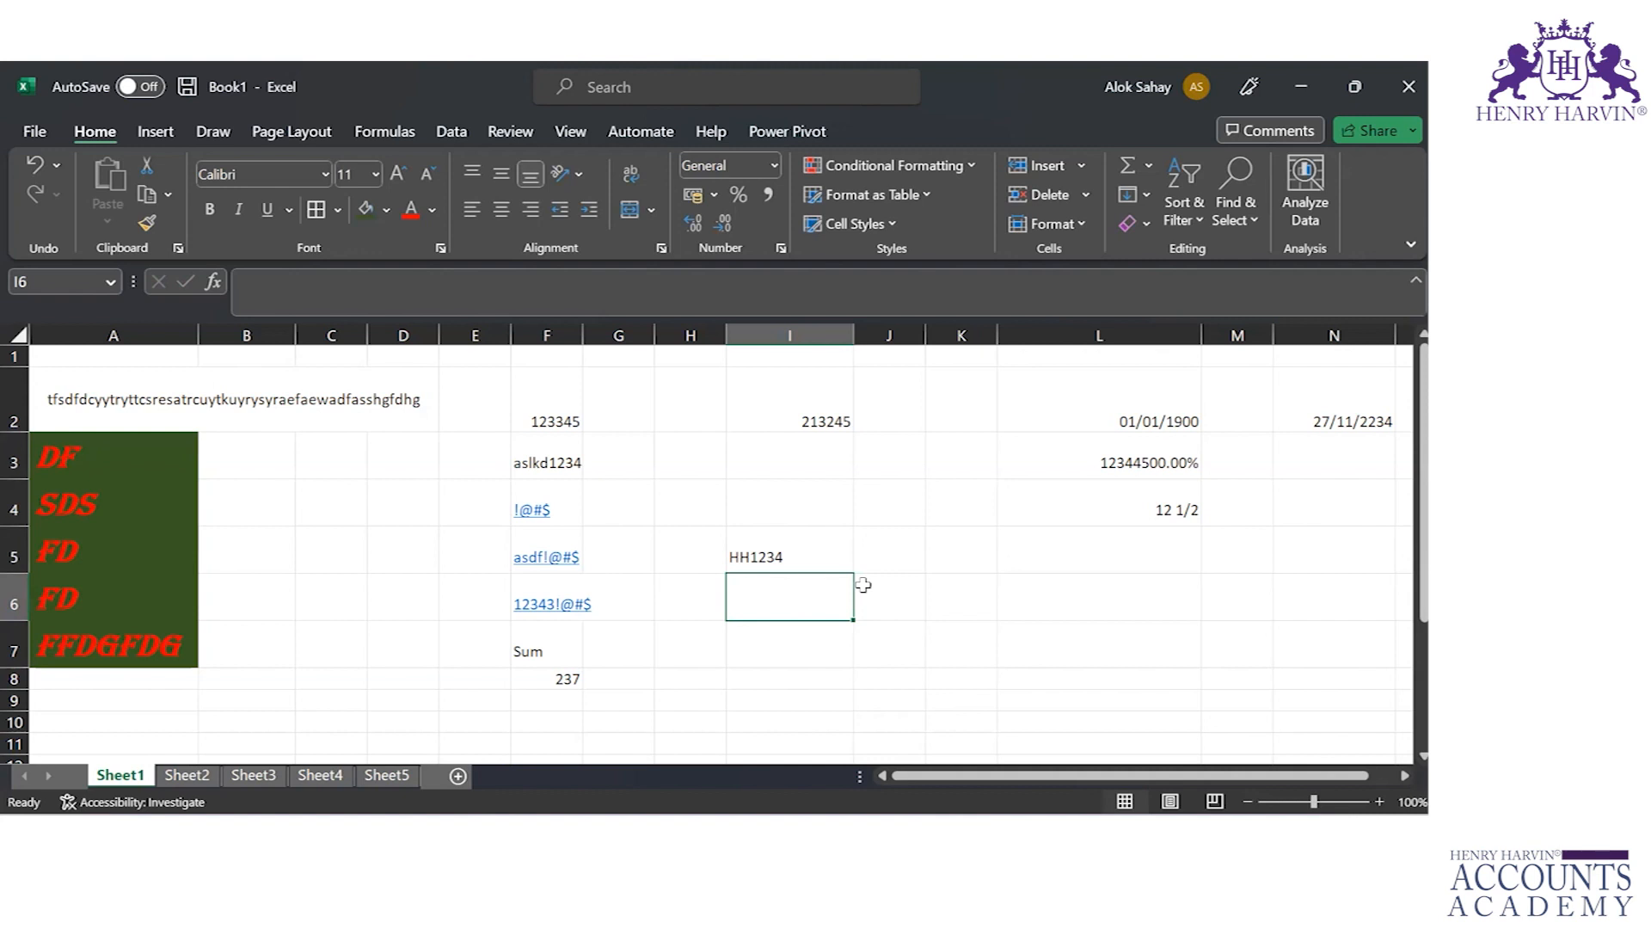
Step: Enter the numbers 1, 23 and 344 in cells I6 to I8
{"action": "type", "text": "1"}
{"action": "key", "text": "Return"}
{"action": "type", "text": "23"}
{"action": "key", "text": "Return"}
{"action": "type", "text": "344"}
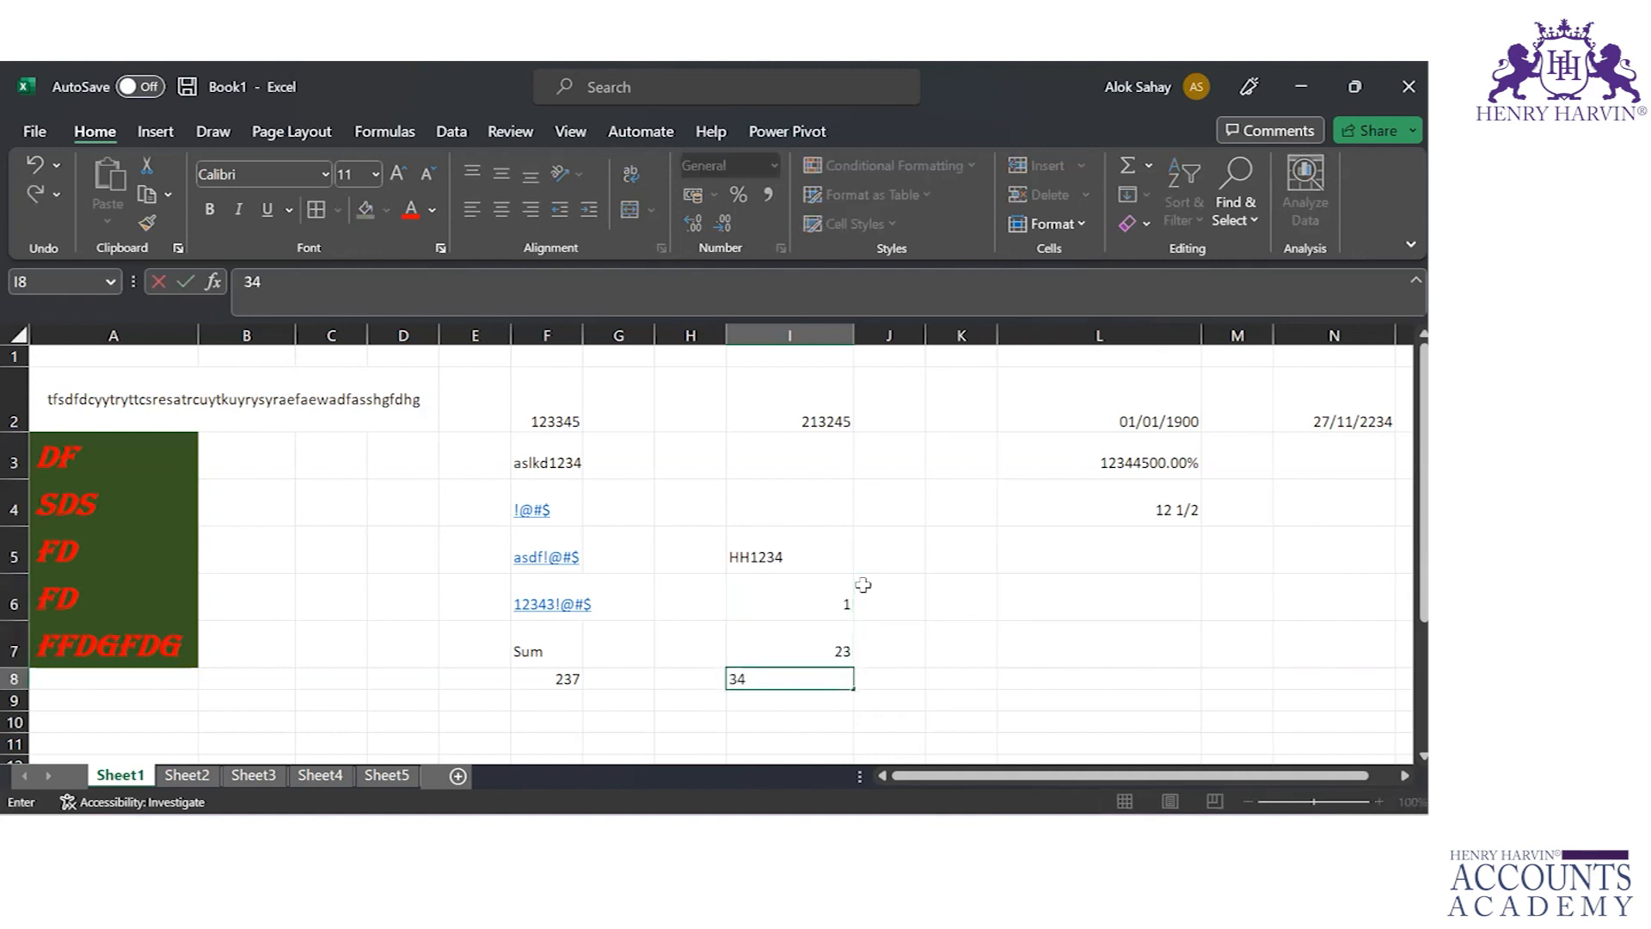
{"action": "key", "text": "Return"}
Step: Edit the number in cell I6 into the code HH0001
{"action": "key", "text": "Up"}
{"action": "key", "text": "Up"}
{"action": "key", "text": "Up"}
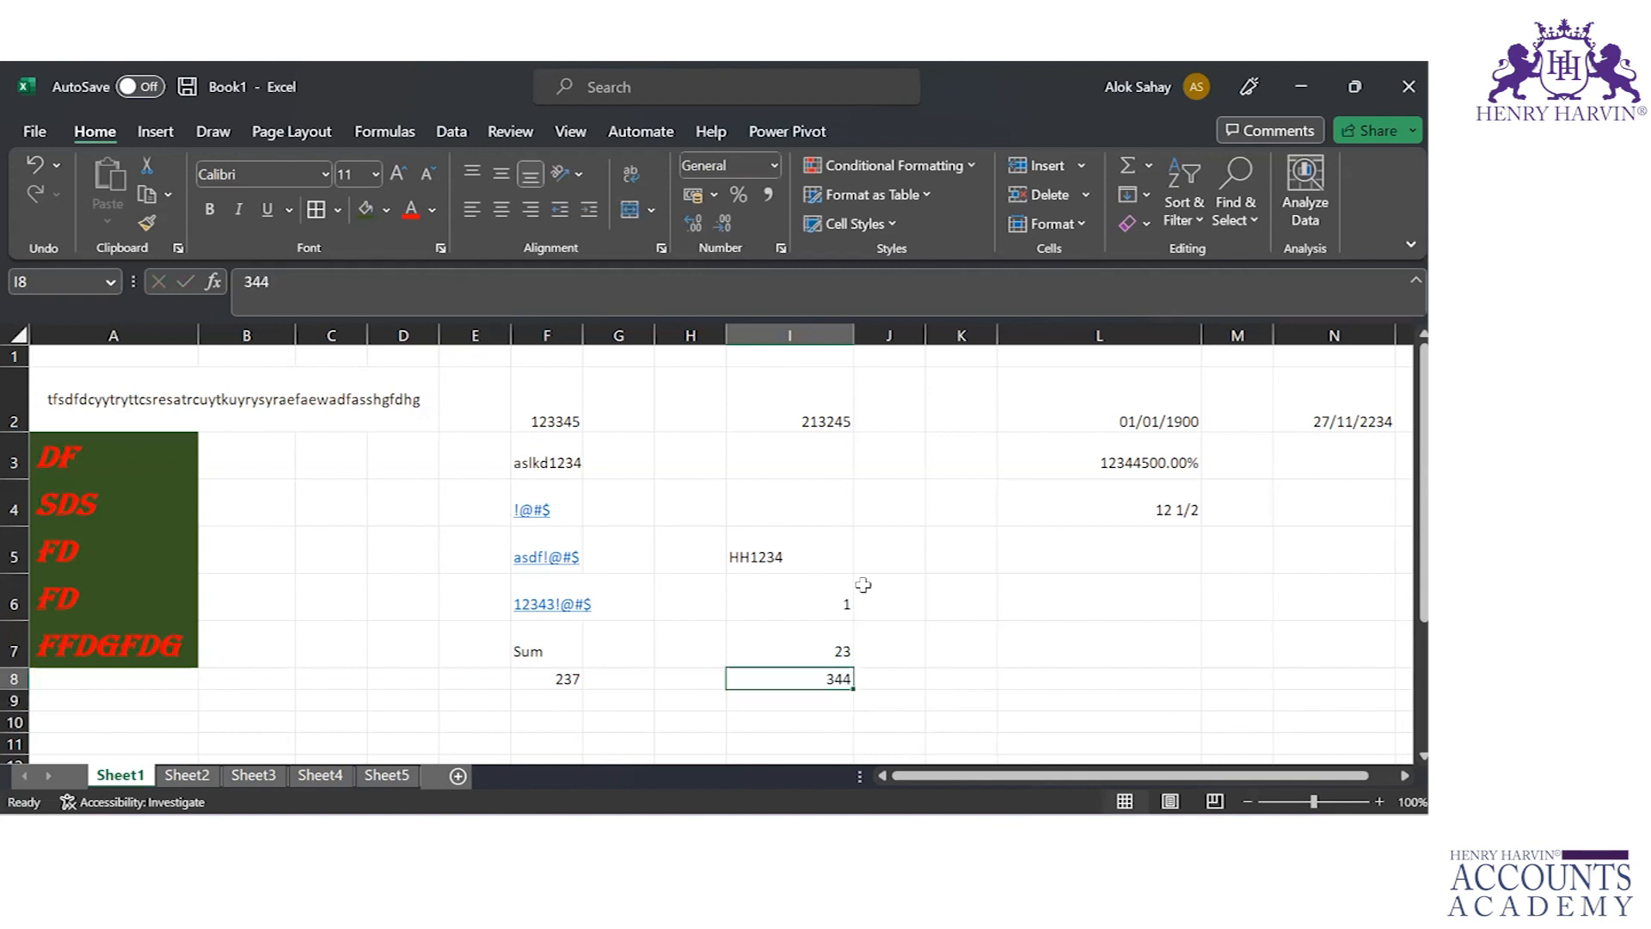
{"action": "key", "text": "Up"}
{"action": "key", "text": "Down"}
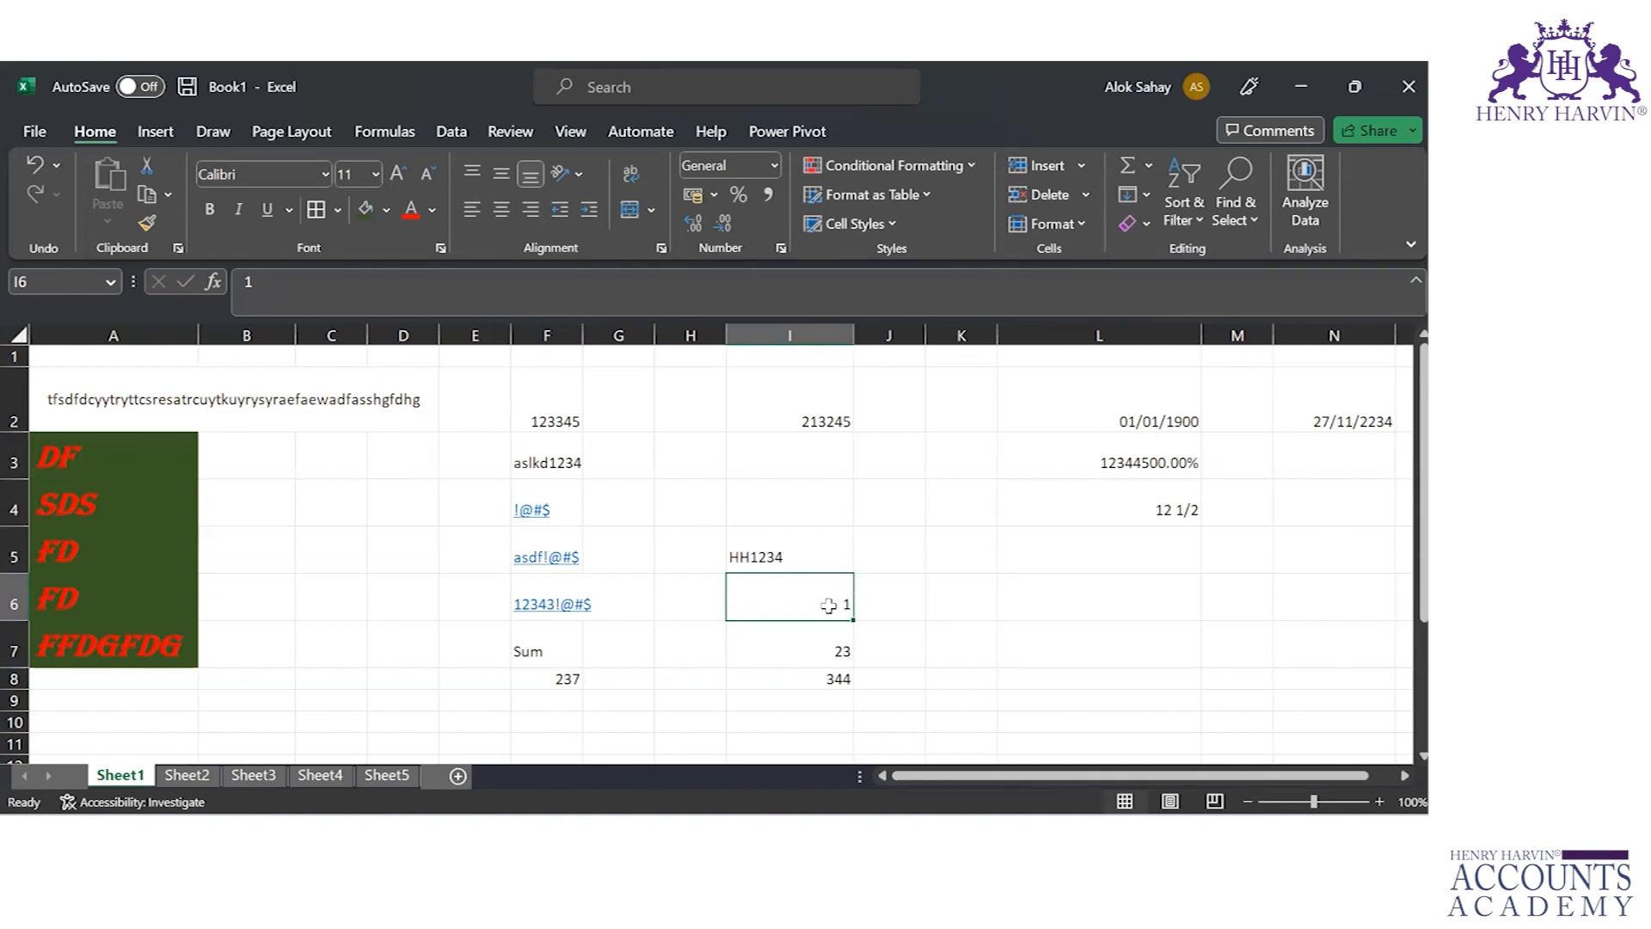
{"action": "double_click", "coordinate": [828, 607]}
{"action": "type", "text": "HH"}
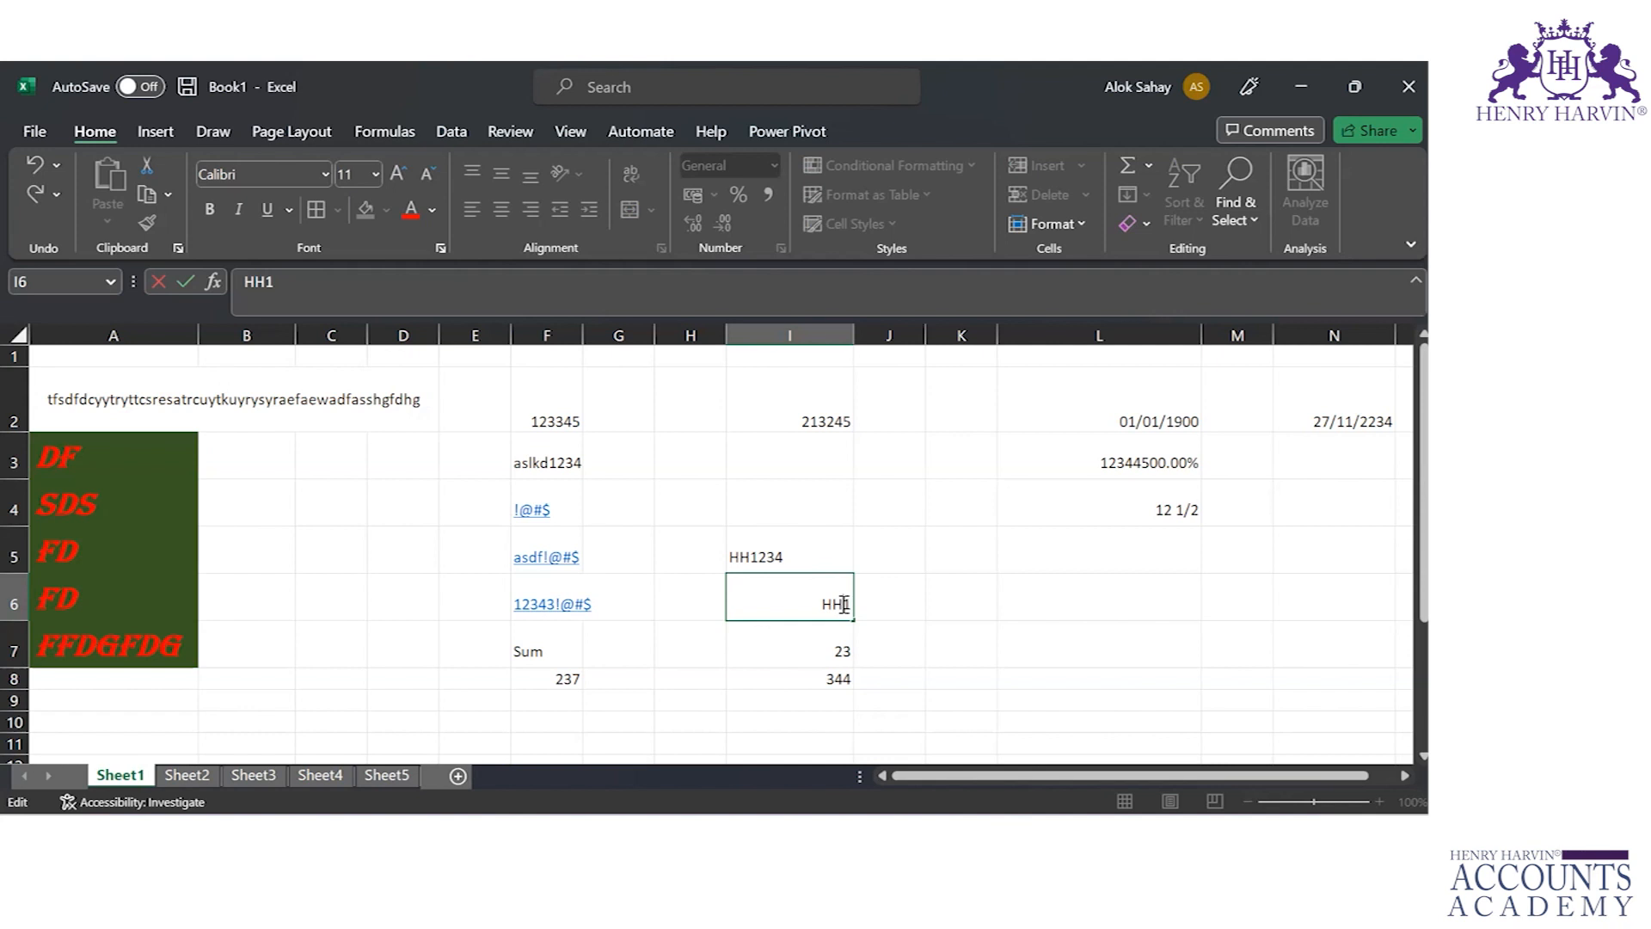
{"action": "type", "text": "000"}
{"action": "key", "text": "Return"}
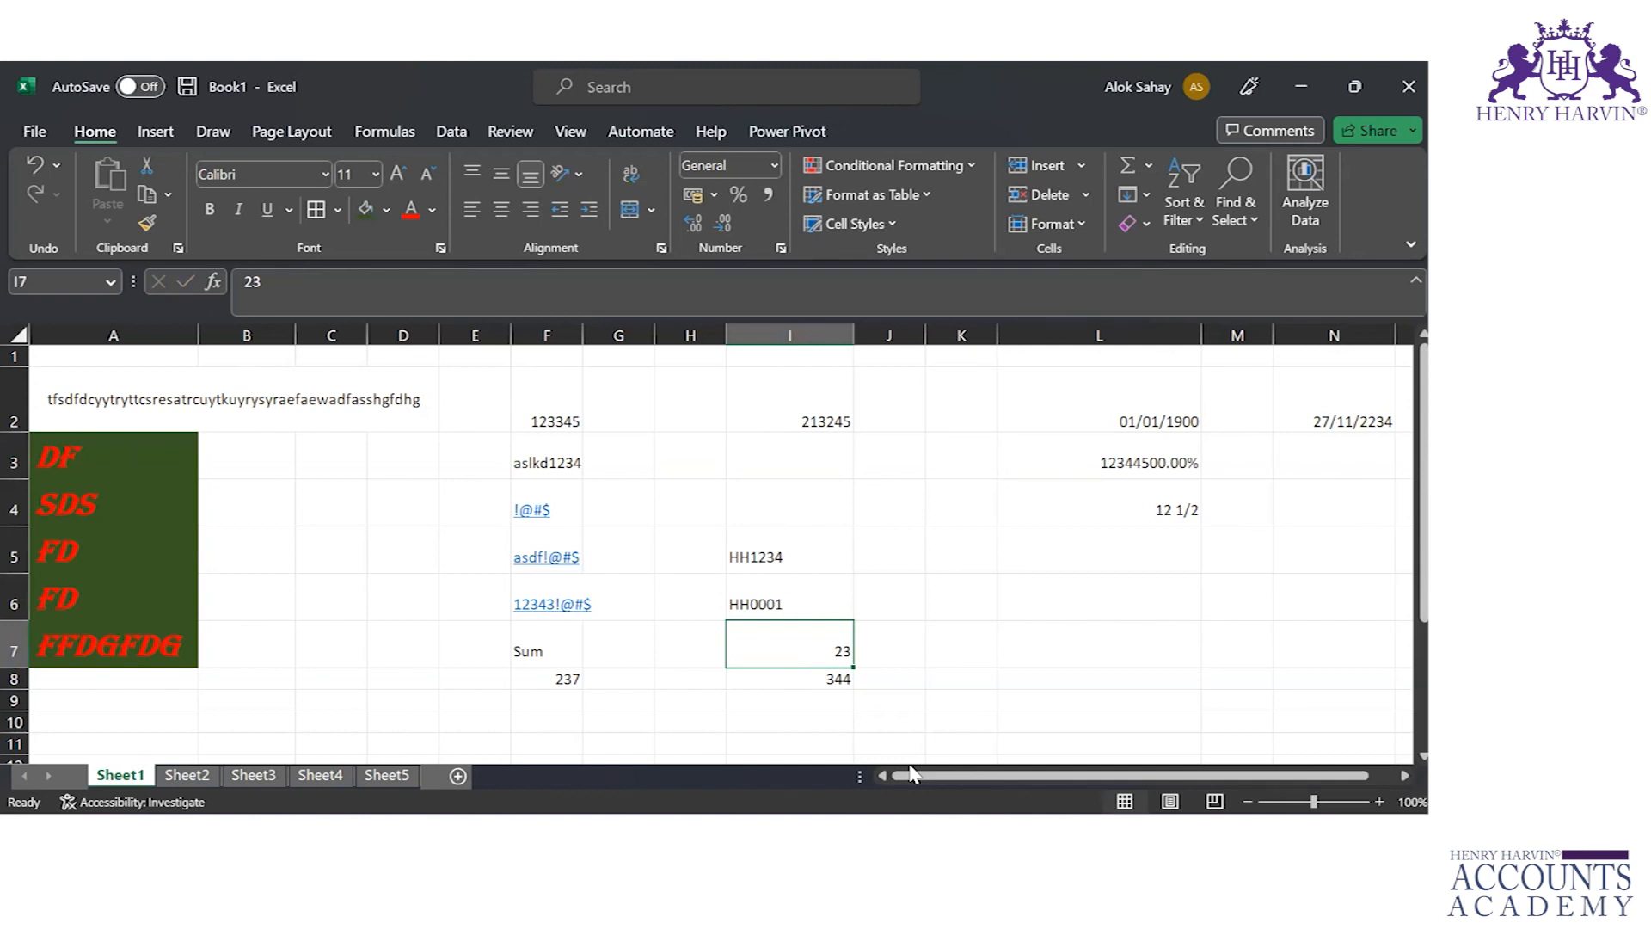
Step: Select the whole of column K and open the Format Cells dialog for its number format
{"action": "key", "text": "Right"}
{"action": "key", "text": "Right"}
{"action": "key", "text": "Up"}
{"action": "key", "text": "Up"}
{"action": "key", "text": "Up"}
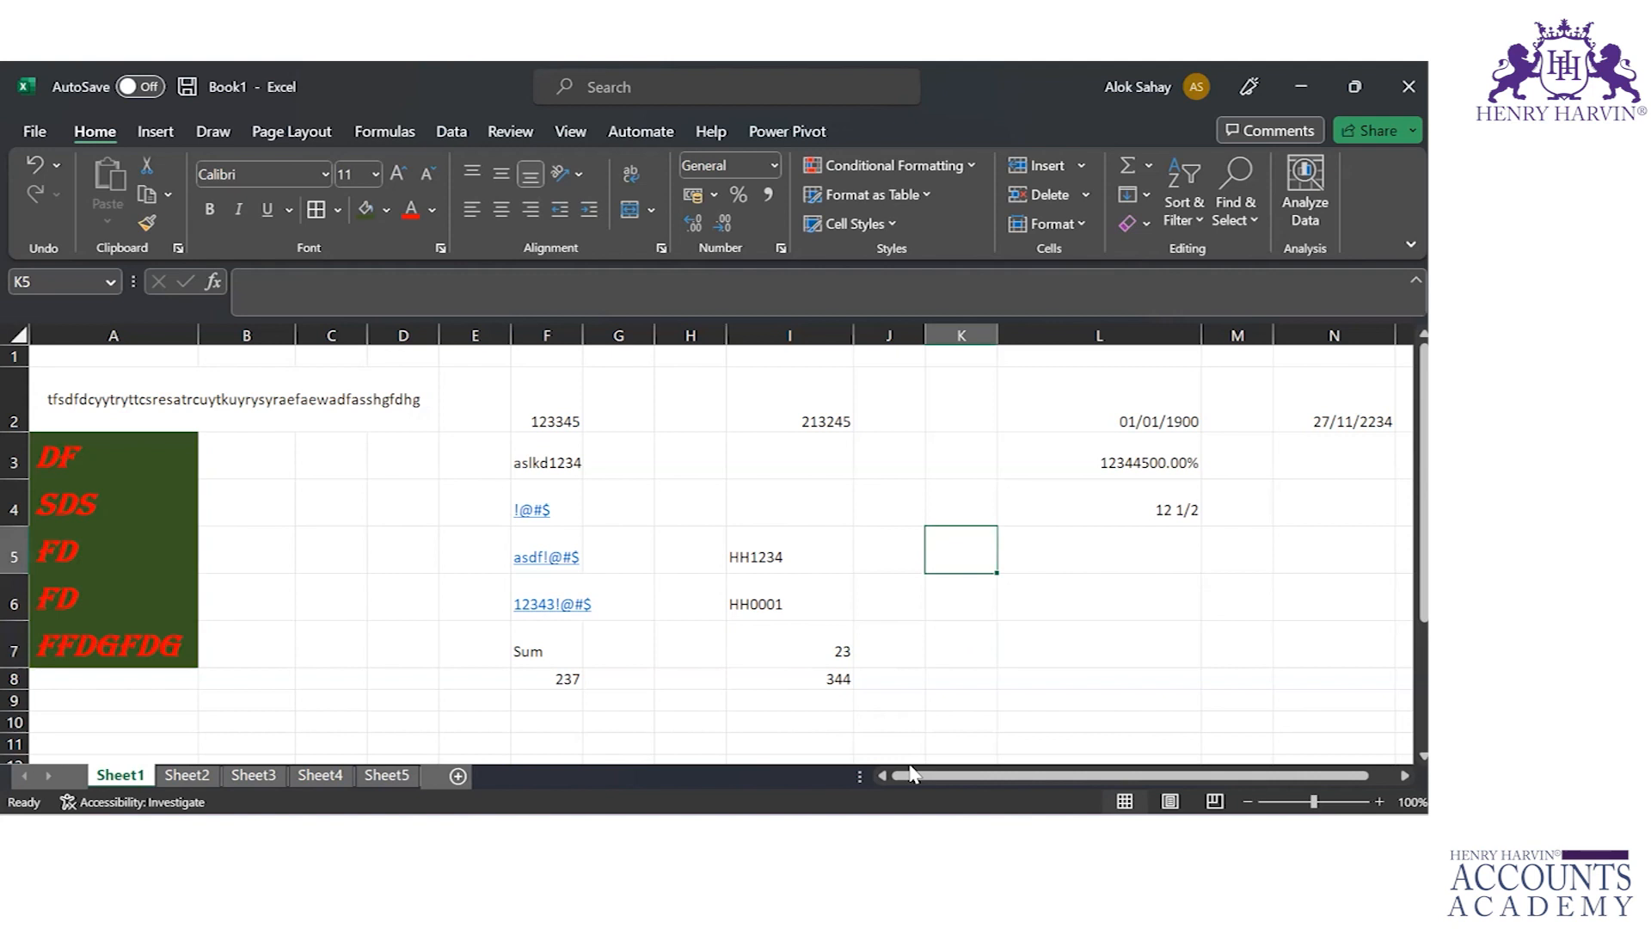
{"action": "key", "text": "shift+Down"}
{"action": "key", "text": "shift+Down"}
{"action": "key", "text": "shift+Down"}
{"action": "key", "text": "shift+Down"}
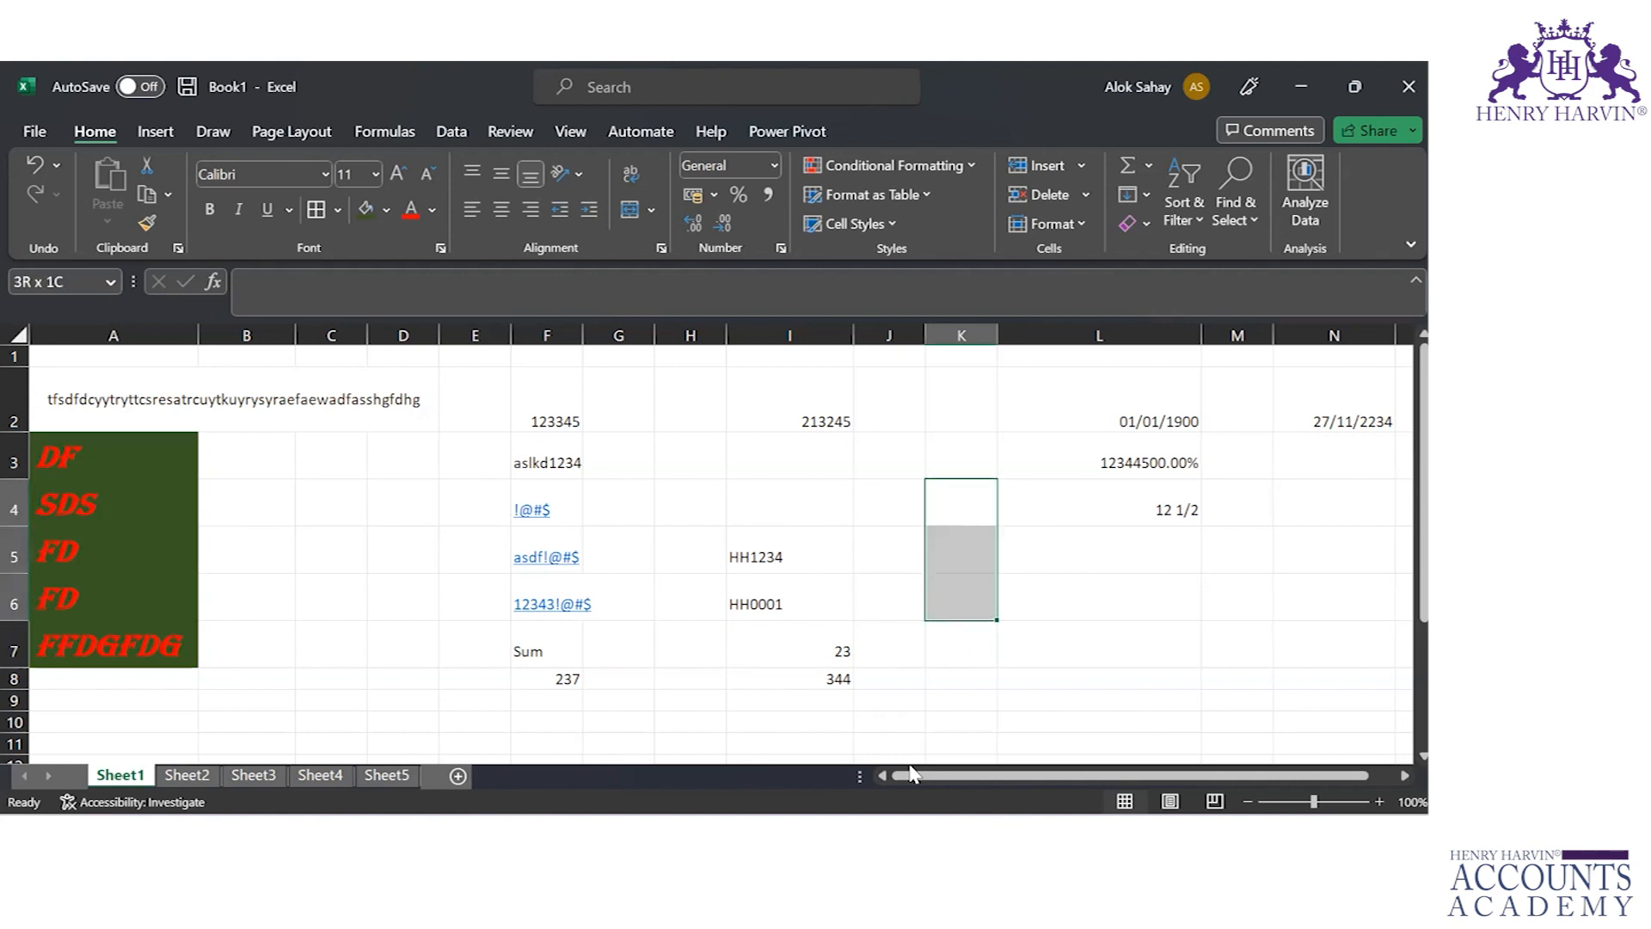
{"action": "key", "text": "Up"}
{"action": "key", "text": "Up"}
{"action": "key", "text": "Up"}
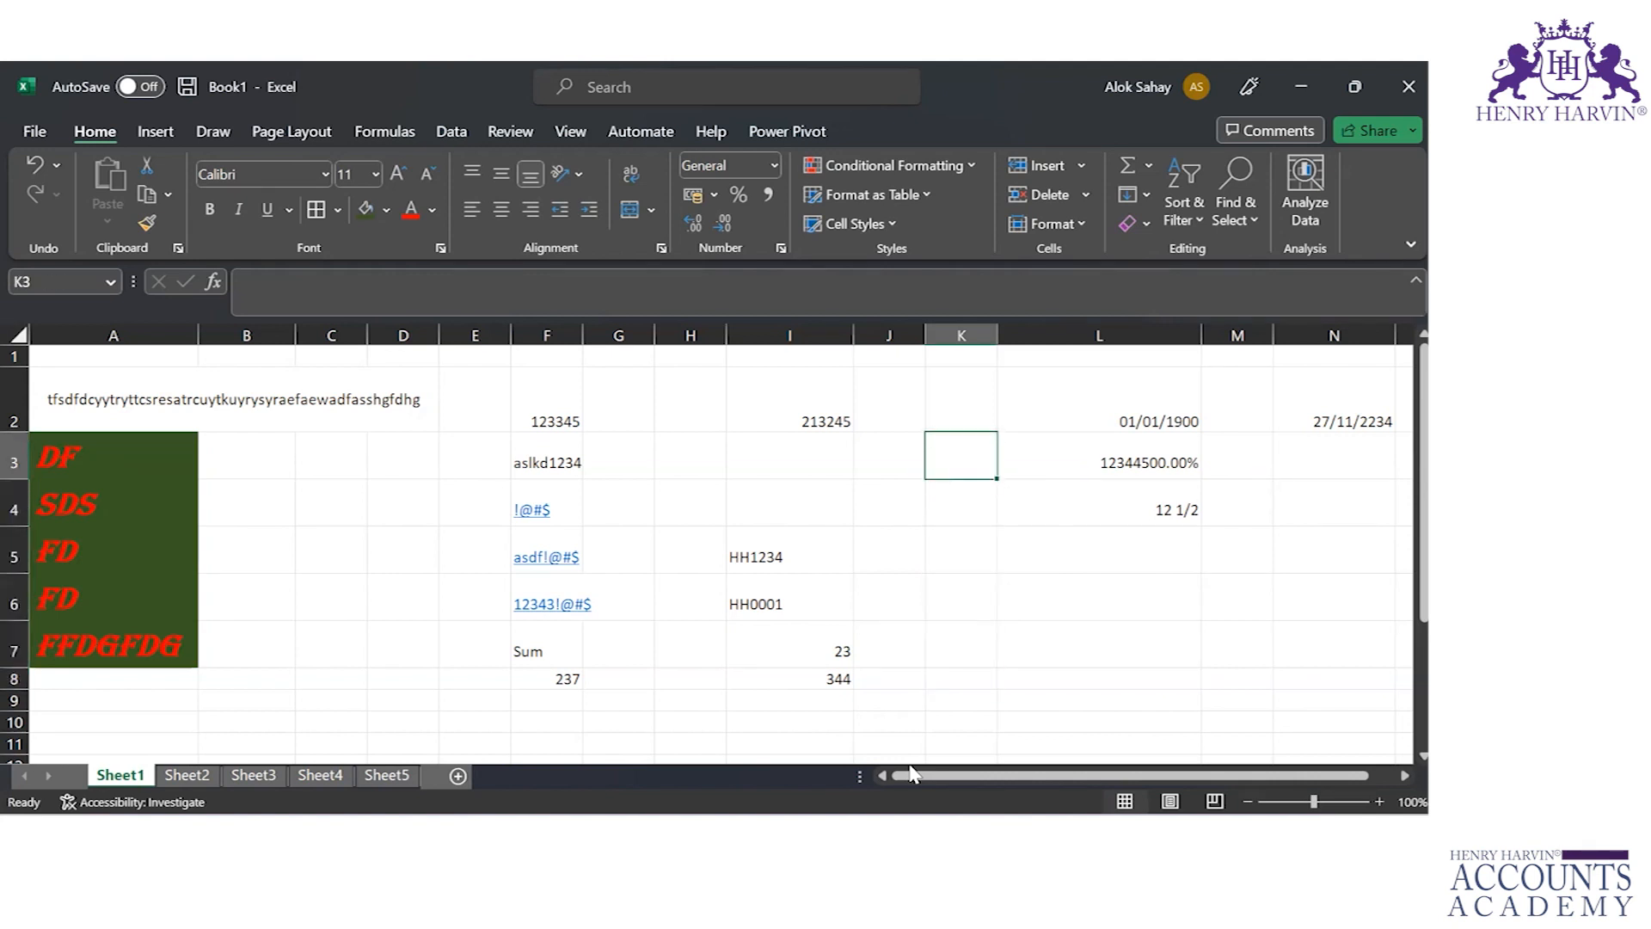
{"action": "key", "text": "ctrl+space"}
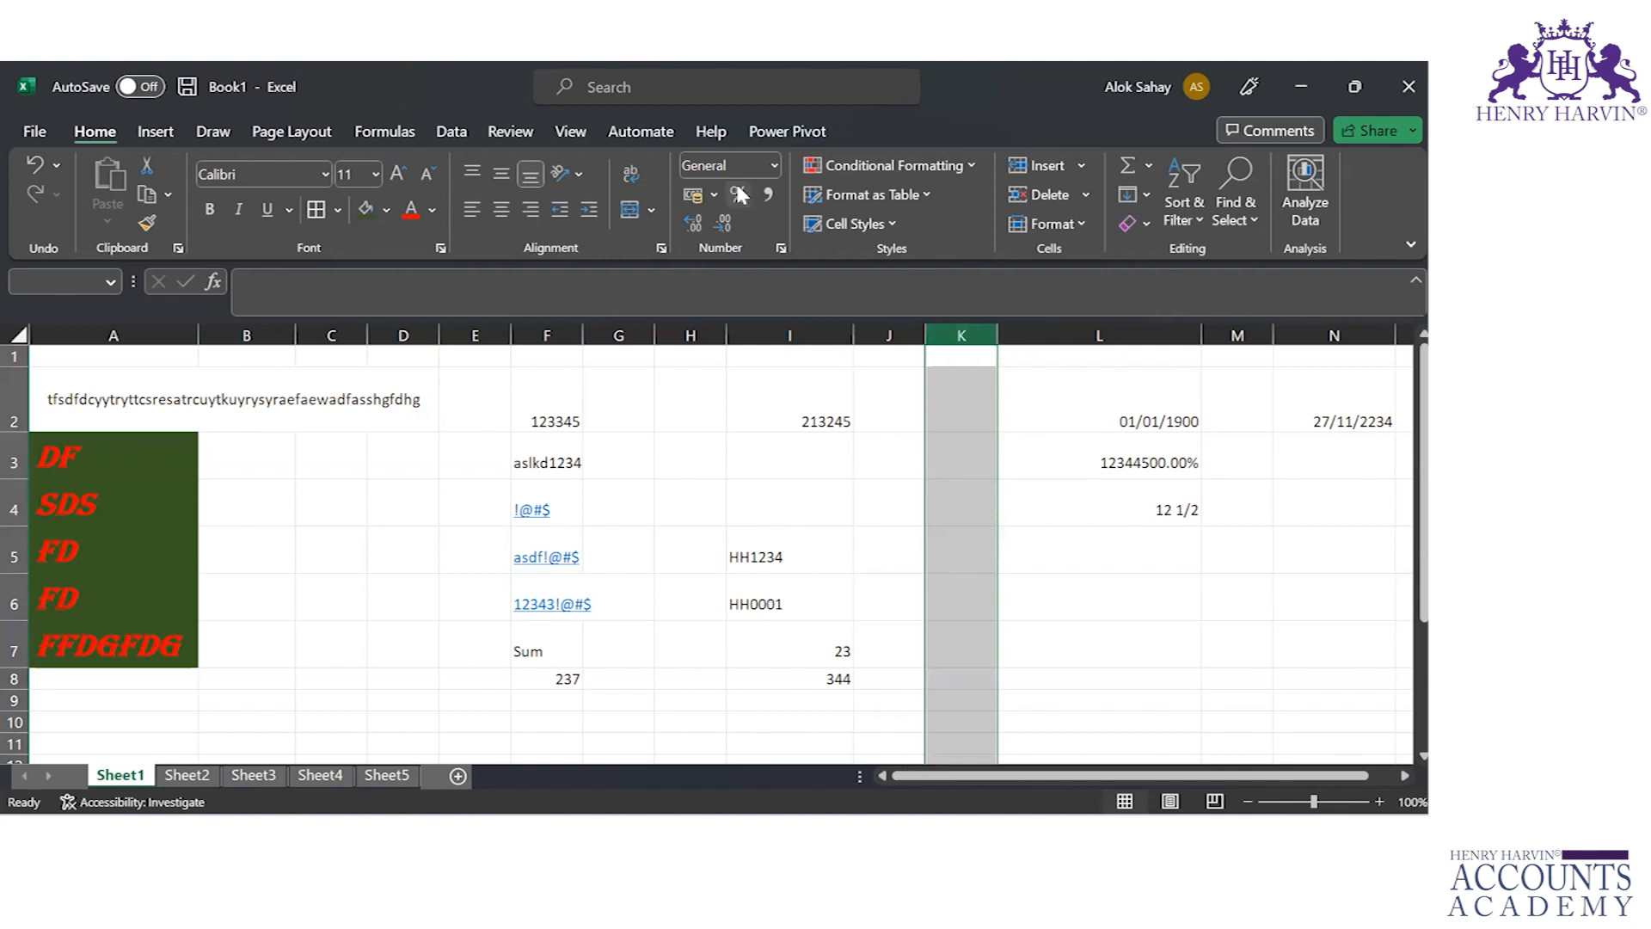
{"action": "left_click", "coordinate": [780, 249]}
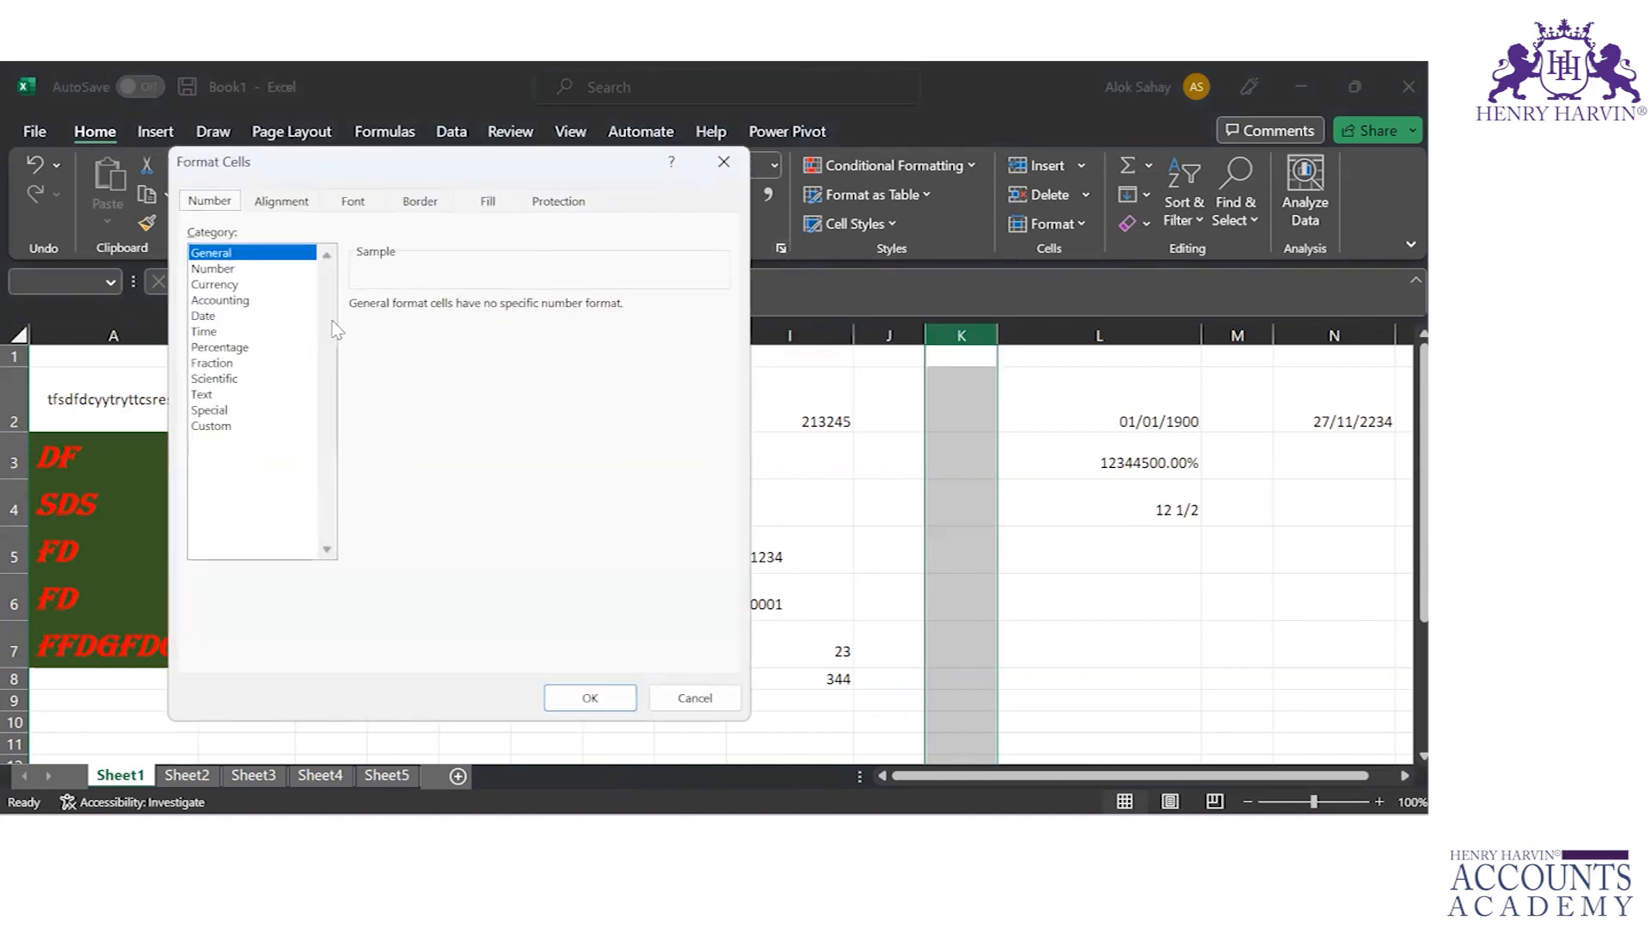
Step: Look through the number format categories from Number, Currency and Accounting to Text and Special
{"action": "left_click", "coordinate": [215, 268]}
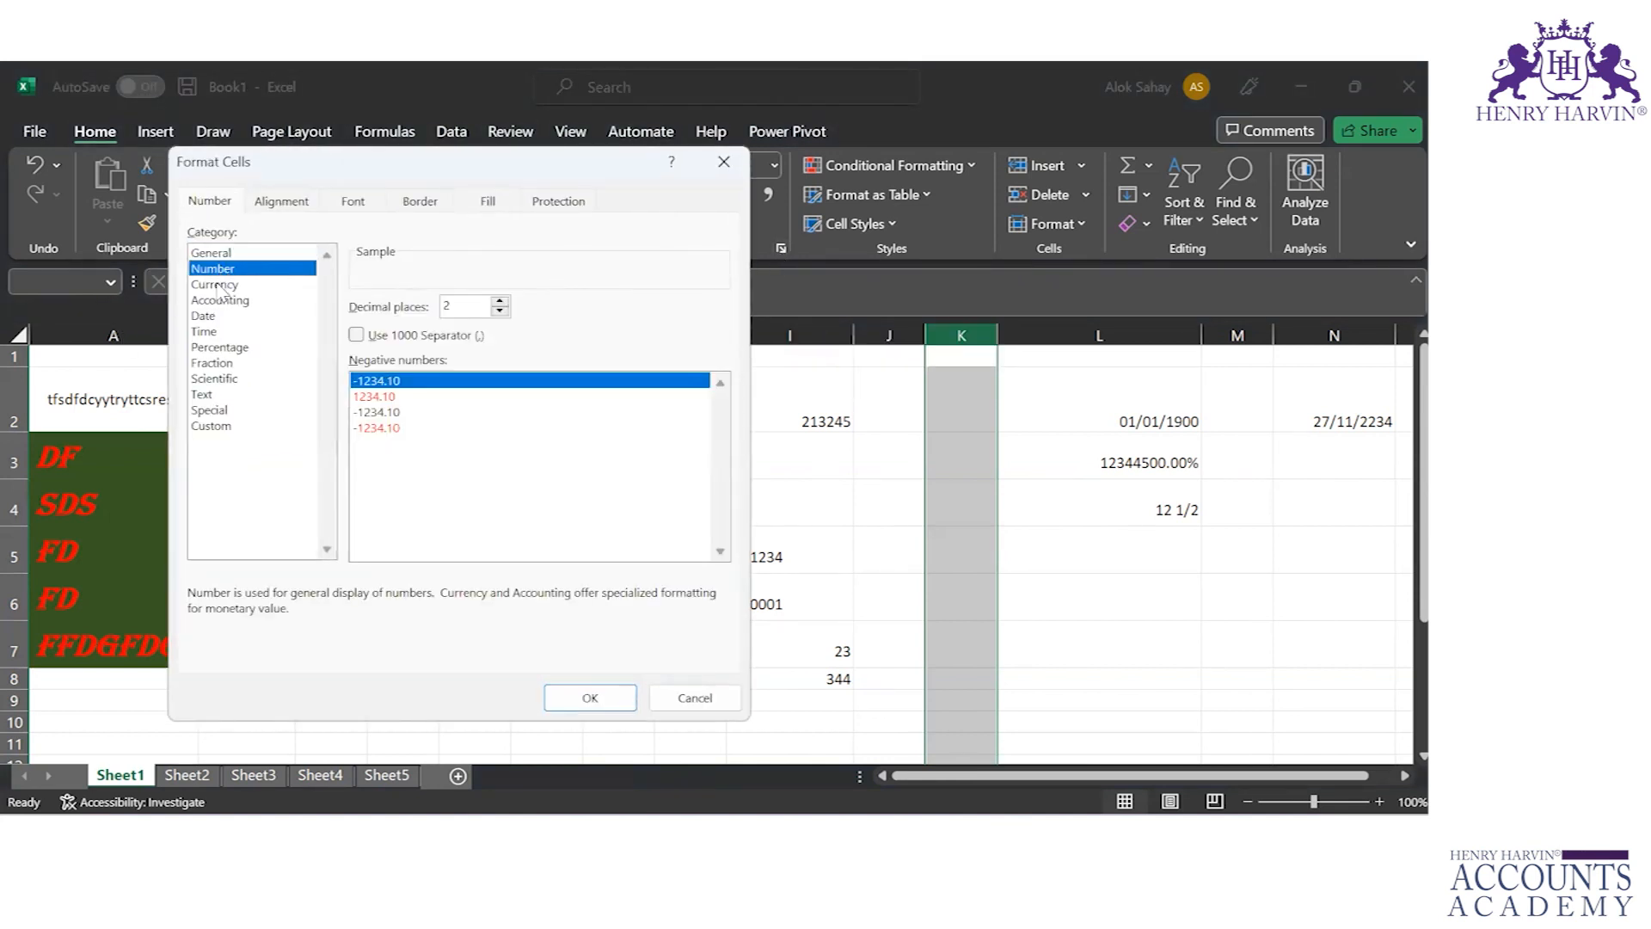
{"action": "left_click", "coordinate": [219, 286]}
{"action": "left_click", "coordinate": [219, 300]}
{"action": "left_click", "coordinate": [219, 332]}
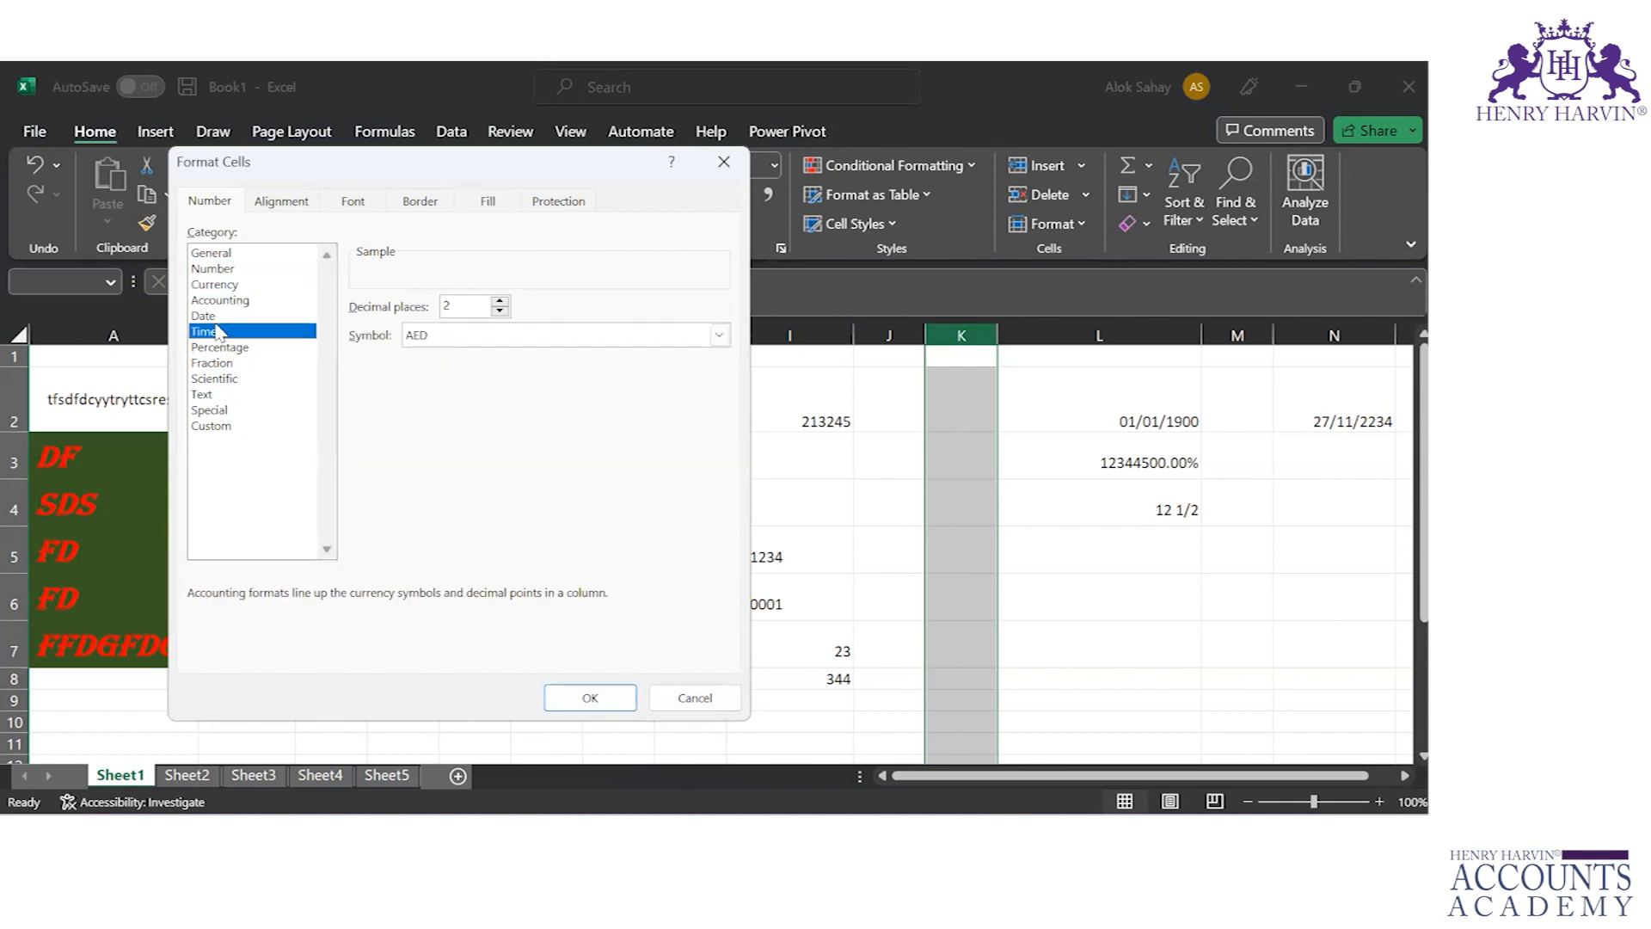
{"action": "left_click", "coordinate": [219, 347]}
{"action": "left_click", "coordinate": [219, 379]}
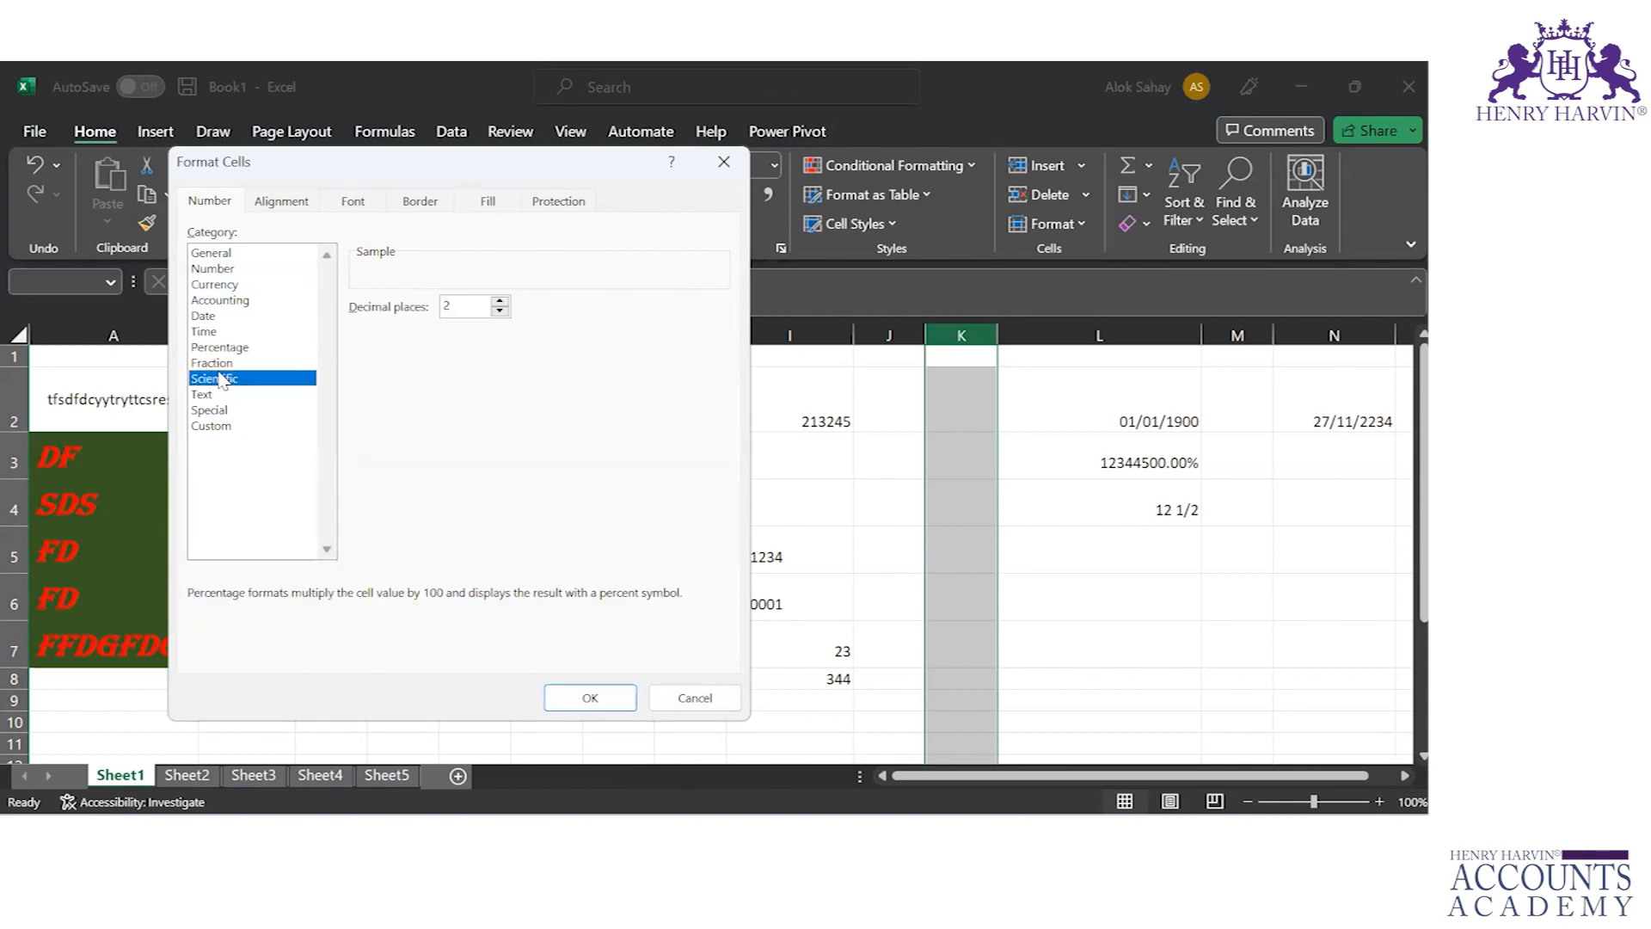
{"action": "left_click", "coordinate": [219, 395]}
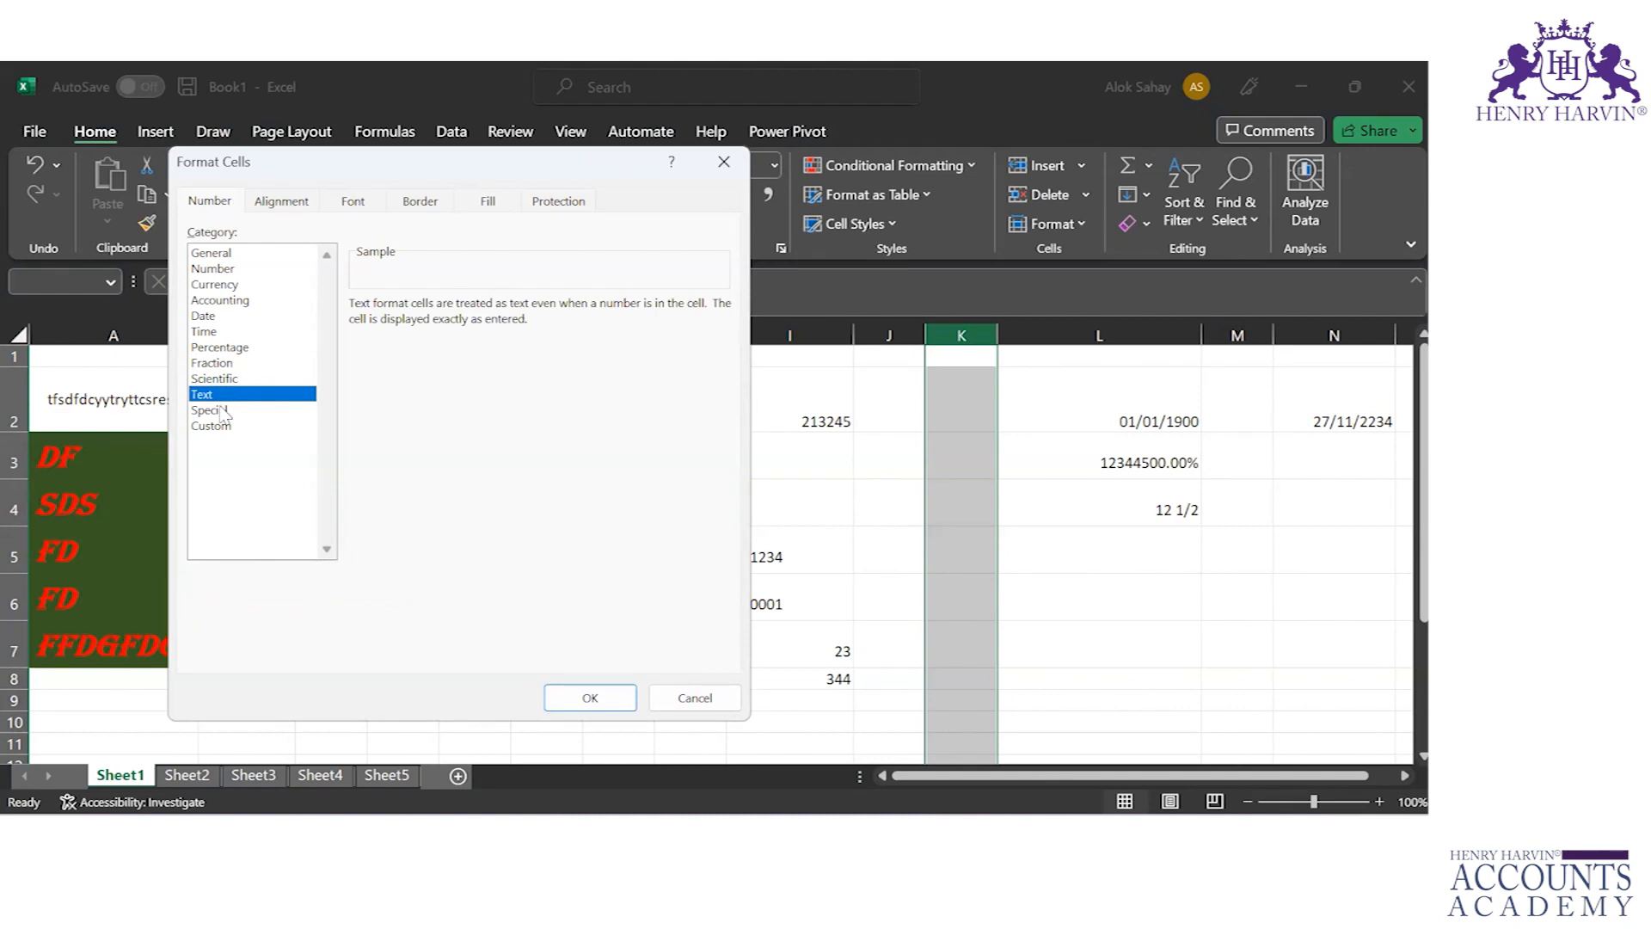
{"action": "left_click", "coordinate": [209, 411]}
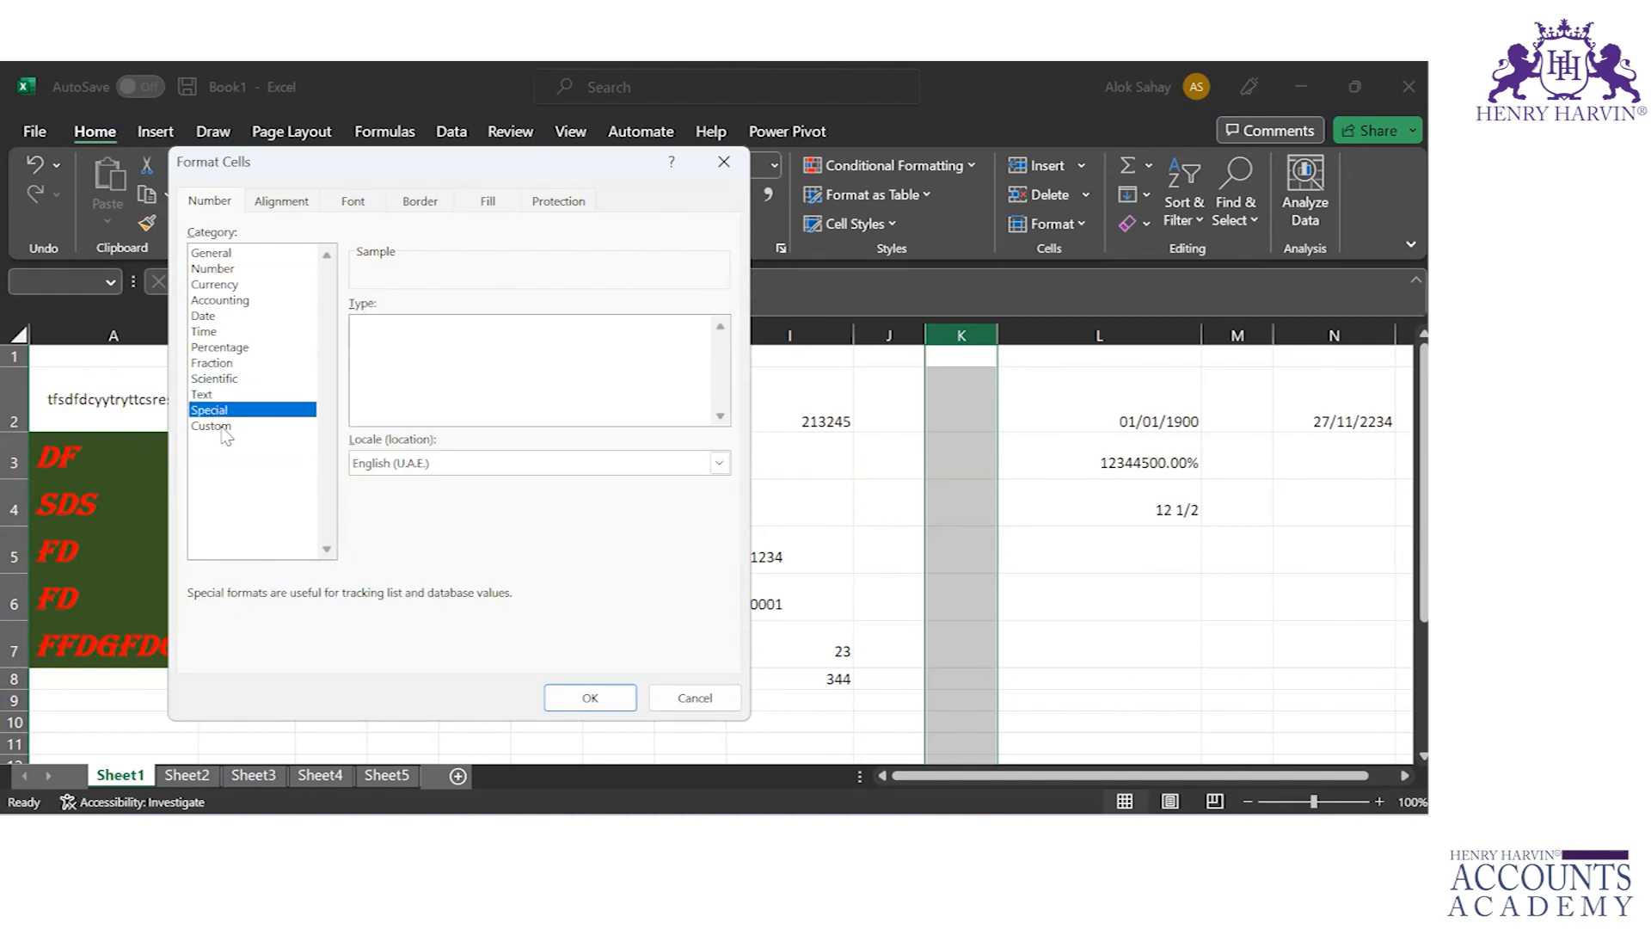
Step: Apply the custom number format "HH"0000 to column K
{"action": "left_click", "coordinate": [211, 425]}
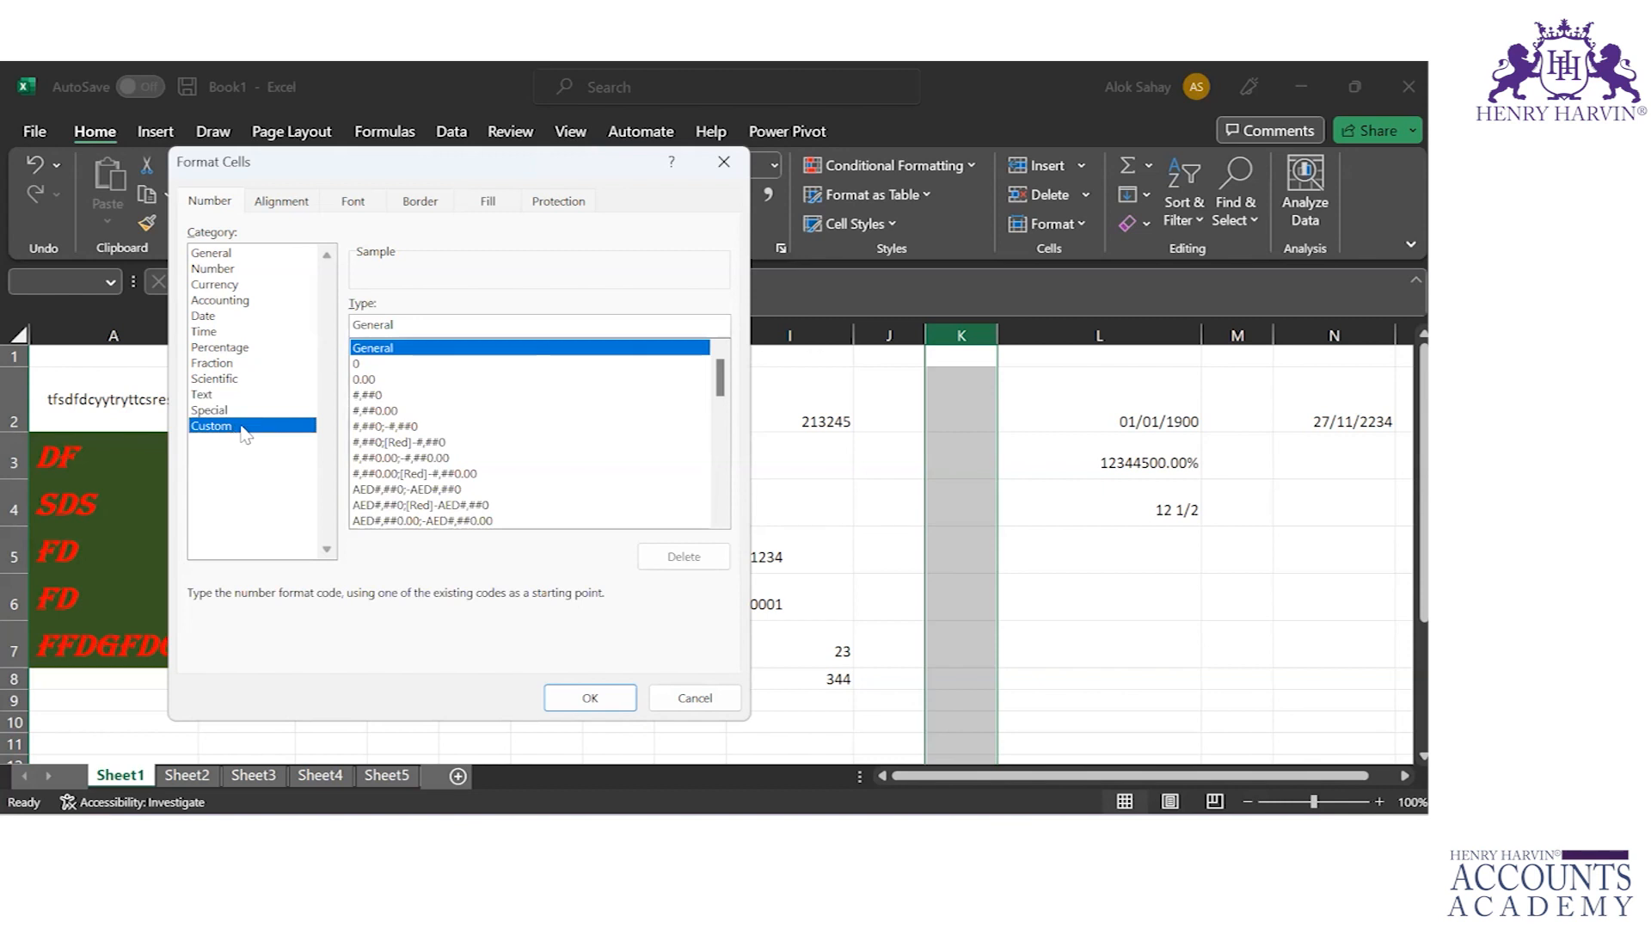
{"action": "left_click", "coordinate": [405, 324]}
{"action": "key", "text": "BackSpace"}
{"action": "key", "text": "BackSpace"}
{"action": "key", "text": "BackSpace"}
{"action": "key", "text": "BackSpace"}
{"action": "key", "text": "BackSpace"}
{"action": "key", "text": "BackSpace"}
{"action": "key", "text": "BackSpace"}
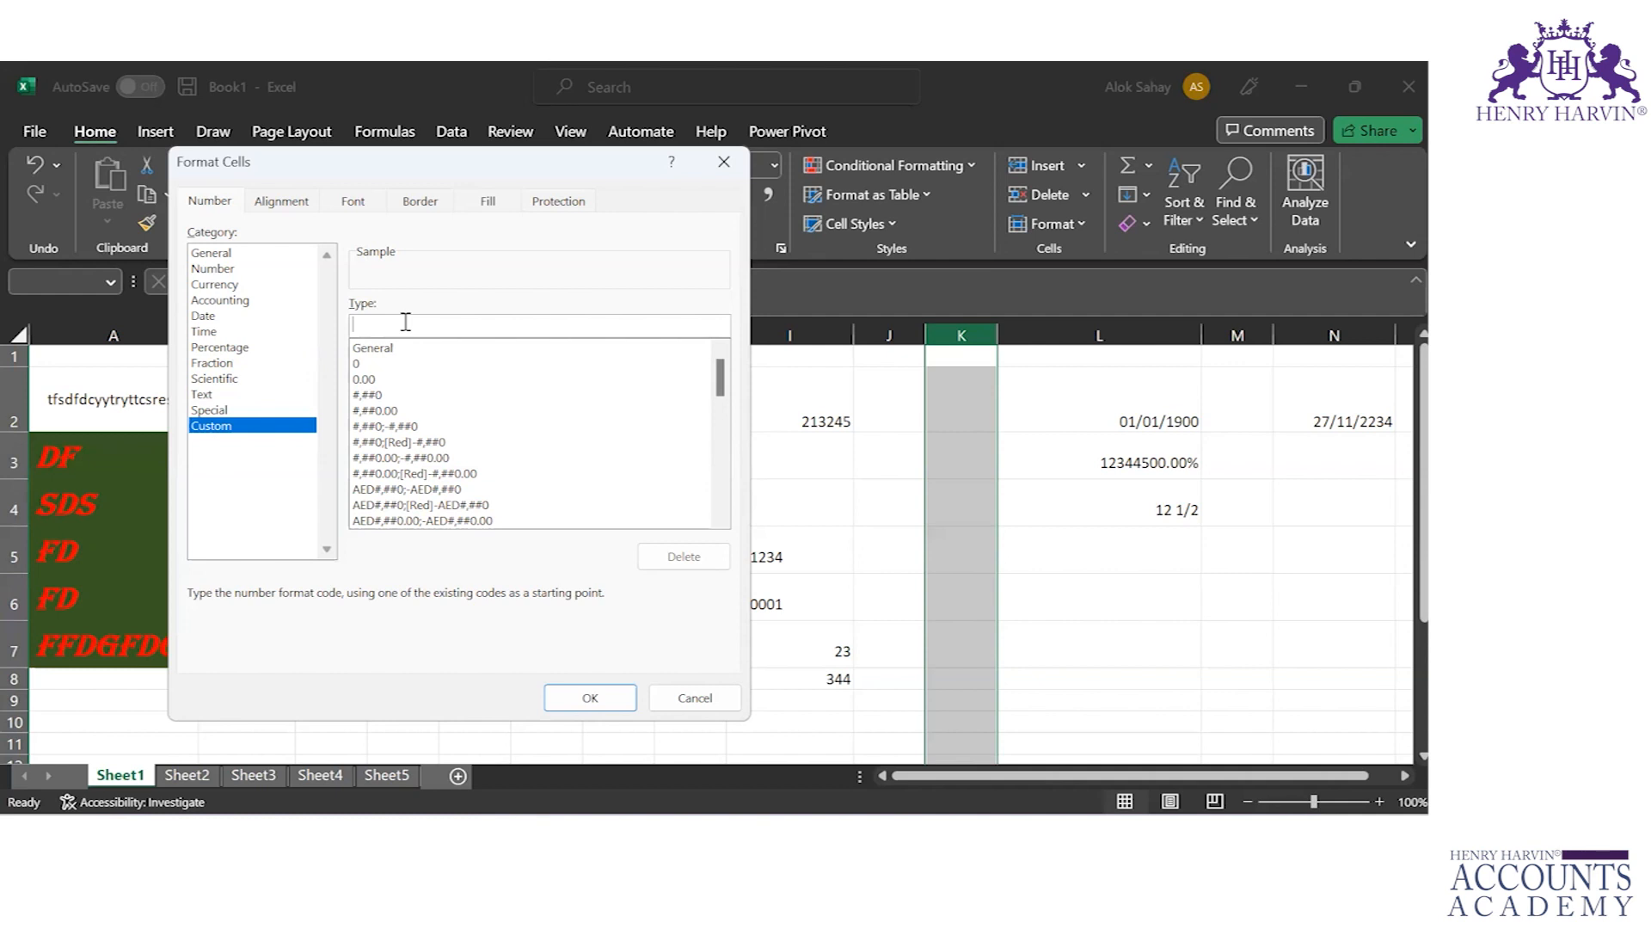
{"action": "type", "text": "\"HH"}
{"action": "type", "text": "0"}
{"action": "type", "text": "000"}
{"action": "double_click", "coordinate": [406, 323]}
{"action": "left_click", "coordinate": [406, 322]}
{"action": "left_click", "coordinate": [590, 695]}
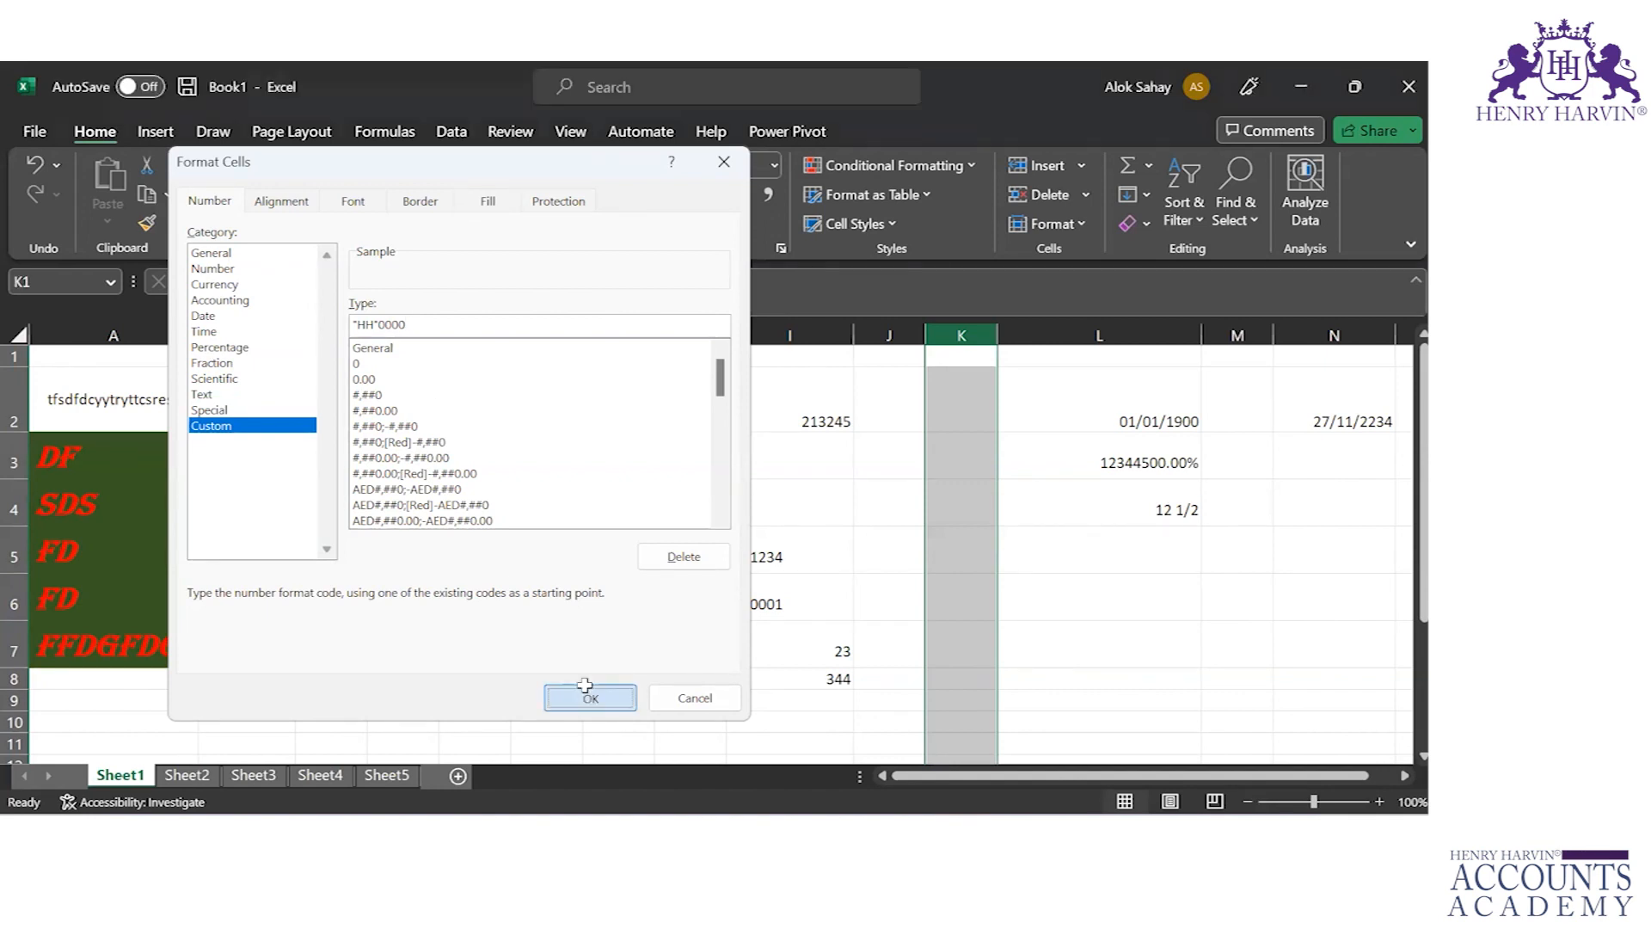
Step: Enter the numbers 1223, 3, 3, 23, 3, 45 and 5656 down column K, starting in cell K3
{"action": "left_click", "coordinate": [948, 455]}
{"action": "type", "text": "1223"}
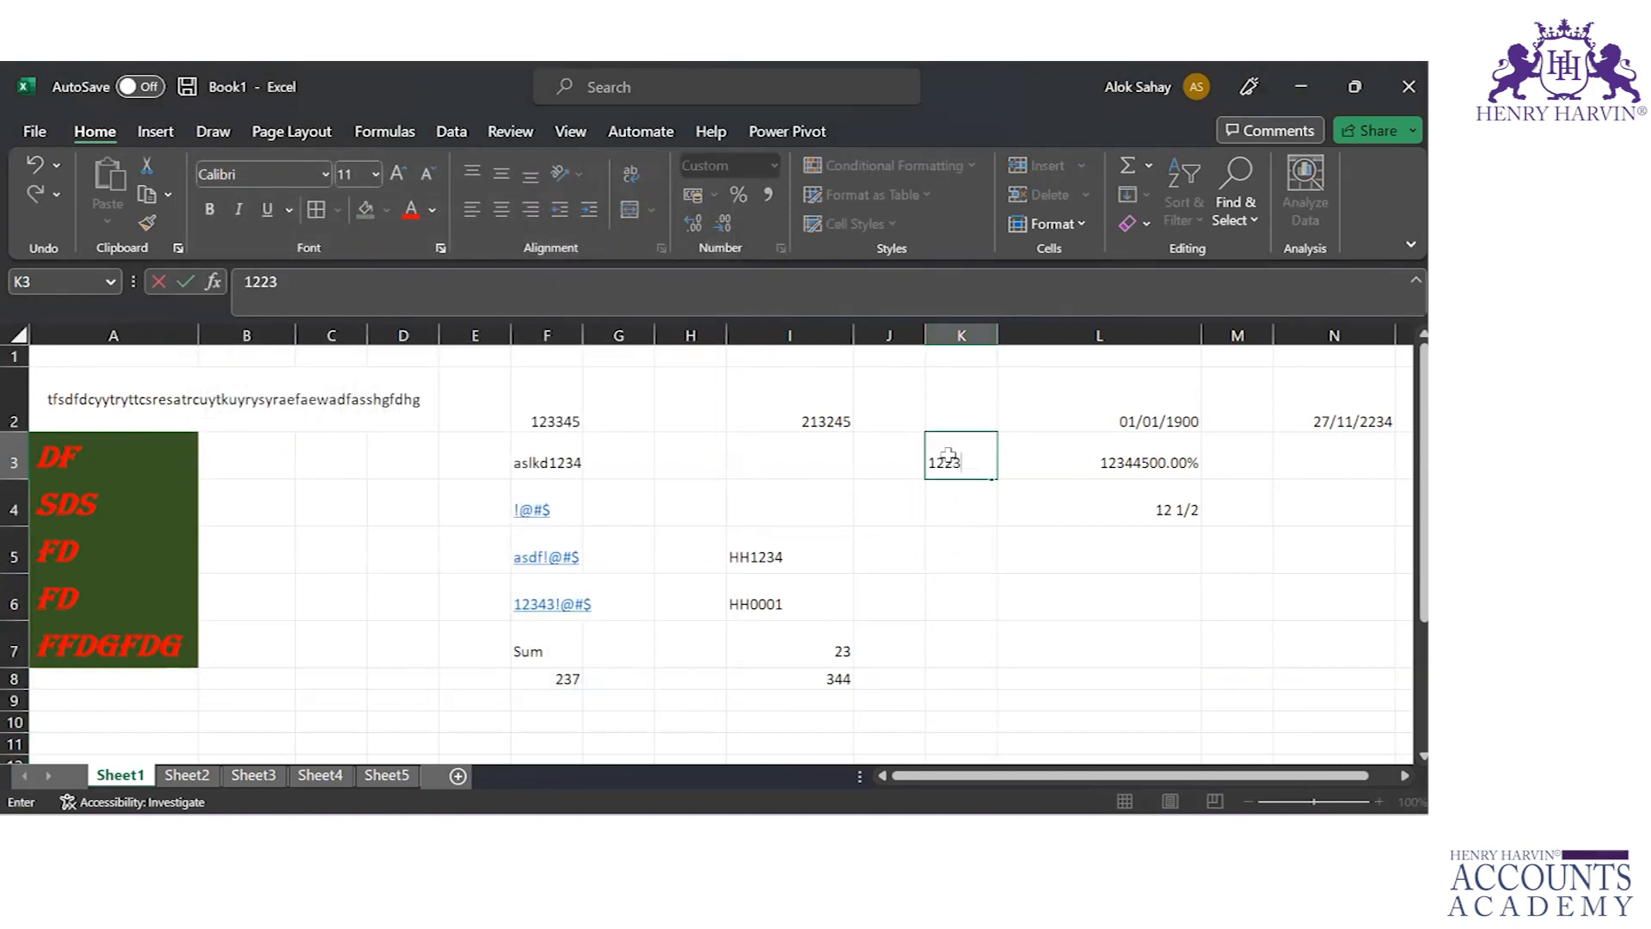
{"action": "key", "text": "Return"}
{"action": "type", "text": "3"}
{"action": "key", "text": "Return"}
{"action": "type", "text": "3"}
{"action": "key", "text": "Return"}
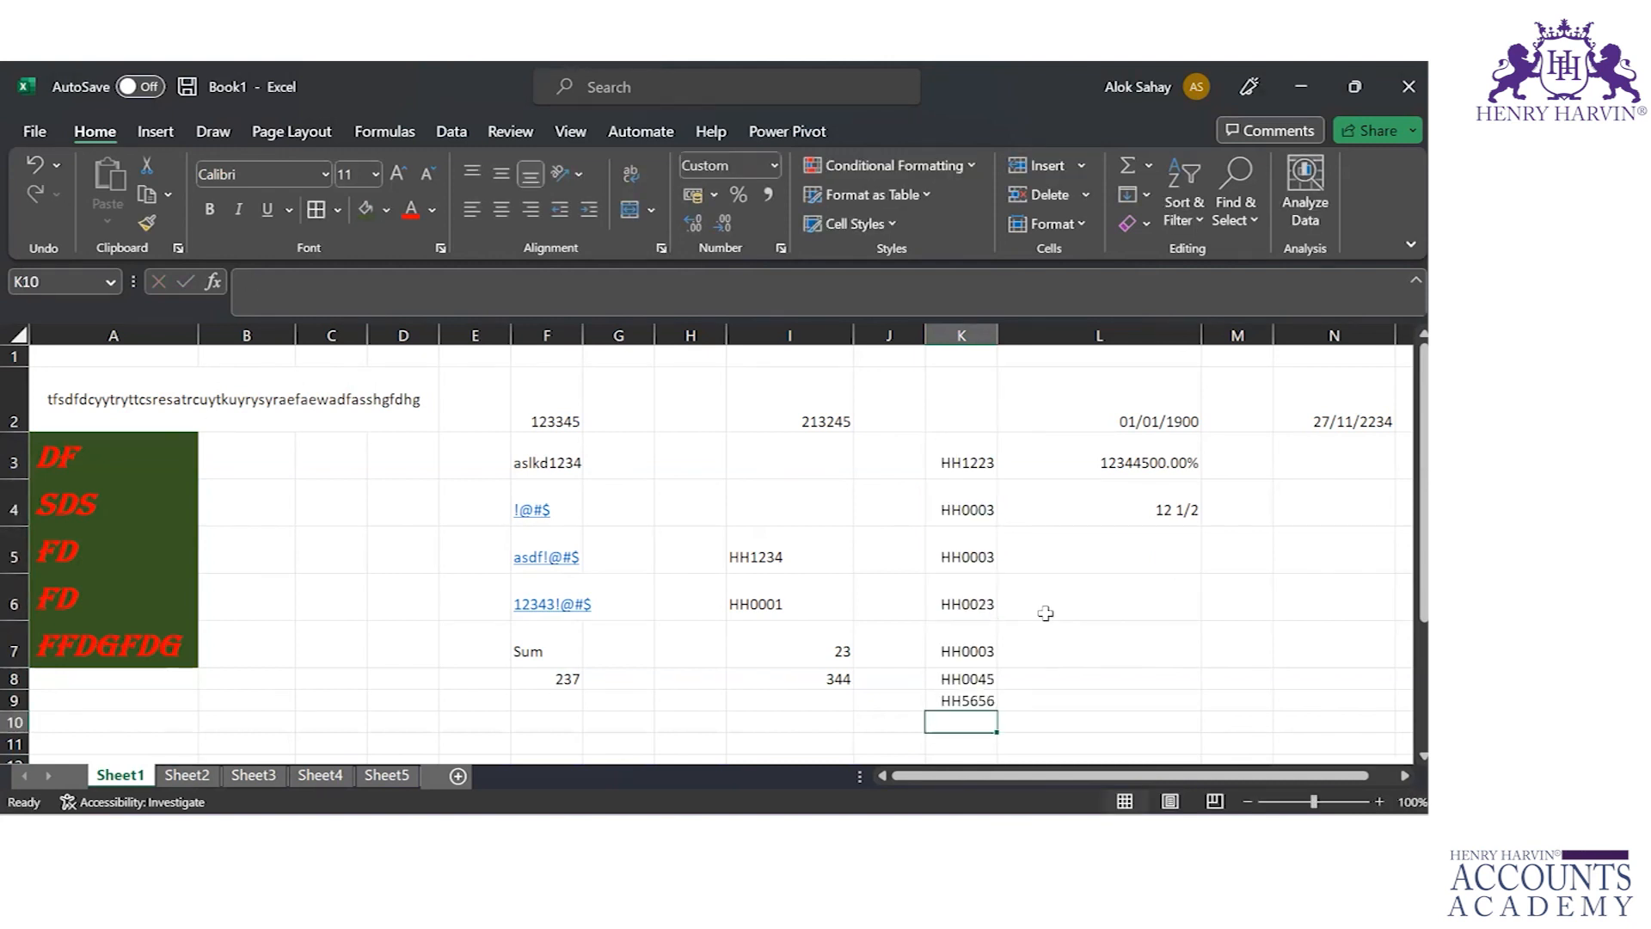
Step: Enter the text as in cell K10 and replace it with the number 123
{"action": "type", "text": "as"}
{"action": "key", "text": "Return"}
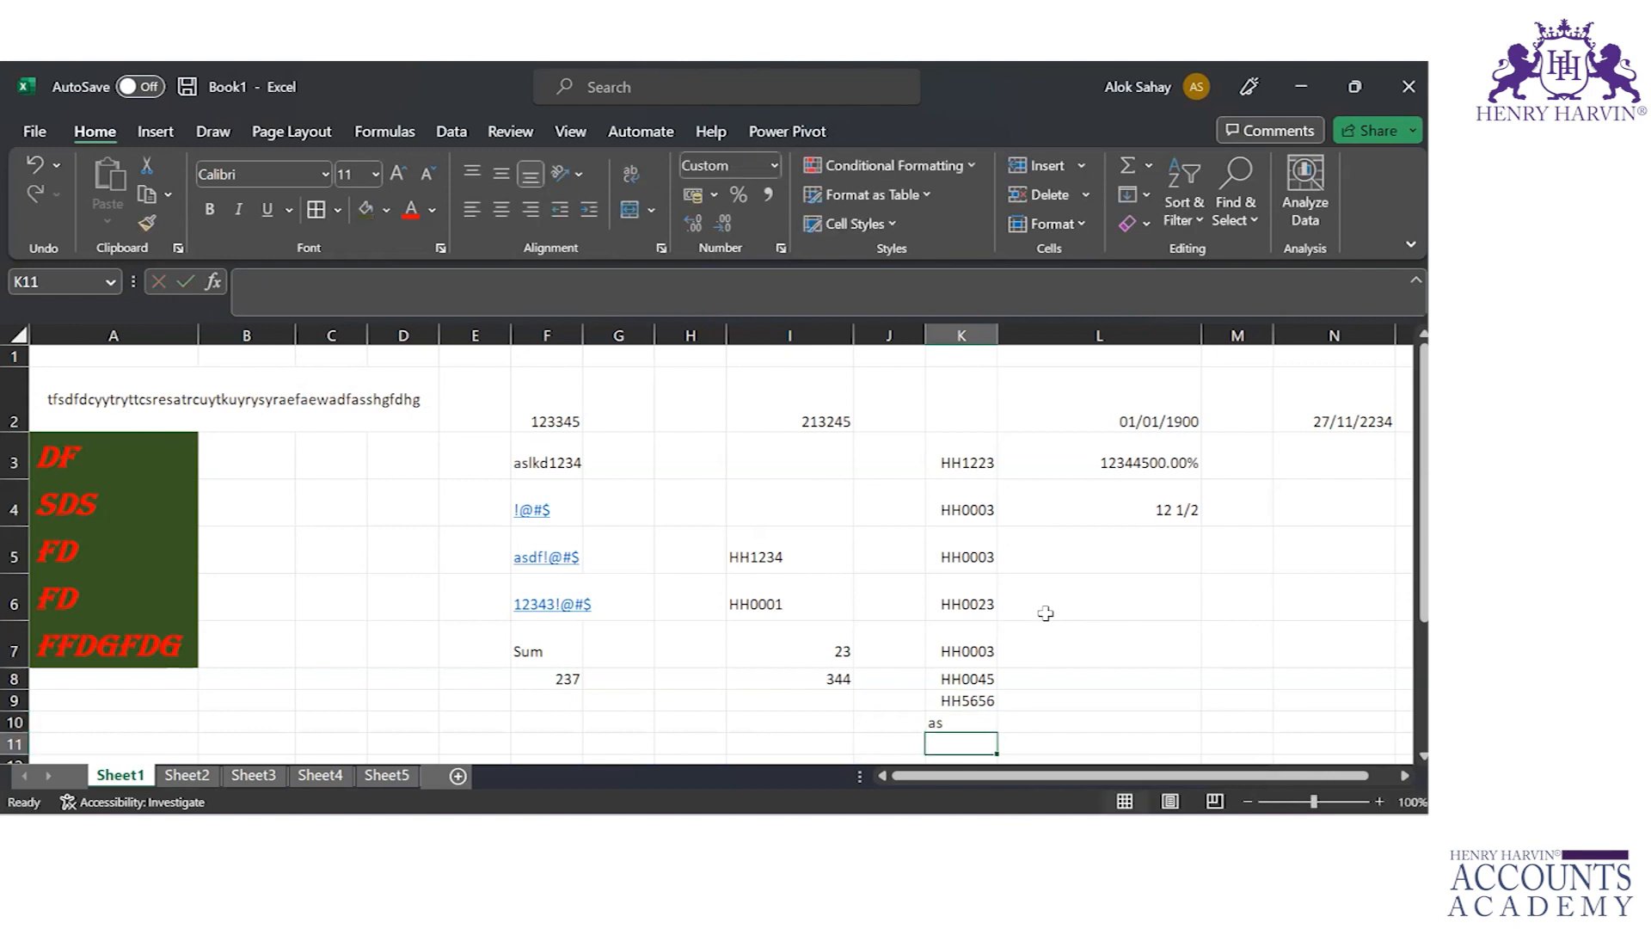
{"action": "key", "text": "Up"}
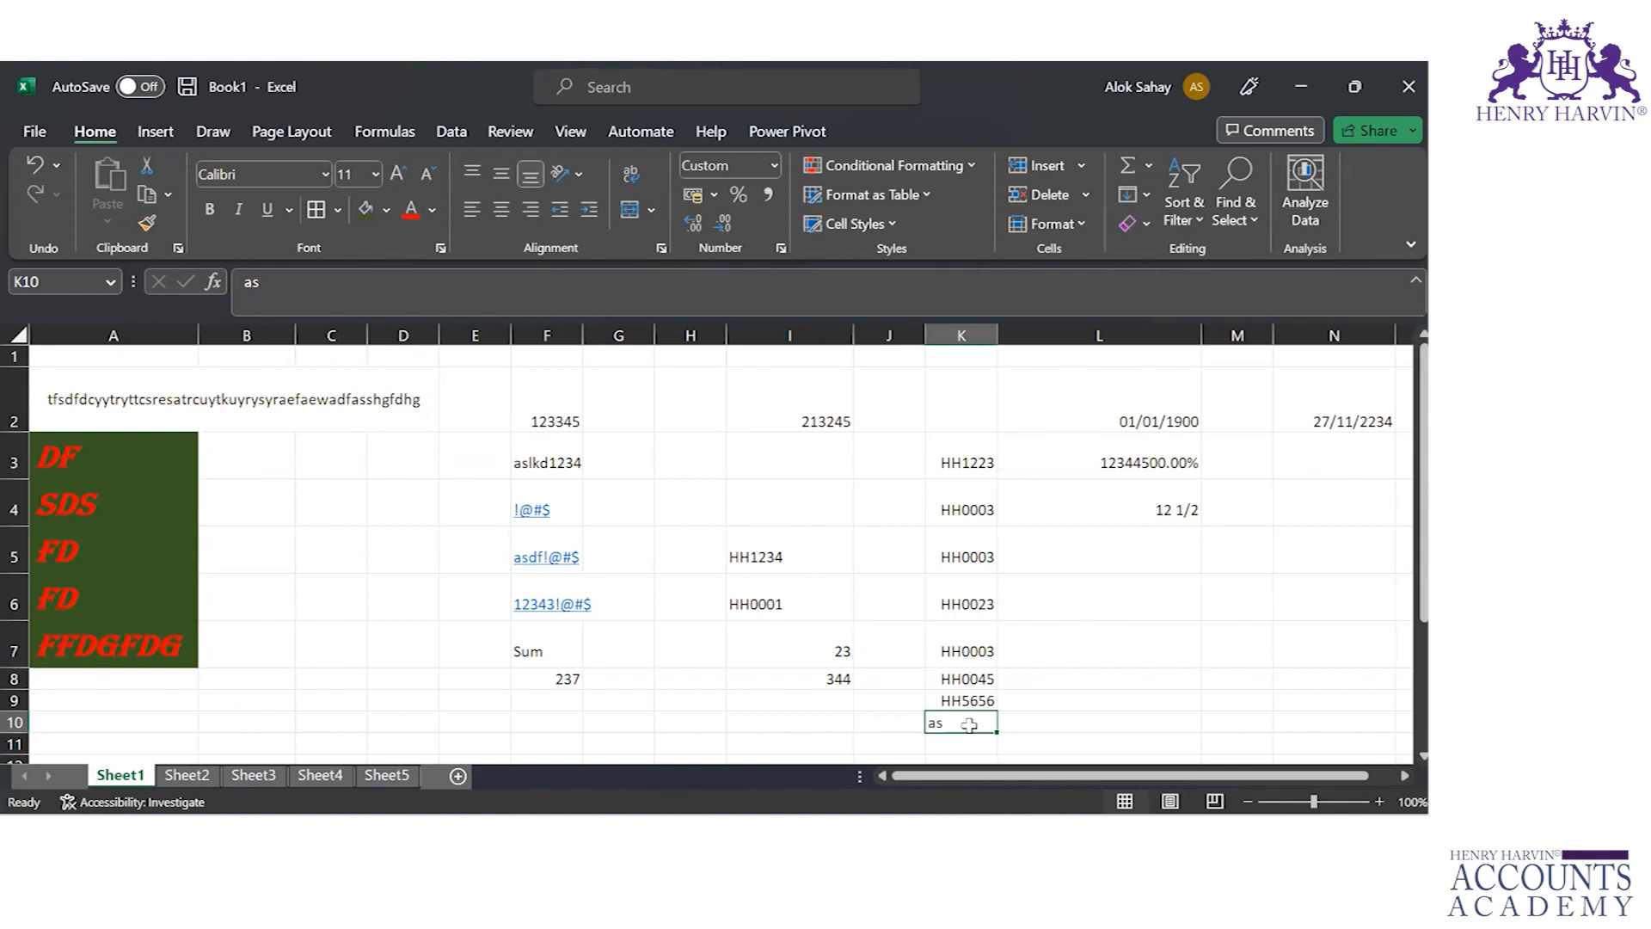
{"action": "type", "text": "123"}
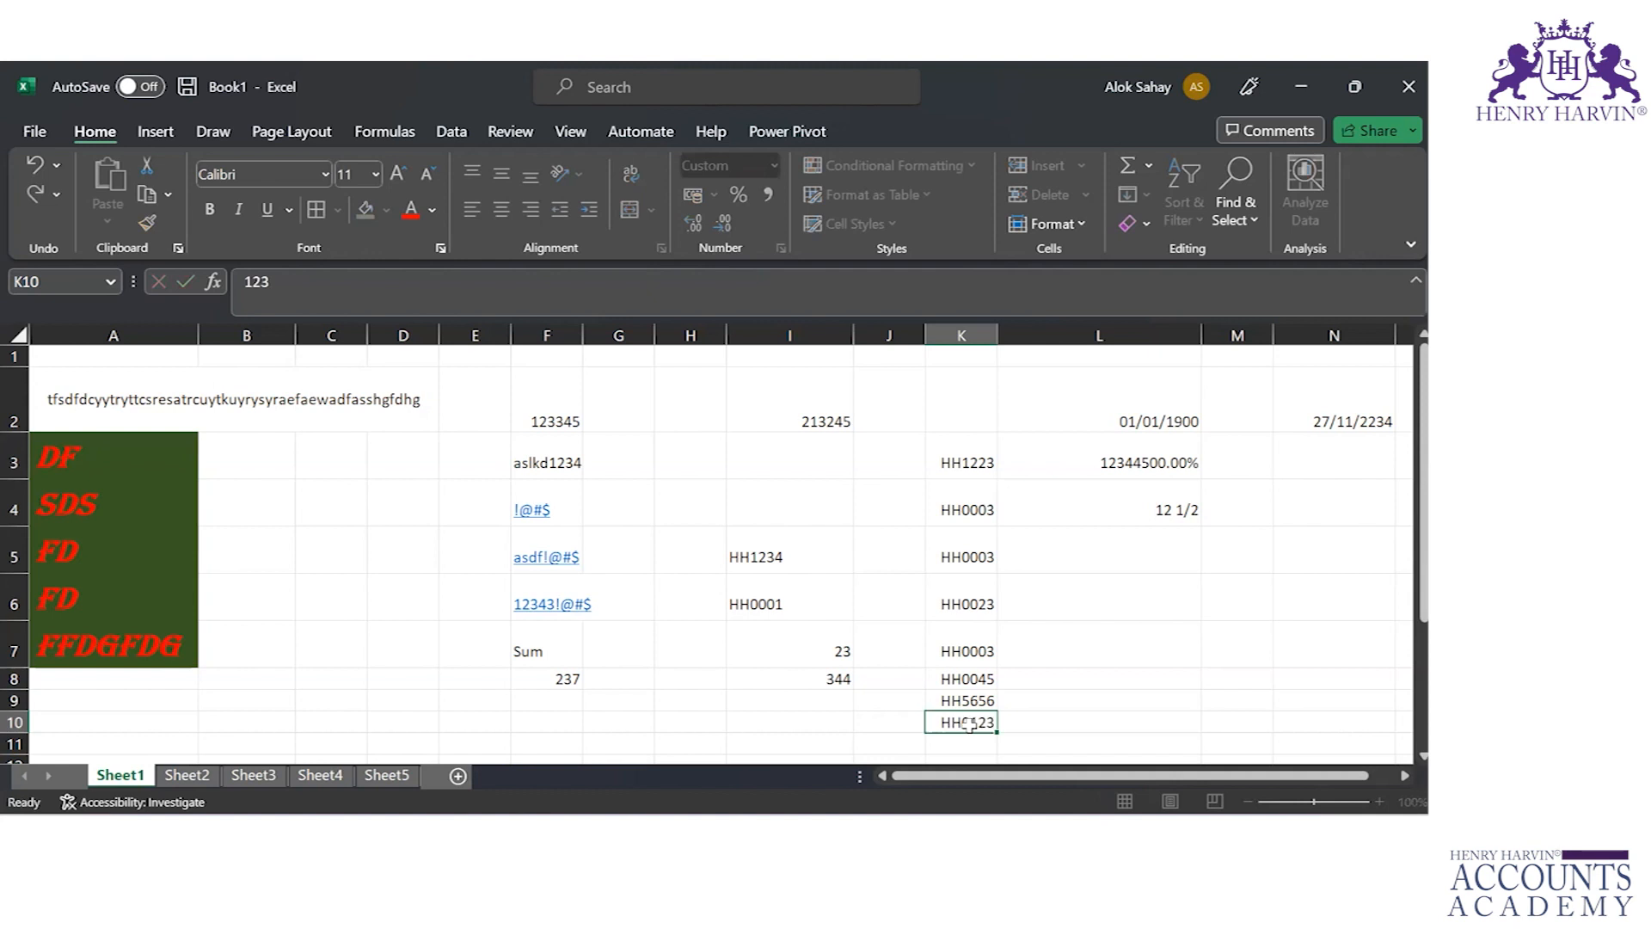
{"action": "key", "text": "Return"}
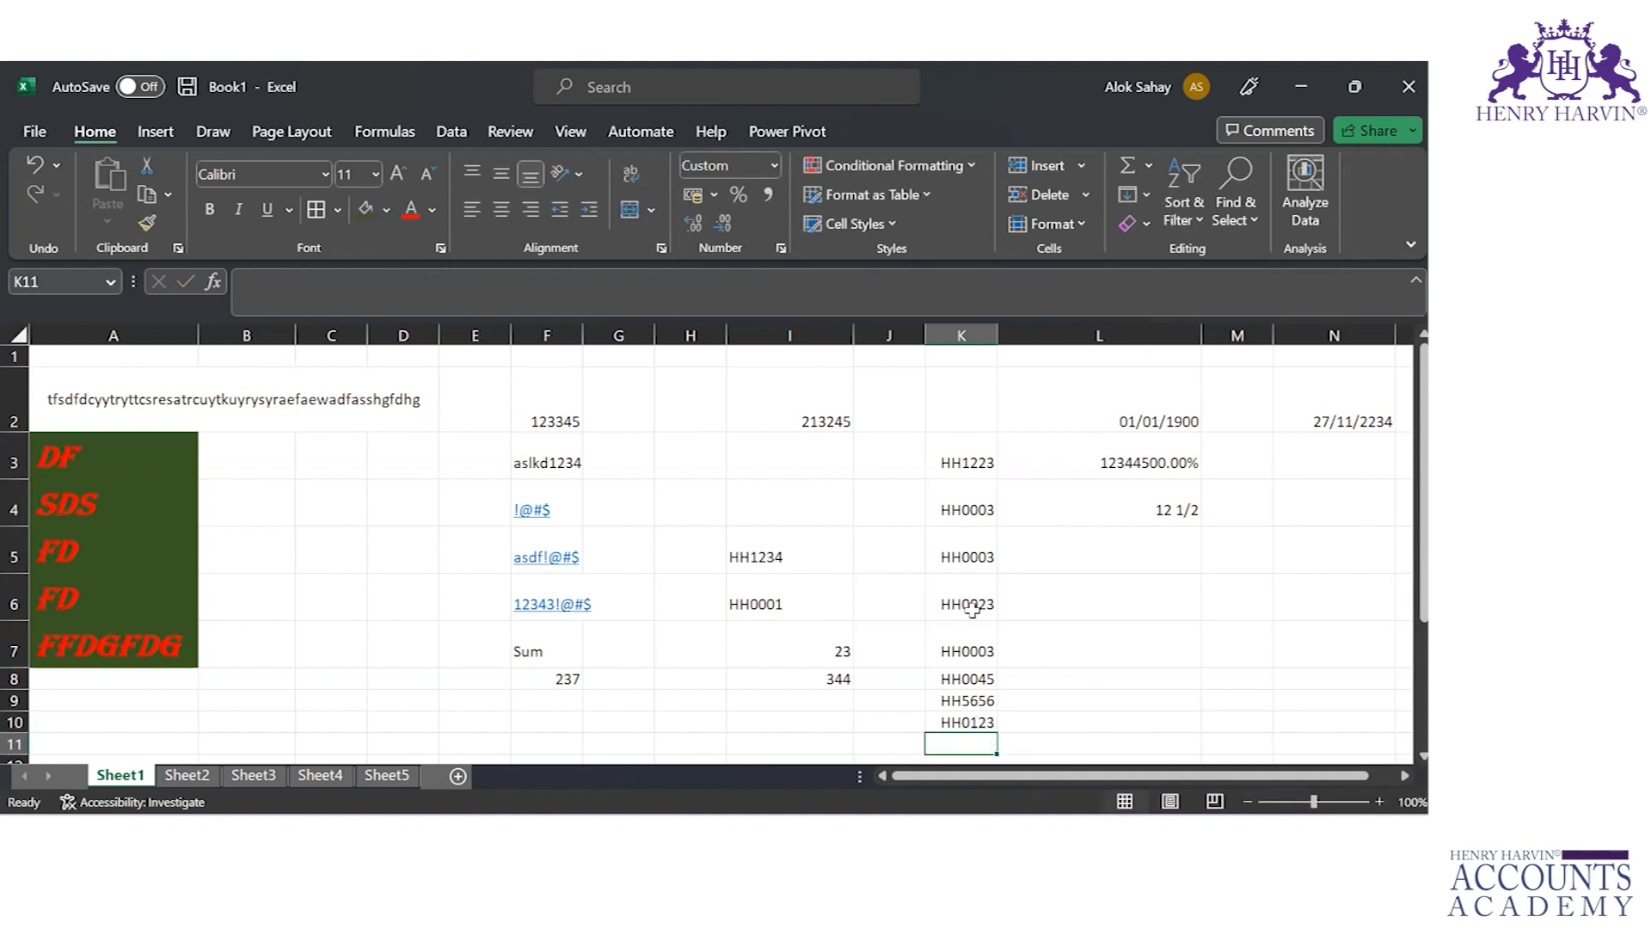
Step: Apply the custom number format "HH"@ to cells J2:J10
{"action": "left_click", "coordinate": [960, 426]}
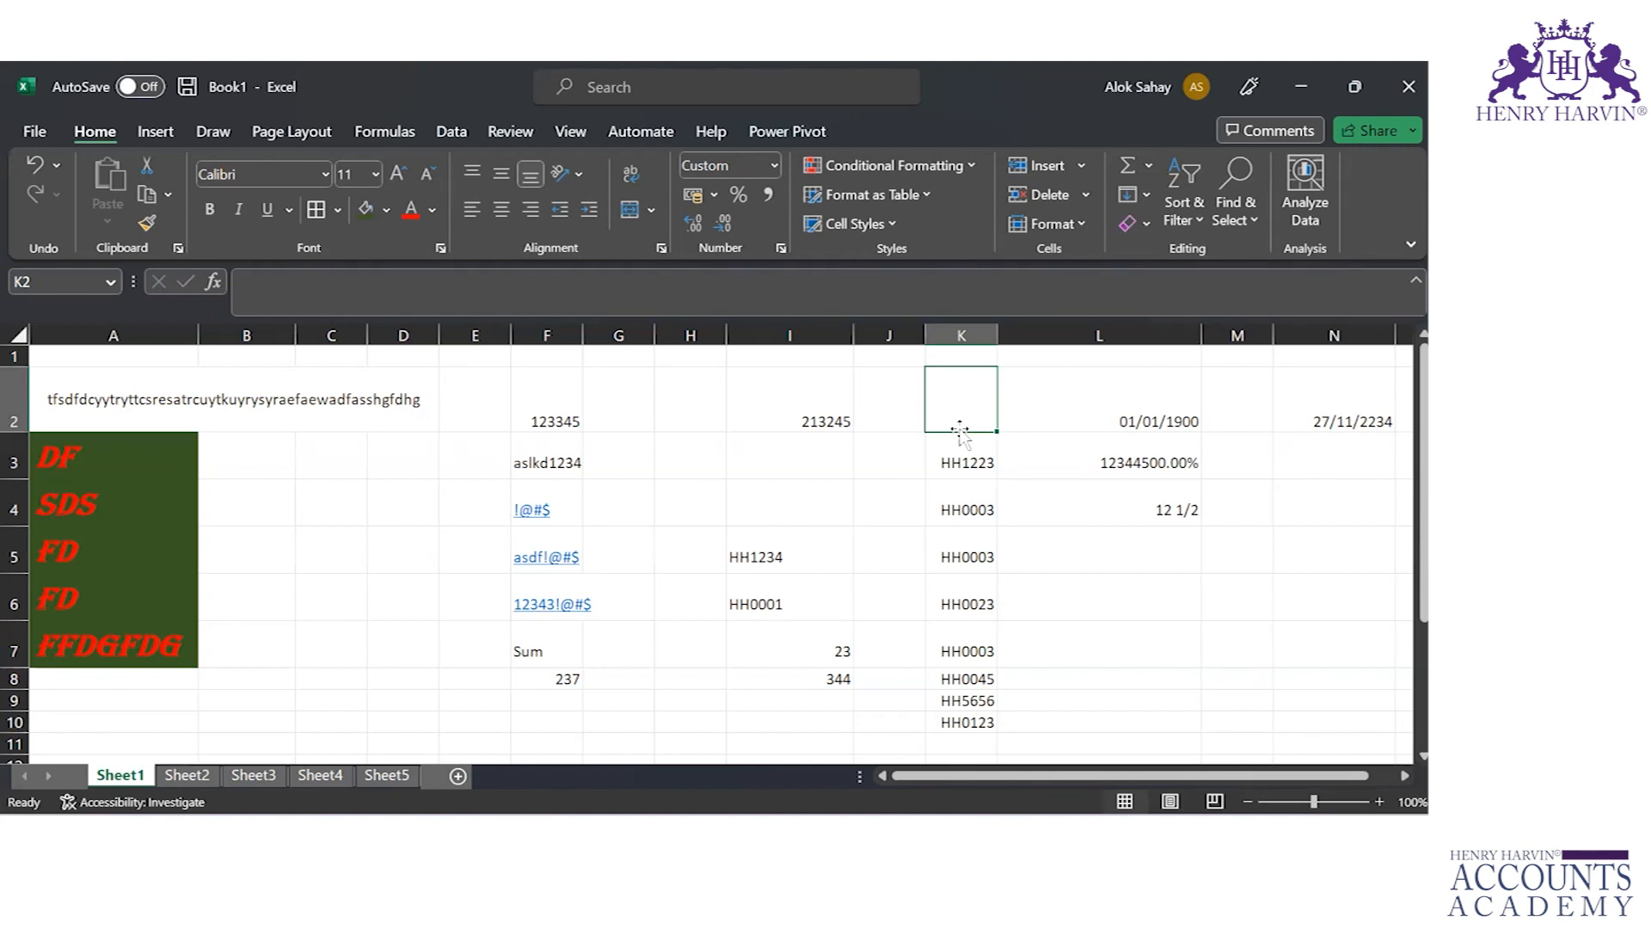
{"action": "key", "text": "Left"}
{"action": "key", "text": "shift+Down"}
{"action": "key", "text": "shift+Down"}
{"action": "key", "text": "shift+Down"}
{"action": "key", "text": "shift+Down"}
{"action": "key", "text": "shift+Down"}
{"action": "key", "text": "shift+Down"}
{"action": "key", "text": "shift+Down"}
{"action": "key", "text": "shift+Down"}
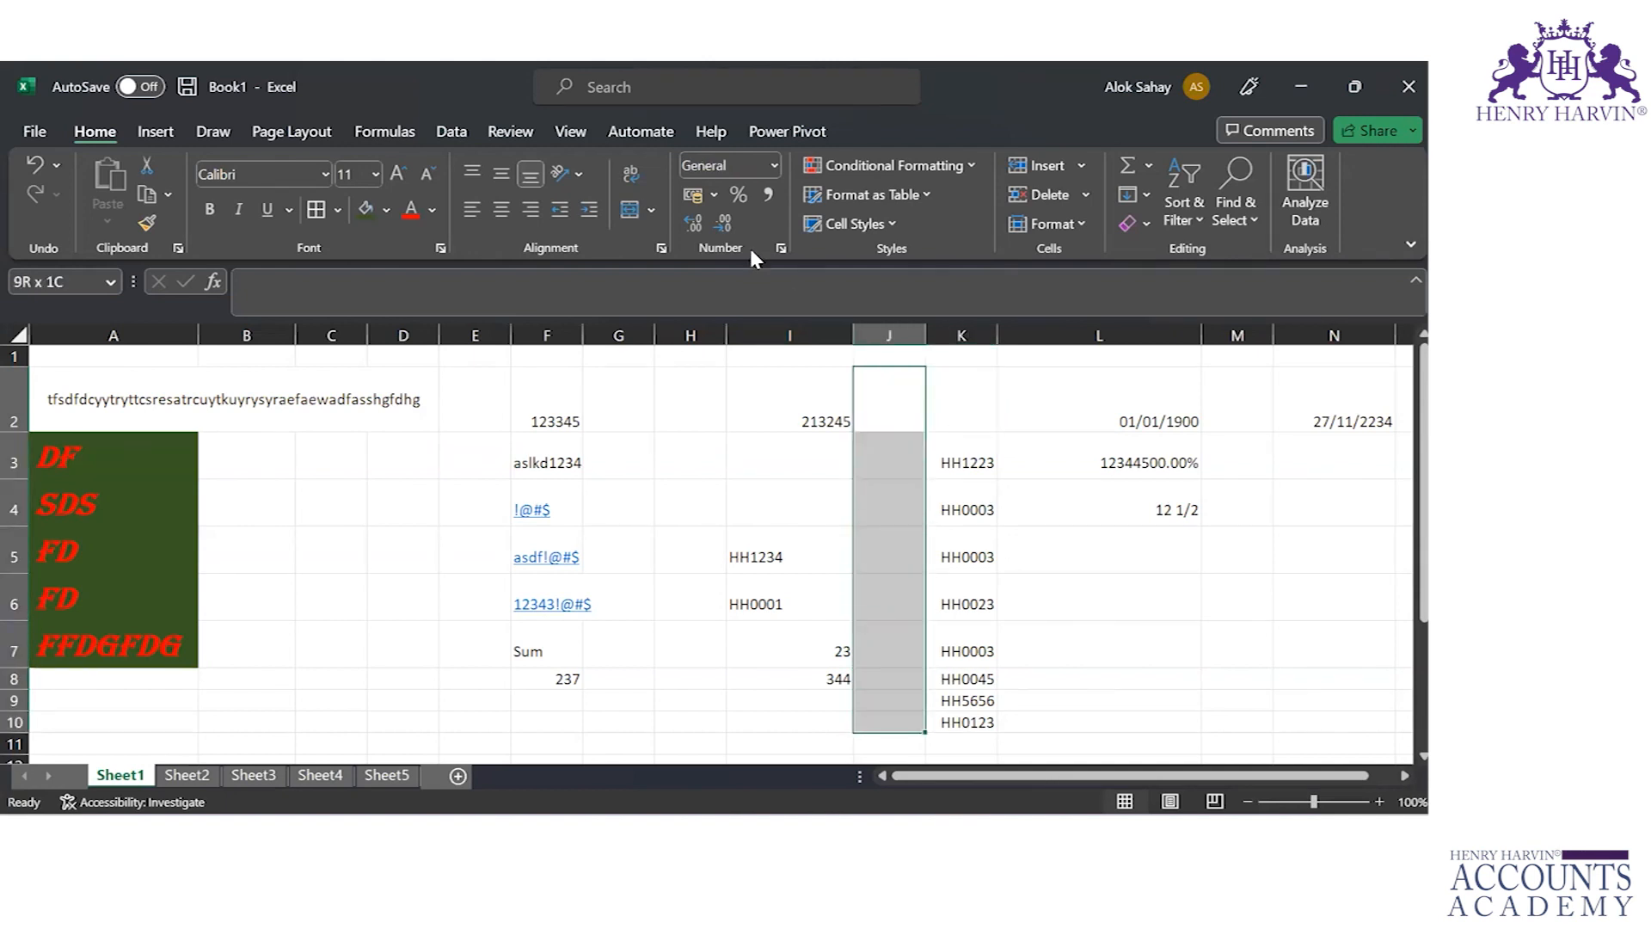
{"action": "left_click", "coordinate": [782, 249]}
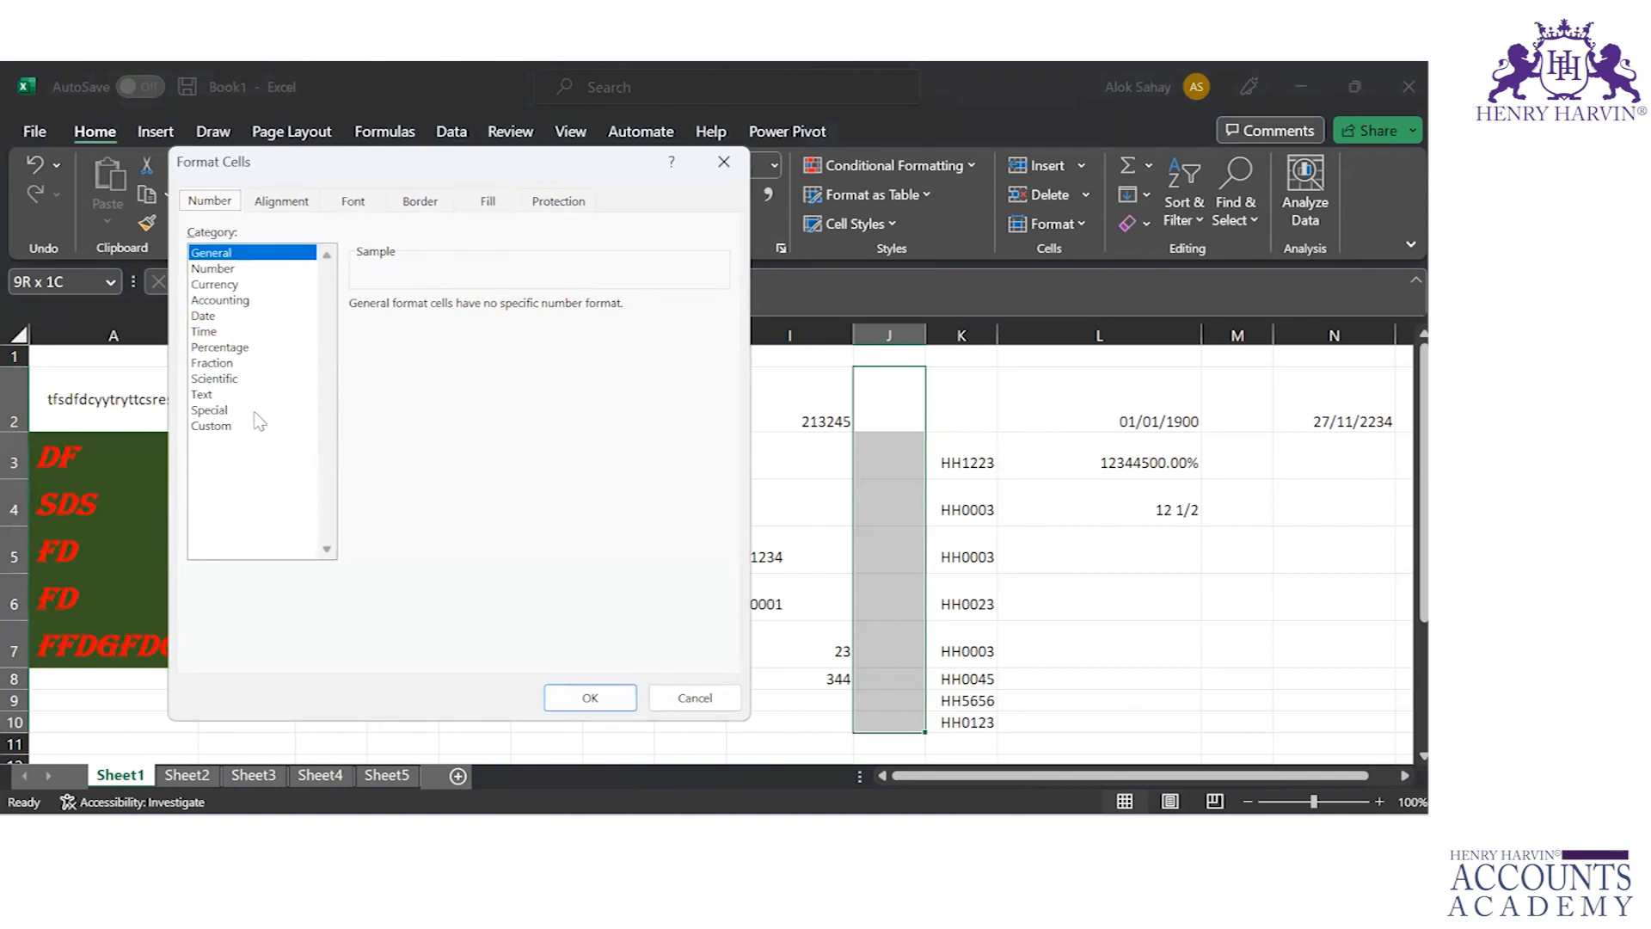
{"action": "left_click", "coordinate": [231, 426]}
{"action": "left_click", "coordinate": [445, 325]}
{"action": "key", "text": "BackSpace"}
{"action": "key", "text": "BackSpace"}
{"action": "key", "text": "BackSpace"}
{"action": "key", "text": "BackSpace"}
{"action": "key", "text": "BackSpace"}
{"action": "key", "text": "BackSpace"}
{"action": "key", "text": "BackSpace"}
{"action": "type", "text": "\"HH\"@@@"}
{"action": "key", "text": "BackSpace"}
{"action": "key", "text": "BackSpace"}
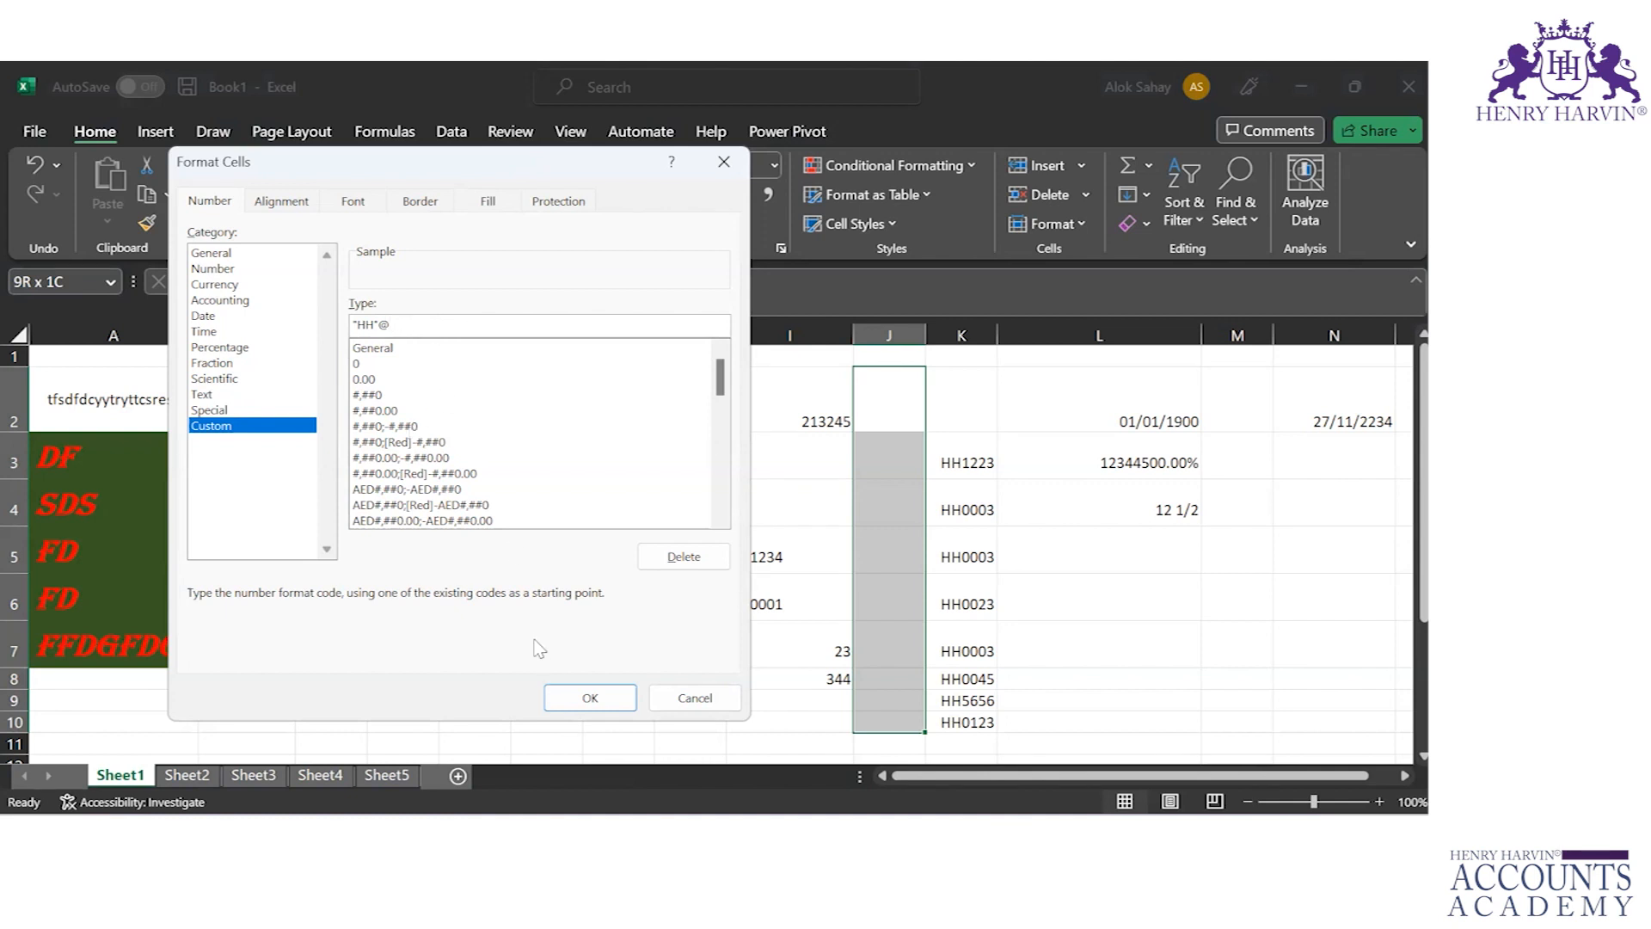
{"action": "left_click", "coordinate": [590, 699]}
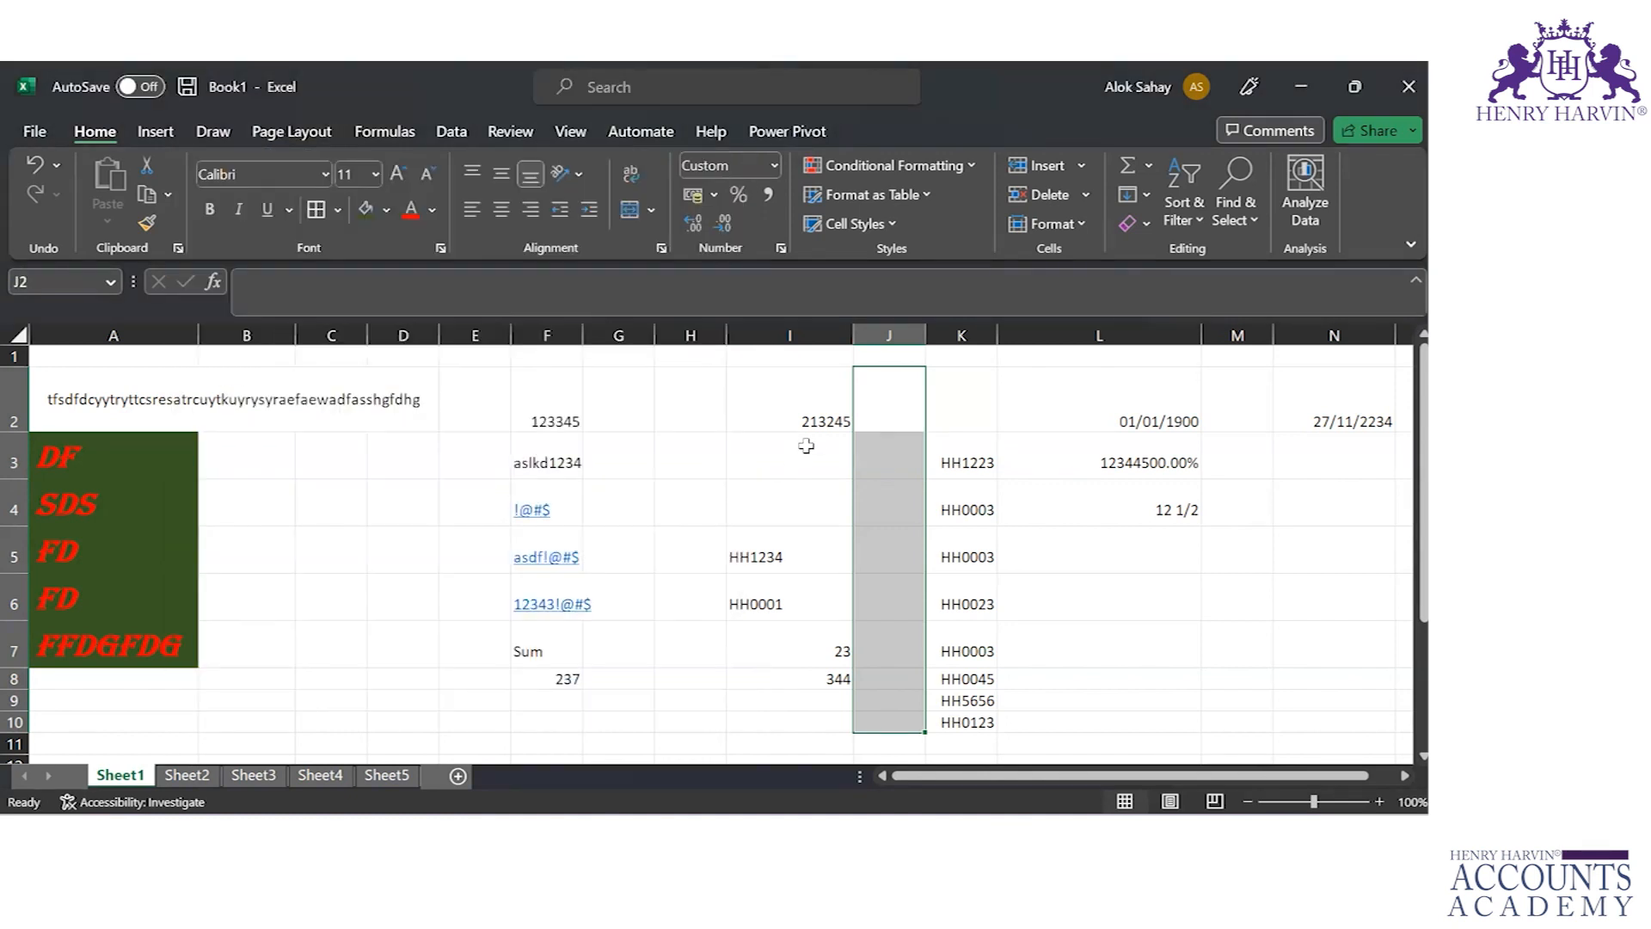
Step: Enter the texts asd, sadsaf, qwer and sffref in cells J2 to J5, and return to J2
{"action": "type", "text": "asd"}
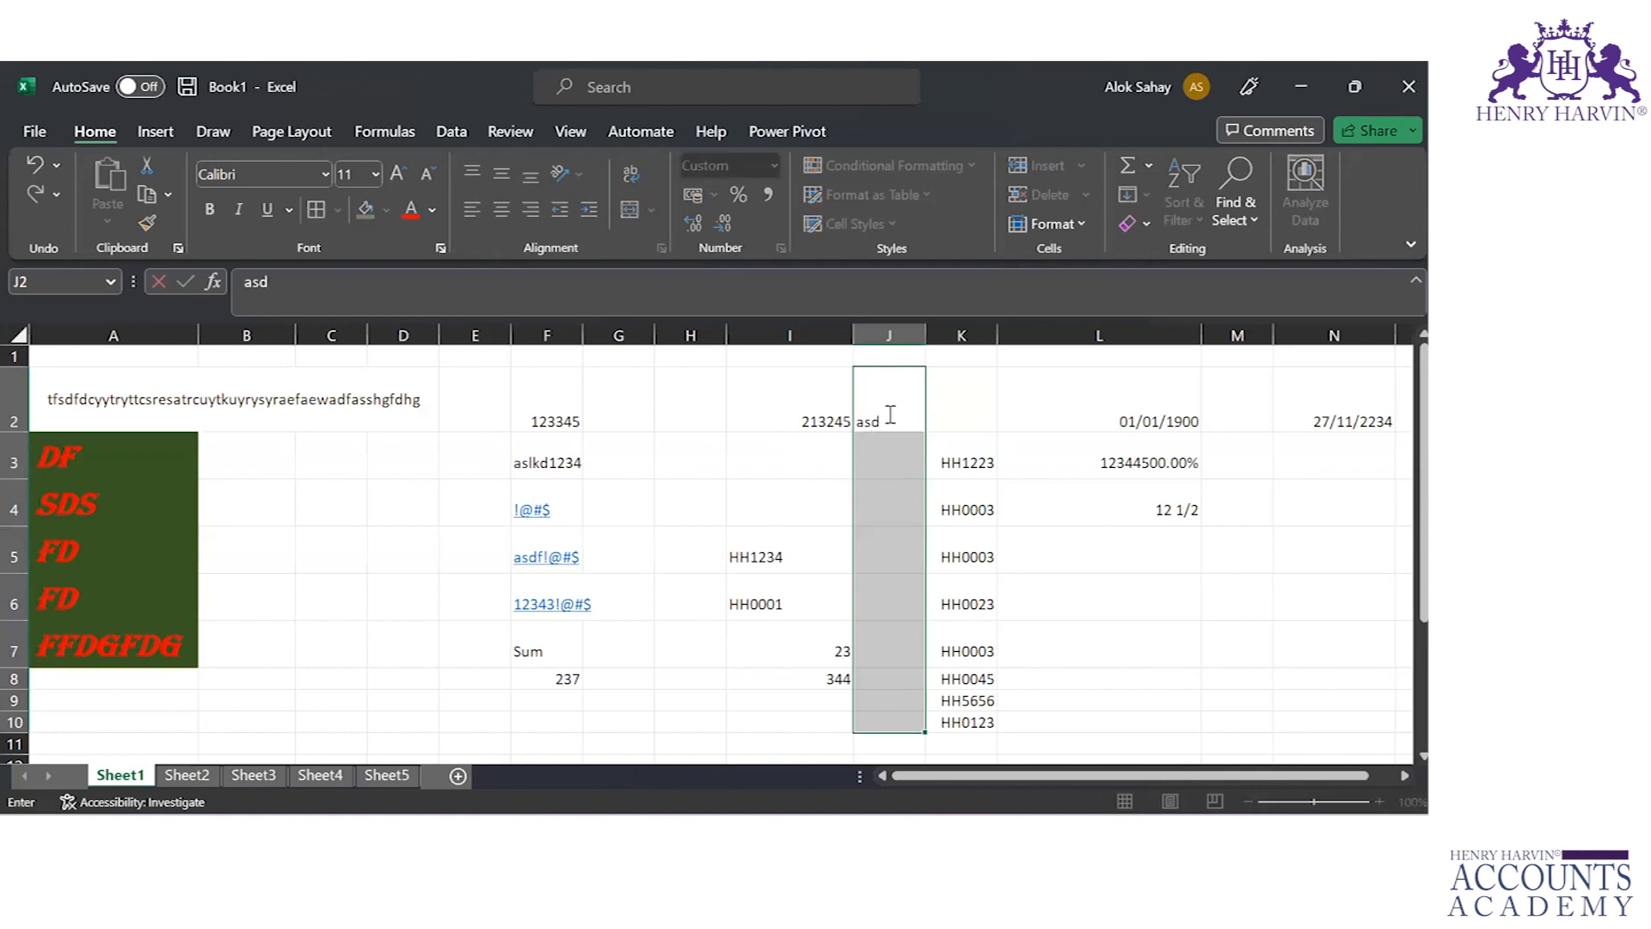
{"action": "key", "text": "Return"}
{"action": "type", "text": "sadsaf"}
{"action": "key", "text": "Return"}
{"action": "type", "text": "qwer"}
{"action": "key", "text": "Return"}
{"action": "type", "text": "sffref"}
{"action": "key", "text": "Return"}
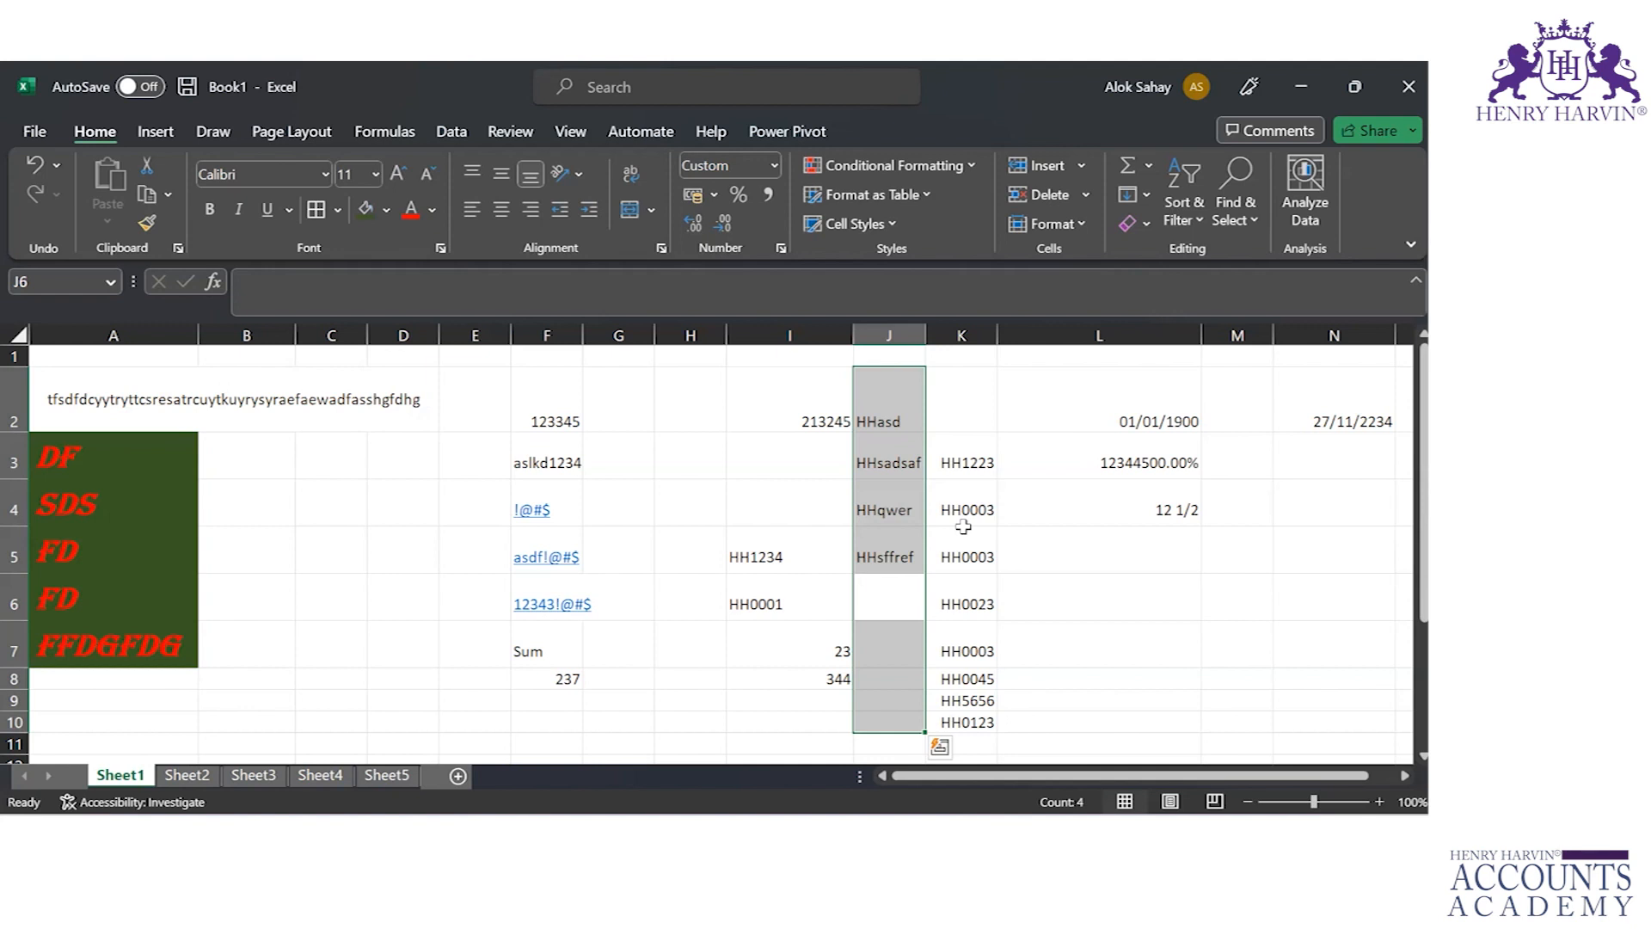
{"action": "key", "text": "Up"}
{"action": "key", "text": "Up"}
{"action": "key", "text": "Up"}
{"action": "key", "text": "Up"}
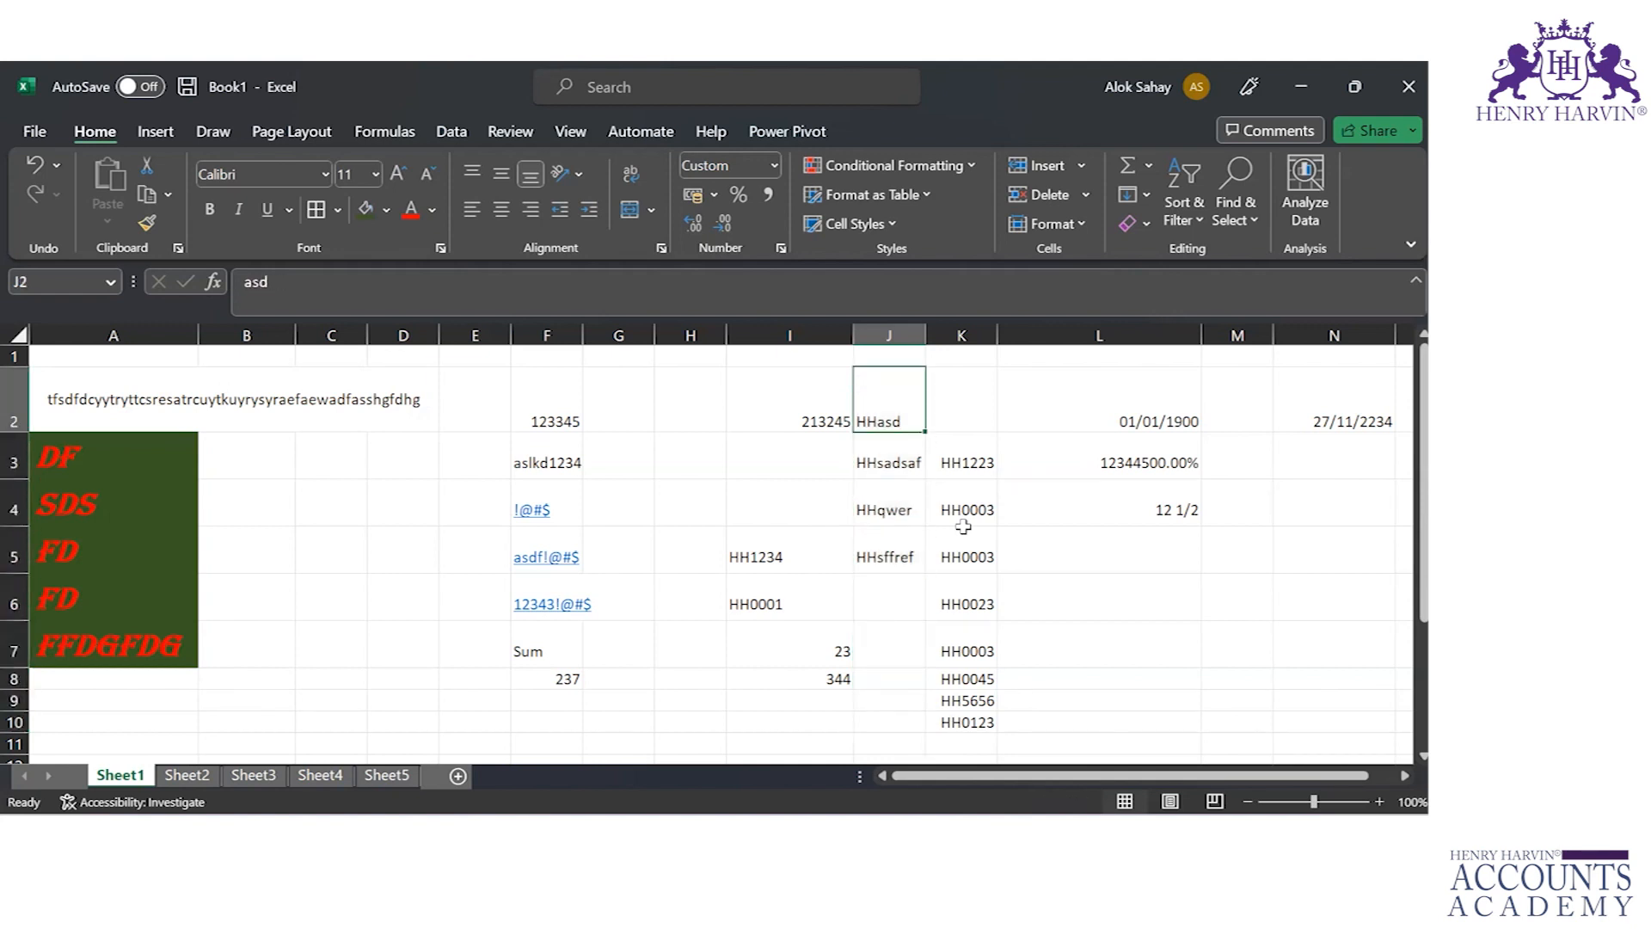
Step: Apply a custom number format that prefixes 12345 to the text in the whole of column J, and autofit the column width
{"action": "left_click", "coordinate": [904, 336]}
{"action": "left_click", "coordinate": [781, 249]}
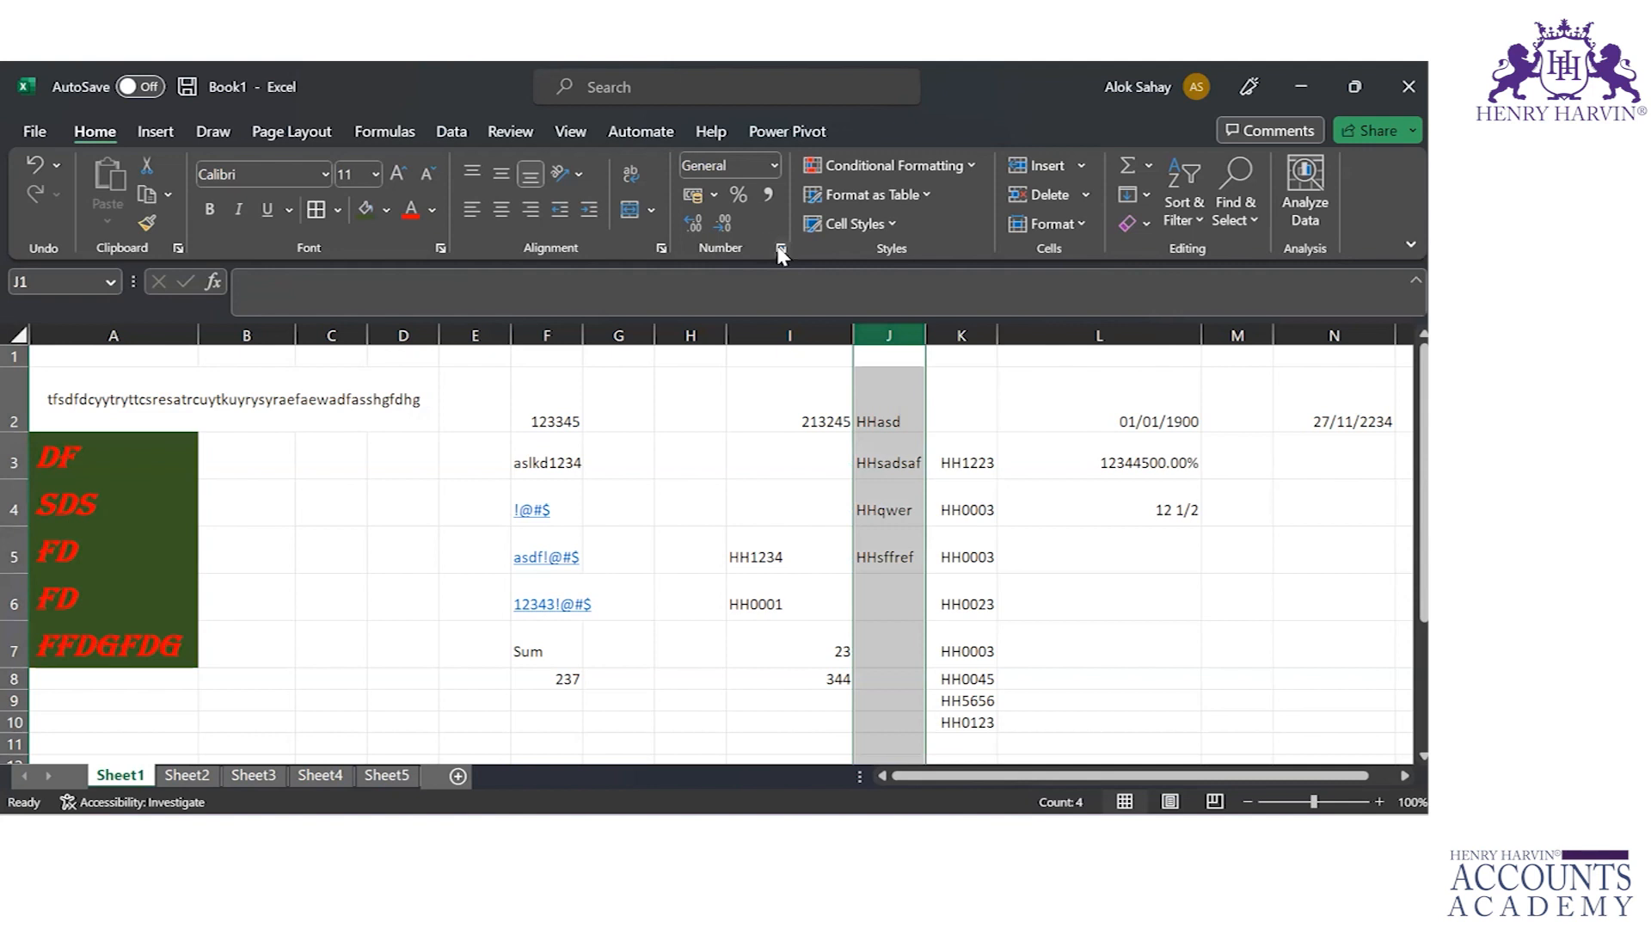
{"action": "left_click", "coordinate": [227, 429]}
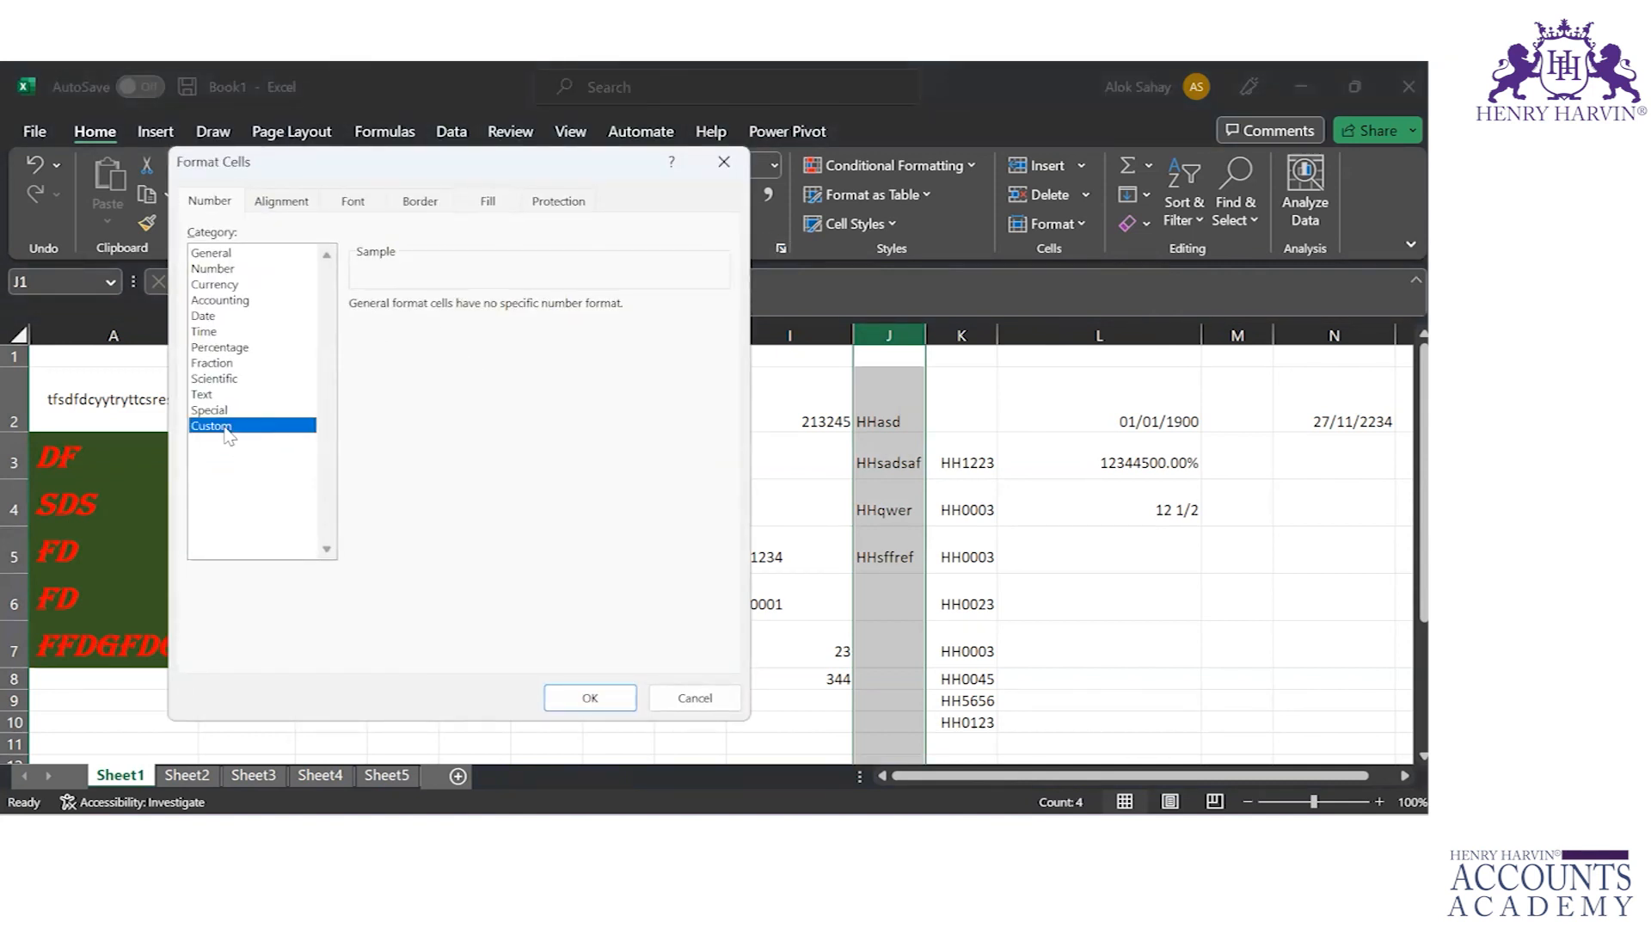
{"action": "left_click", "coordinate": [405, 319]}
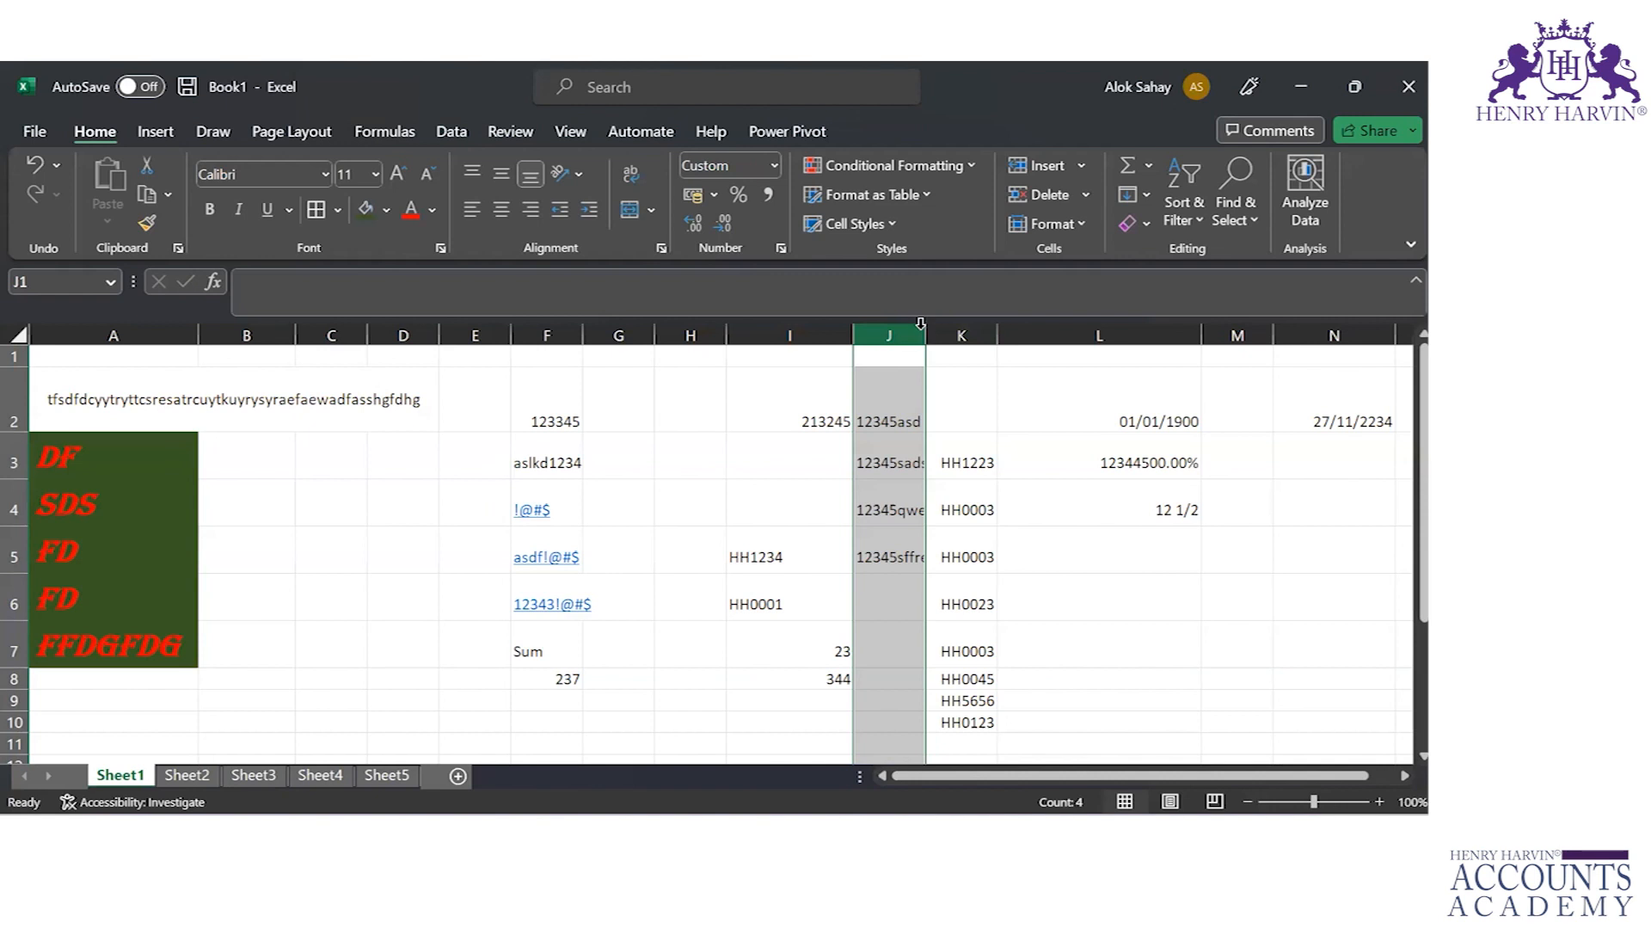
{"action": "double_click", "coordinate": [926, 334]}
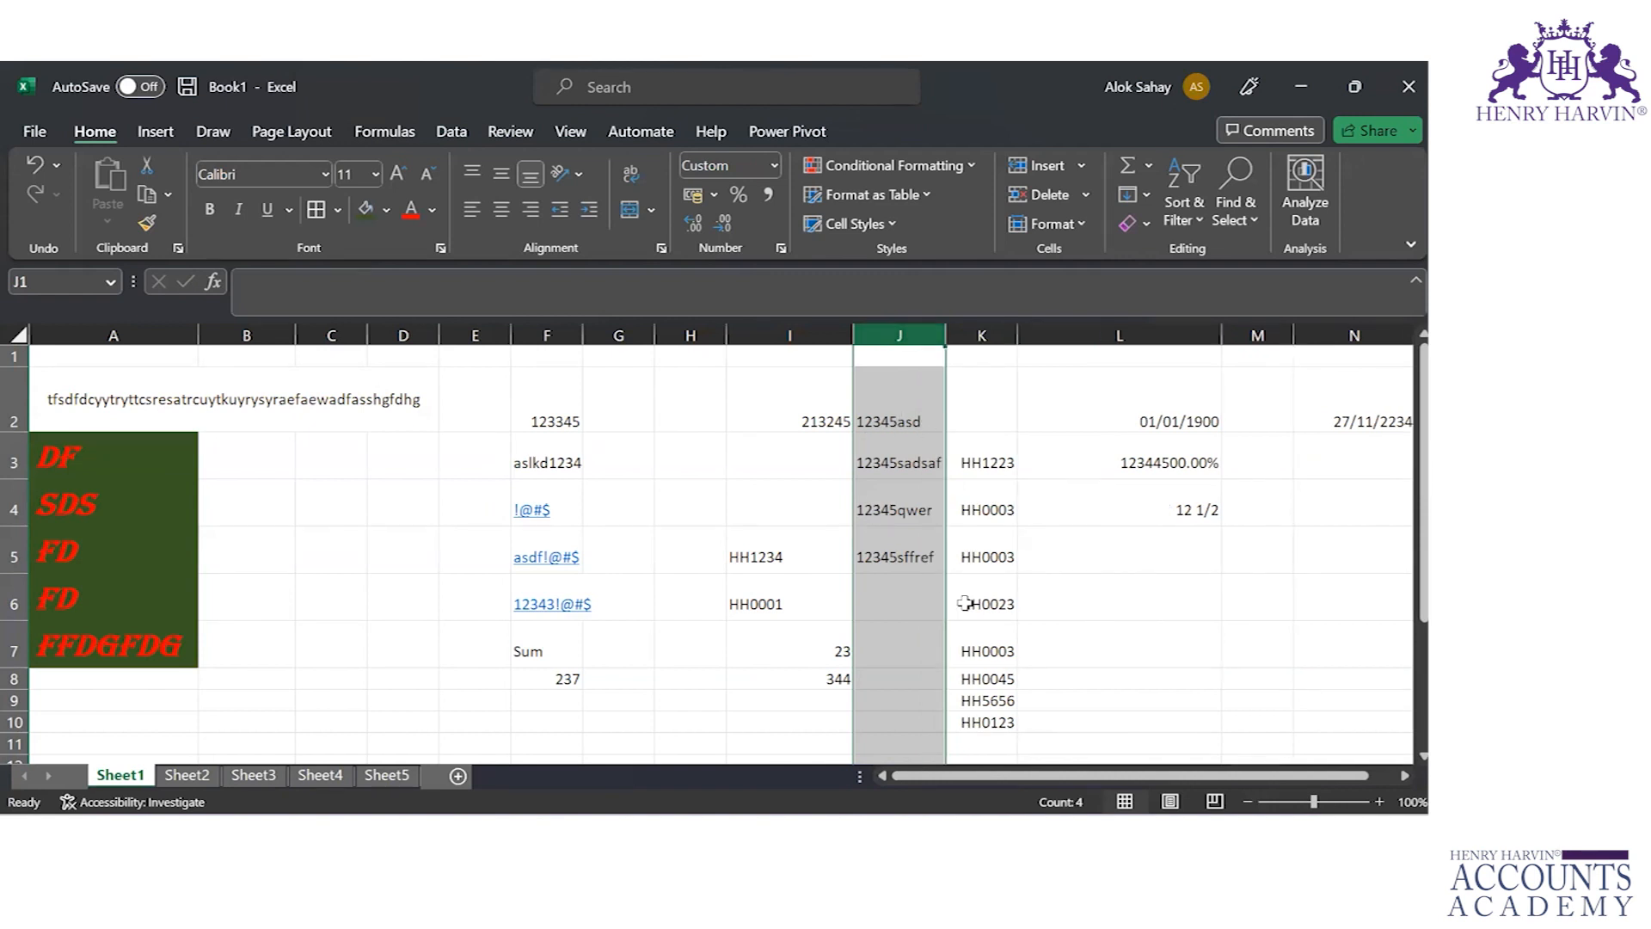
Step: Apply the custom number format "HH"@ to cell L6
{"action": "left_click", "coordinate": [904, 610]}
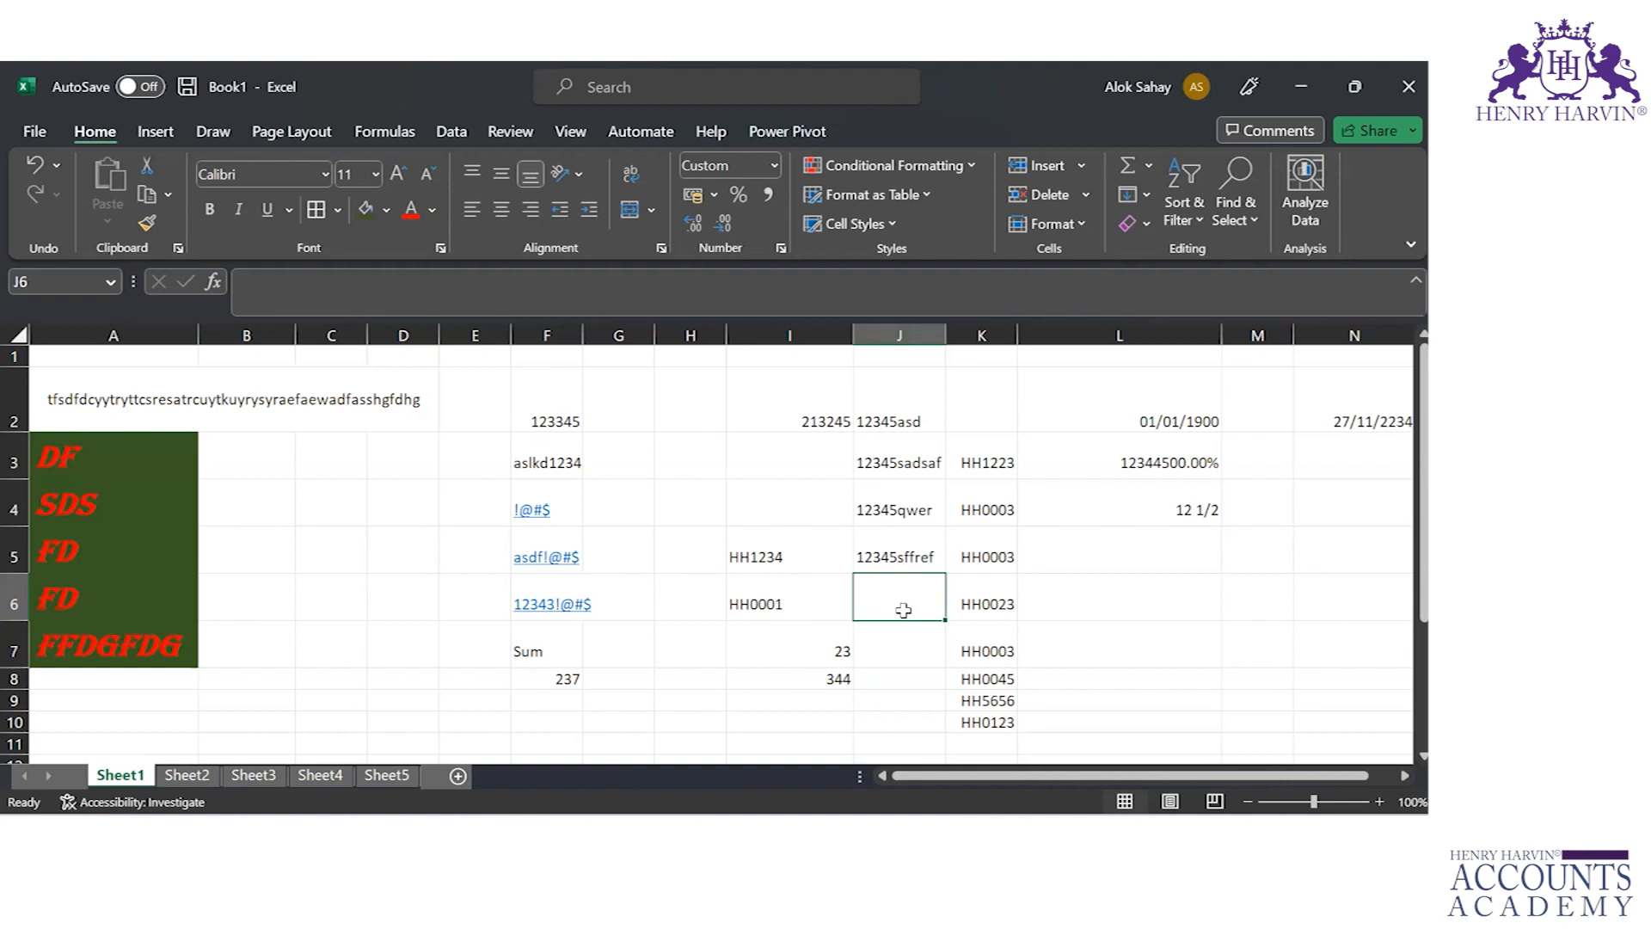
{"action": "key", "text": "Right"}
{"action": "key", "text": "Right"}
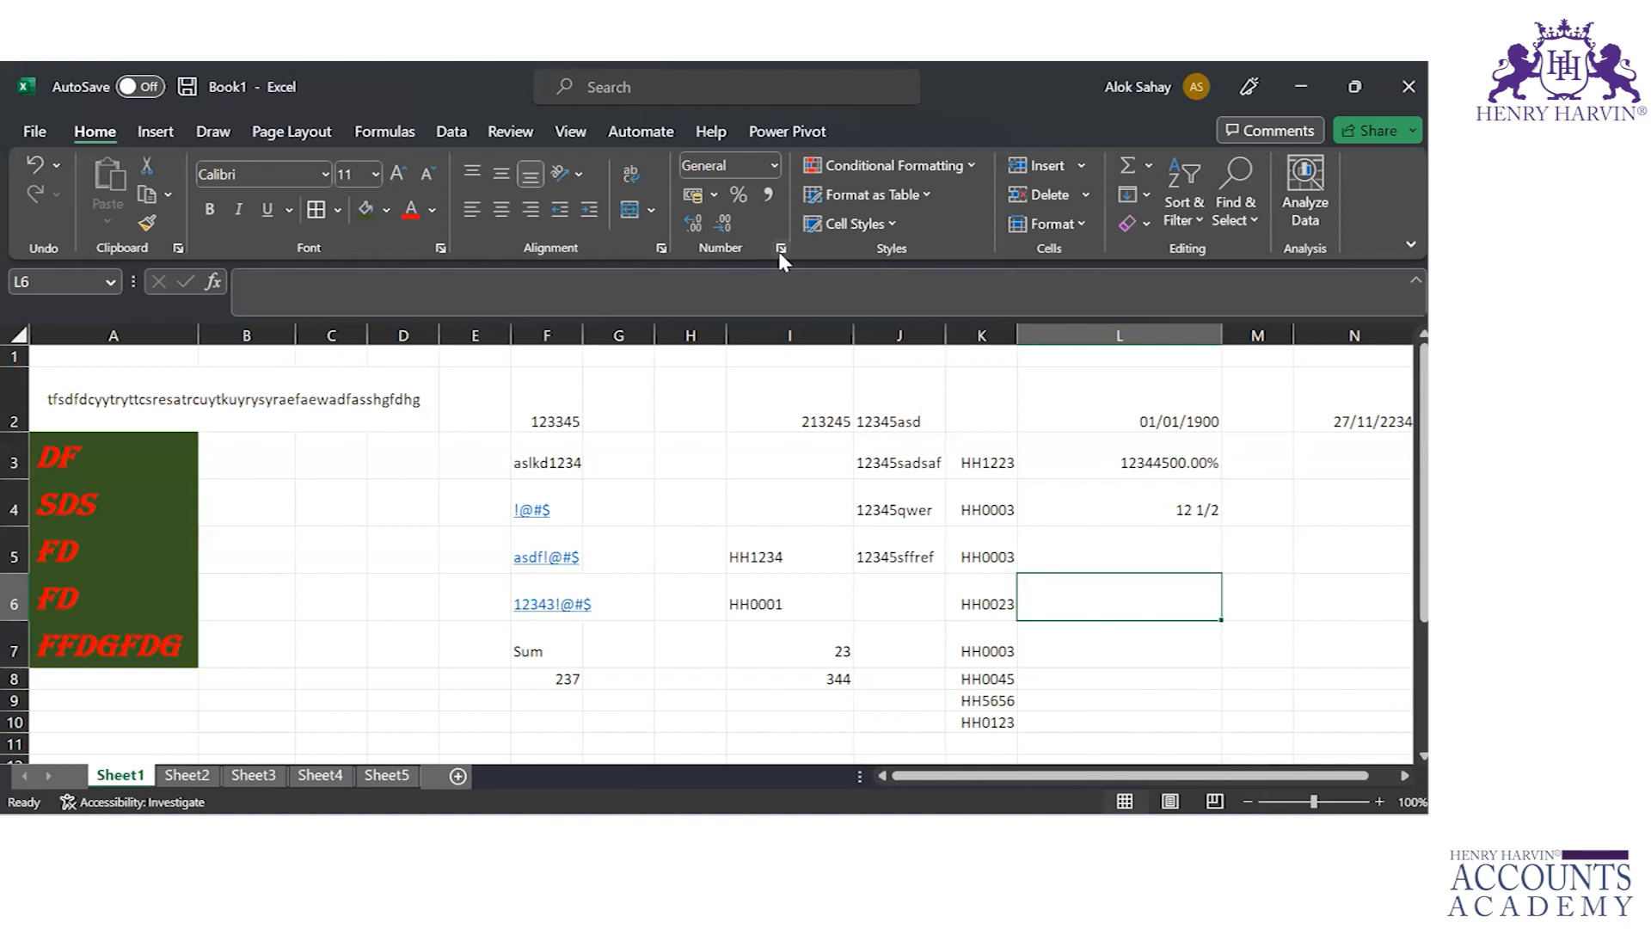
{"action": "left_click", "coordinate": [780, 250]}
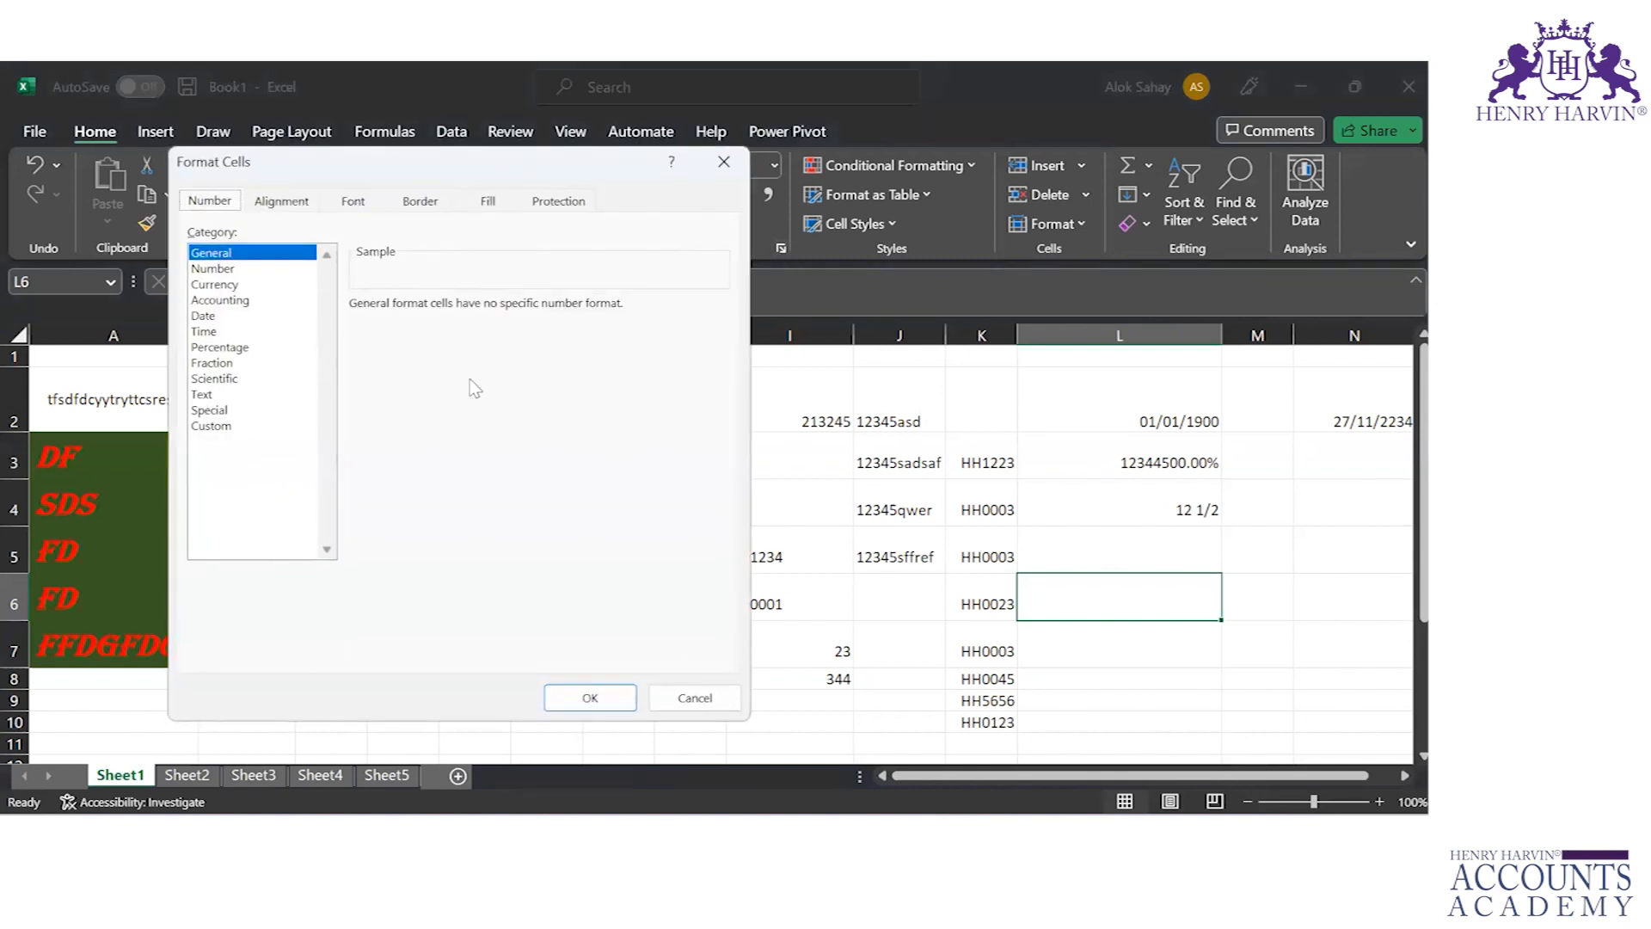
{"action": "left_click", "coordinate": [225, 427]}
{"action": "double_click", "coordinate": [423, 328]}
{"action": "key", "text": "BackSpace"}
{"action": "type", "text": "@\"HH"}
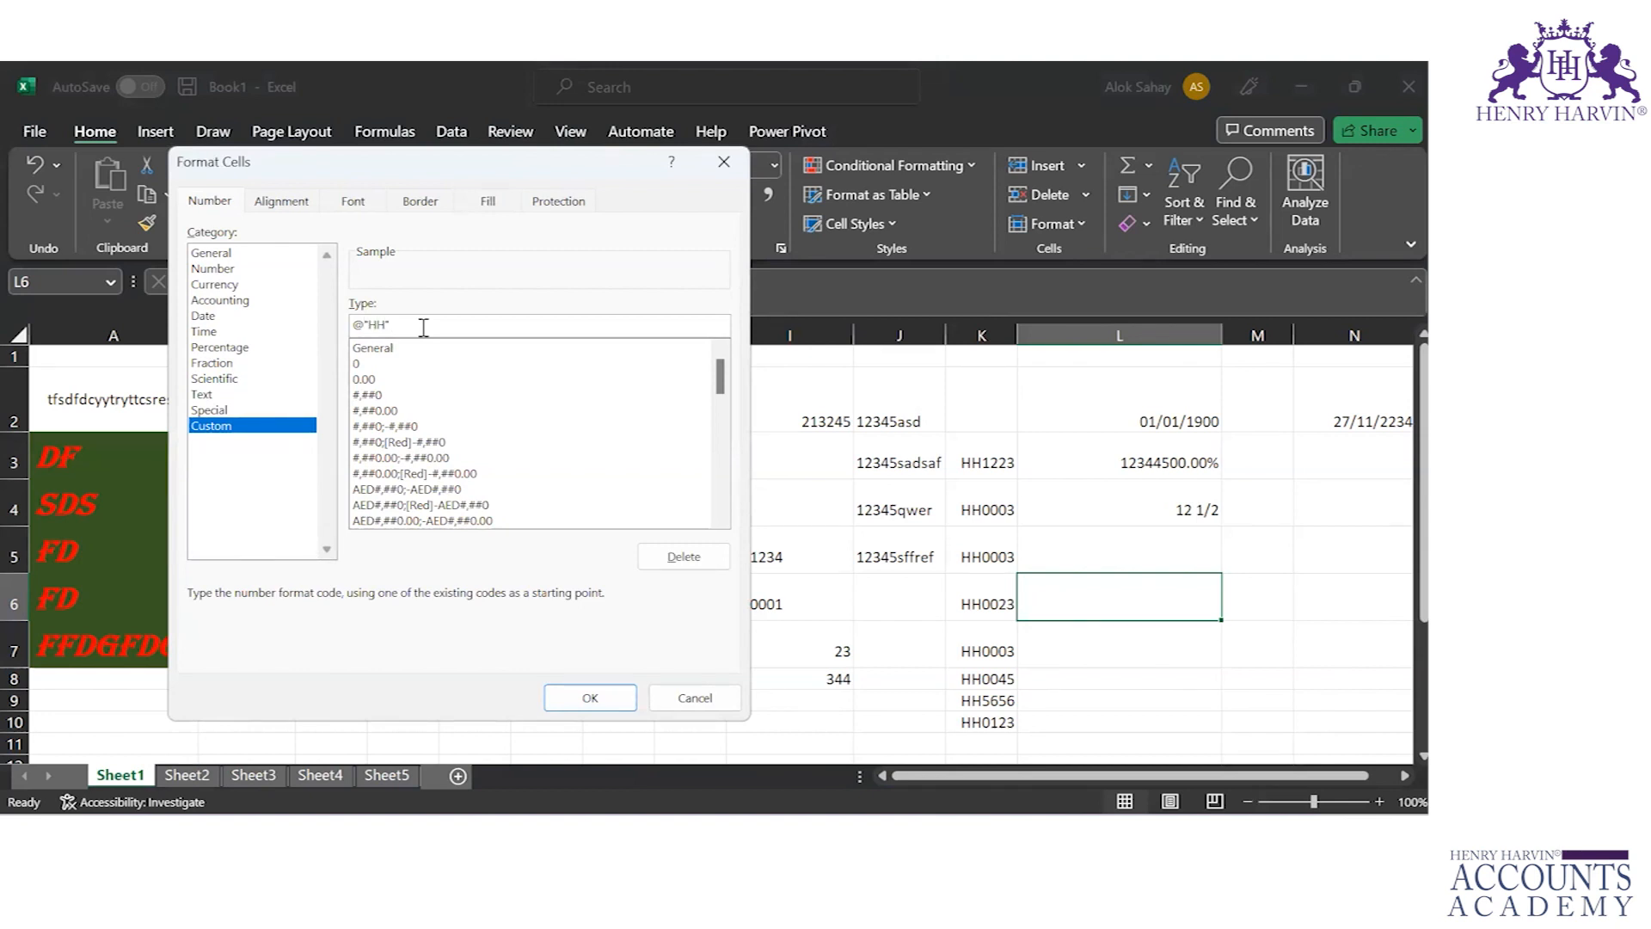
{"action": "type", "text": "\"0"}
{"action": "key", "text": "Return"}
{"action": "key", "text": "Return"}
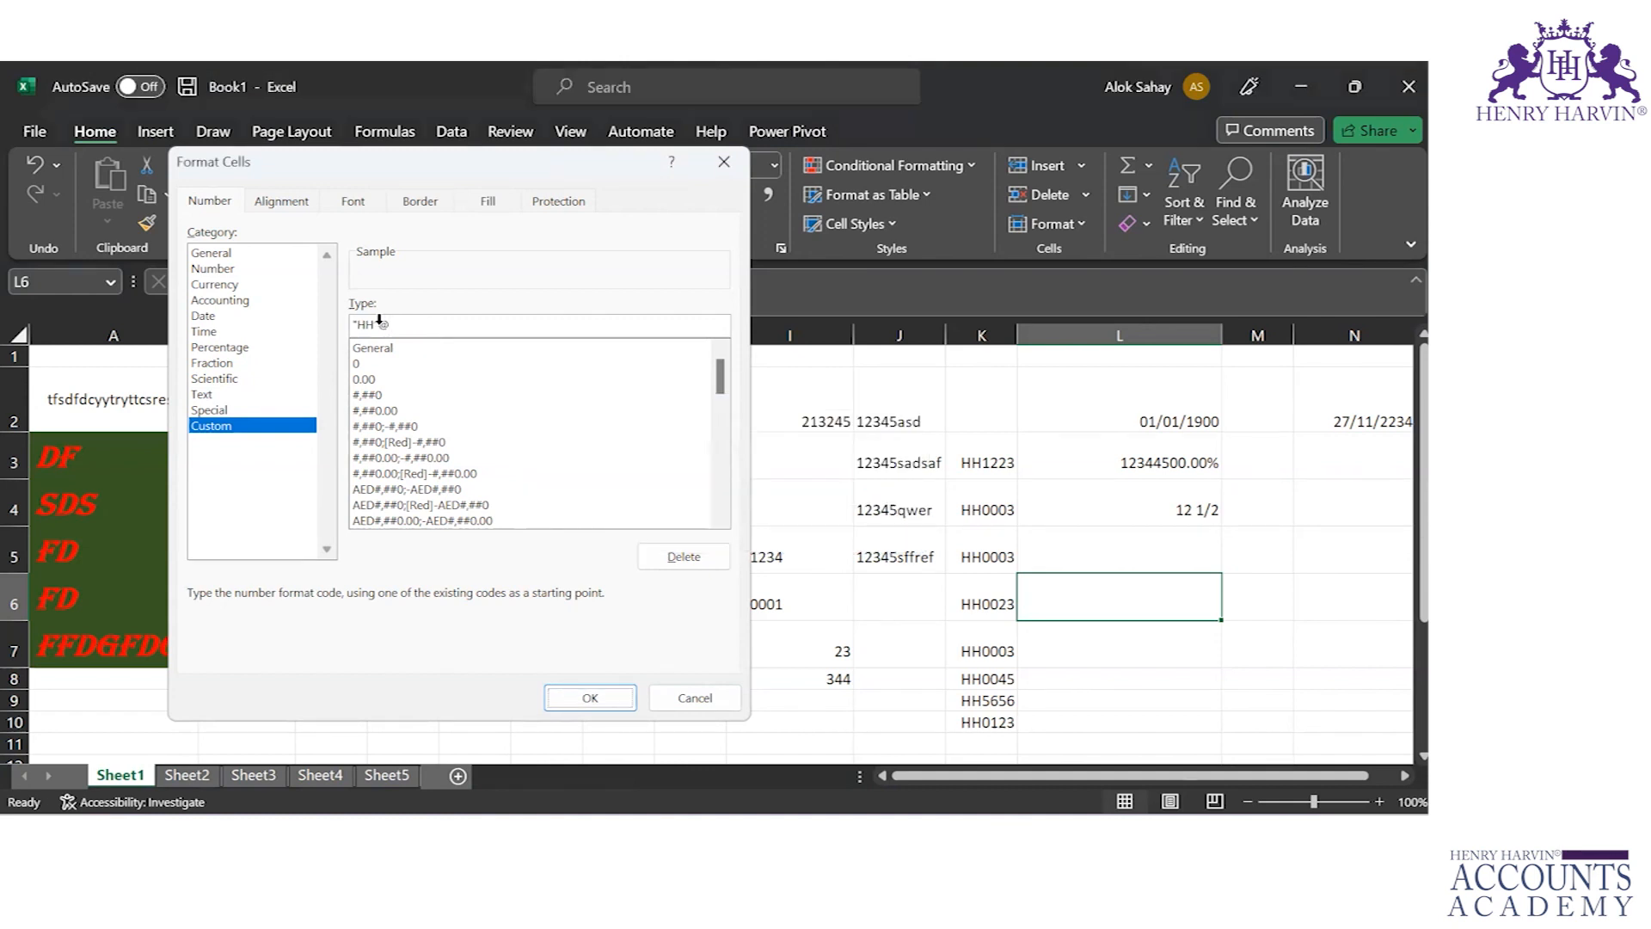
{"action": "key", "text": "Escape"}
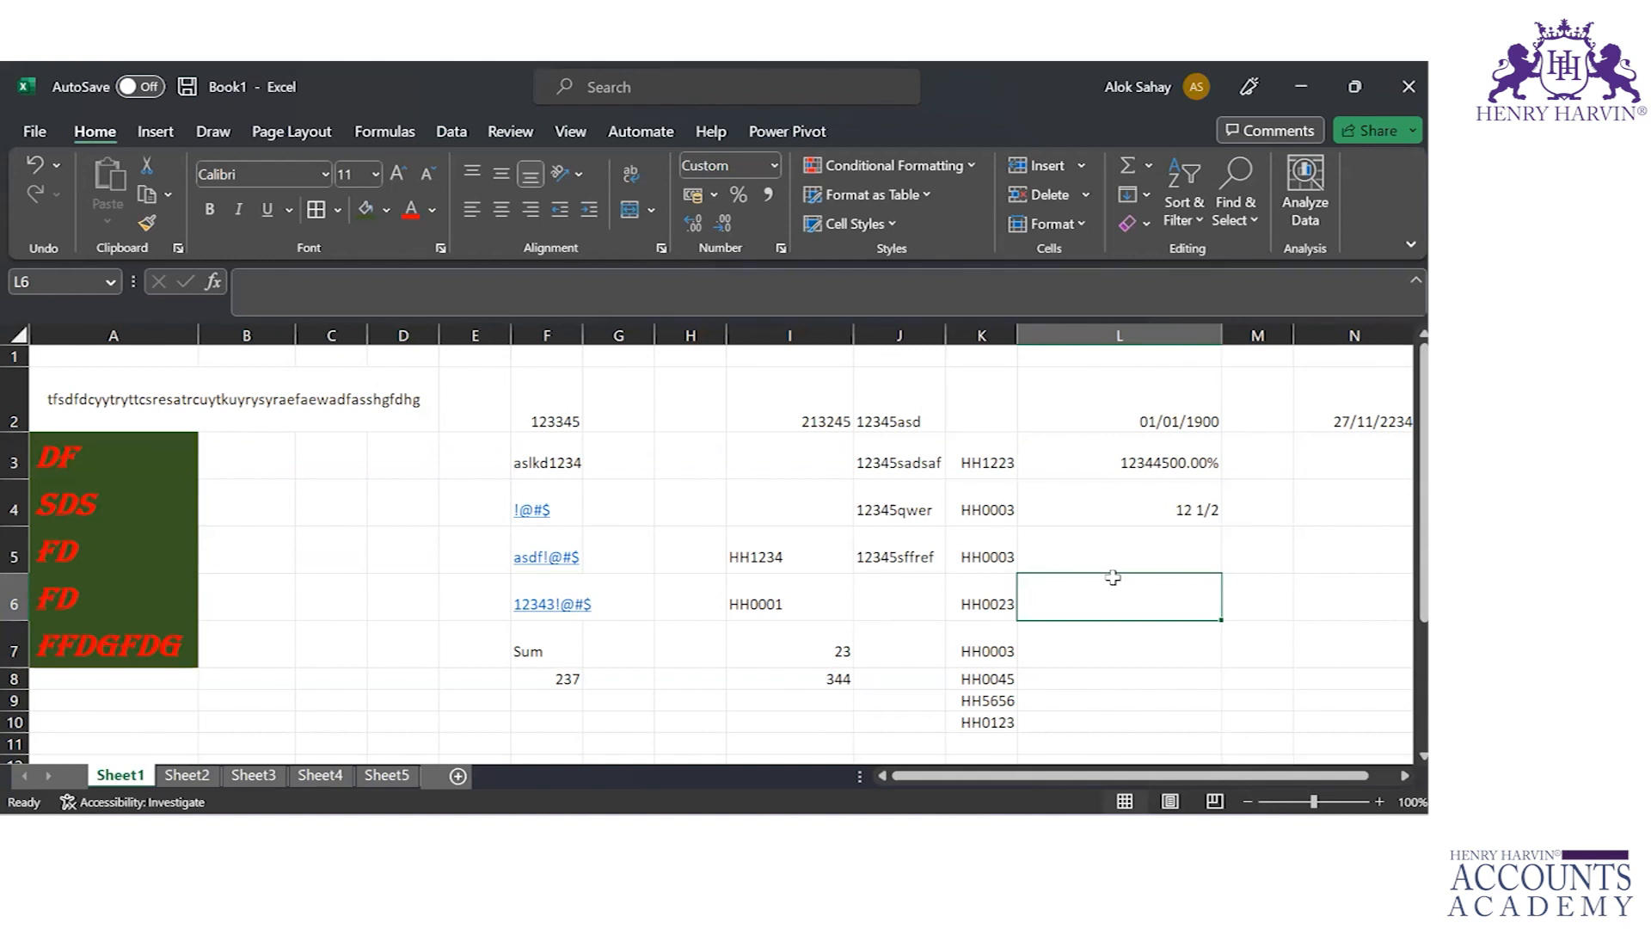
Step: Enter asd123 in cell L6 and reselect the cell to check its stored content
{"action": "type", "text": "asd123"}
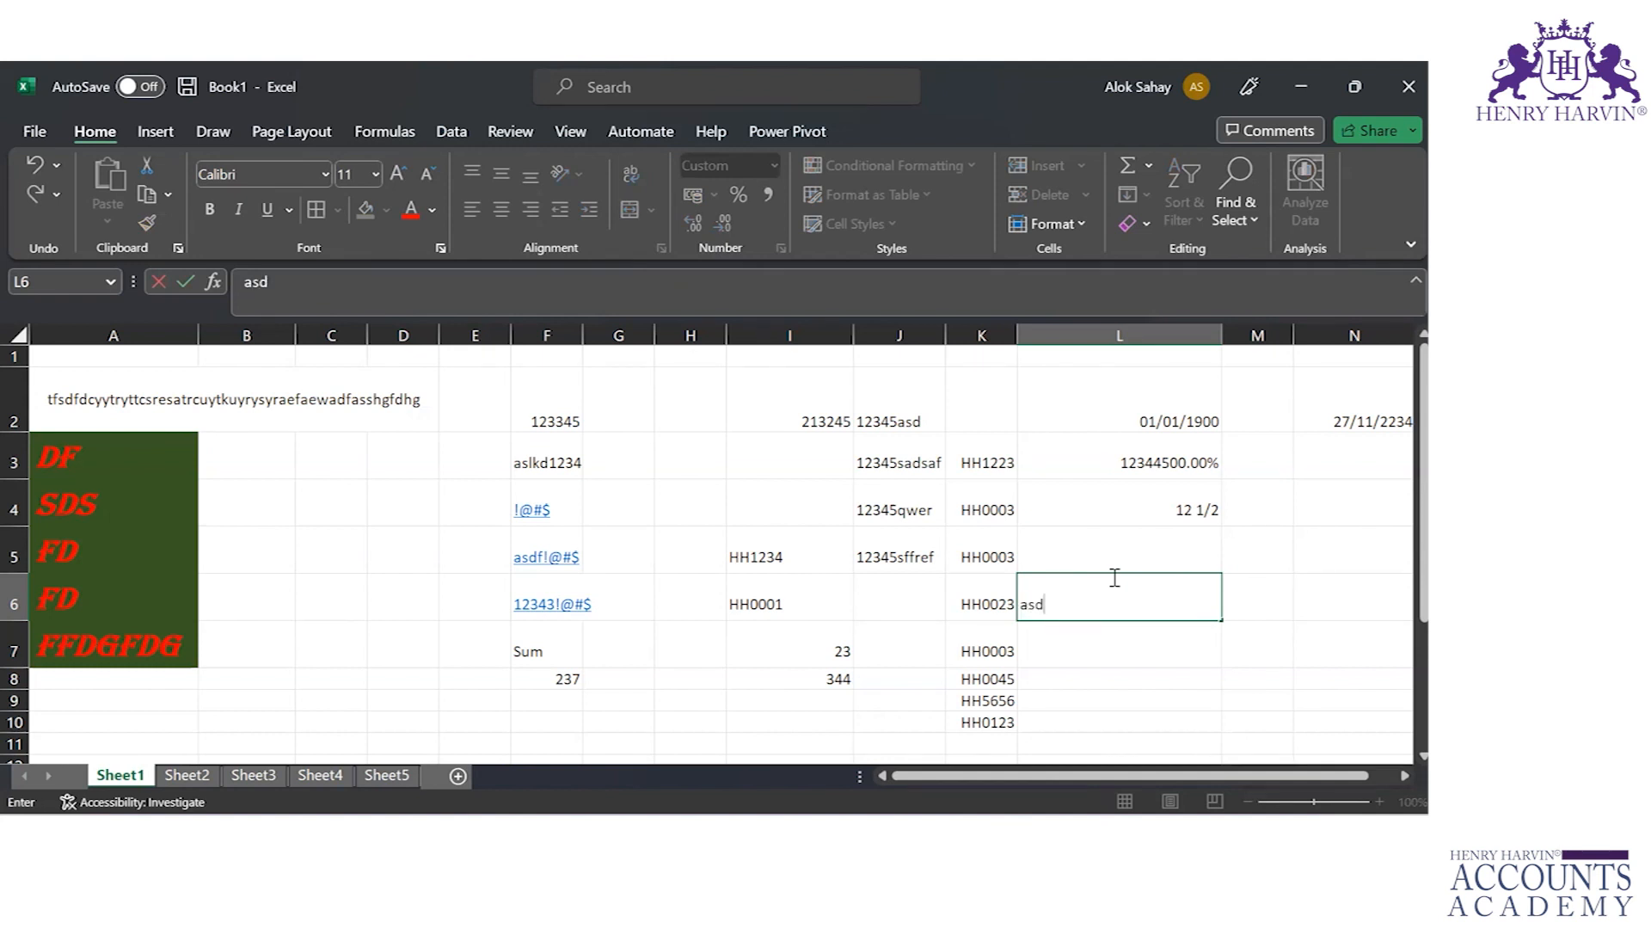
{"action": "key", "text": "Return"}
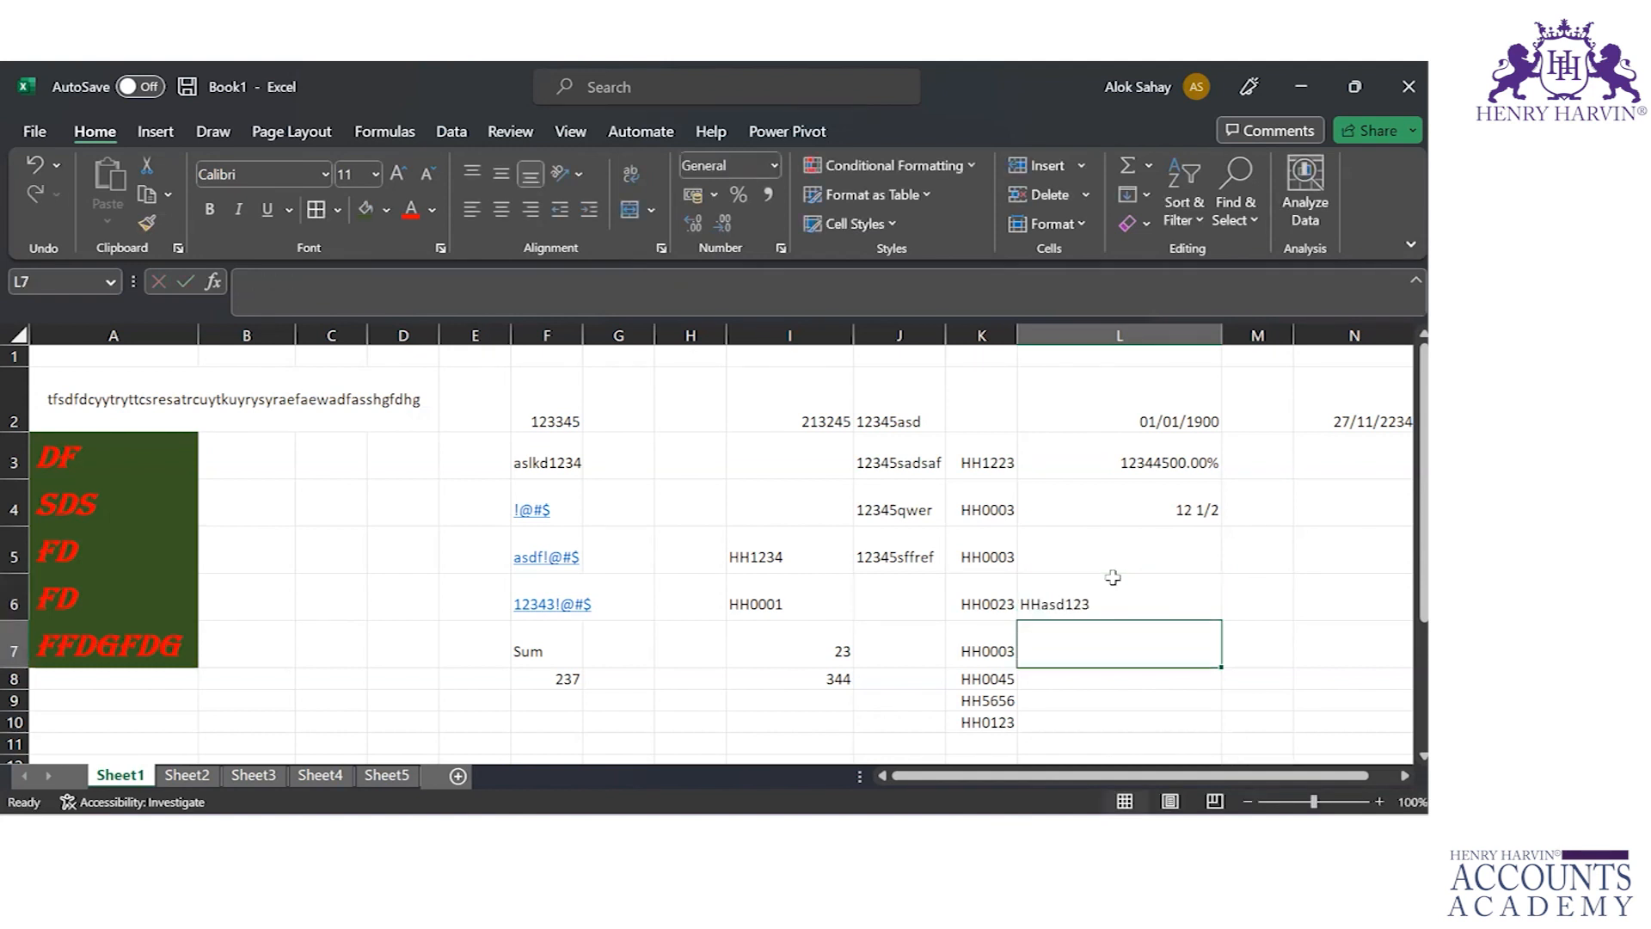
{"action": "left_click", "coordinate": [1113, 578]}
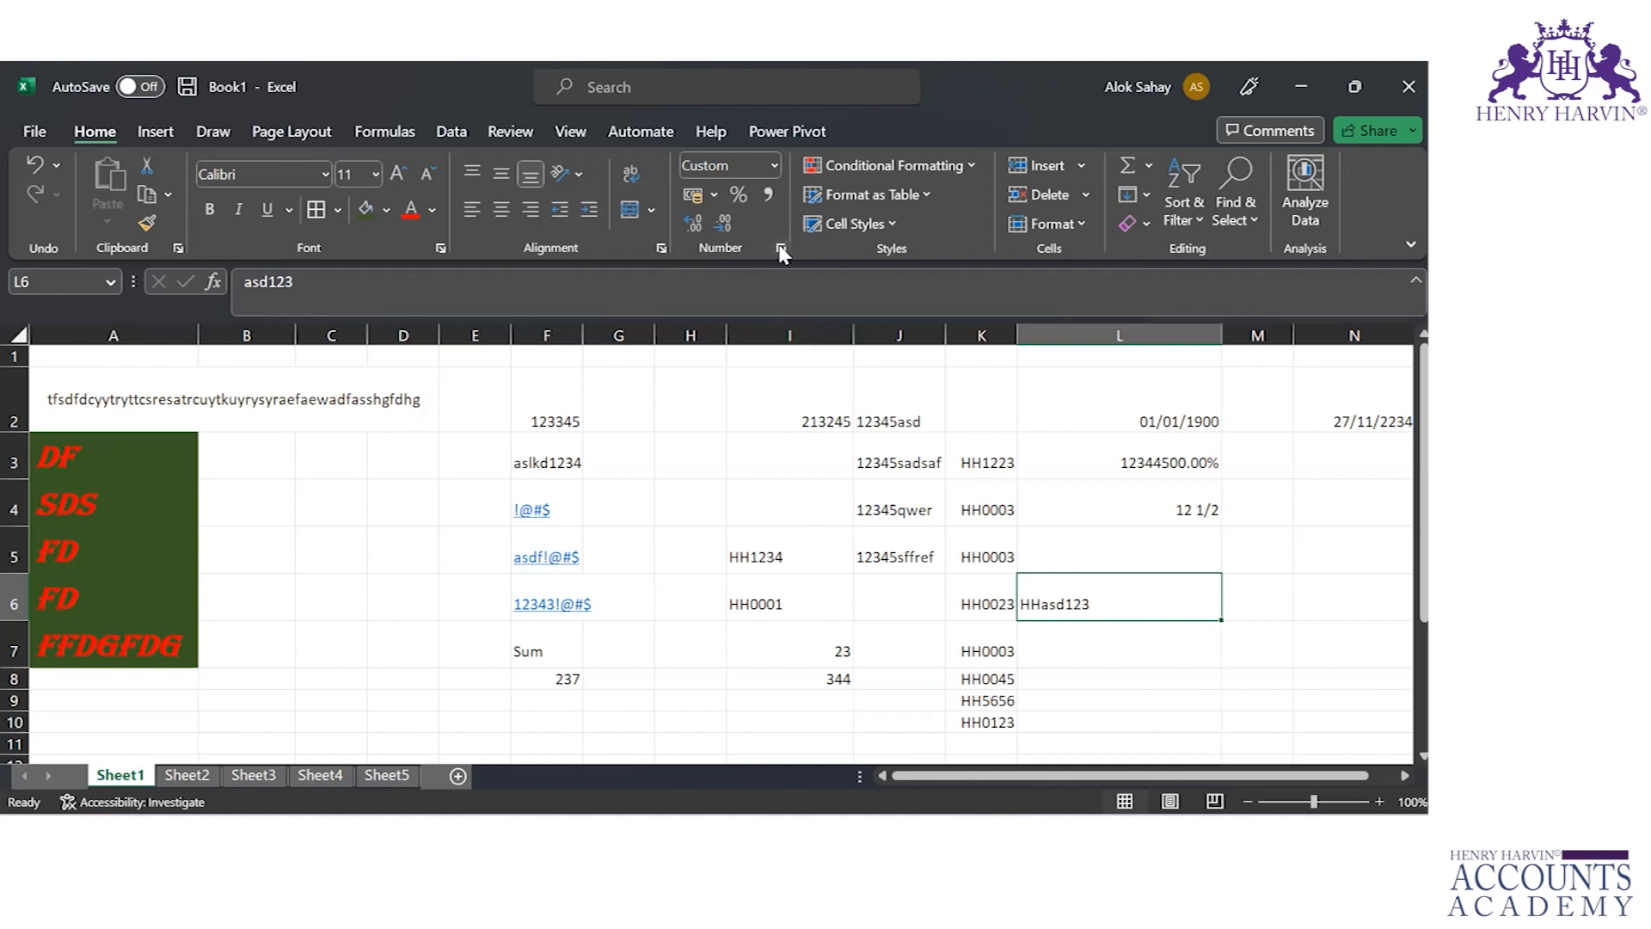
{"action": "left_click", "coordinate": [1058, 686]}
{"action": "key", "text": "Up"}
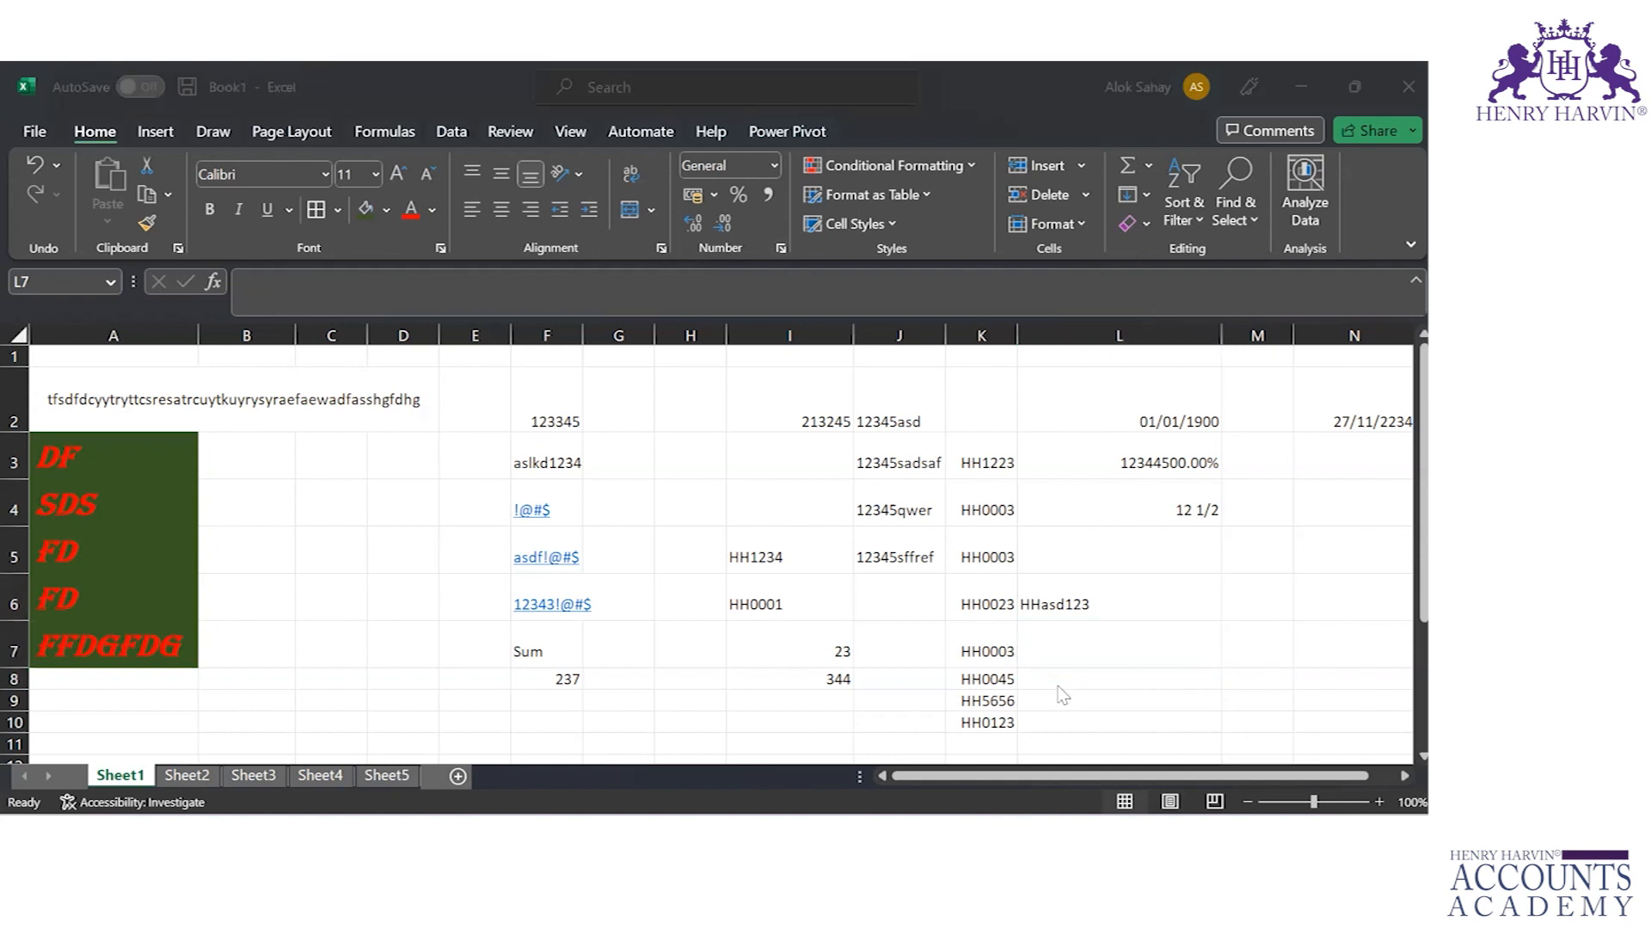
{"action": "key", "text": "alt+Tab"}
{"action": "key", "text": "alt+shift+Tab"}
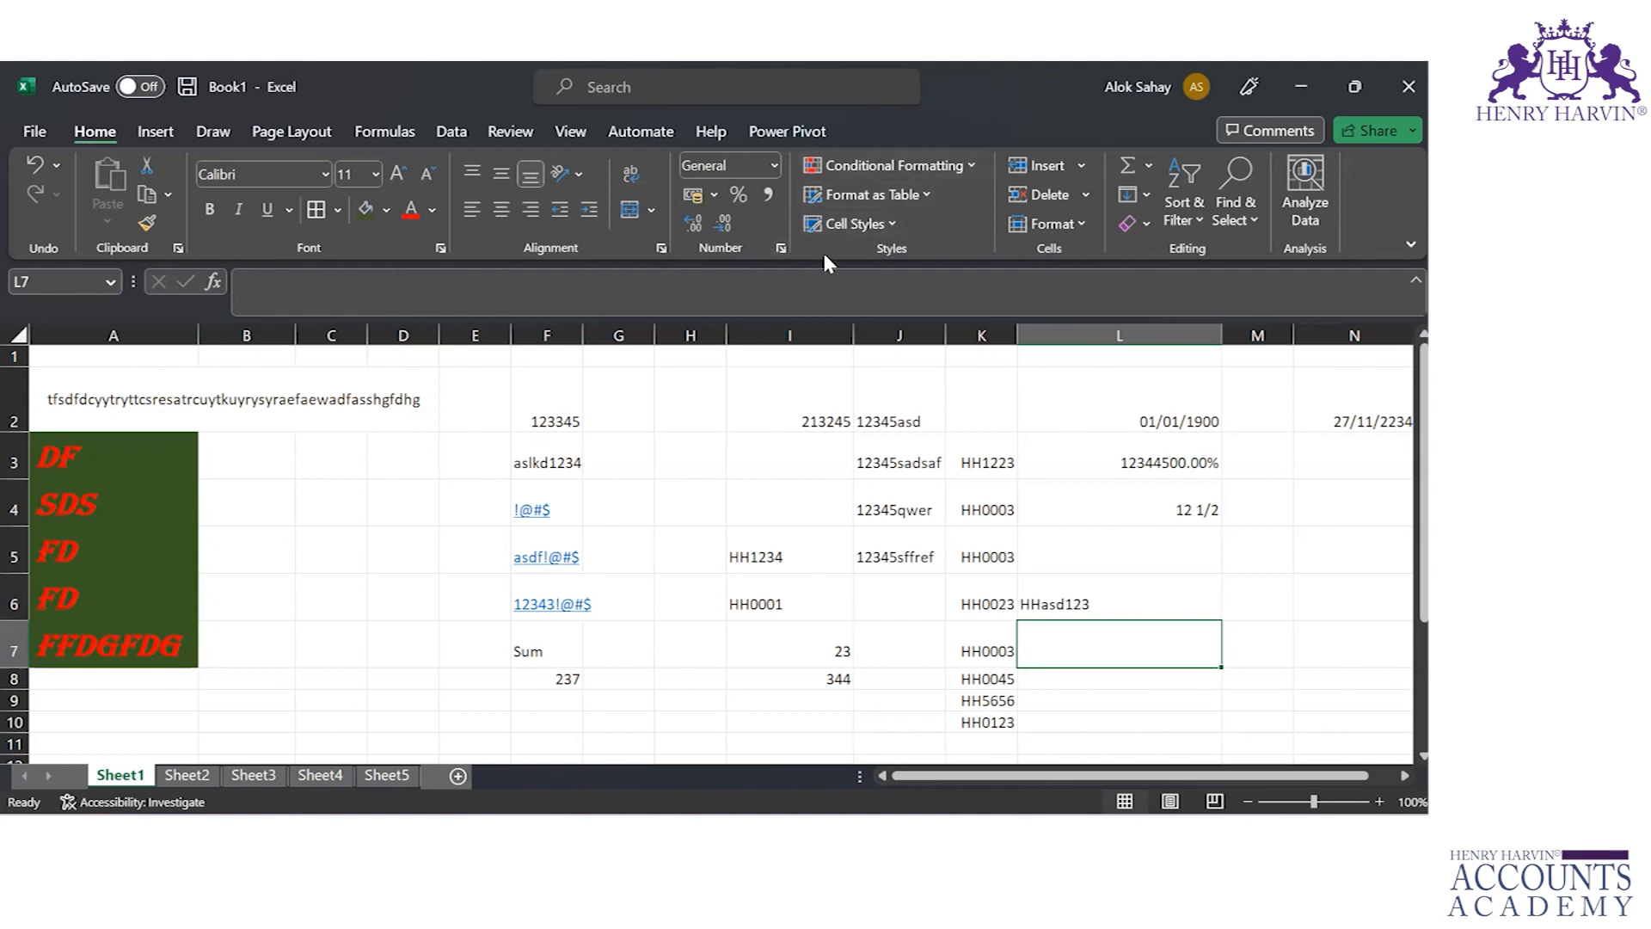
Step: Look over the Conditional Formatting options and the Format as Table style gallery
{"action": "left_click", "coordinate": [972, 165]}
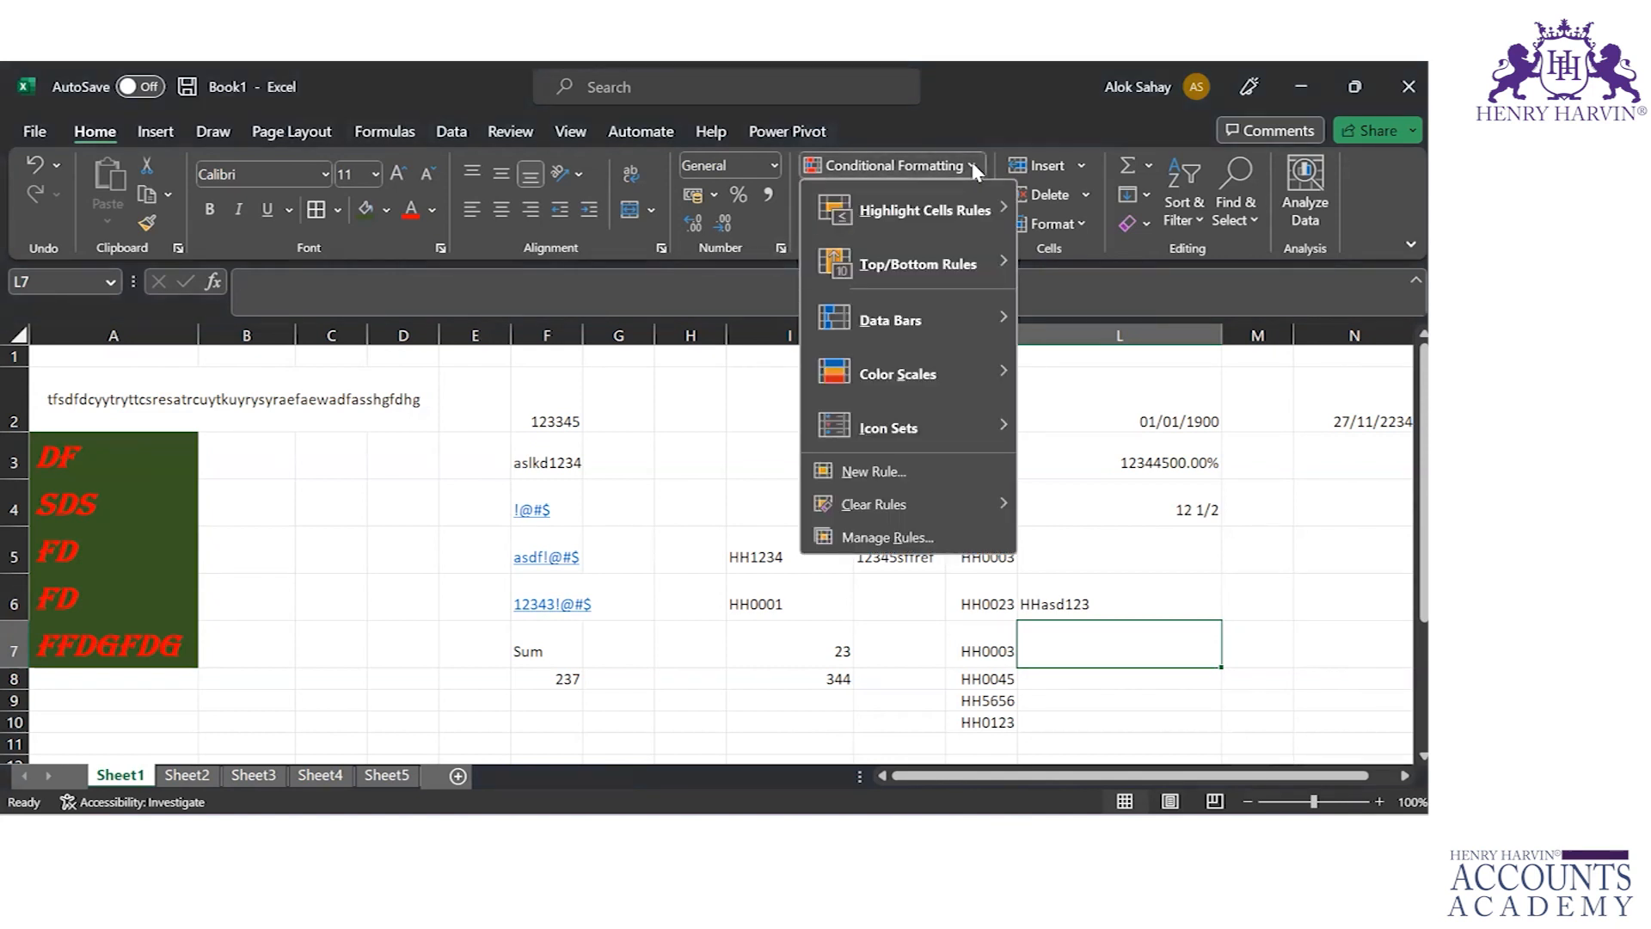
{"action": "left_click", "coordinate": [972, 165]}
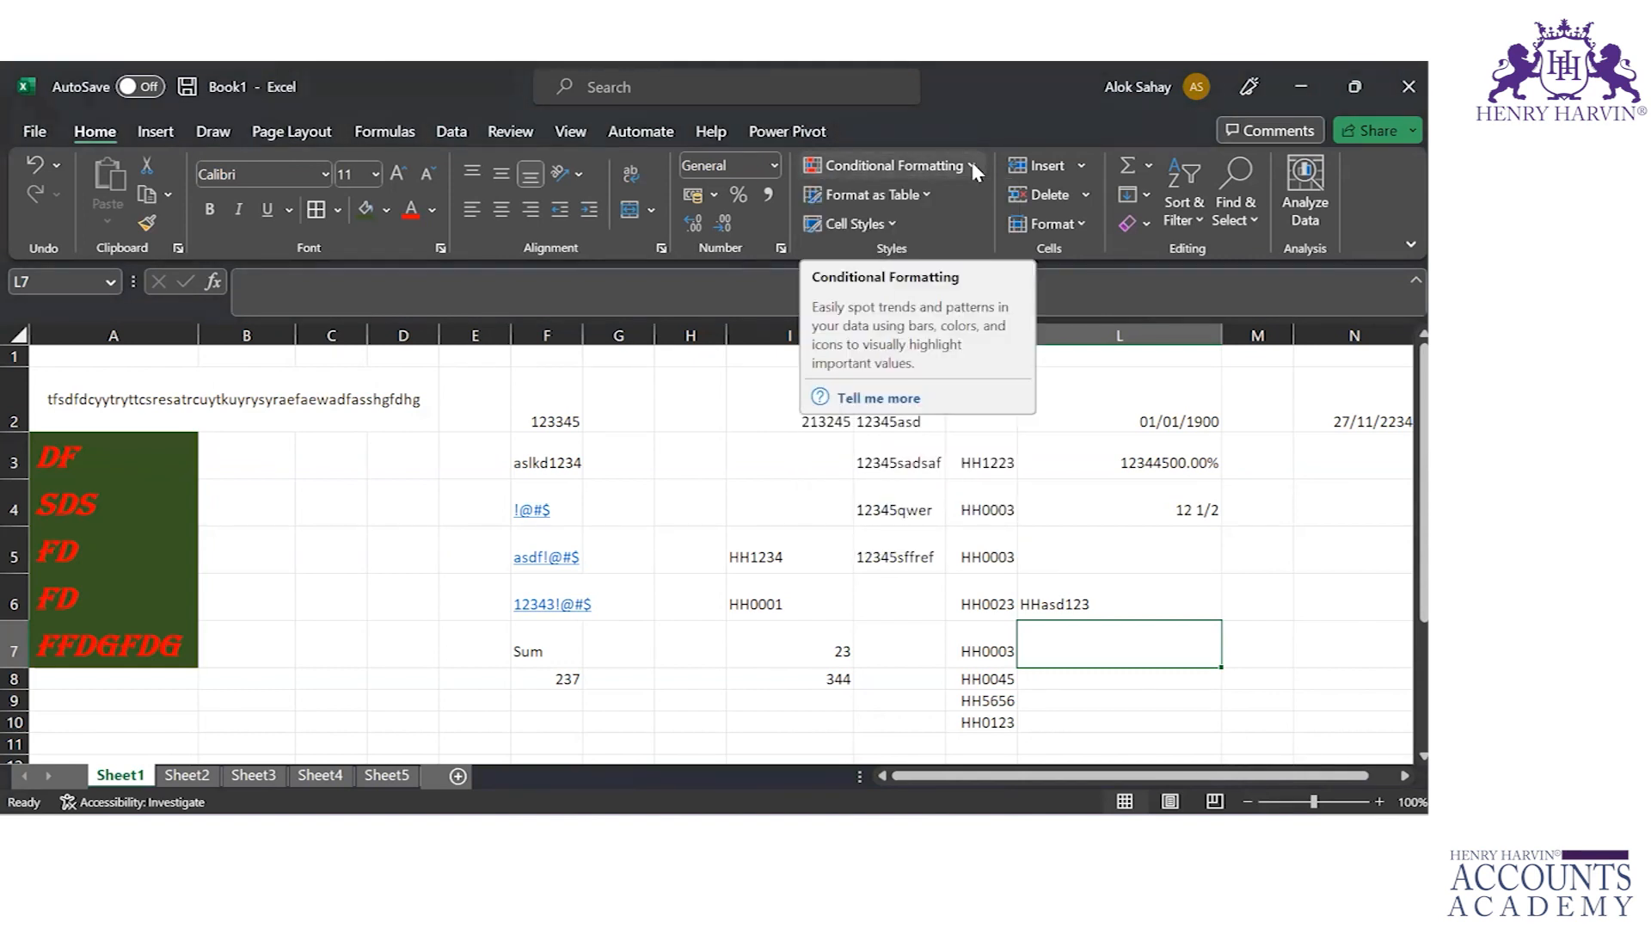
{"action": "left_click", "coordinate": [927, 198]}
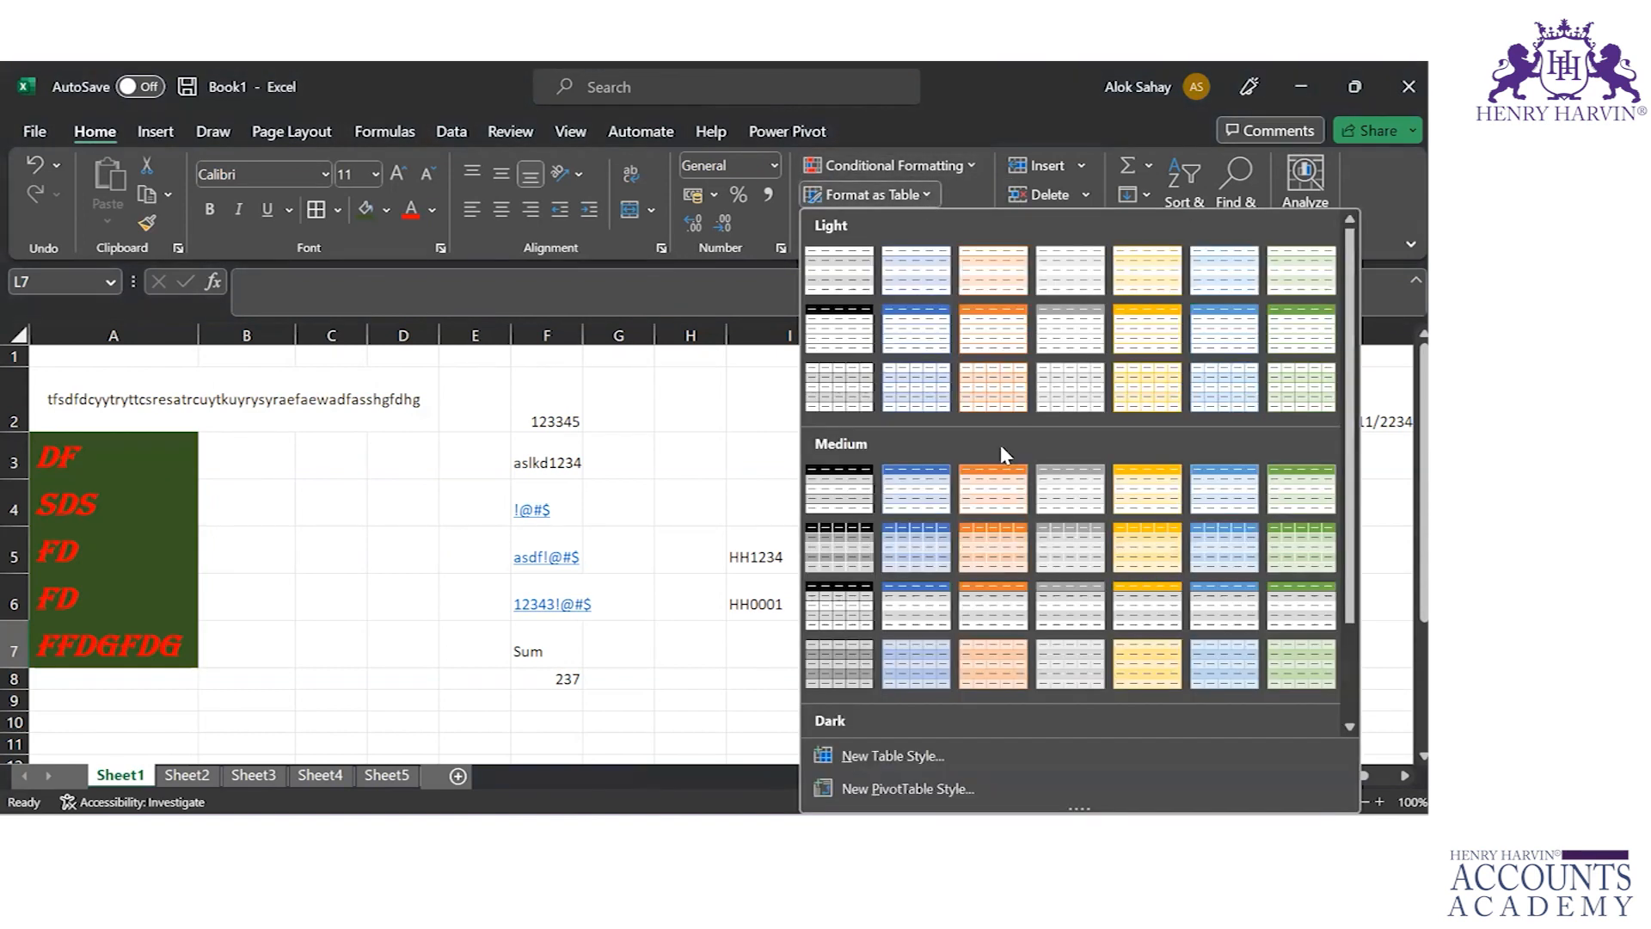
{"action": "left_click", "coordinate": [482, 456]}
{"action": "key", "text": "Up"}
{"action": "key", "text": "Left"}
{"action": "key", "text": "Left"}
{"action": "key", "text": "Left"}
{"action": "key", "text": "Left"}
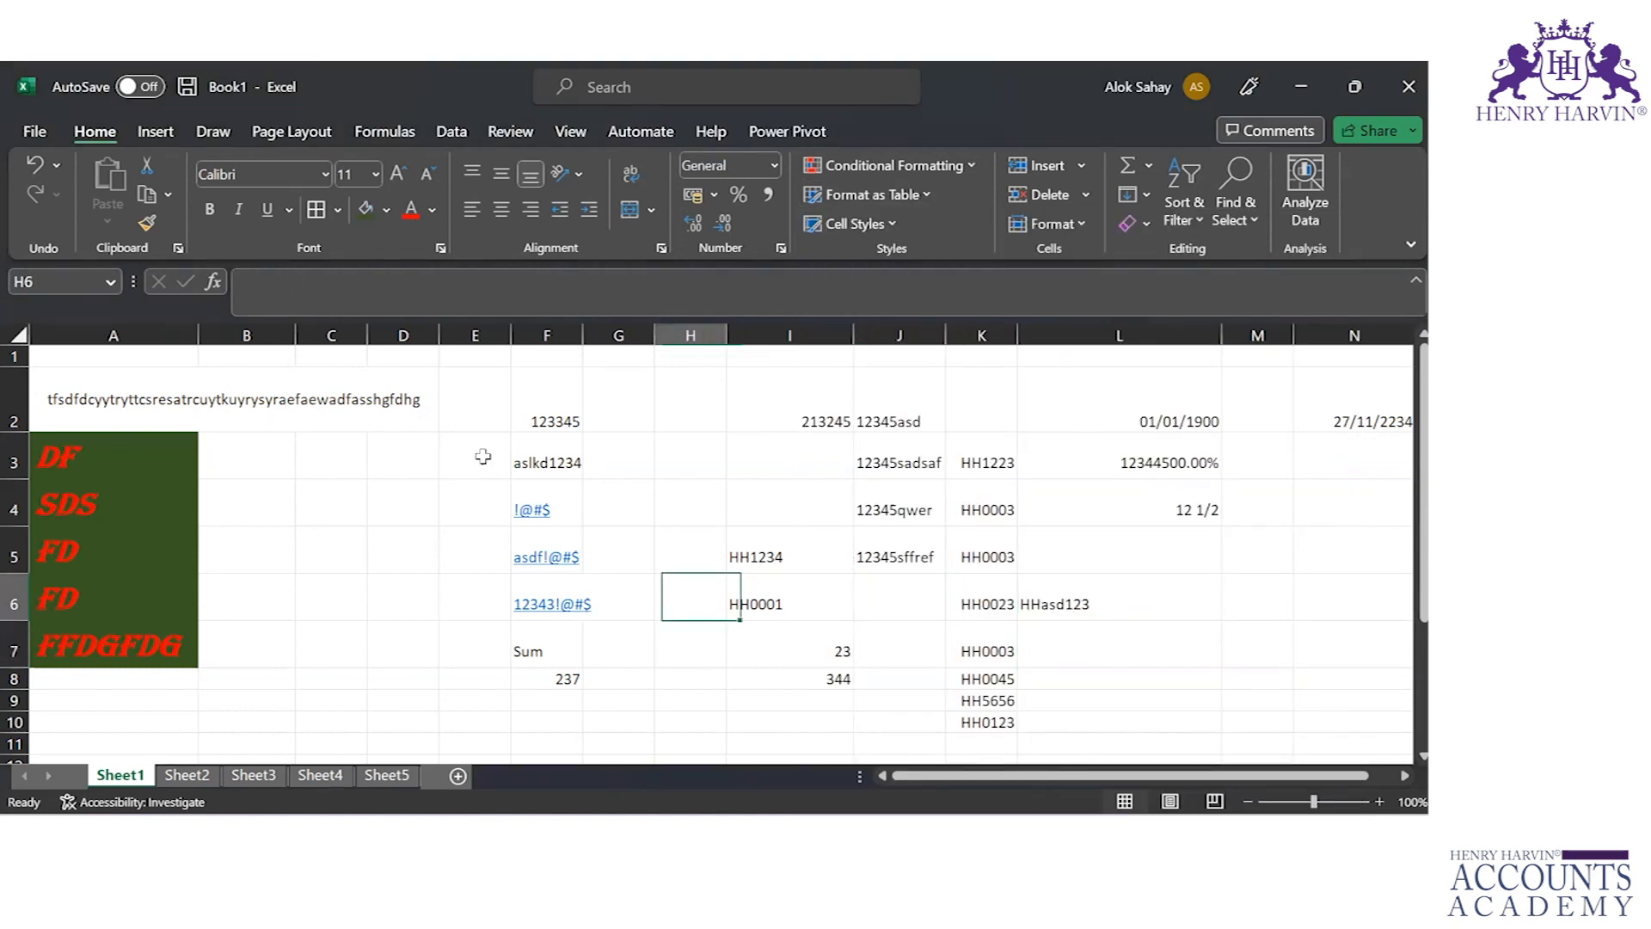
{"action": "key", "text": "Up"}
{"action": "key", "text": "Up"}
{"action": "key", "text": "Up"}
{"action": "key", "text": "Up"}
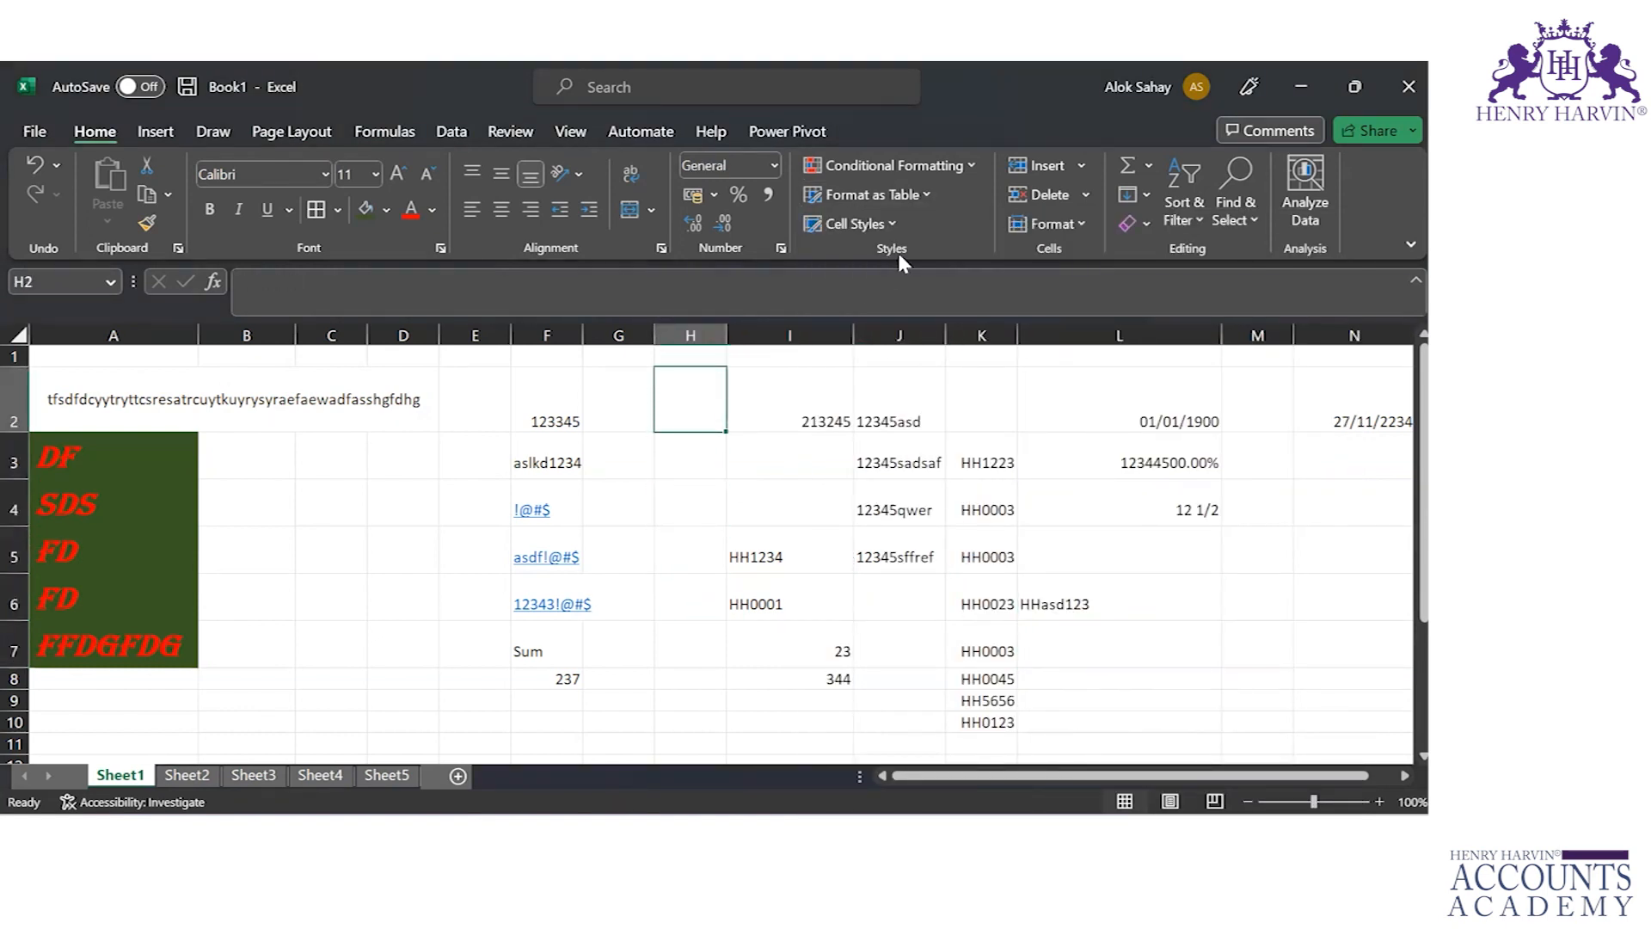
Step: Select the filled cells F2:F8 and look over the Cell Styles gallery
{"action": "left_click", "coordinate": [551, 407]}
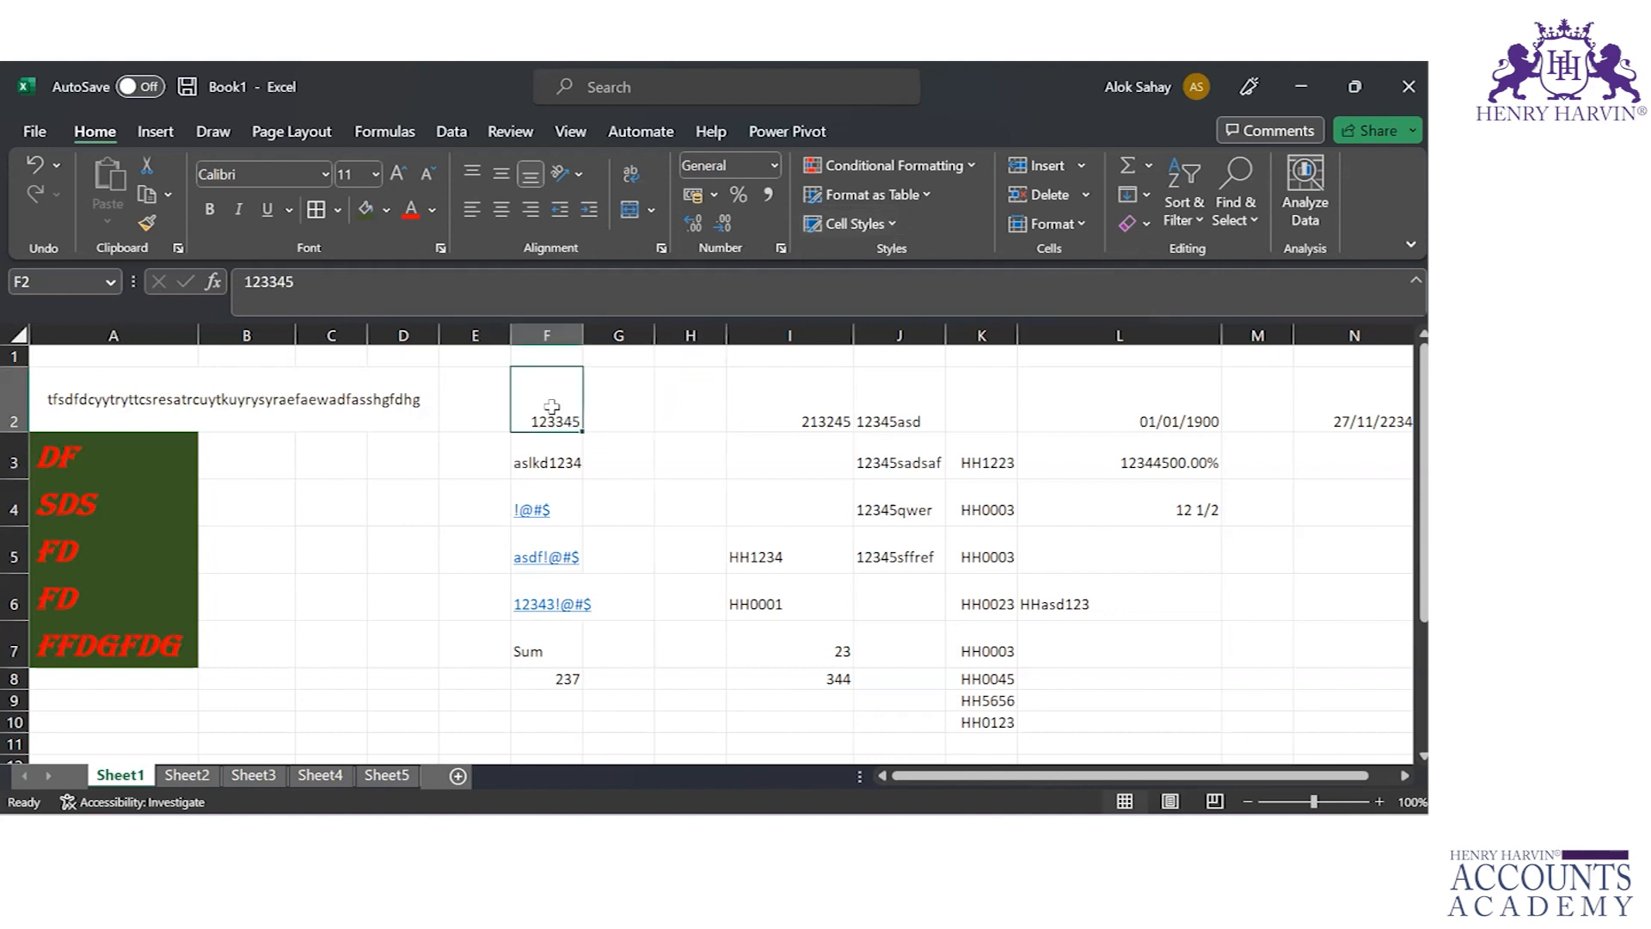
{"action": "key", "text": "ctrl+shift+Down"}
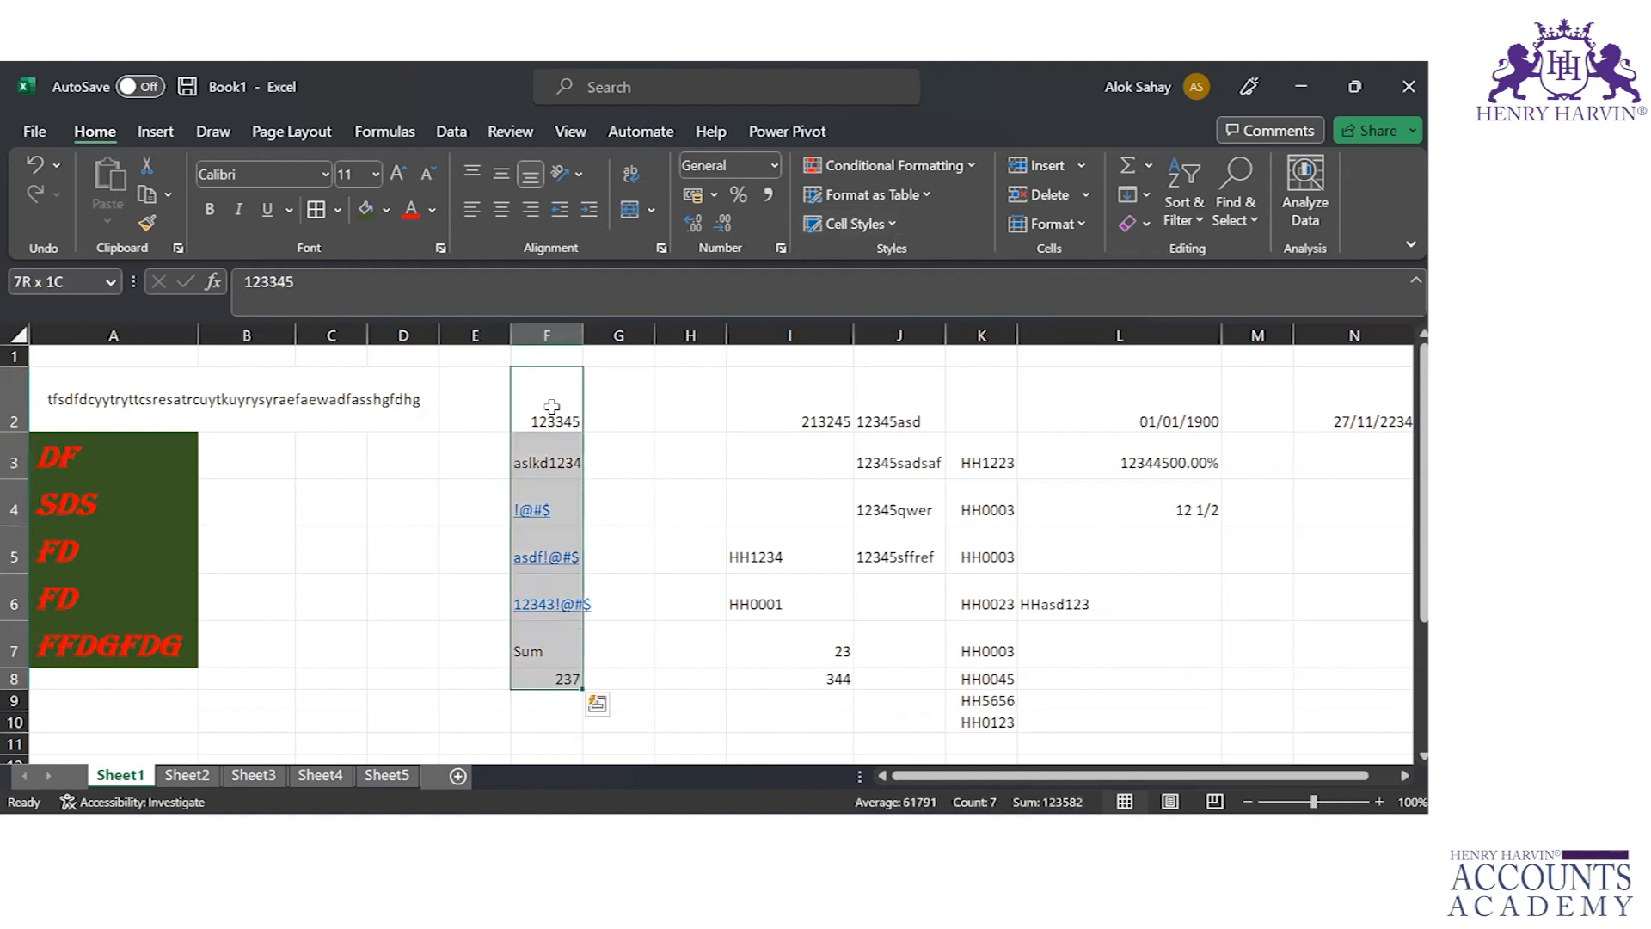
{"action": "key", "text": "ctrl+shift+Up"}
{"action": "key", "text": "ctrl+shift+Down"}
{"action": "left_click", "coordinate": [894, 224]}
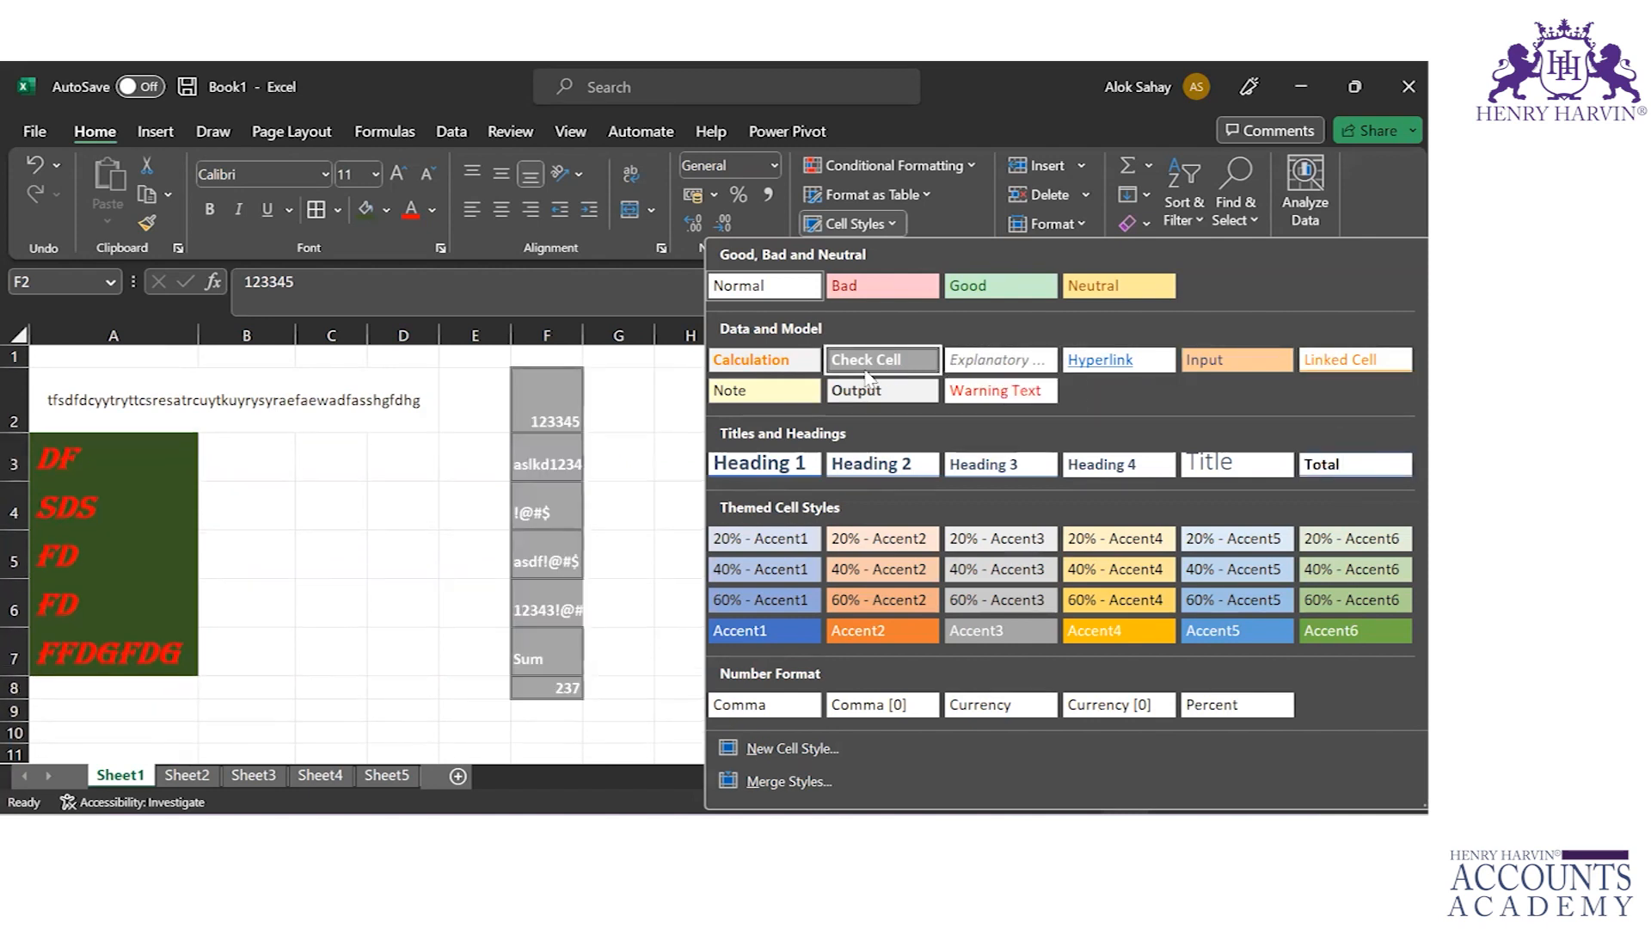
Step: Examine the number, alignment, font, border, fill and protection settings offered for a new cell style, and cancel without creating it
{"action": "left_click", "coordinate": [784, 747]}
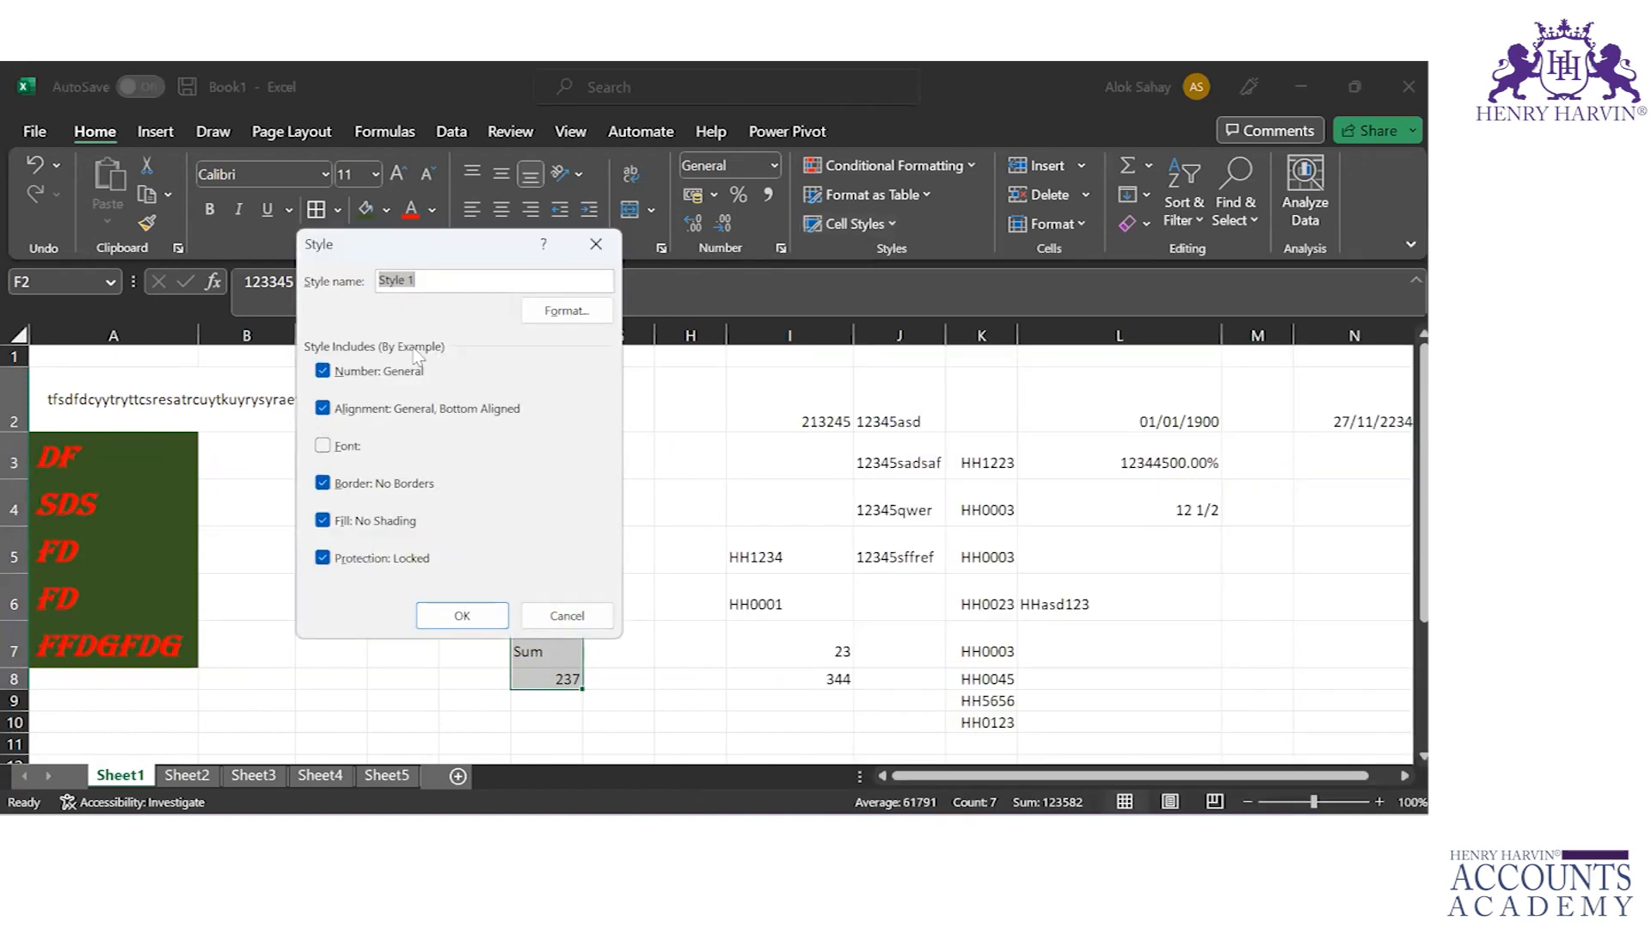
{"action": "left_click", "coordinate": [564, 320]}
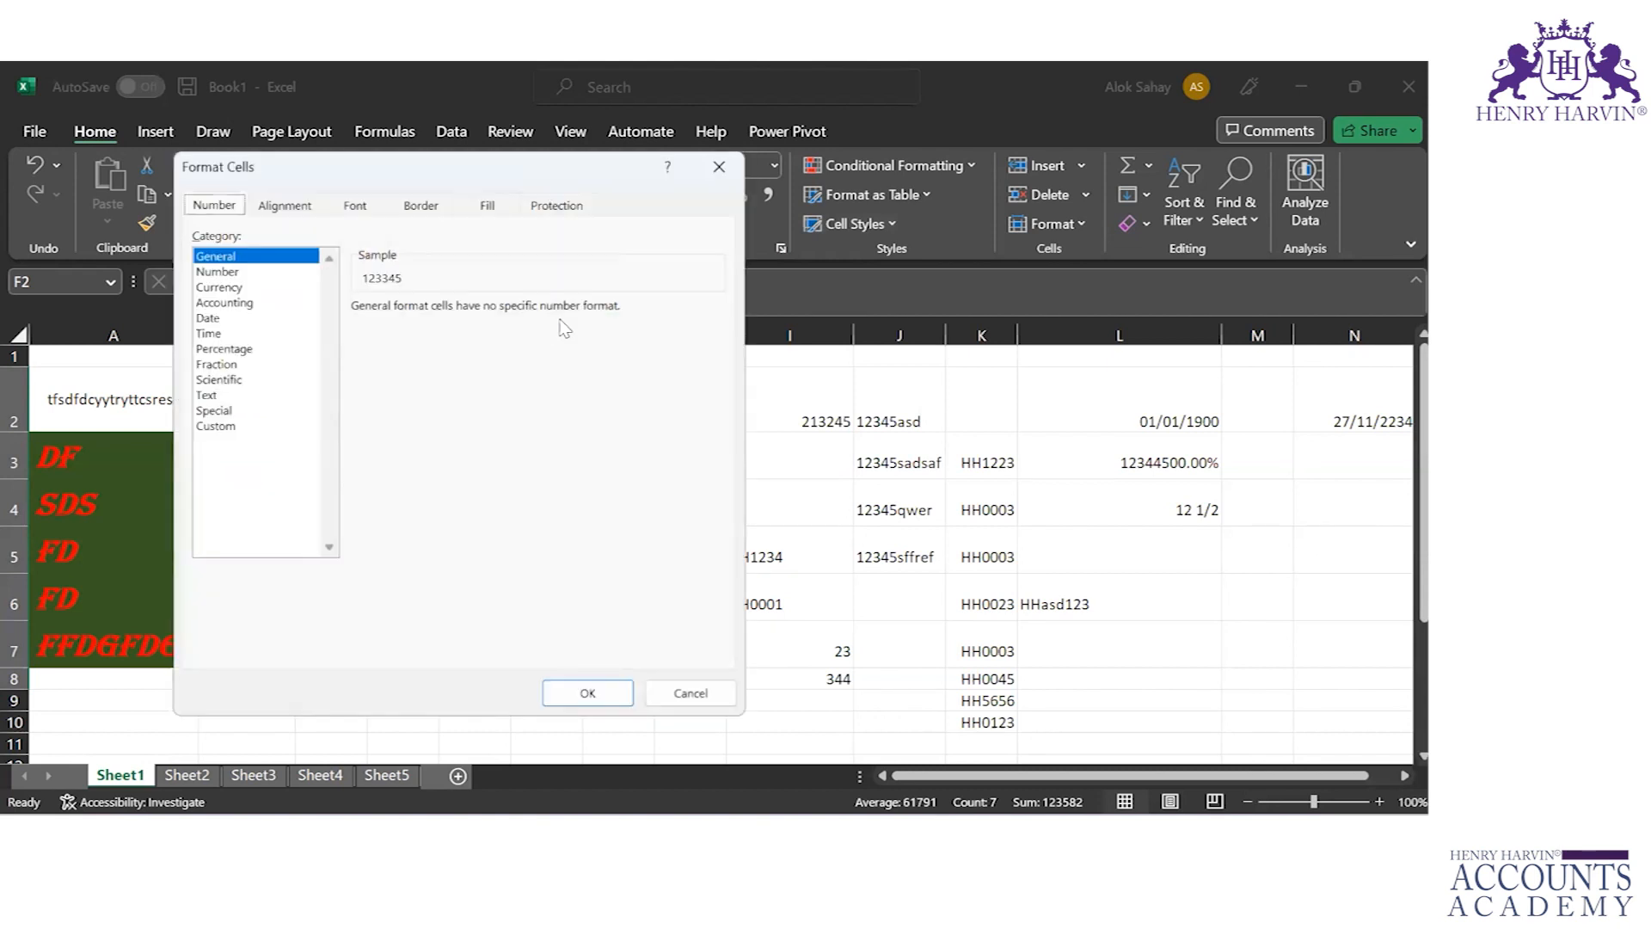
{"action": "left_click", "coordinate": [228, 269]}
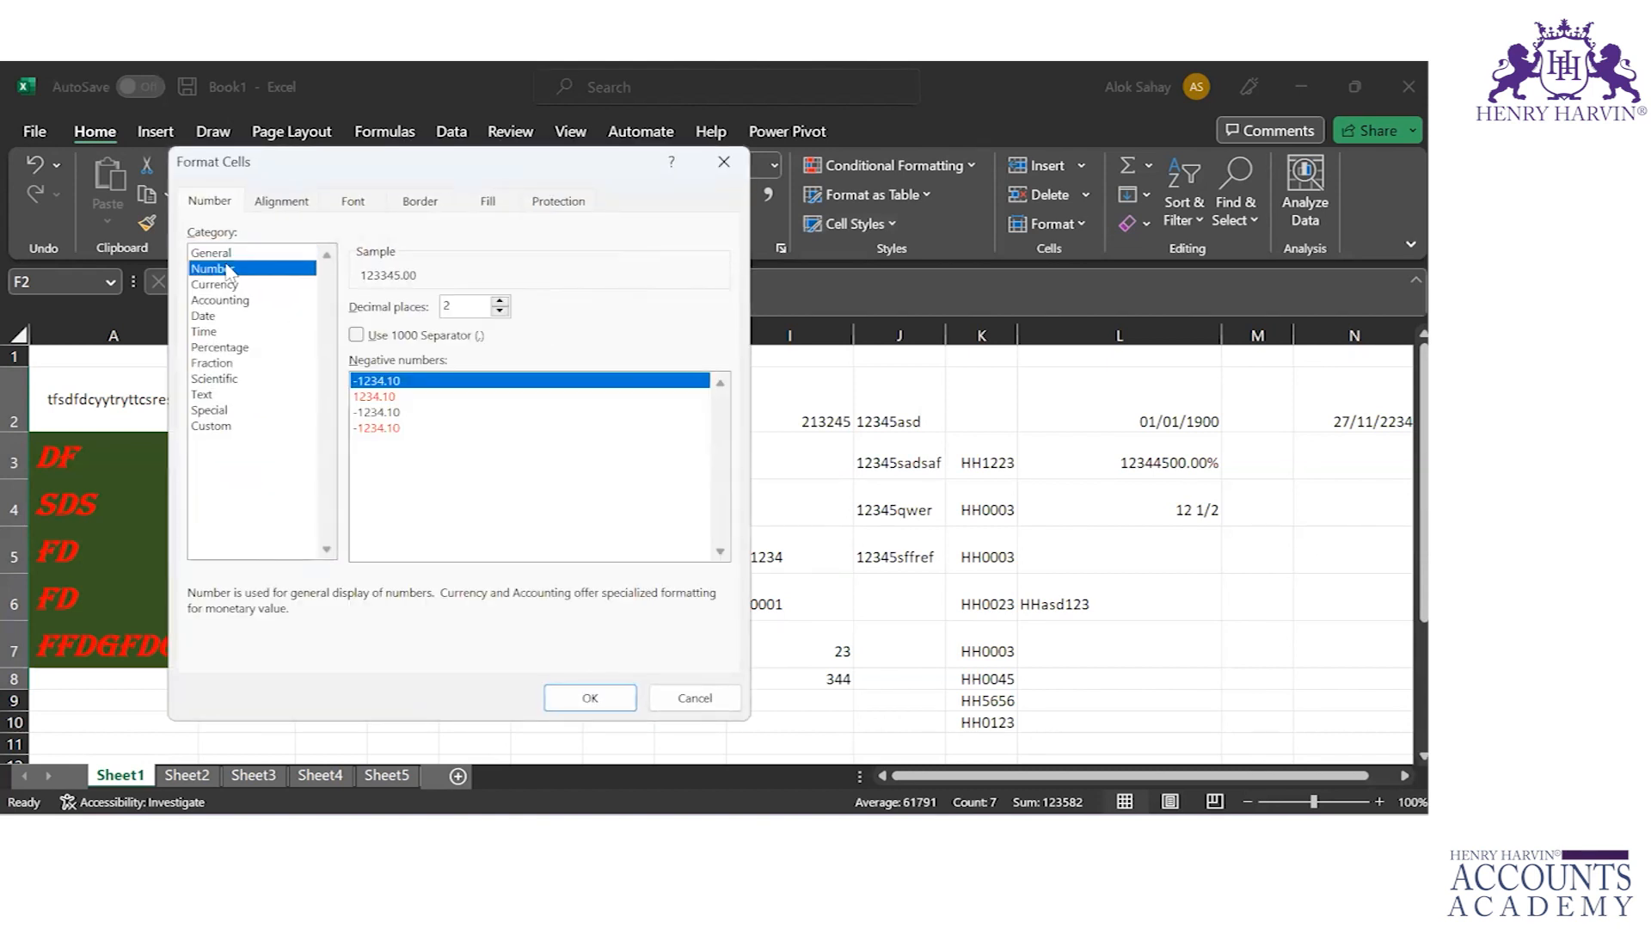
{"action": "left_click", "coordinate": [282, 206]}
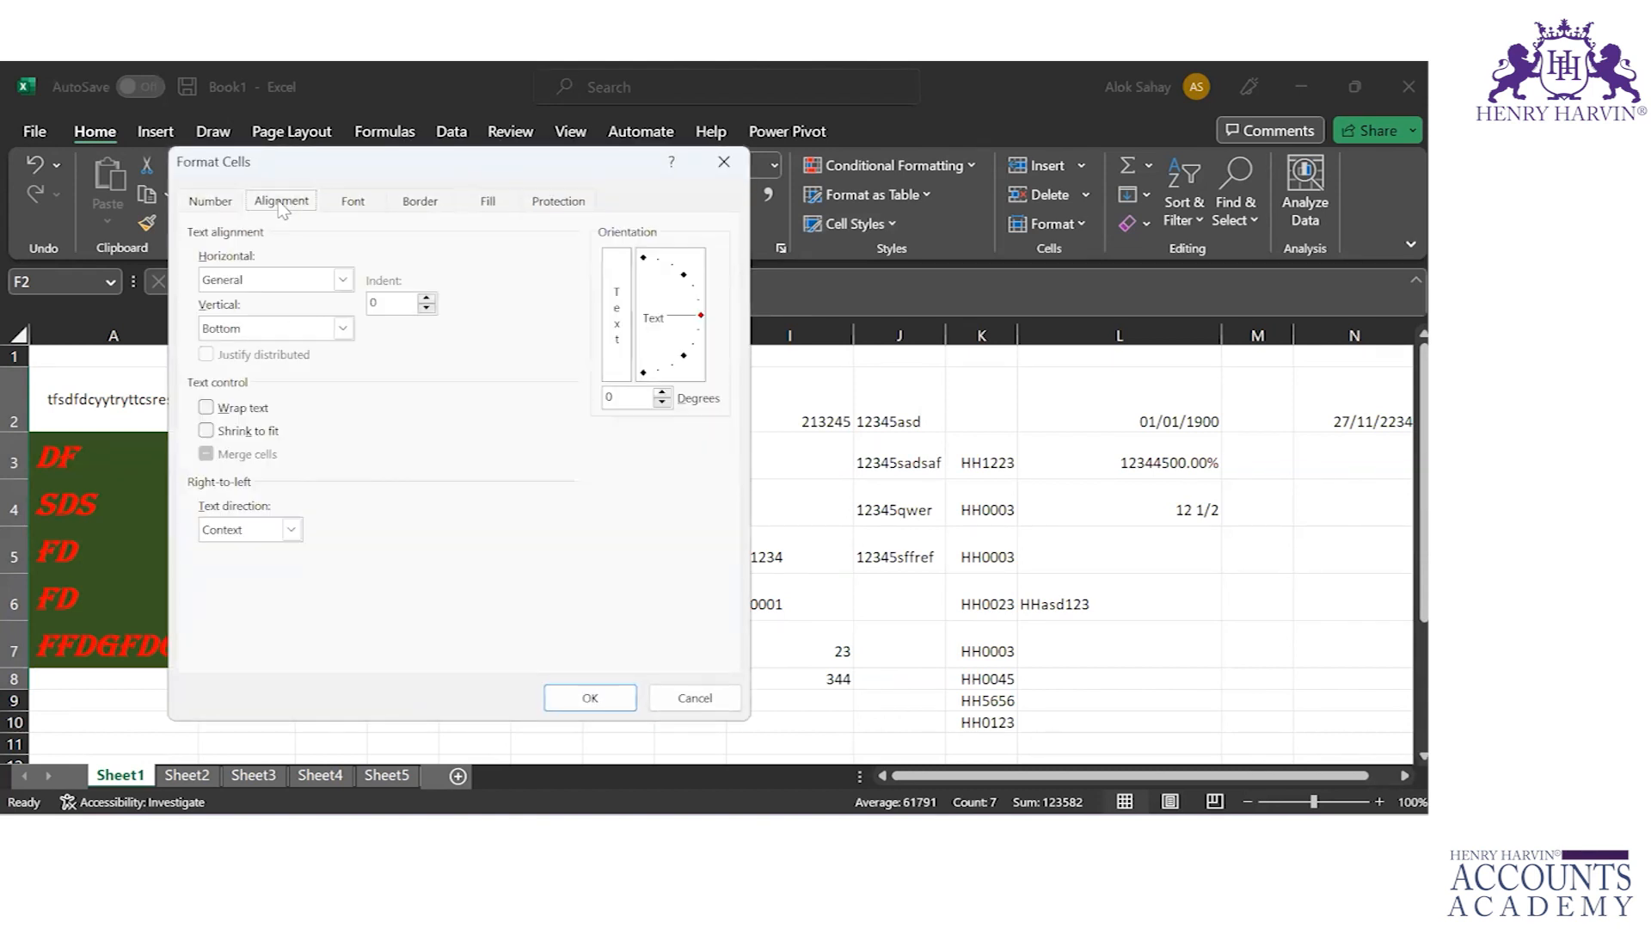
{"action": "left_click", "coordinate": [382, 205]}
{"action": "left_click", "coordinate": [436, 206]}
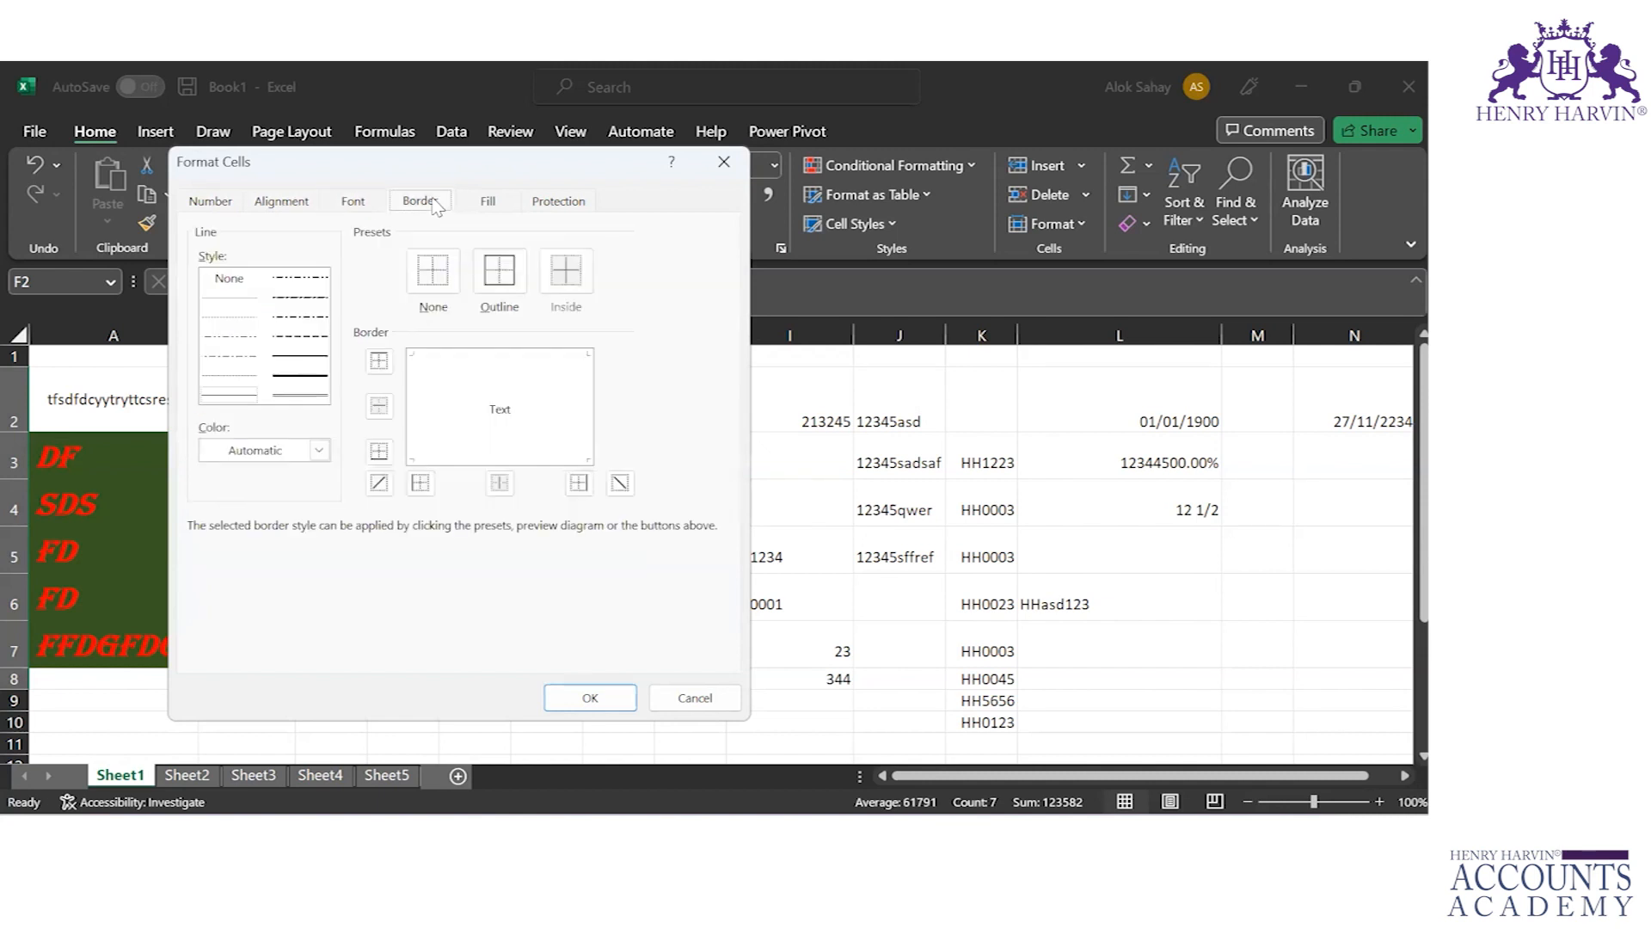
{"action": "left_click", "coordinate": [503, 207]}
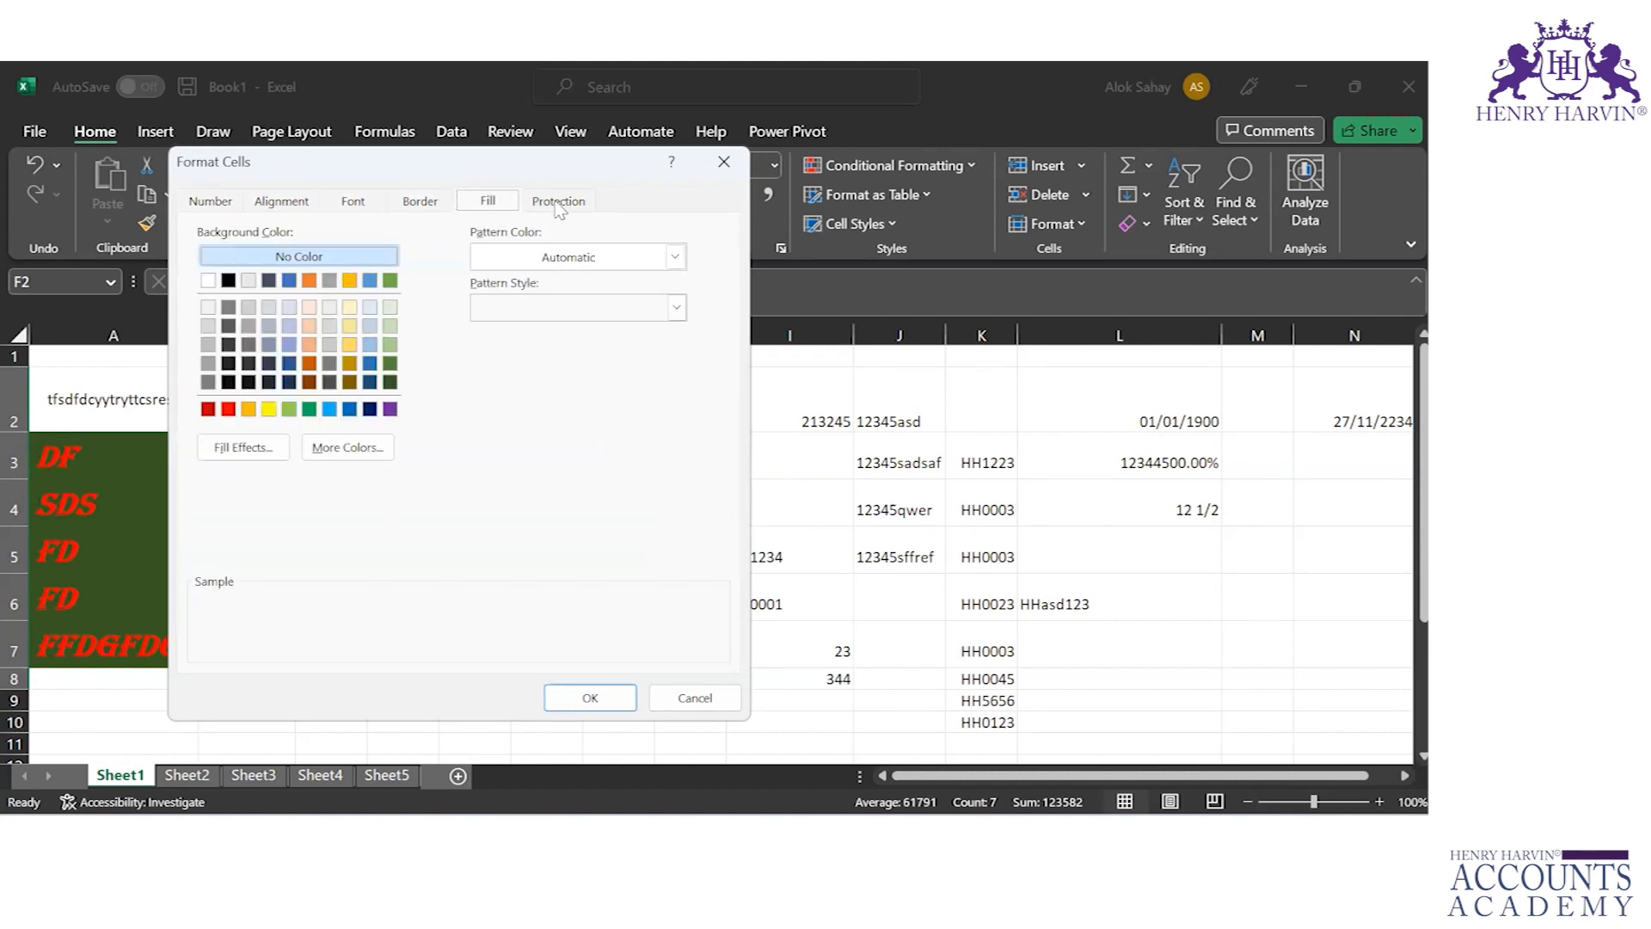
{"action": "left_click", "coordinate": [560, 204]}
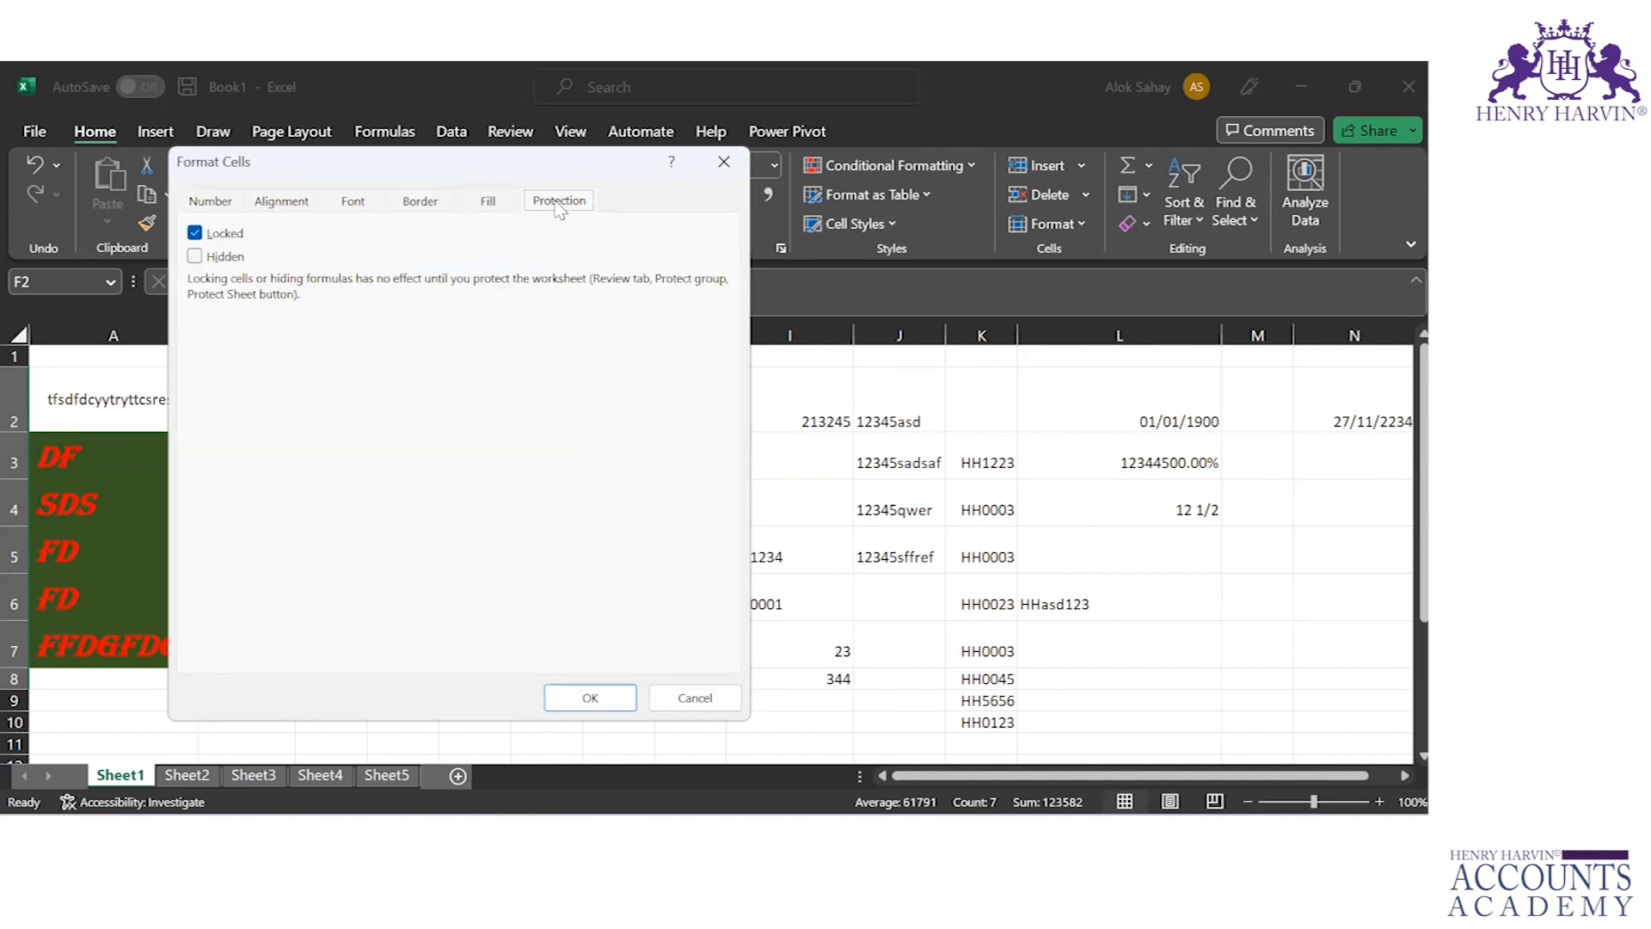
{"action": "left_click", "coordinate": [217, 207]}
{"action": "left_click", "coordinate": [707, 701]}
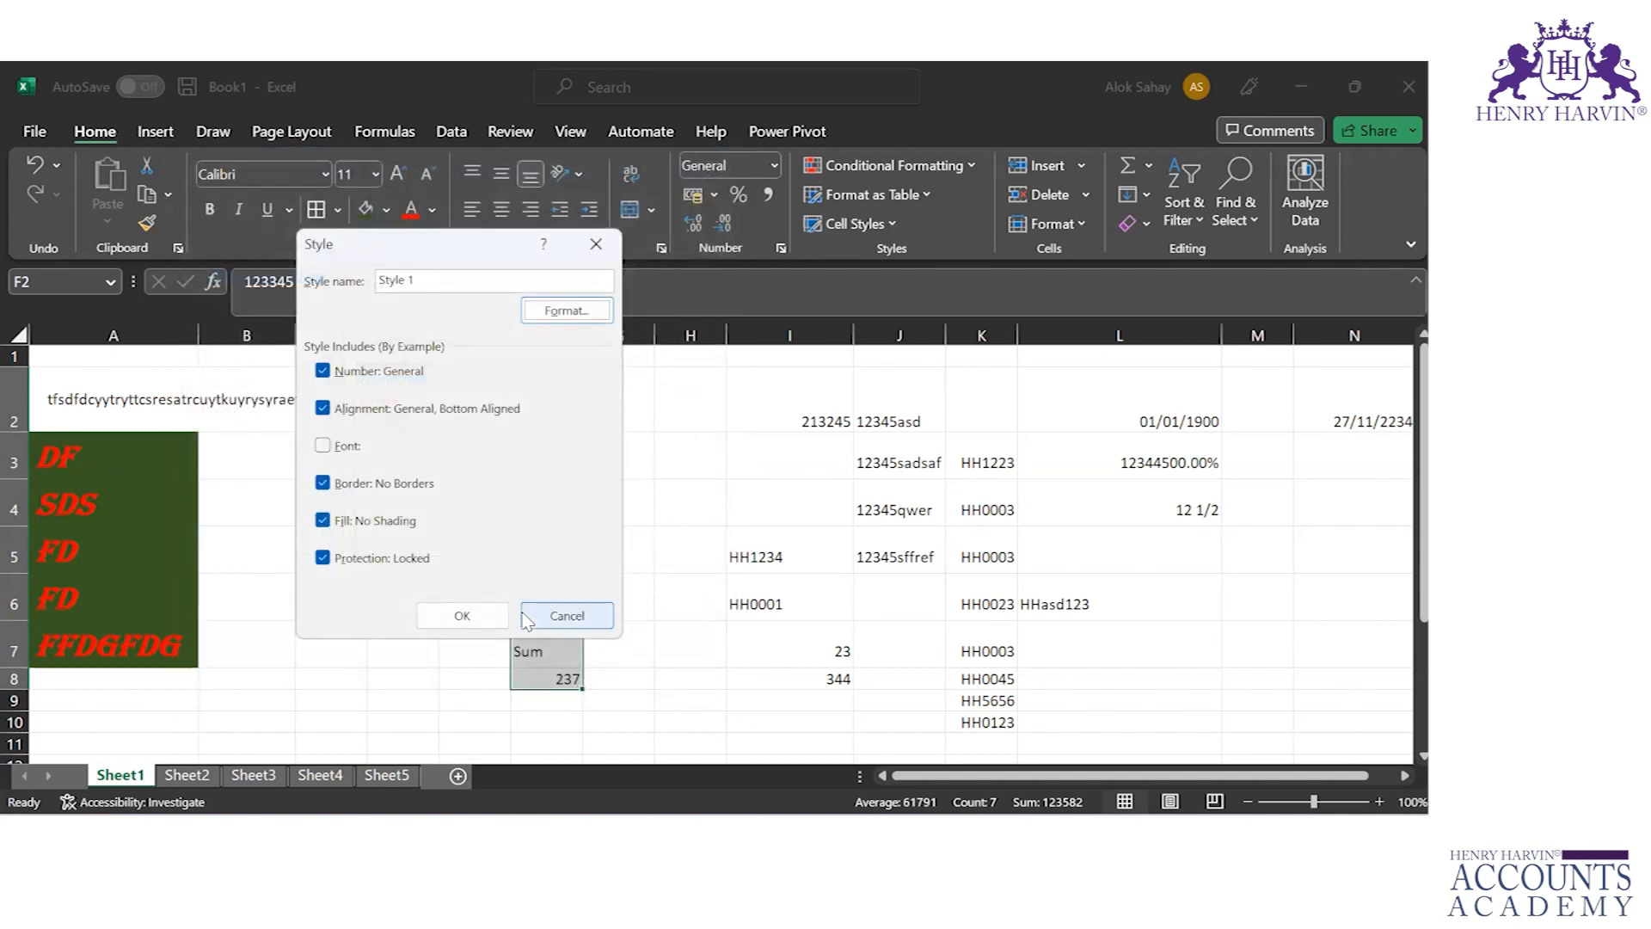
{"action": "left_click", "coordinate": [566, 616]}
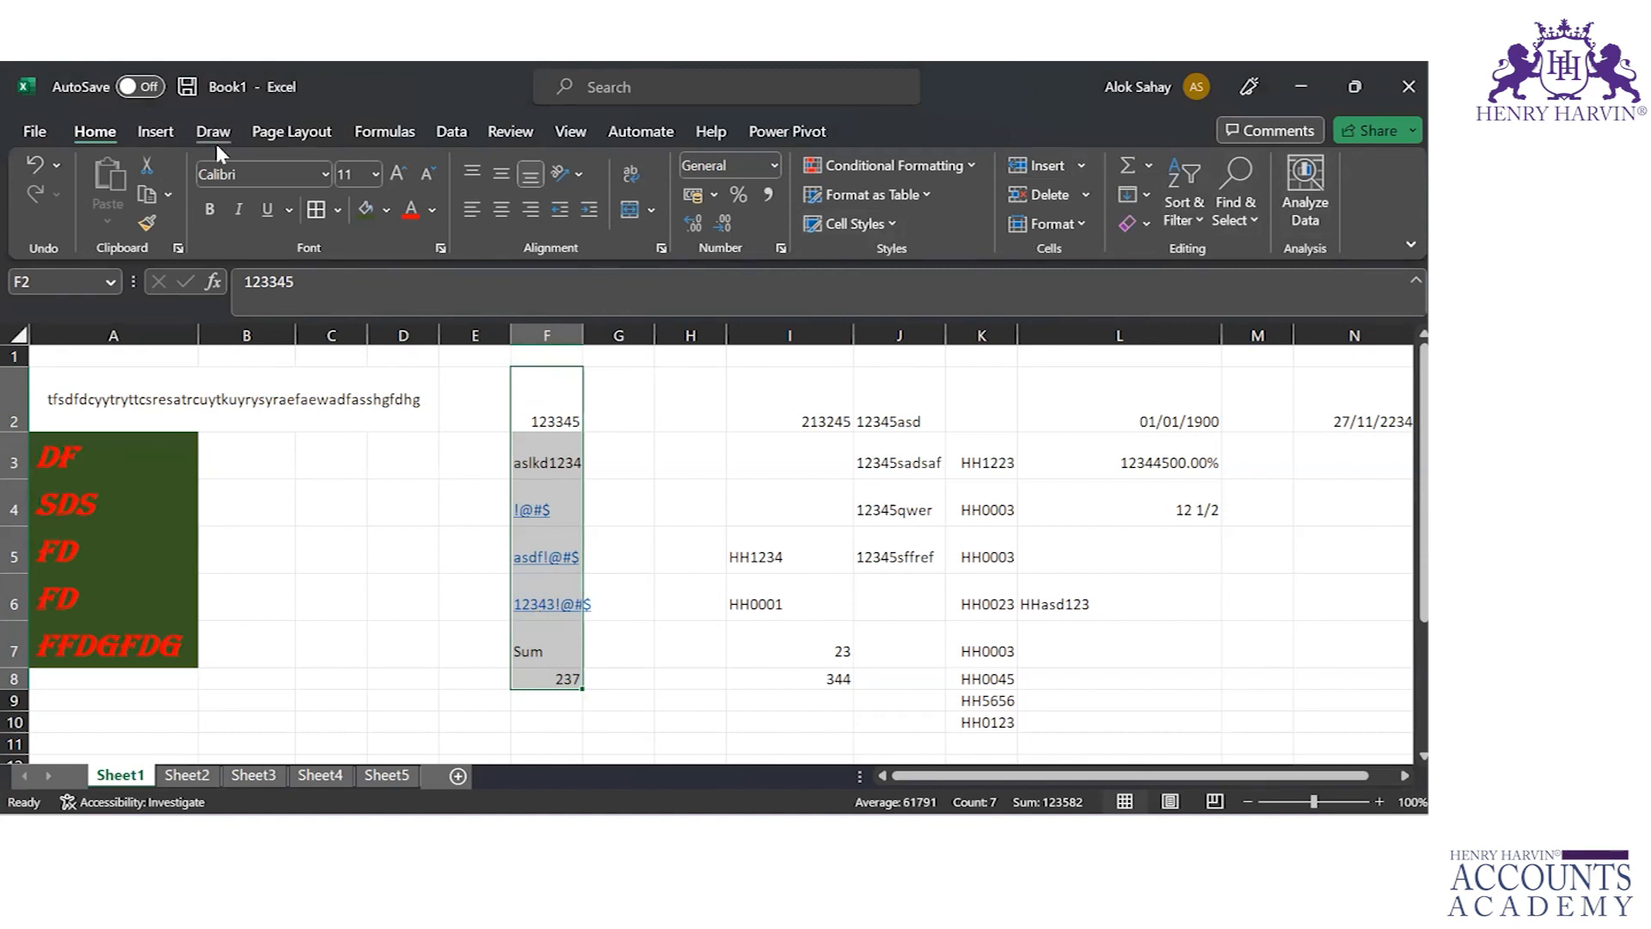
Step: Look over the Illustrations and Add-ins options available for insertion
{"action": "left_click", "coordinate": [157, 136]}
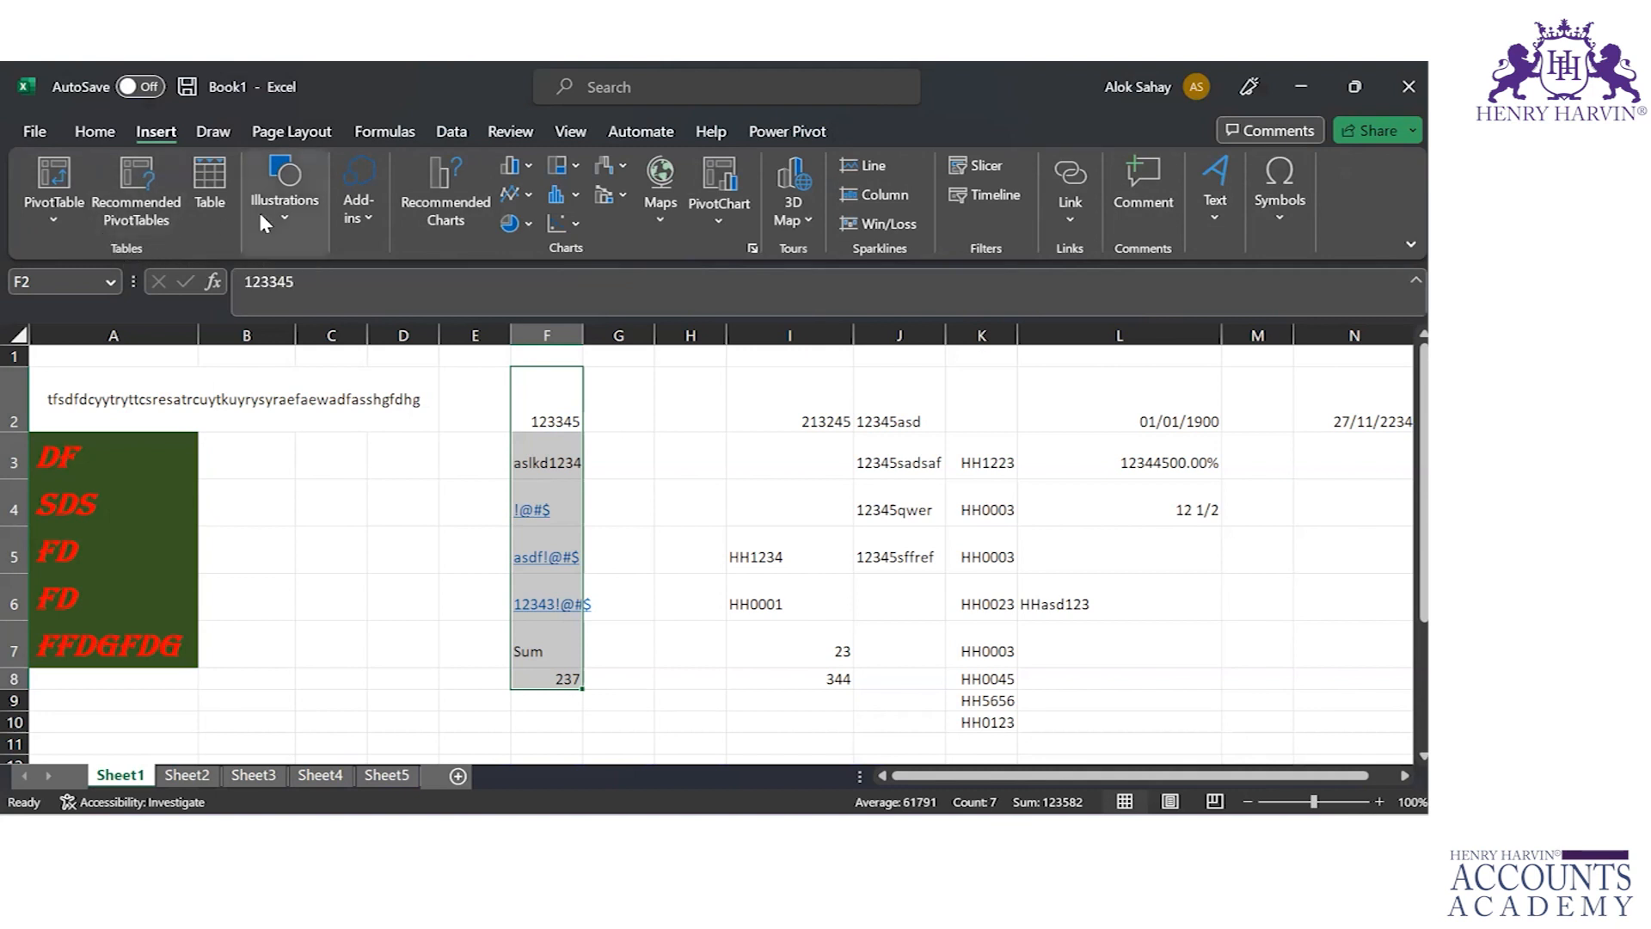
{"action": "left_click", "coordinate": [285, 216]}
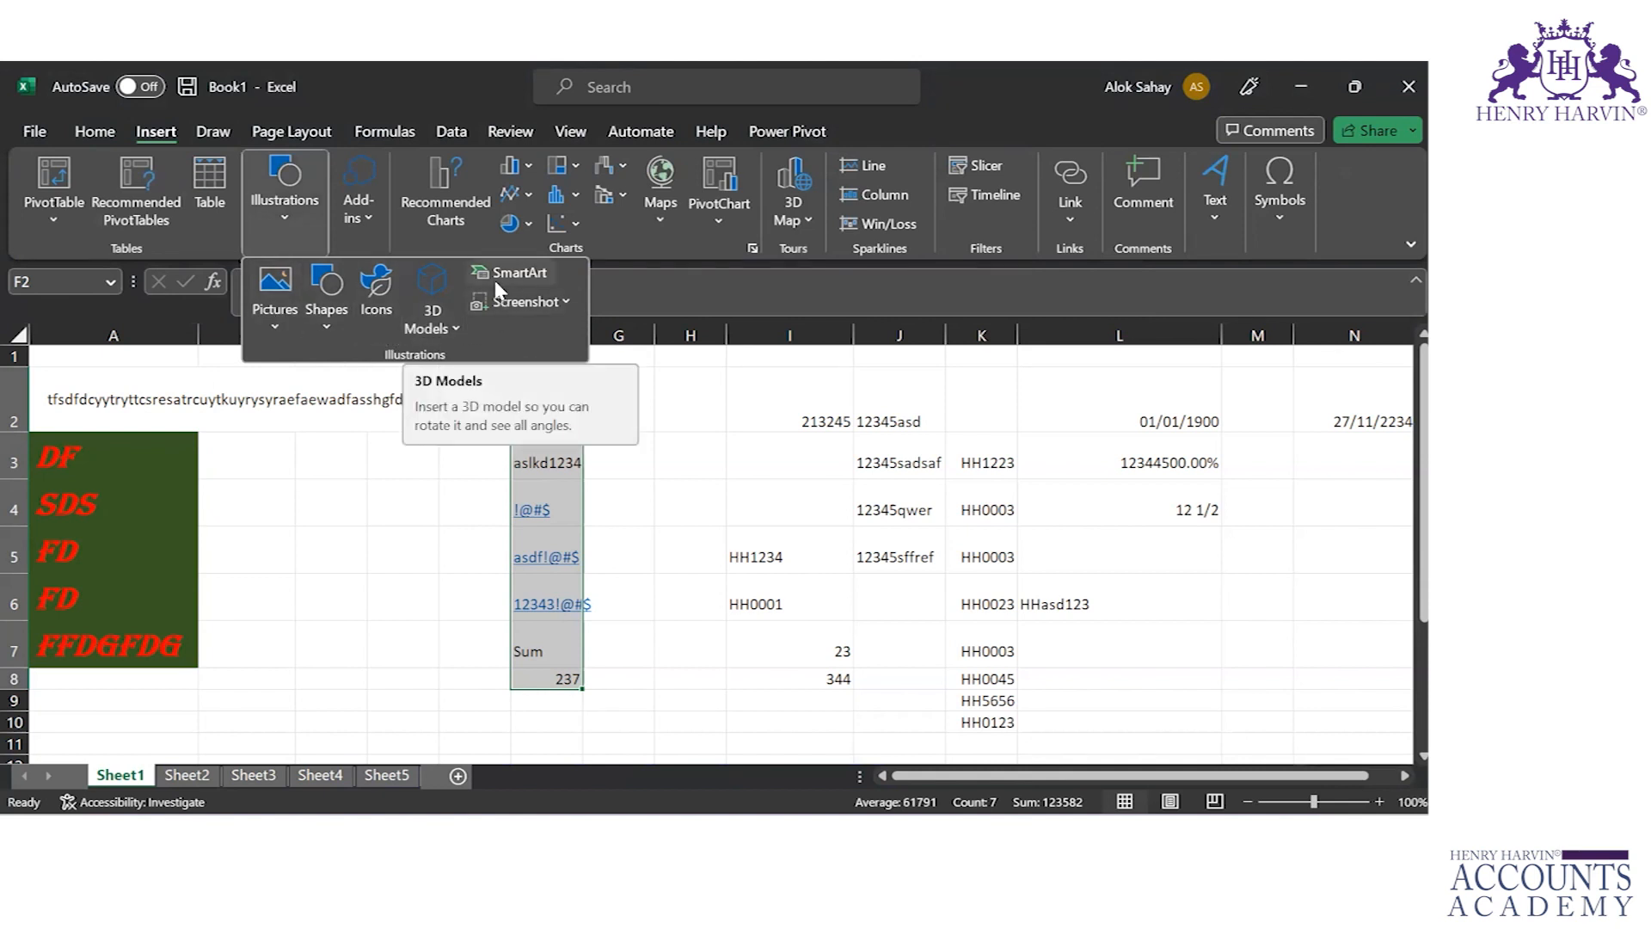
{"action": "left_click", "coordinate": [358, 226]}
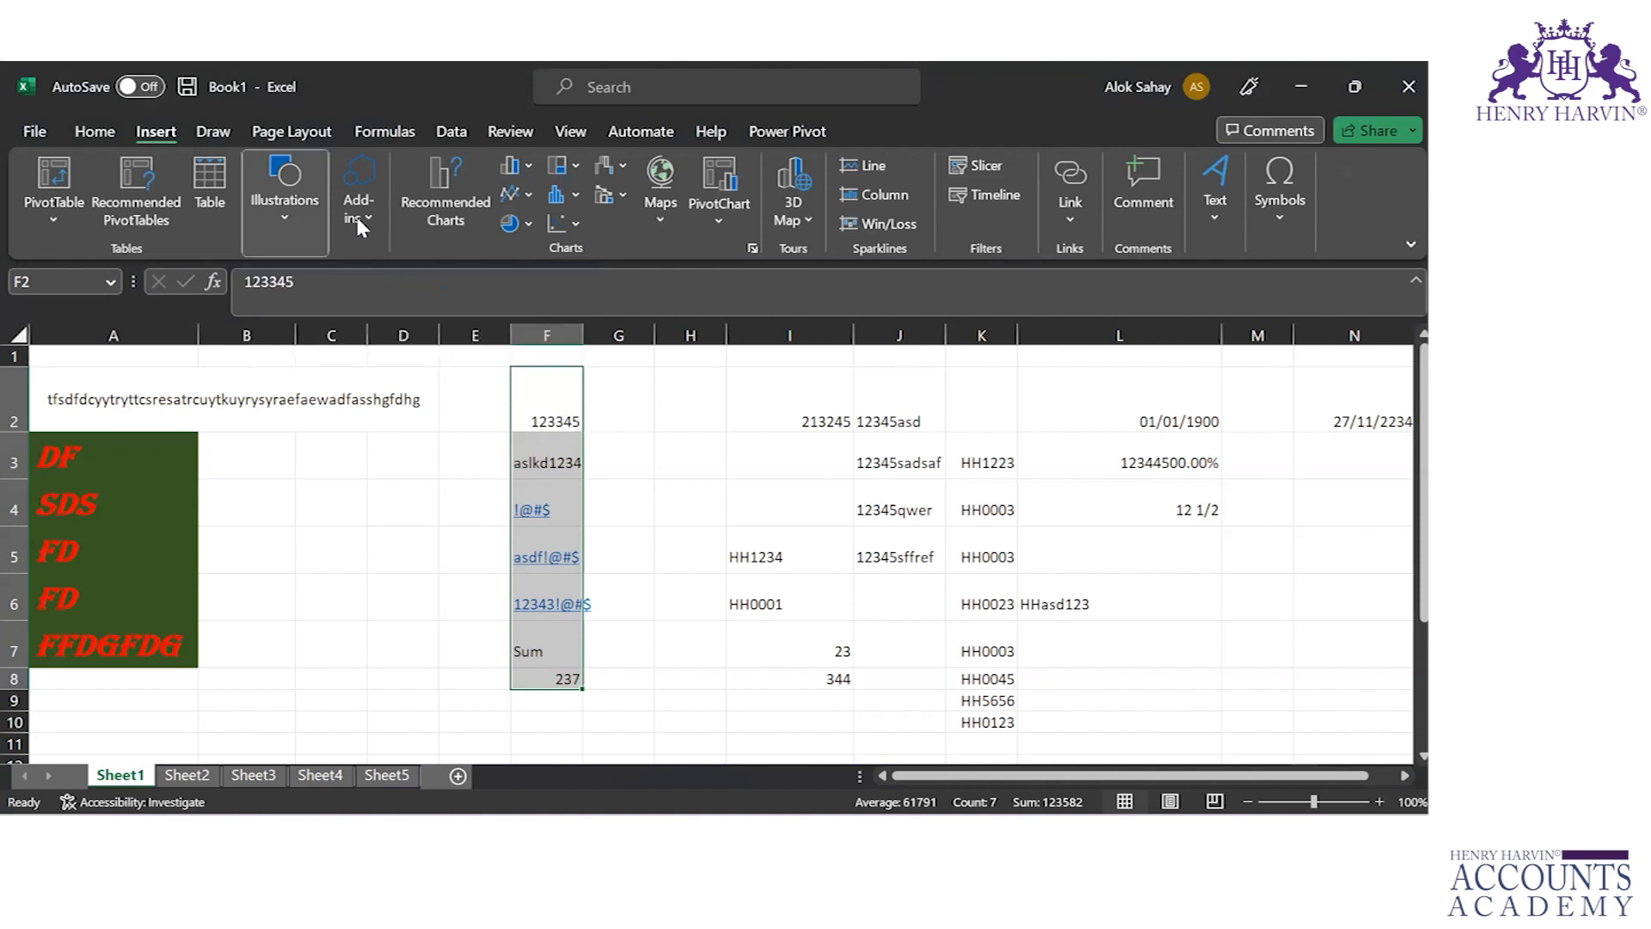
{"action": "left_click", "coordinate": [358, 225]}
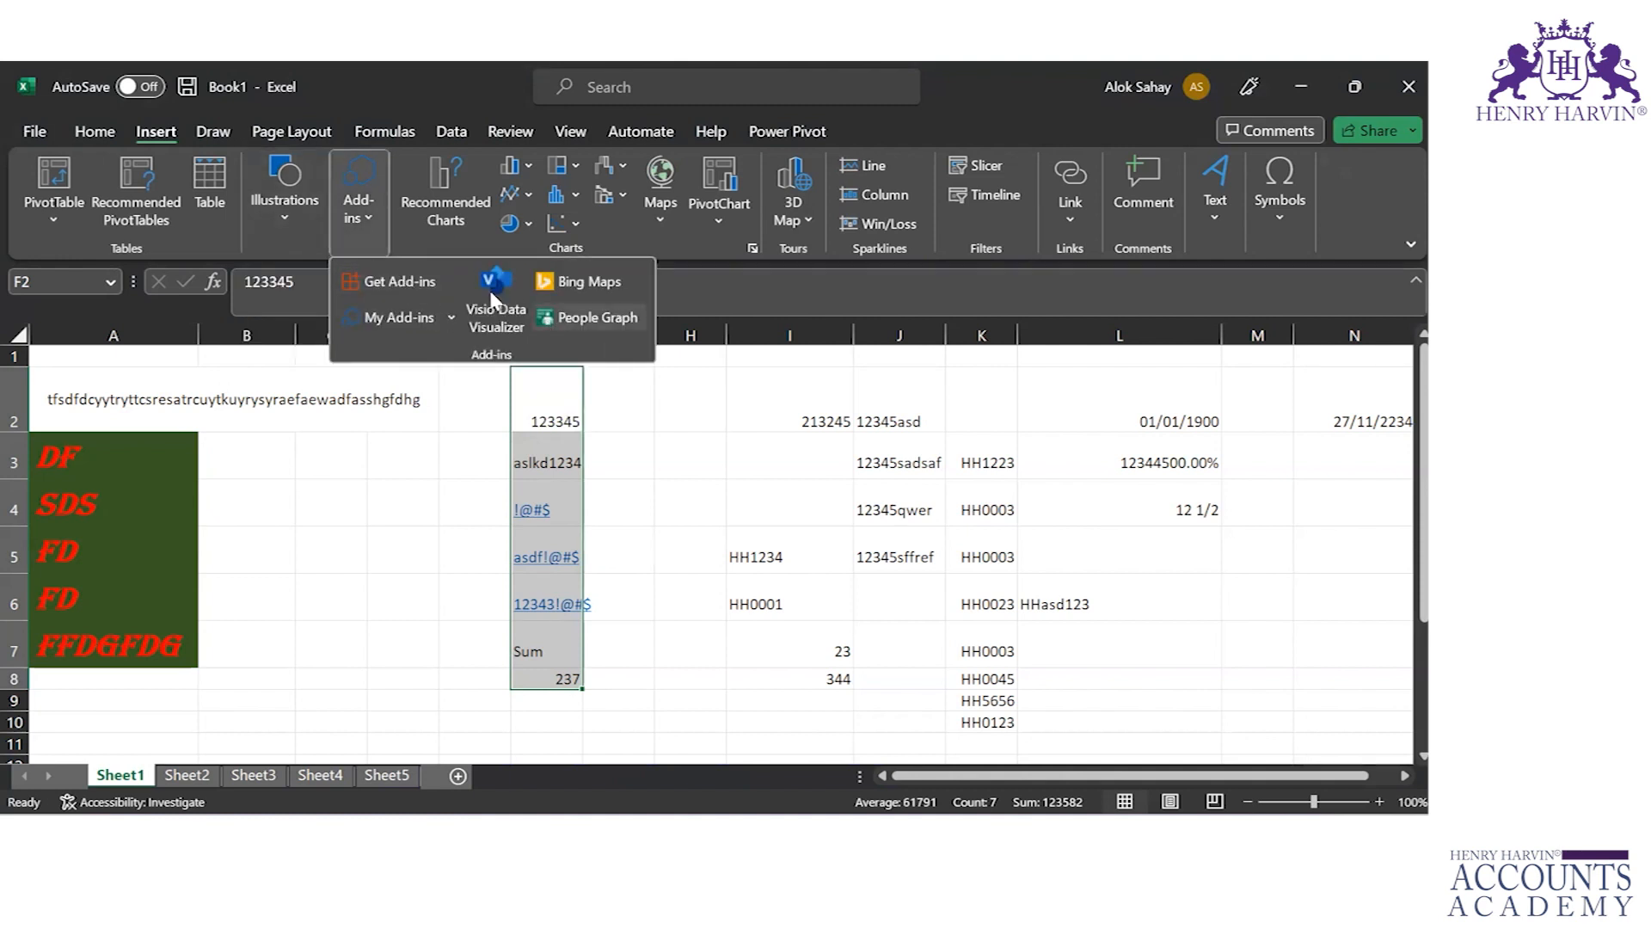
{"action": "left_click", "coordinate": [432, 241]}
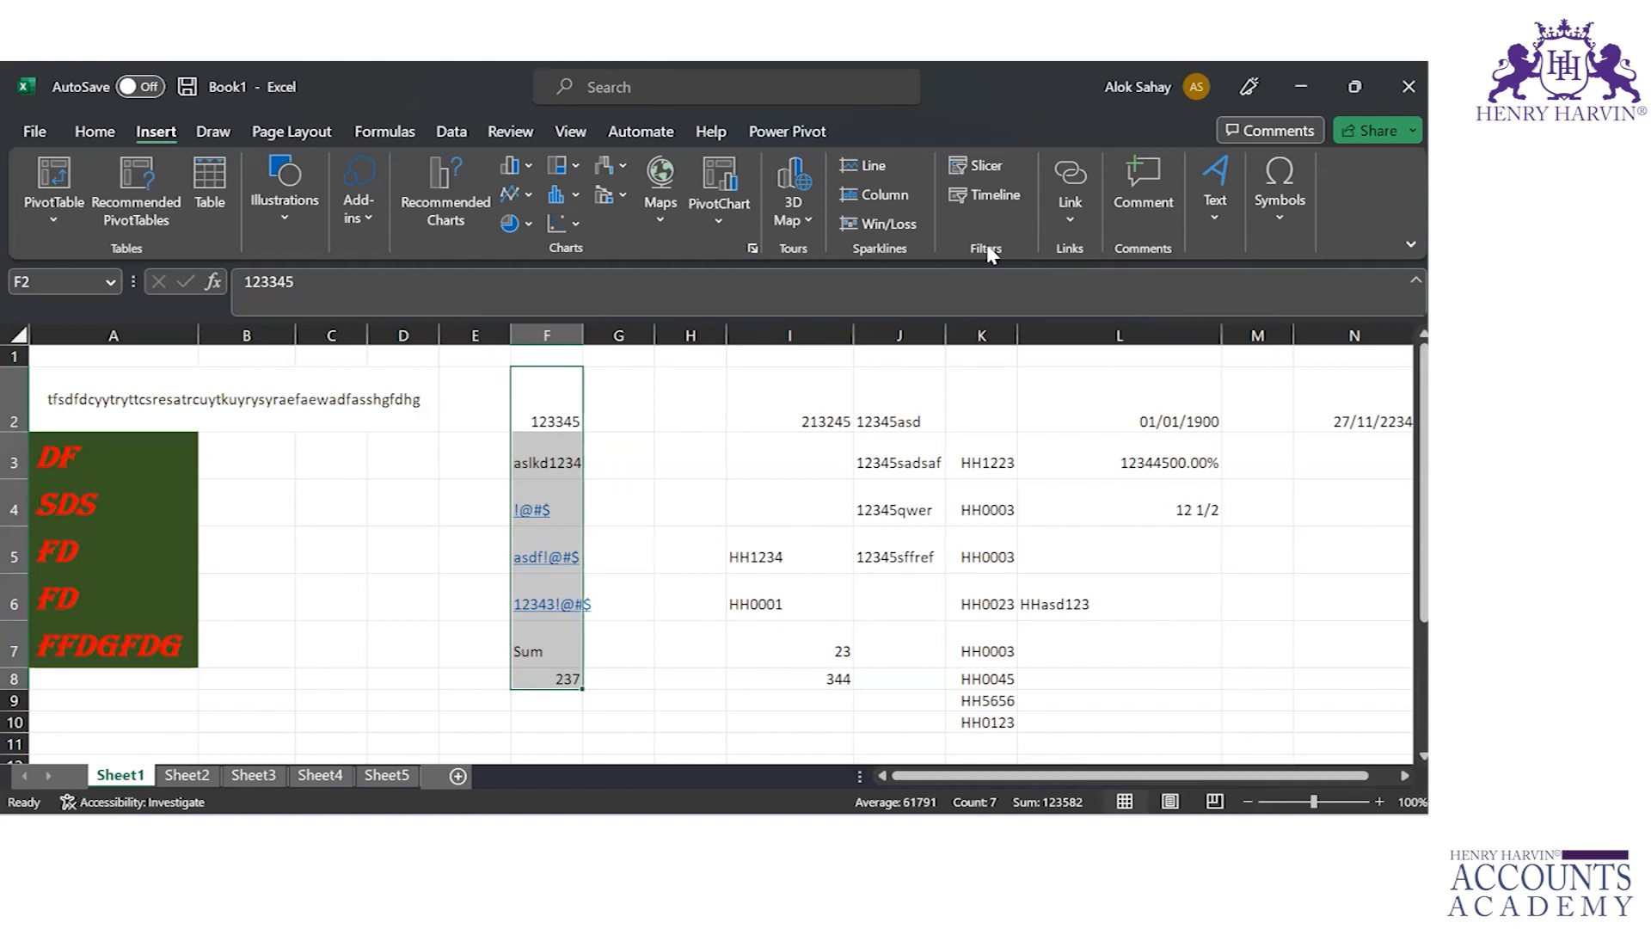
Step: Look over the Link, Text and Symbols insertion options, including the built-in equations, and return to cell G3
{"action": "left_click", "coordinate": [1072, 218]}
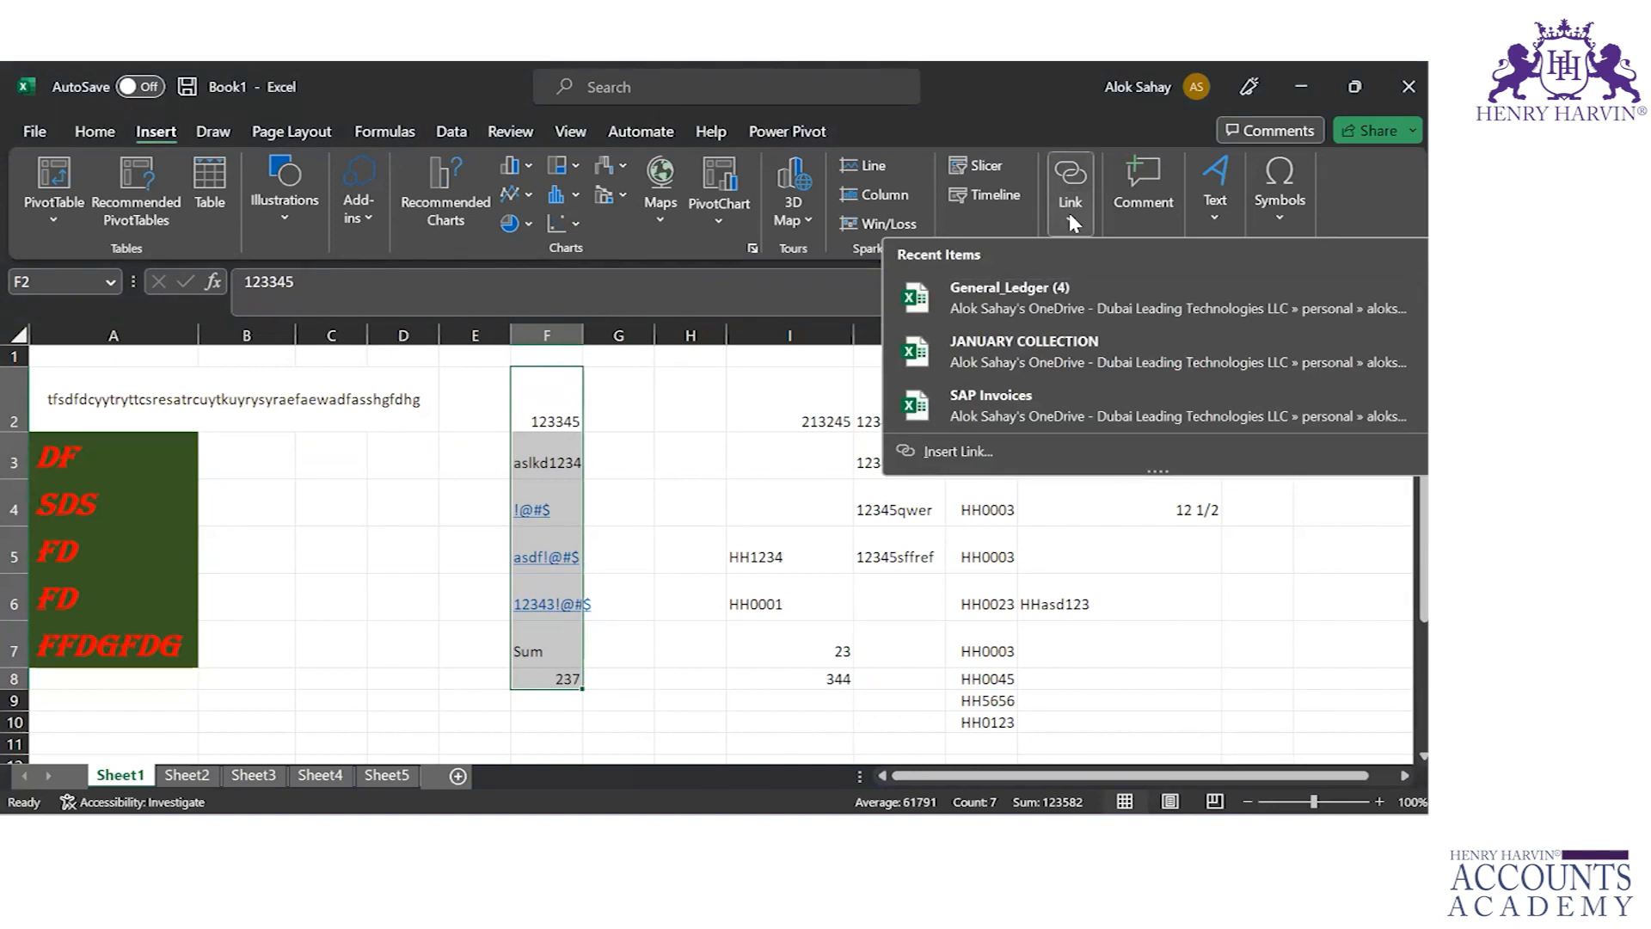
{"action": "left_click", "coordinate": [1070, 213]}
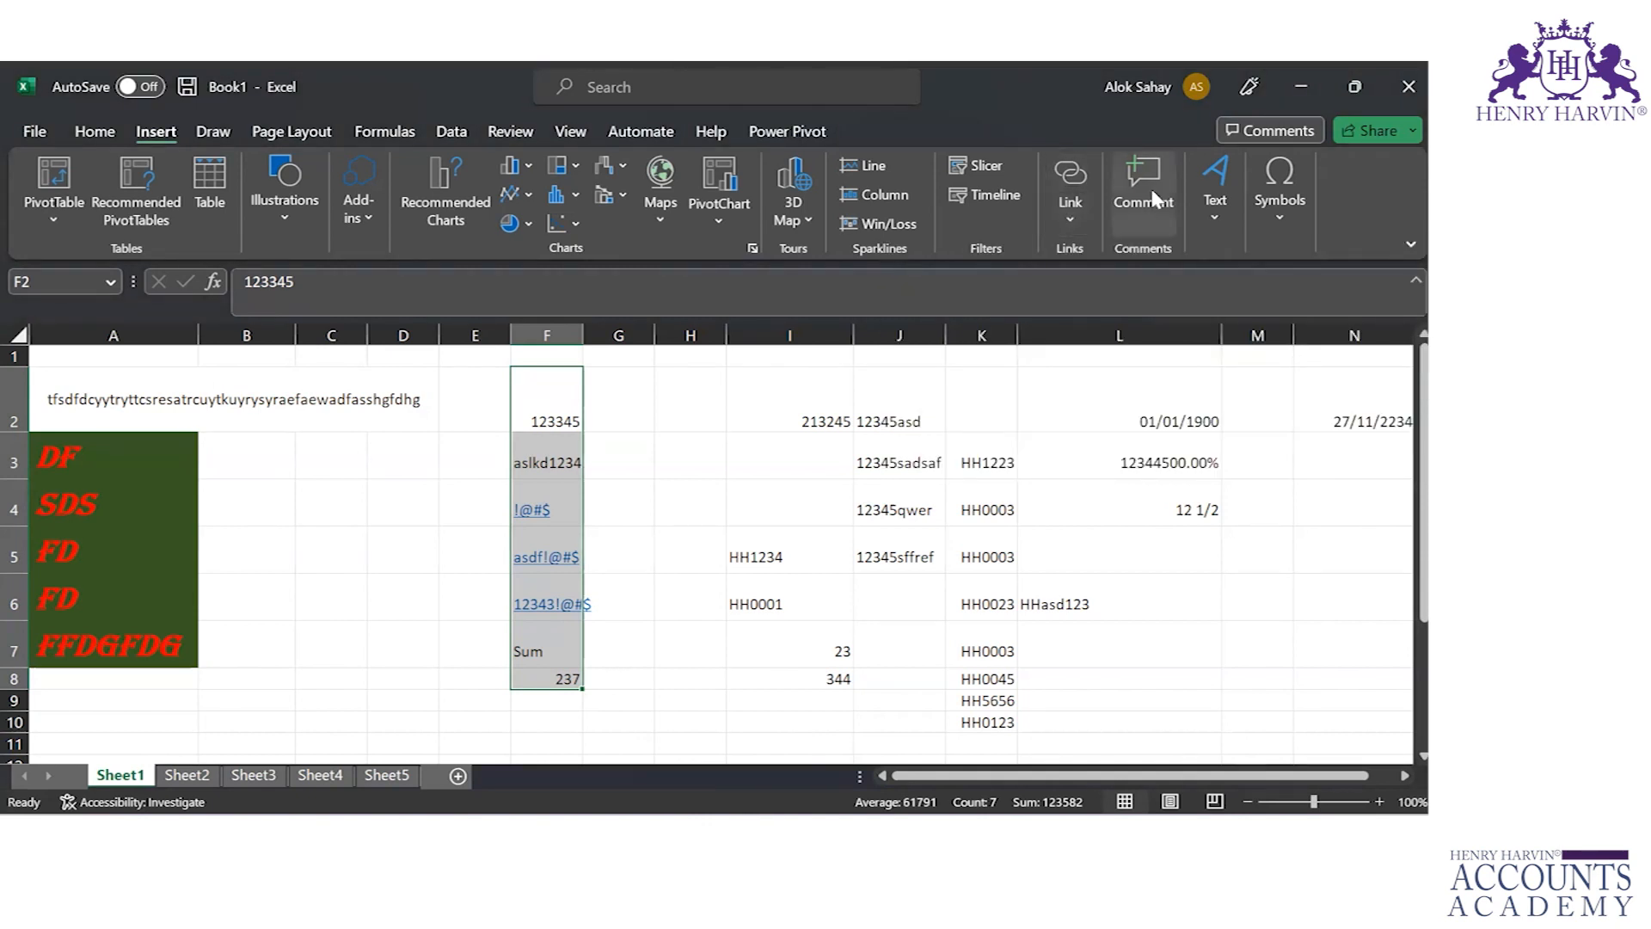
{"action": "left_click", "coordinate": [1210, 206]}
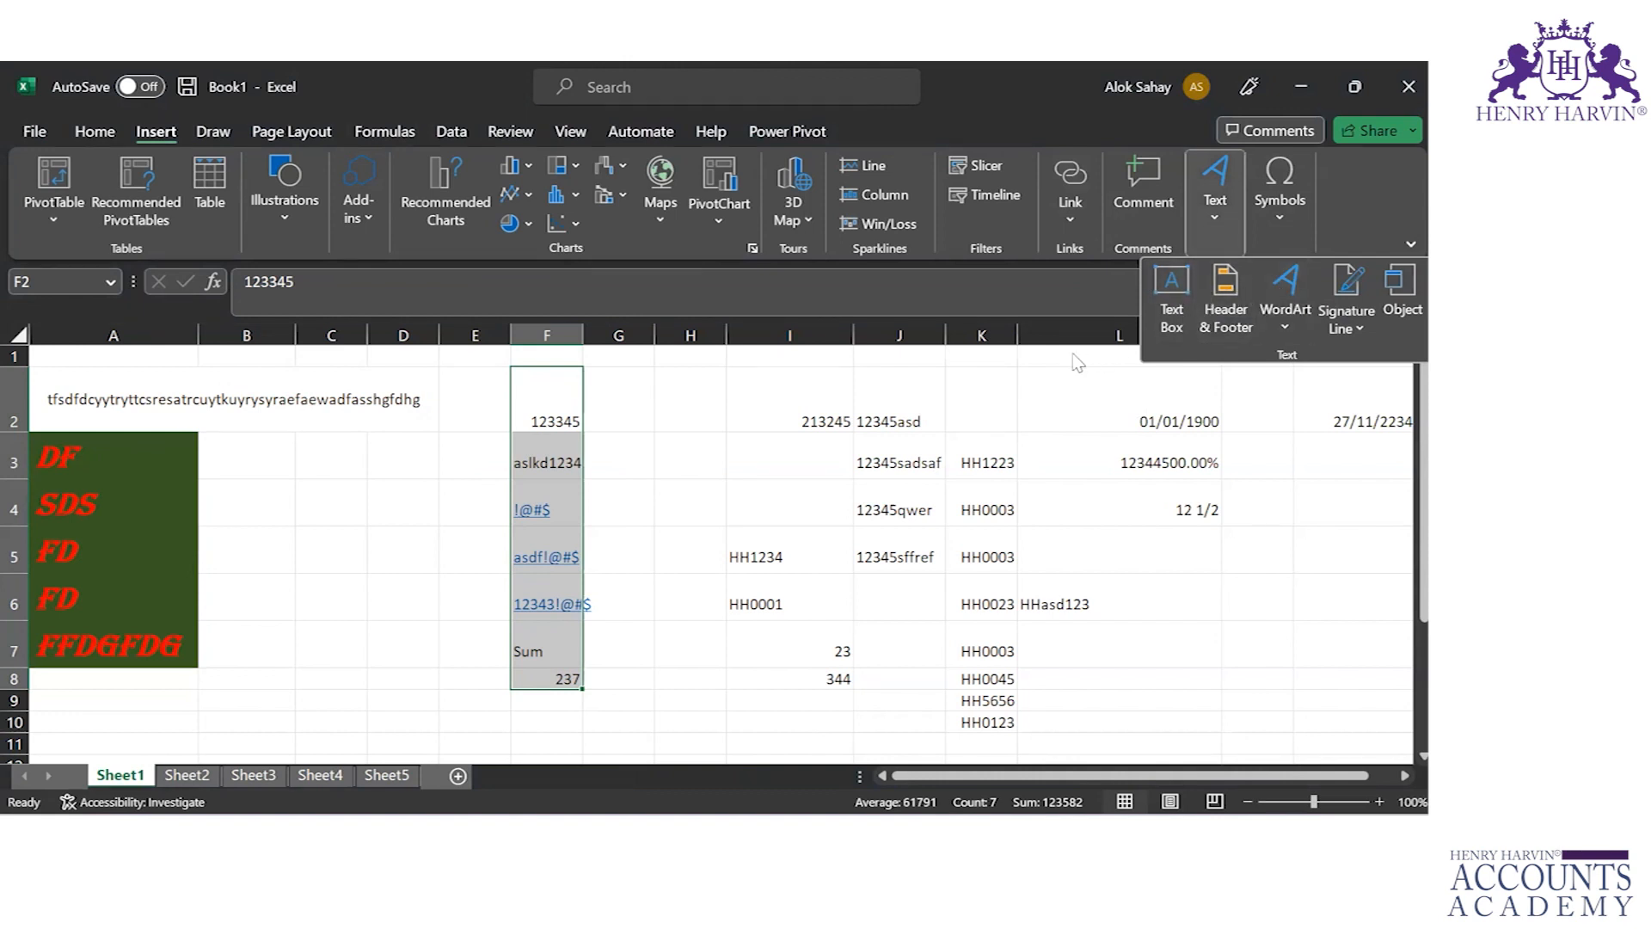
{"action": "left_click", "coordinate": [1271, 225]}
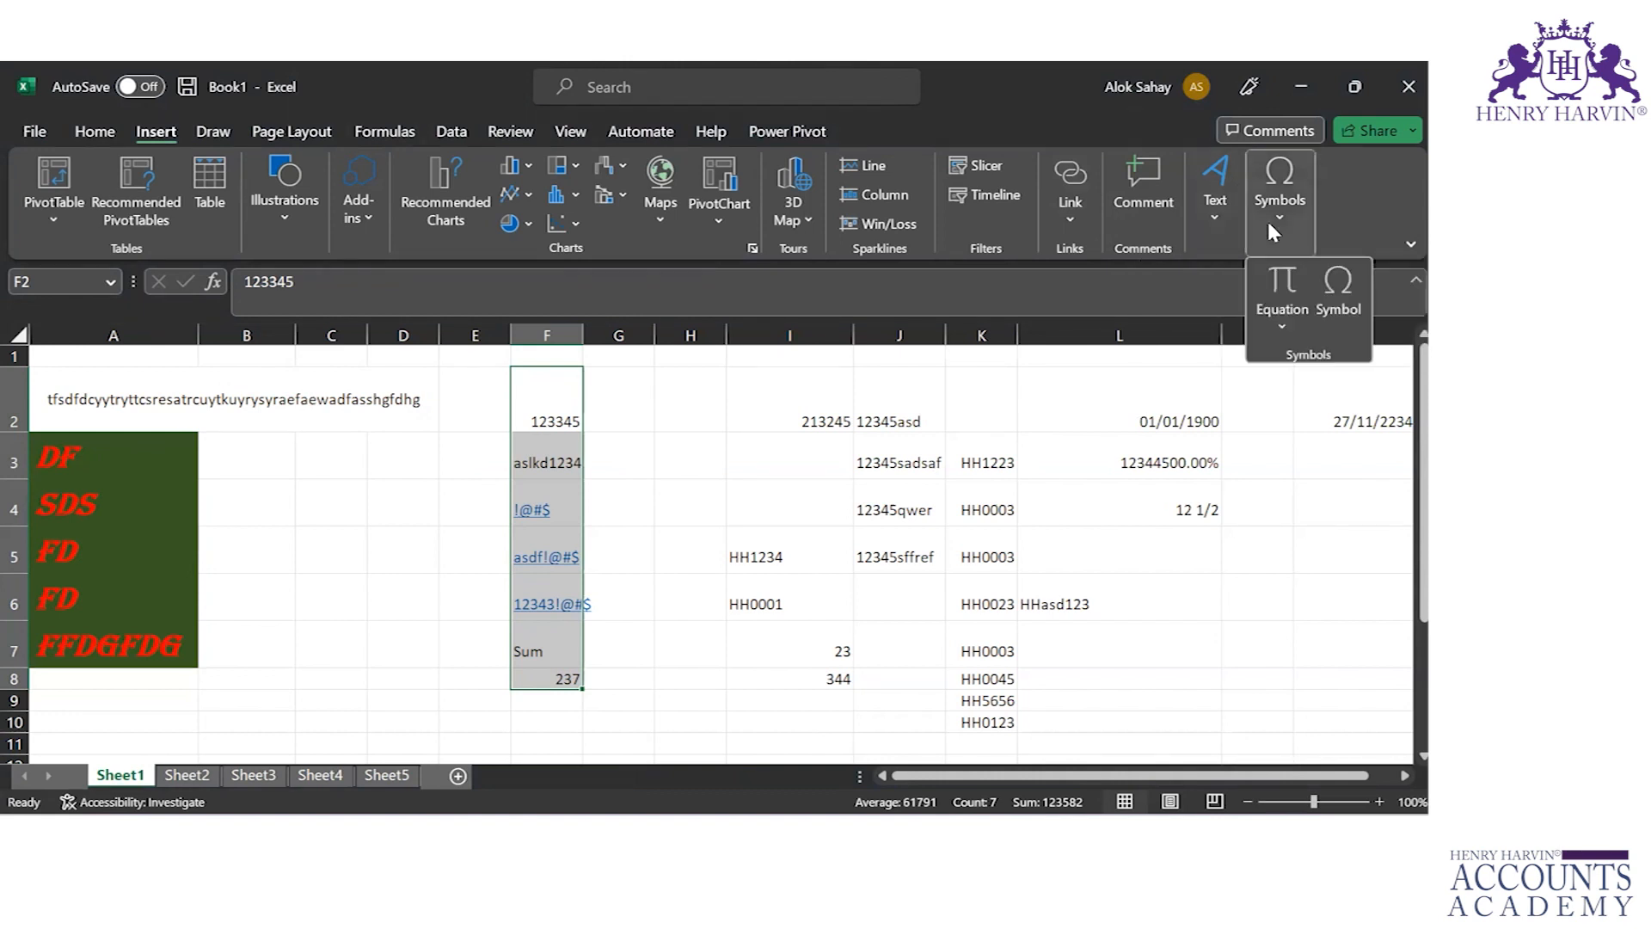
{"action": "left_click", "coordinate": [1287, 312]}
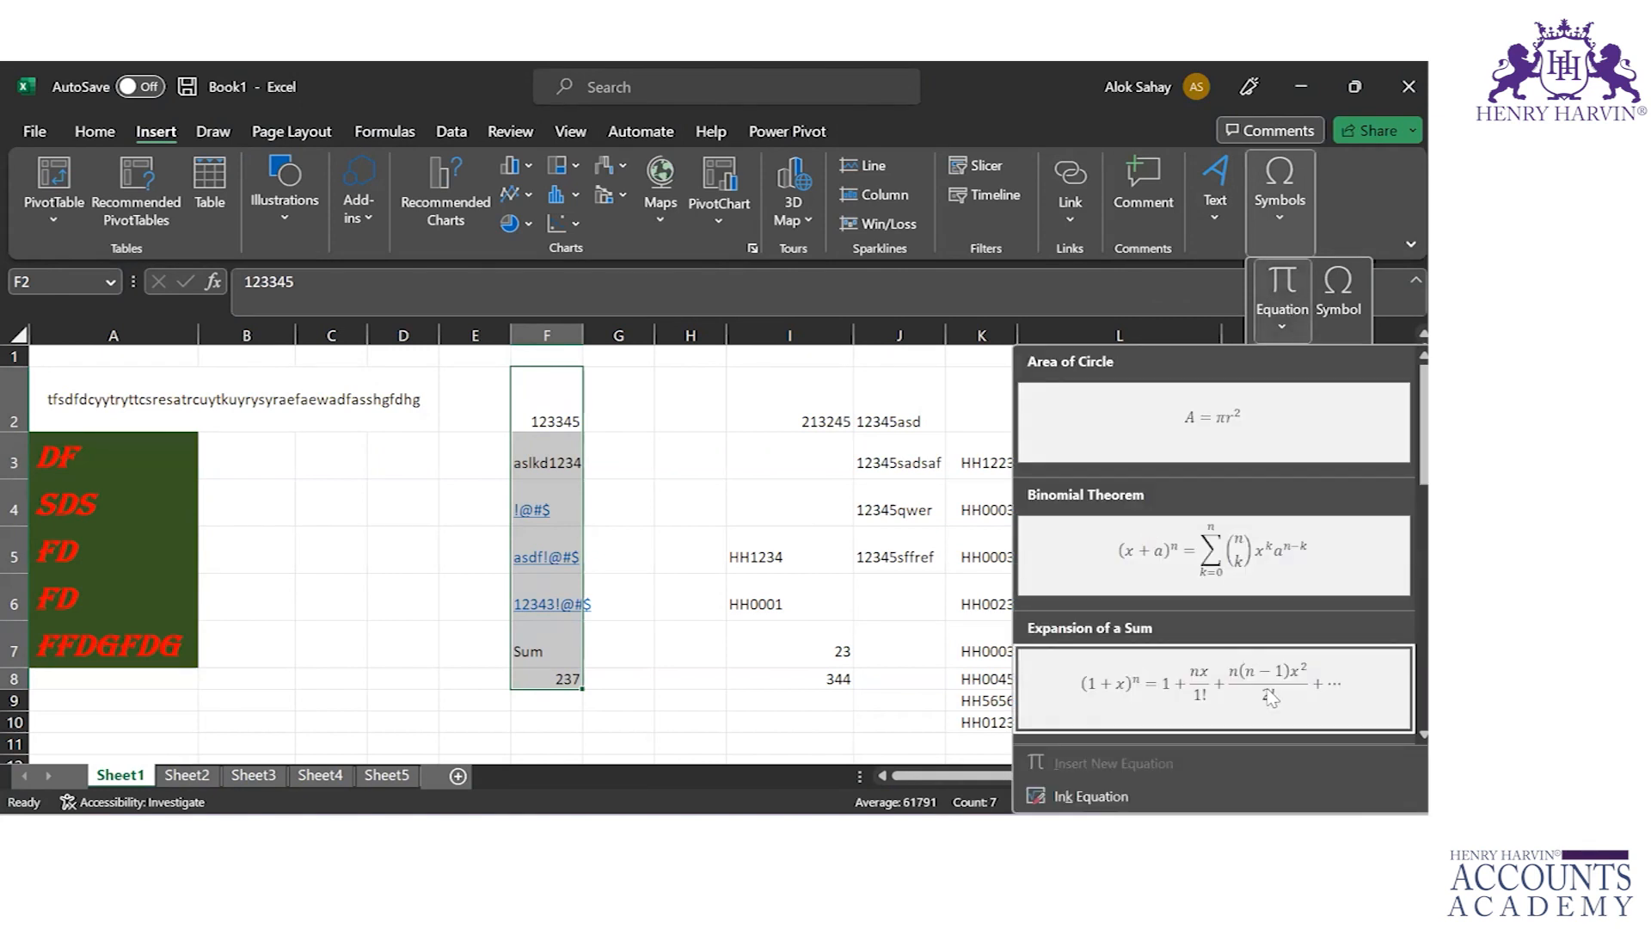
{"action": "left_click", "coordinate": [639, 475]}
{"action": "left_click", "coordinate": [639, 475]}
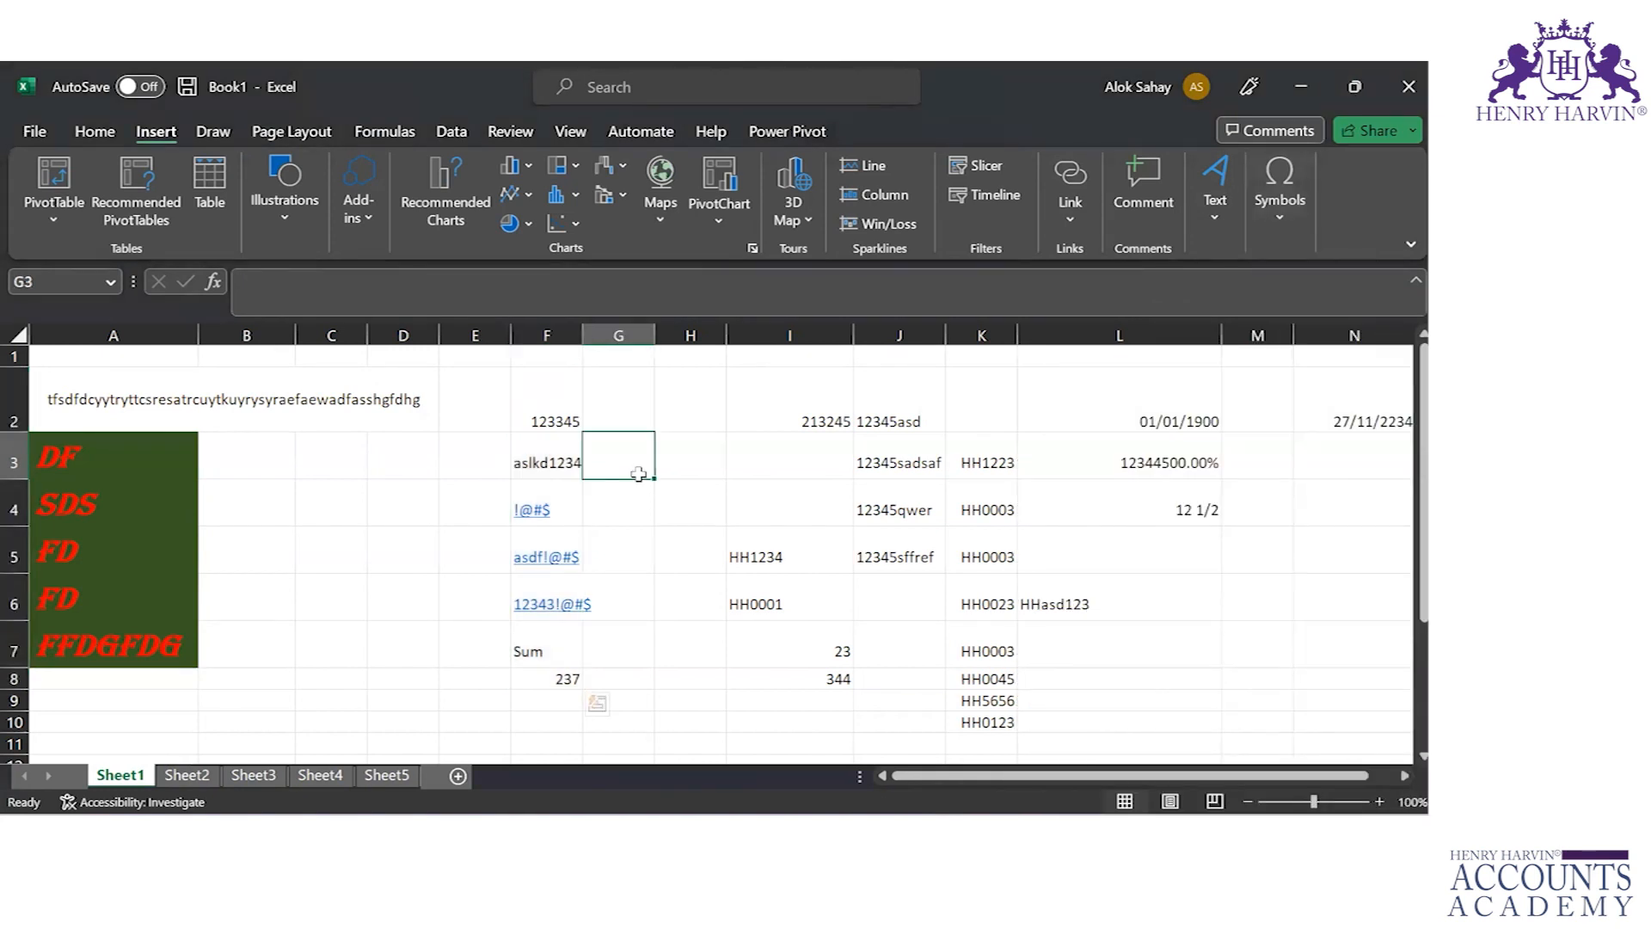
Step: Look over the drawing tools and the page layout options, including Margins
{"action": "left_click", "coordinate": [213, 132]}
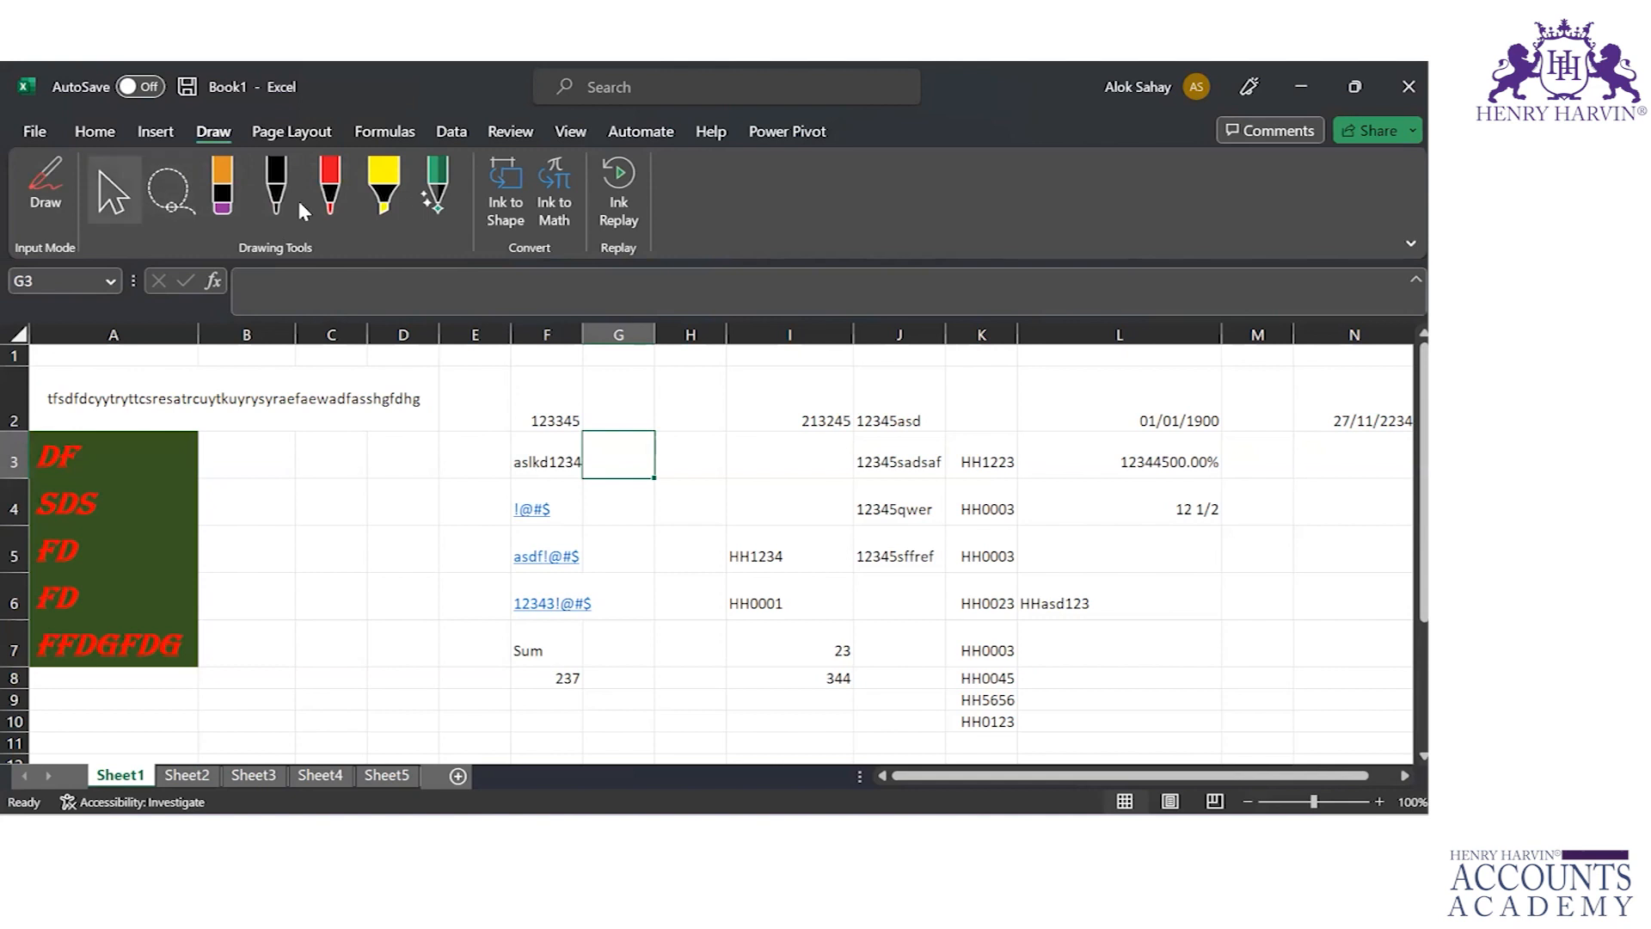
{"action": "left_click", "coordinate": [305, 138]}
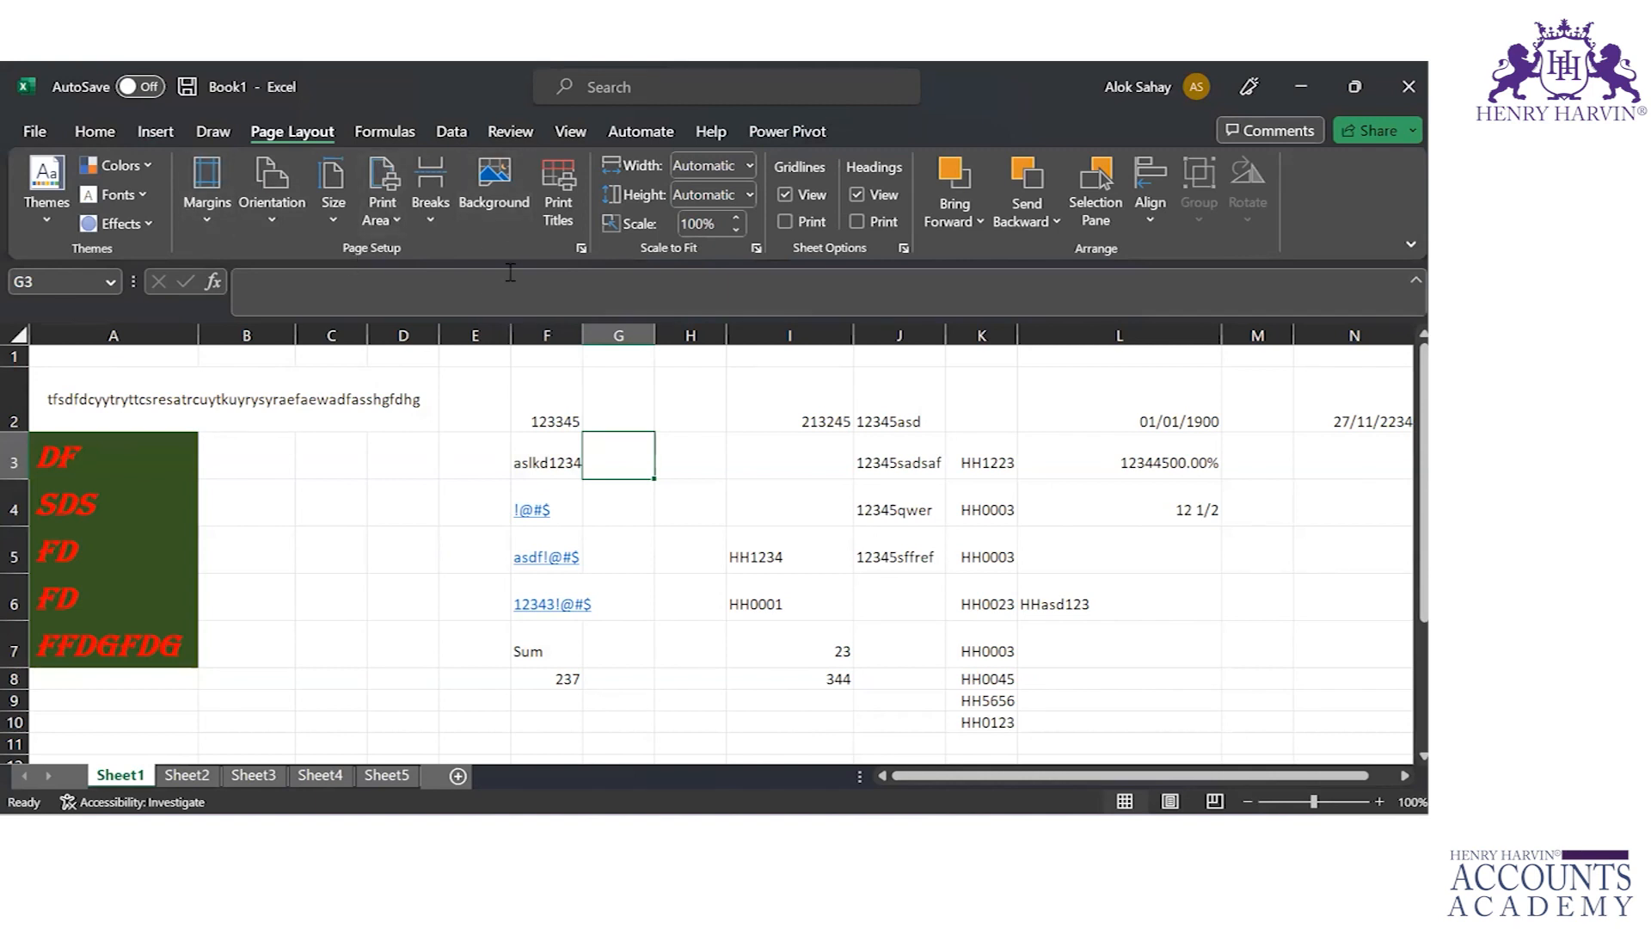
{"action": "left_click", "coordinate": [207, 209]}
{"action": "left_click", "coordinate": [207, 211]}
{"action": "key", "text": "Down"}
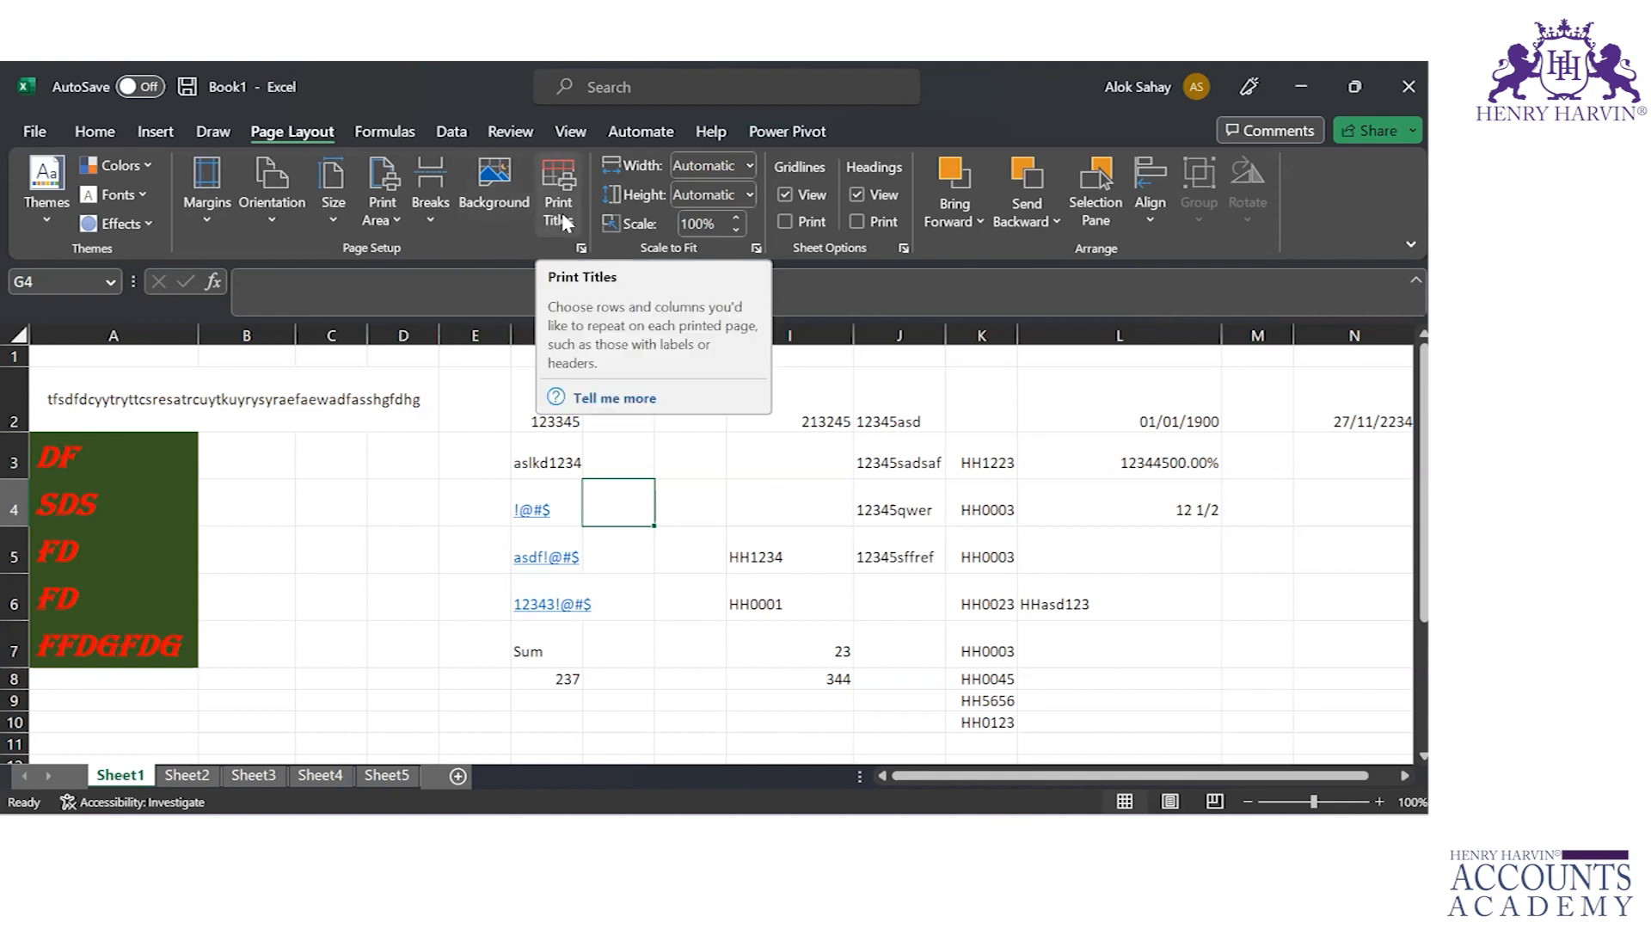
Step: Enter the column headers Name, class, roll no, date and subject in cells A1 to E1
{"action": "left_click", "coordinate": [69, 373]}
{"action": "key", "text": "Up"}
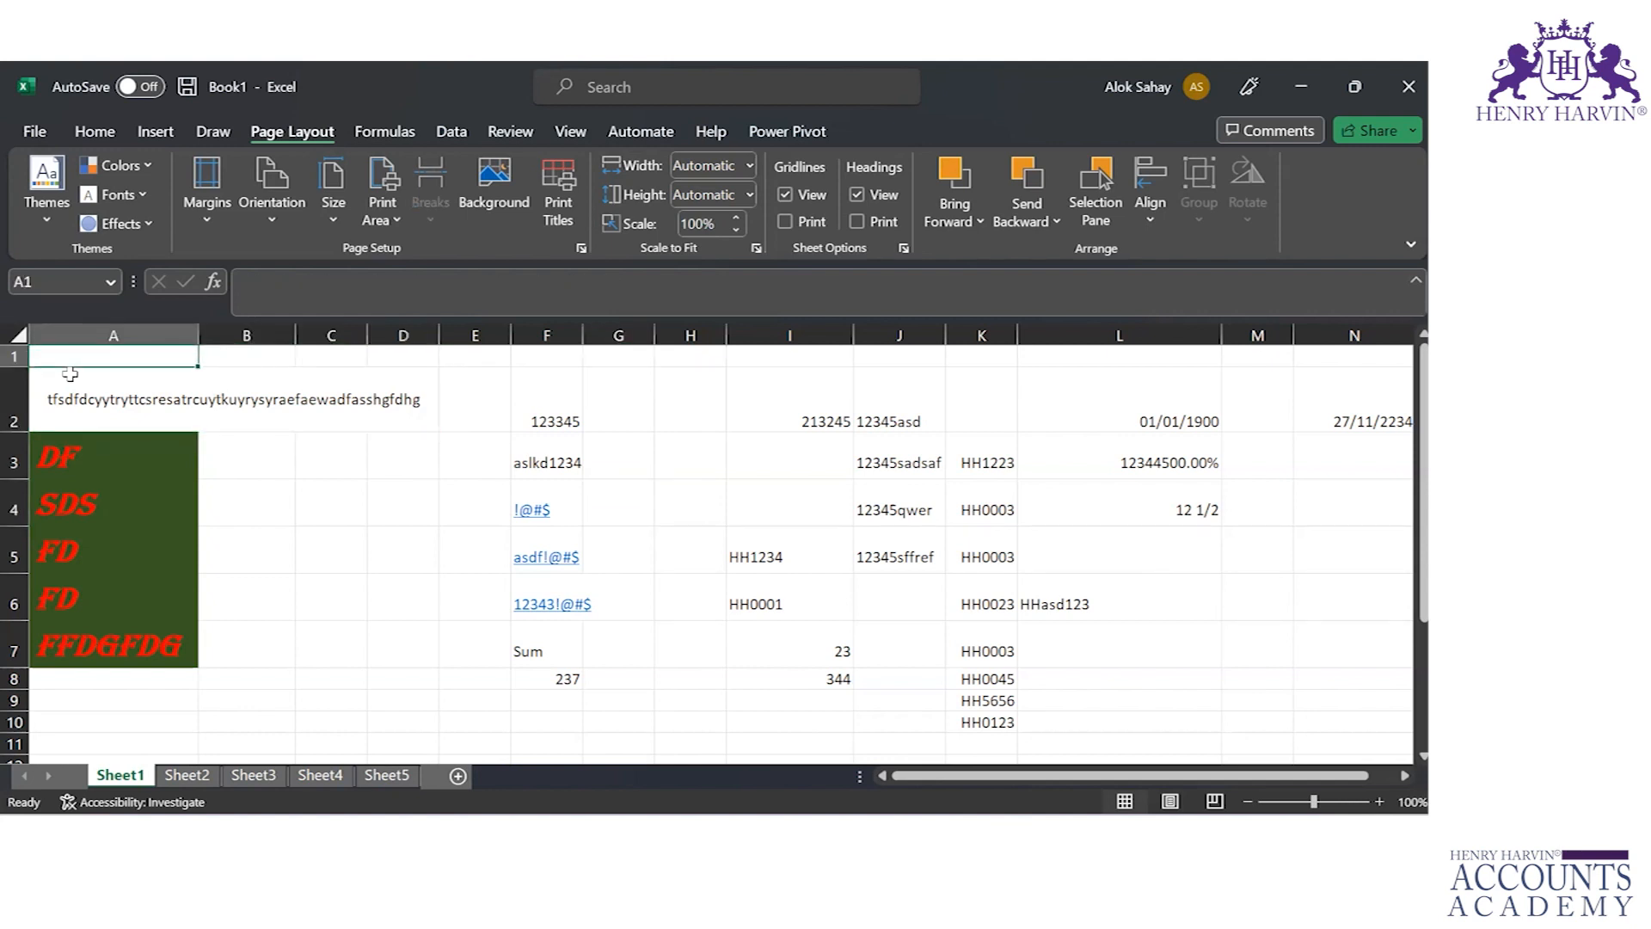
{"action": "type", "text": "Name"}
{"action": "key", "text": "Tab"}
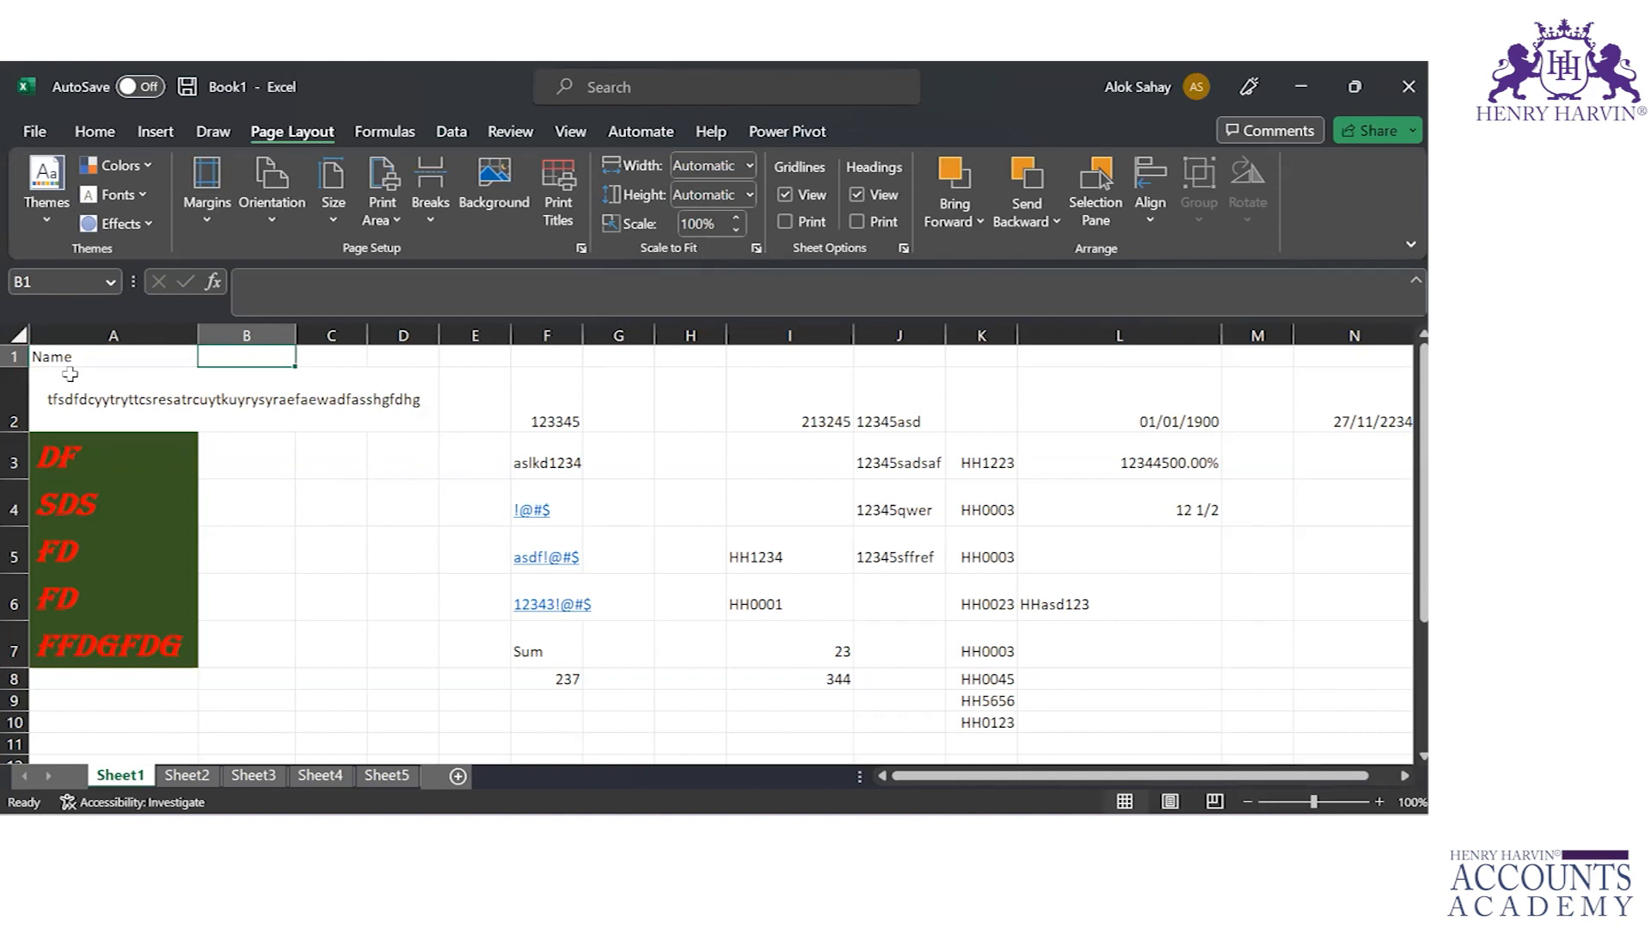
{"action": "type", "text": "class"}
{"action": "key", "text": "Tab"}
{"action": "type", "text": "r"}
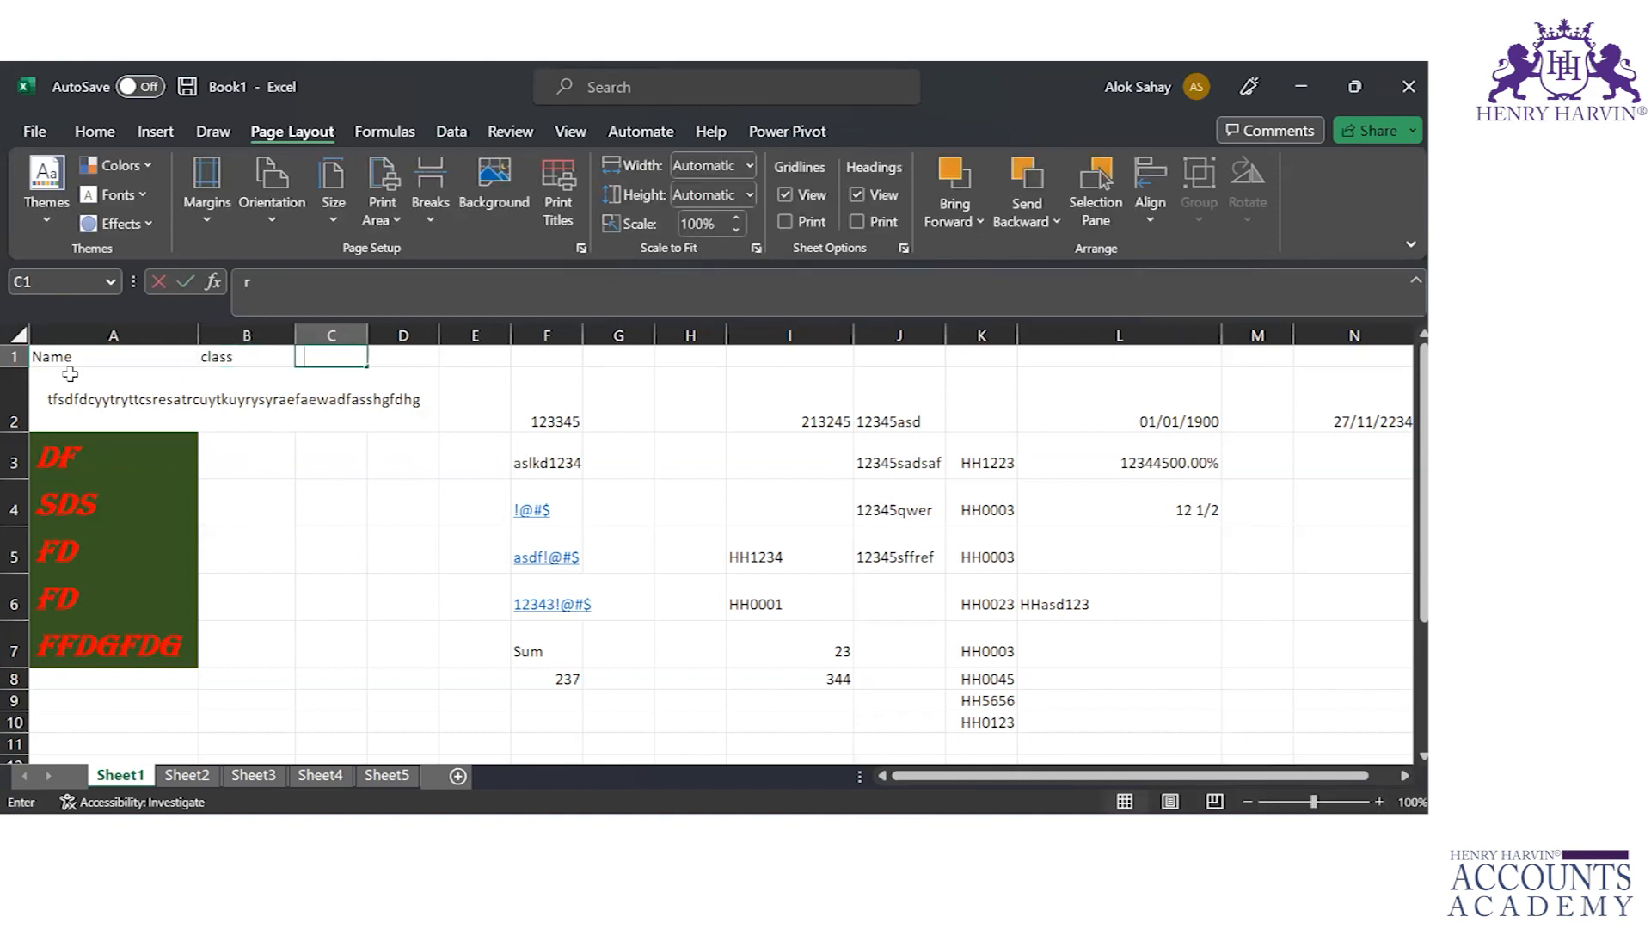
{"action": "type", "text": "oll no"}
{"action": "key", "text": "Tab"}
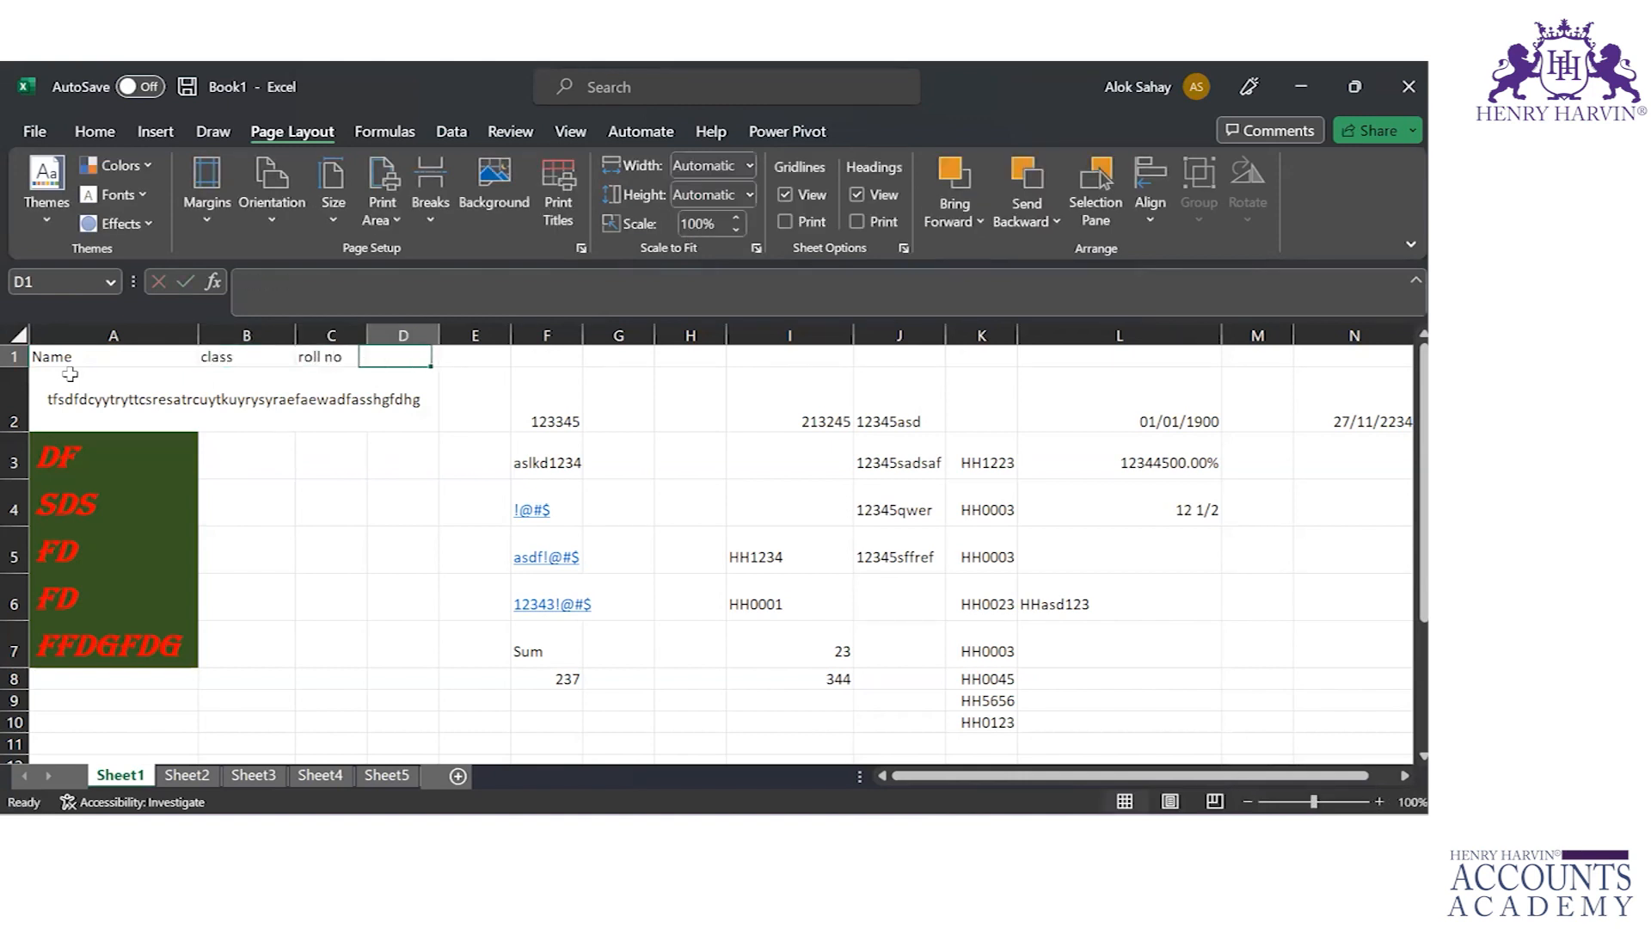
{"action": "type", "text": "date"}
{"action": "key", "text": "Tab"}
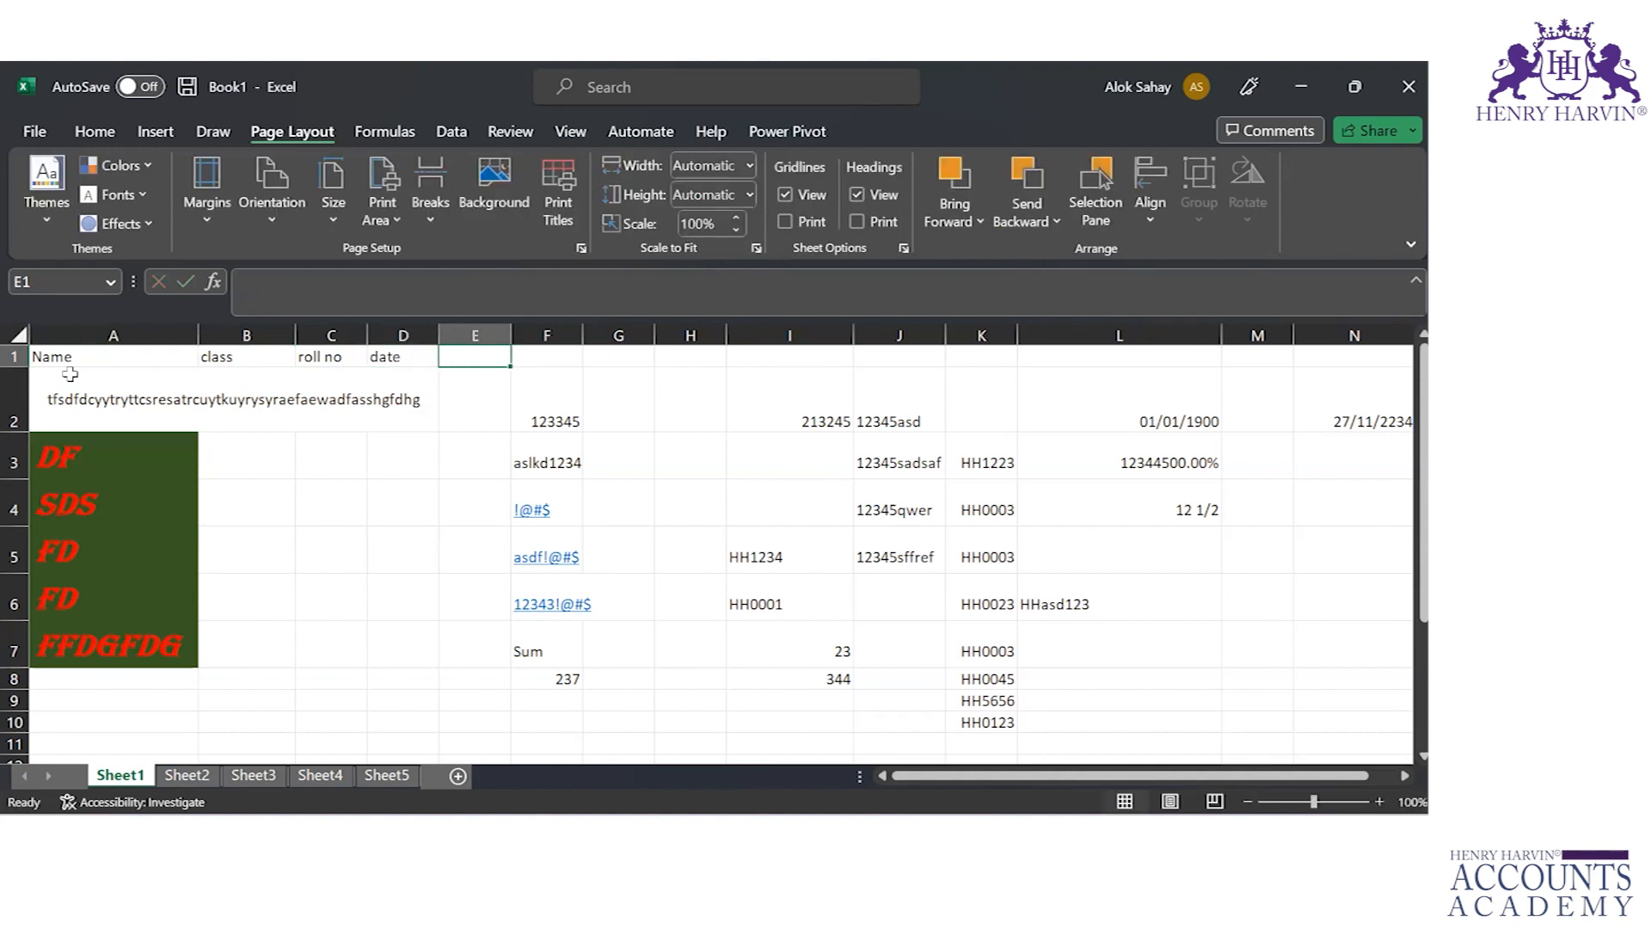
{"action": "type", "text": "subject"}
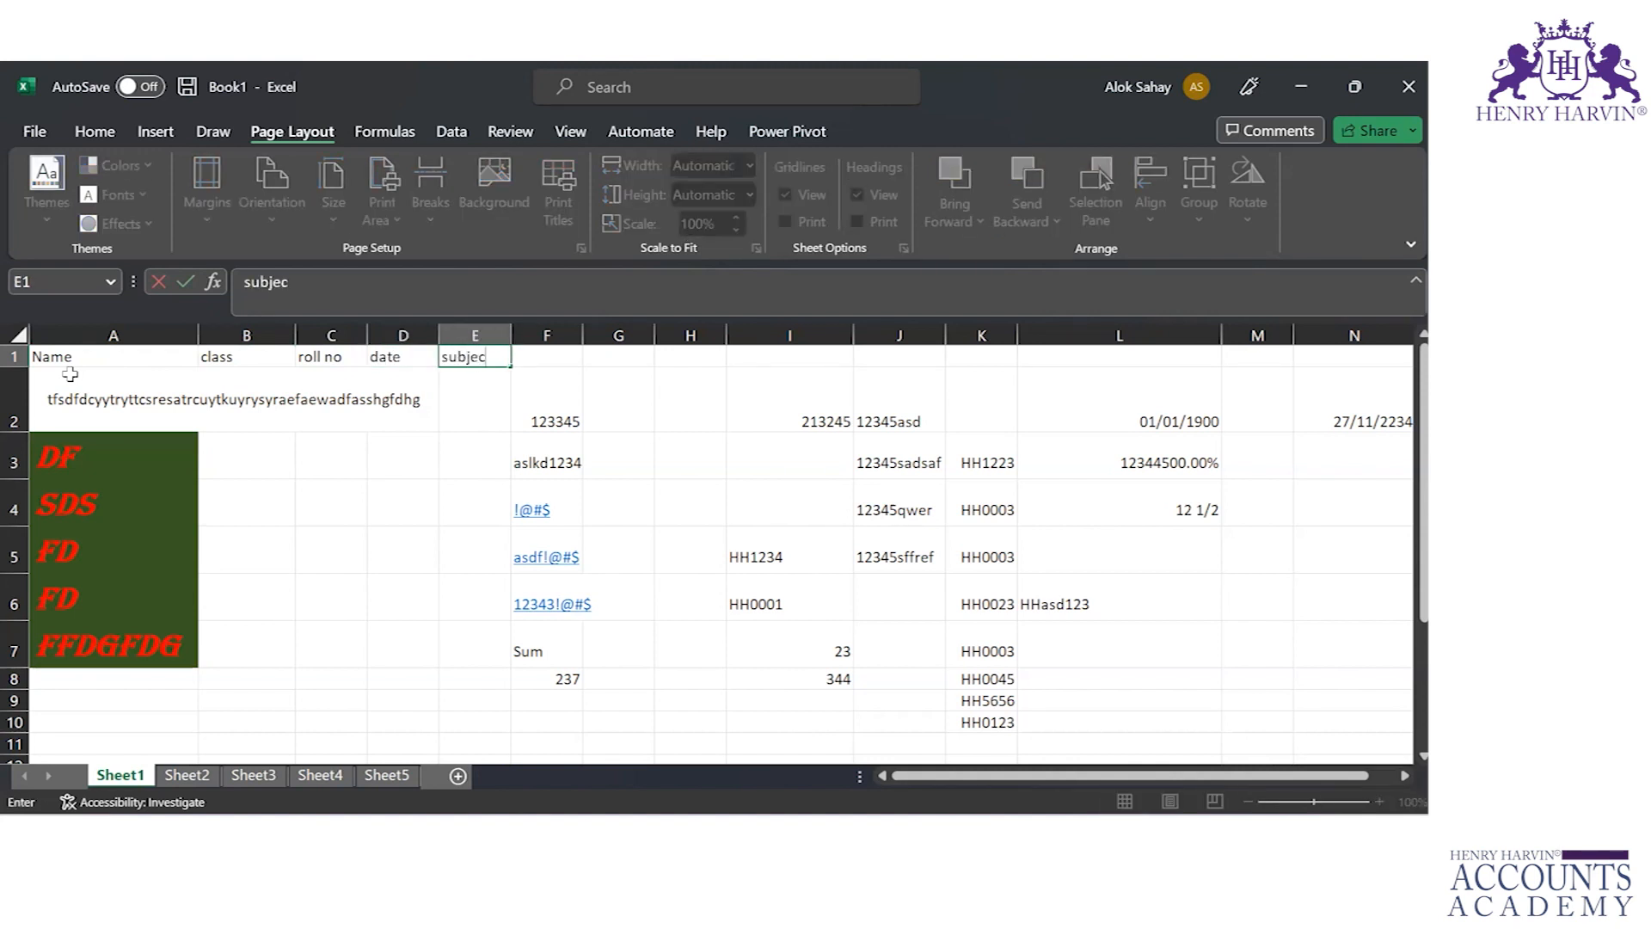
{"action": "key", "text": "Tab"}
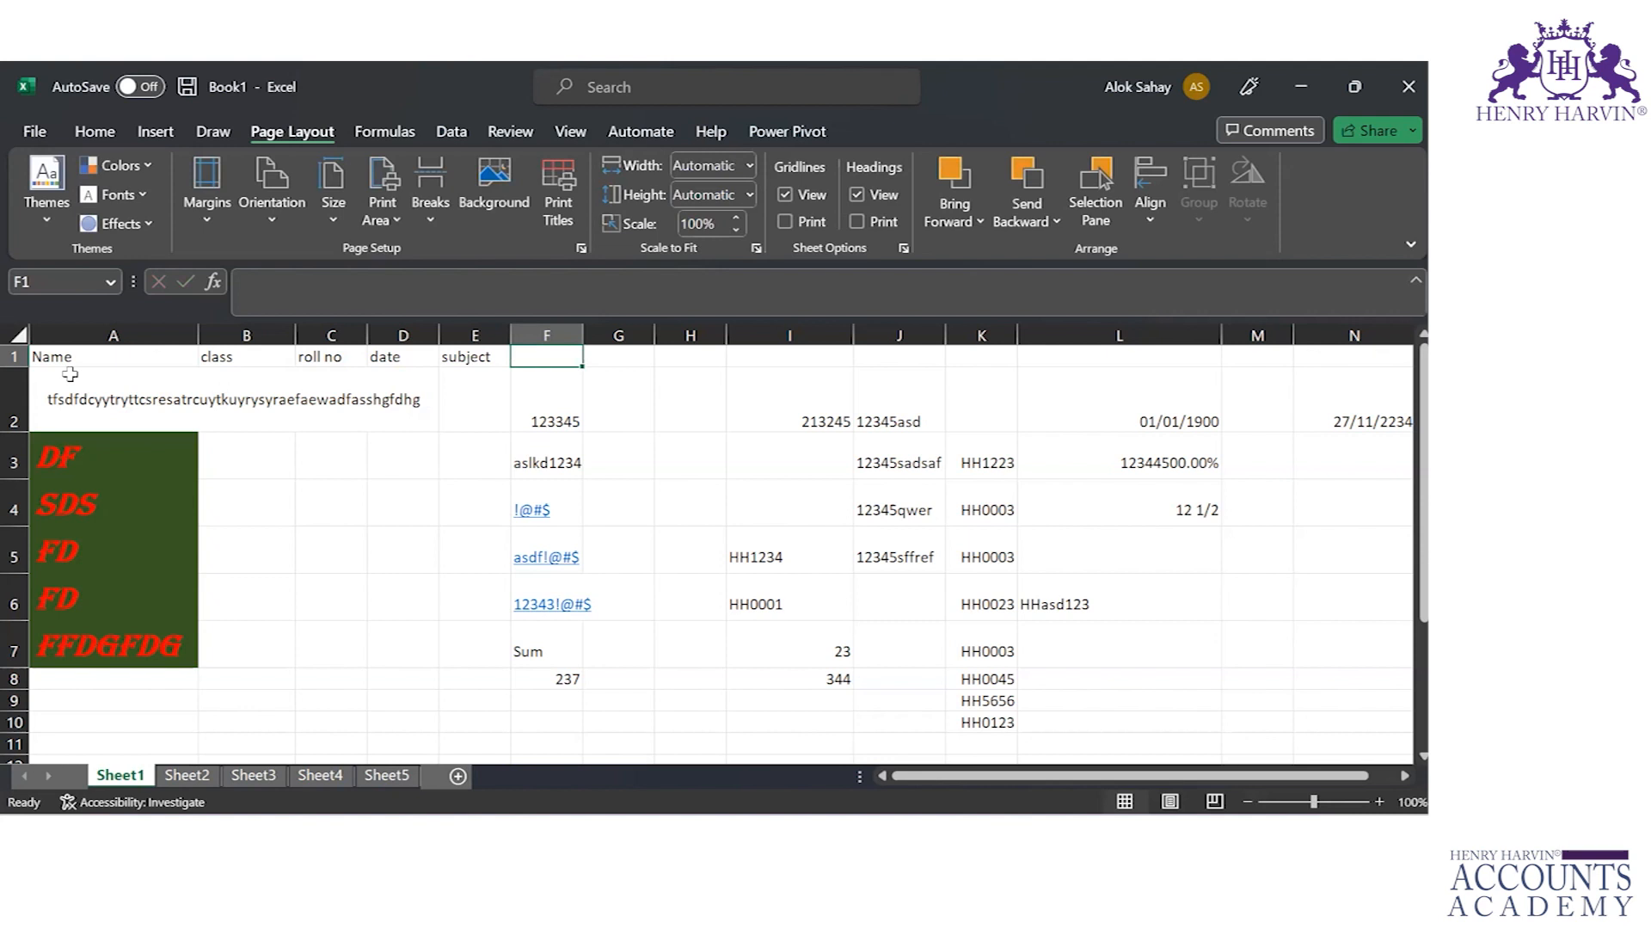
Step: Select the whole sheet, preview both pages of its printout, and return to the worksheet
{"action": "key", "text": "Left"}
{"action": "key", "text": "Left"}
{"action": "key", "text": "Left"}
{"action": "key", "text": "Left"}
{"action": "key", "text": "Left"}
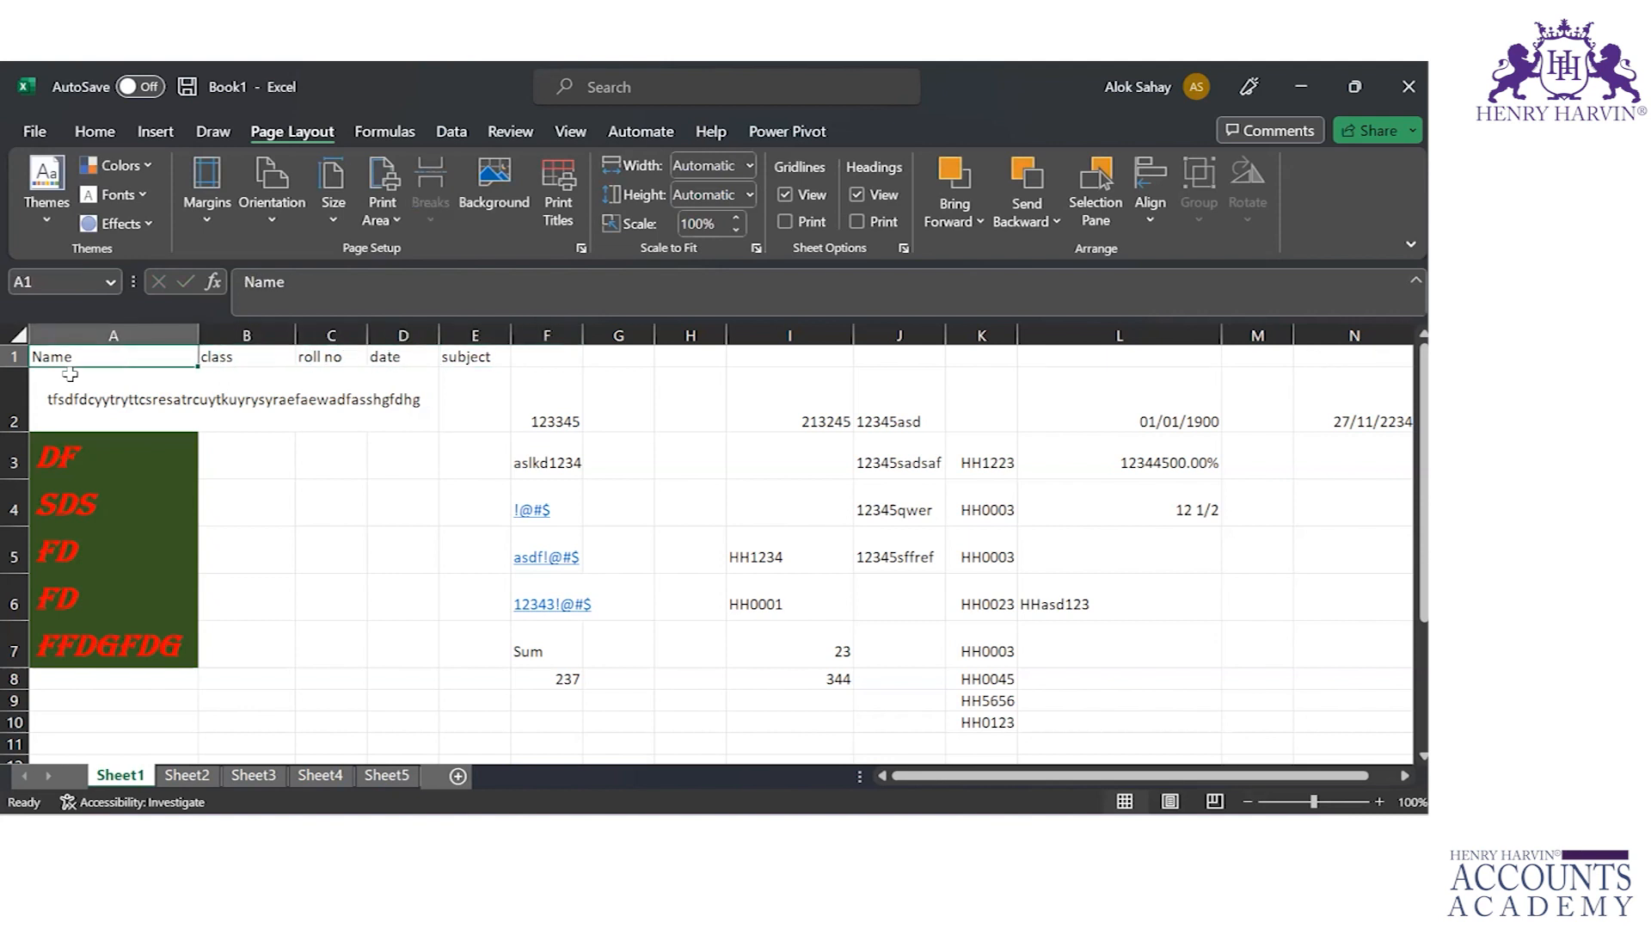
{"action": "key", "text": "ctrl+a"}
{"action": "key", "text": "ctrl+a"}
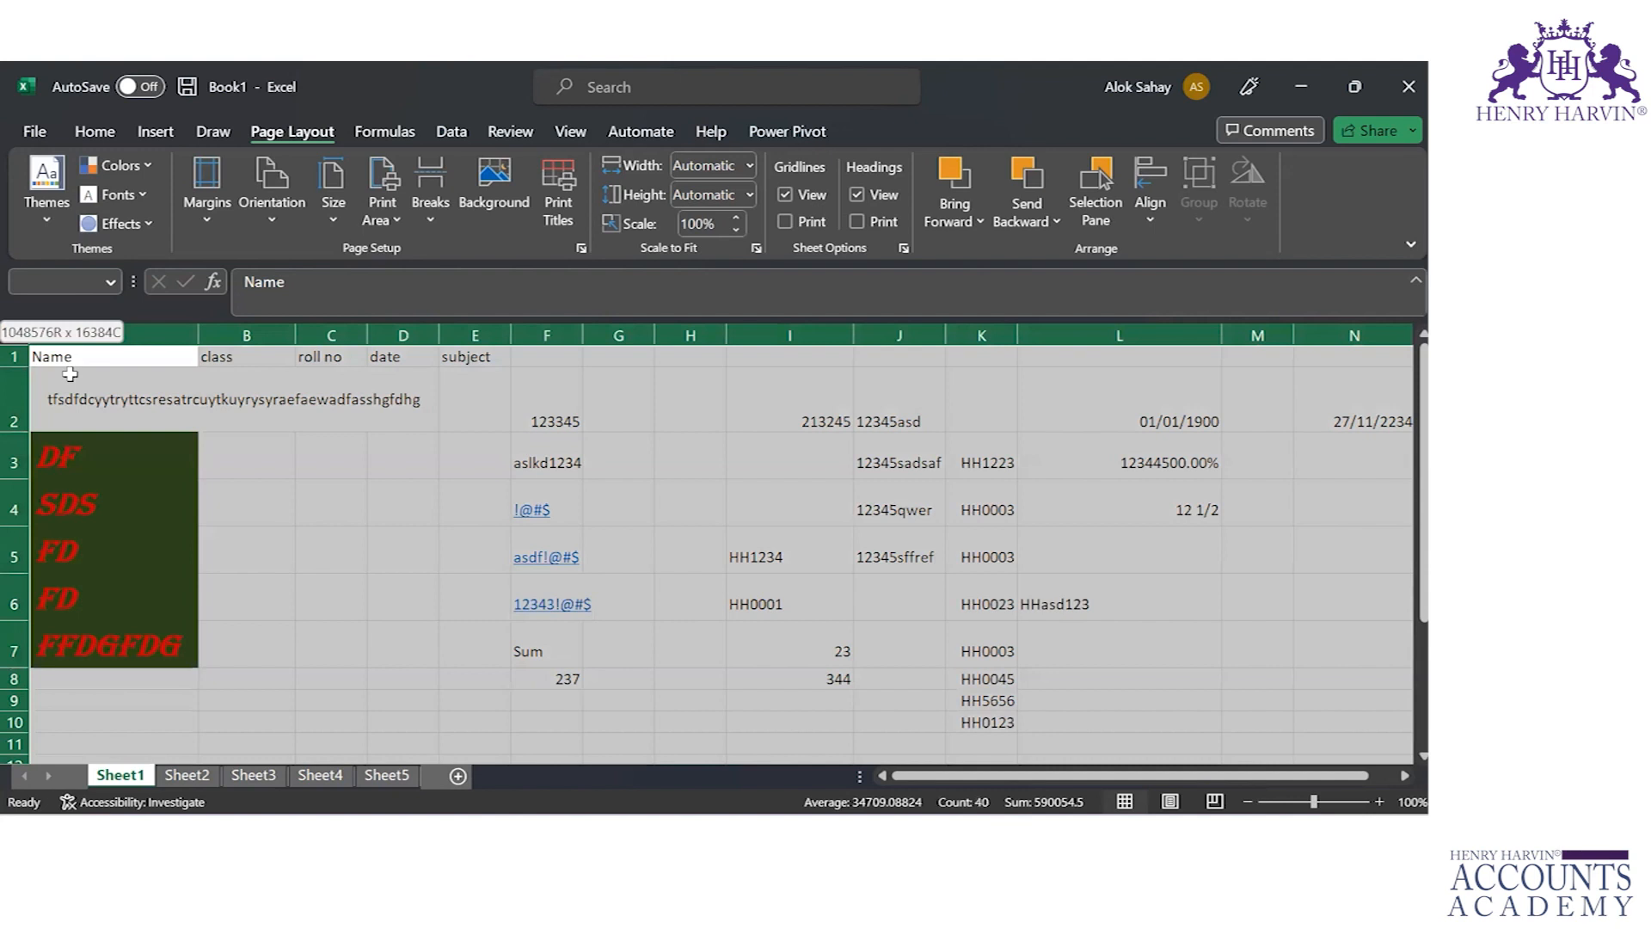
{"action": "key", "text": "ctrl+p"}
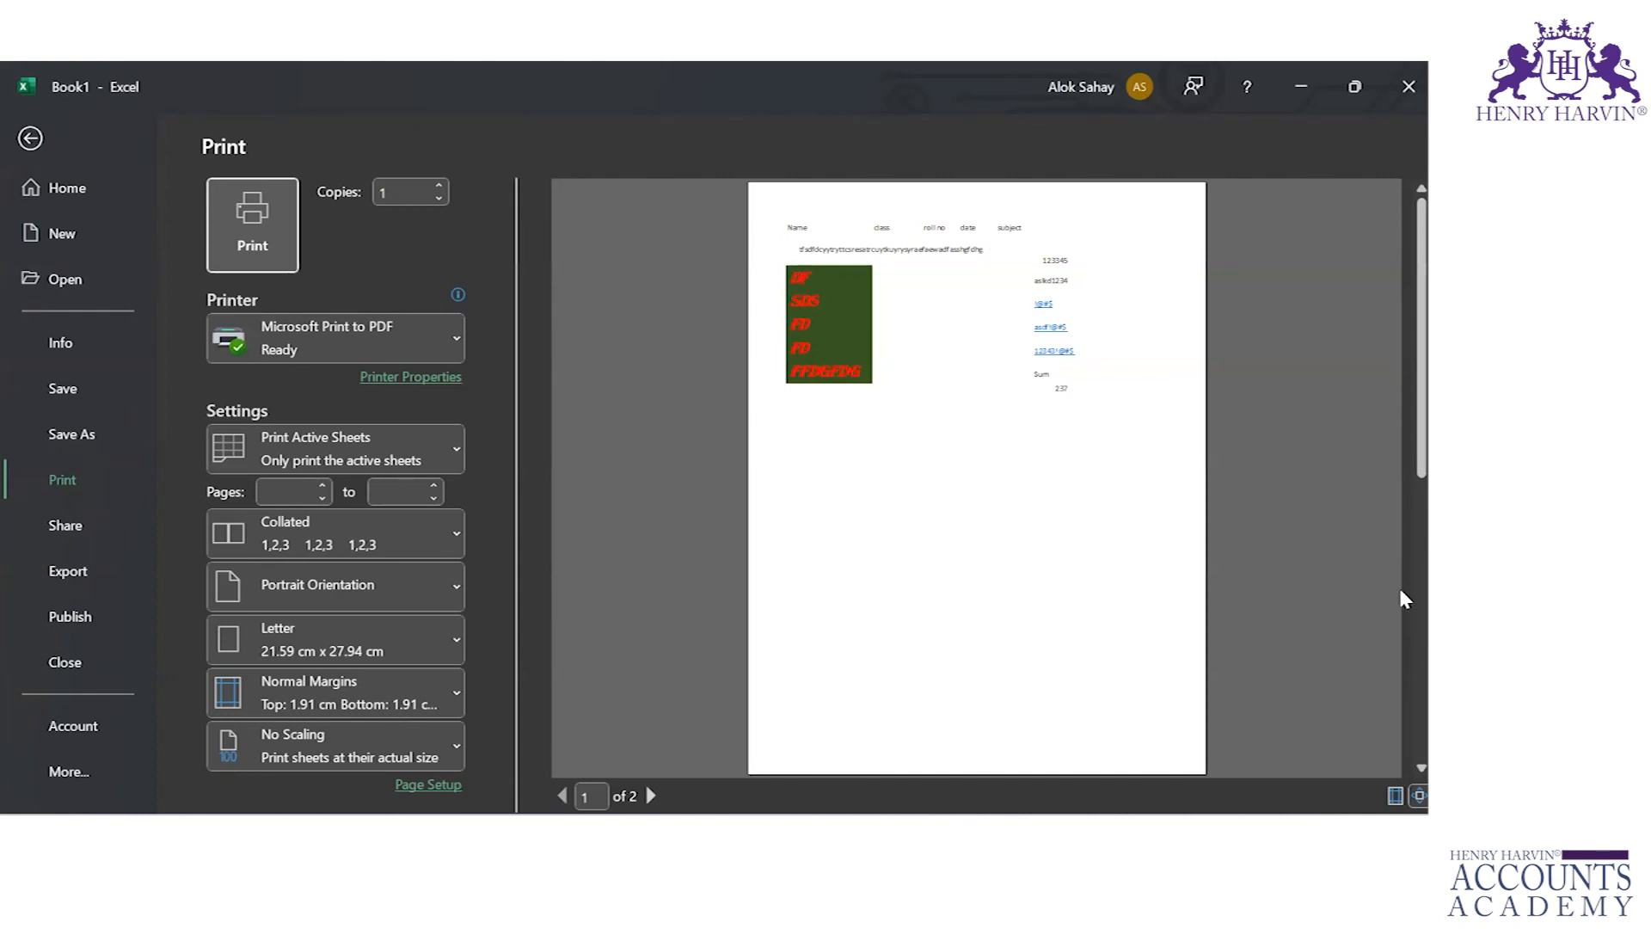
{"action": "scroll", "coordinate": [1400, 593], "scroll_direction": "down", "scroll_amount": 2}
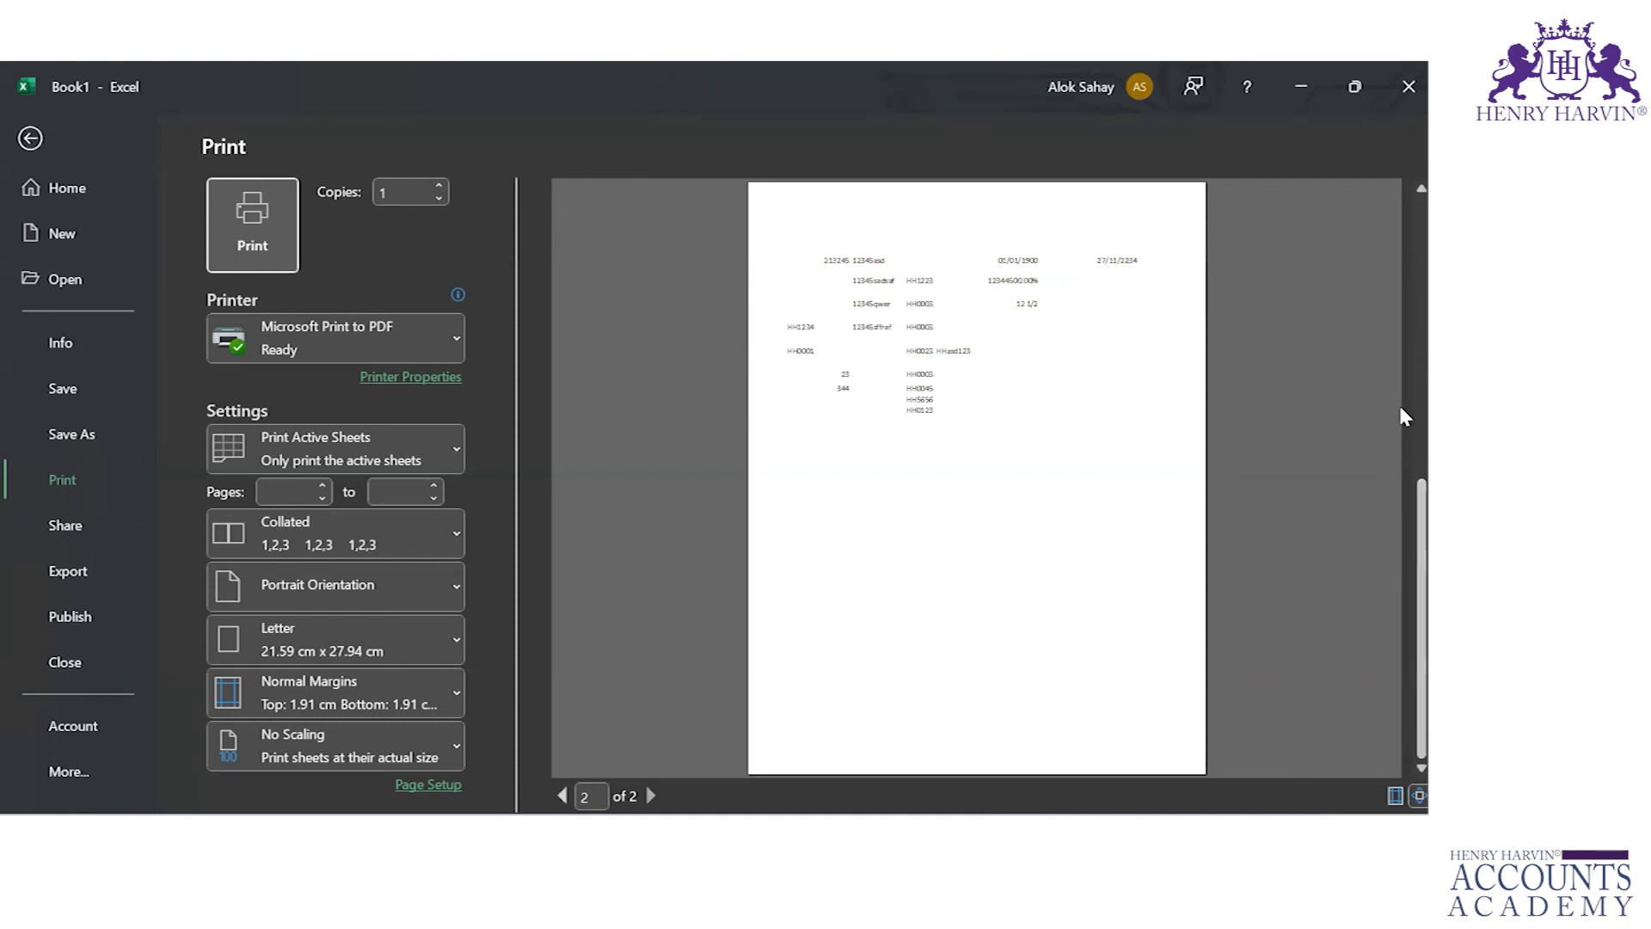
{"action": "key", "text": "Escape"}
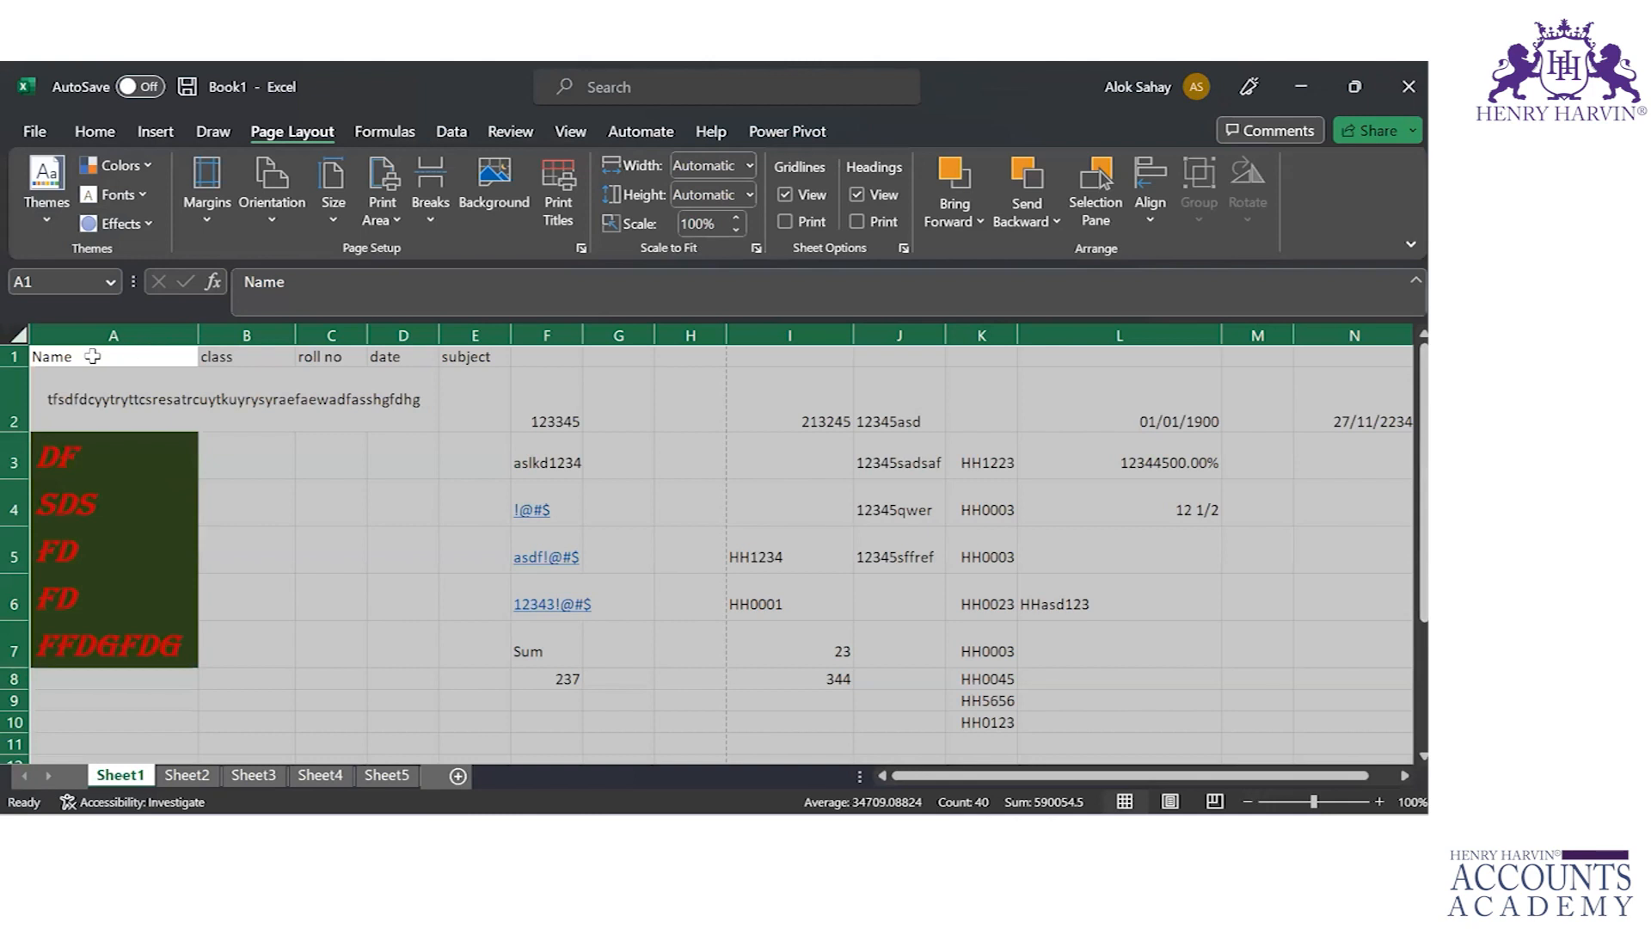
Step: Copy the data block in columns A to F starting at row 3 and paste it repeatedly further down the sheet
{"action": "key", "text": "Down"}
{"action": "key", "text": "Down"}
{"action": "key", "text": "shift+Right"}
{"action": "key", "text": "shift+Right"}
{"action": "key", "text": "shift+Right"}
{"action": "key", "text": "shift+Right"}
{"action": "key", "text": "shift+Right"}
{"action": "key", "text": "shift+Down"}
{"action": "key", "text": "shift+Down"}
{"action": "key", "text": "shift+Down"}
{"action": "key", "text": "shift+Down"}
{"action": "key", "text": "shift+Down"}
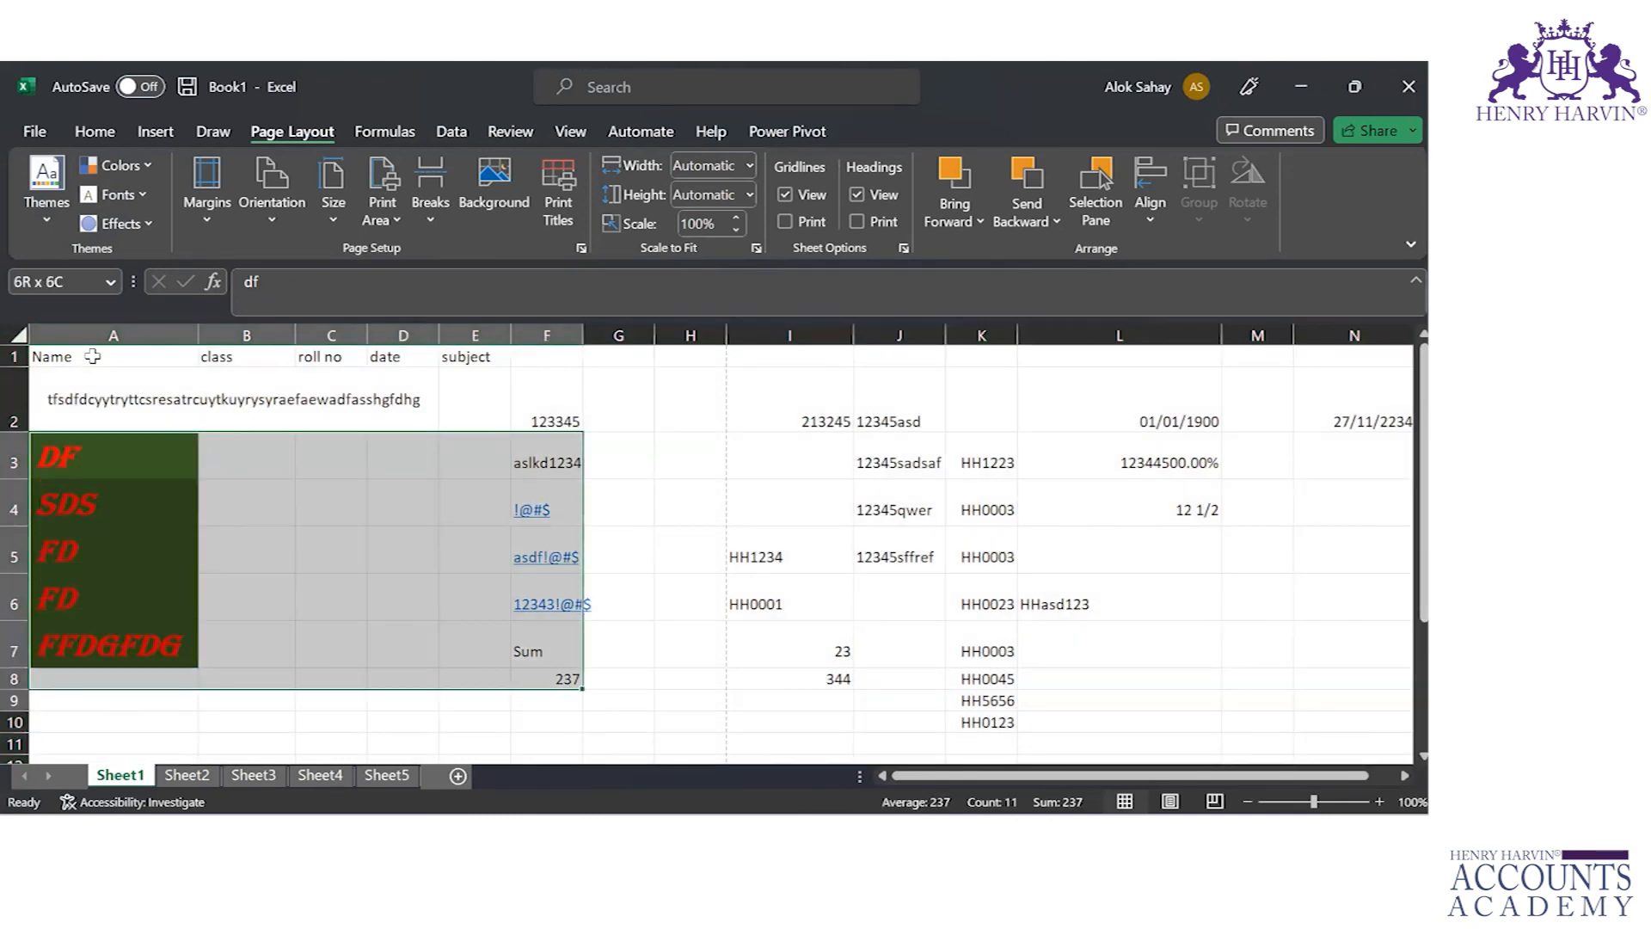
{"action": "key", "text": "shift+Down"}
{"action": "key", "text": "shift+Down"}
{"action": "key", "text": "shift+Down"}
{"action": "key", "text": "shift+Down"}
{"action": "key", "text": "ctrl+Up"}
{"action": "key", "text": "ctrl+Up"}
{"action": "key", "text": "ctrl+Up"}
{"action": "key", "text": "ctrl+Up"}
{"action": "key", "text": "ctrl+Up"}
{"action": "key", "text": "ctrl+Up"}
{"action": "key", "text": "ctrl+Up"}
{"action": "key", "text": "ctrl+Up"}
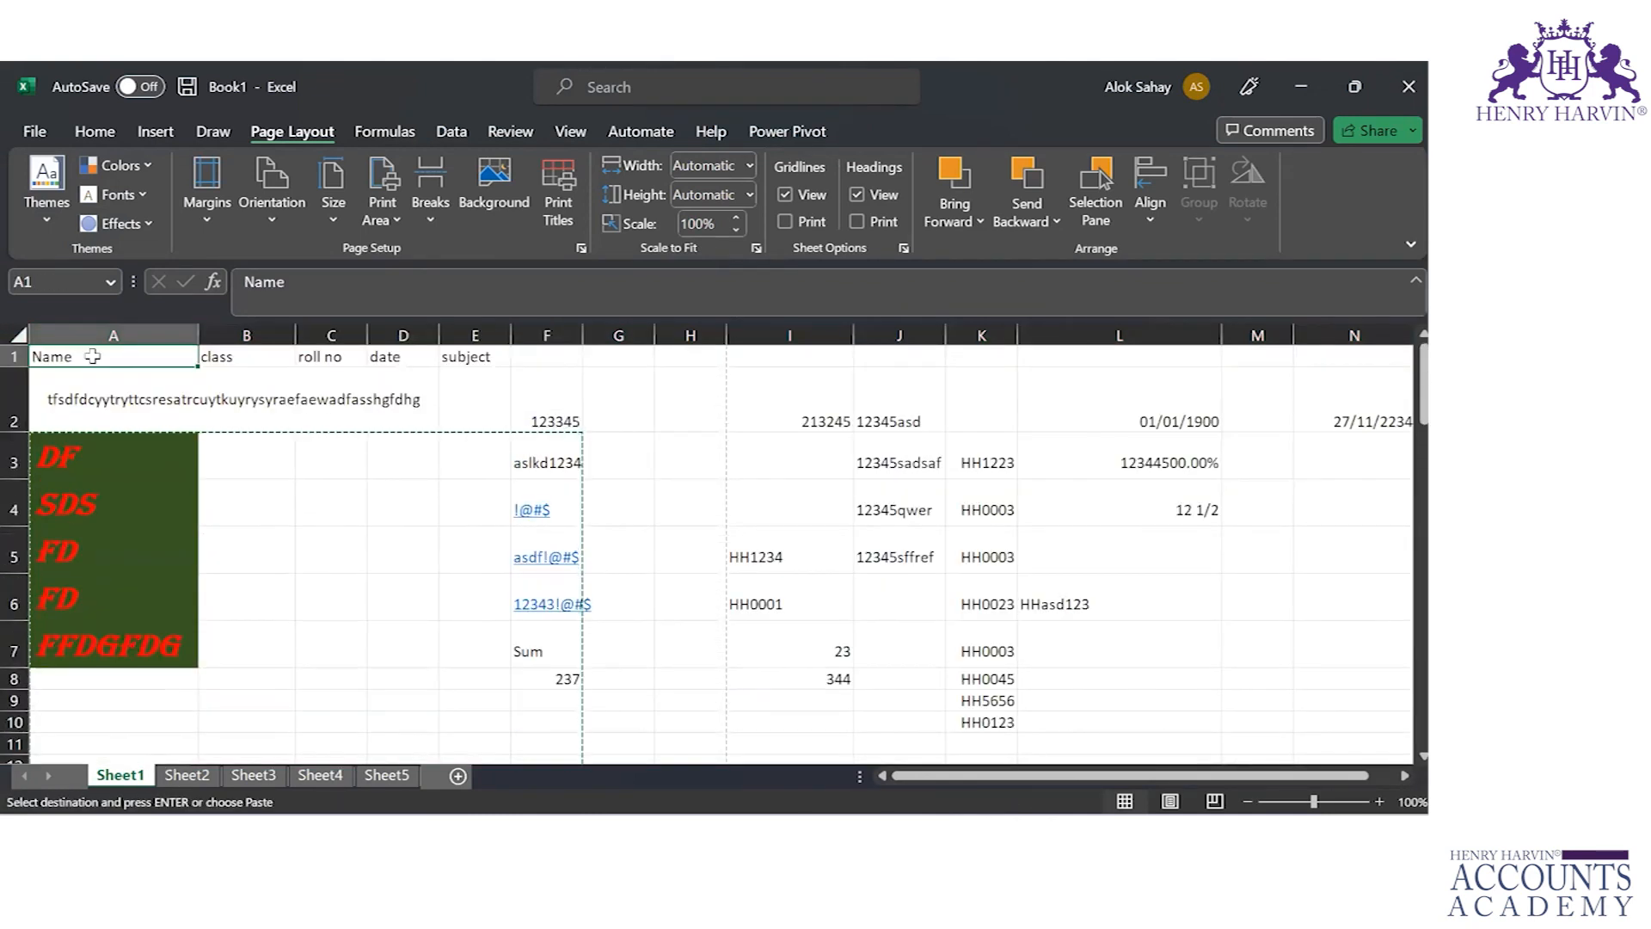
Step: Copy the headers in A1:E1 and paste them into row 1 starting at cell I1
{"action": "key", "text": "Right"}
{"action": "key", "text": "Right"}
{"action": "key", "text": "Right"}
{"action": "key", "text": "Right"}
{"action": "key", "text": "Right"}
{"action": "key", "text": "Right"}
{"action": "key", "text": "Right"}
{"action": "key", "text": "Right"}
{"action": "key", "text": "Left"}
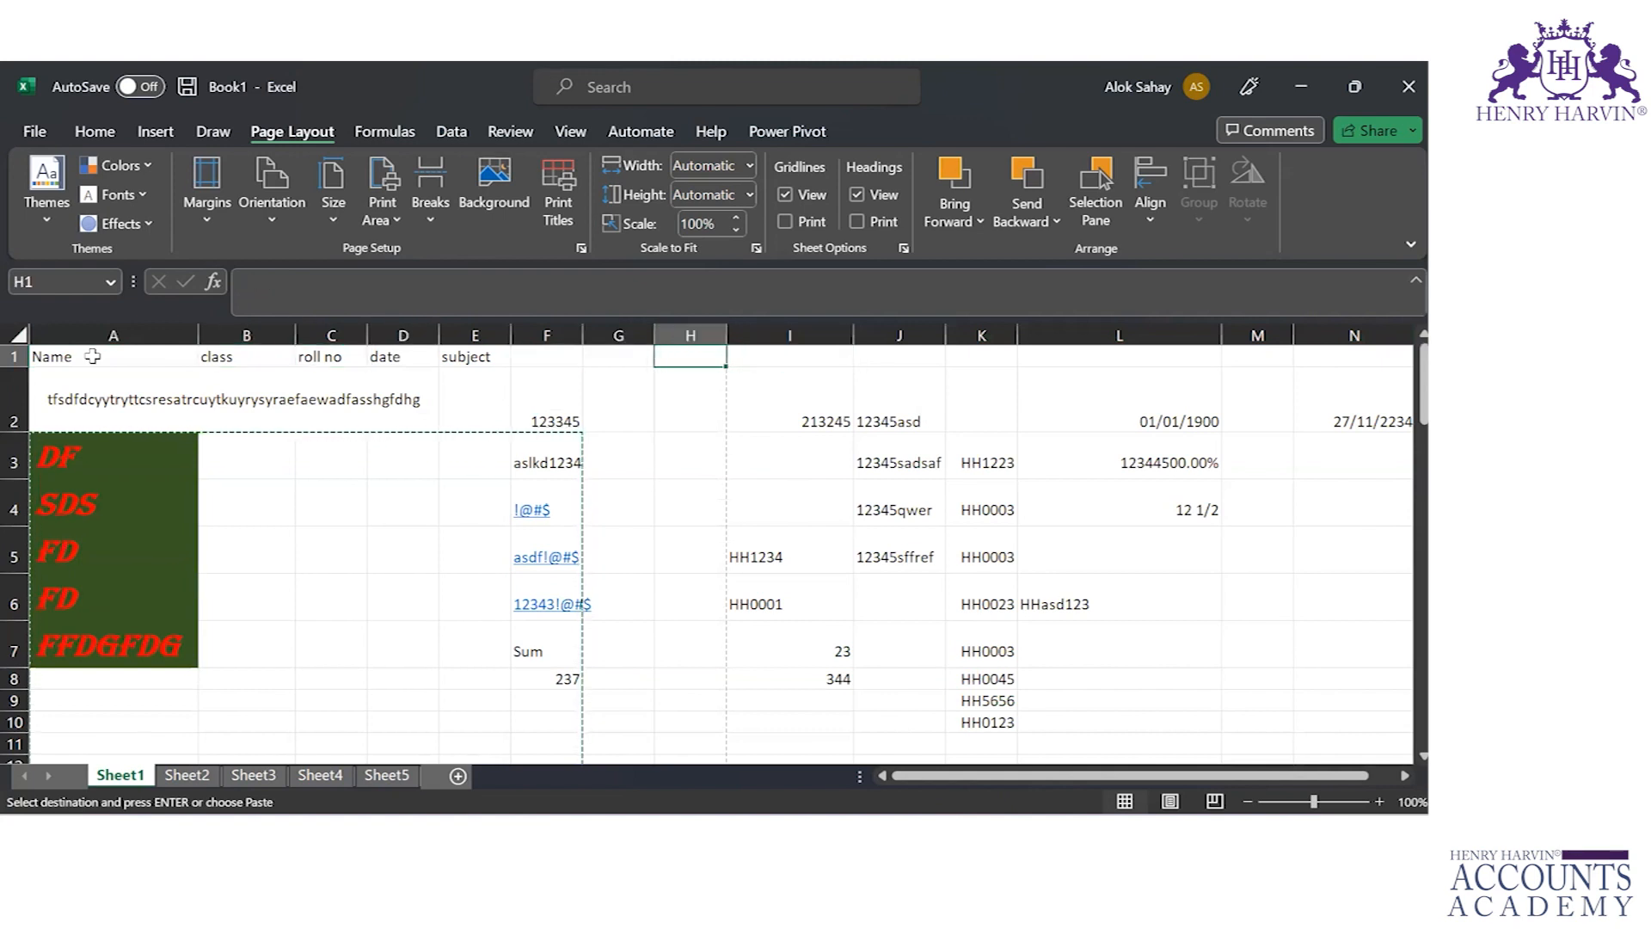
{"action": "key", "text": "Home"}
{"action": "key", "text": "shift+Right"}
{"action": "key", "text": "shift+Right"}
{"action": "key", "text": "shift+Right"}
{"action": "key", "text": "shift+Right"}
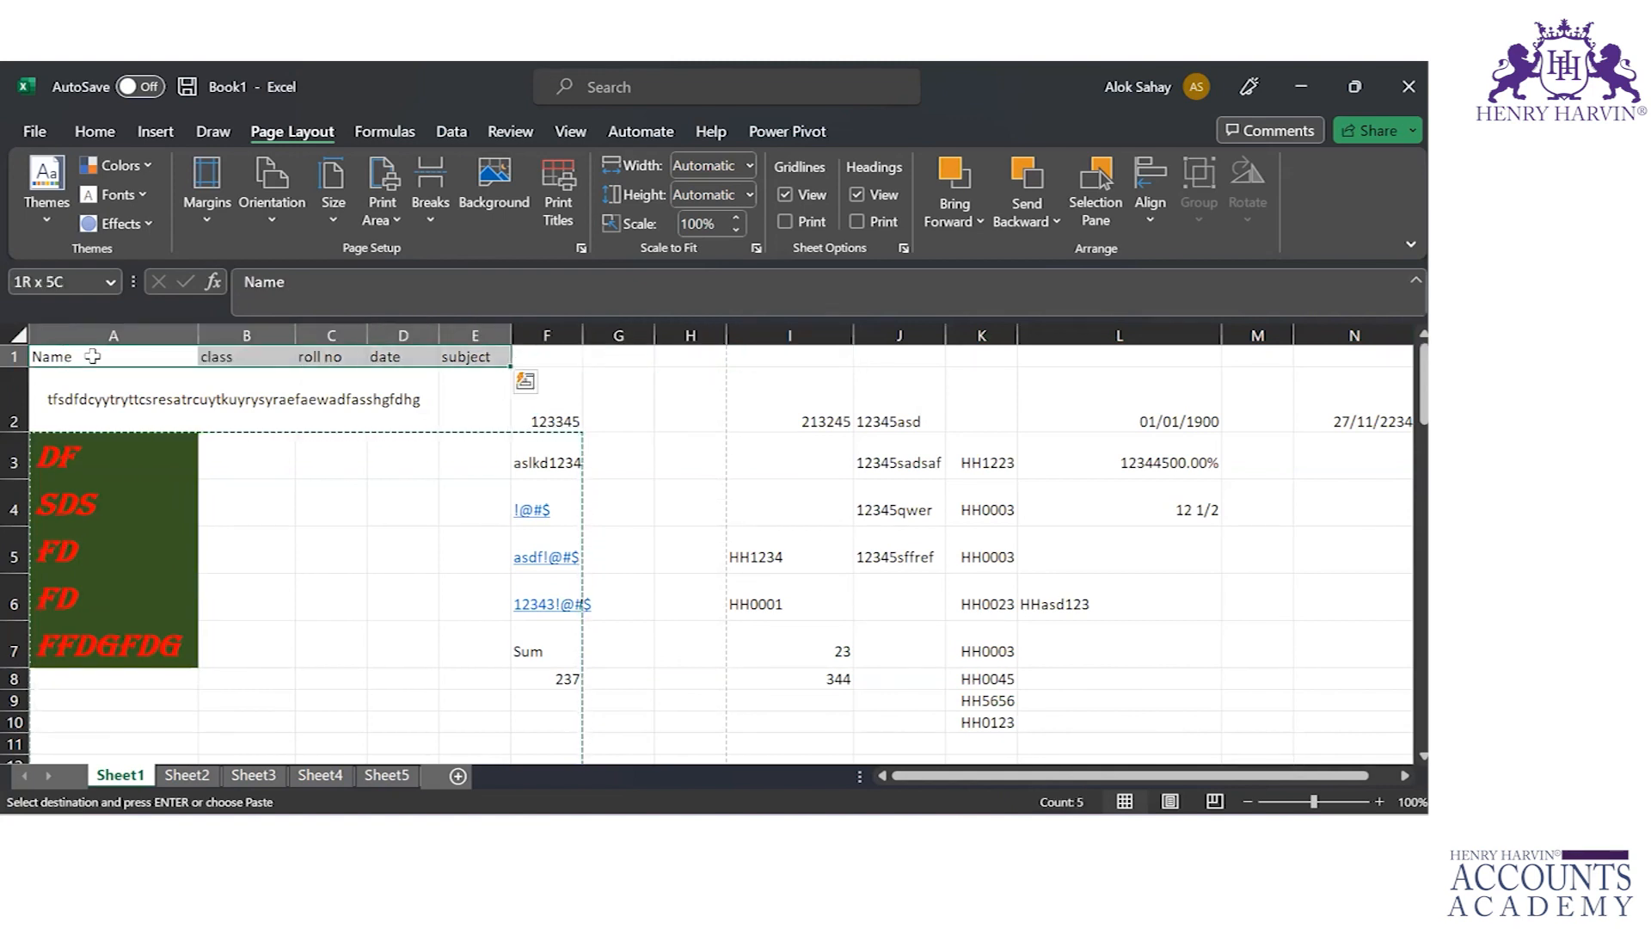
{"action": "key", "text": "ctrl+c"}
{"action": "key", "text": "Right"}
{"action": "key", "text": "Right"}
{"action": "key", "text": "Right"}
{"action": "key", "text": "Right"}
{"action": "key", "text": "Right"}
{"action": "key", "text": "Right"}
{"action": "key", "text": "Right"}
{"action": "key", "text": "Right"}
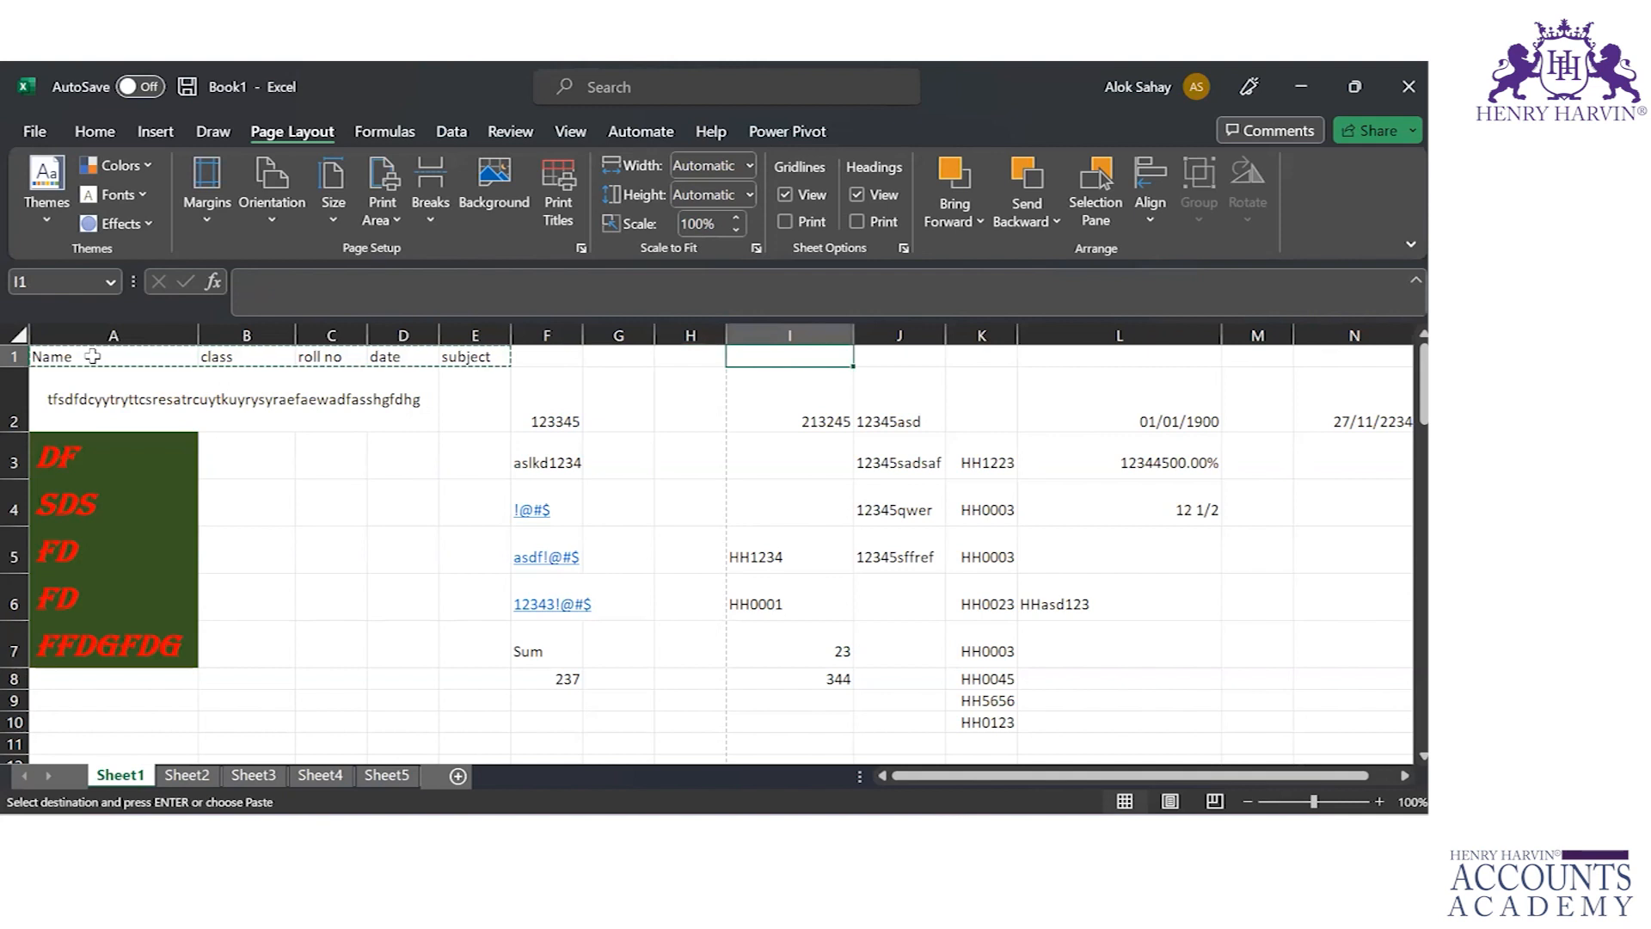
{"action": "key", "text": "ctrl+v"}
Step: Set the print titles so that row 1 ($1:$1) repeats at the top of every printed page
{"action": "key", "text": "Left"}
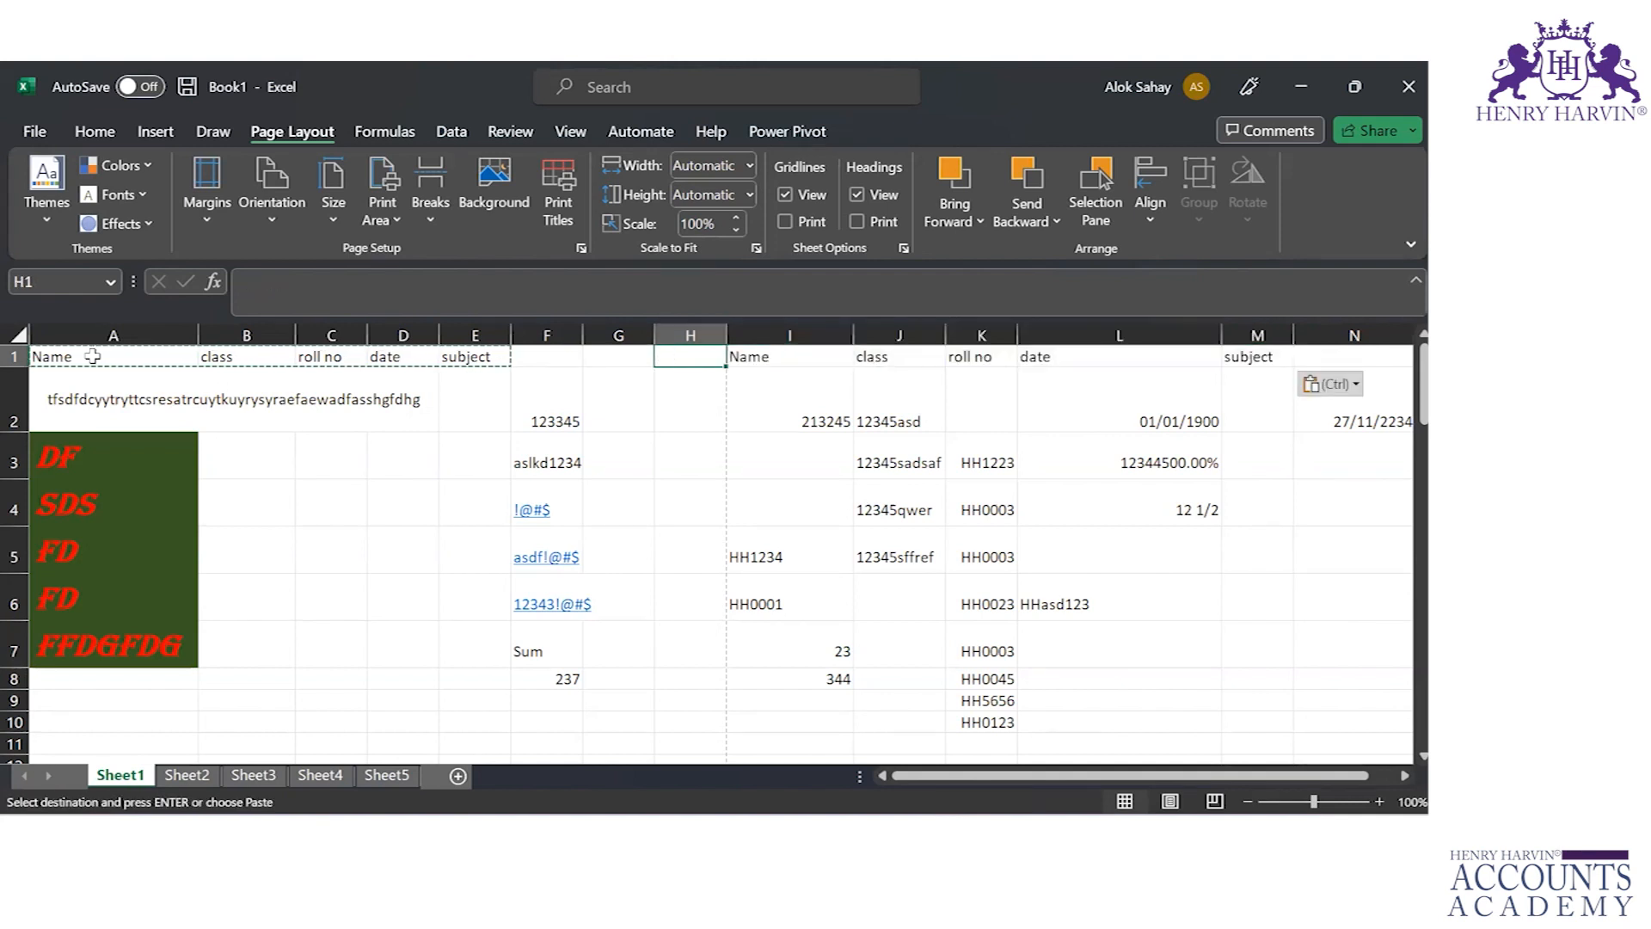
{"action": "key", "text": "Left"}
{"action": "key", "text": "Left"}
{"action": "key", "text": "Left"}
{"action": "key", "text": "Left"}
{"action": "key", "text": "Left"}
{"action": "key", "text": "Left"}
{"action": "key", "text": "Left"}
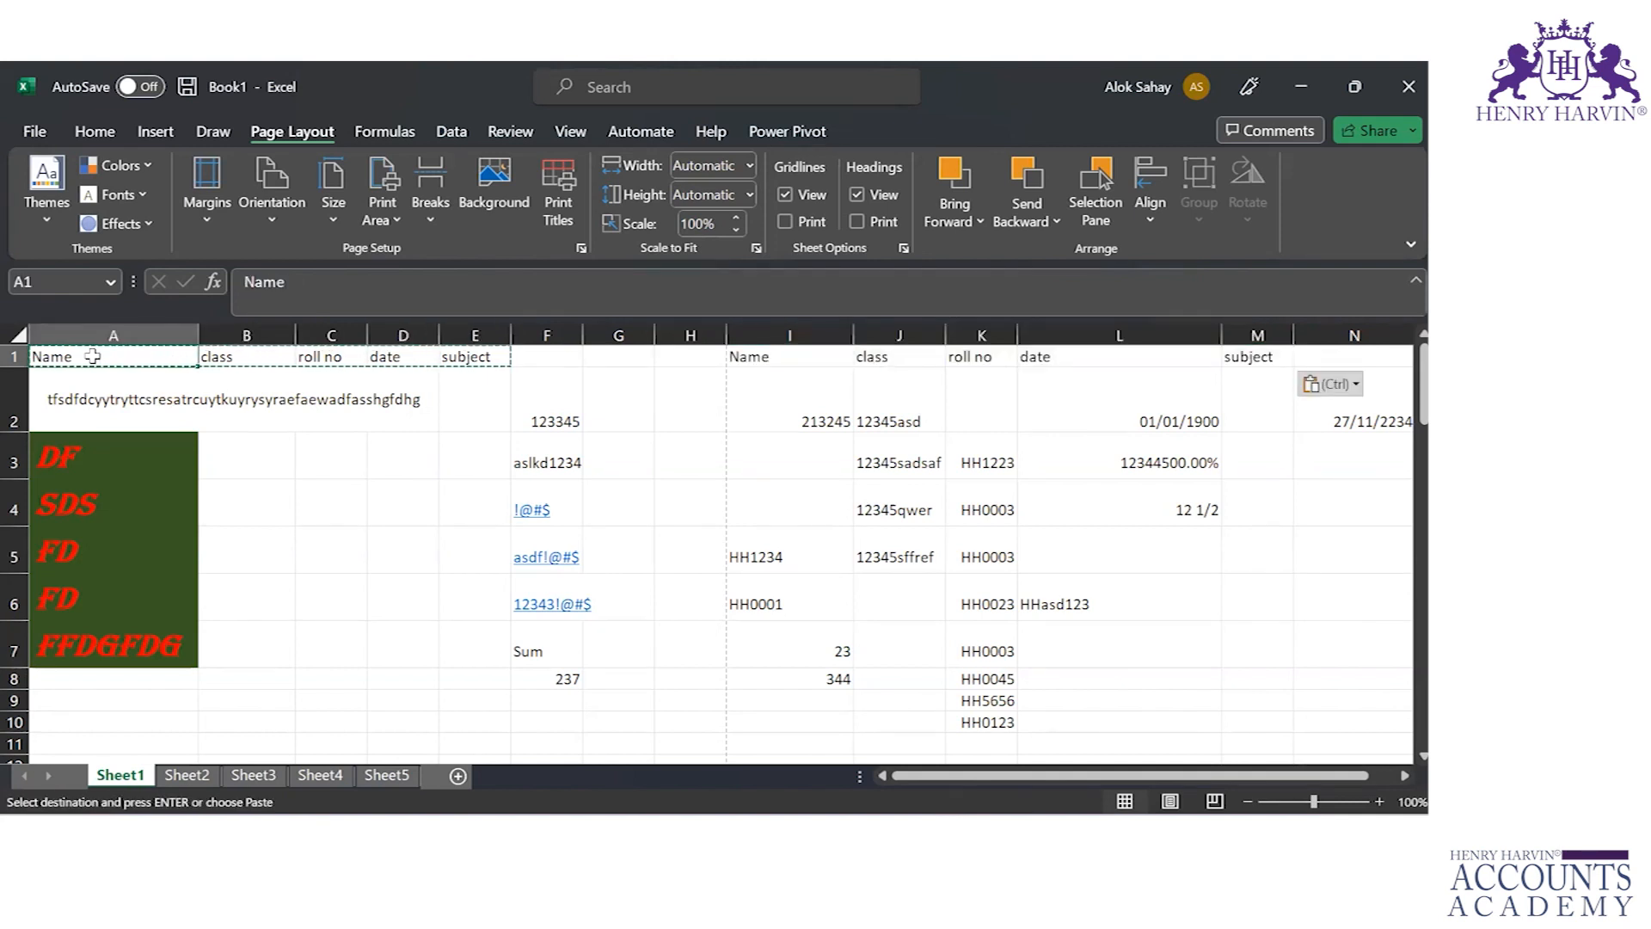
{"action": "key", "text": "ctrl+Down"}
{"action": "key", "text": "ctrl+Down"}
{"action": "key", "text": "ctrl+Up"}
{"action": "key", "text": "ctrl+Up"}
{"action": "key", "text": "ctrl+Up"}
{"action": "key", "text": "ctrl+Up"}
{"action": "left_click", "coordinate": [539, 176]}
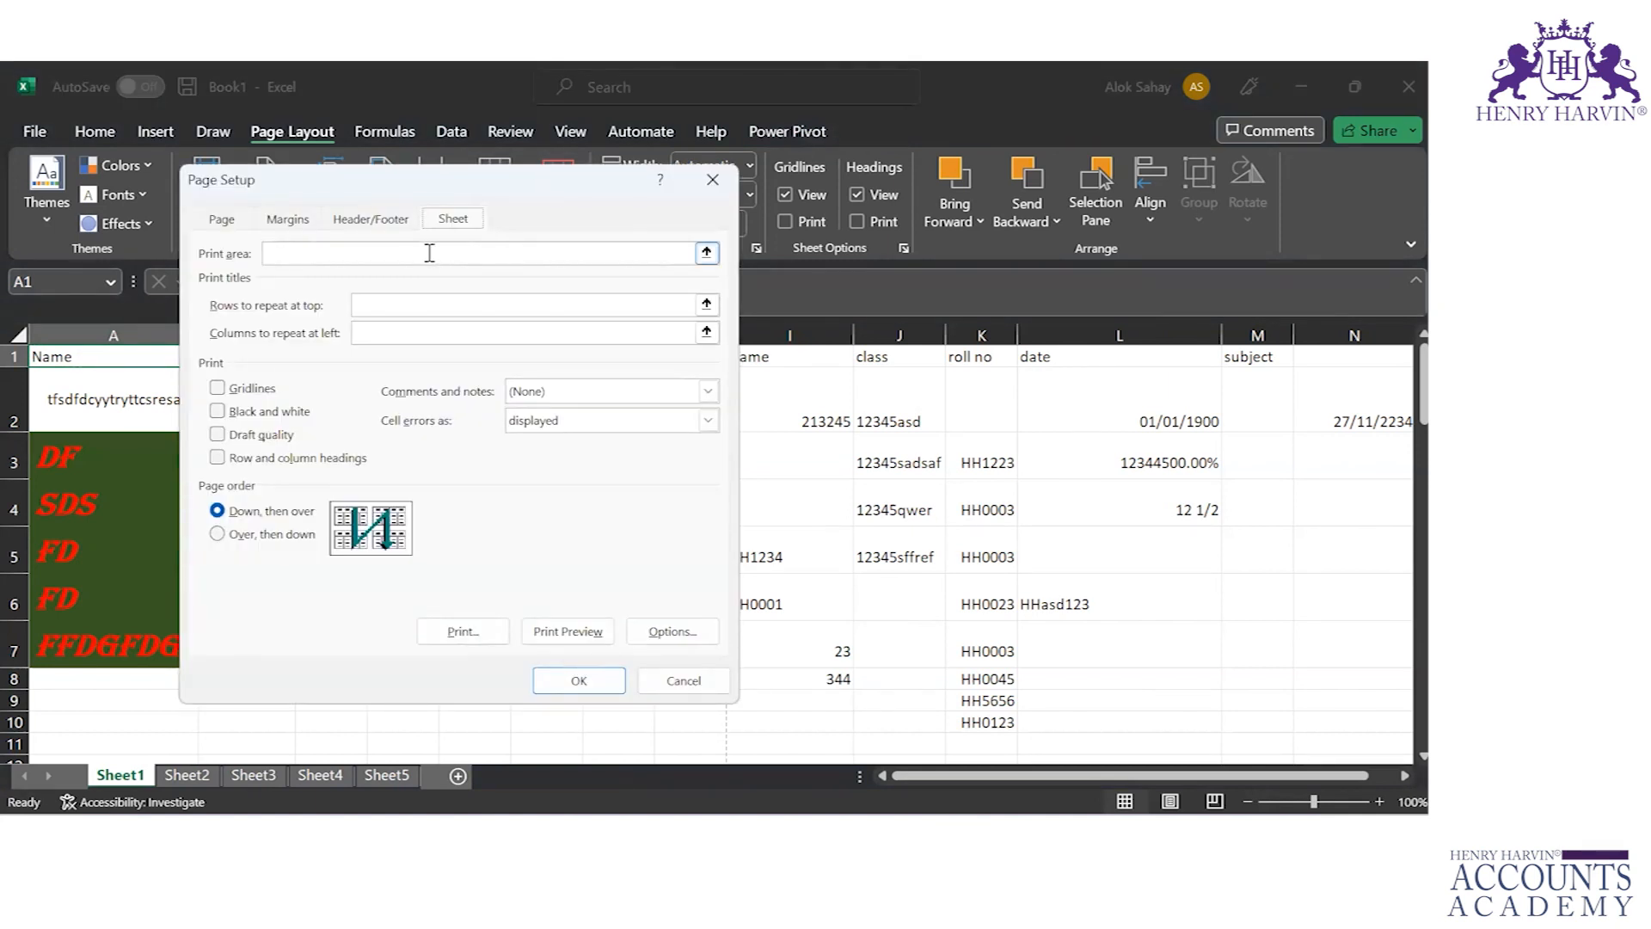
{"action": "left_click", "coordinate": [442, 302]}
{"action": "left_click", "coordinate": [15, 357]}
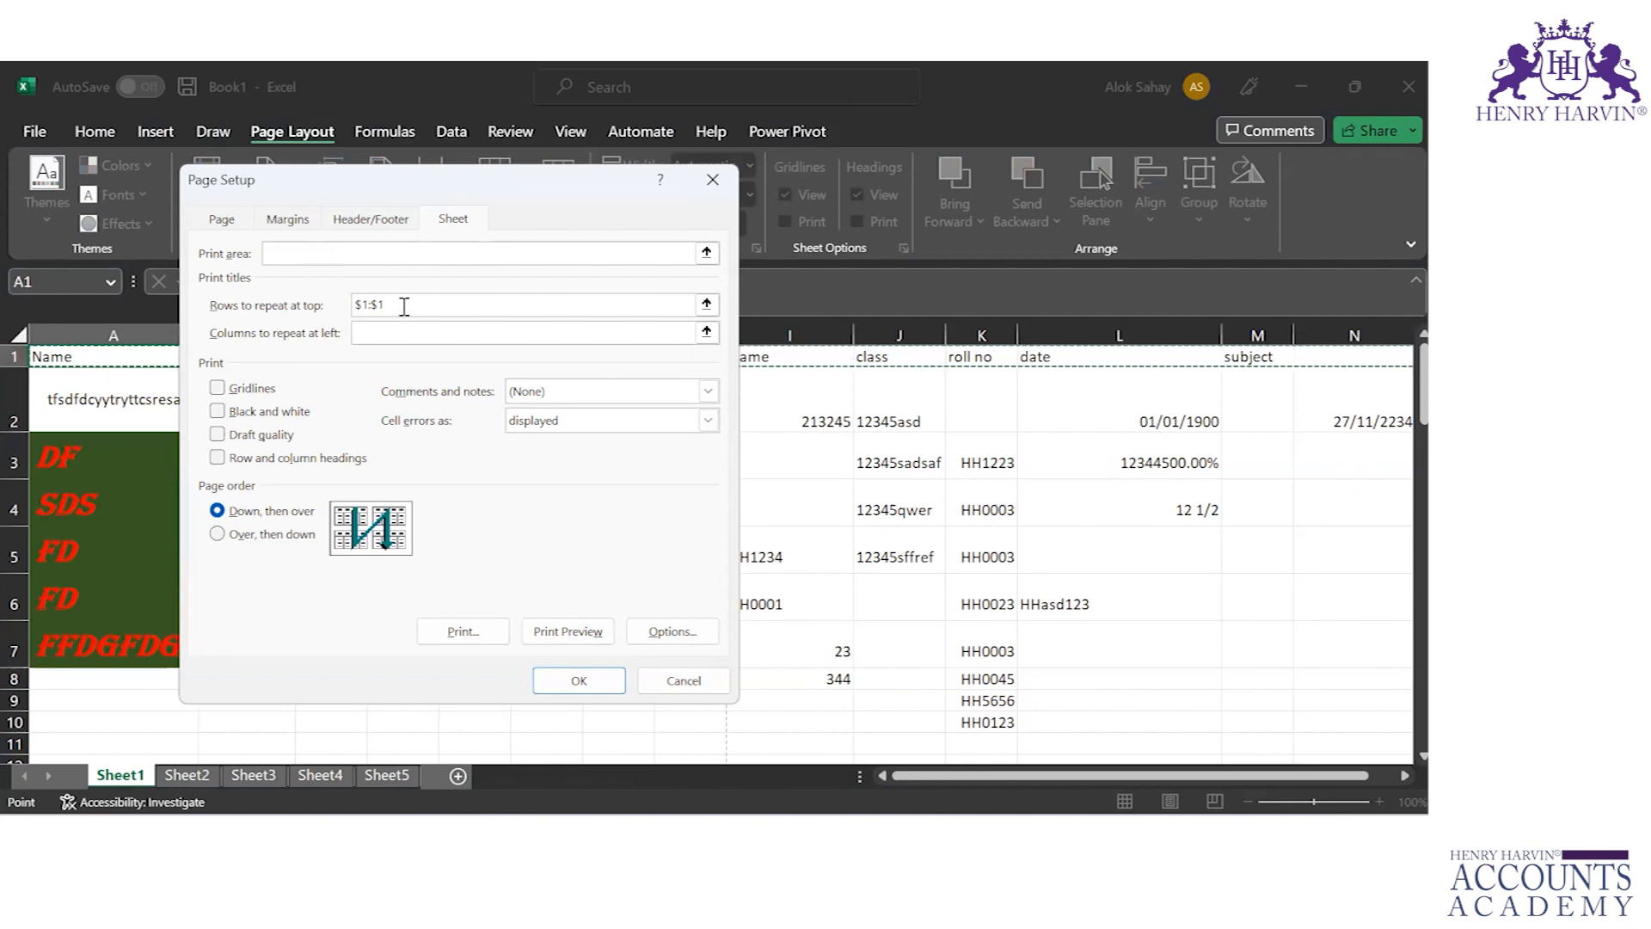
{"action": "left_click", "coordinate": [405, 336]}
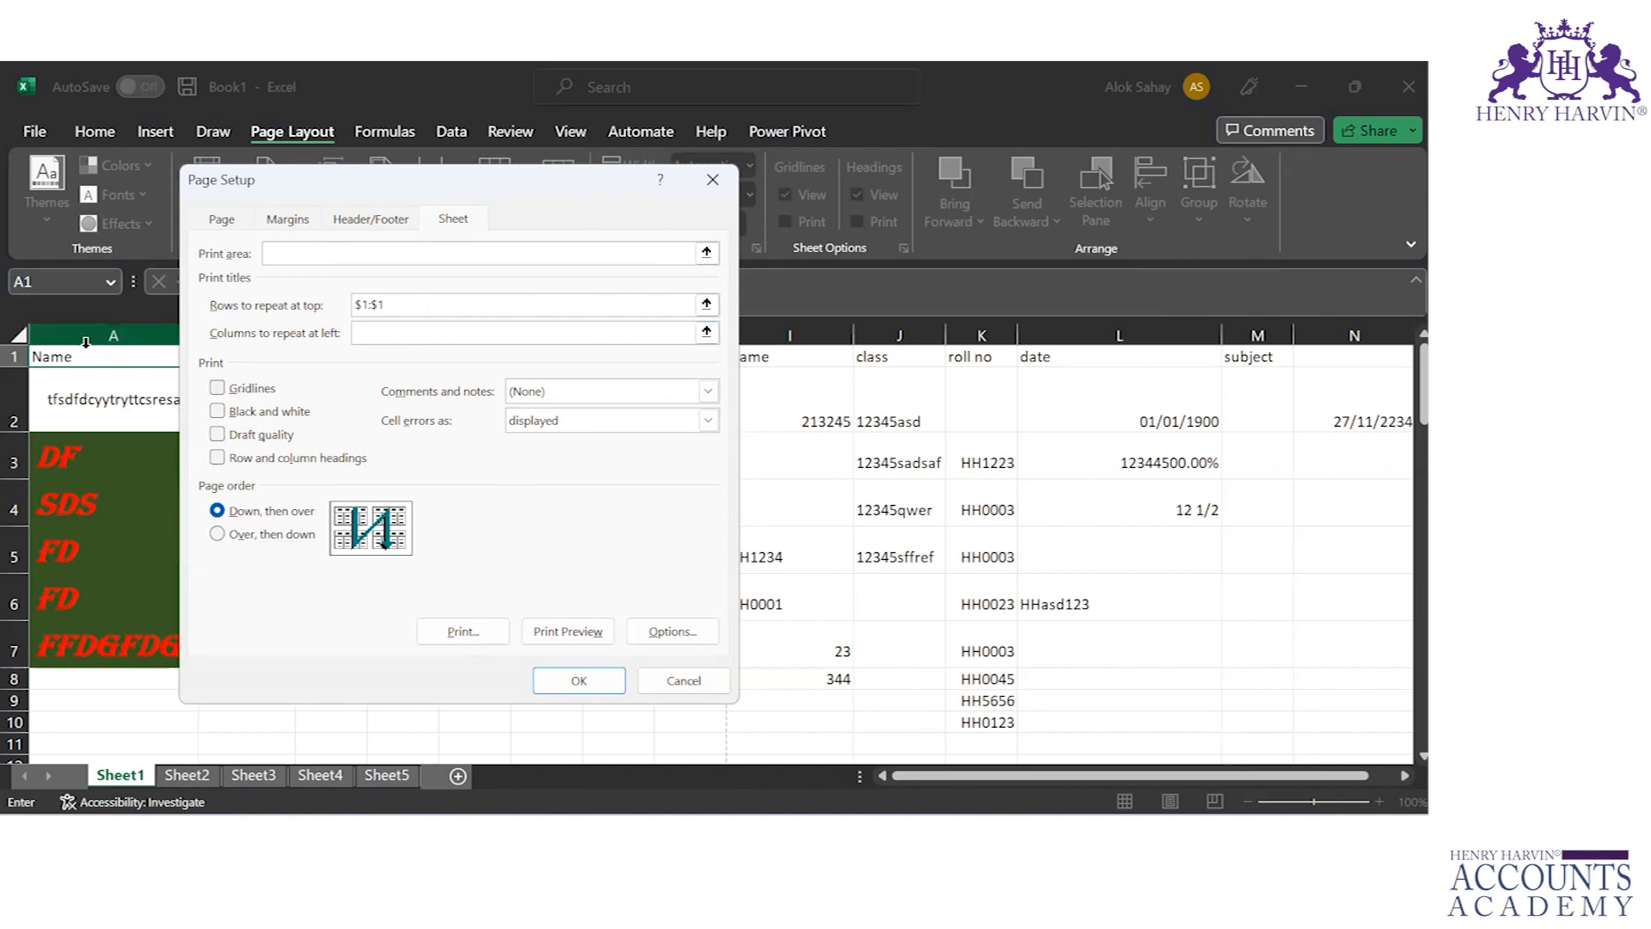
{"action": "left_click", "coordinate": [409, 303]}
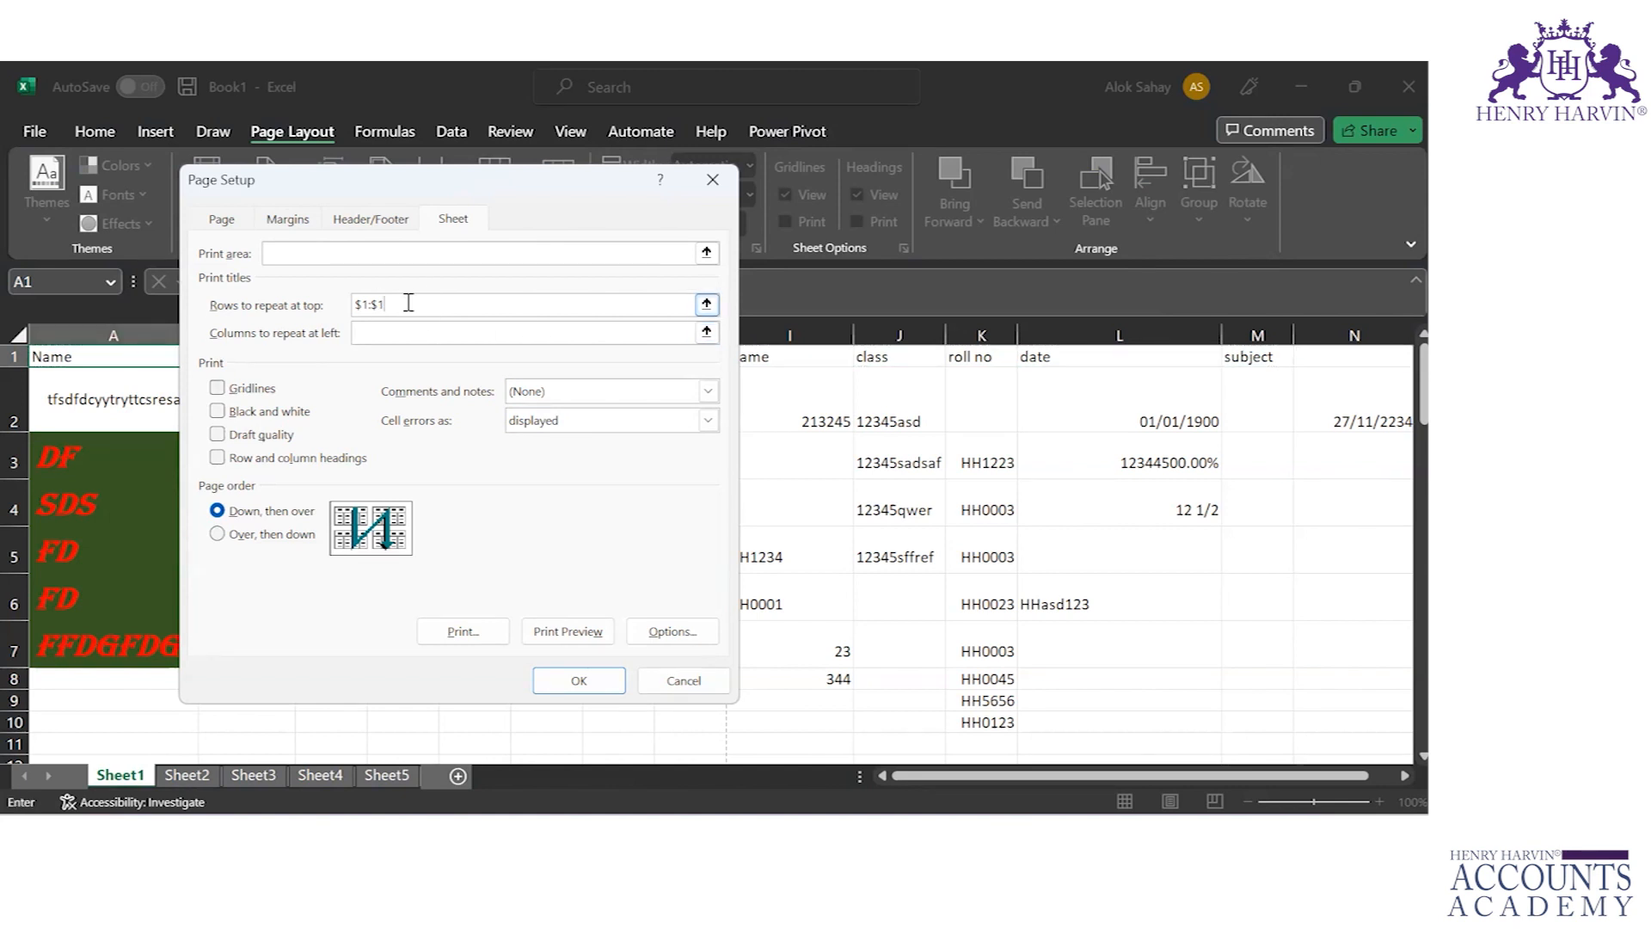
{"action": "left_click", "coordinate": [580, 681]}
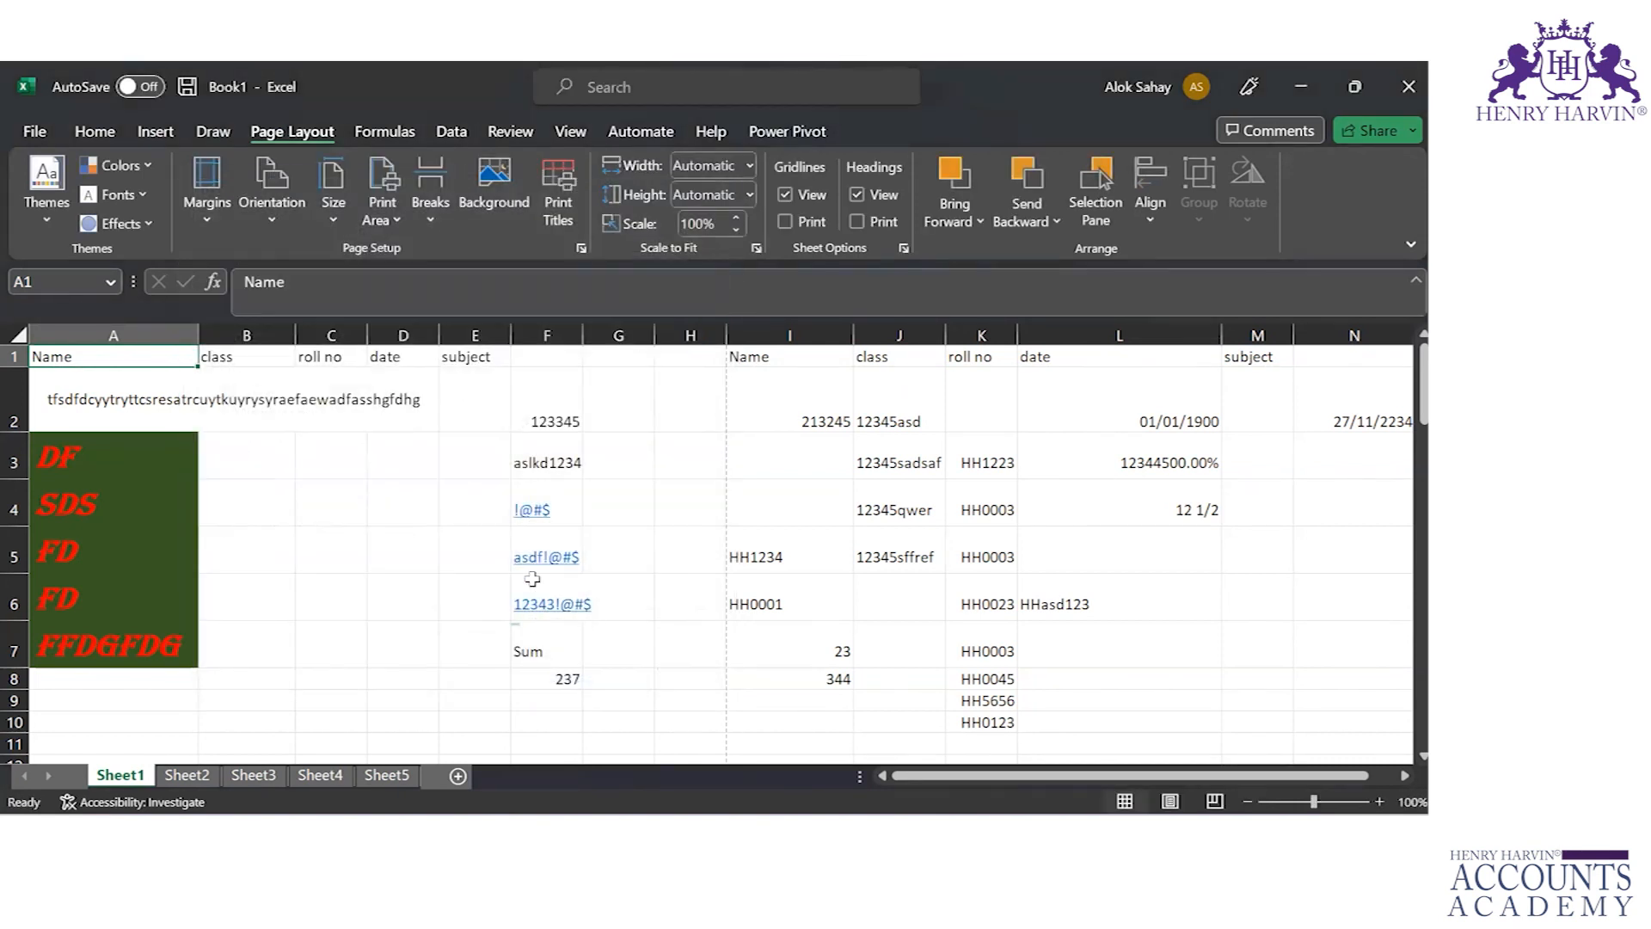
Step: Preview the printout and examine the repeated header row on each page, returning to the worksheet
{"action": "key", "text": "ctrl+p"}
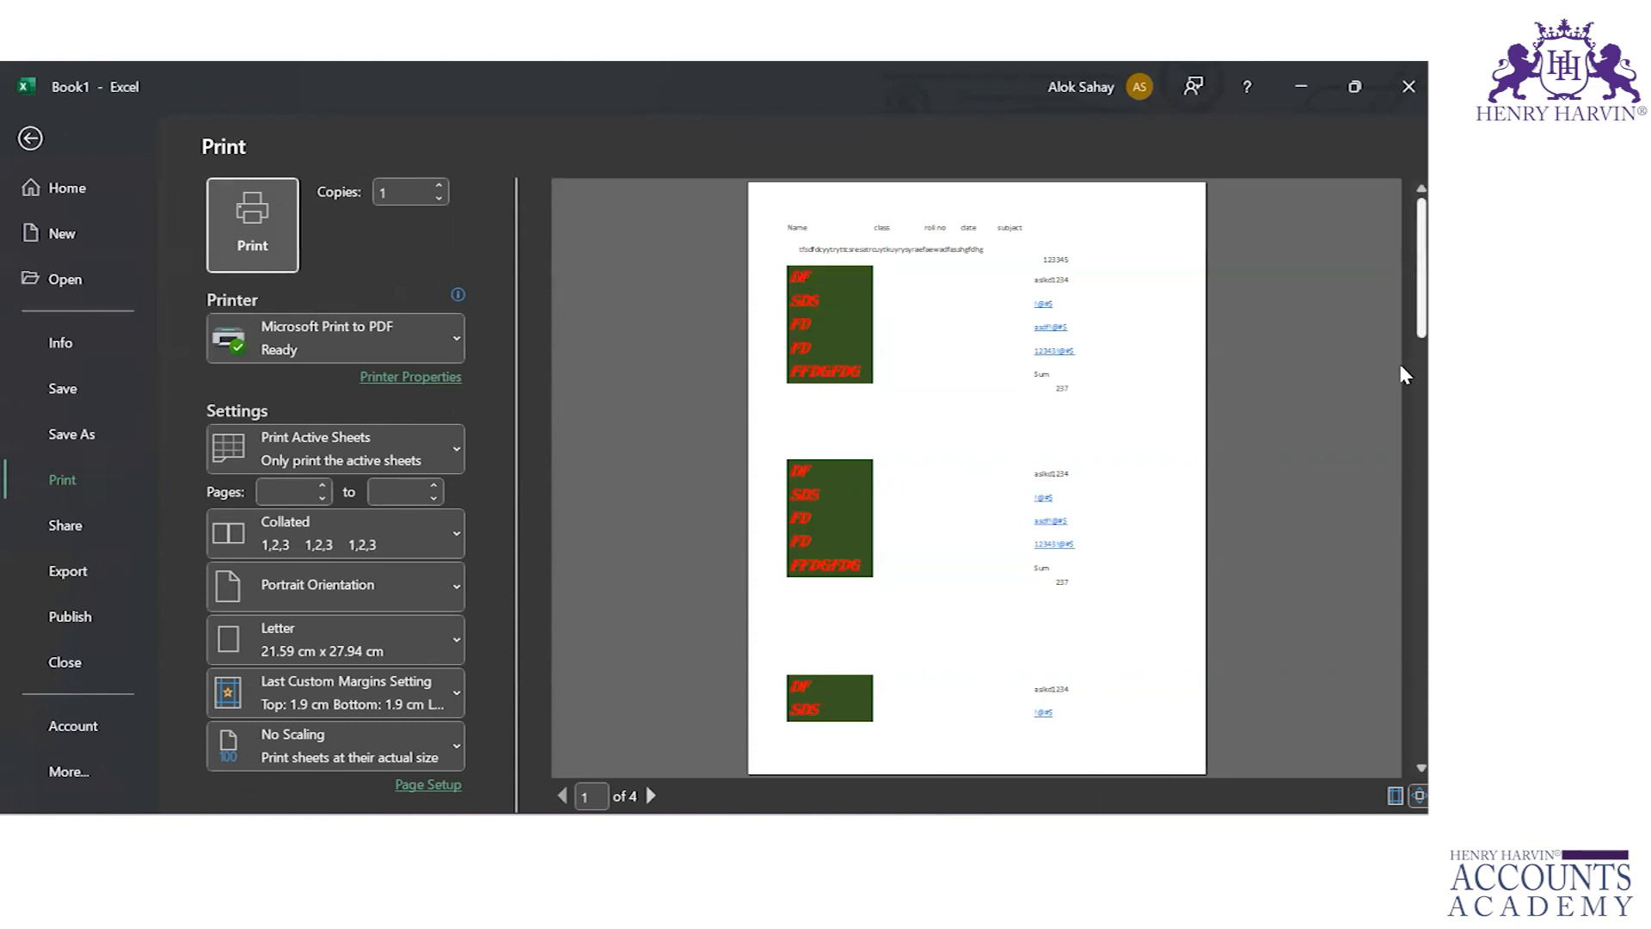
{"action": "scroll", "coordinate": [1403, 375], "scroll_direction": "down", "scroll_amount": 2}
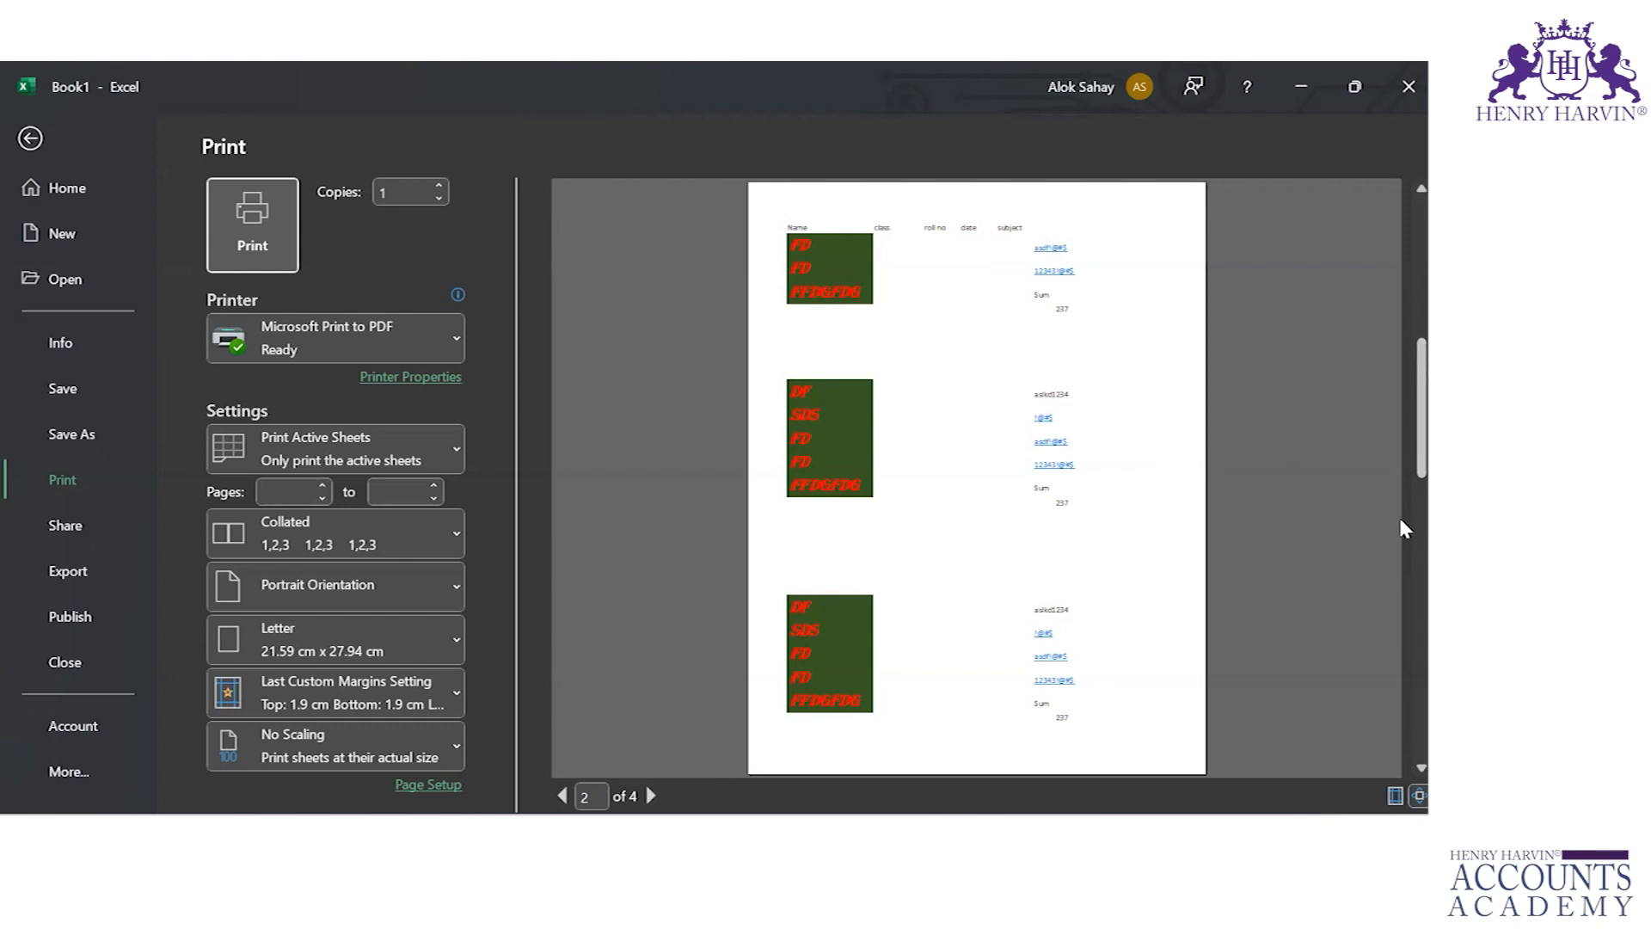
{"action": "scroll", "coordinate": [1398, 516], "scroll_direction": "down", "scroll_amount": 1}
{"action": "scroll", "coordinate": [1399, 622], "scroll_direction": "down", "scroll_amount": 1}
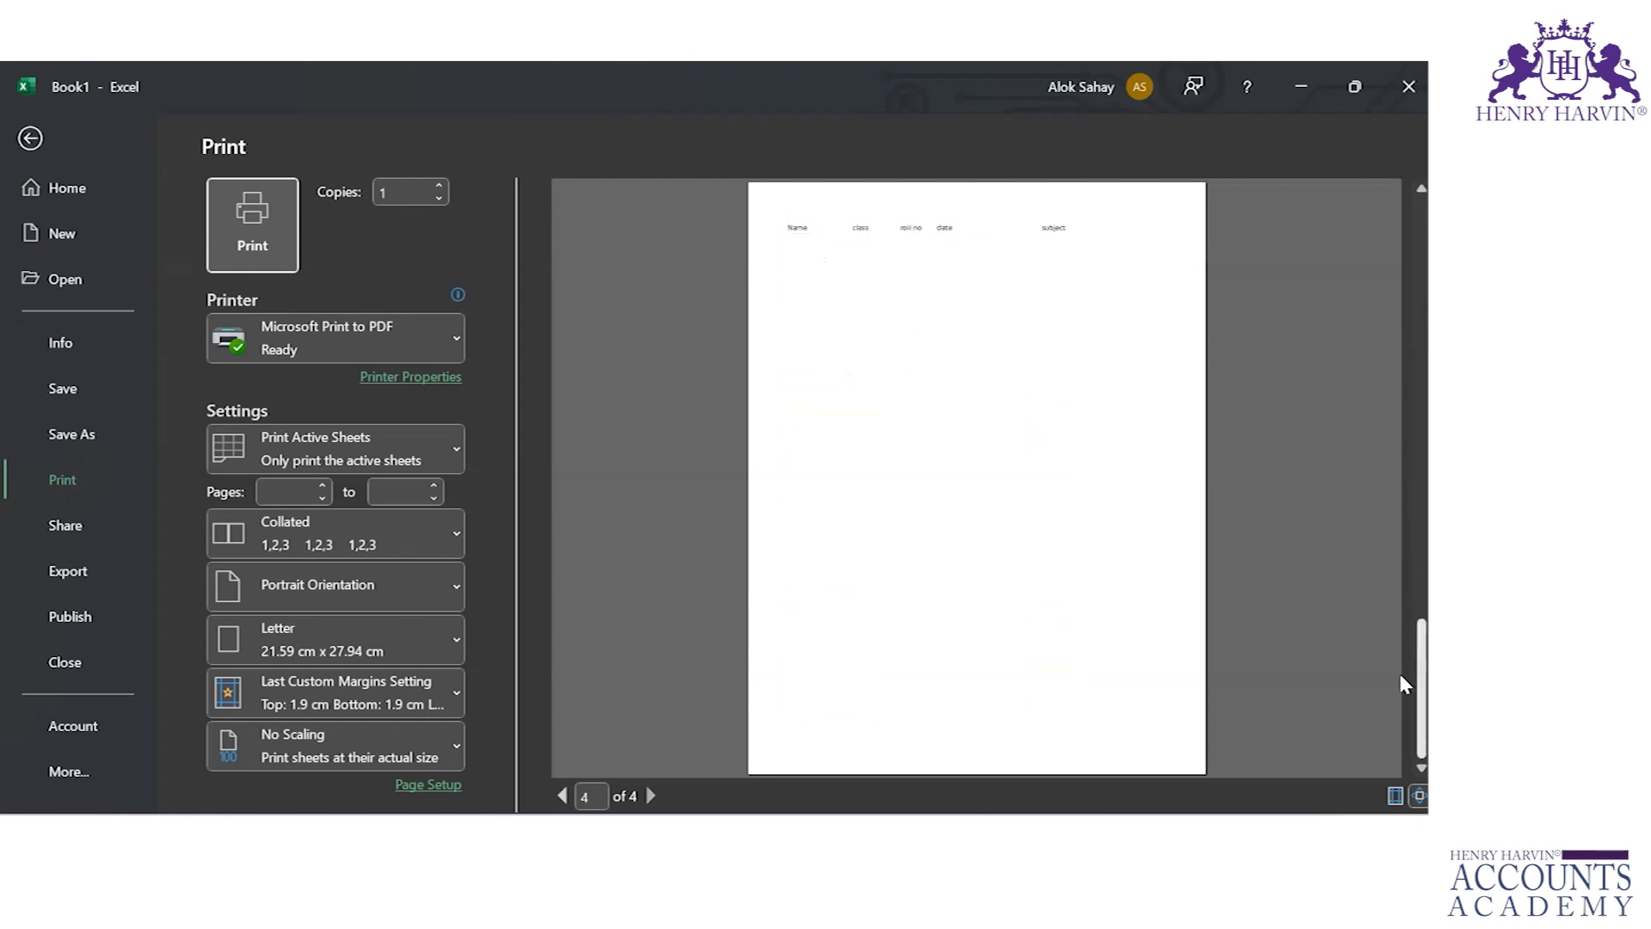
{"action": "scroll", "coordinate": [1401, 533], "scroll_direction": "up", "scroll_amount": 1}
{"action": "scroll", "coordinate": [1400, 284], "scroll_direction": "up", "scroll_amount": 1}
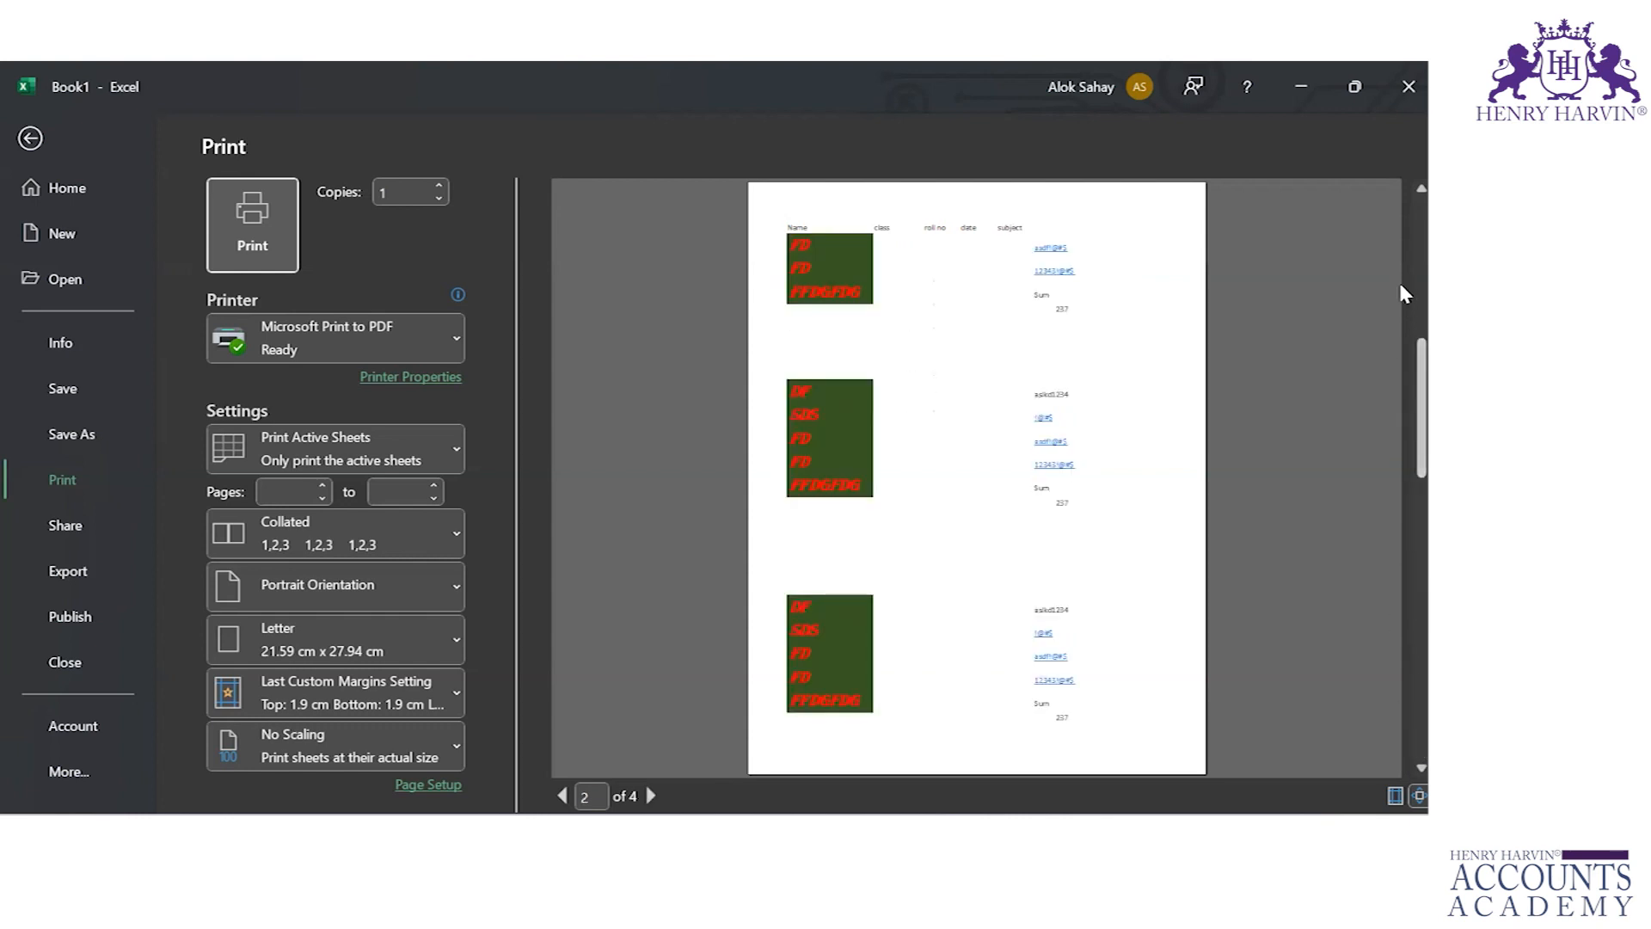
{"action": "scroll", "coordinate": [1400, 289], "scroll_direction": "up", "scroll_amount": 1}
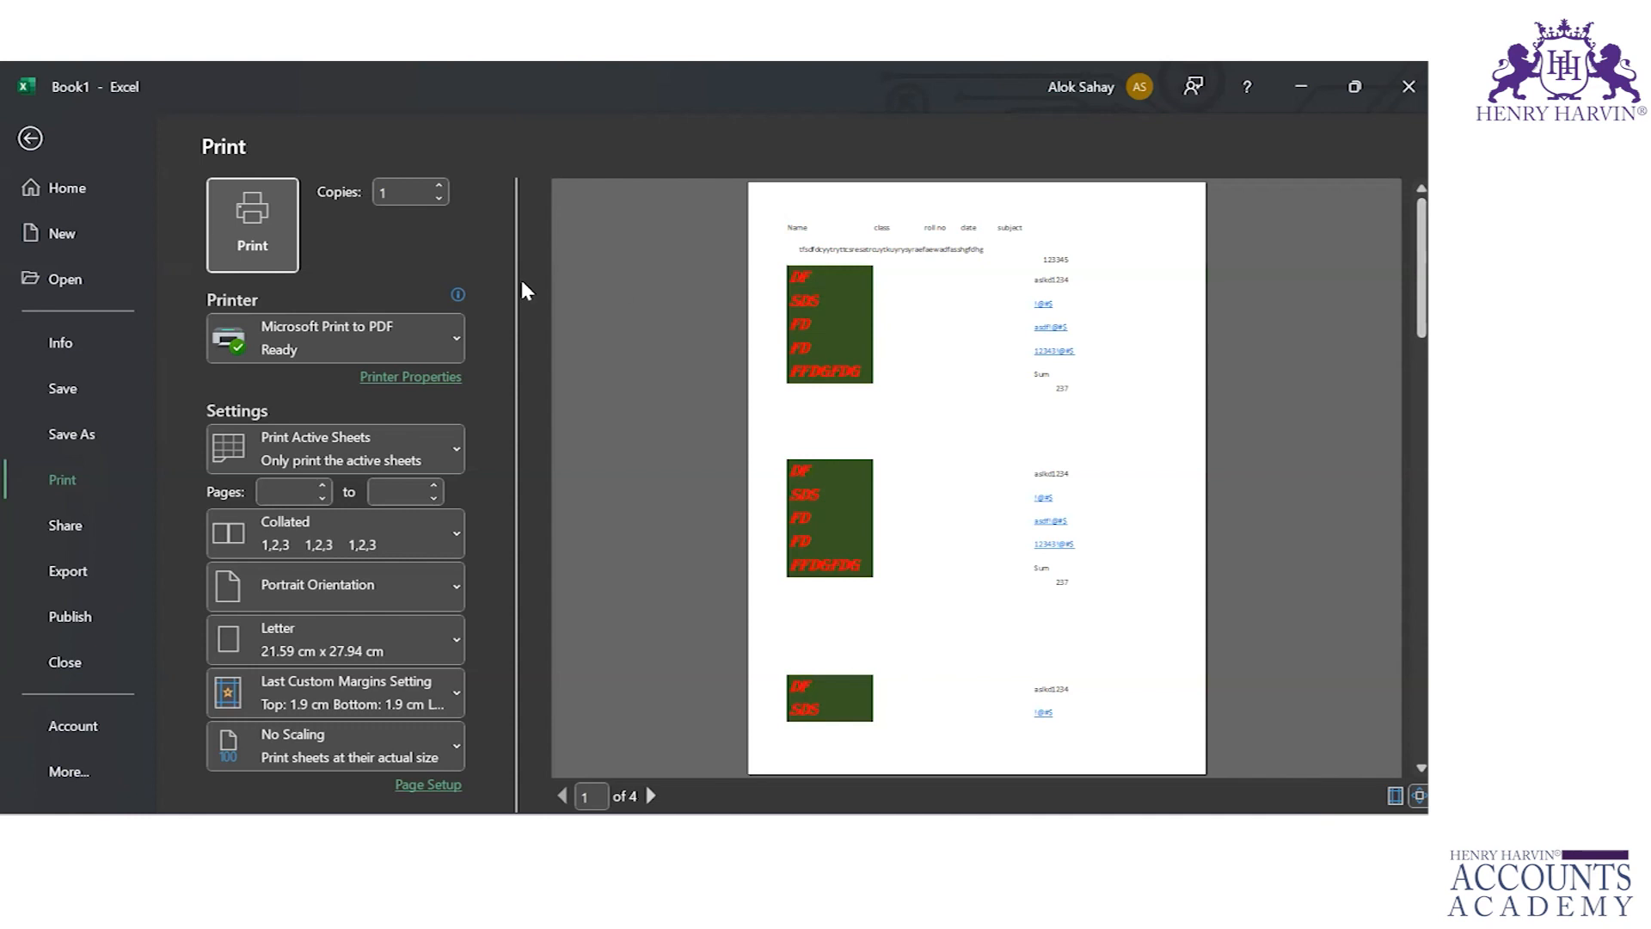
{"action": "key", "text": "Escape"}
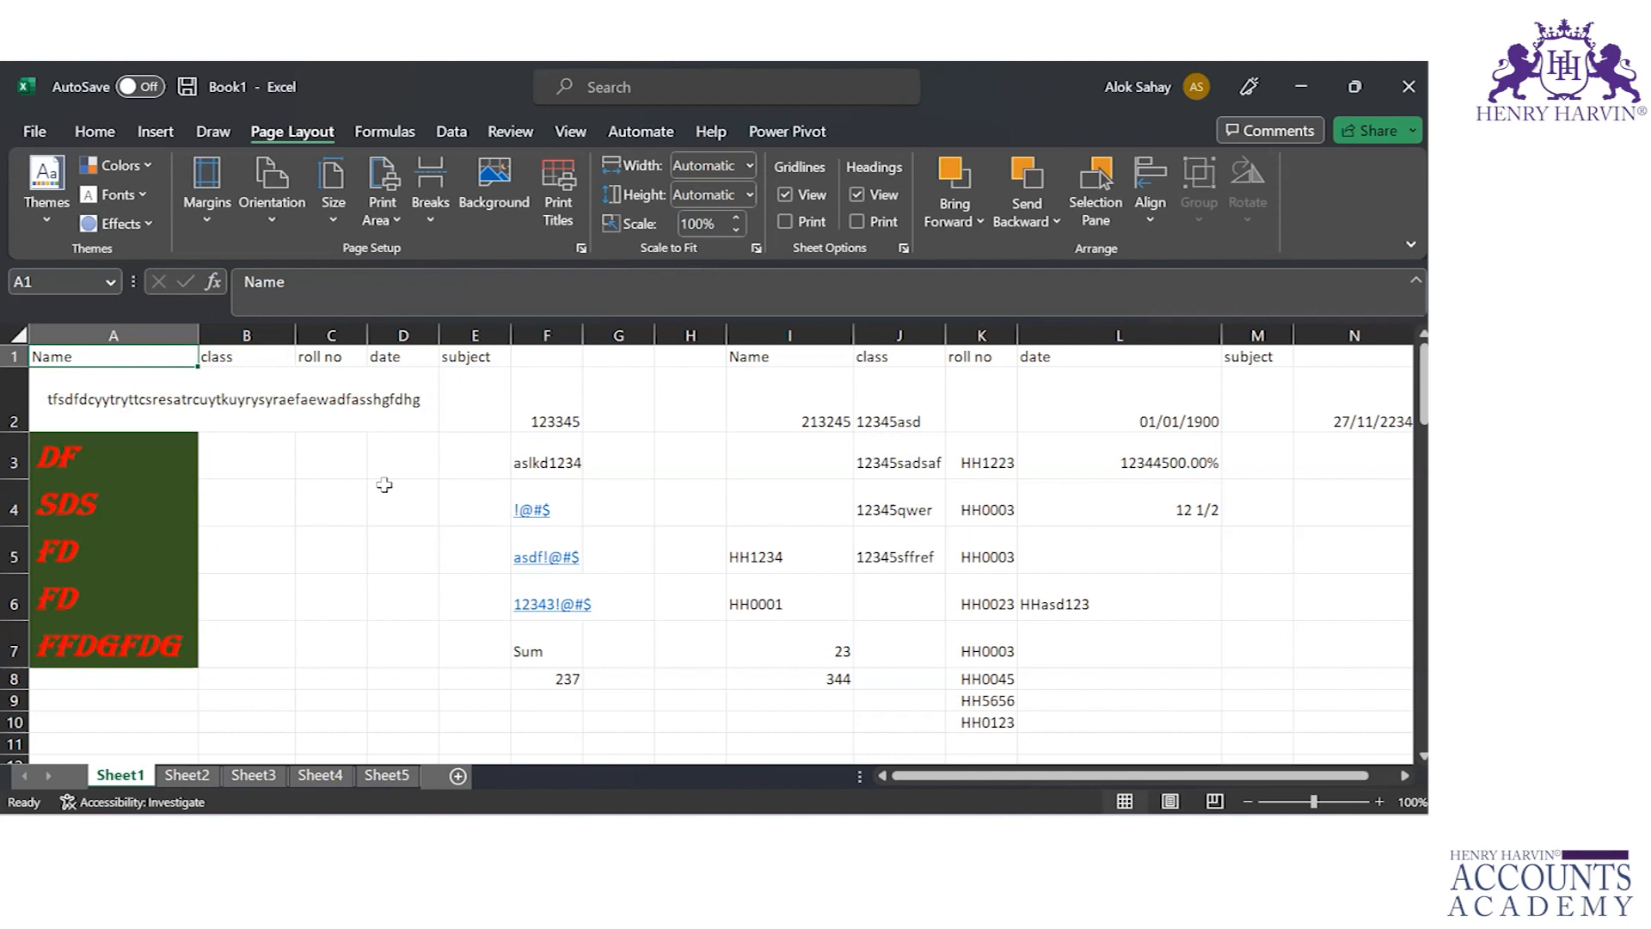
Step: Look over the picture sources for a sheet background and the Print Area options
{"action": "left_click", "coordinate": [492, 206]}
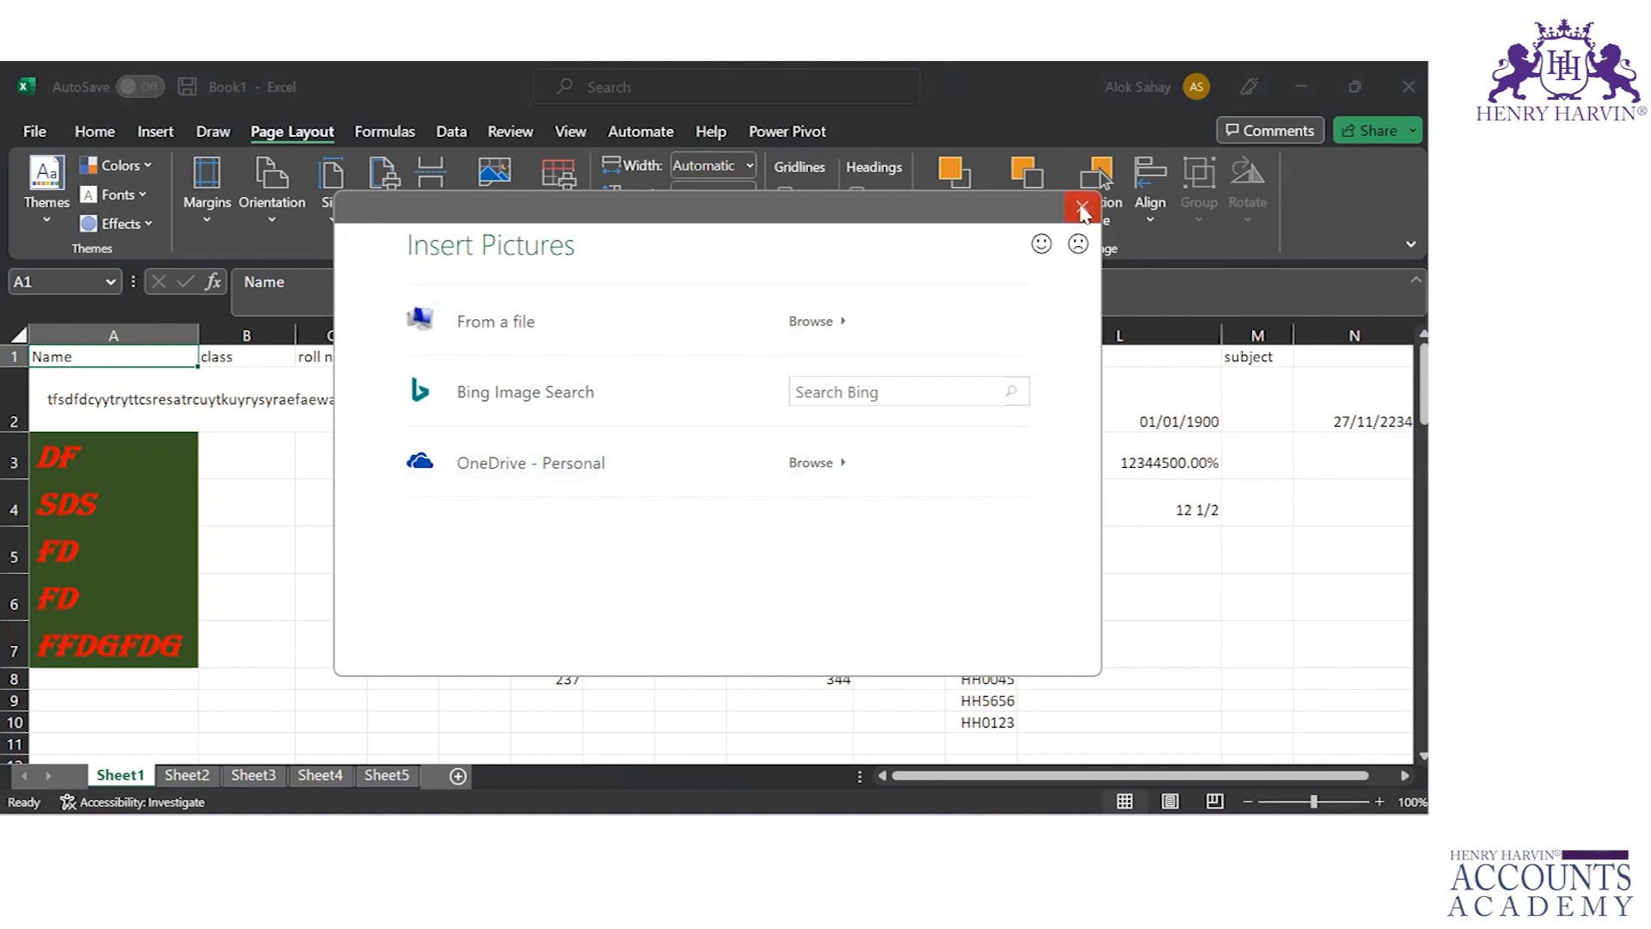
{"action": "left_click", "coordinate": [1082, 209]}
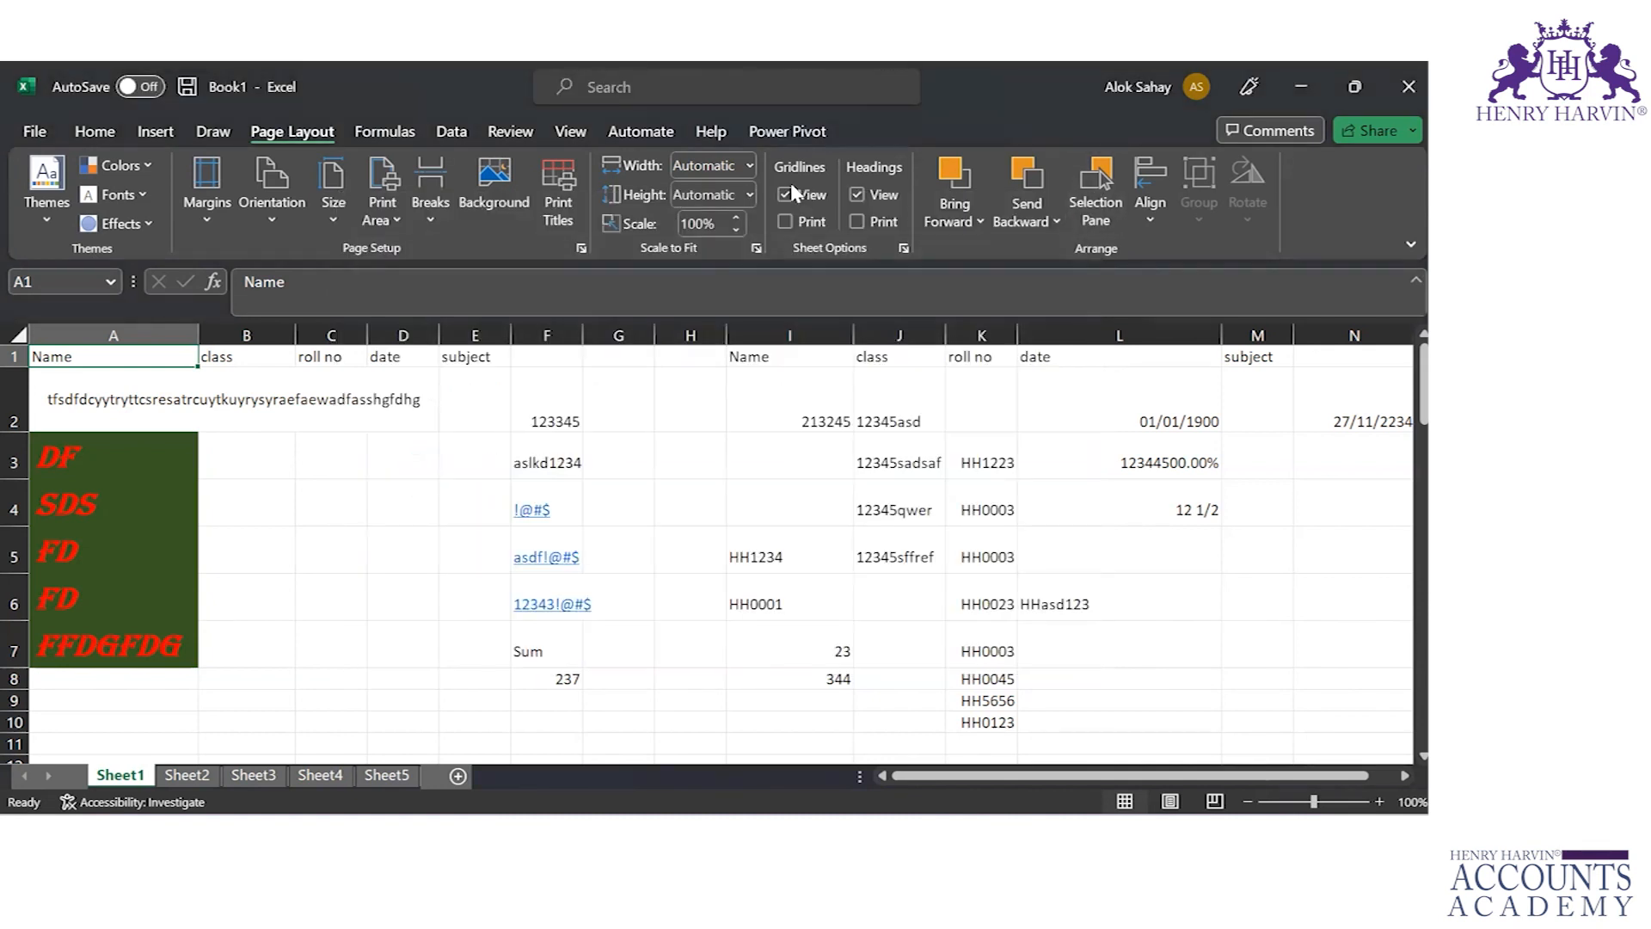
{"action": "left_click", "coordinate": [390, 213]}
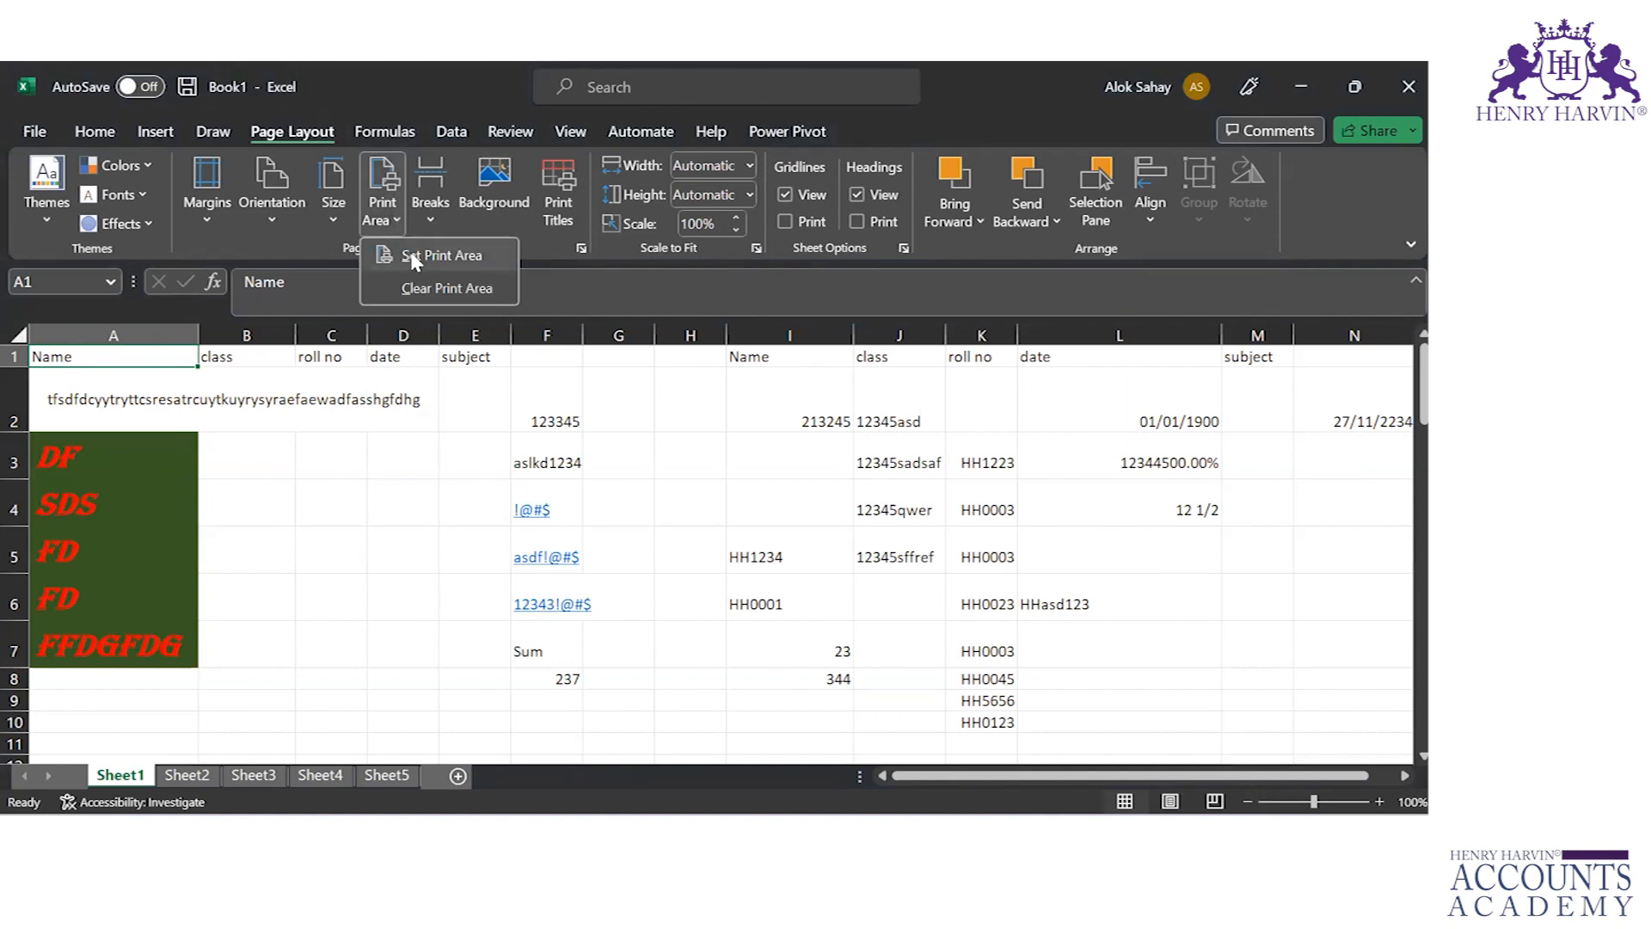
Step: Set the range A1:F8 as the print area
{"action": "left_click", "coordinate": [69, 353]}
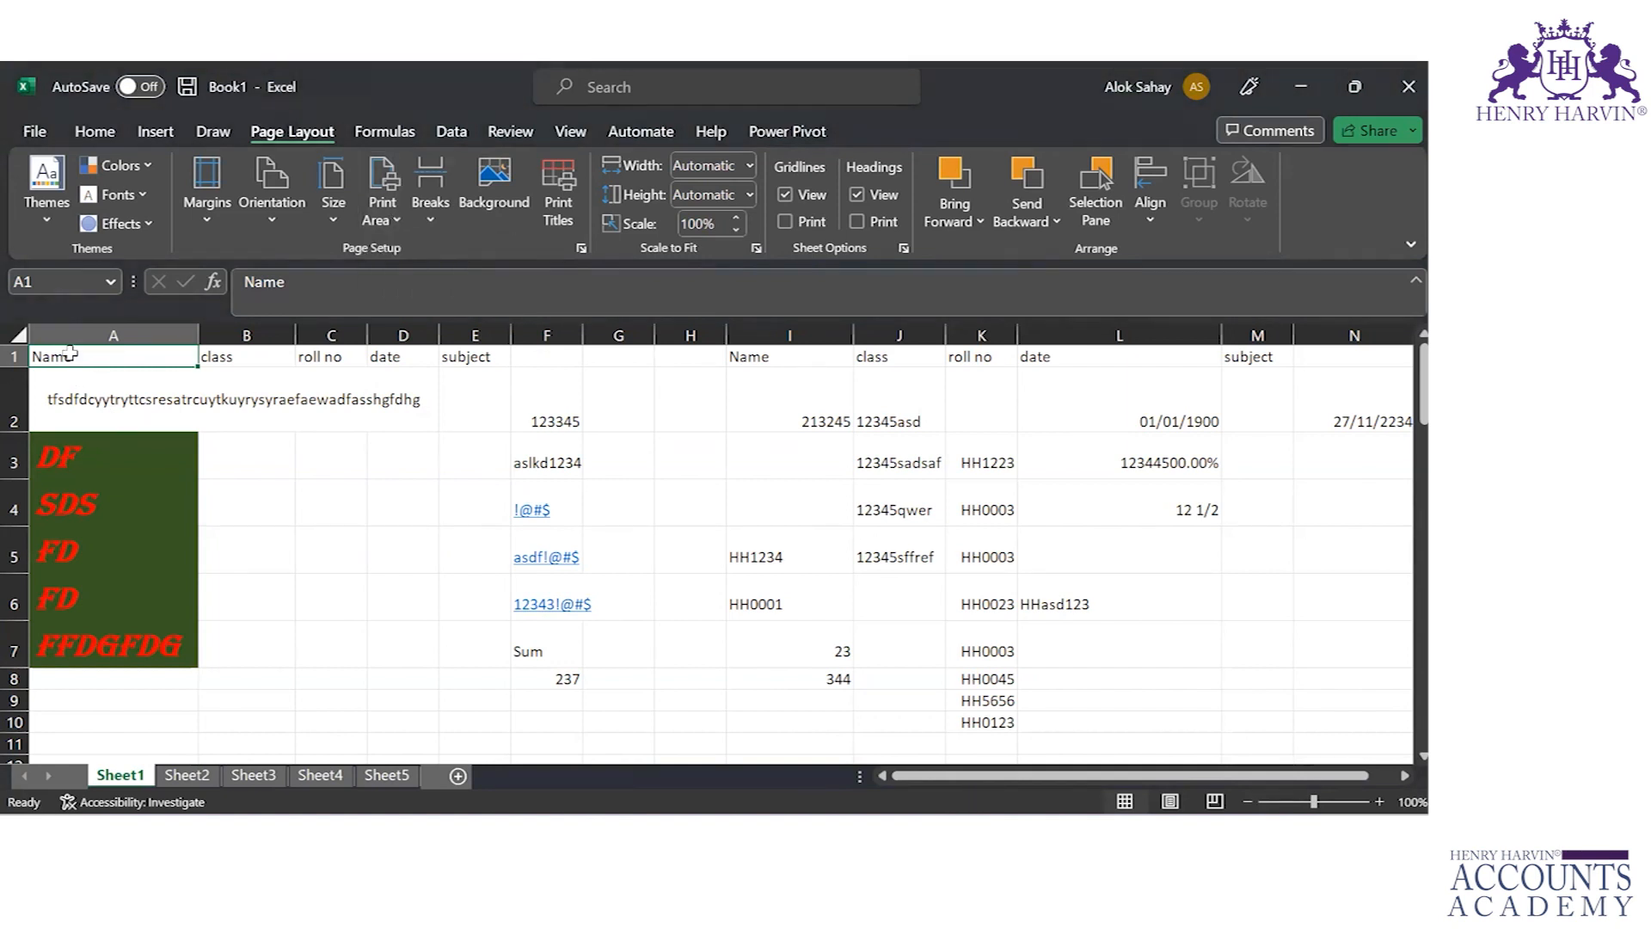
{"action": "key", "text": "shift+Right"}
{"action": "key", "text": "shift+Right"}
{"action": "key", "text": "shift+Right"}
{"action": "key", "text": "shift+Right"}
{"action": "key", "text": "shift+Right"}
{"action": "key", "text": "shift+Right"}
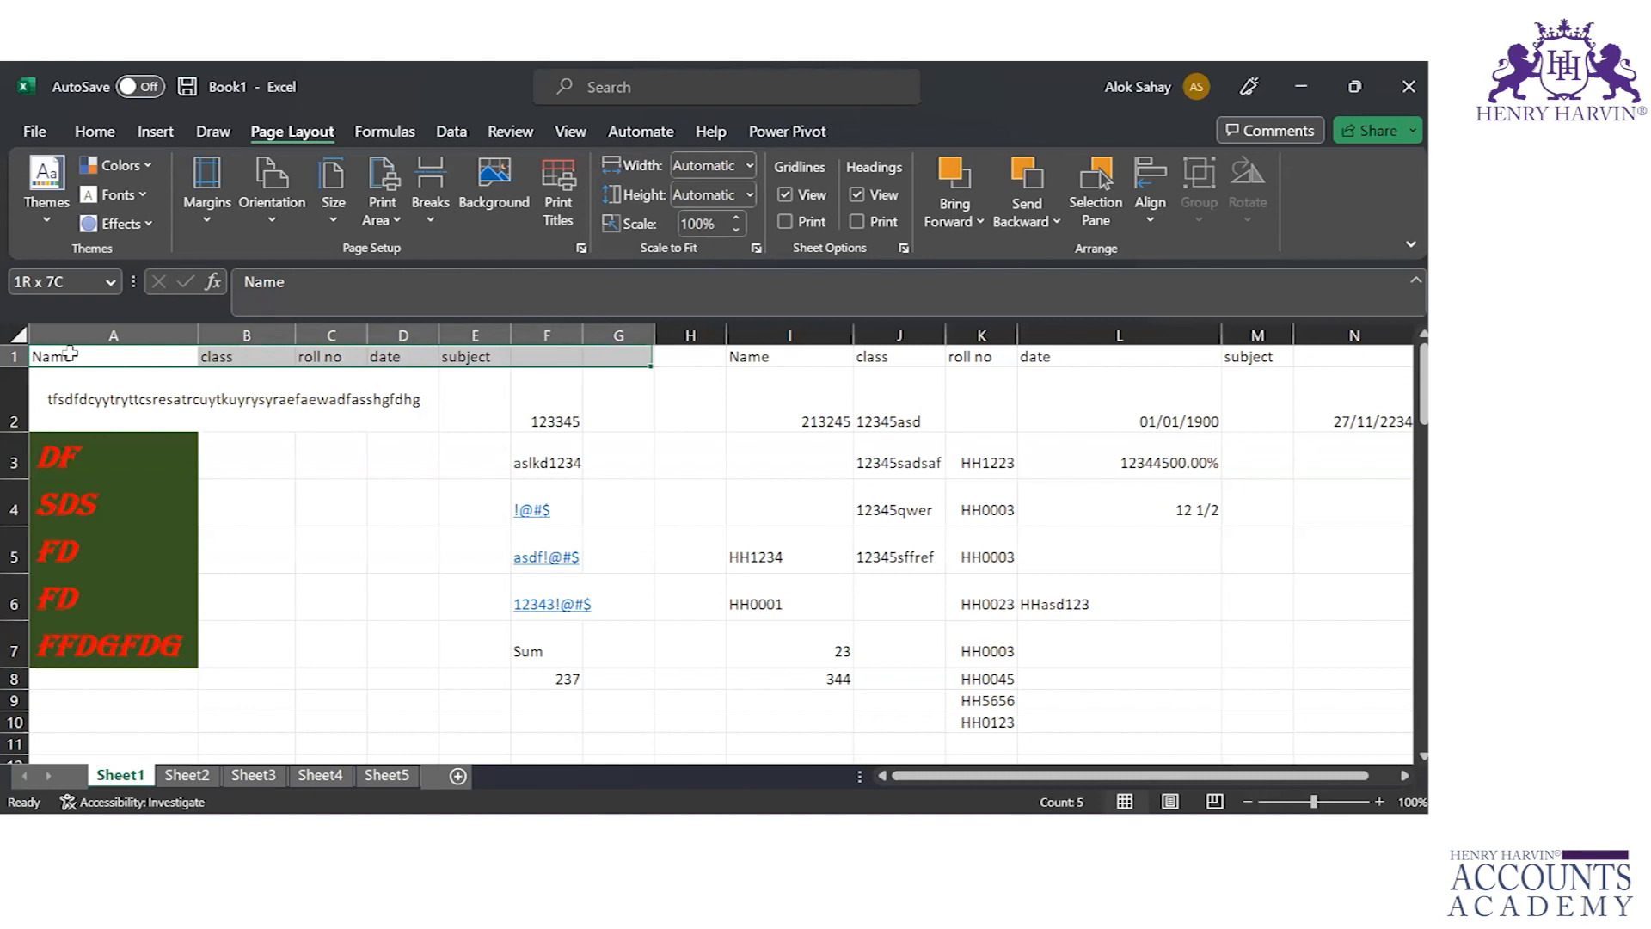
{"action": "key", "text": "shift+Left"}
{"action": "key", "text": "shift+Down"}
{"action": "key", "text": "shift+Down"}
{"action": "key", "text": "shift+Down"}
{"action": "key", "text": "shift+Down"}
{"action": "key", "text": "shift+Down"}
{"action": "key", "text": "shift+Down"}
{"action": "key", "text": "shift+Down"}
{"action": "key", "text": "shift+Down"}
{"action": "key", "text": "shift+Down"}
{"action": "key", "text": "shift+Down"}
{"action": "key", "text": "shift+Down"}
{"action": "key", "text": "shift+Down"}
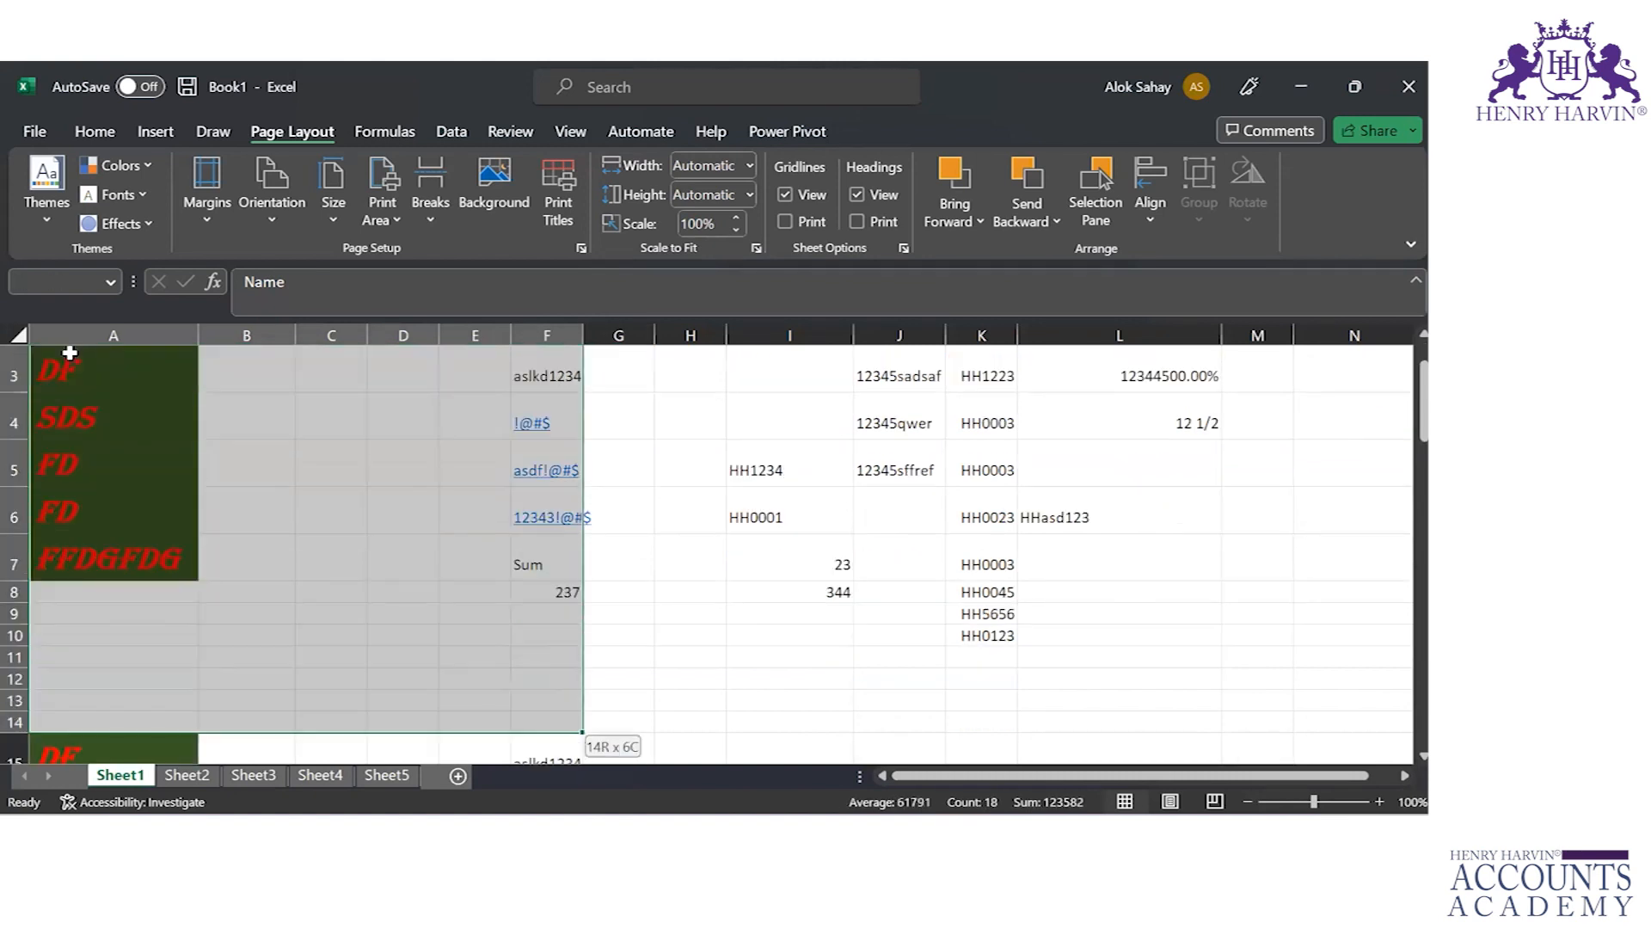
{"action": "key", "text": "shift+Up"}
{"action": "key", "text": "shift+Up"}
{"action": "key", "text": "shift+Up"}
{"action": "key", "text": "shift+Up"}
{"action": "key", "text": "shift+Up"}
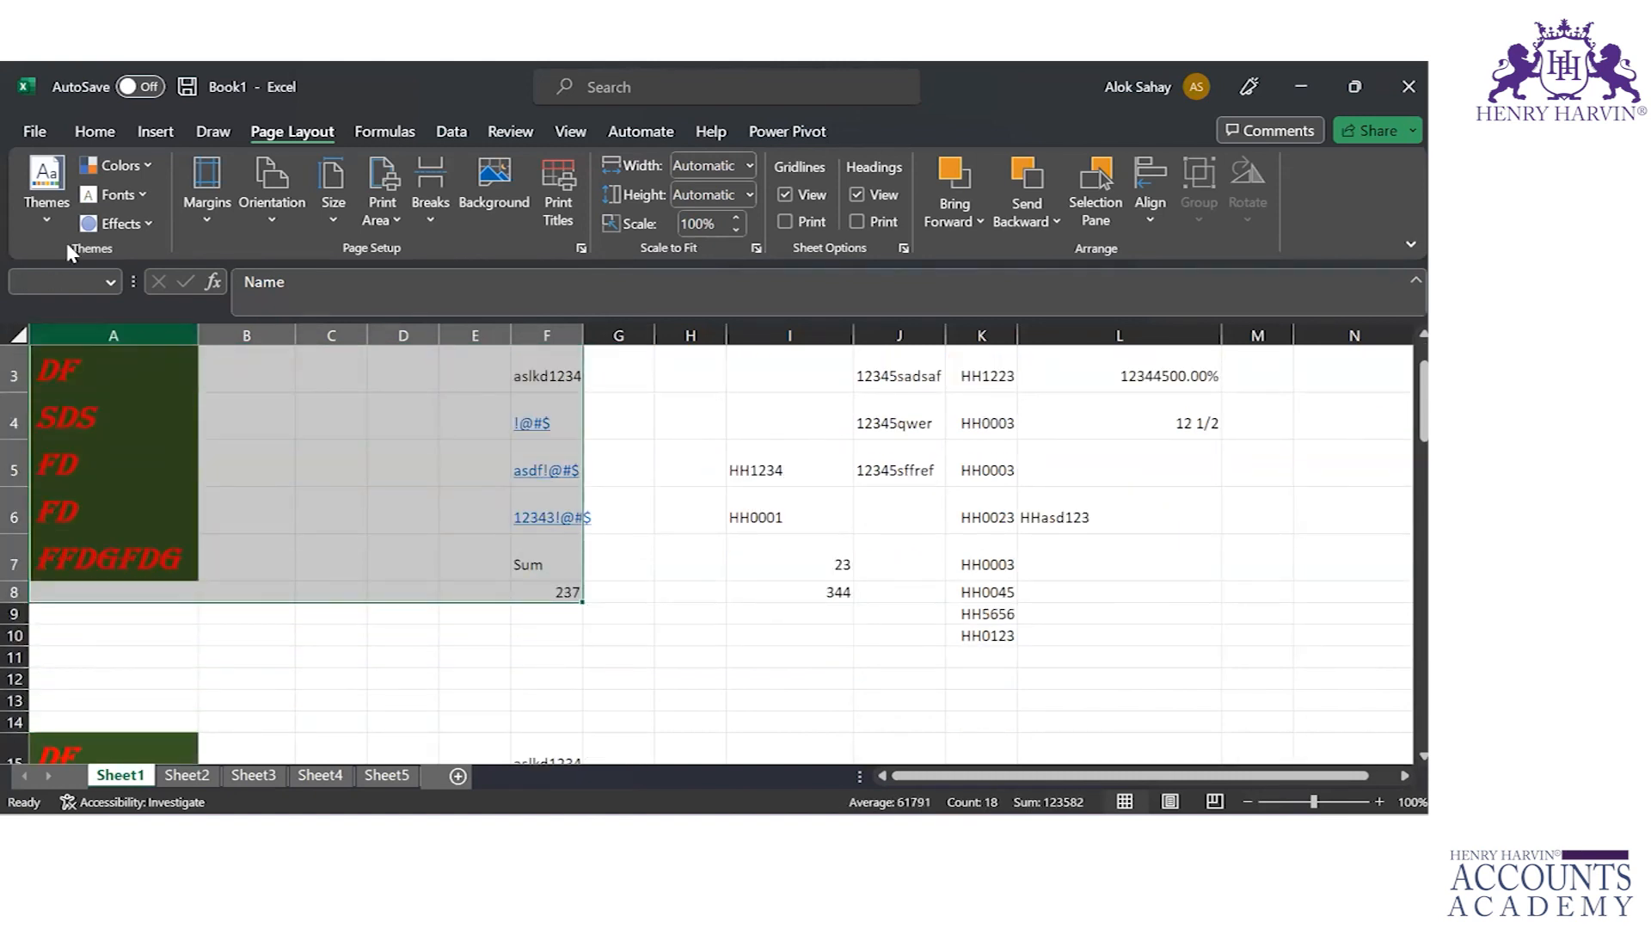
{"action": "left_click", "coordinate": [371, 185]}
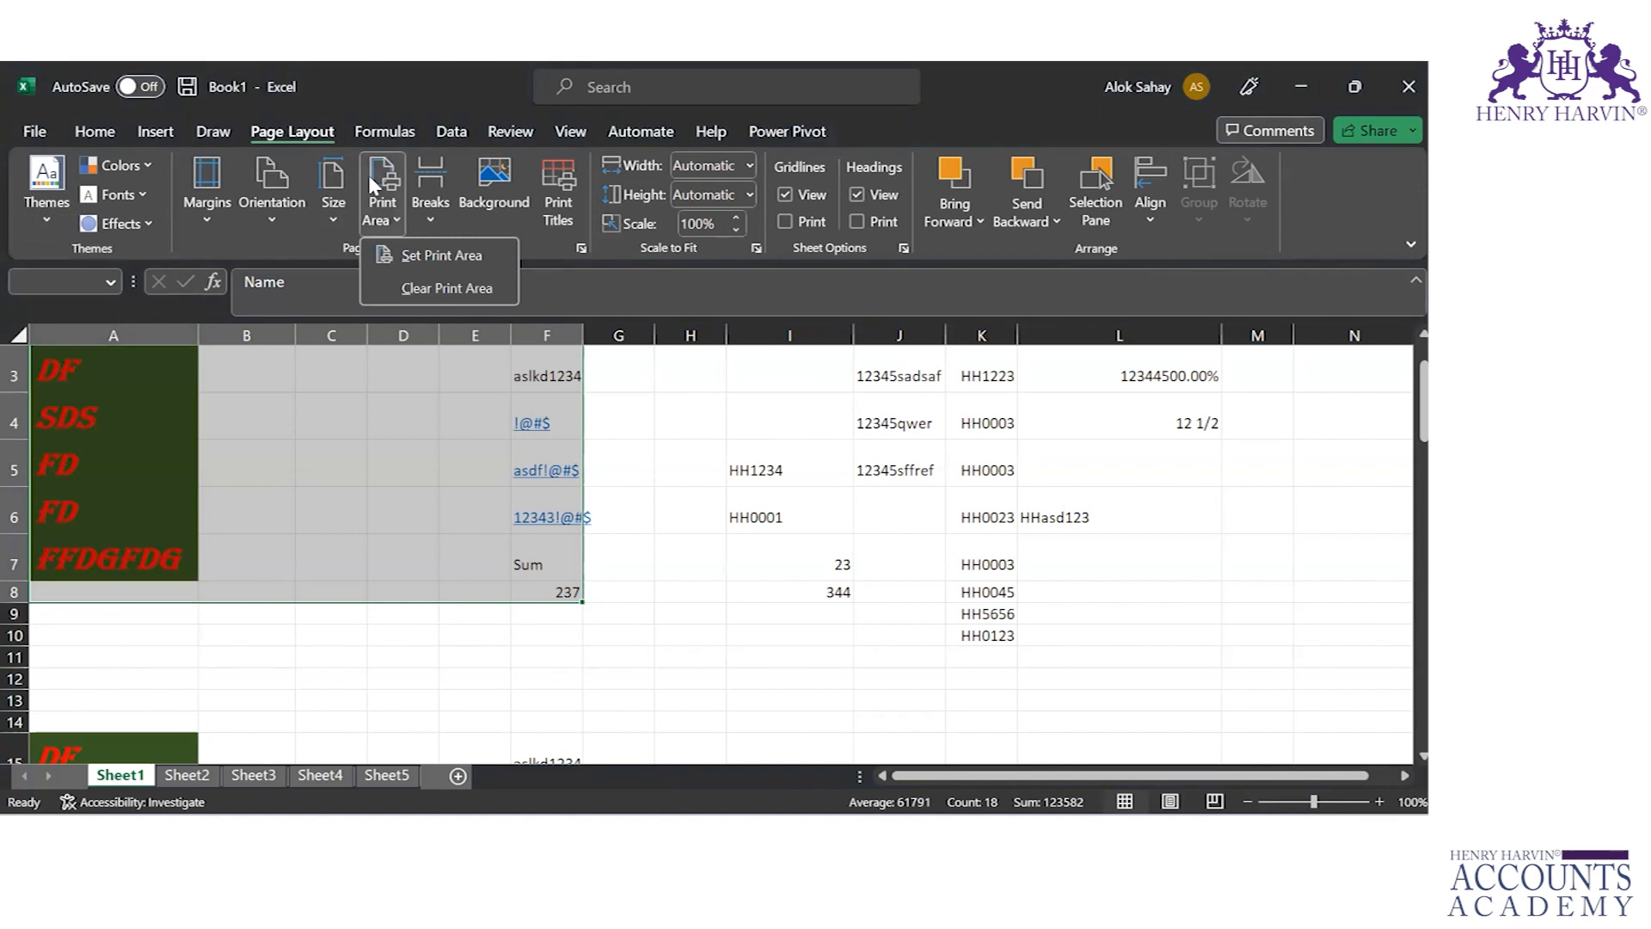
{"action": "left_click", "coordinate": [427, 261]}
{"action": "scroll", "coordinate": [800, 685], "scroll_direction": "up", "scroll_amount": 2}
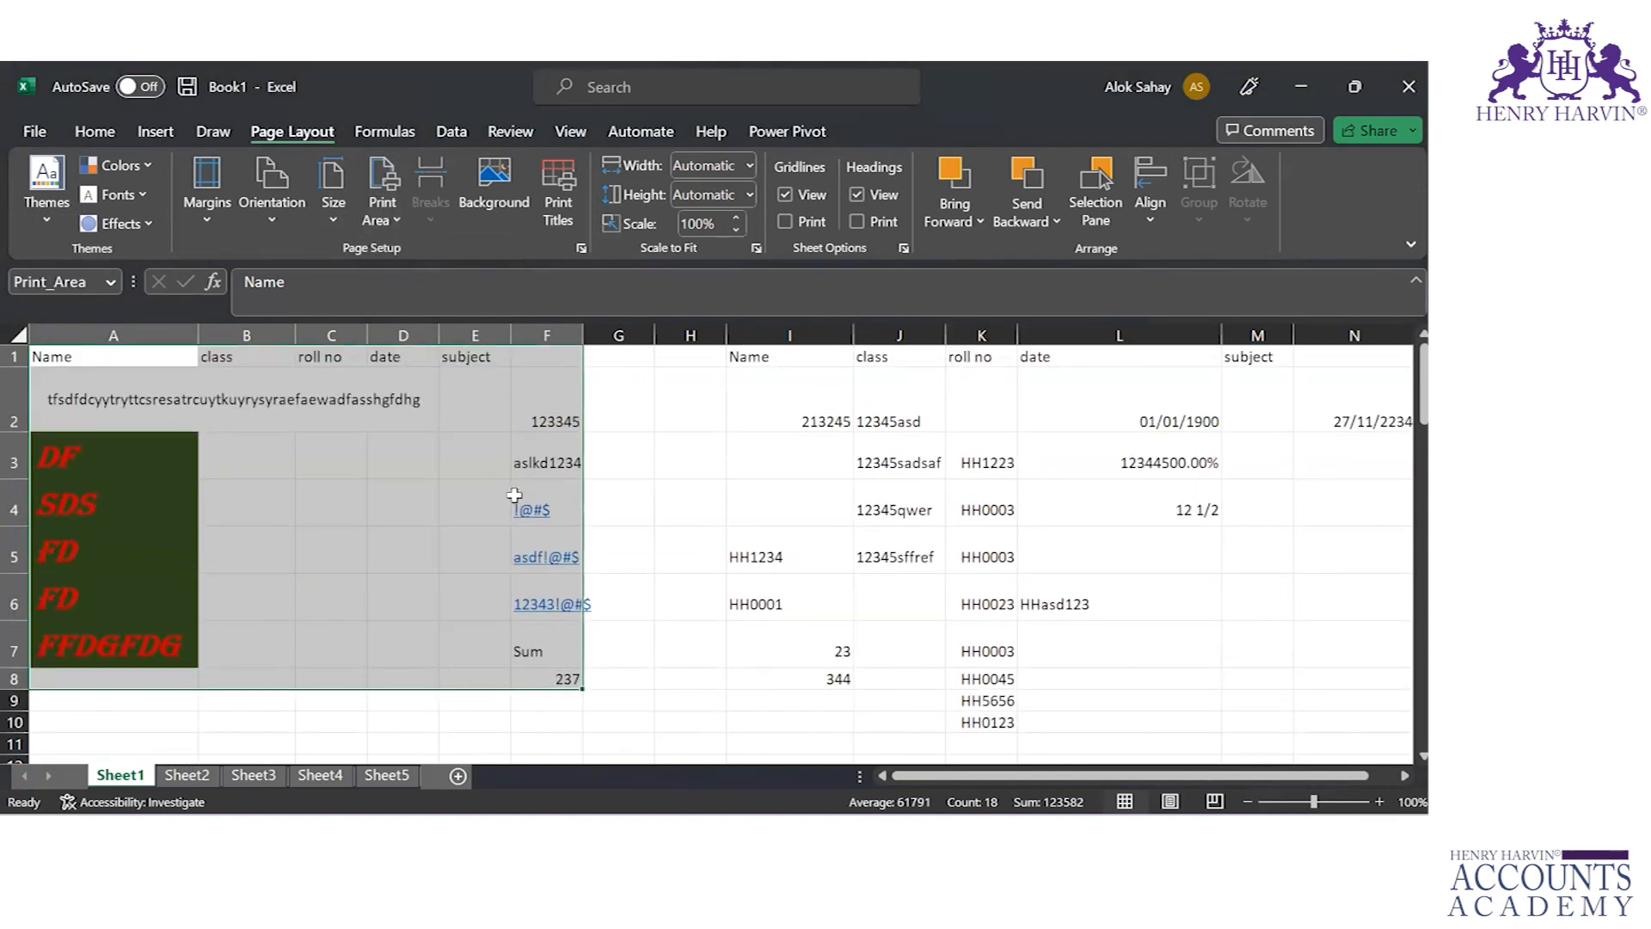
Step: Preview the printout with the print area applied and return to the worksheet at cell I8
{"action": "left_click", "coordinate": [800, 685]}
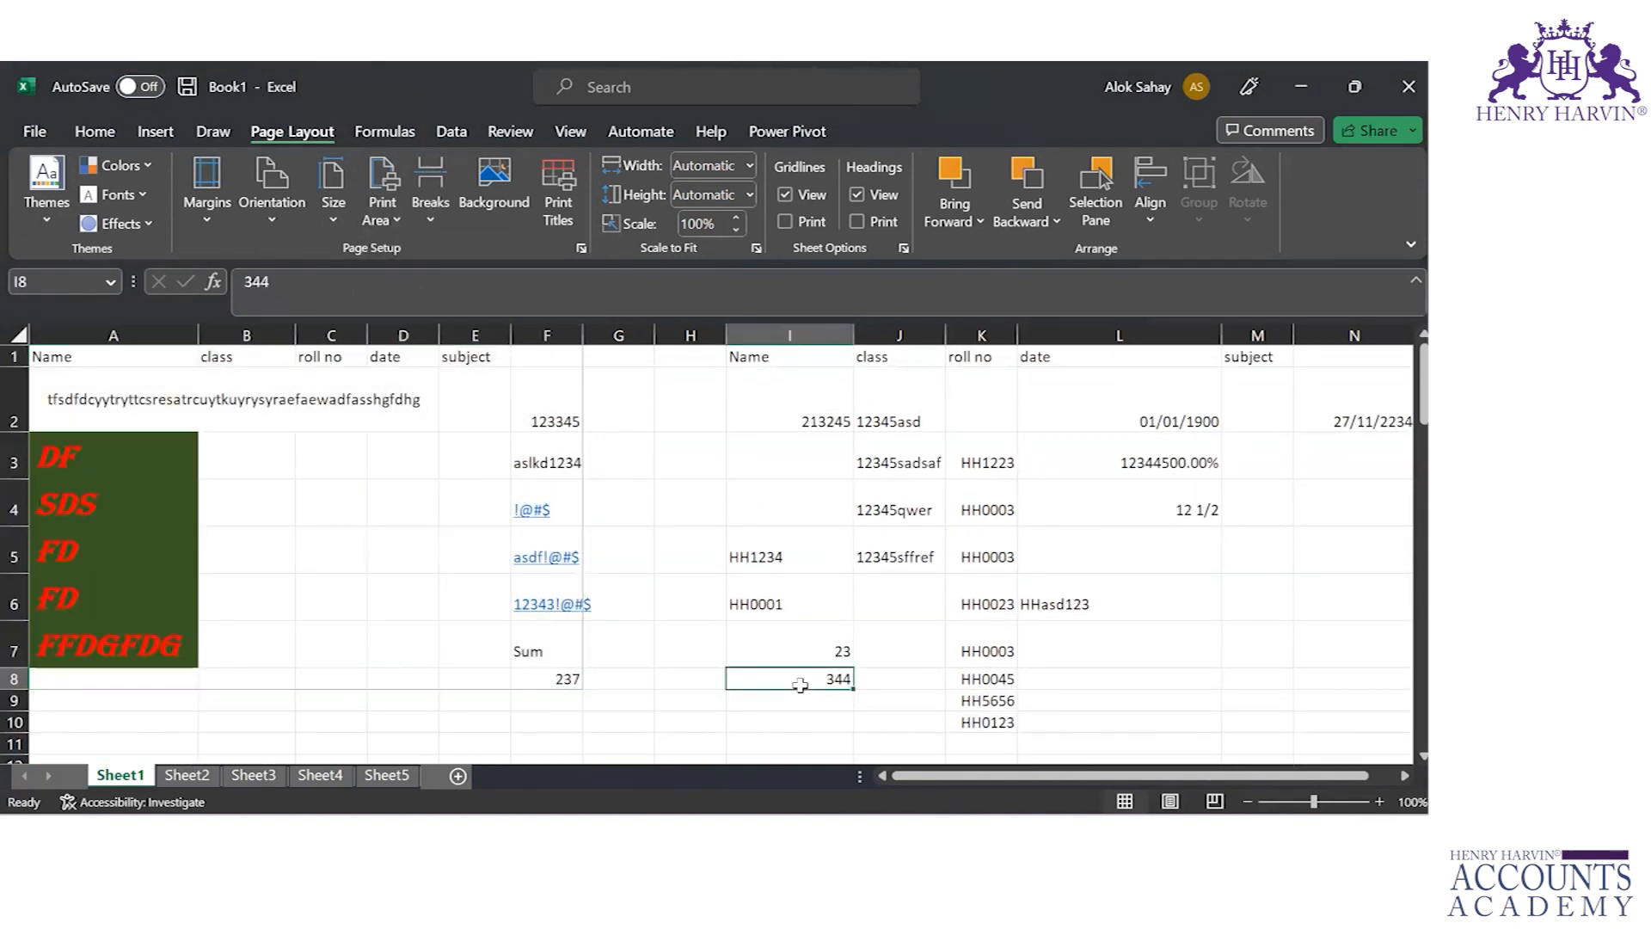
{"action": "key", "text": "ctrl+p"}
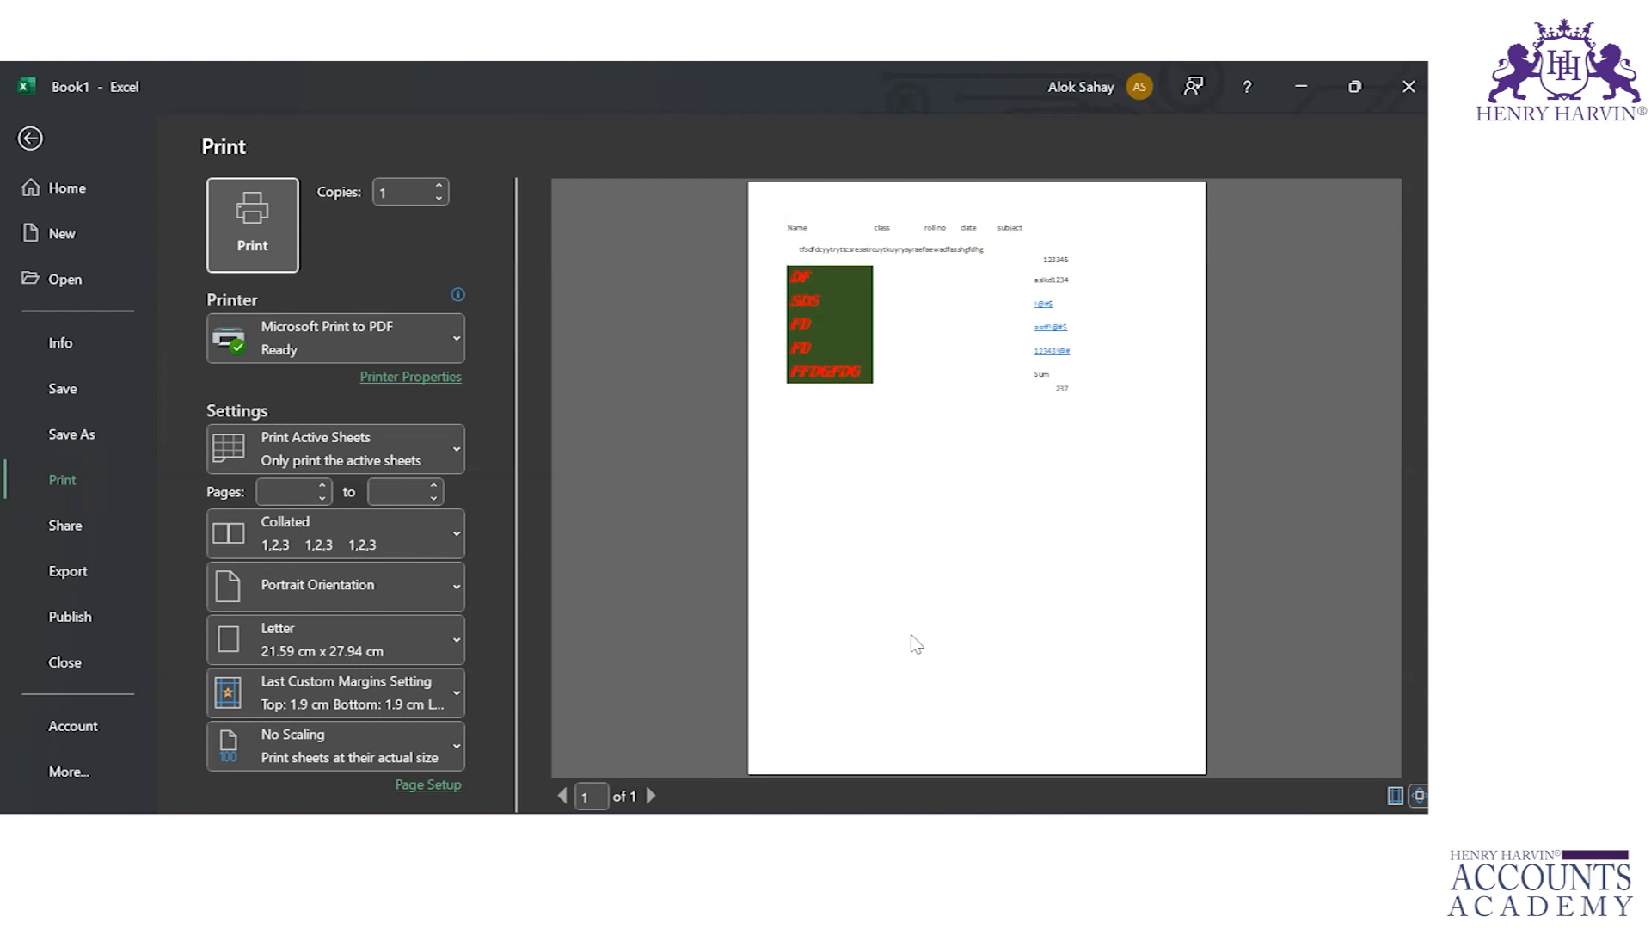
{"action": "key", "text": "Escape"}
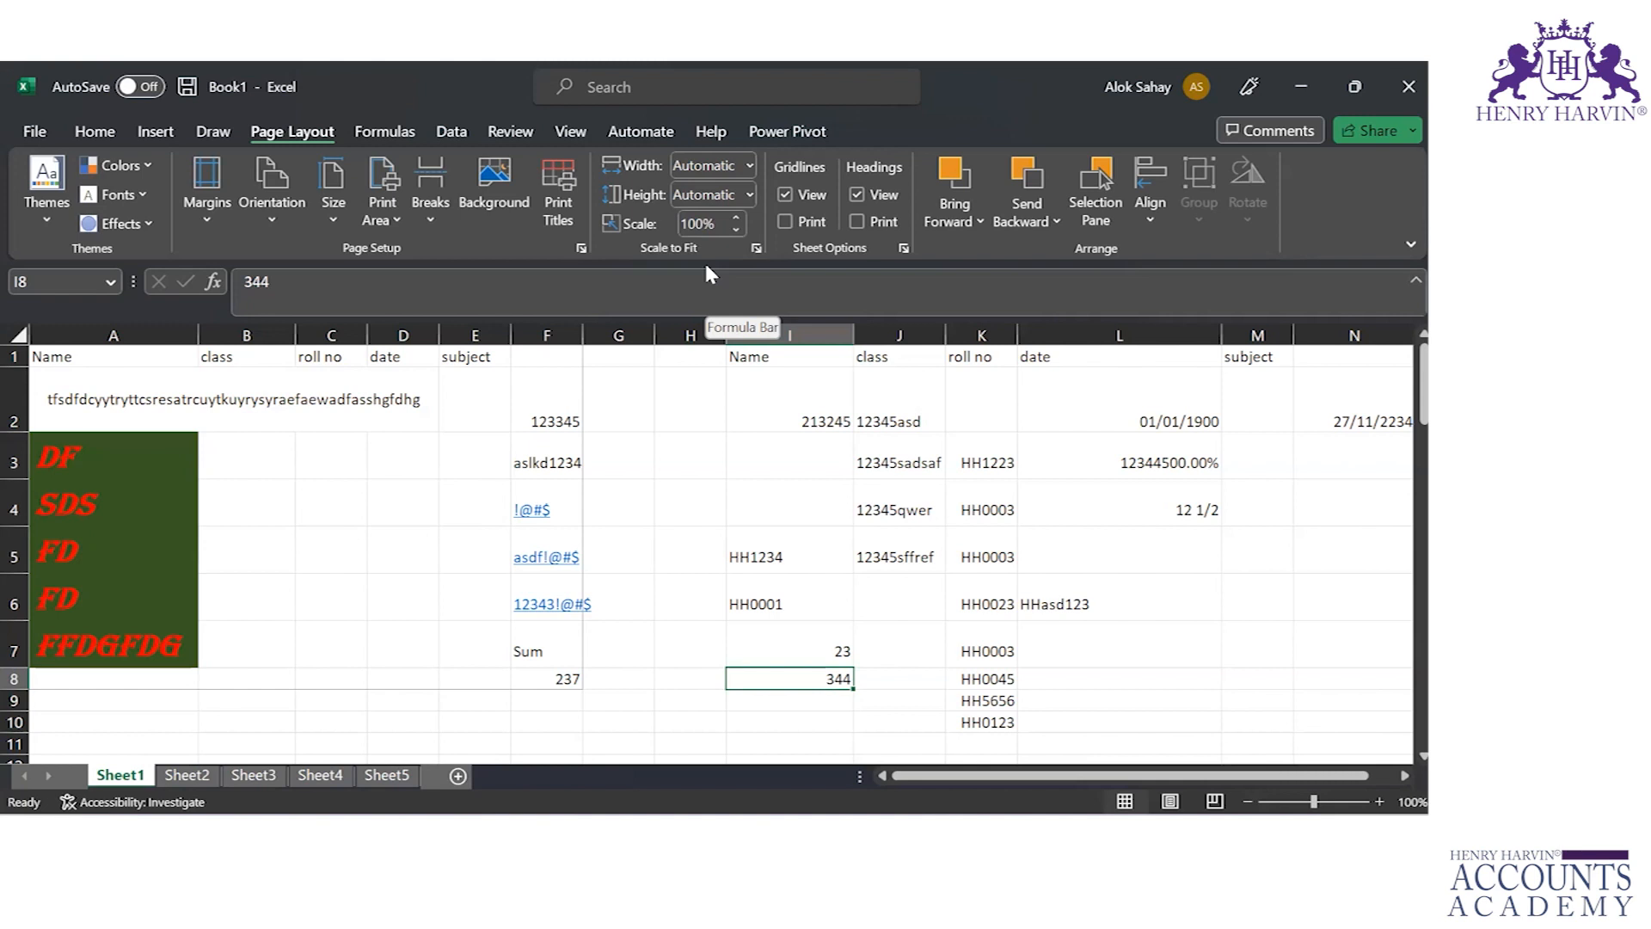
Step: Toggle the on-screen gridlines off and back on, and preview the printout without printed gridlines
{"action": "left_click", "coordinate": [785, 195]}
{"action": "left_click", "coordinate": [785, 195]}
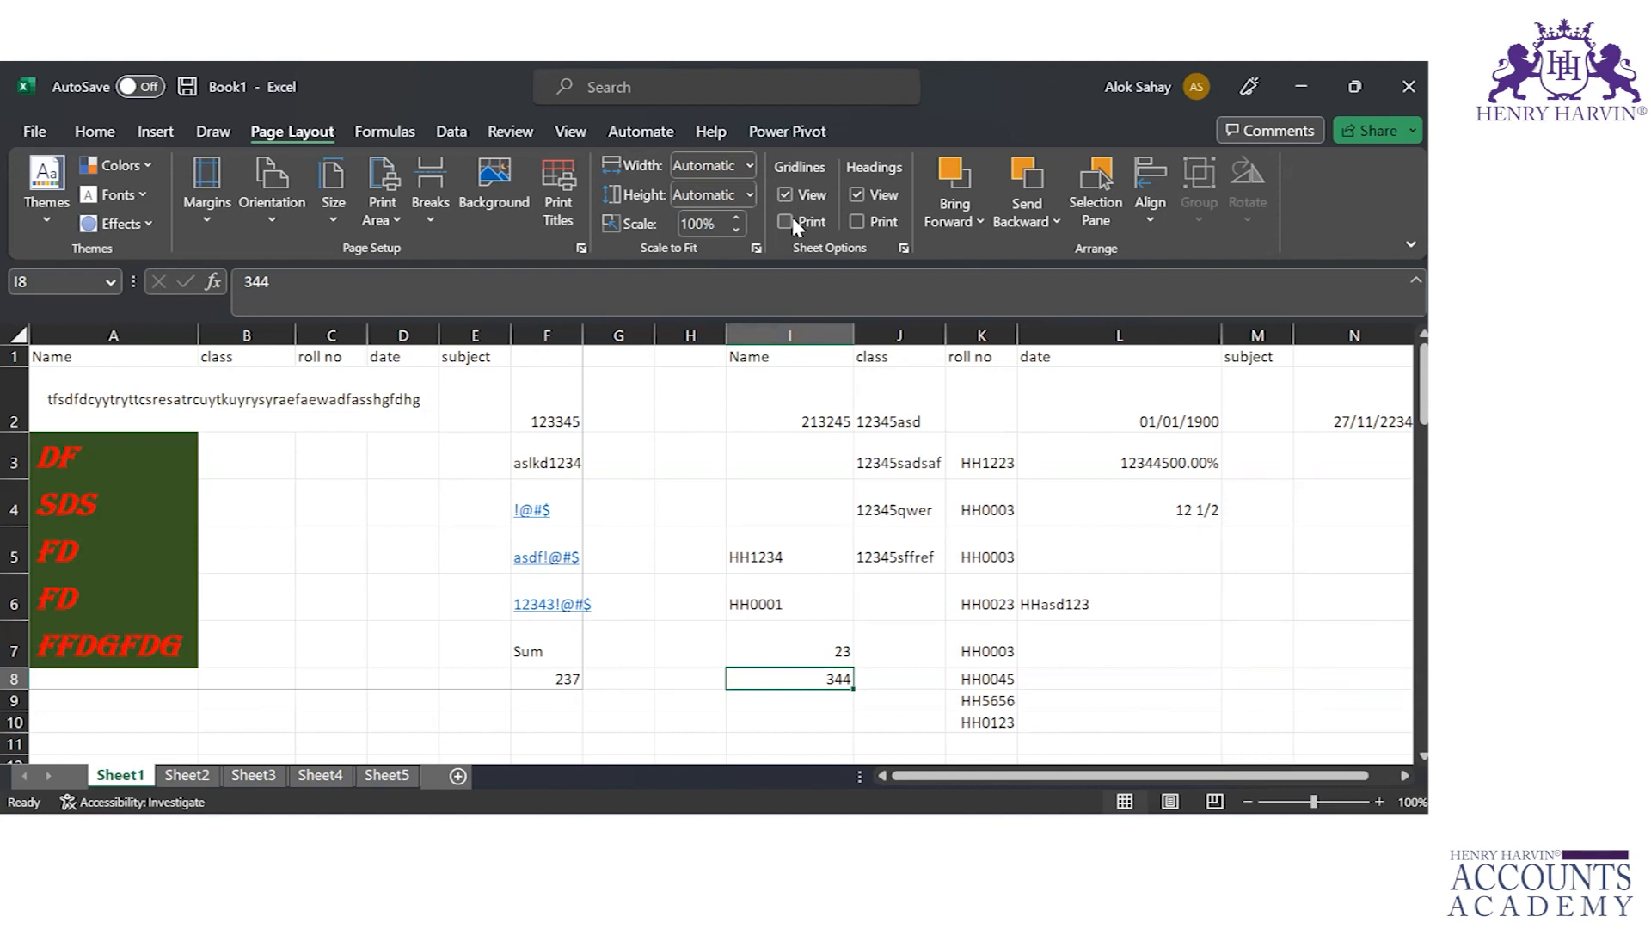
{"action": "left_click", "coordinate": [792, 224]}
{"action": "key", "text": "ctrl+p"}
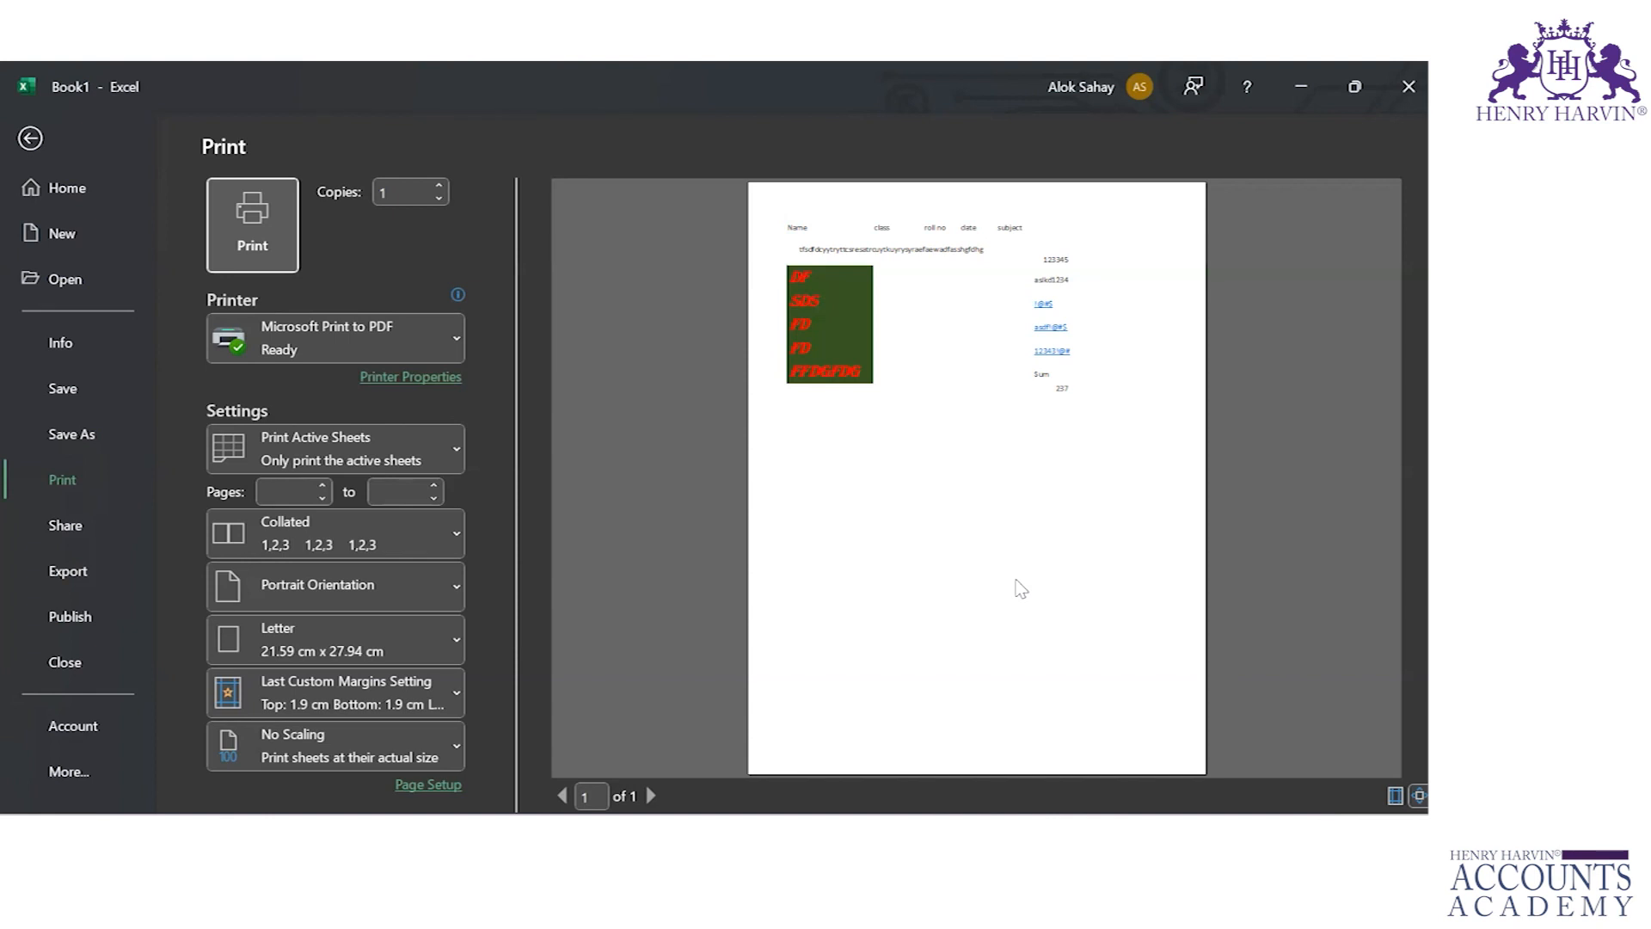
{"action": "key", "text": "Escape"}
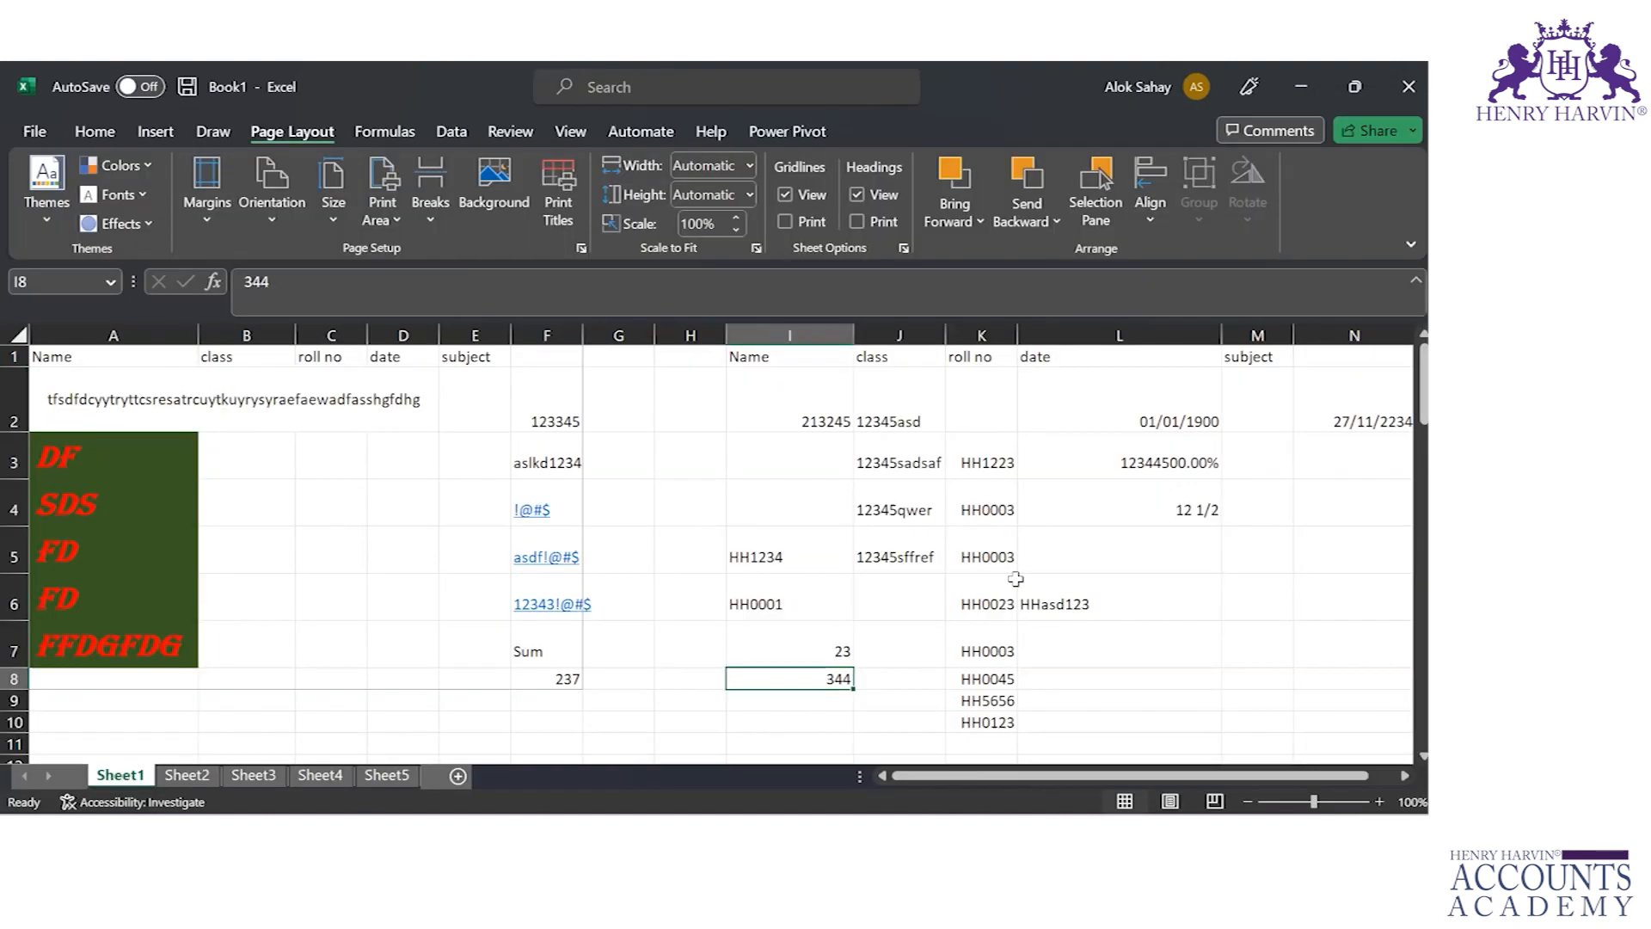
Step: Turn on printing of gridlines for the sheet and check them in the print preview
{"action": "left_click", "coordinate": [786, 222]}
{"action": "key", "text": "ctrl+p"}
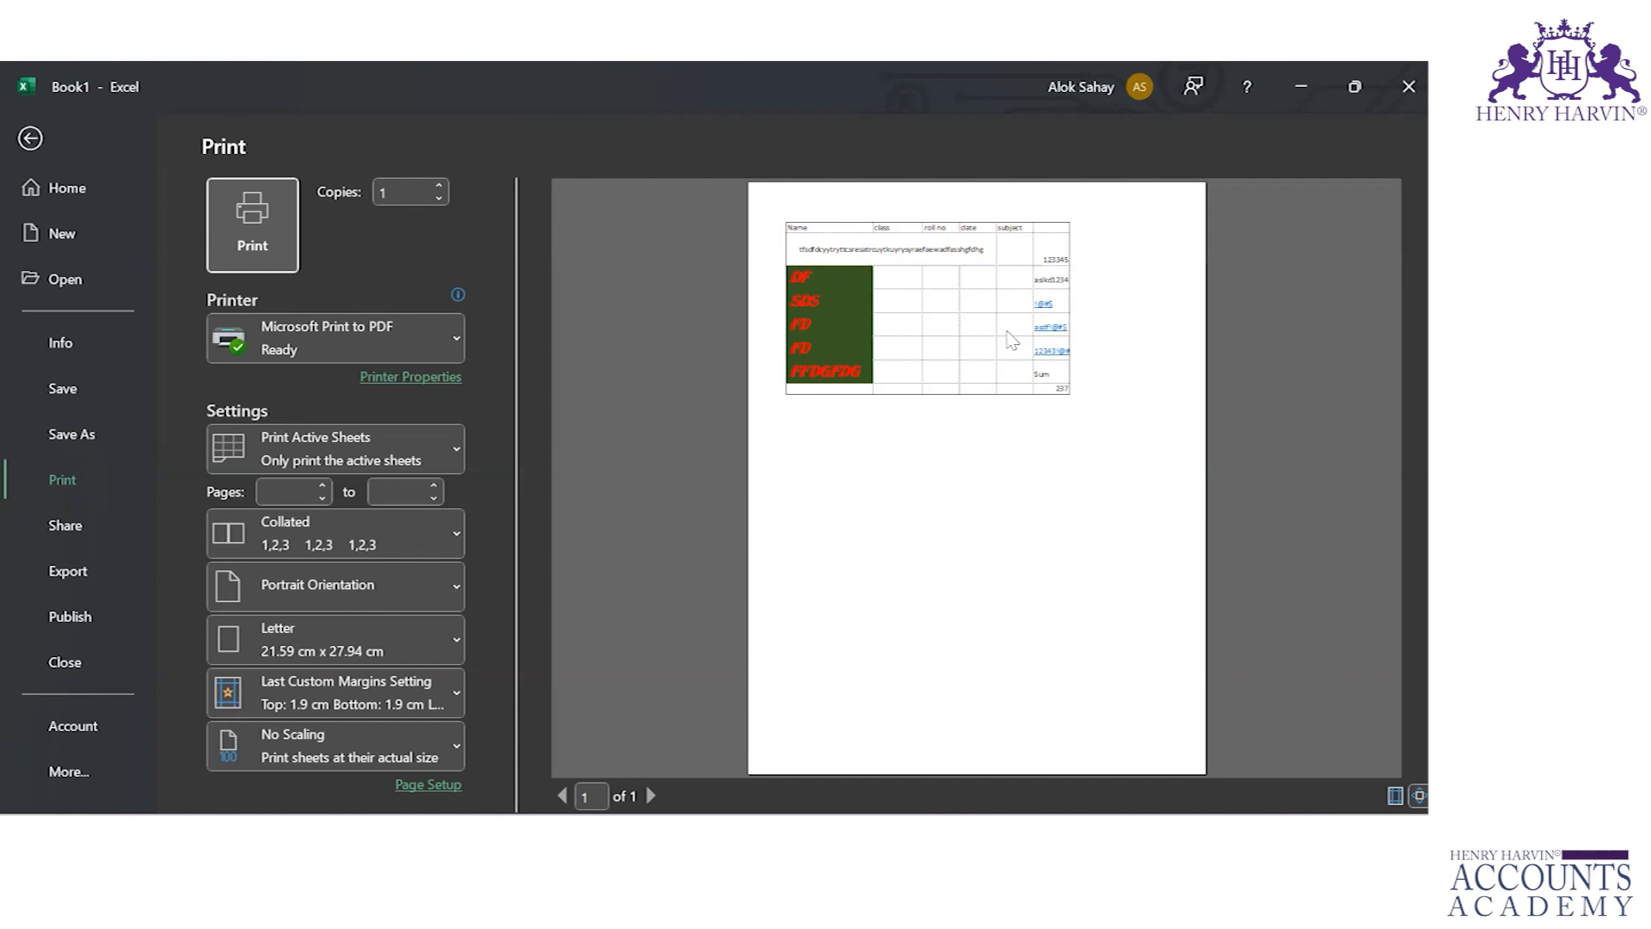
{"action": "key", "text": "Escape"}
Step: Turn on printing of row and column headings and check them in the print preview
{"action": "left_click", "coordinate": [858, 221]}
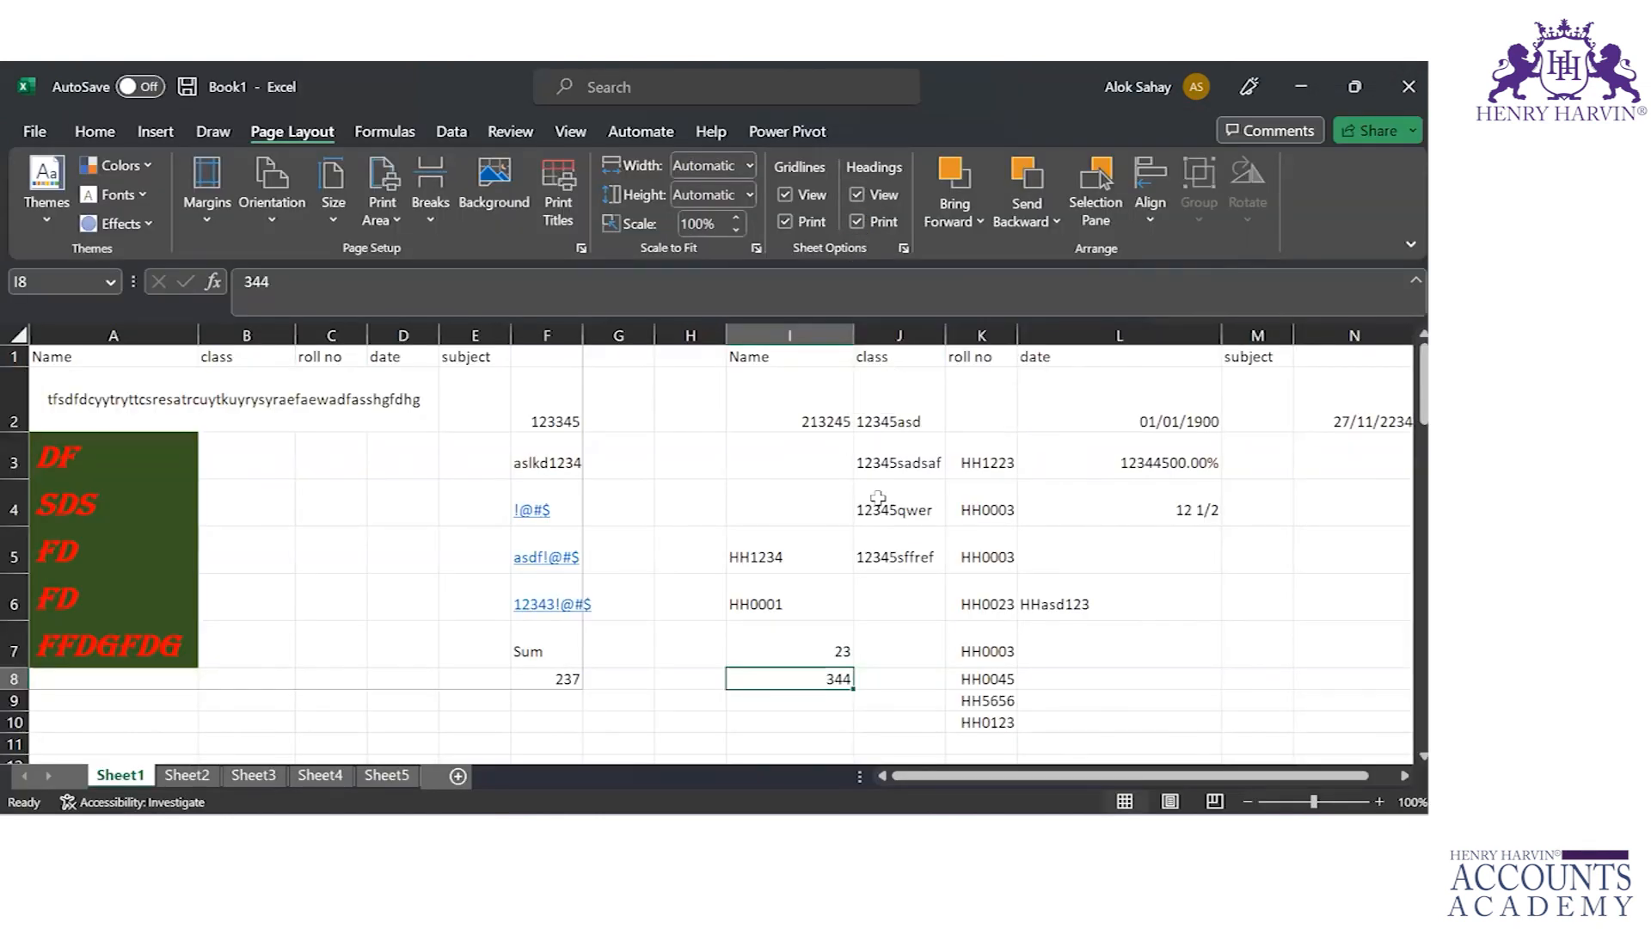
{"action": "key", "text": "ctrl+p"}
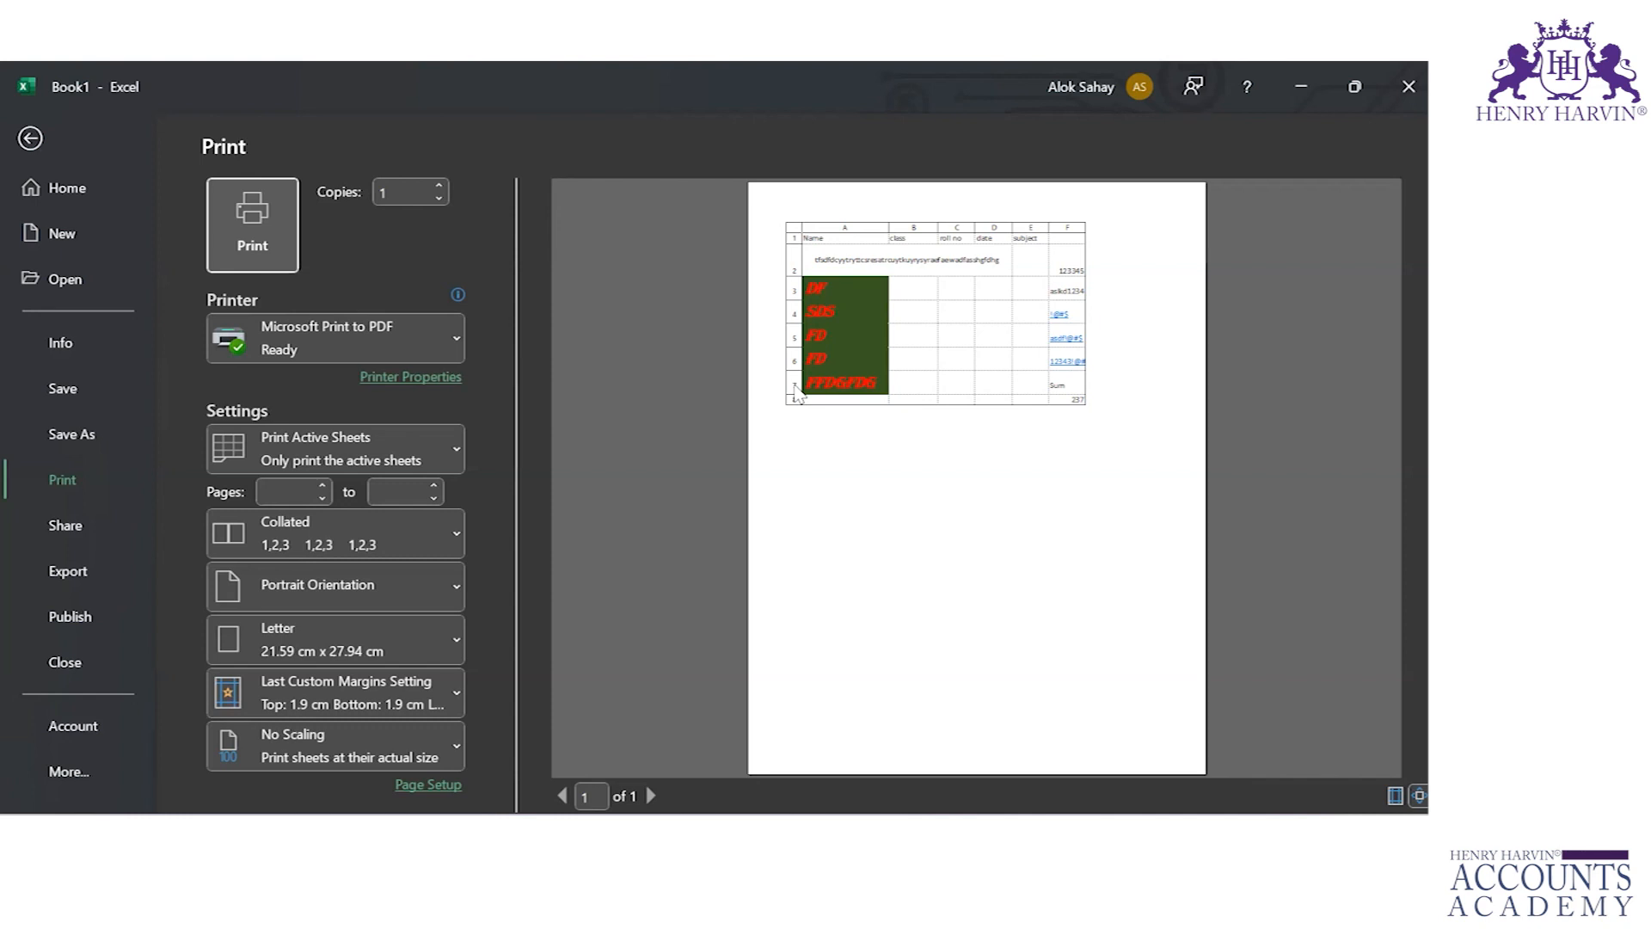
{"action": "key", "text": "Escape"}
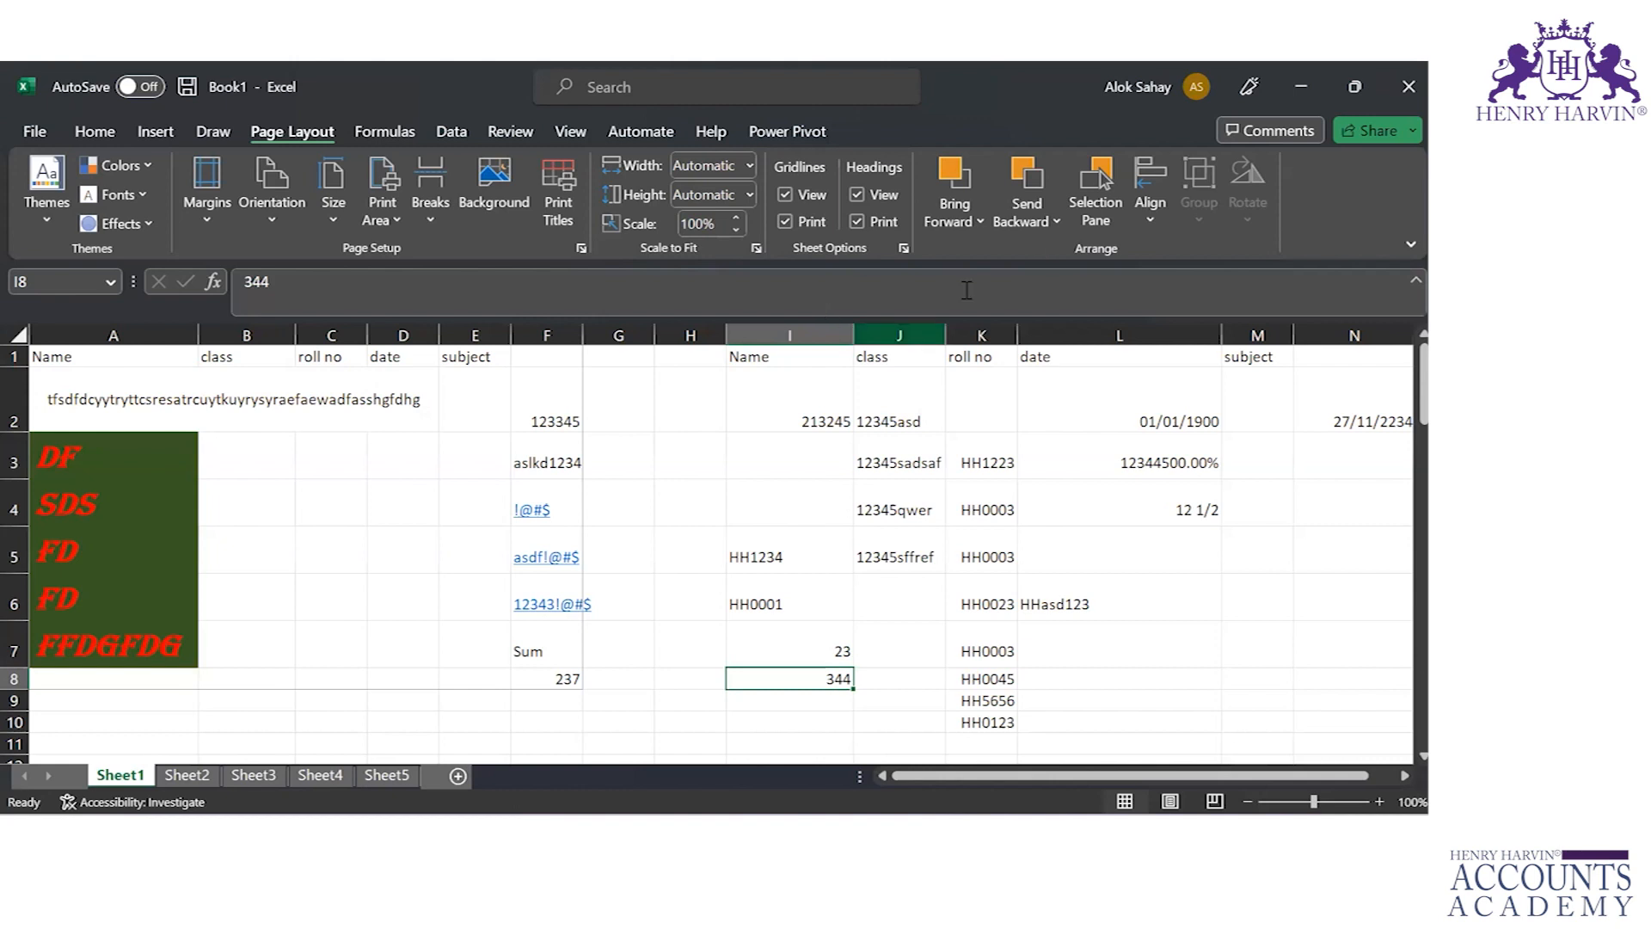
Step: Look over the Financial, Logical, Text and Date & Time function categories
{"action": "left_click", "coordinate": [385, 132]}
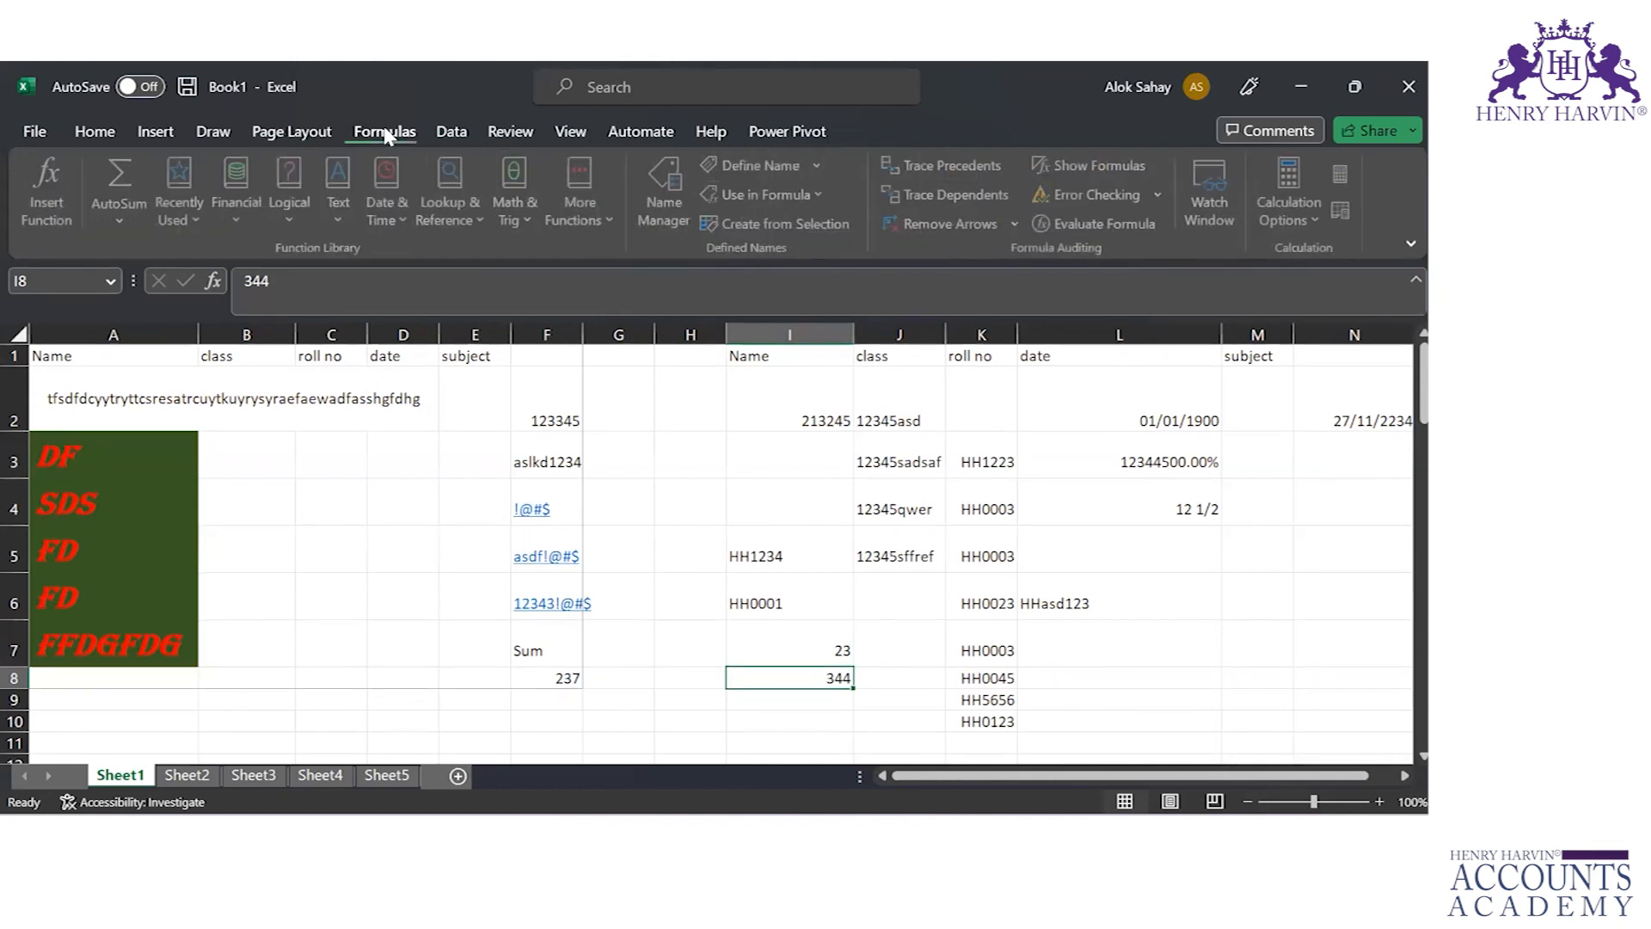
{"action": "left_click", "coordinate": [241, 222]}
{"action": "left_click", "coordinate": [296, 224]}
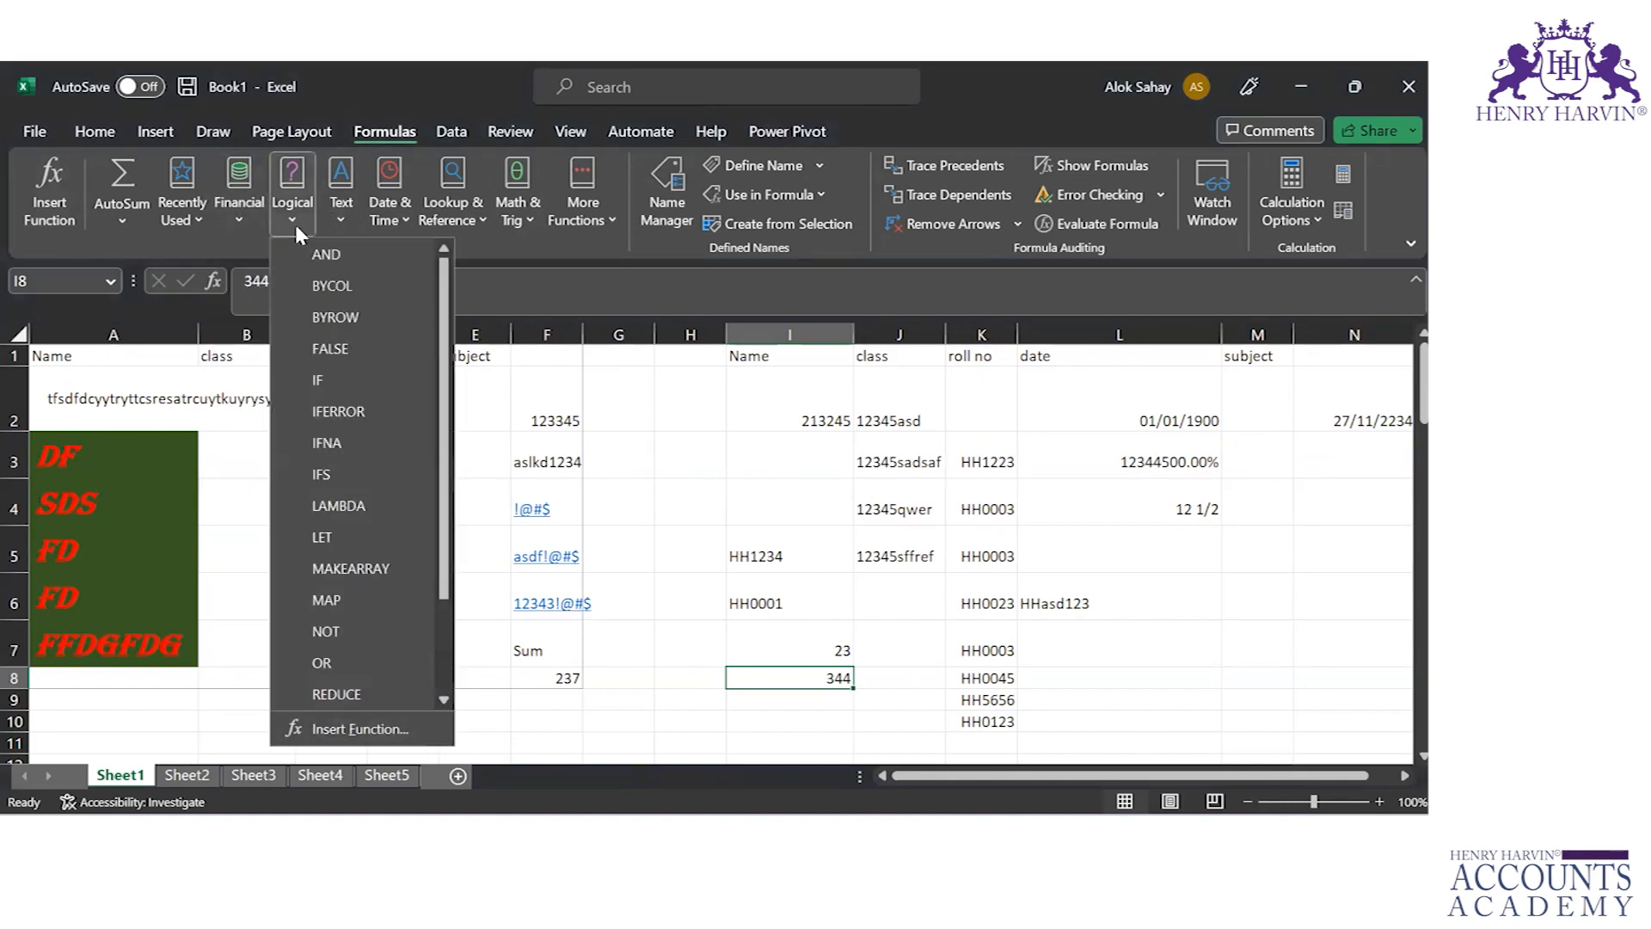
{"action": "left_click", "coordinate": [339, 223]}
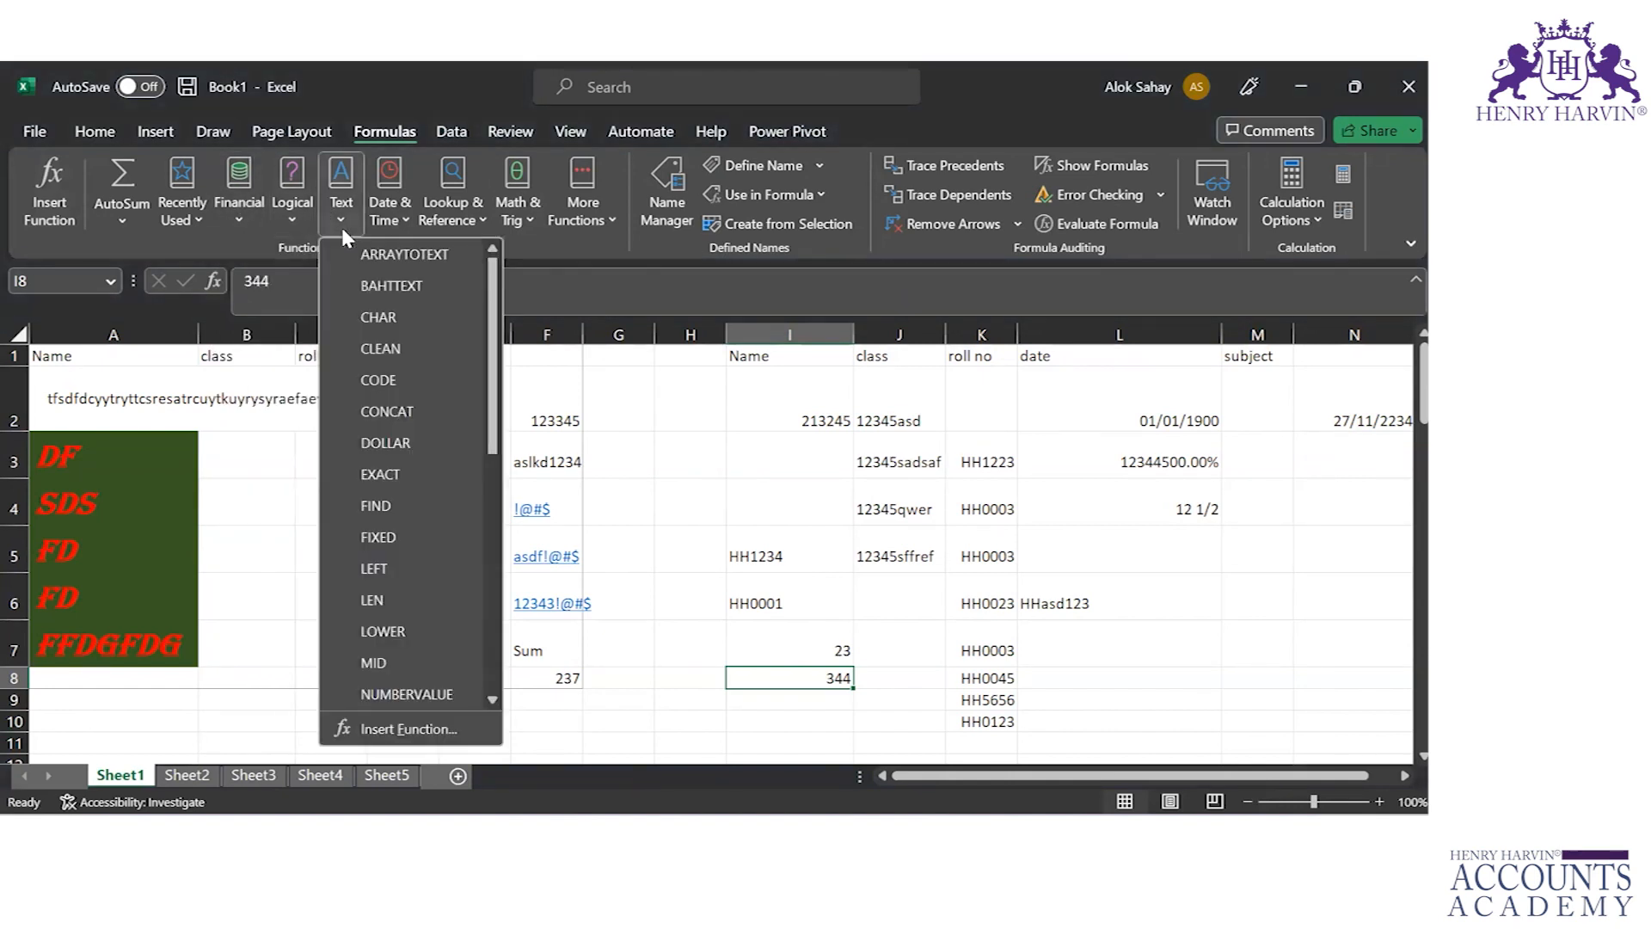
{"action": "left_click", "coordinate": [400, 220]}
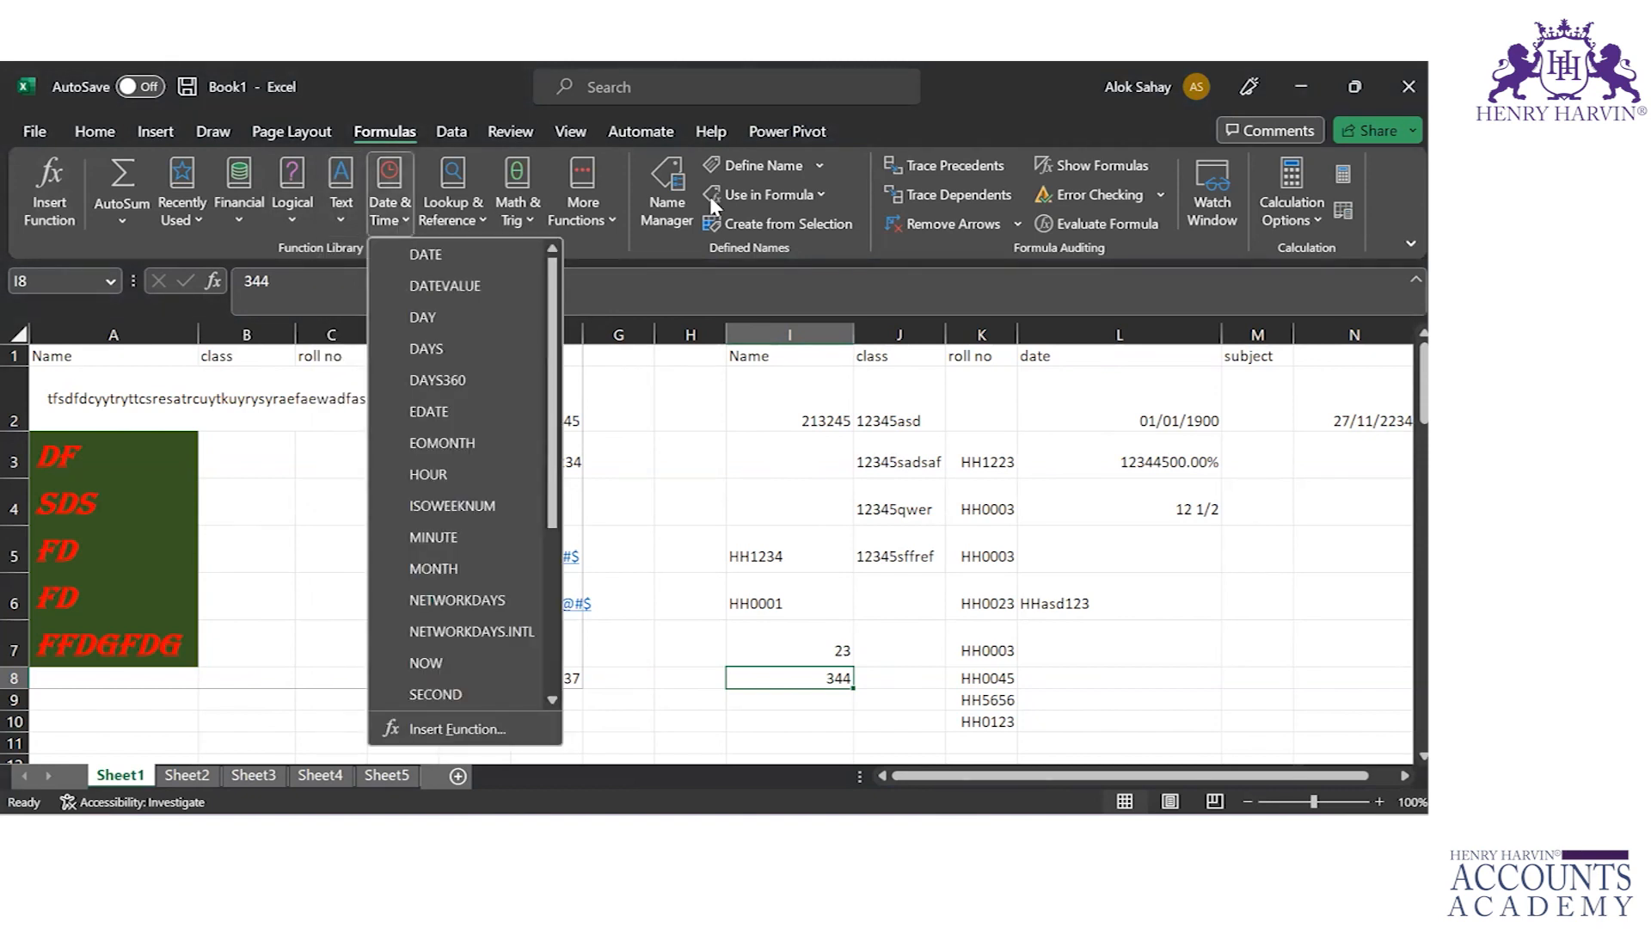
{"action": "left_click", "coordinate": [649, 243]}
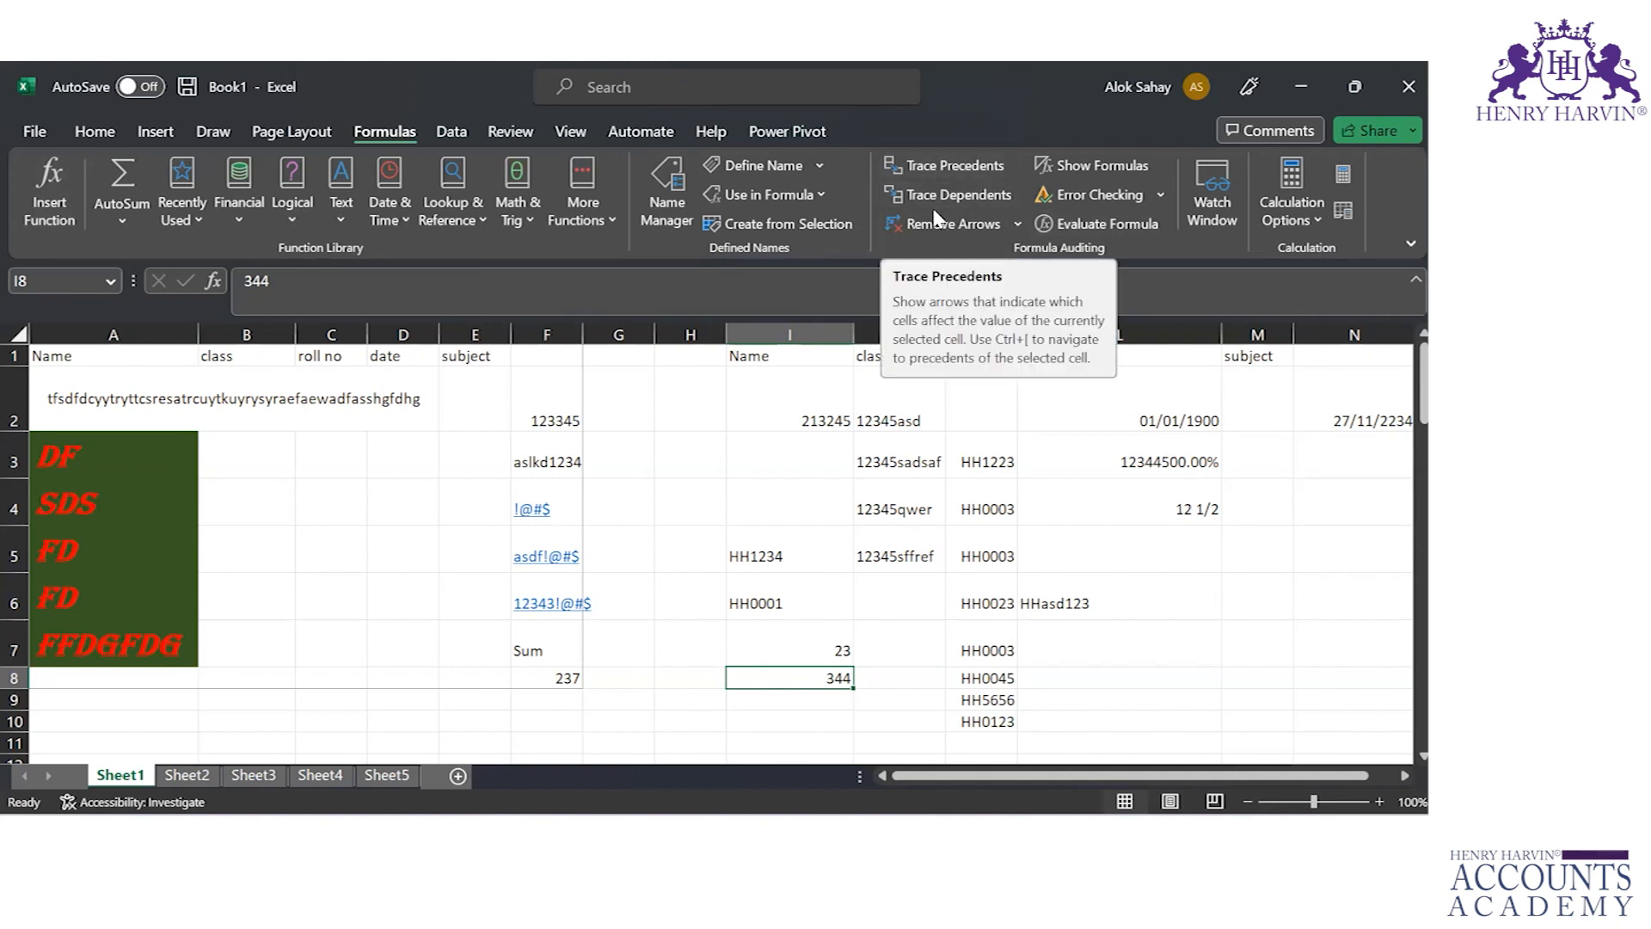
Step: Look over the defined names available for use in formulas and select cell G4
{"action": "left_click", "coordinate": [821, 194]}
{"action": "left_click", "coordinate": [821, 194]}
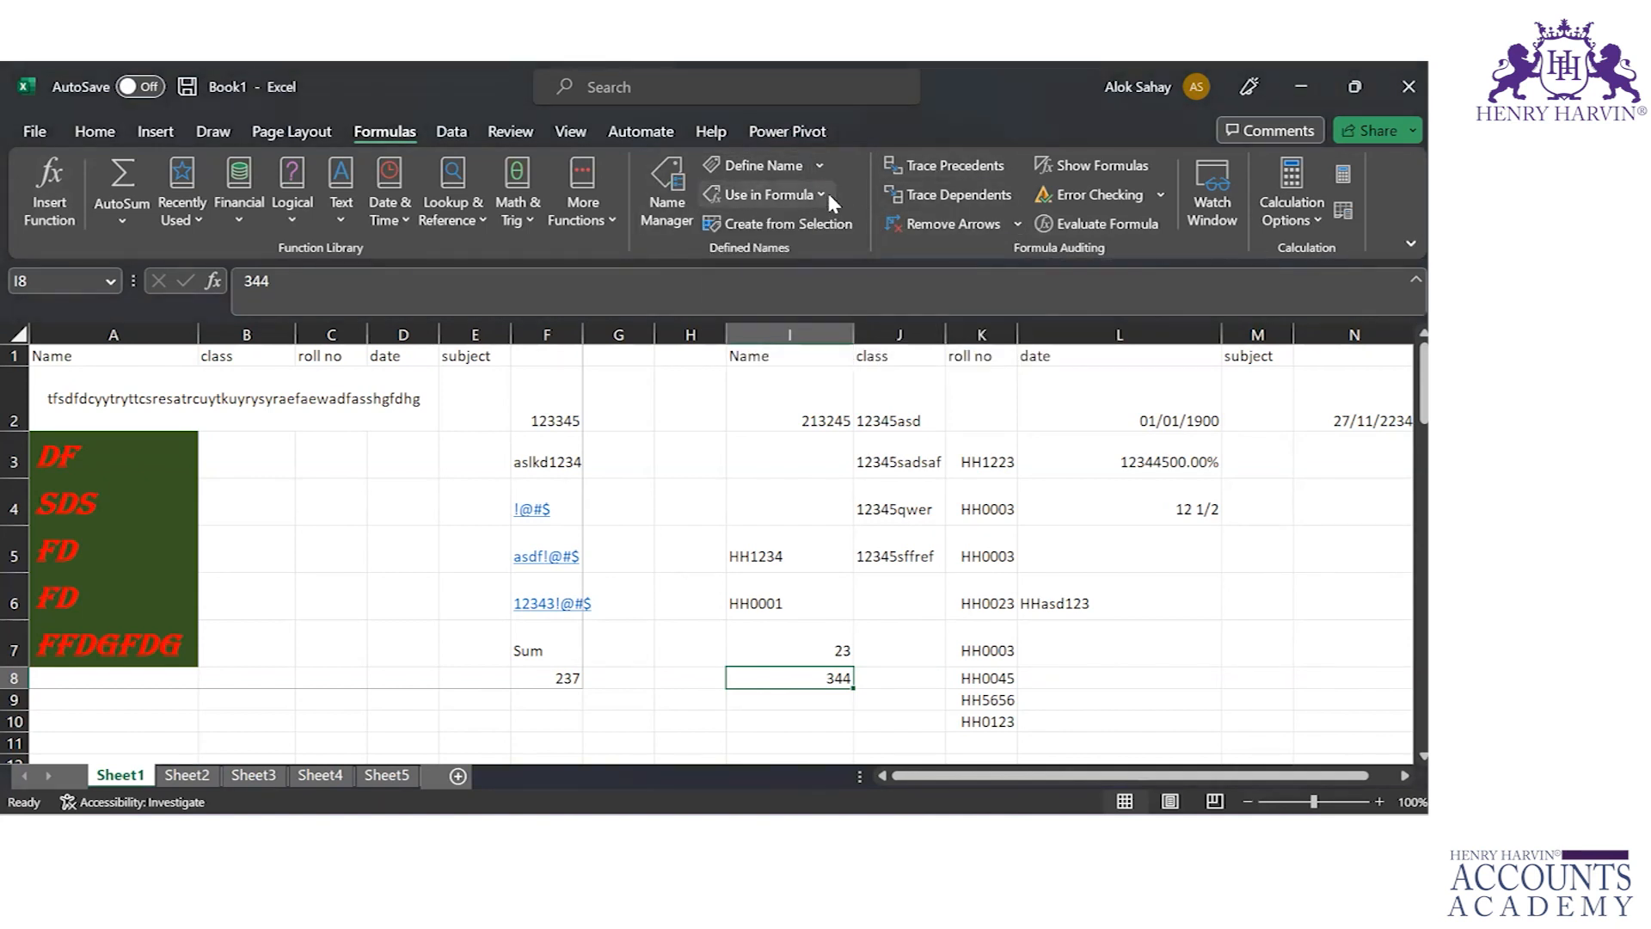
{"action": "left_click", "coordinate": [829, 194]}
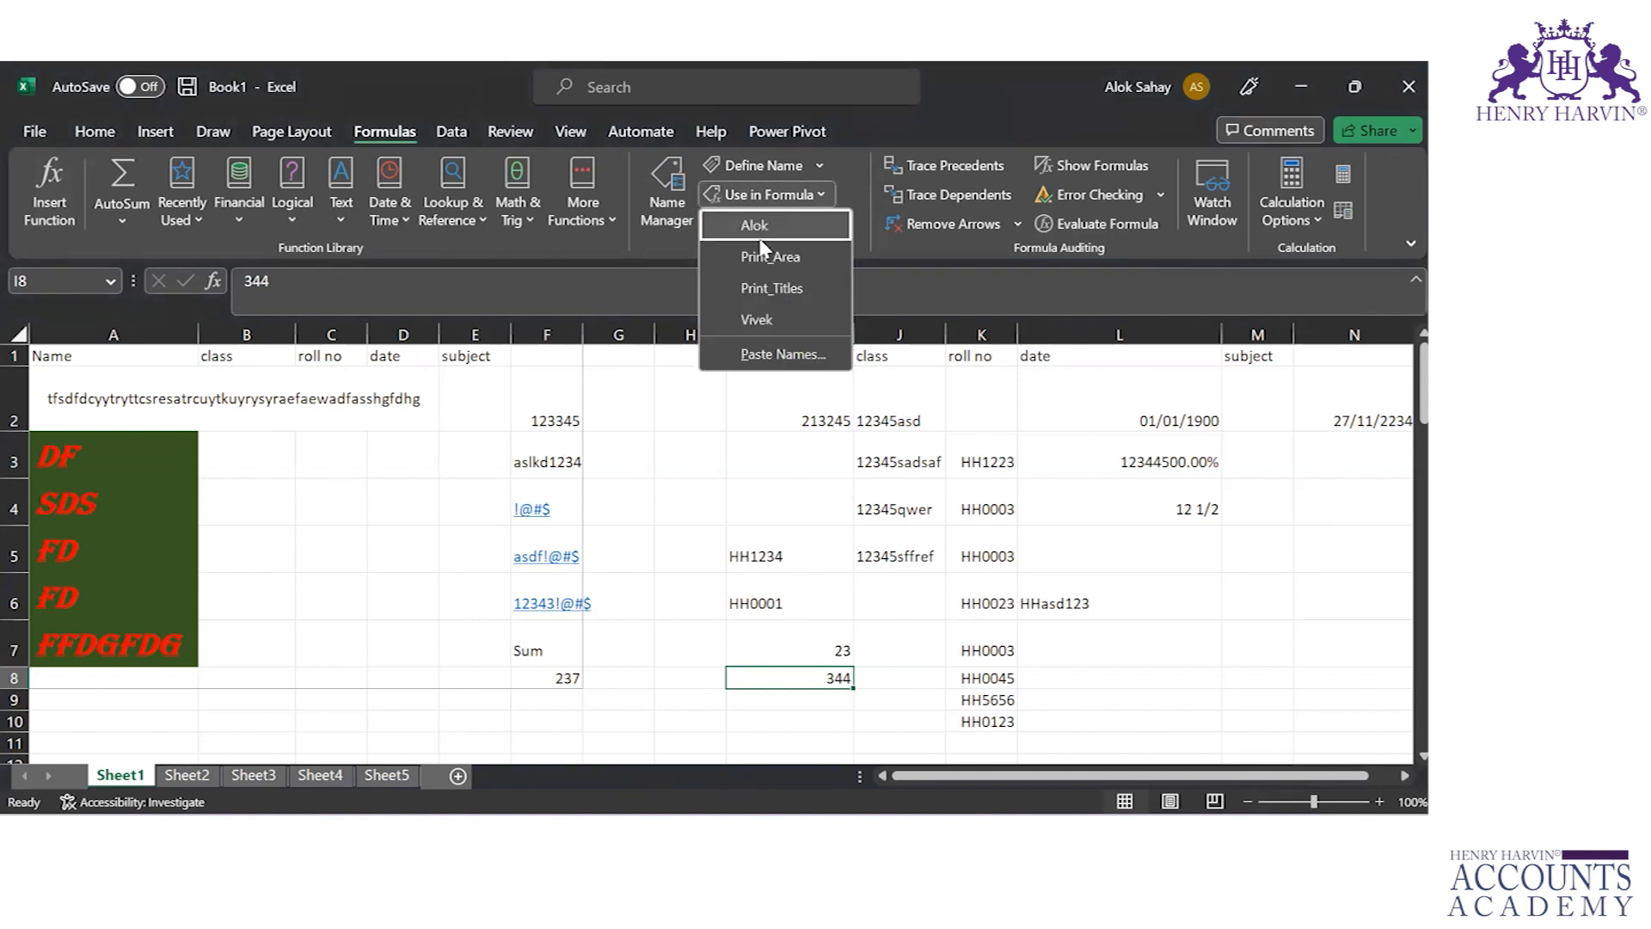
{"action": "left_click", "coordinate": [590, 503]}
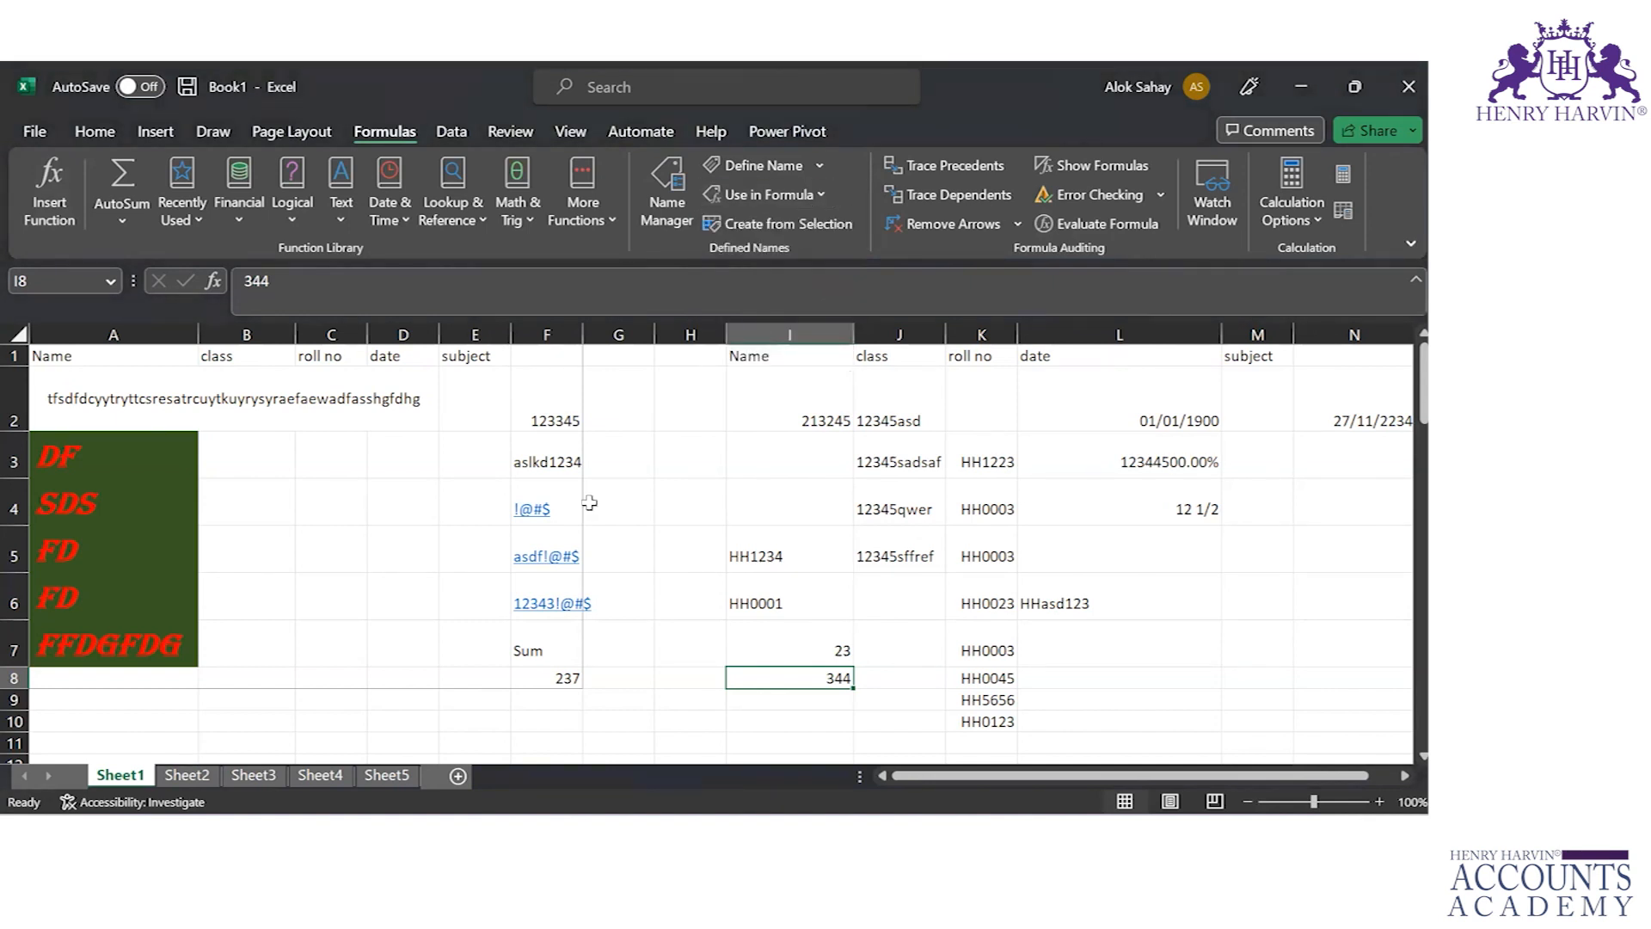
{"action": "left_click", "coordinate": [590, 503]}
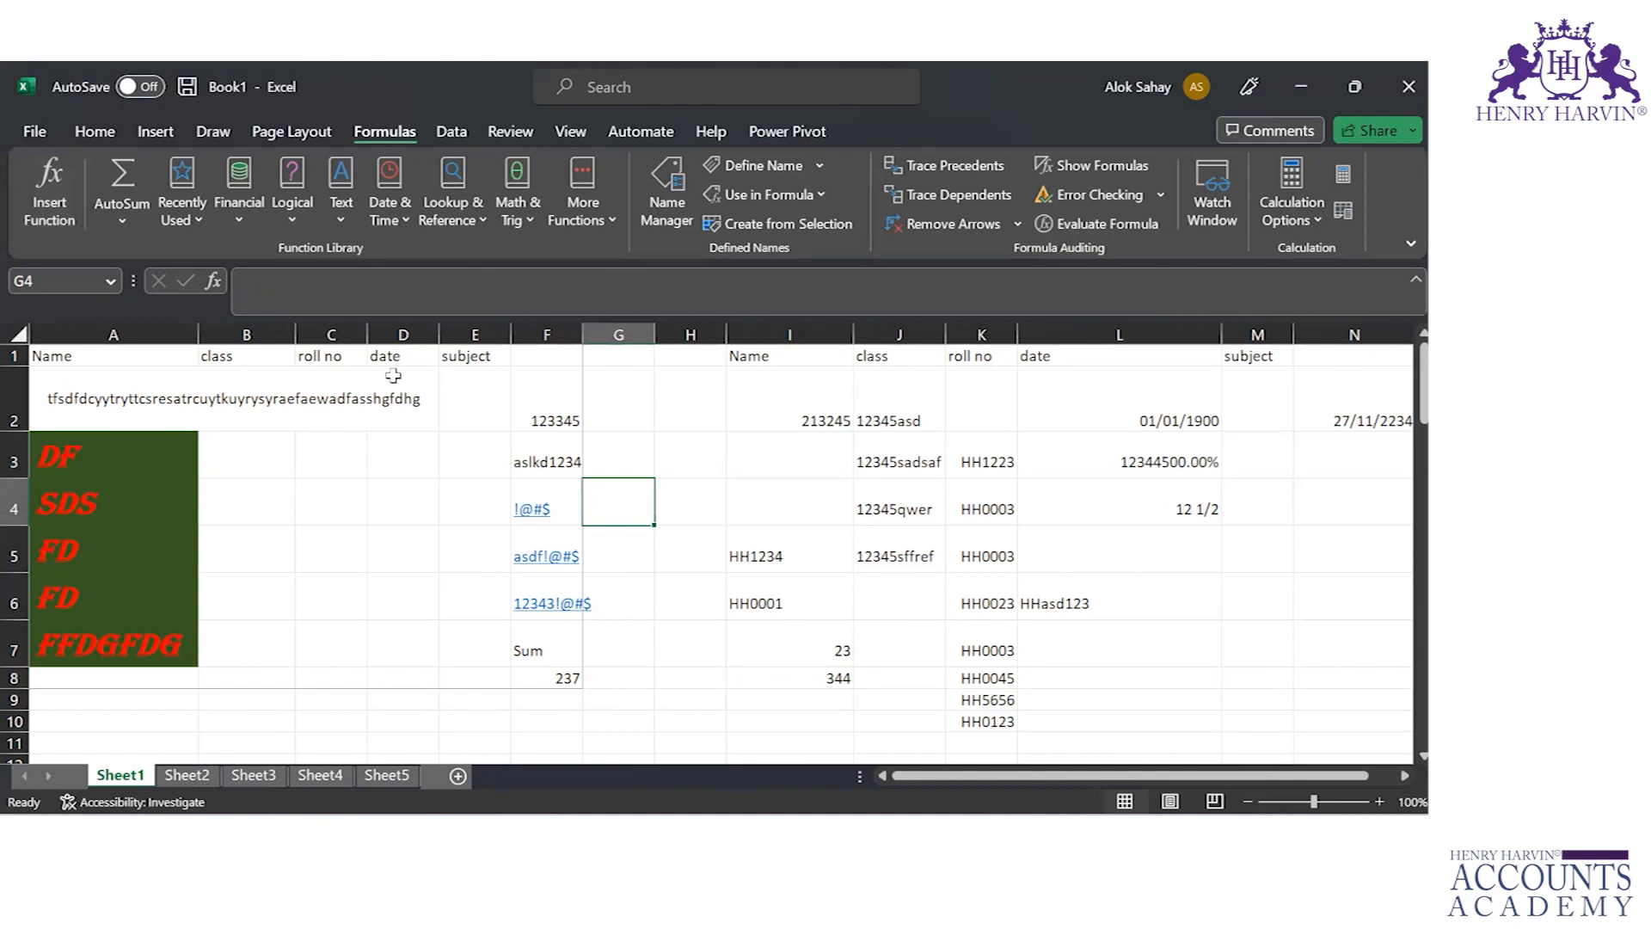
Step: Look over the Data commands, and check the Table of Contents slide before returning to the Excel workbook
{"action": "left_click", "coordinate": [461, 132]}
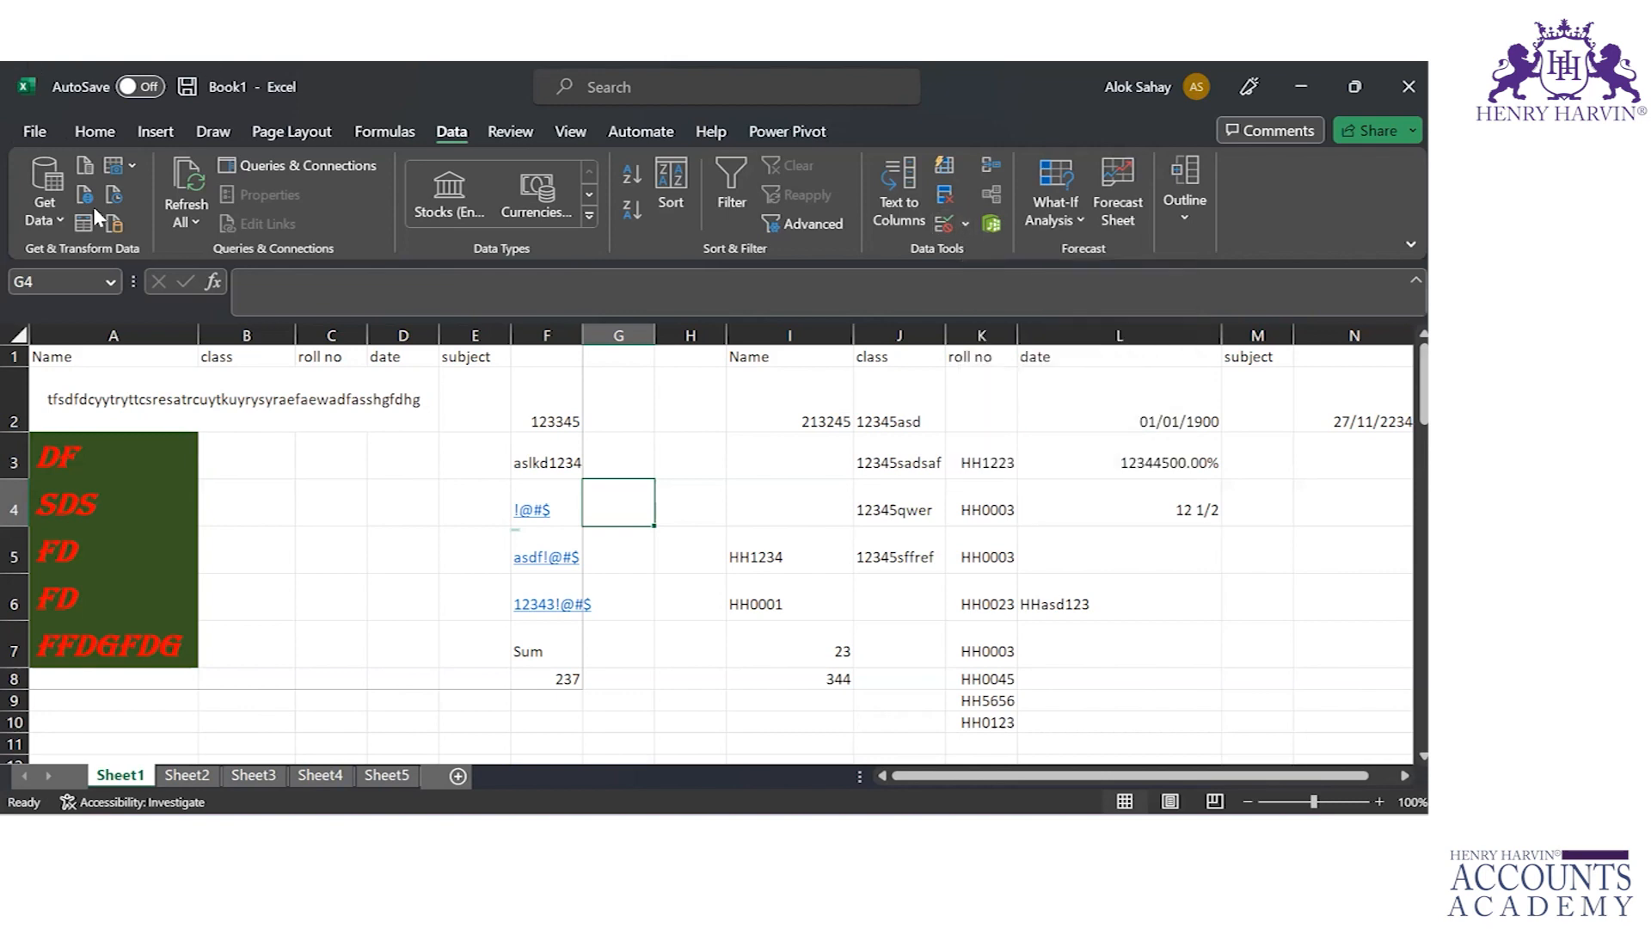
{"action": "left_click", "coordinate": [105, 138]}
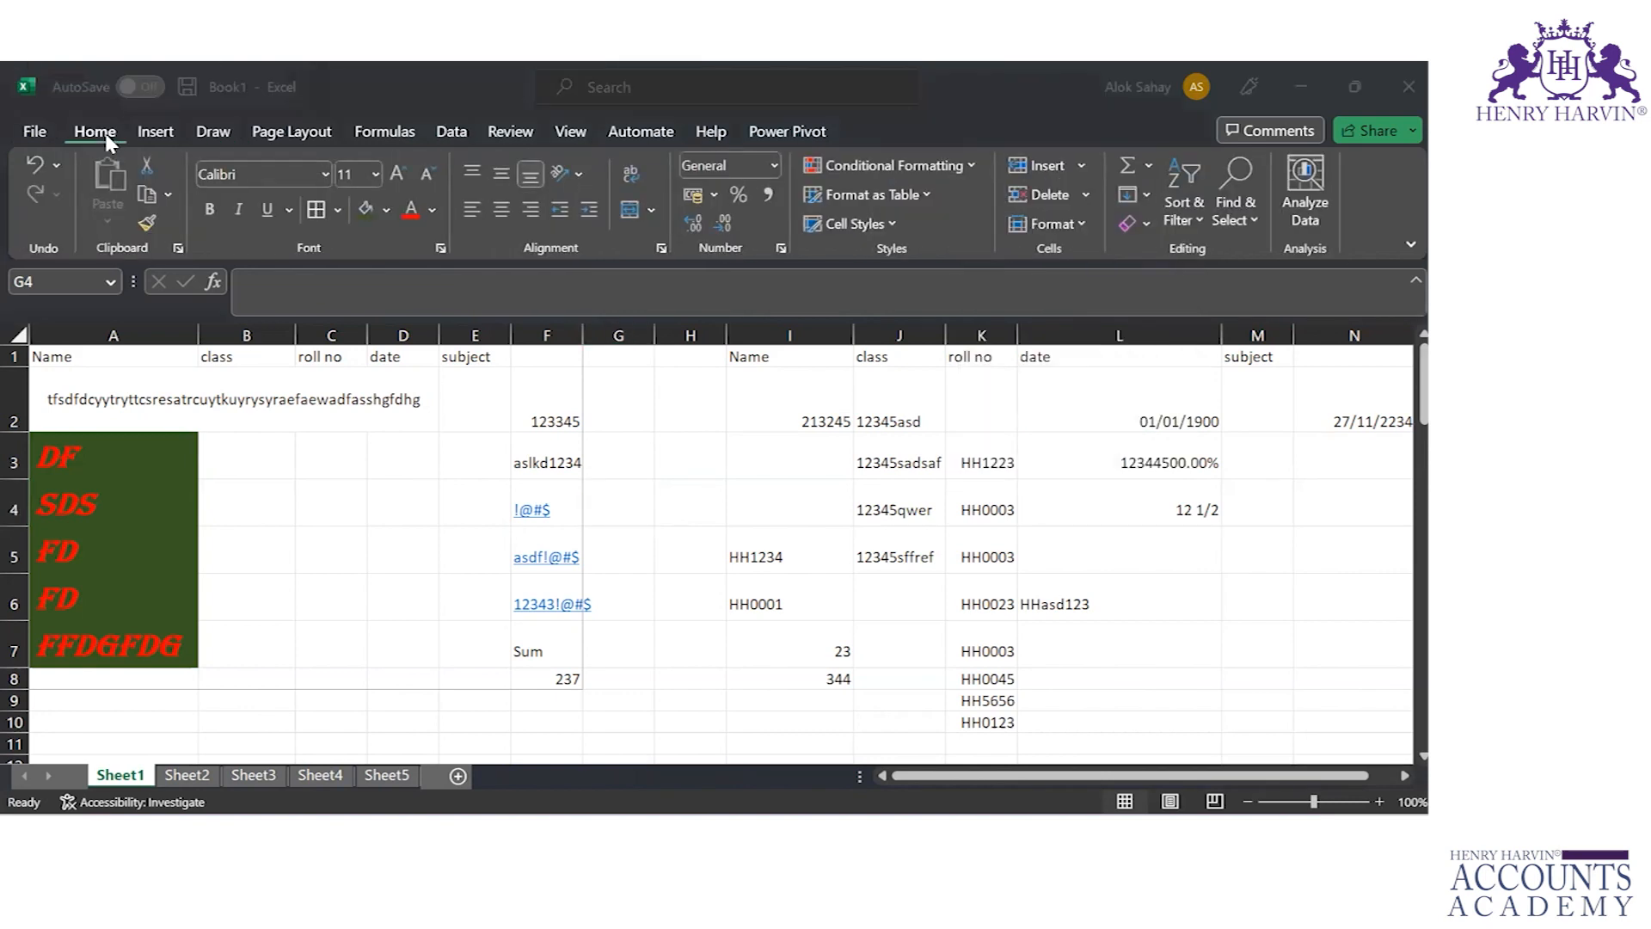
{"action": "key", "text": "alt+Tab"}
{"action": "key", "text": "alt+Tab"}
{"action": "key", "text": "alt+Tab"}
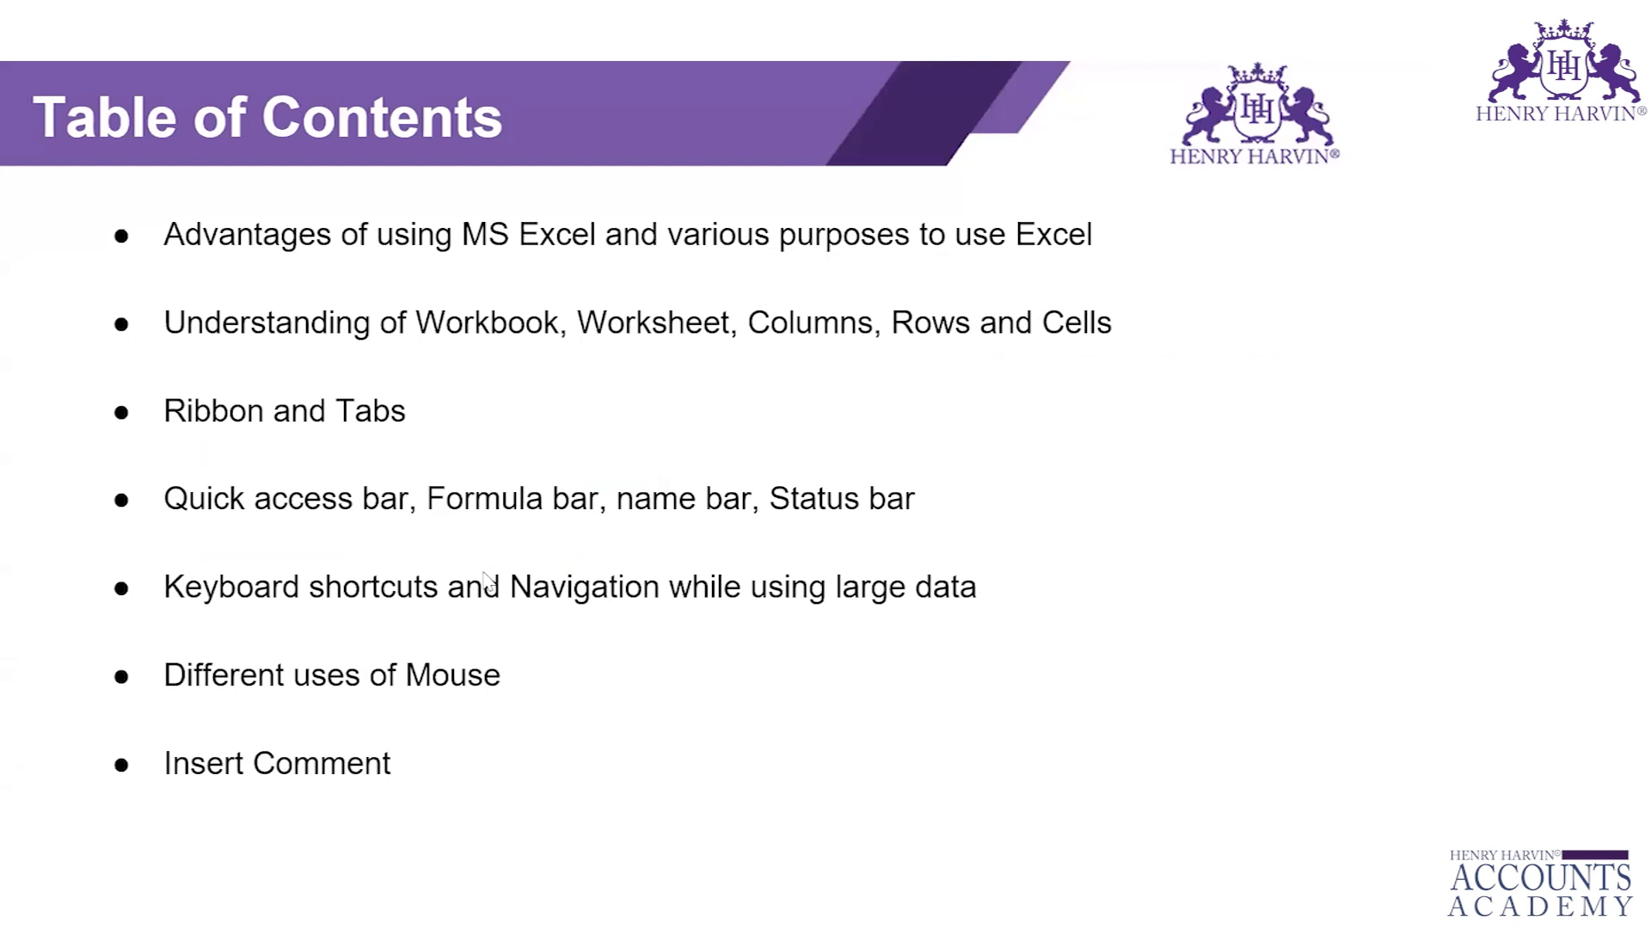
{"action": "key", "text": "alt+Tab"}
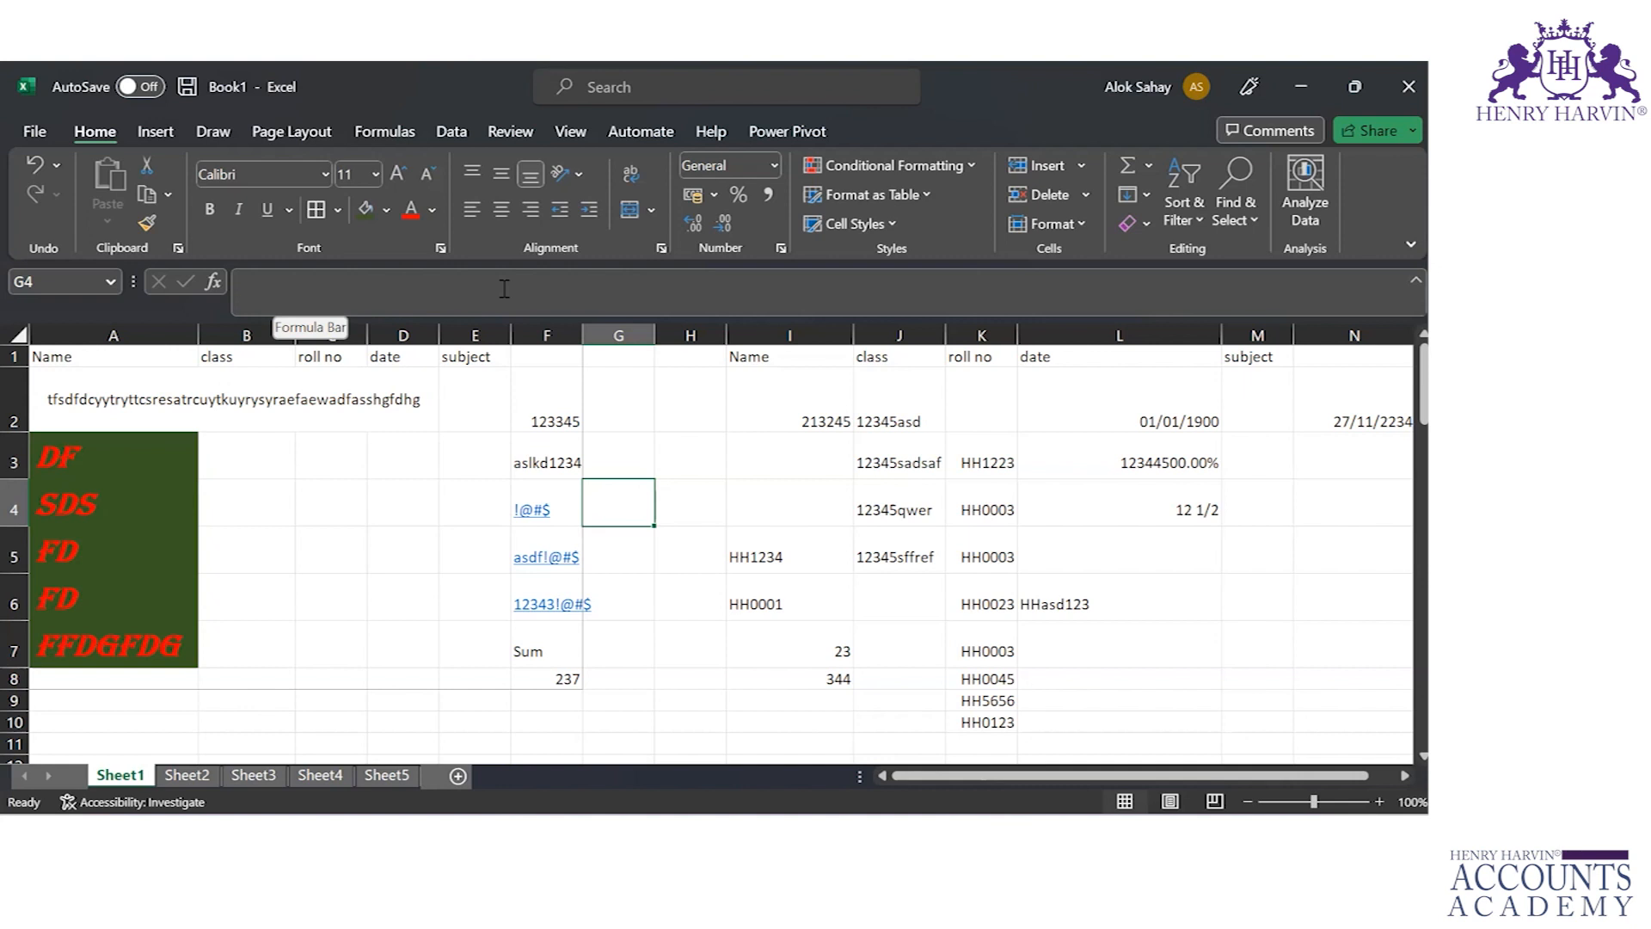
Step: Enter the formula =15+14 in cell G4 and reselect the cell to show its formula
{"action": "type", "text": "=15+14"}
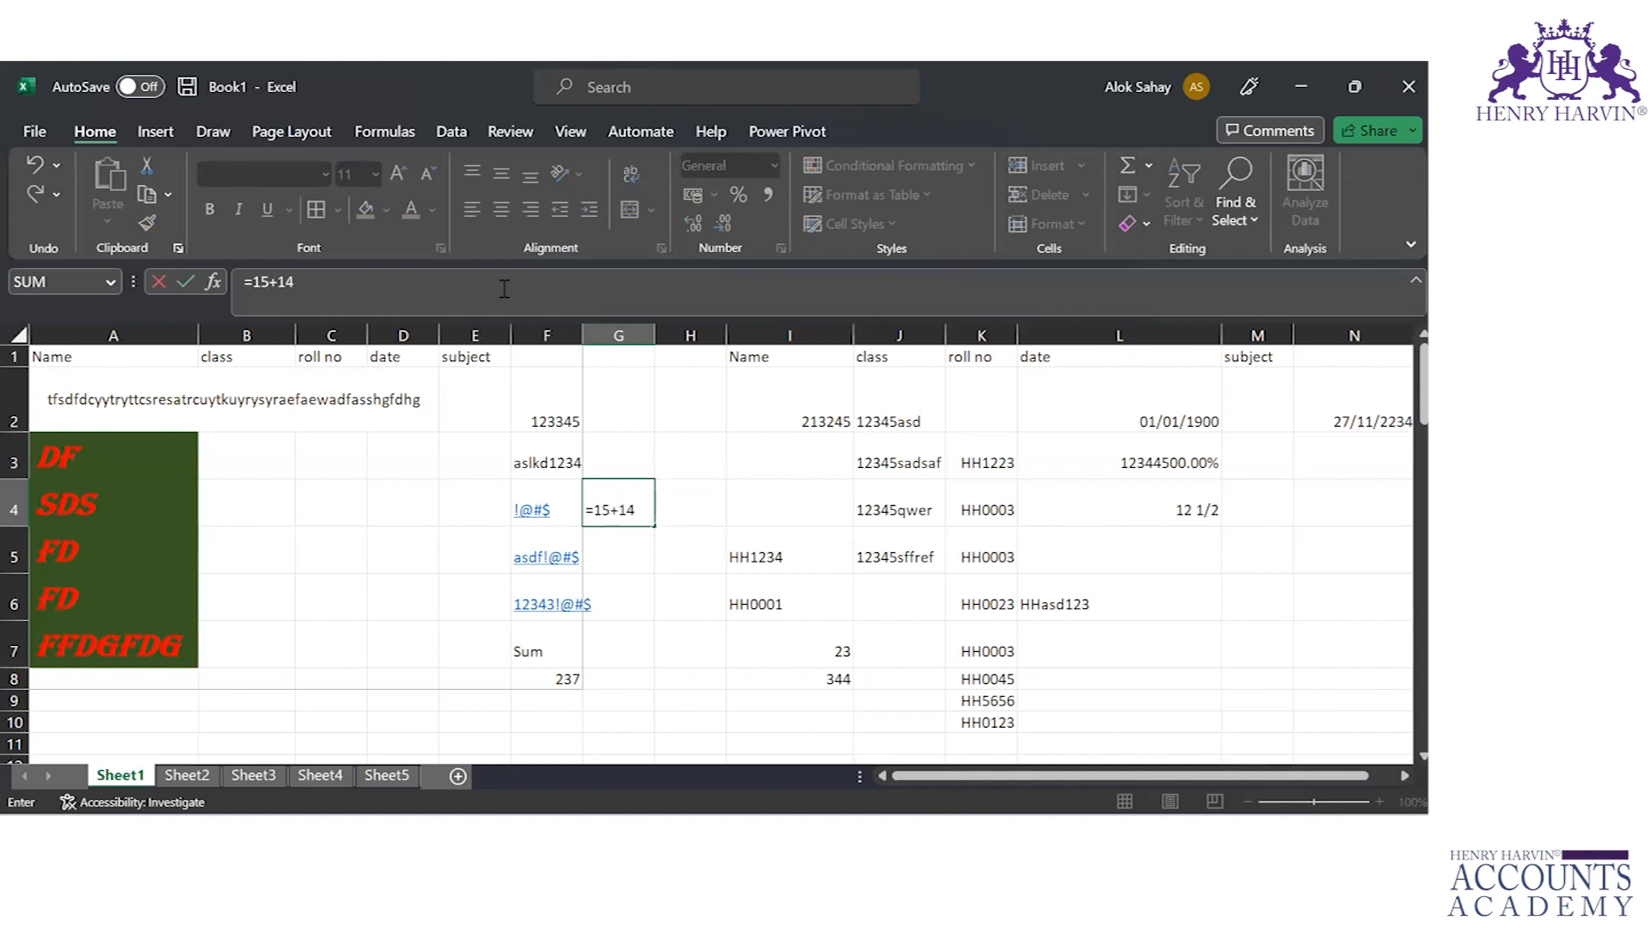
{"action": "key", "text": "Return"}
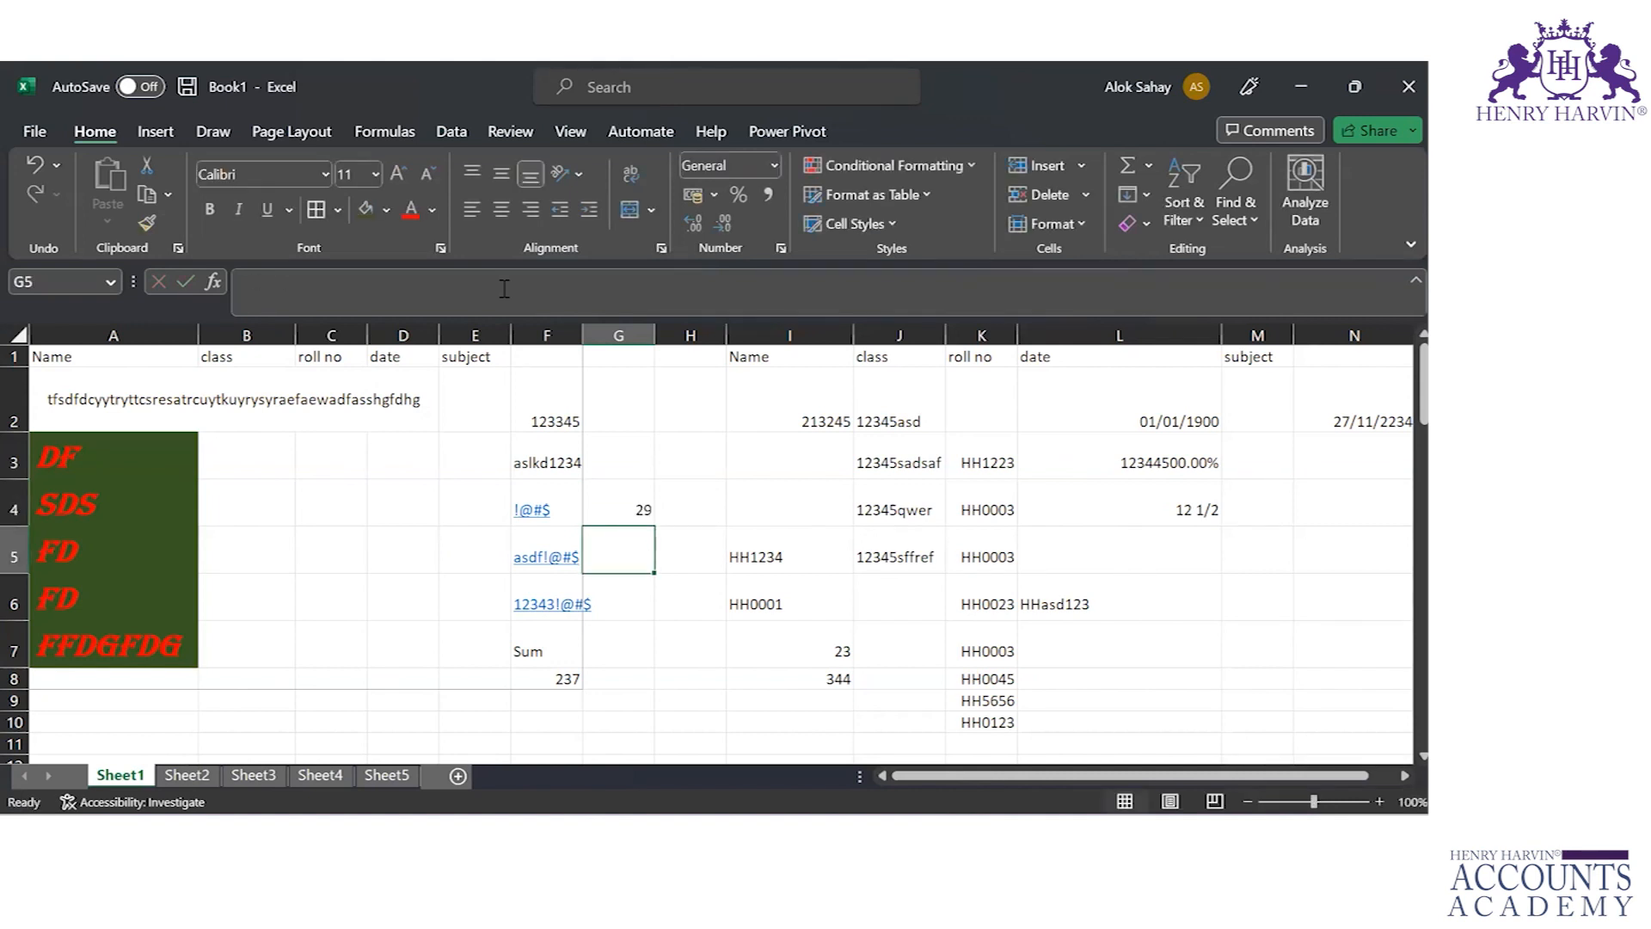
{"action": "key", "text": "Up"}
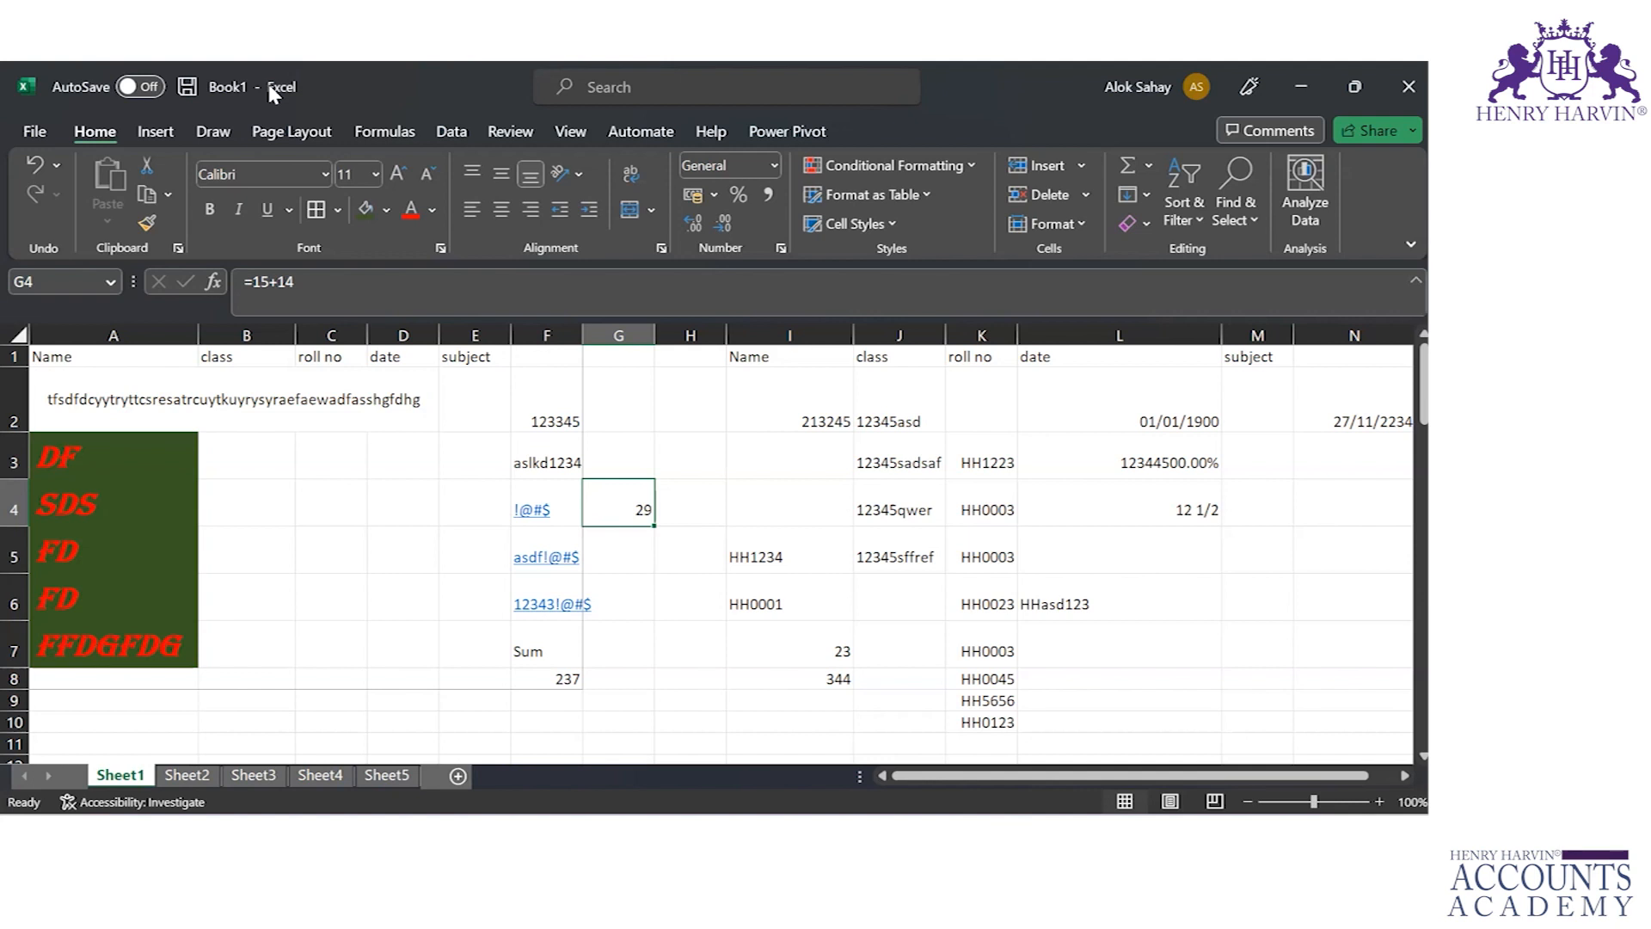
Step: Look over the file name and location options for saving the workbook, and close them without saving
{"action": "key", "text": "ctrl+s"}
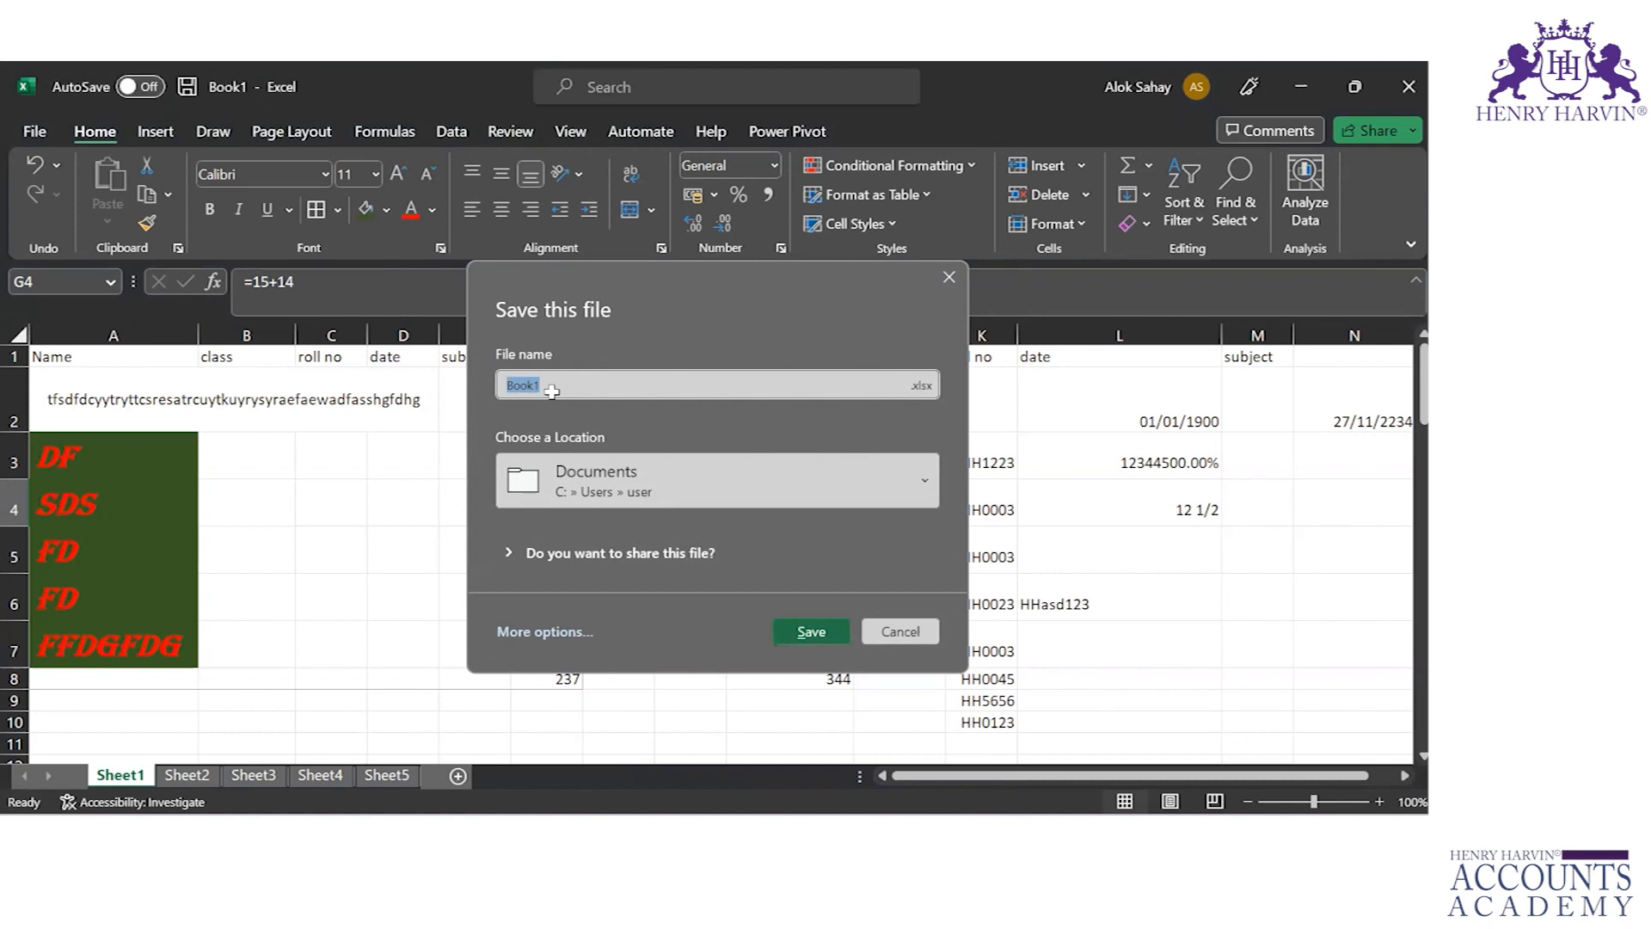
{"action": "key", "text": "Escape"}
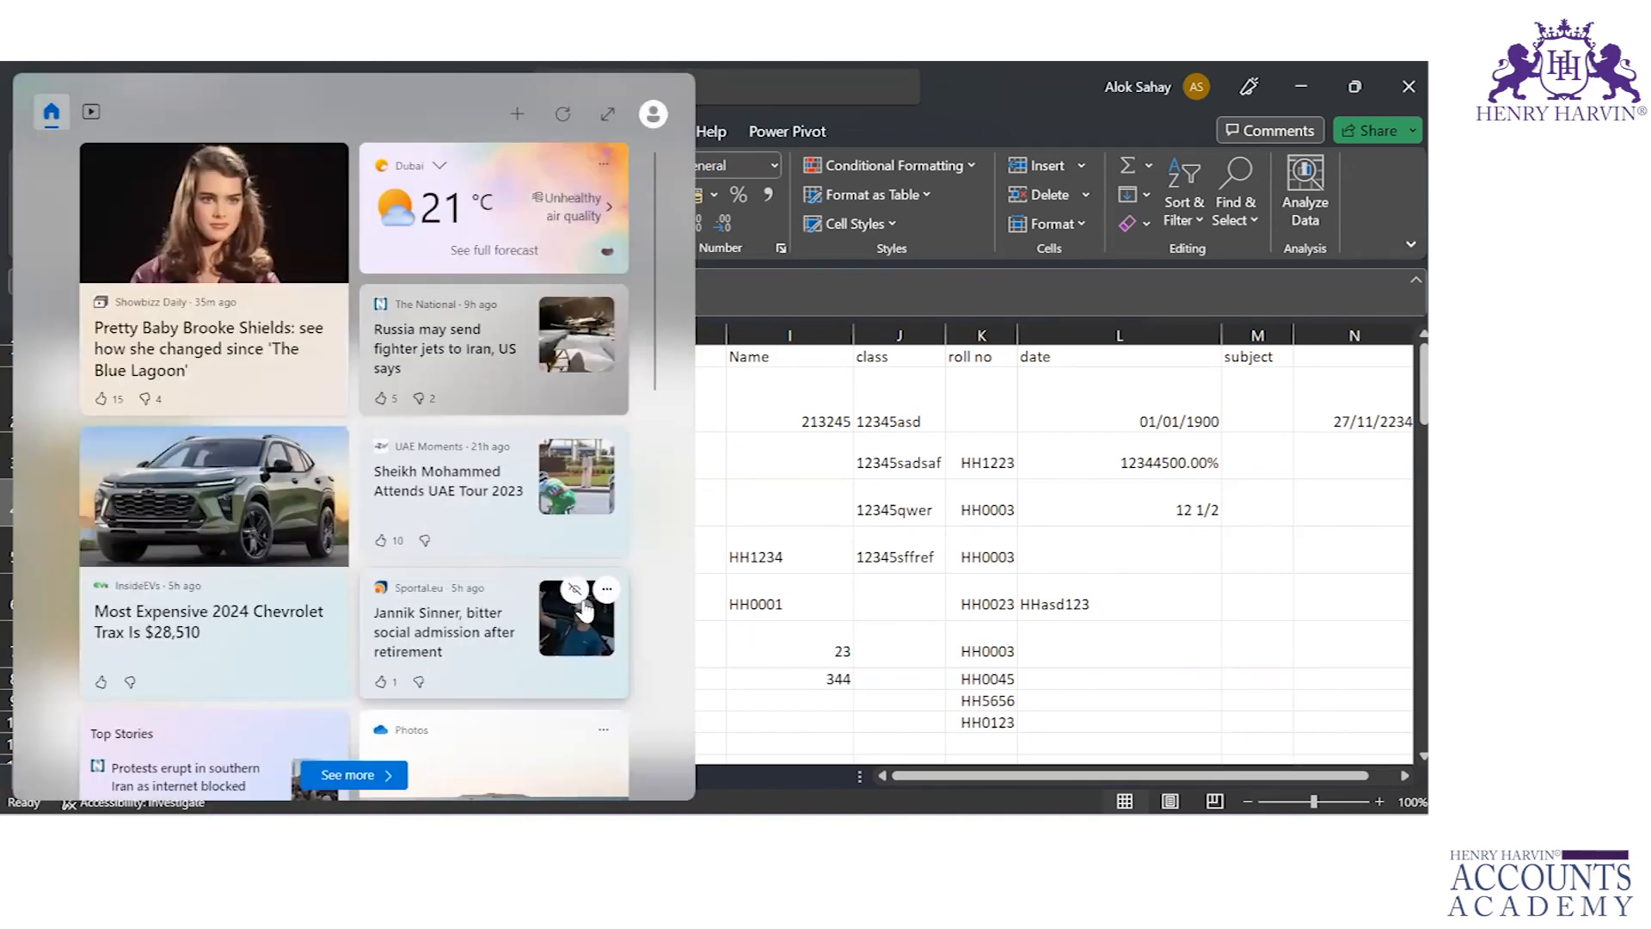
{"action": "key", "text": "Escape"}
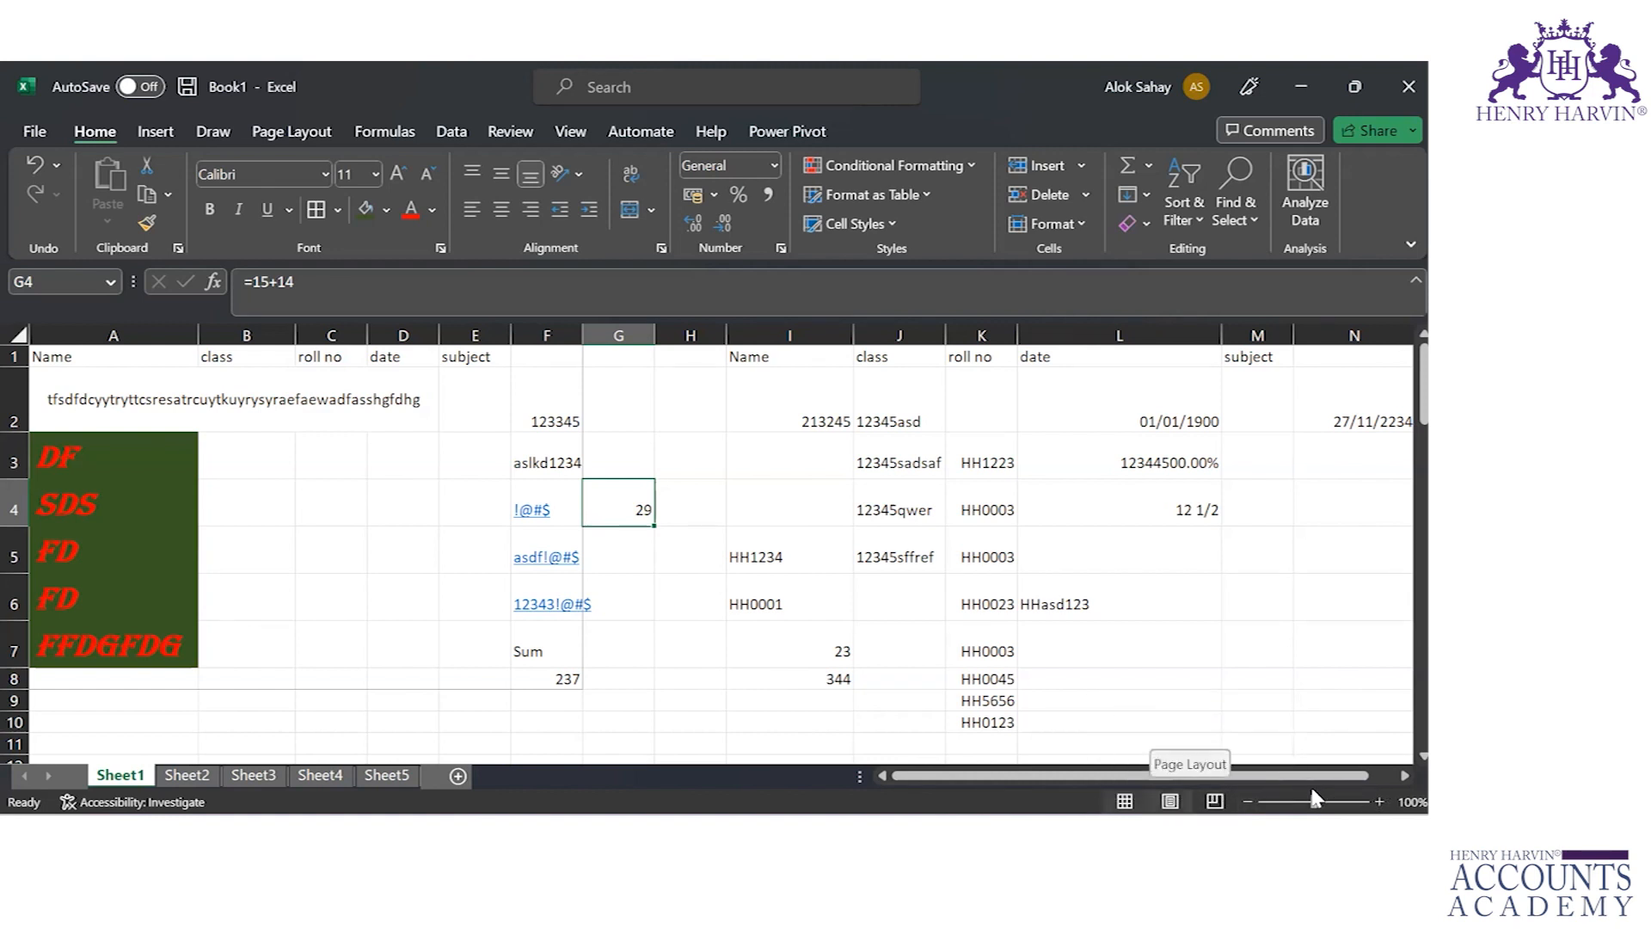
Step: Display the worksheet in Page Layout view and look over its pages
{"action": "left_click", "coordinate": [1169, 802]}
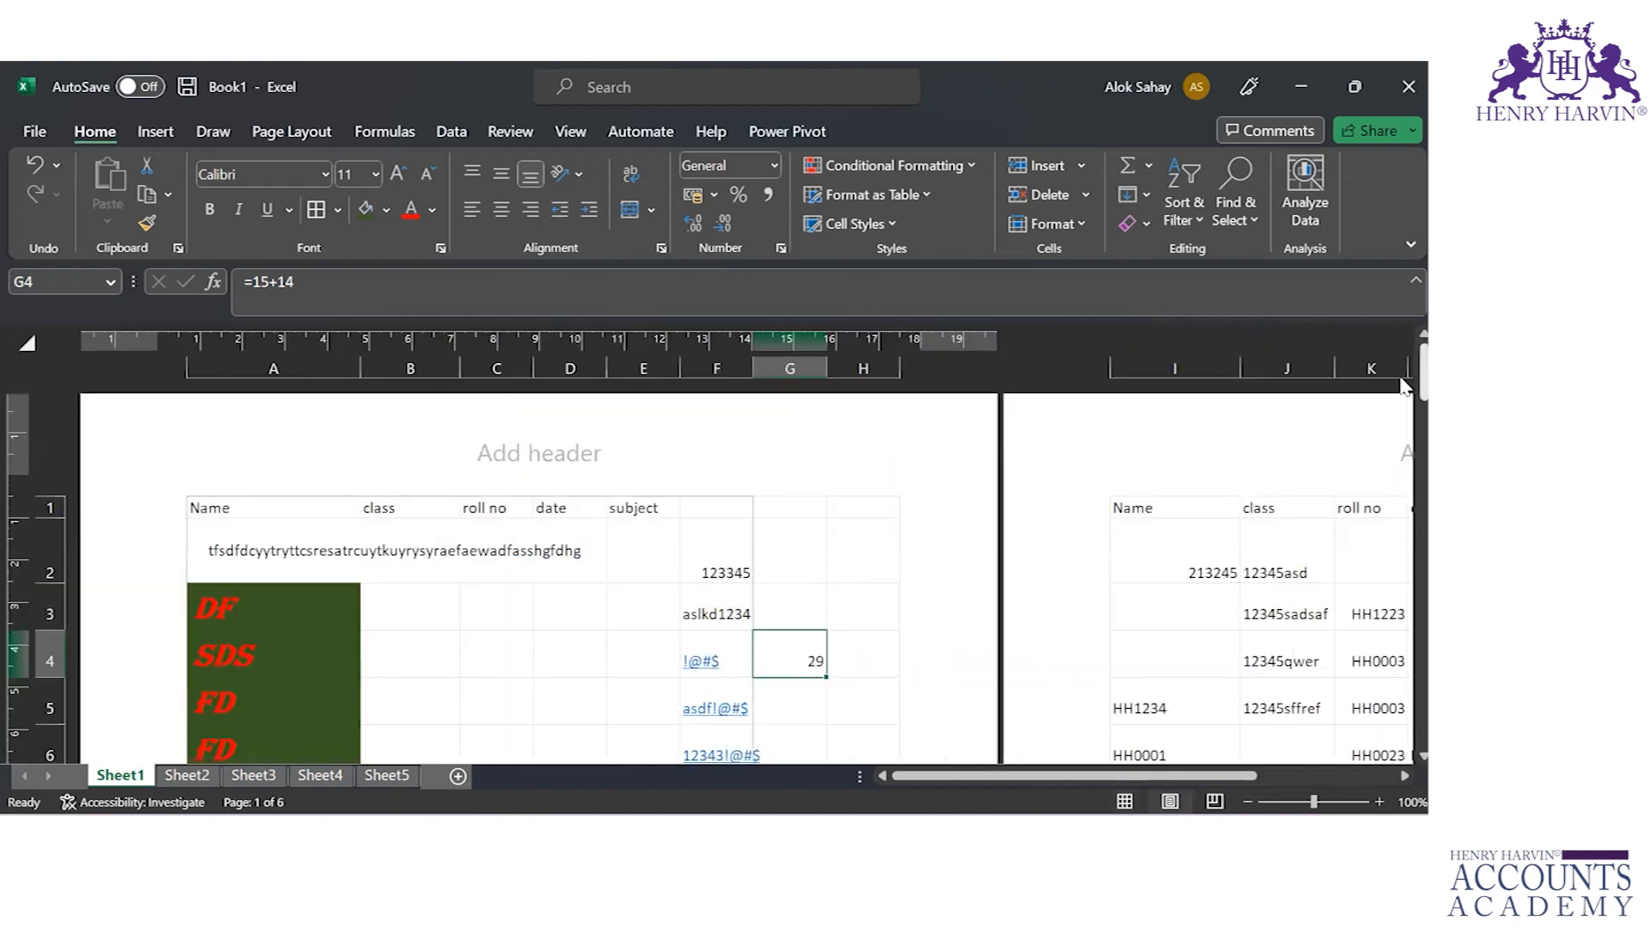
{"action": "left_click_drag", "start_coordinate": [1402, 385], "coordinate": [1404, 602]}
{"action": "left_click_drag", "start_coordinate": [1381, 642], "coordinate": [1403, 378]}
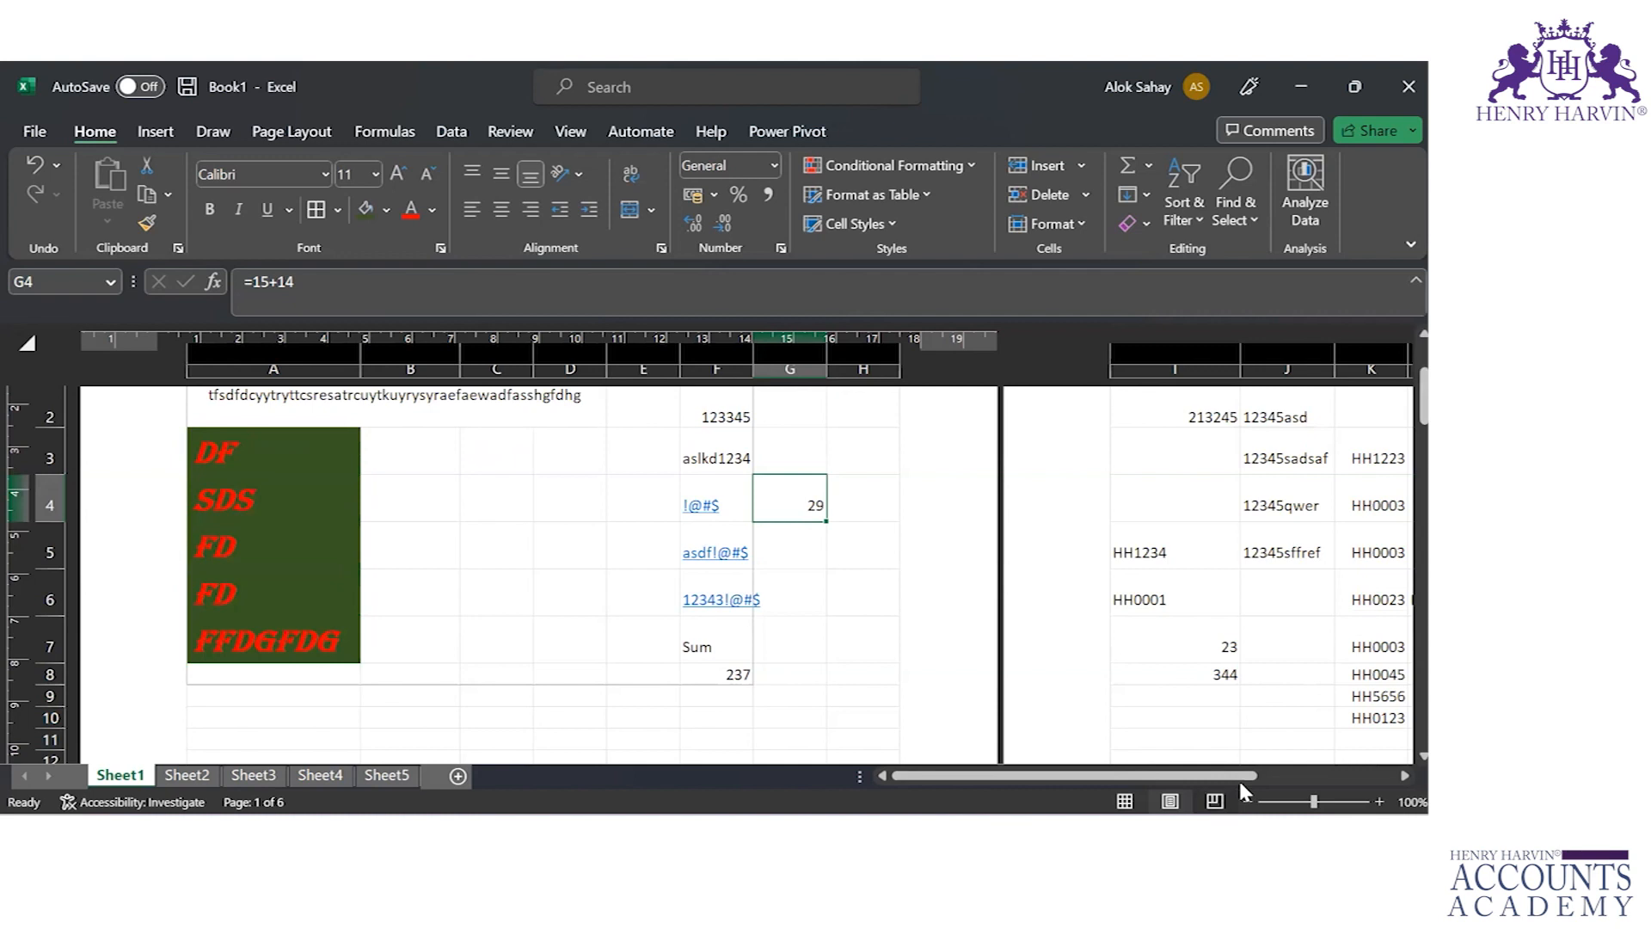
Step: Clear the sheet's print area in Page Break Preview, look over the pages and return to Normal view
{"action": "left_click", "coordinate": [1215, 800]}
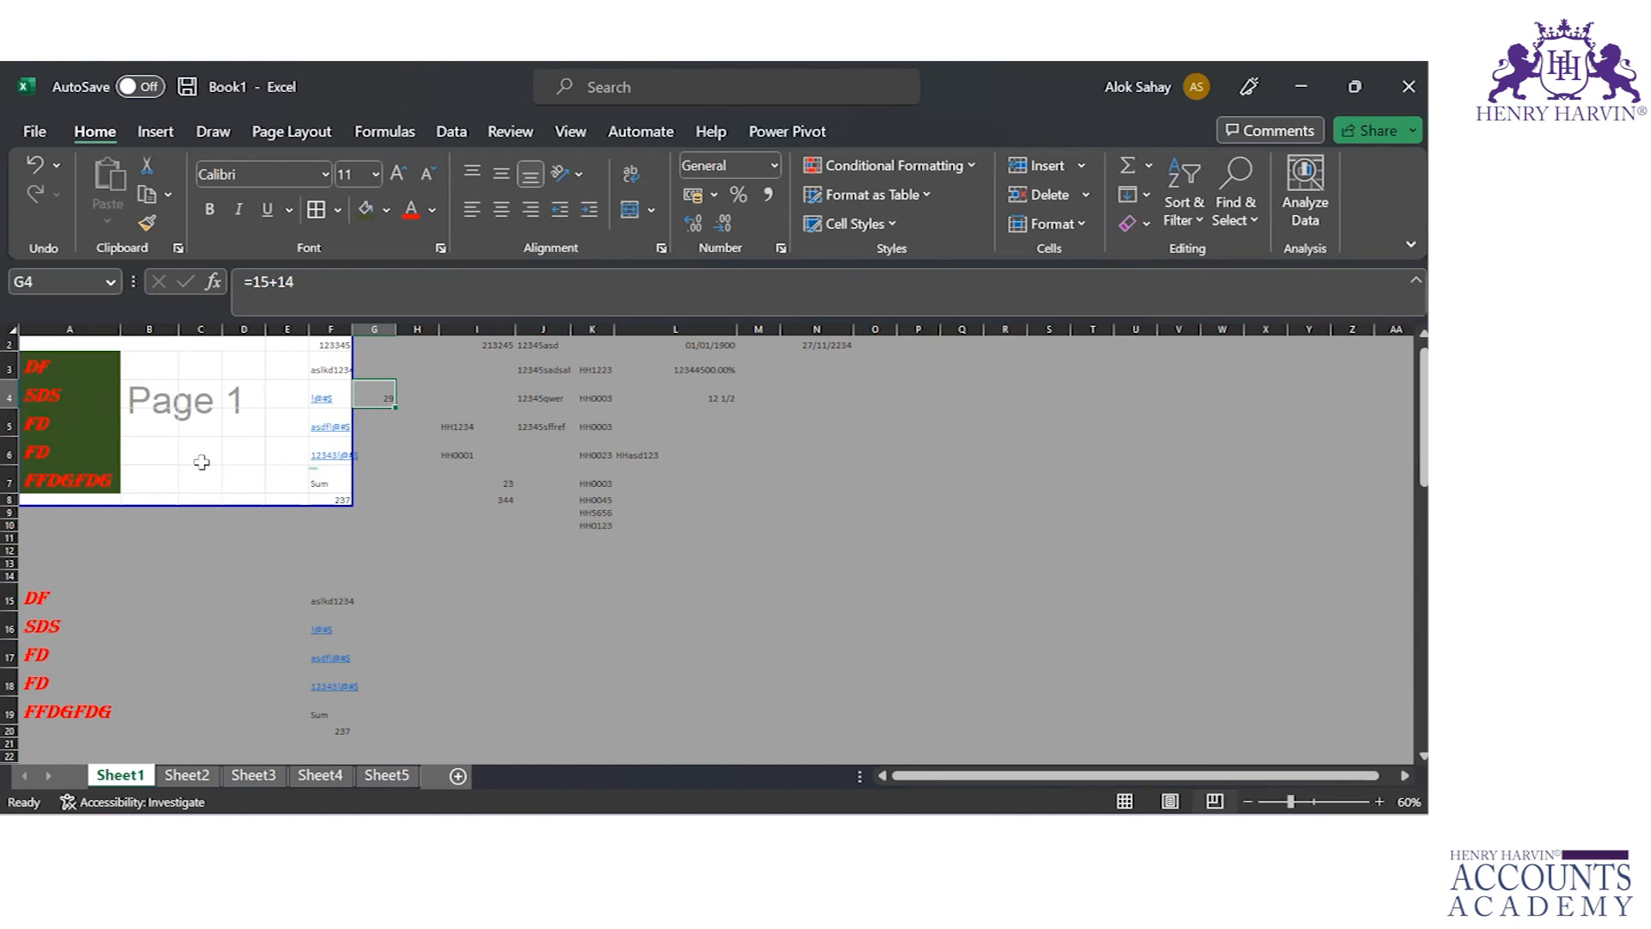
{"action": "left_click", "coordinate": [46, 343]}
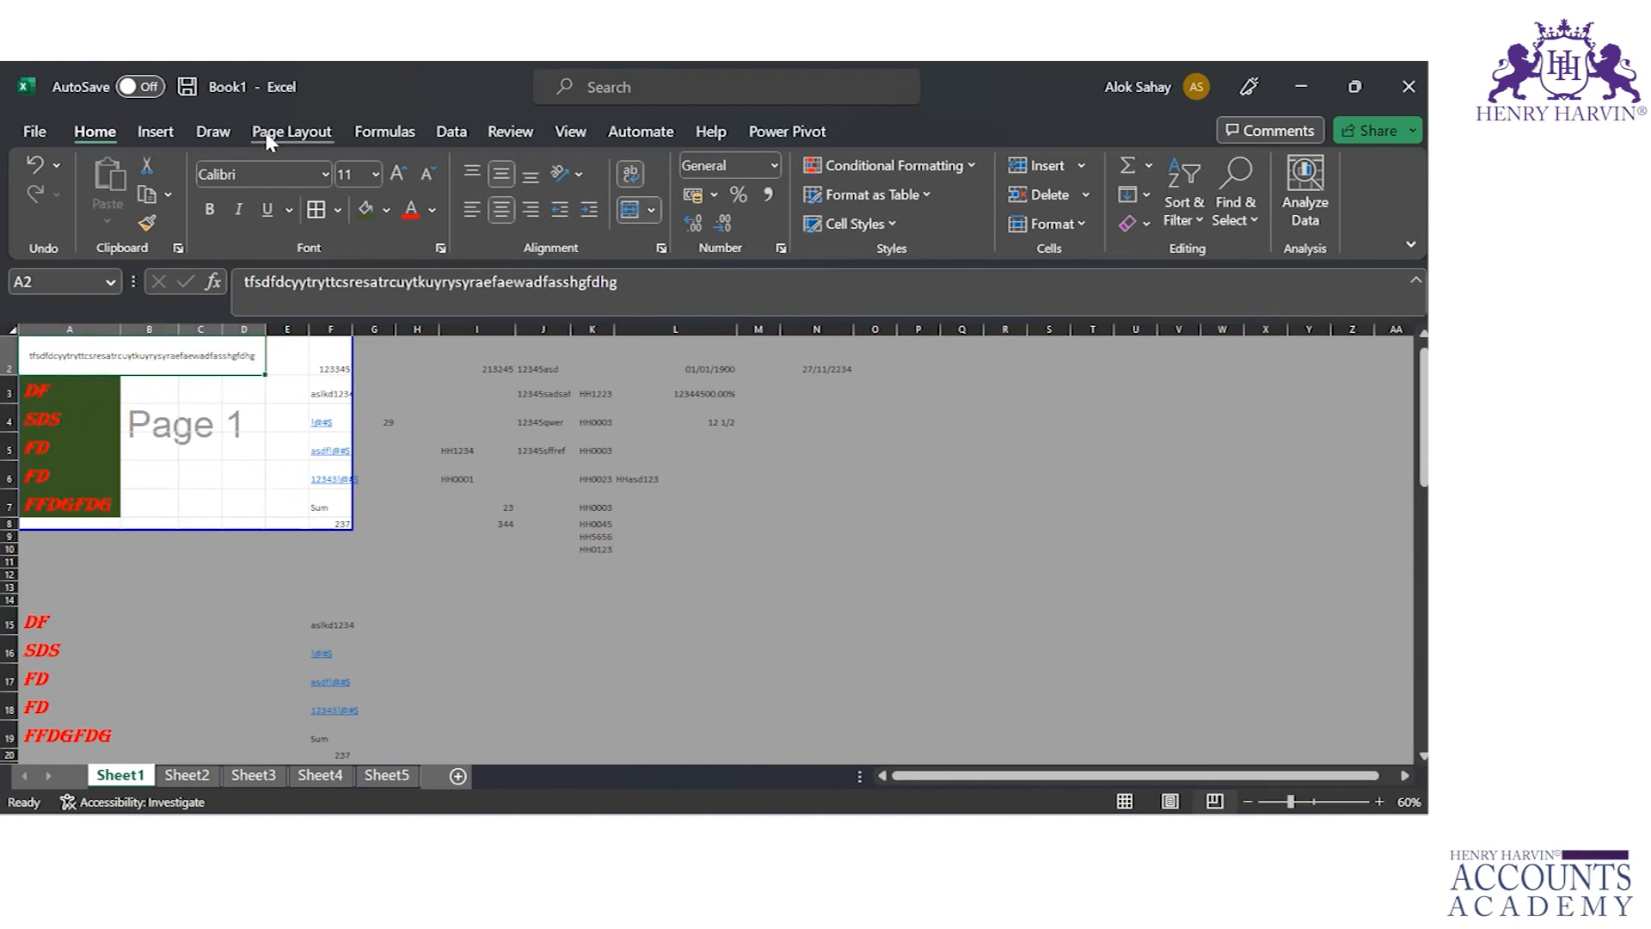
{"action": "left_click", "coordinate": [297, 134]}
{"action": "left_click", "coordinate": [380, 210]}
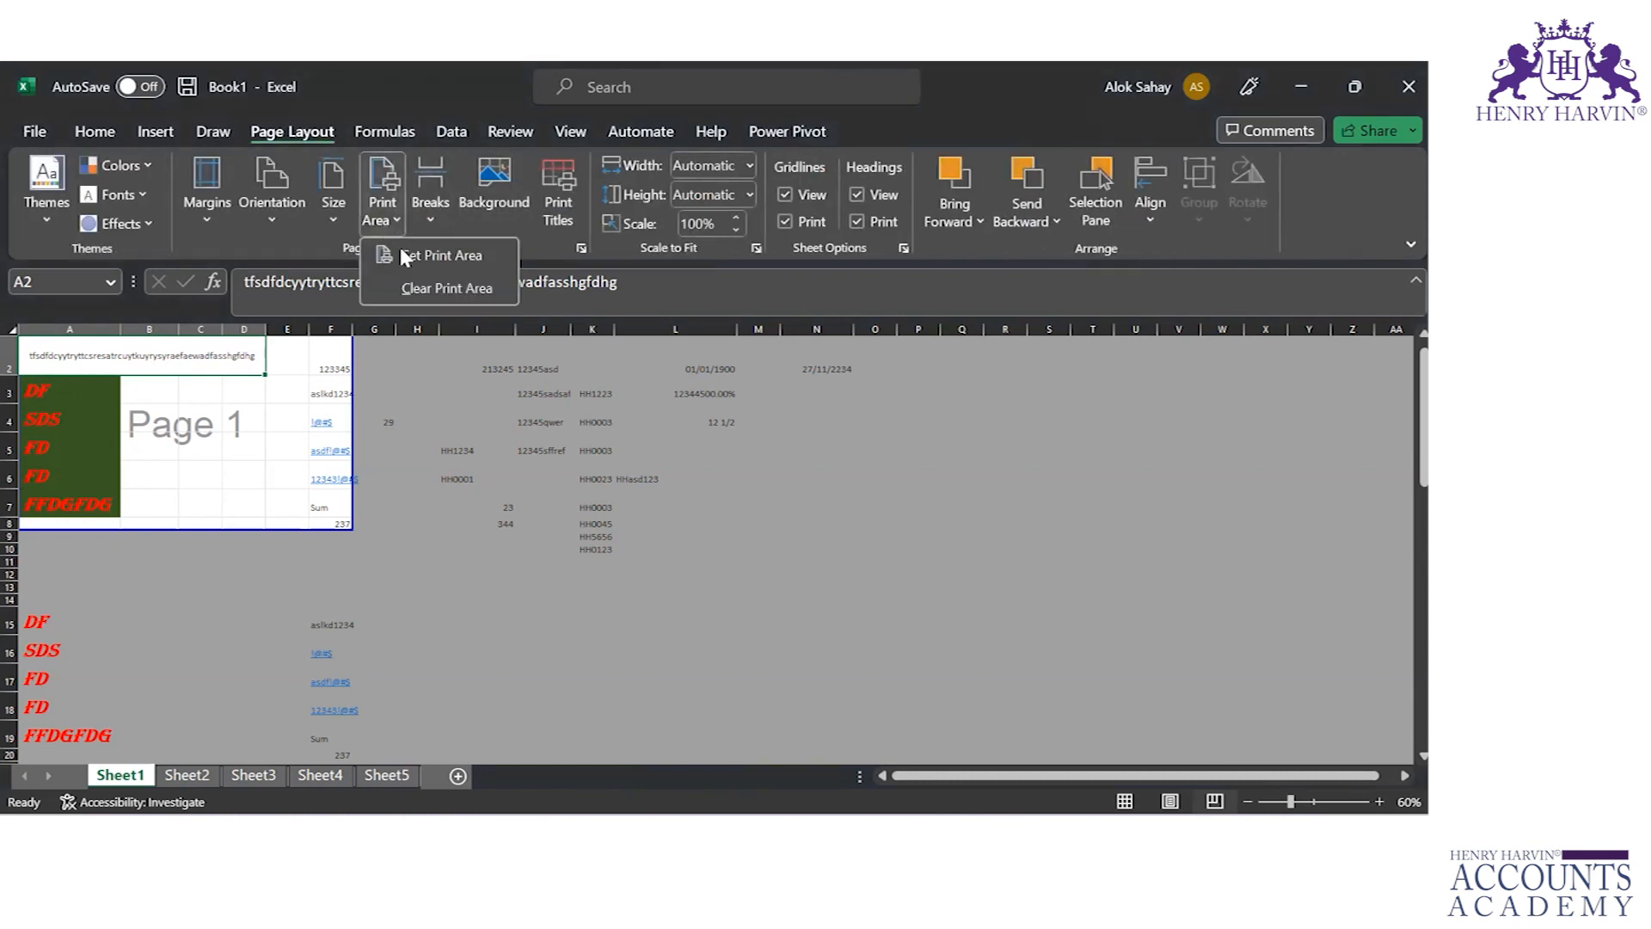
{"action": "left_click", "coordinate": [422, 289]}
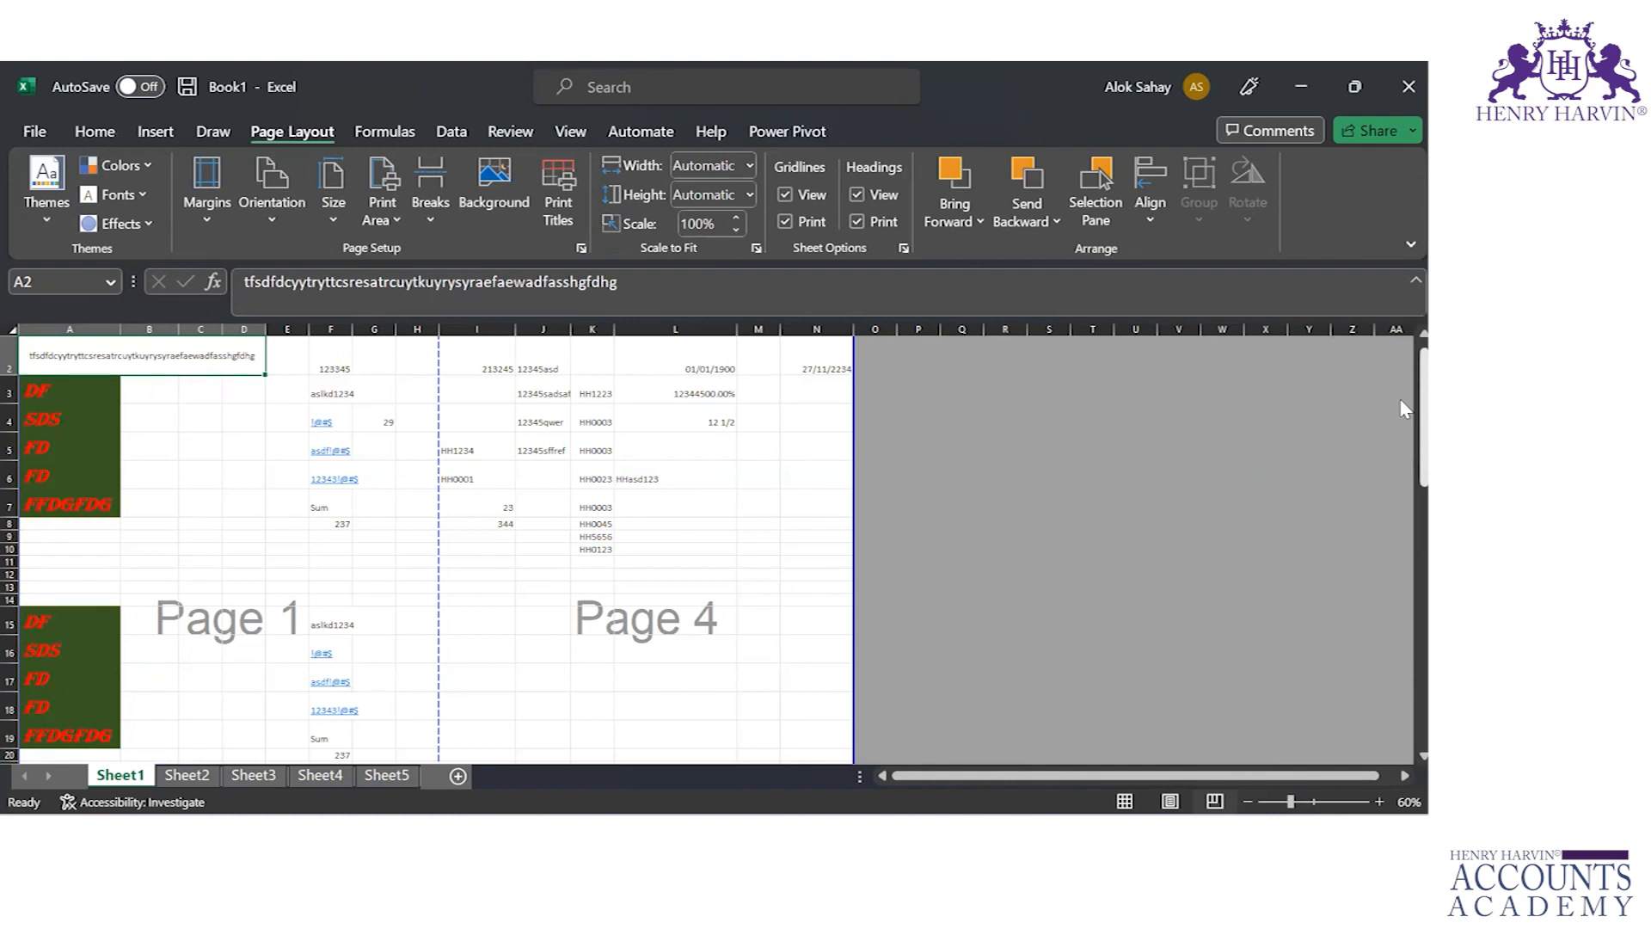
{"action": "left_click_drag", "start_coordinate": [1421, 401], "coordinate": [1399, 314]}
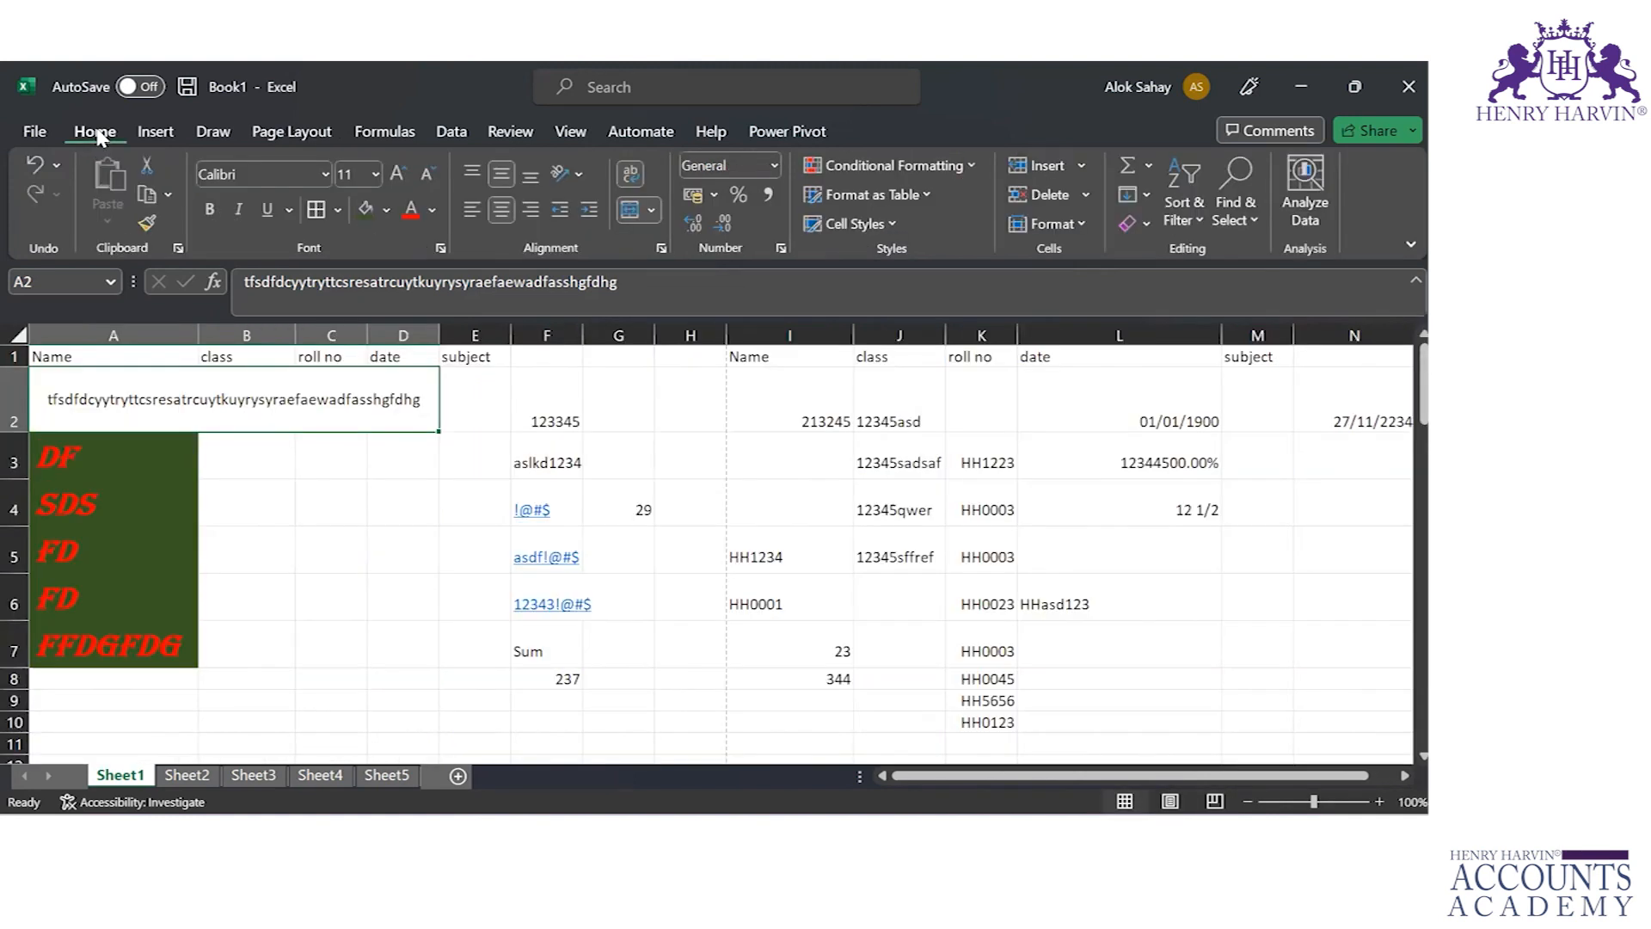
Step: Check the Table of Contents slide for the next topic and switch back to the Excel workbook
{"action": "key", "text": "alt+Tab"}
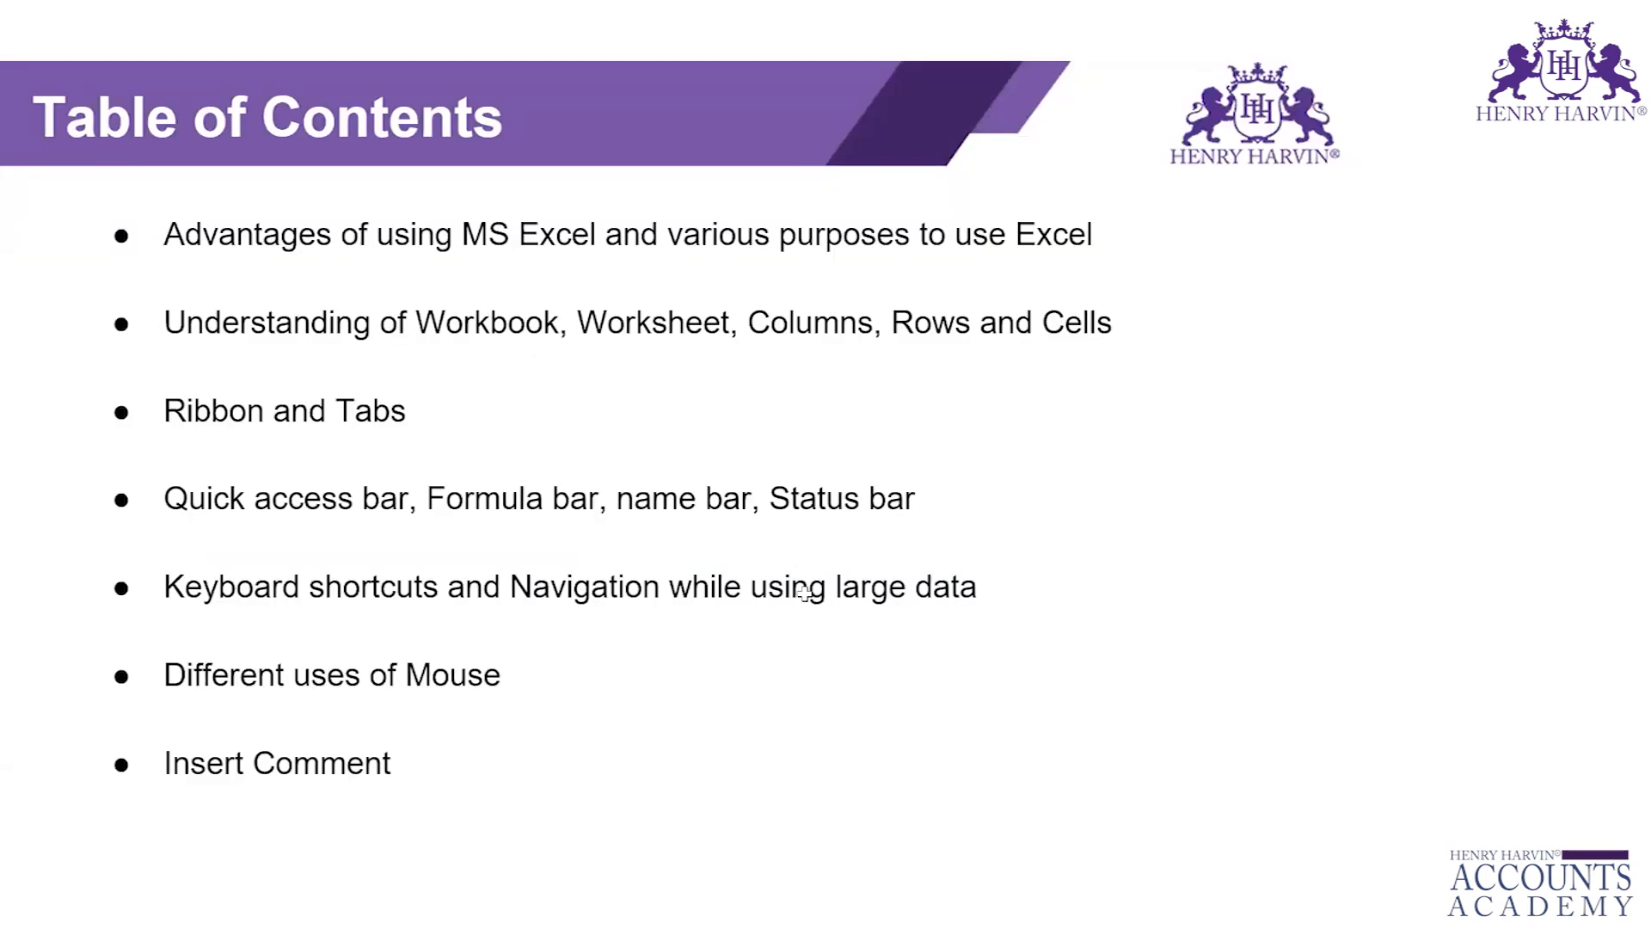
{"action": "key", "text": "alt+Tab"}
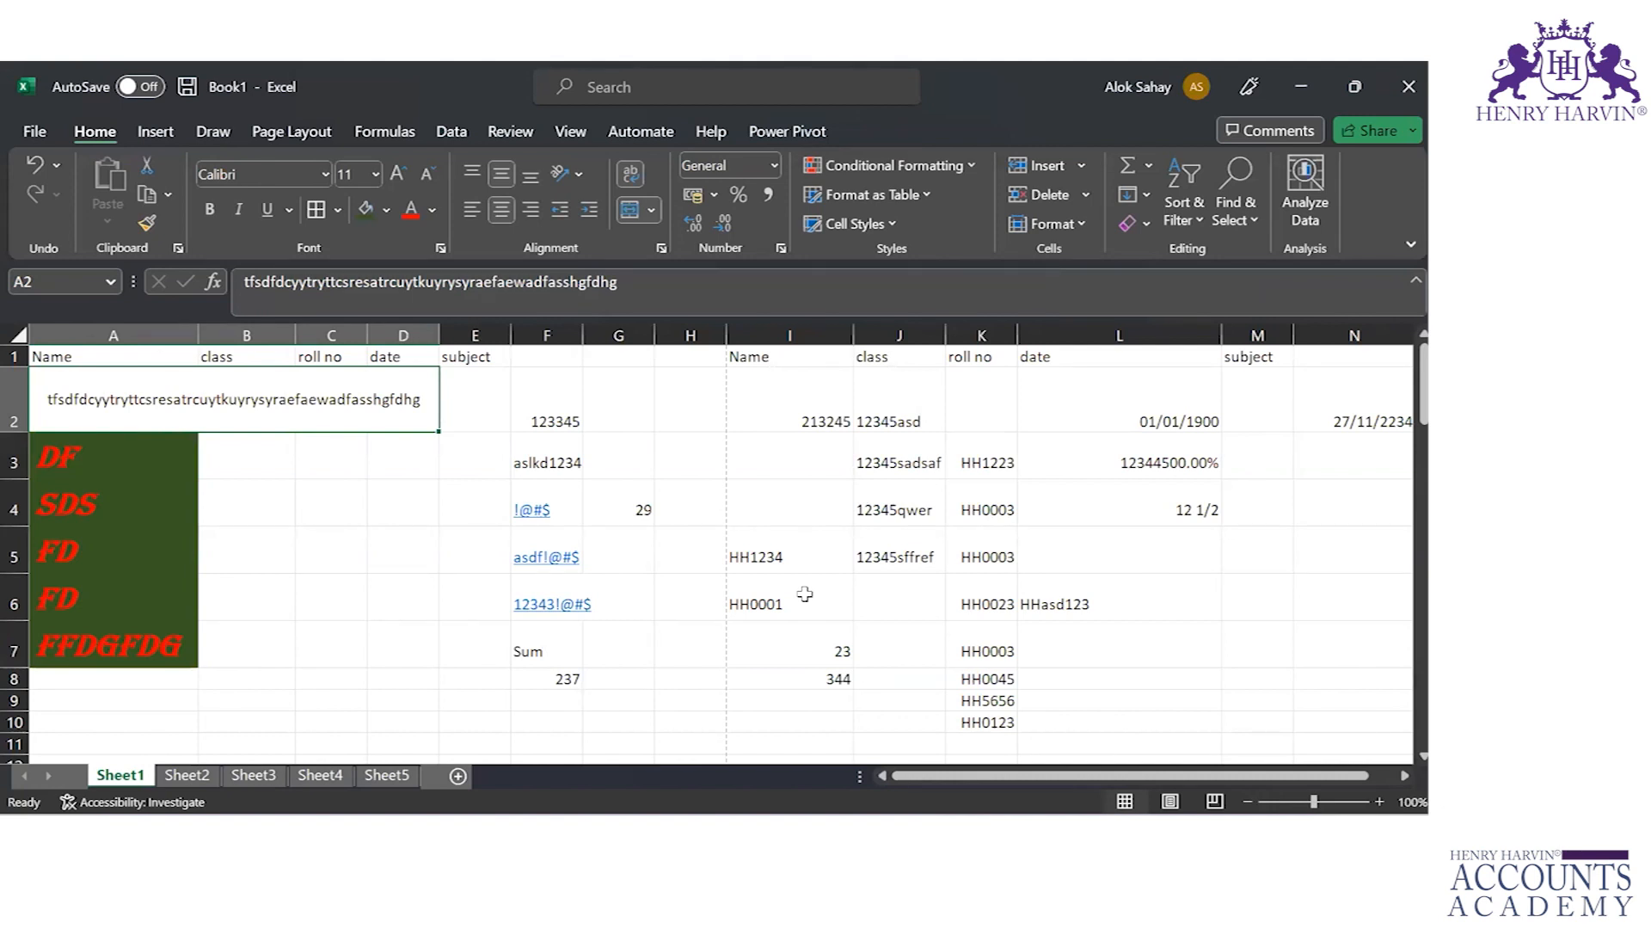
Step: Move the active cell one cell at a time along the row 1 headers and down and up column A, ending on A1
{"action": "key", "text": "Up"}
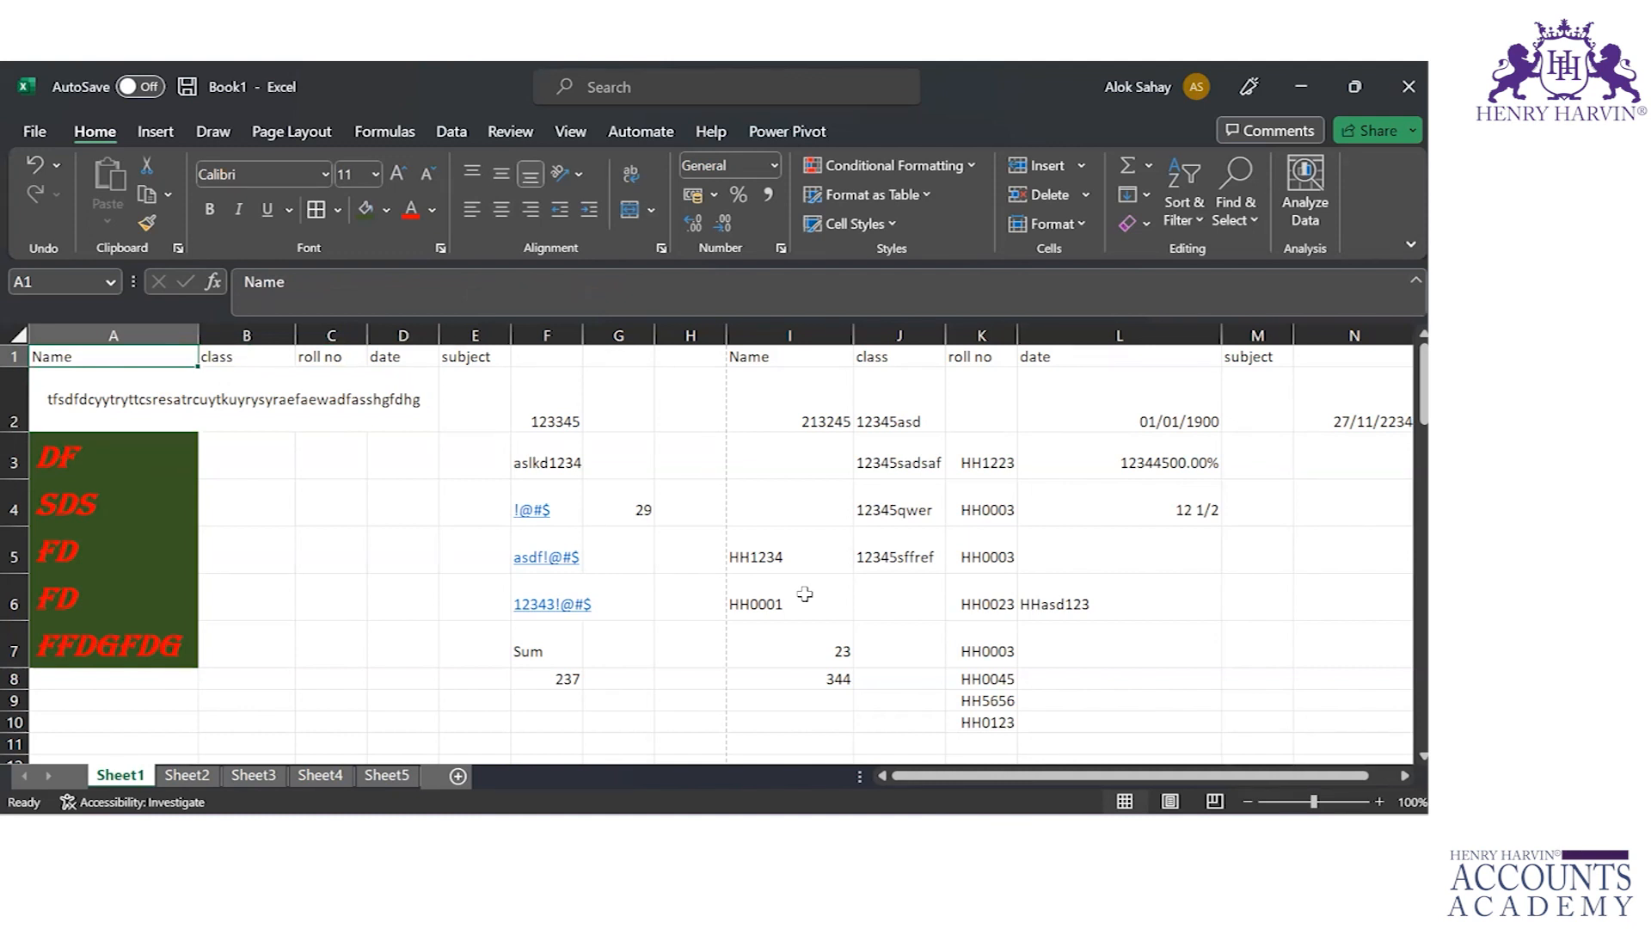
{"action": "key", "text": "Right"}
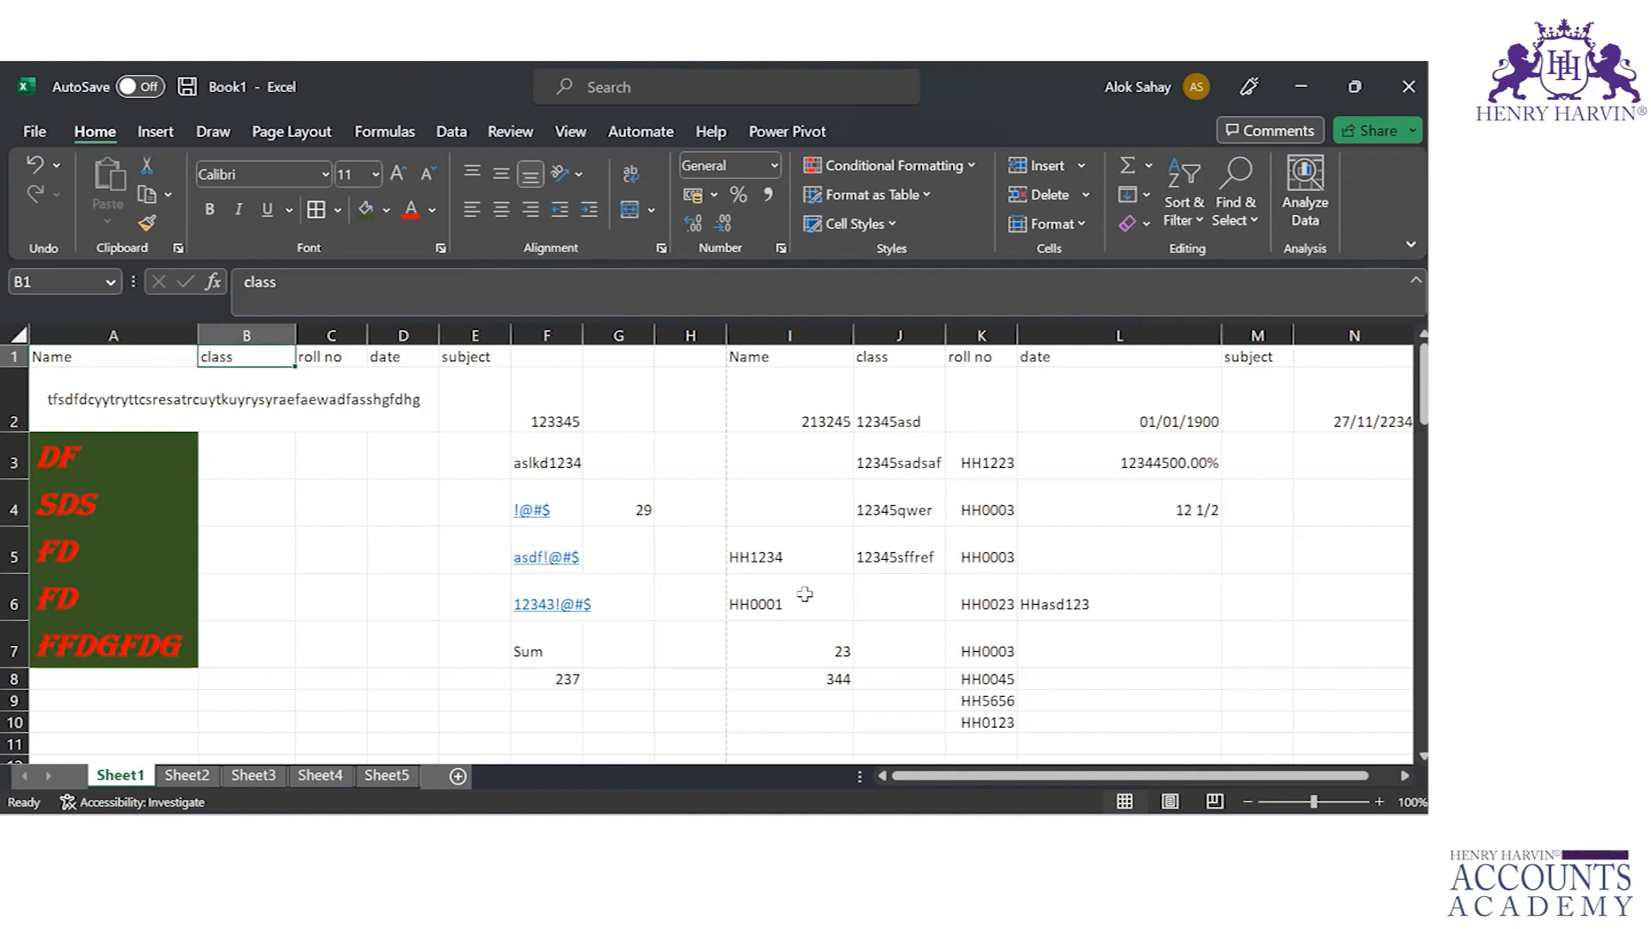
{"action": "key", "text": "Right"}
{"action": "key", "text": "Left"}
{"action": "key", "text": "Left"}
{"action": "key", "text": "Down"}
{"action": "key", "text": "Down"}
{"action": "key", "text": "Down"}
{"action": "key", "text": "Down"}
{"action": "key", "text": "Down"}
{"action": "key", "text": "Up"}
{"action": "key", "text": "Up"}
{"action": "key", "text": "Up"}
{"action": "key", "text": "Up"}
{"action": "key", "text": "Up"}
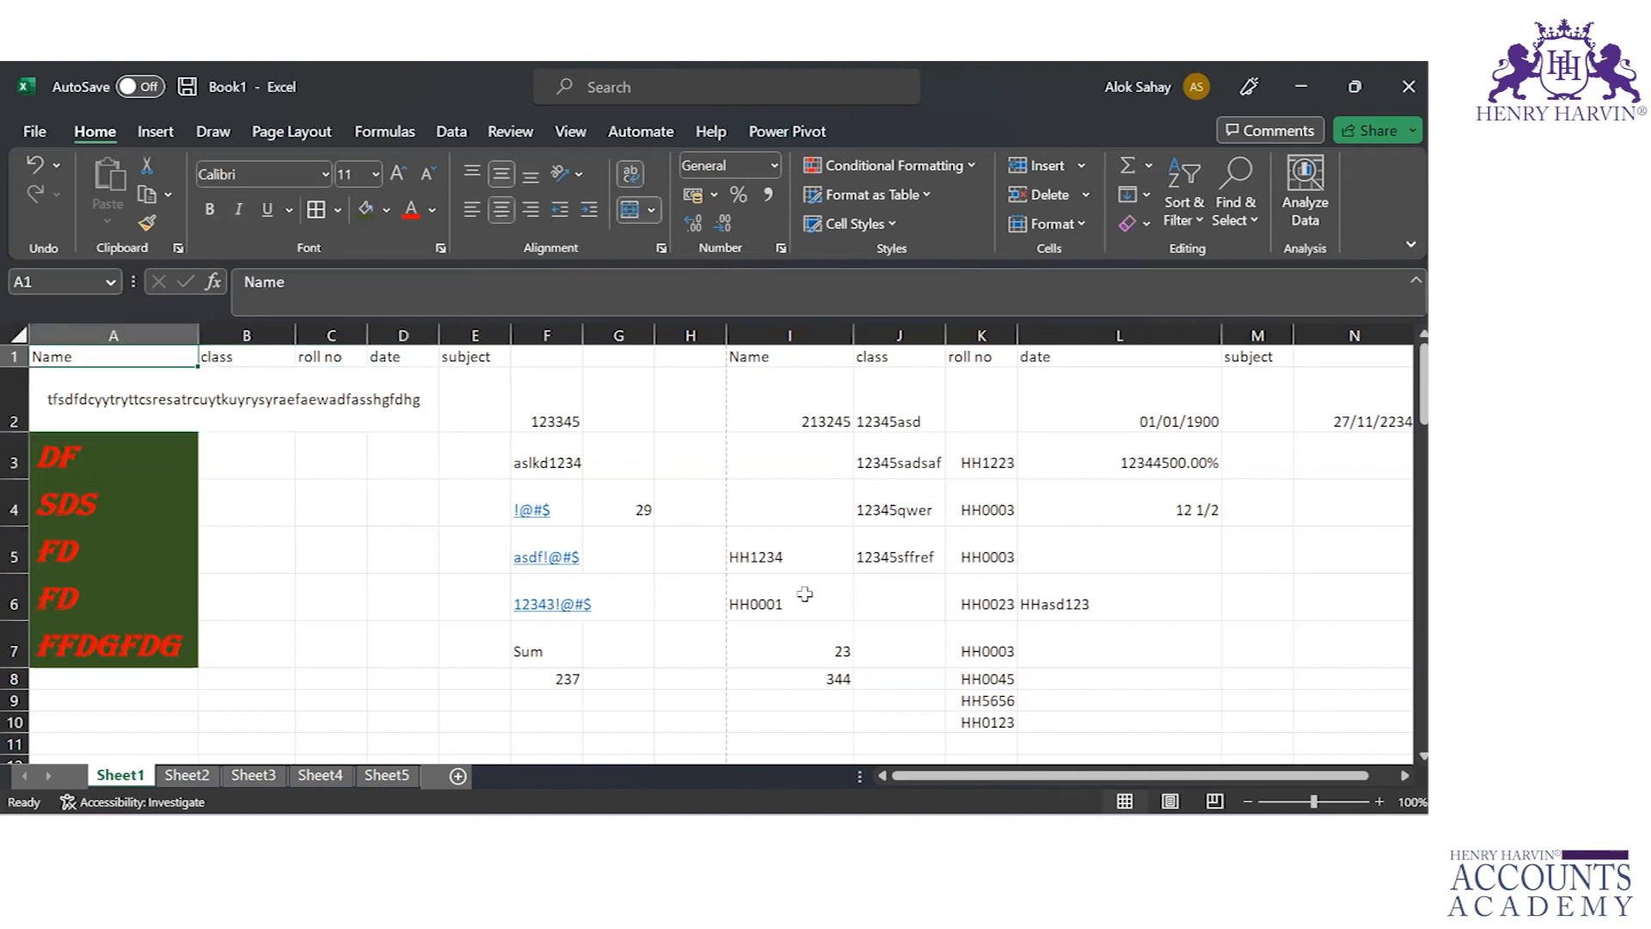
Step: Step the active cell down through the column A entries to A7
{"action": "key", "text": "Down"}
{"action": "key", "text": "Down"}
{"action": "key", "text": "Down"}
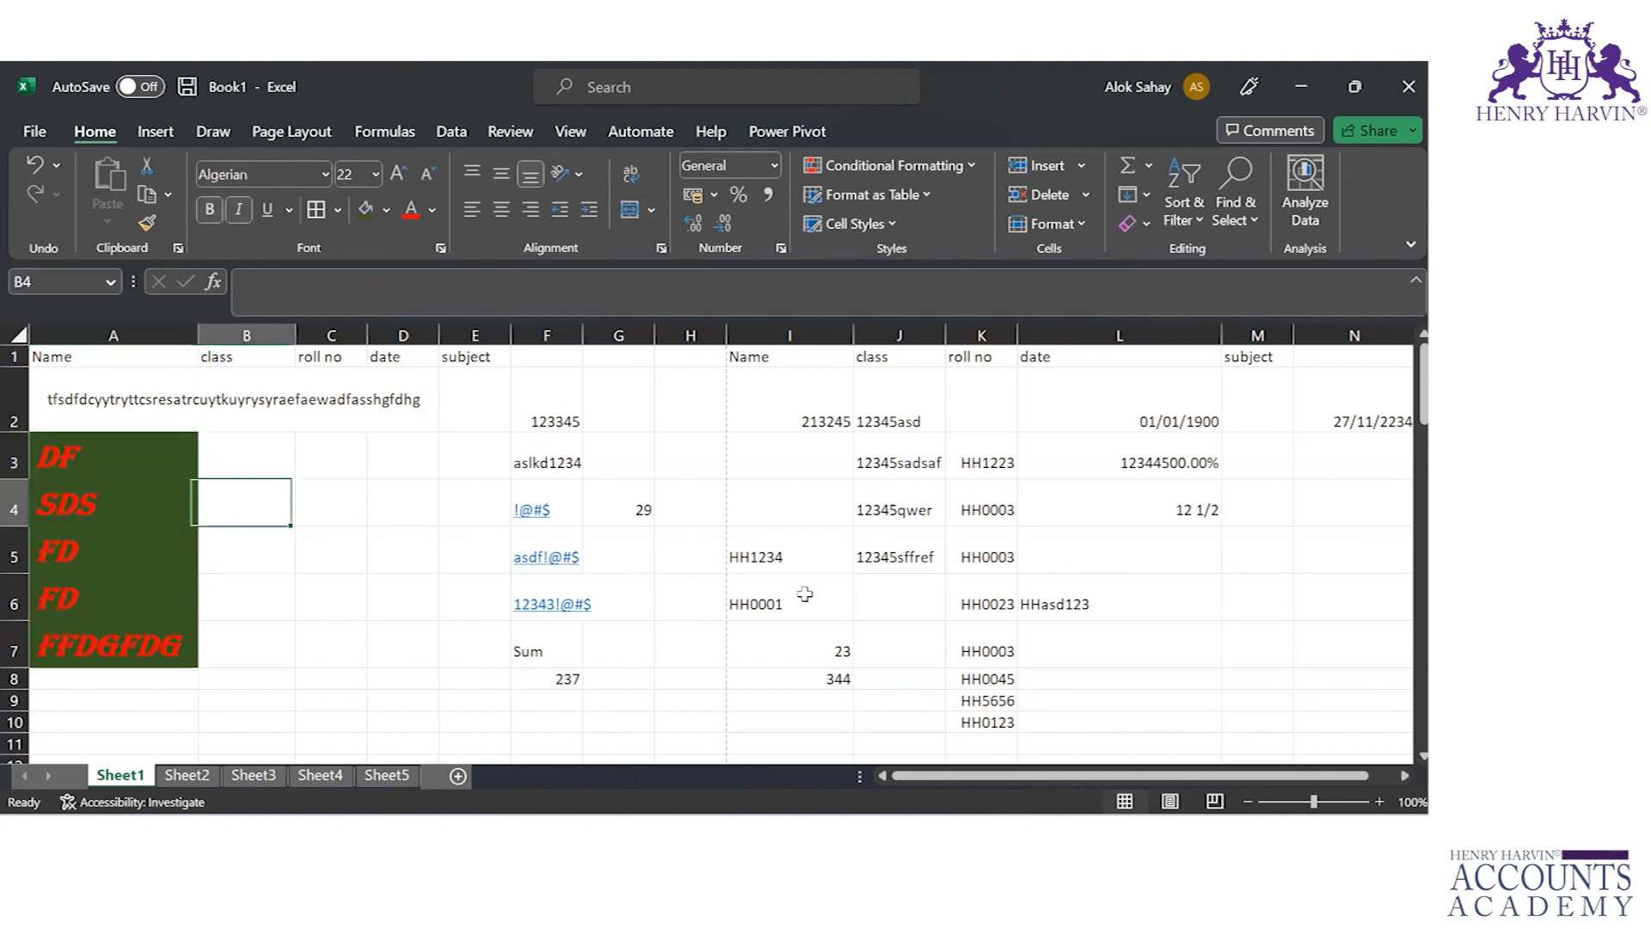
{"action": "key", "text": "Down"}
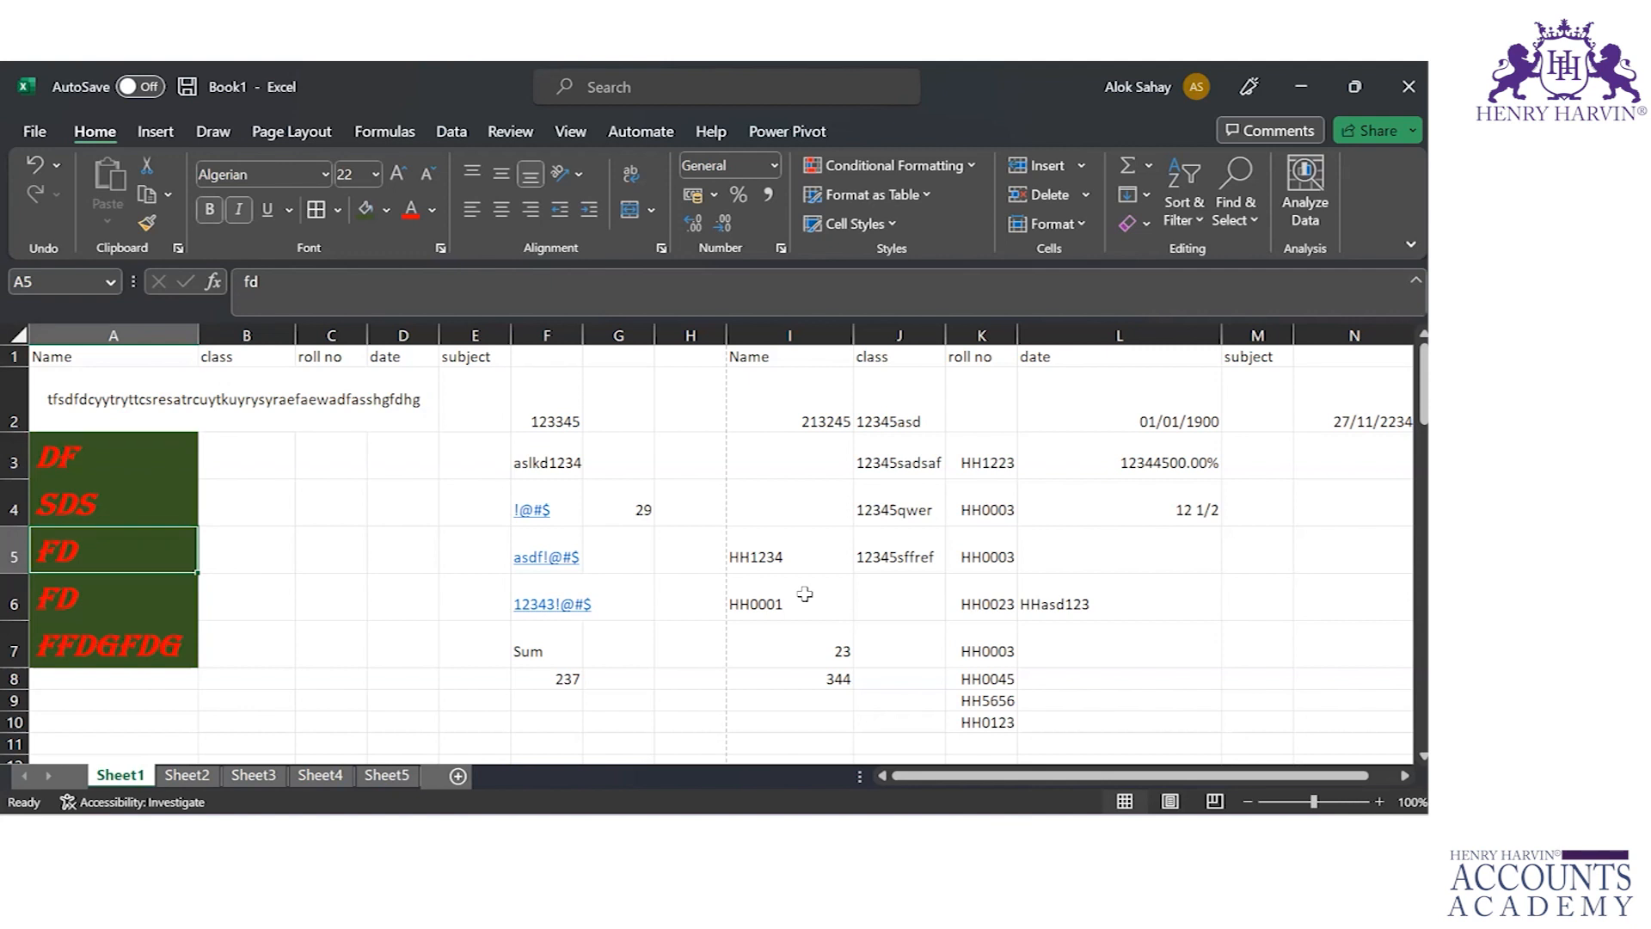
{"action": "key", "text": "Down"}
{"action": "key", "text": "Down"}
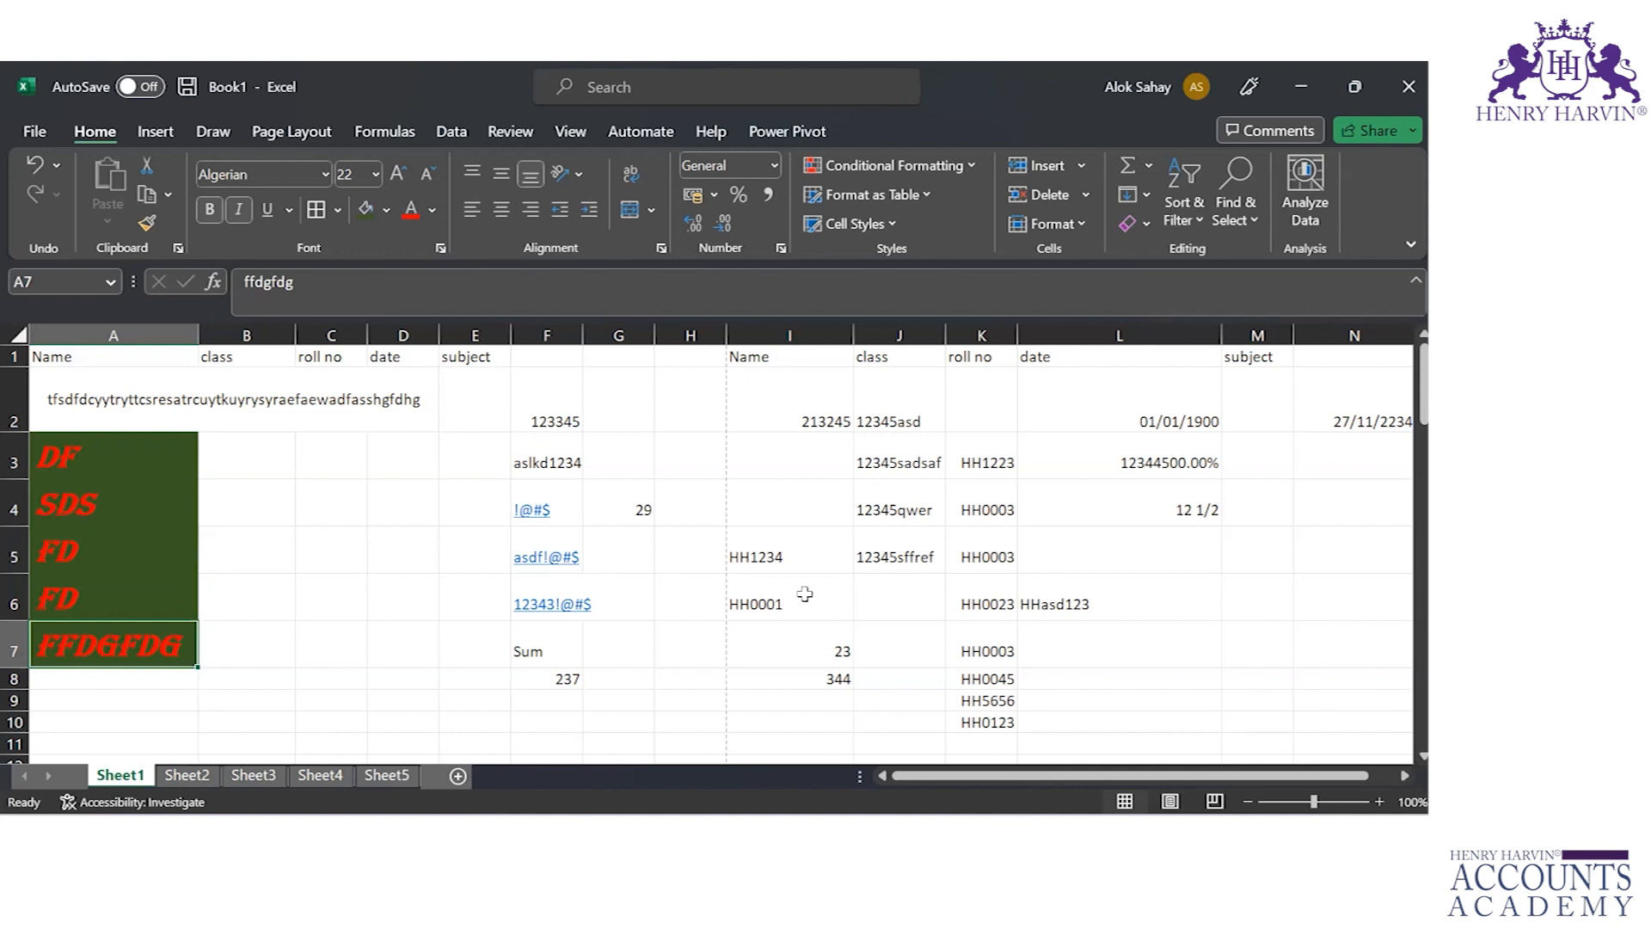
Step: Jump to the upper and lower ends of the column A data, and step back up to A1
{"action": "key", "text": "ctrl+Up"}
{"action": "key", "text": "ctrl+Down"}
{"action": "key", "text": "Up"}
{"action": "key", "text": "Up"}
{"action": "key", "text": "Up"}
{"action": "key", "text": "Up"}
{"action": "key", "text": "Up"}
{"action": "key", "text": "Up"}
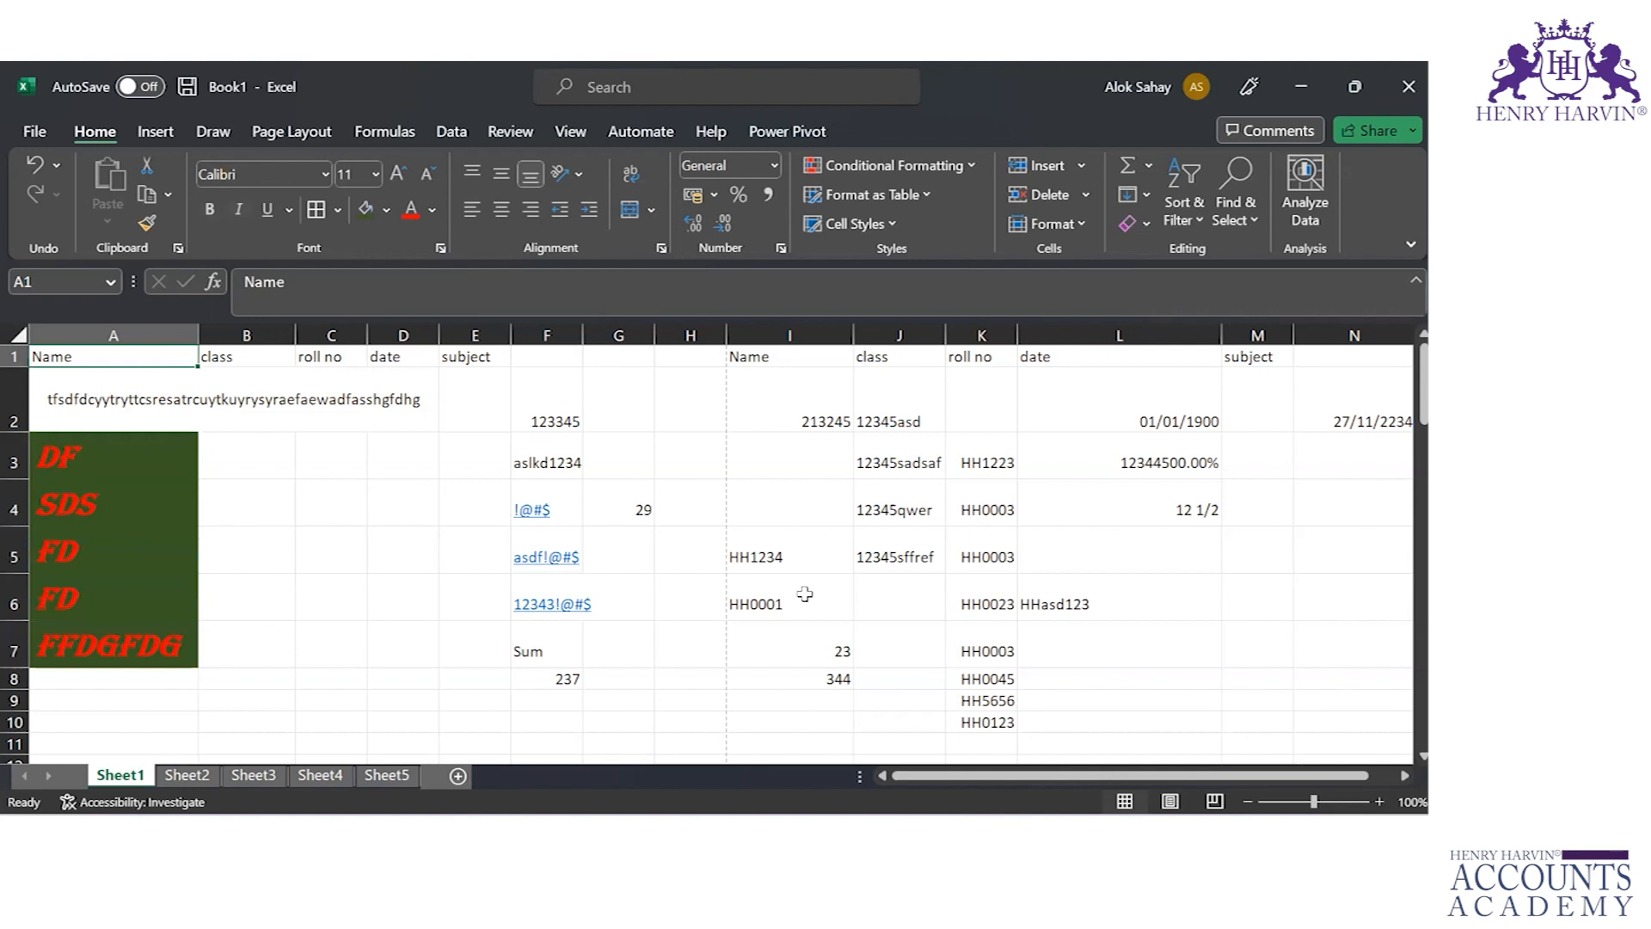
Step: Jump from A1 to the end of the column A data, and move up and down the column cell by cell, ending on A11
{"action": "key", "text": "ctrl+Down"}
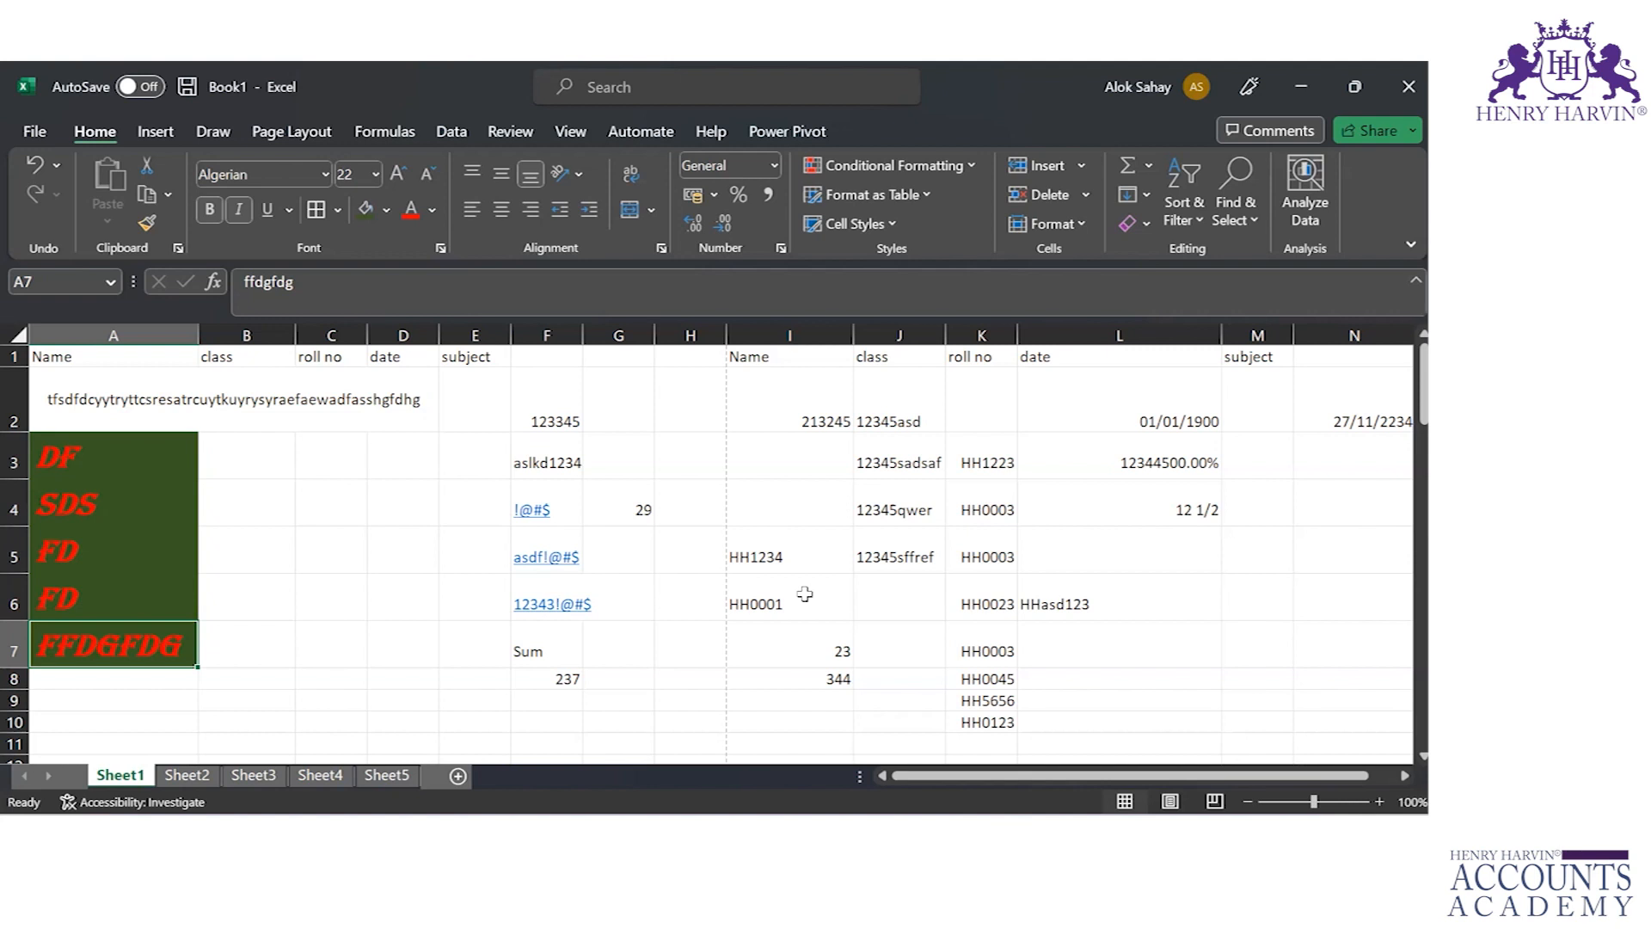
{"action": "key", "text": "Up"}
{"action": "key", "text": "Up"}
{"action": "key", "text": "Up"}
{"action": "key", "text": "Up"}
{"action": "key", "text": "Up"}
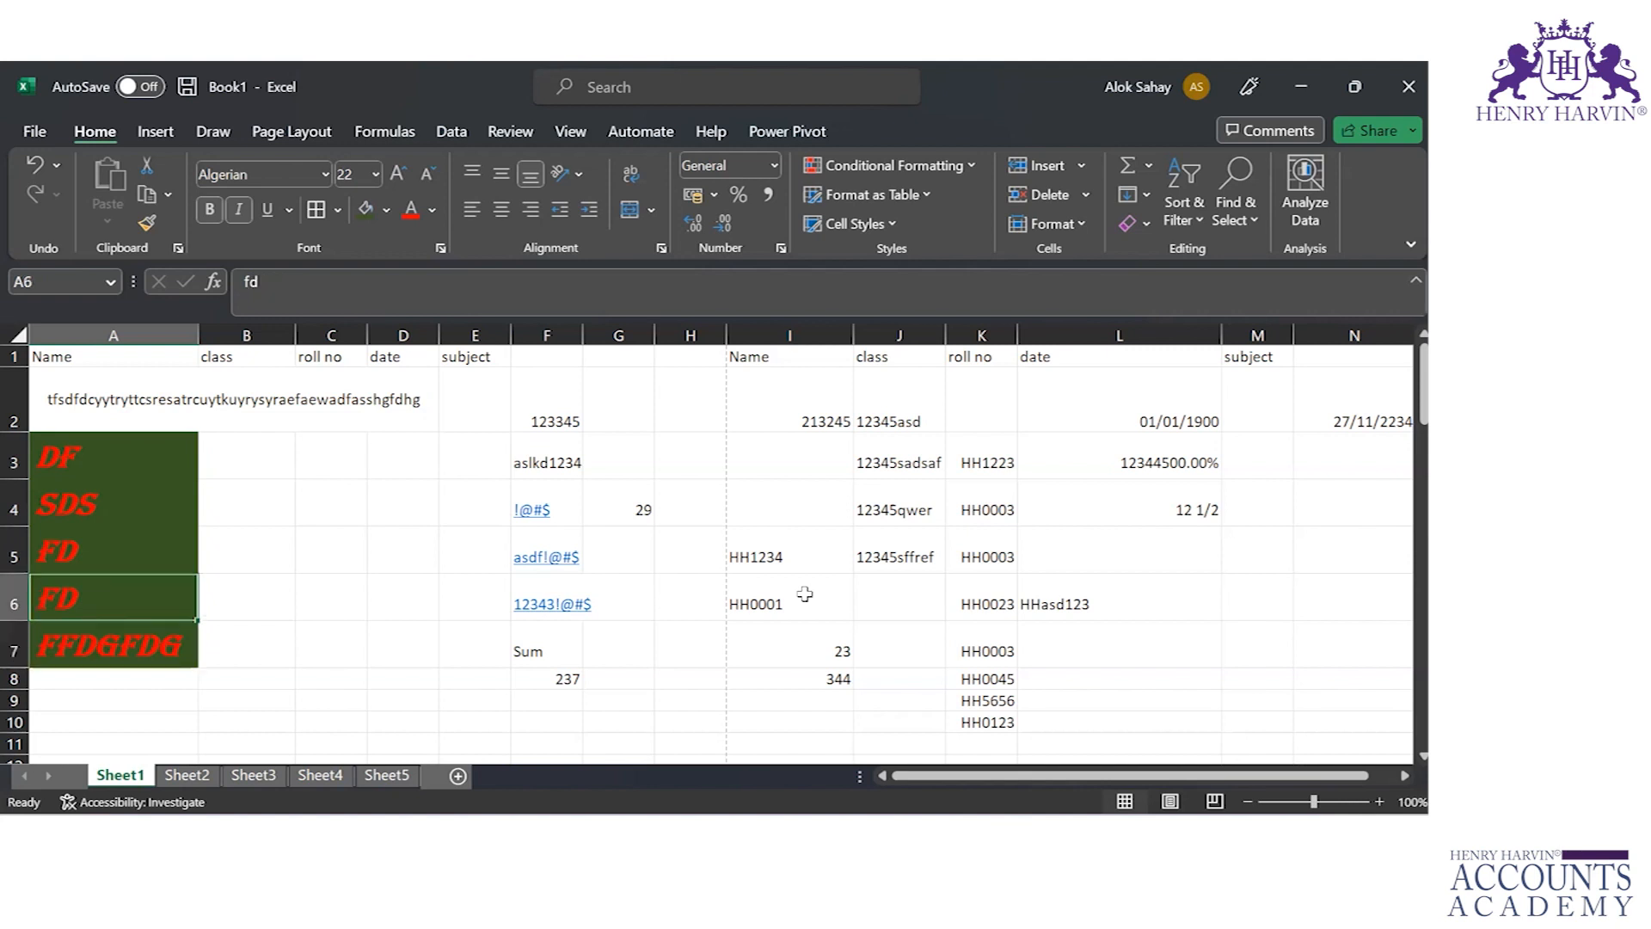
{"action": "key", "text": "Down"}
{"action": "key", "text": "Down"}
{"action": "key", "text": "Down"}
{"action": "key", "text": "Down"}
{"action": "key", "text": "Down"}
{"action": "key", "text": "Down"}
{"action": "key", "text": "Down"}
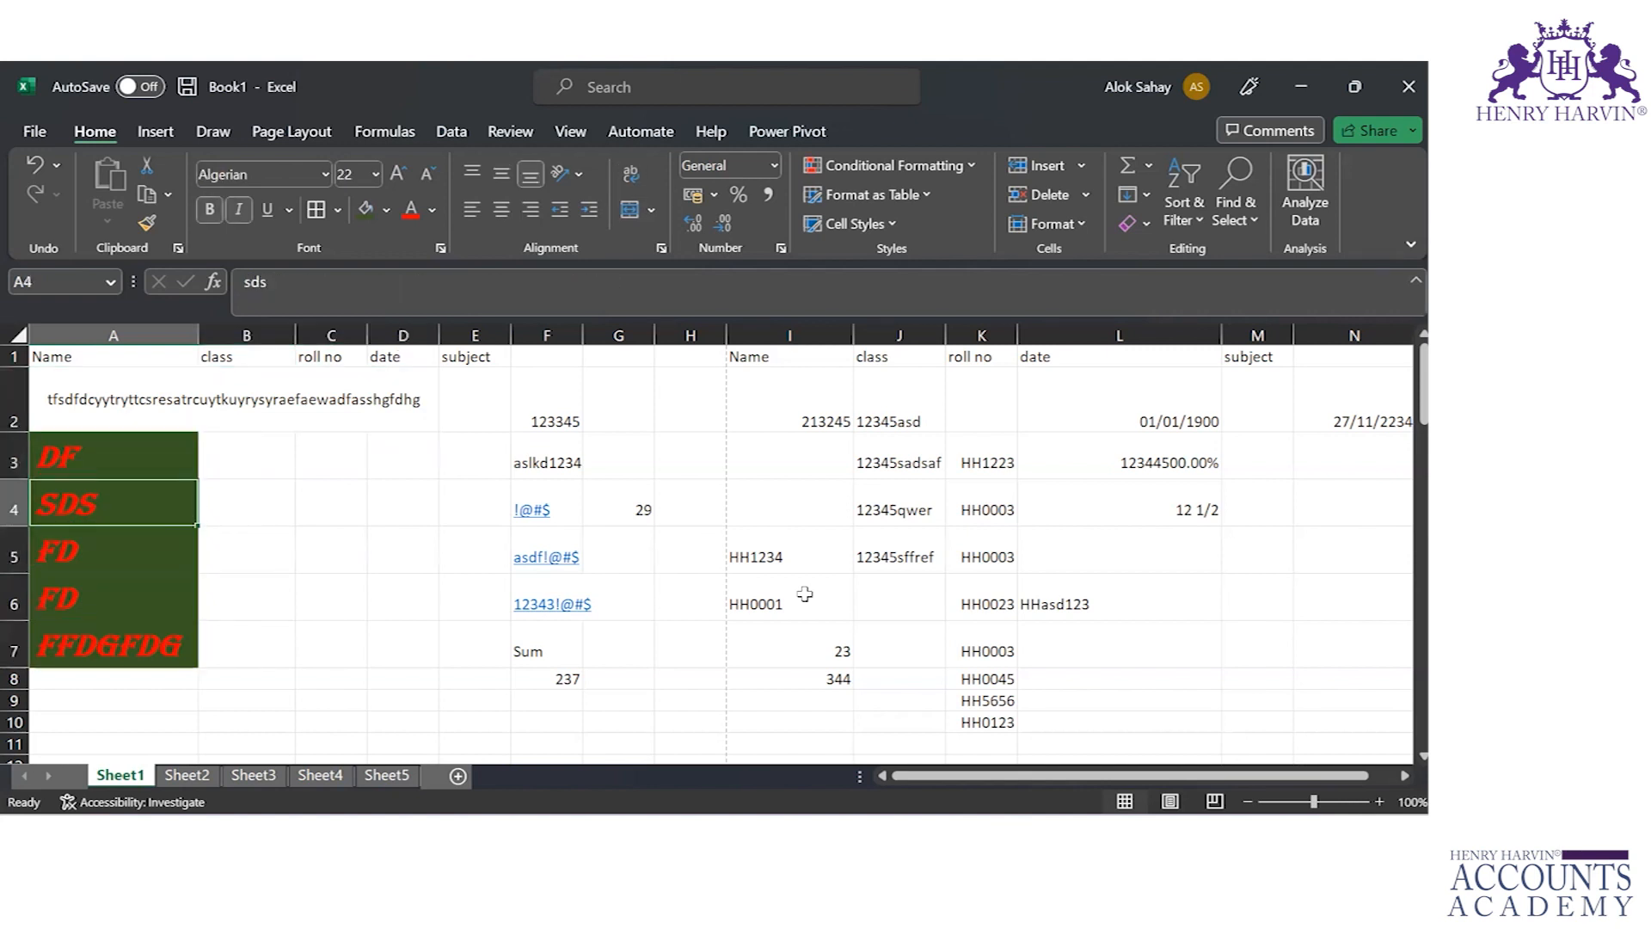
{"action": "key", "text": "Down"}
{"action": "key", "text": "Down"}
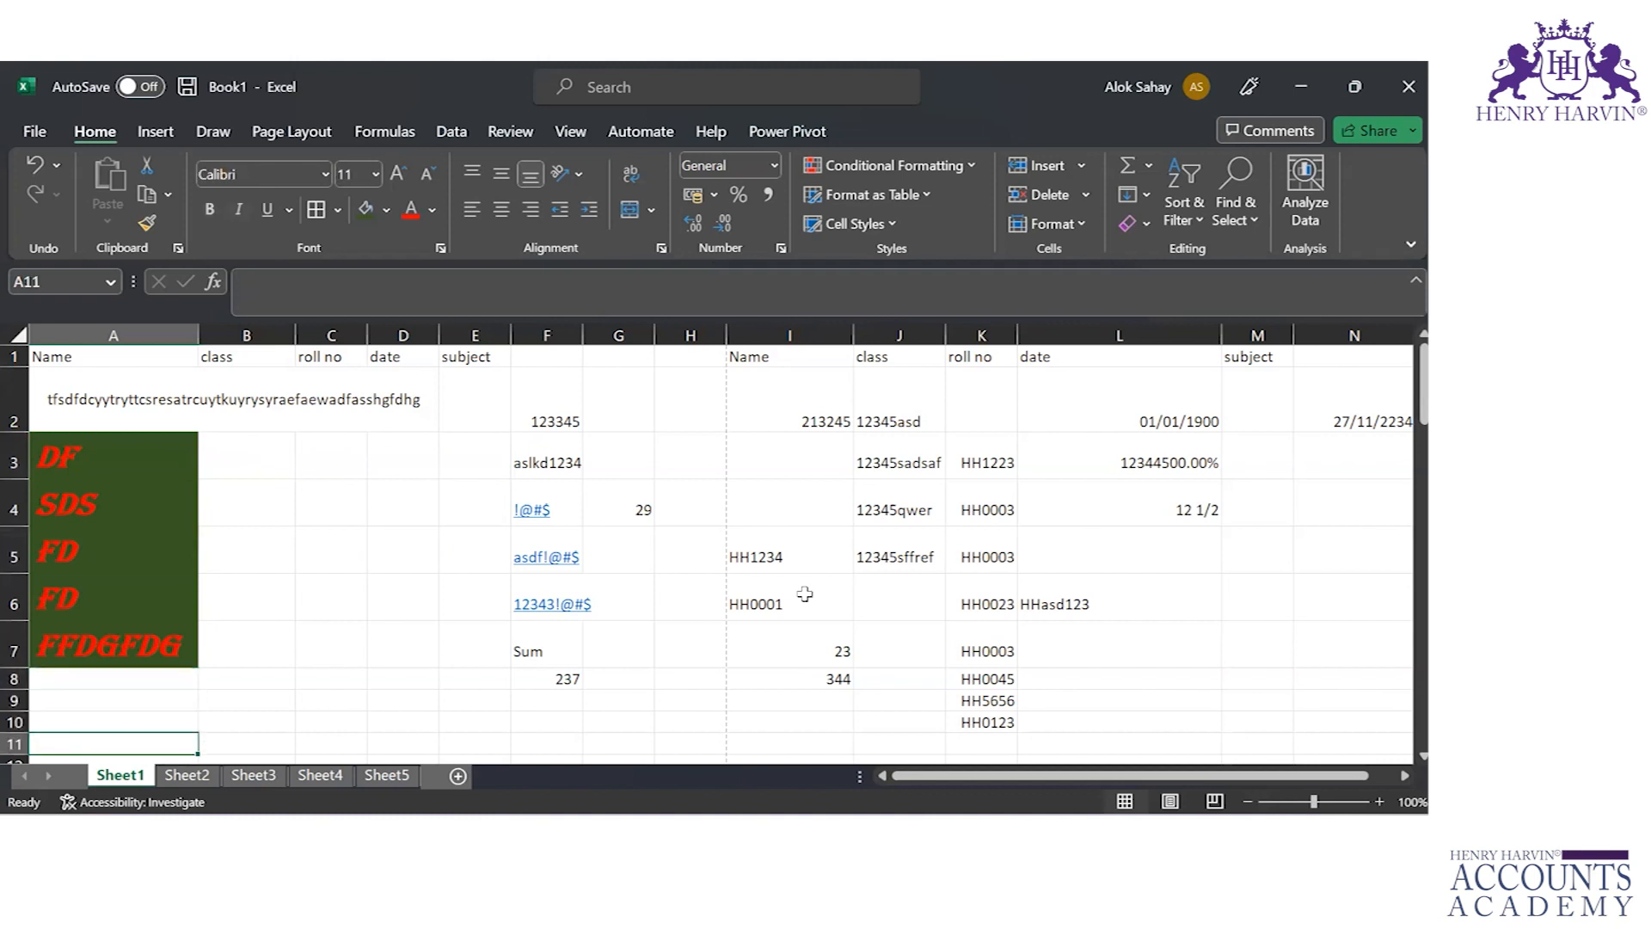
Step: Turn End Mode on and off, and jump to the sheet's last used cell, N64
{"action": "key", "text": "End"}
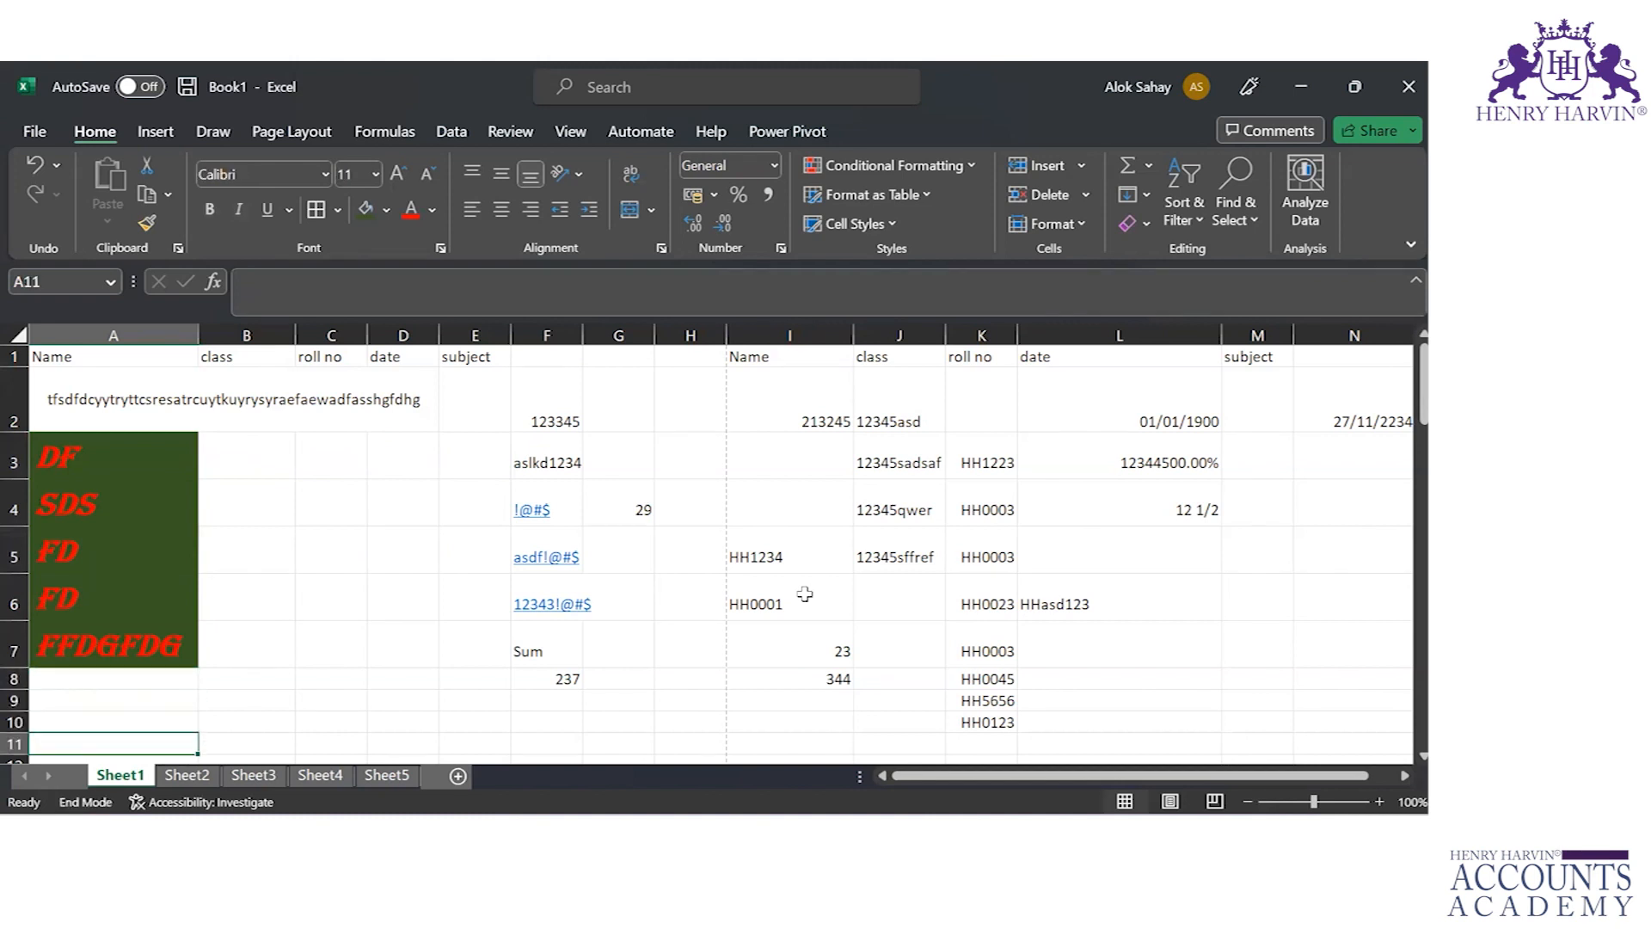
{"action": "key", "text": "End"}
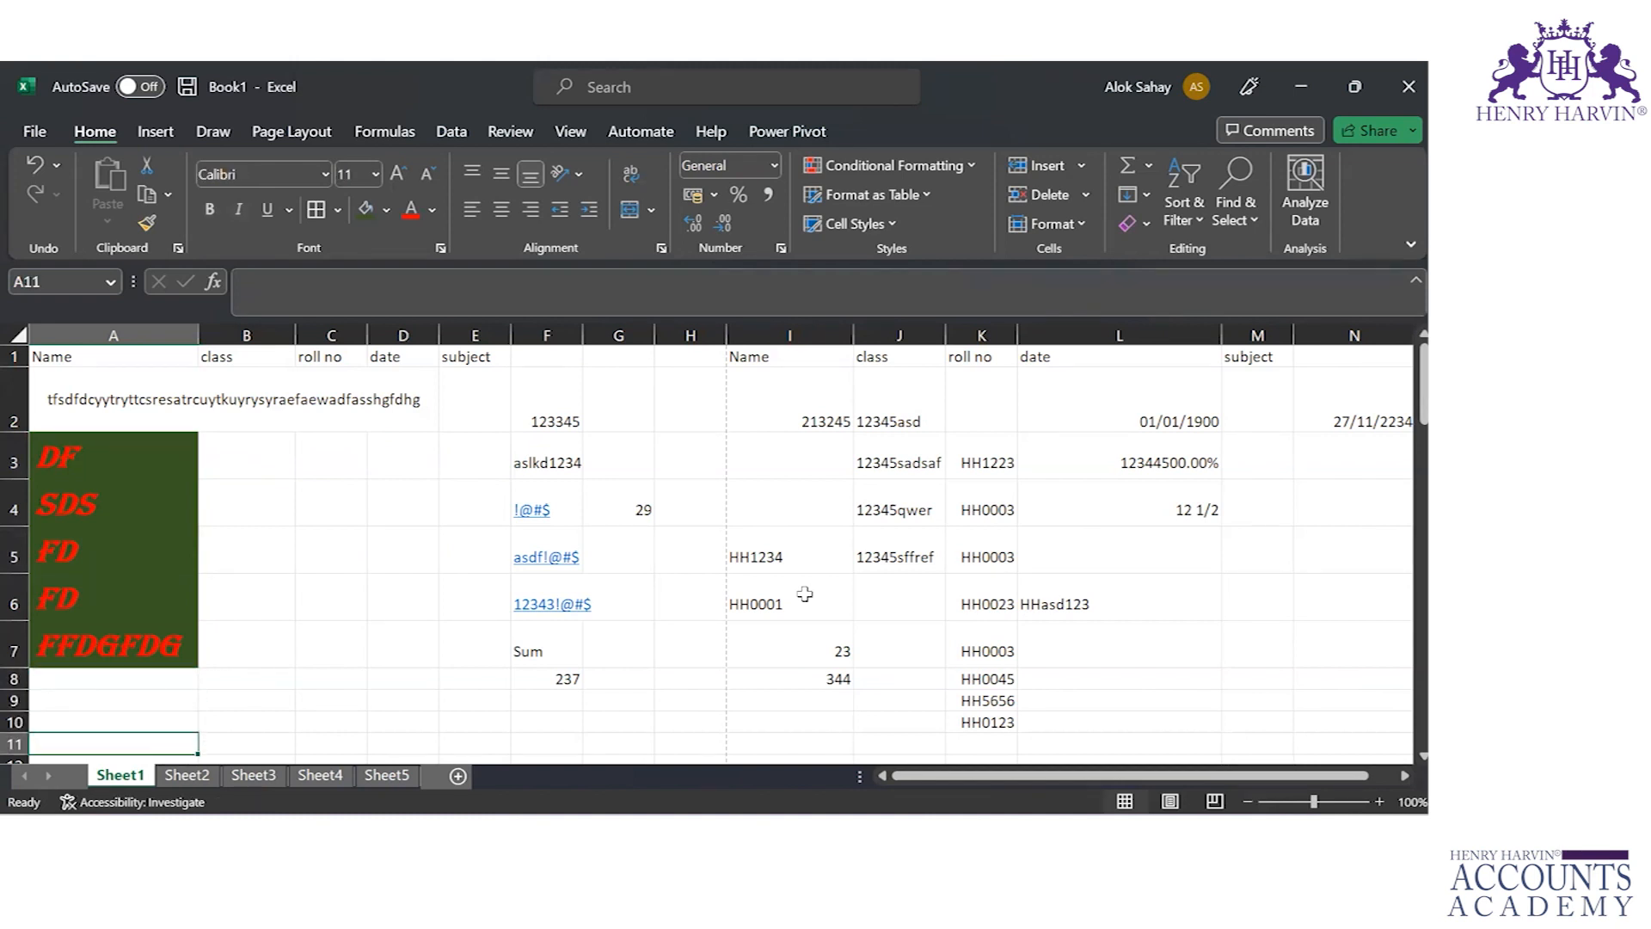
{"action": "key", "text": "ctrl+End"}
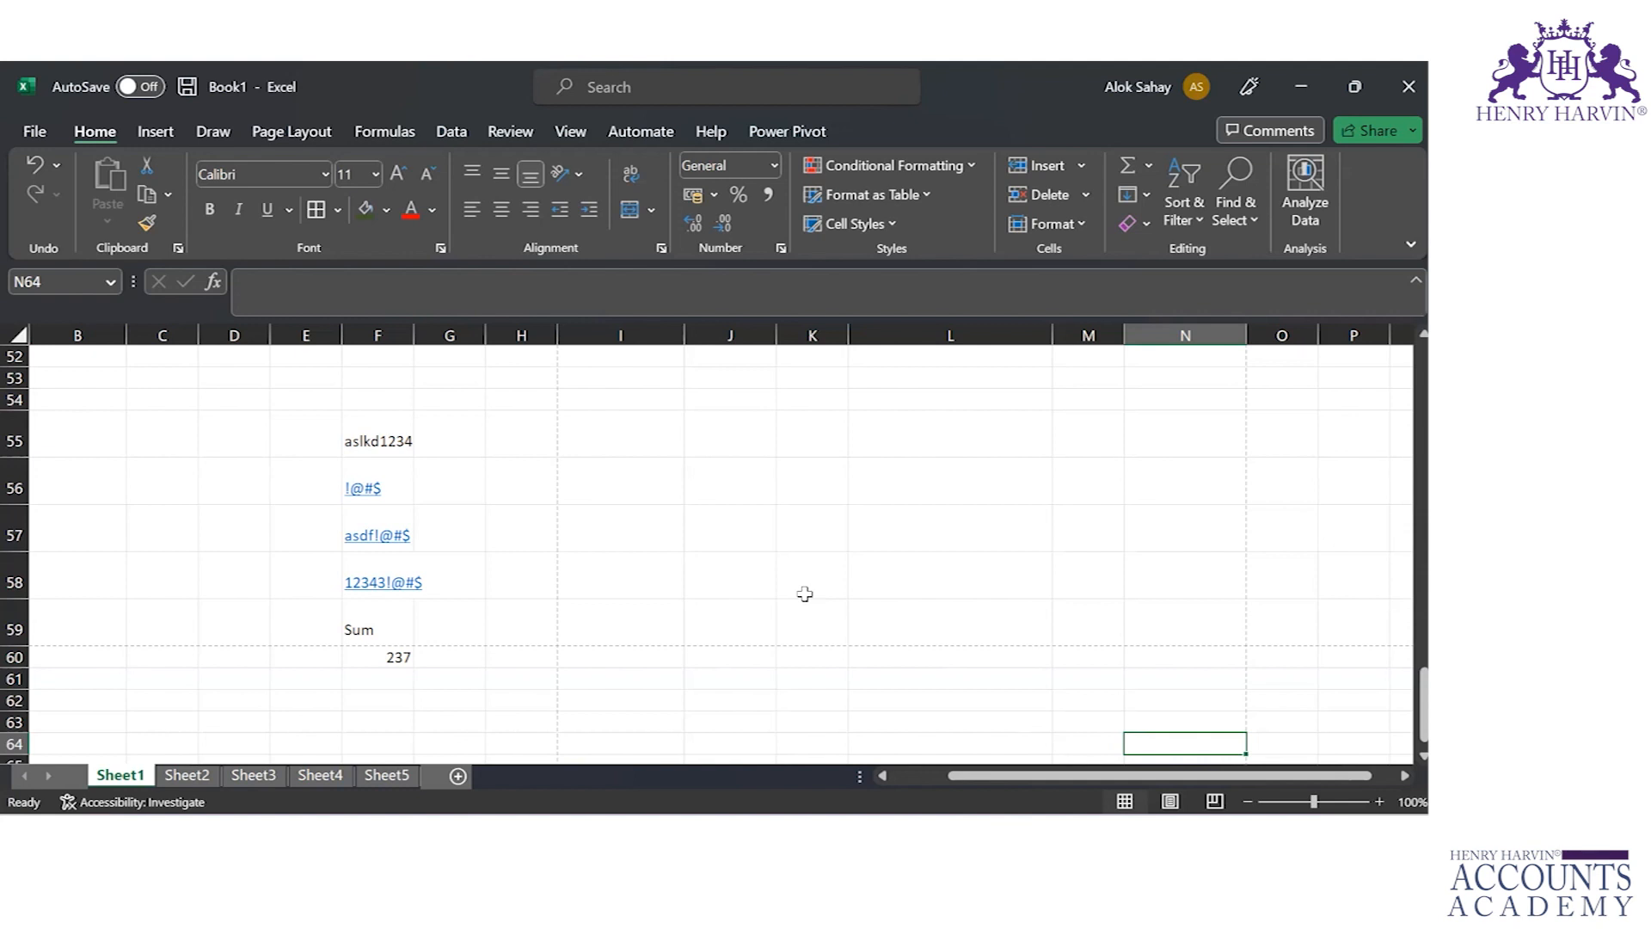
Step: Switch back and forth through the worksheets of the workbook, ending on Sheet1
{"action": "key", "text": "ctrl+Page_Down"}
{"action": "key", "text": "ctrl+Page_Down"}
{"action": "key", "text": "ctrl+Page_Down"}
{"action": "key", "text": "ctrl+Page_Up"}
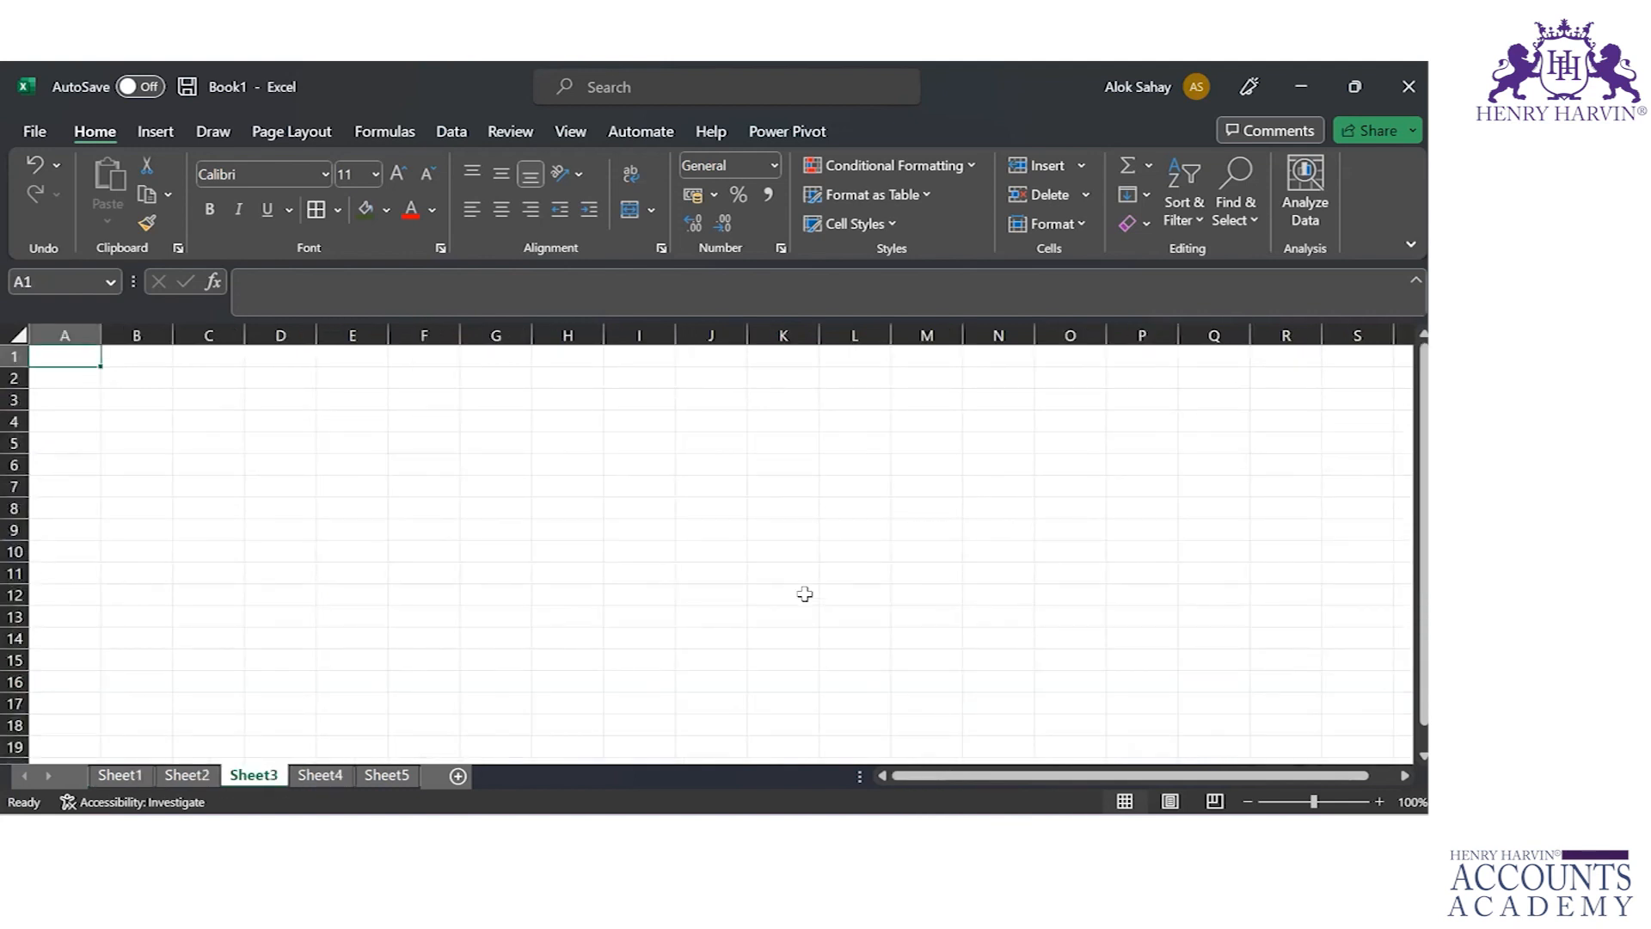
{"action": "key", "text": "ctrl+Page_Up"}
{"action": "key", "text": "ctrl+Page_Up"}
{"action": "key", "text": "ctrl+Page_Down"}
{"action": "key", "text": "ctrl+Page_Down"}
{"action": "key", "text": "ctrl+Page_Down"}
{"action": "key", "text": "ctrl+Page_Down"}
{"action": "key", "text": "ctrl+Page_Up"}
{"action": "key", "text": "ctrl+Page_Up"}
{"action": "key", "text": "ctrl+Page_Up"}
{"action": "key", "text": "ctrl+Page_Up"}
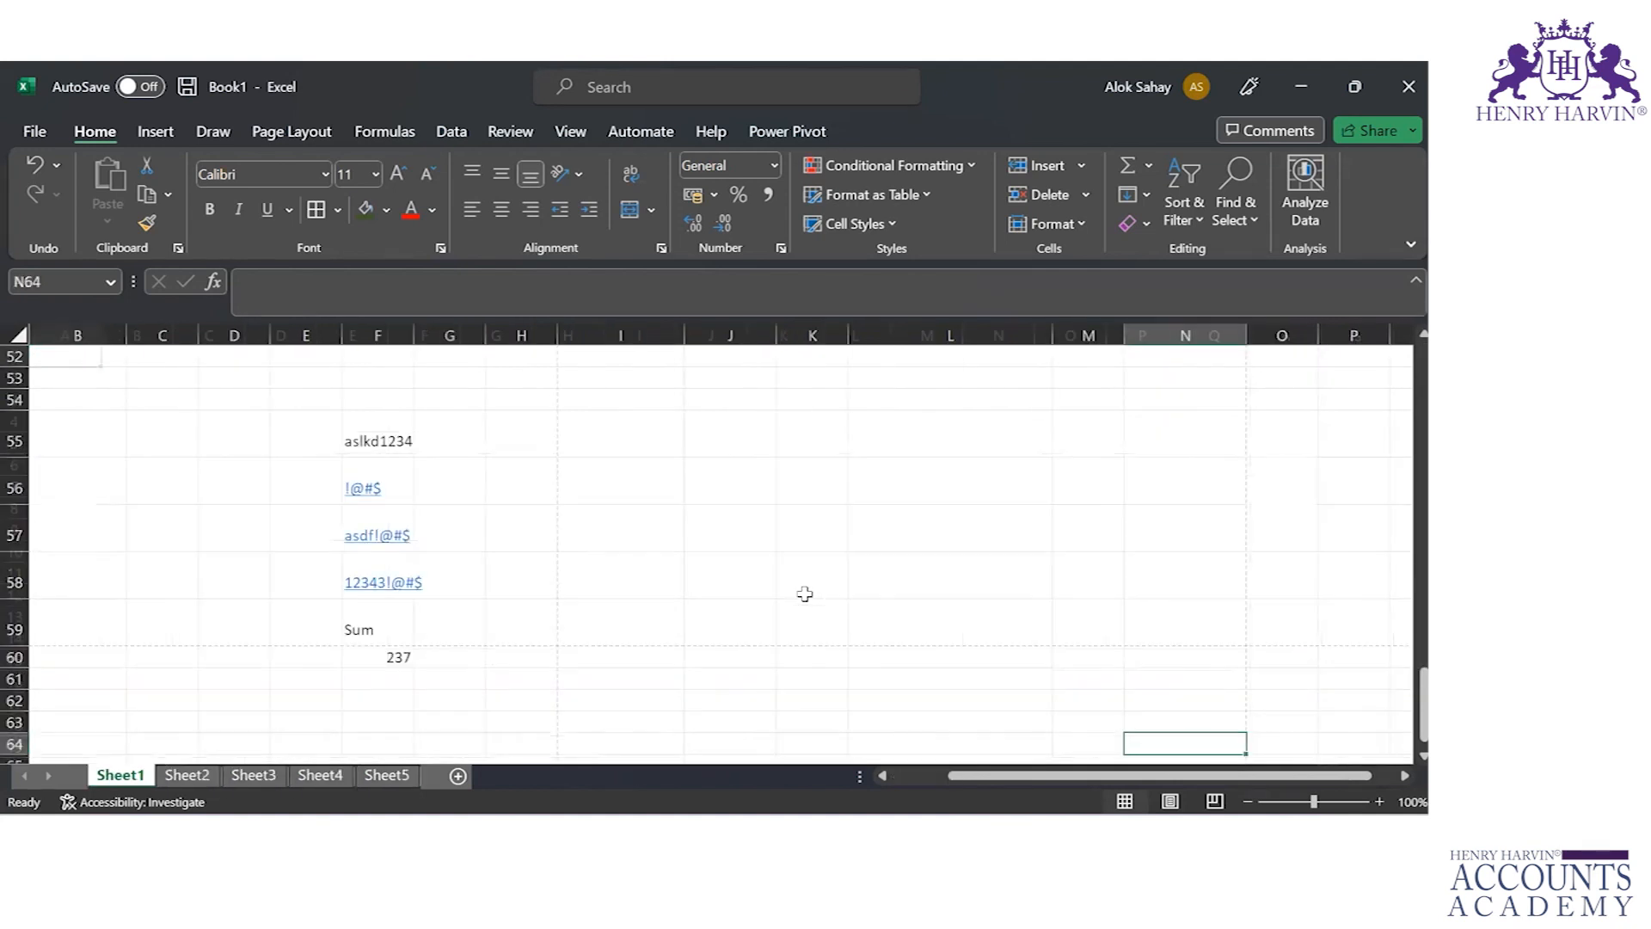
Step: Go forward one worksheet at a time from Sheet1 to Sheet5, and back again to Sheet1
{"action": "key", "text": "ctrl+Page_Down"}
{"action": "key", "text": "ctrl+Page_Down"}
{"action": "key", "text": "ctrl+Page_Down"}
{"action": "key", "text": "ctrl+Page_Down"}
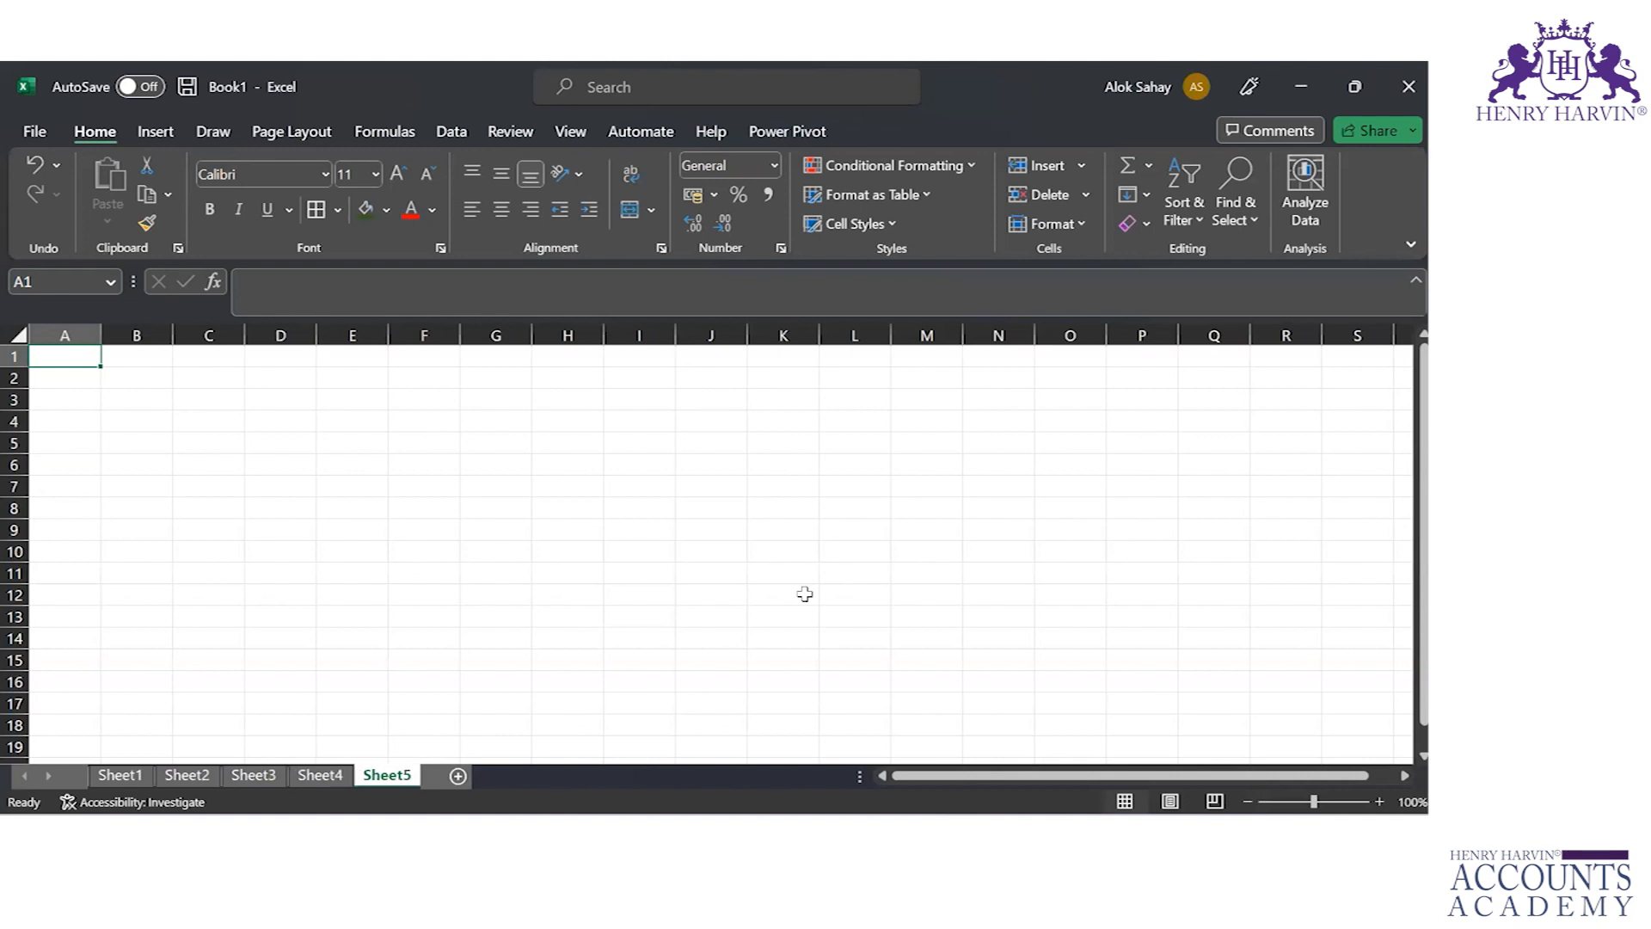
{"action": "key", "text": "ctrl+Page_Up"}
{"action": "key", "text": "ctrl+Page_Up"}
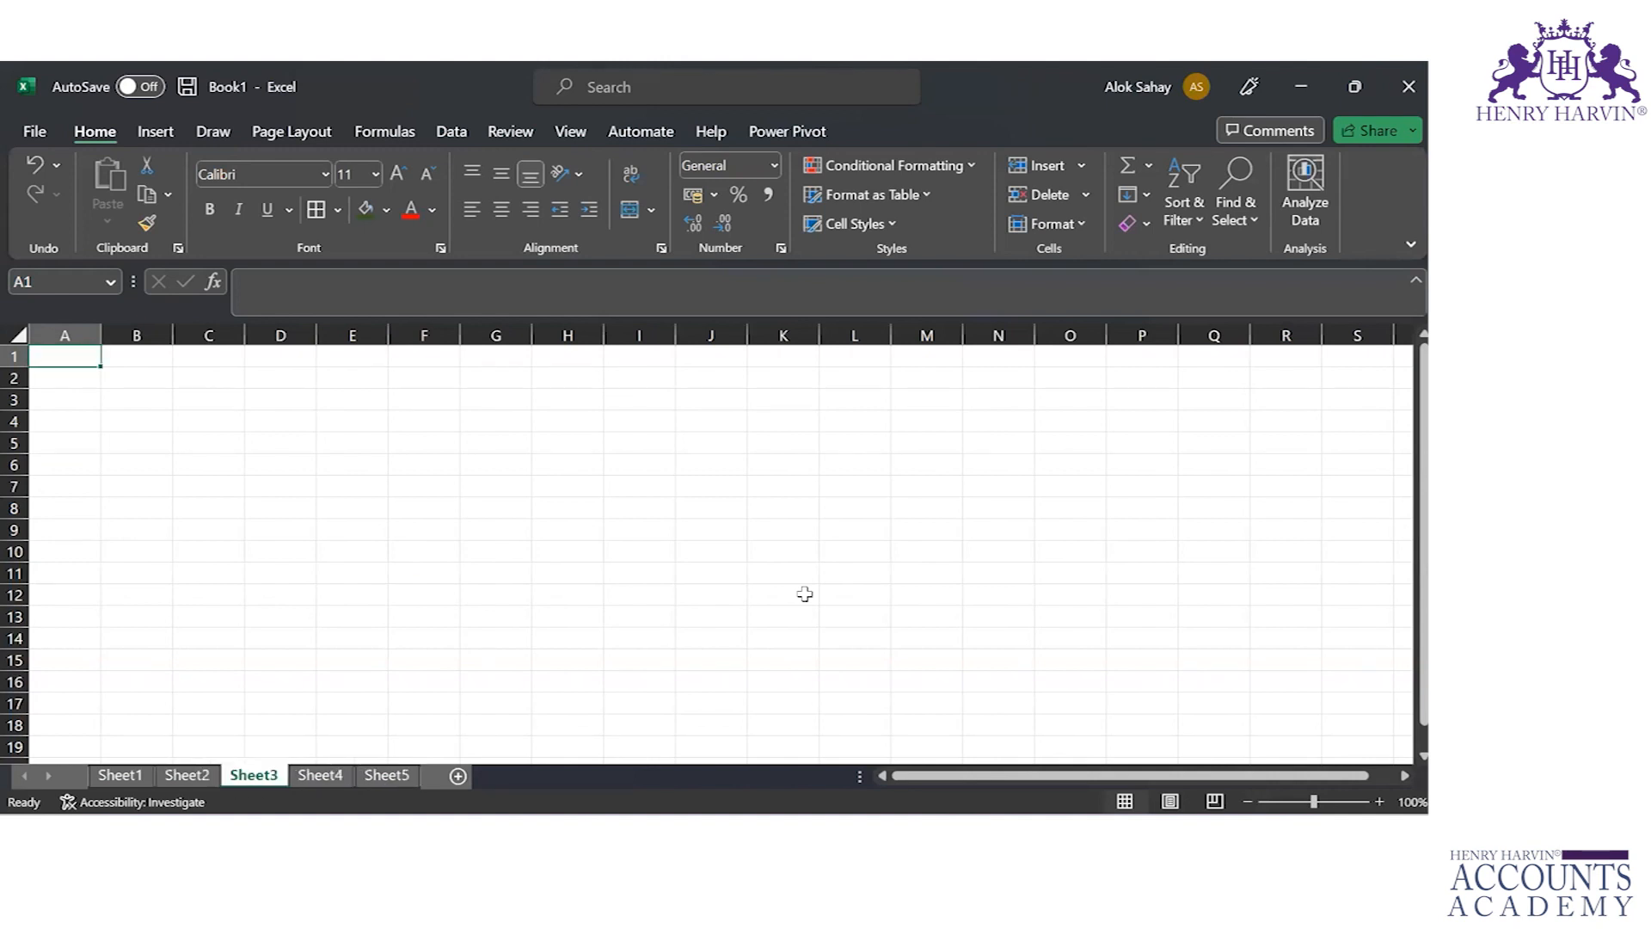
{"action": "key", "text": "ctrl+Page_Up"}
{"action": "key", "text": "ctrl+Page_Up"}
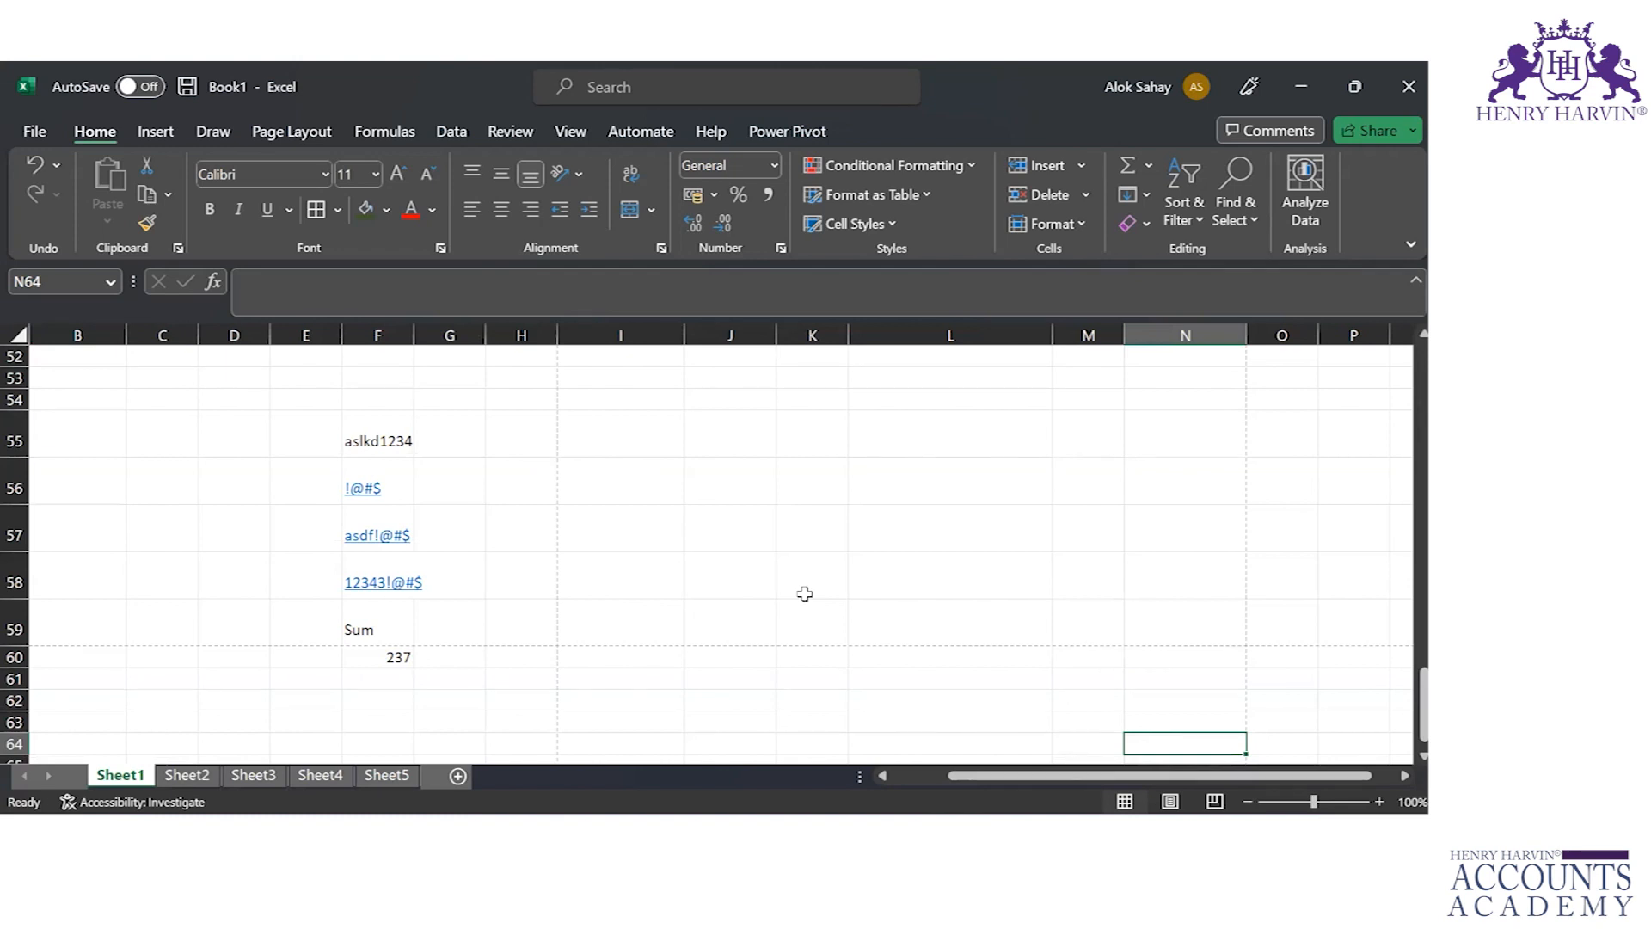
Step: Return from N64 to A1 by jumping up to row 2 and across the data blocks
{"action": "key", "text": "ctrl+Up"}
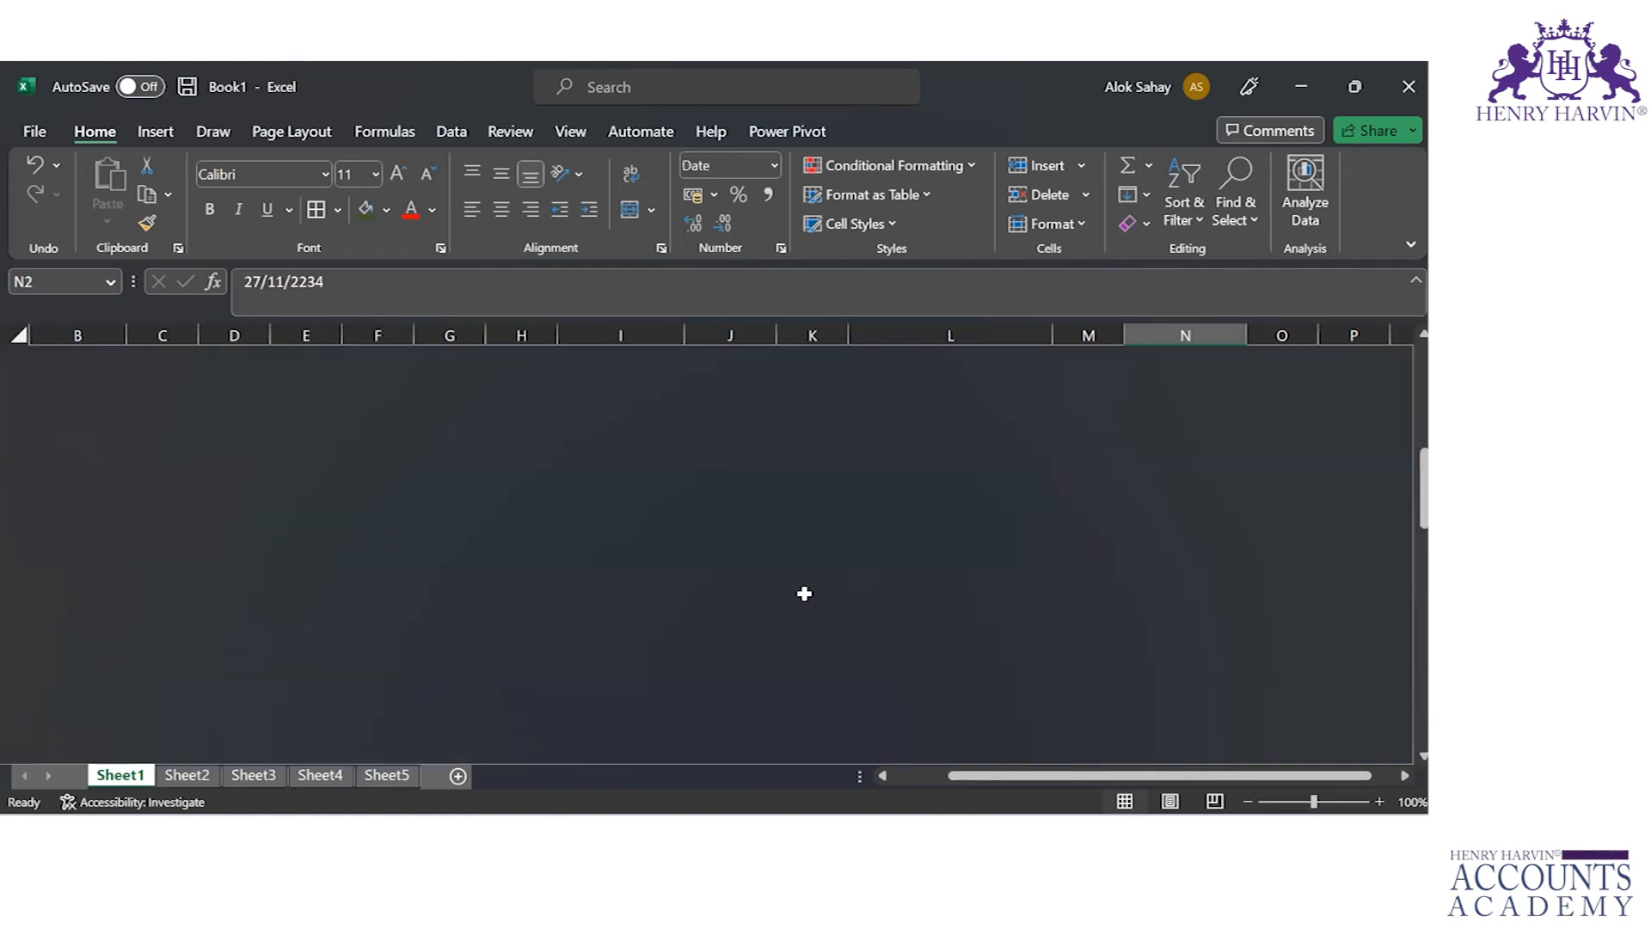
{"action": "key", "text": "ctrl+Left"}
{"action": "key", "text": "ctrl+Left"}
{"action": "key", "text": "ctrl+Left"}
{"action": "key", "text": "ctrl+Left"}
{"action": "key", "text": "Left"}
{"action": "key", "text": "Left"}
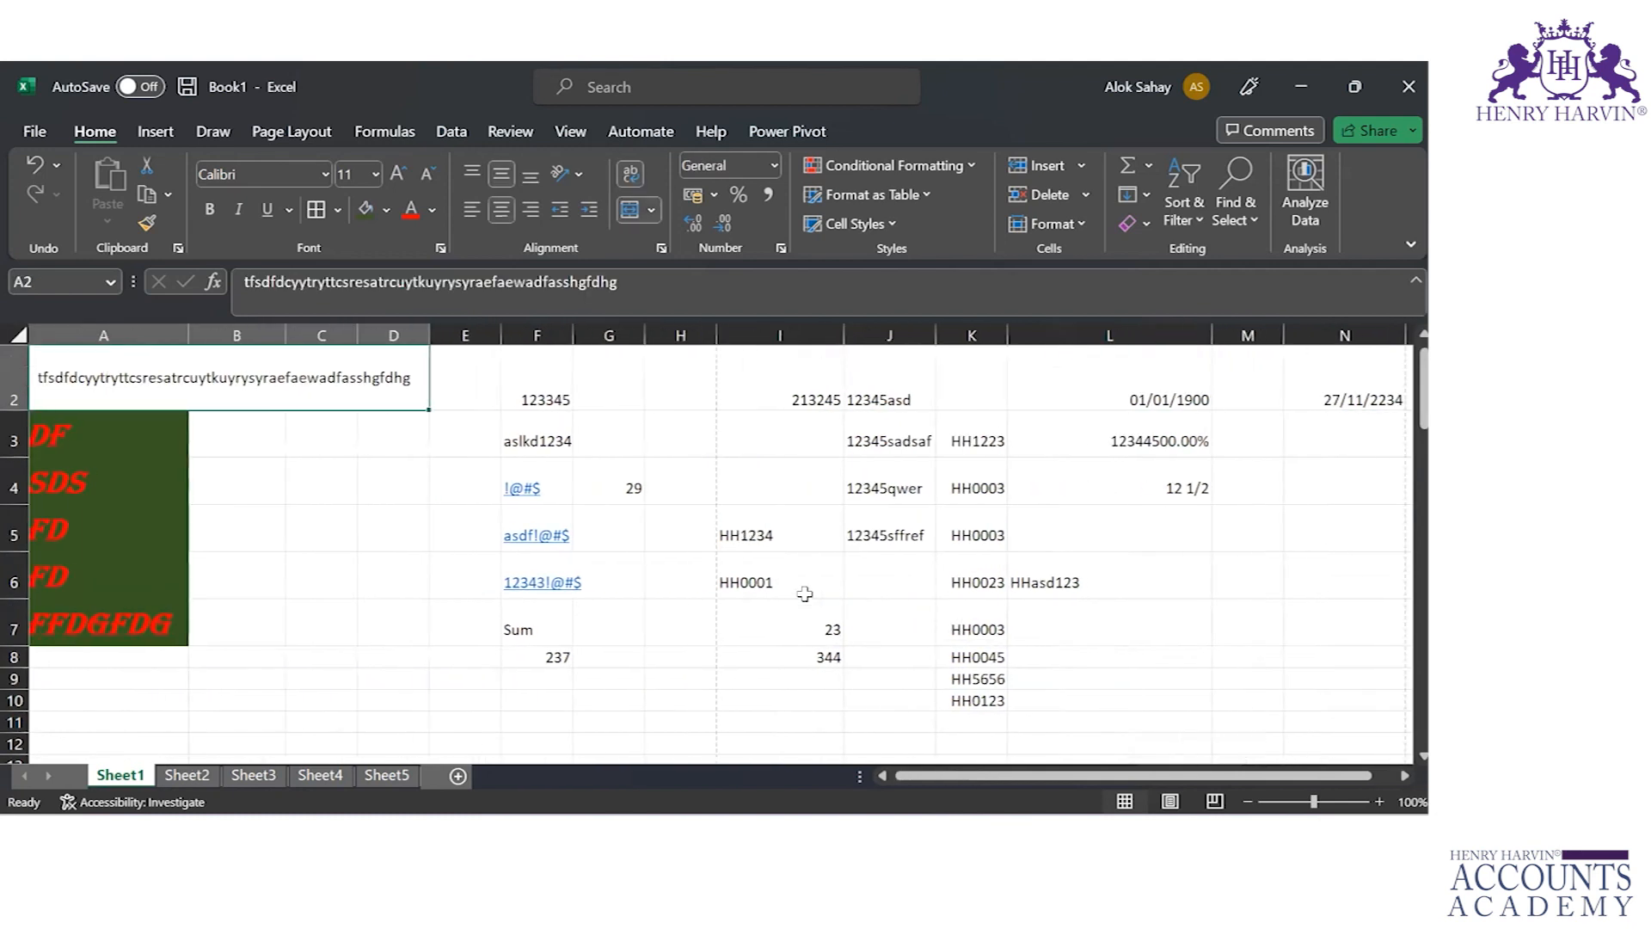
{"action": "key", "text": "Up"}
{"action": "key", "text": "Left"}
{"action": "key", "text": "Left"}
{"action": "key", "text": "Left"}
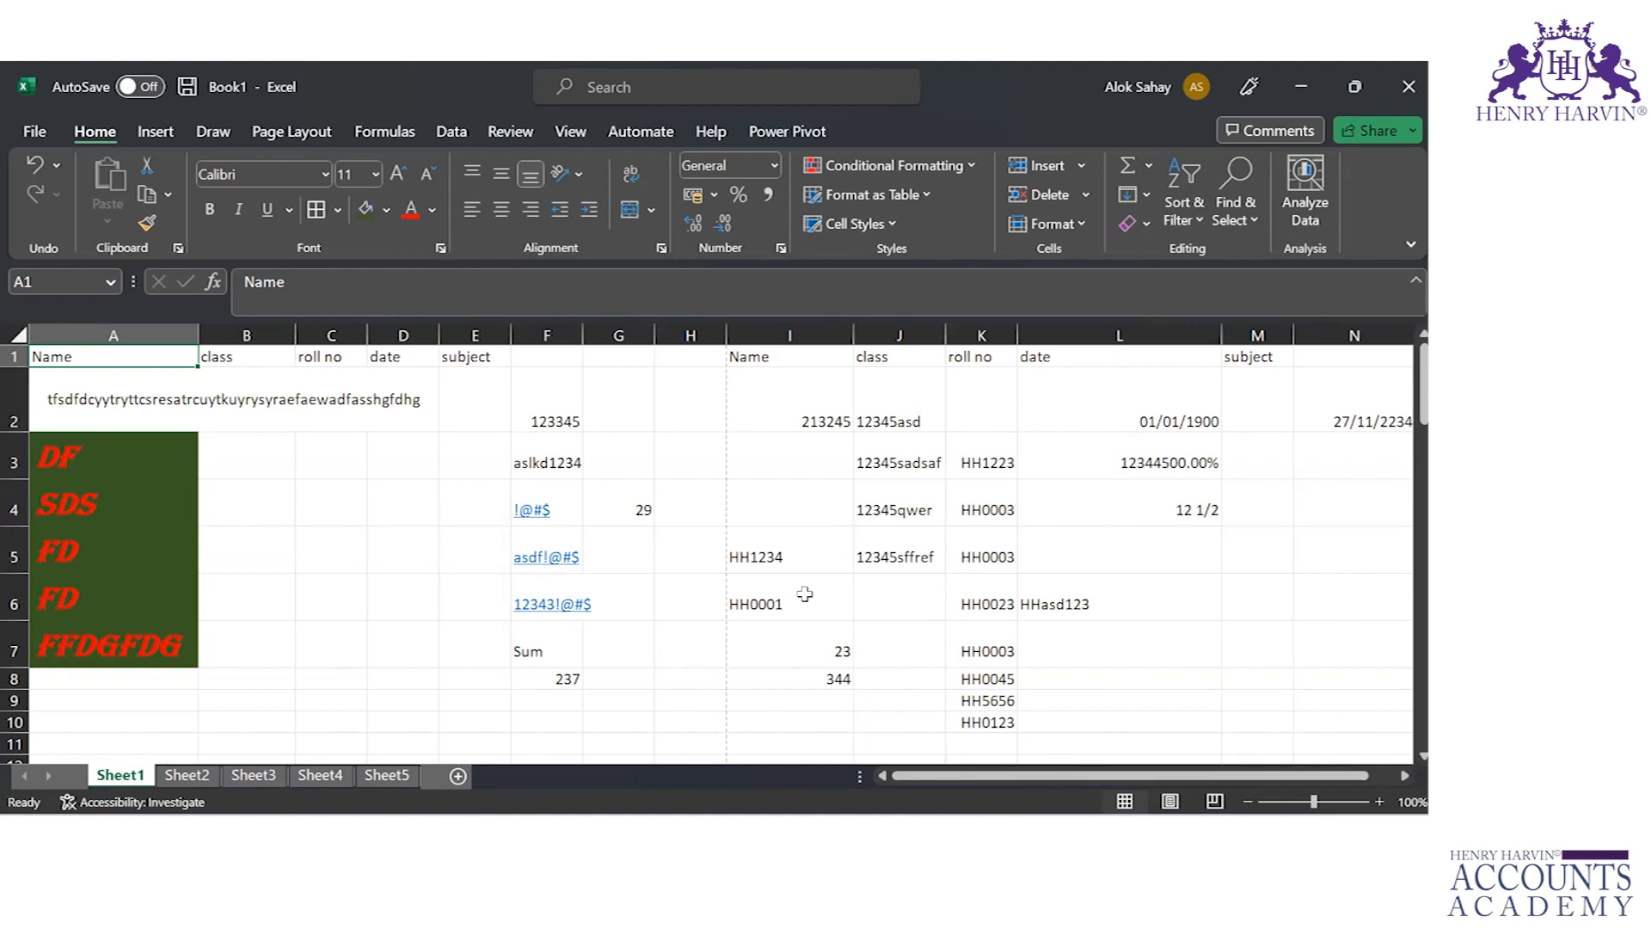
Step: Extend the selection from A1 along row 1 to I1, one cell at a time
{"action": "key", "text": "shift+Right"}
{"action": "key", "text": "shift+Right"}
{"action": "key", "text": "shift+Right"}
{"action": "key", "text": "shift+Right"}
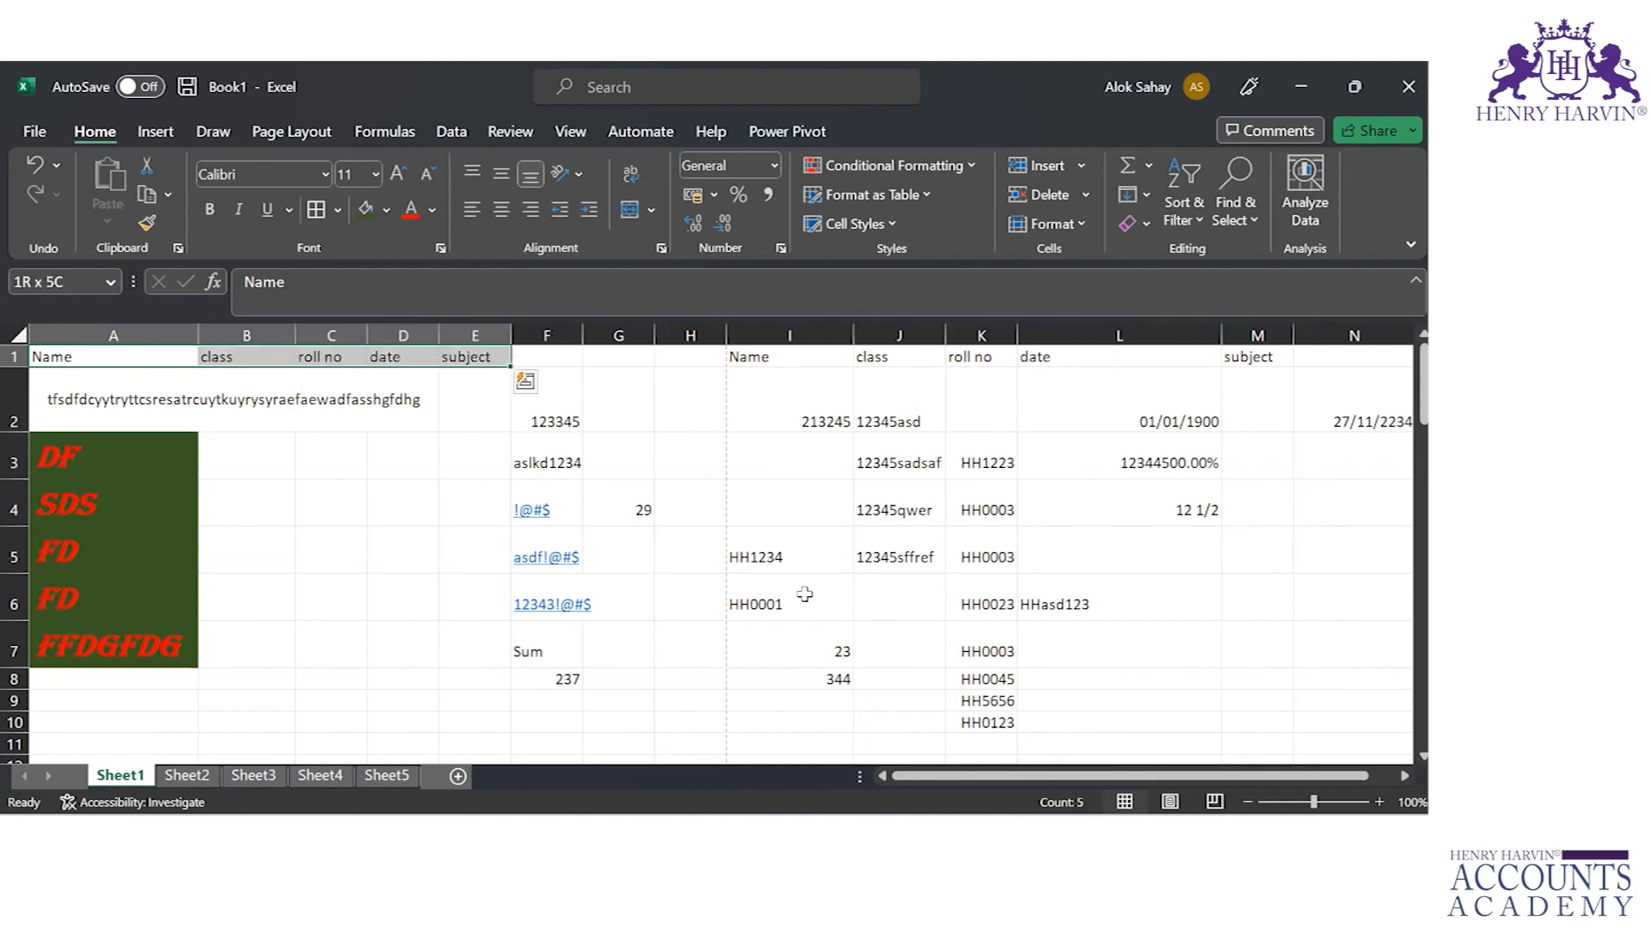
{"action": "key", "text": "shift+Right"}
{"action": "key", "text": "shift+Right"}
{"action": "key", "text": "shift+Right"}
{"action": "key", "text": "shift+Right"}
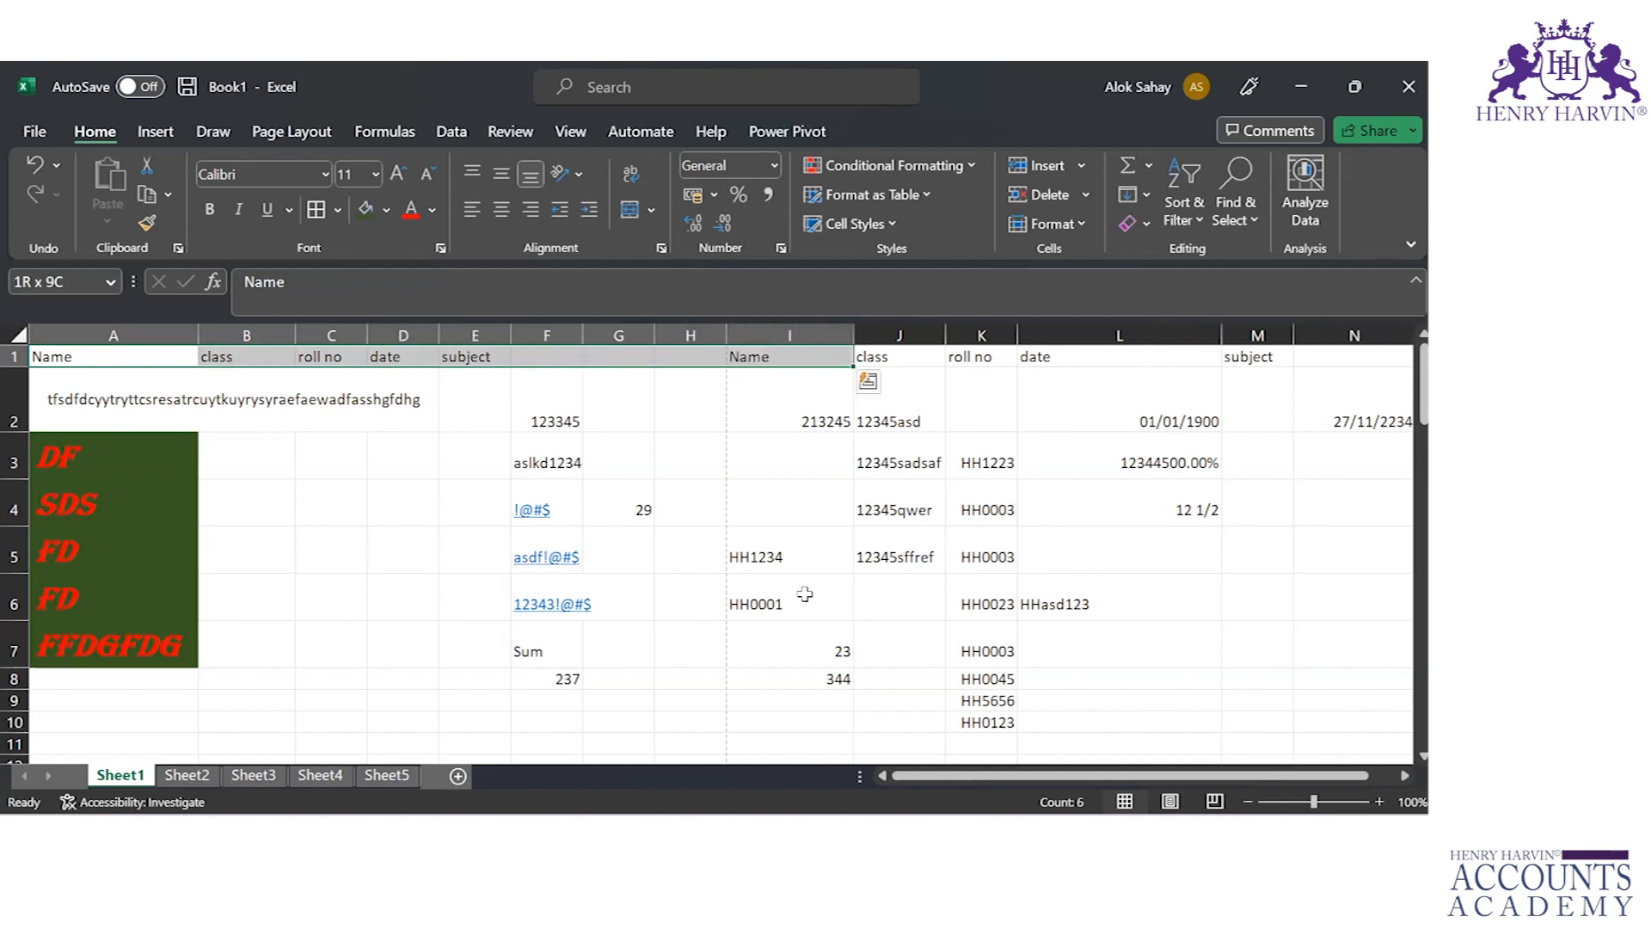